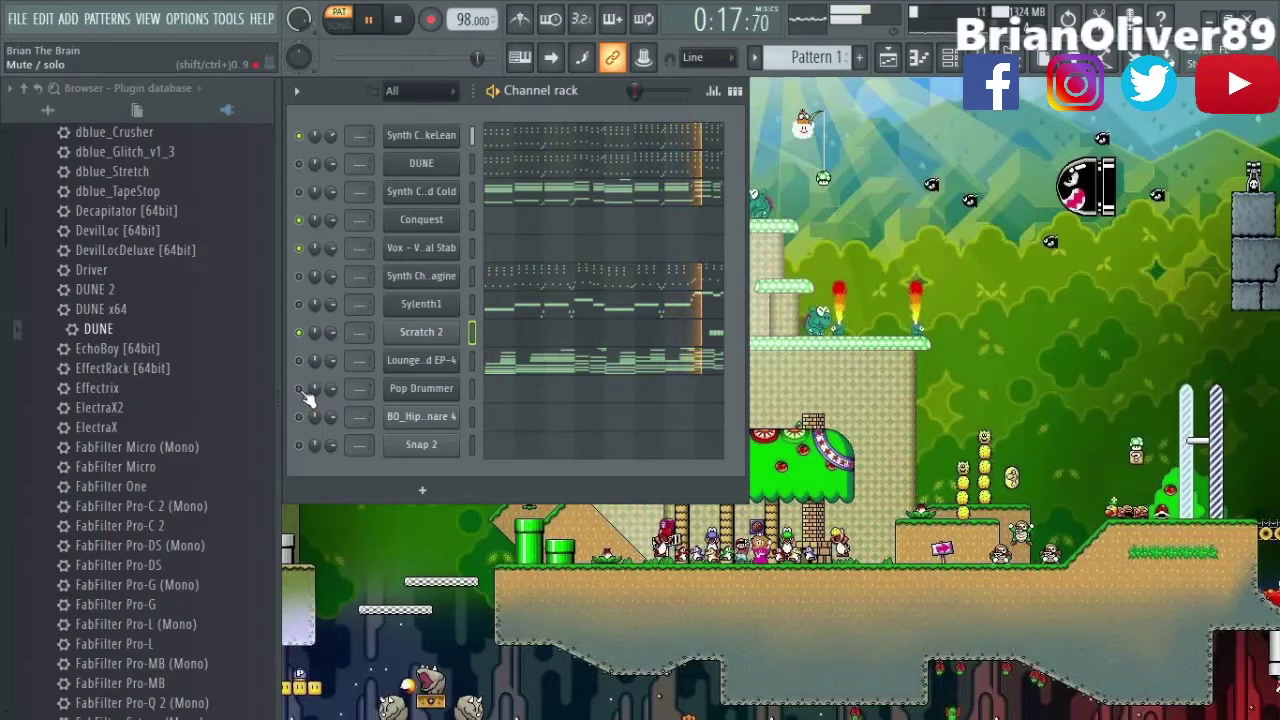
Open the Scratch 2 piano roll and play back its notes at the end of bar 8.
left_click(512, 343)
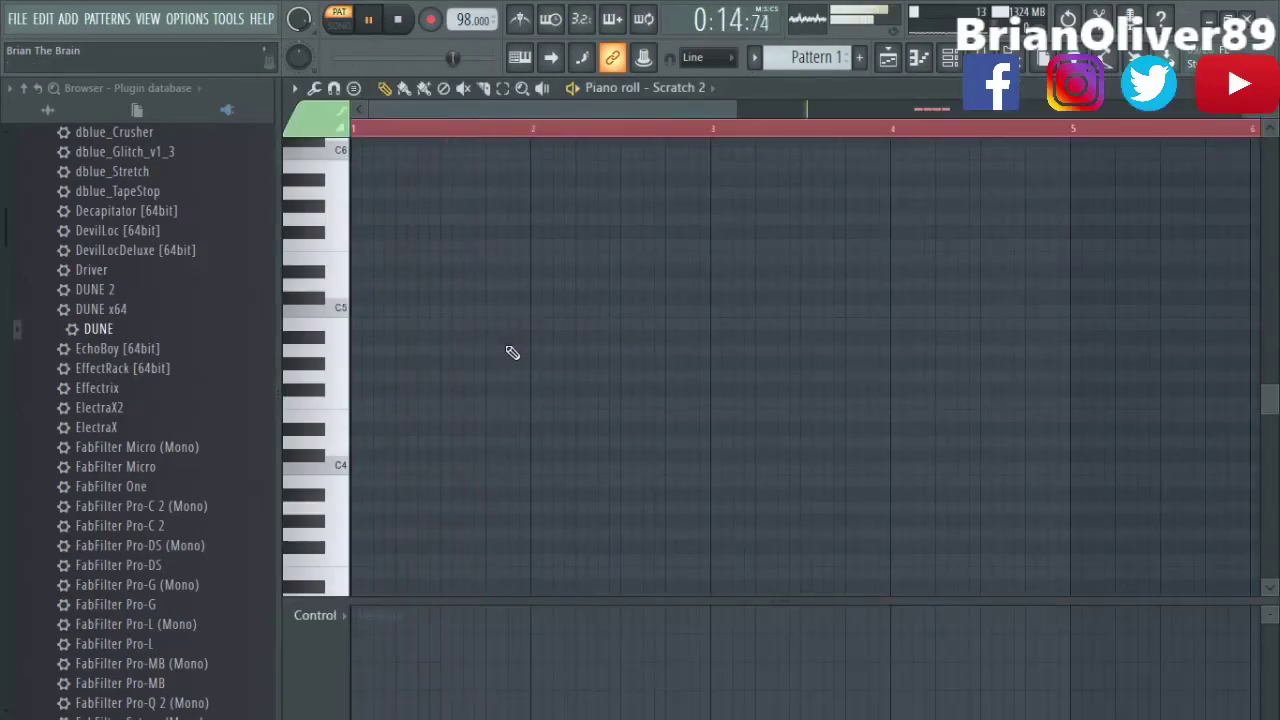
key("space")
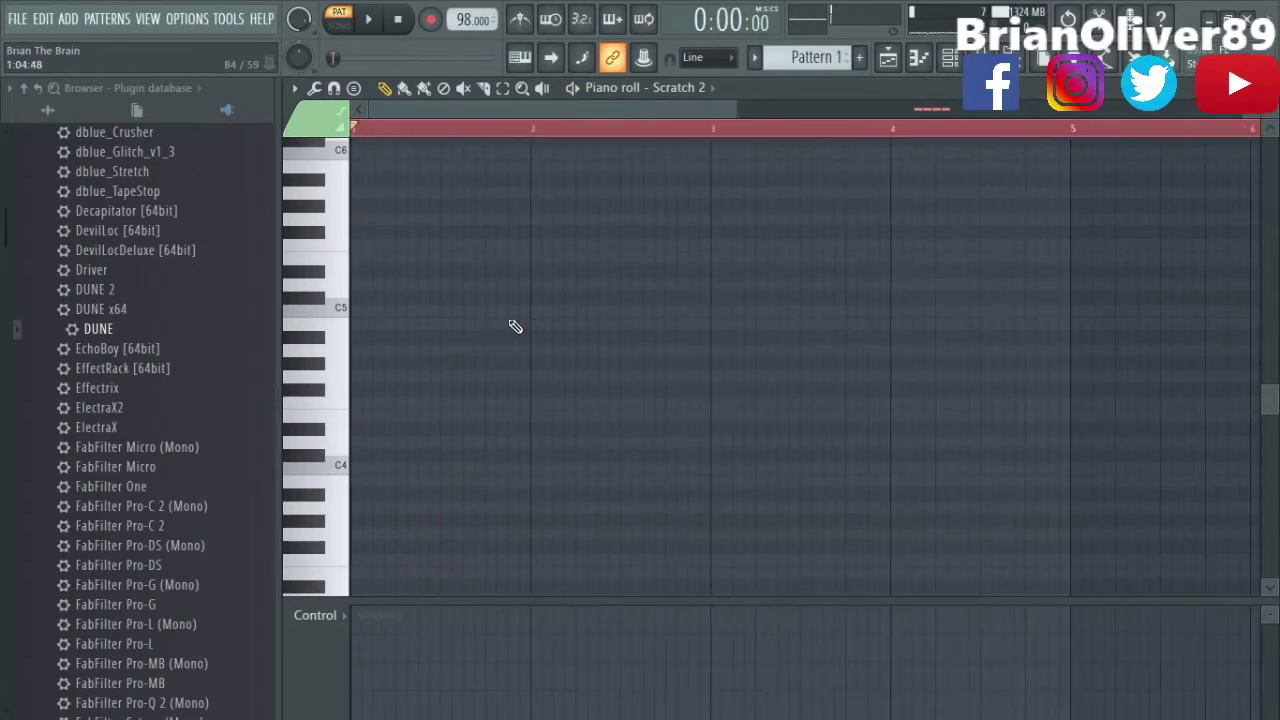
key("KP_Multiply")
key("KP_Multiply")
key("KP_Multiply")
key("space")
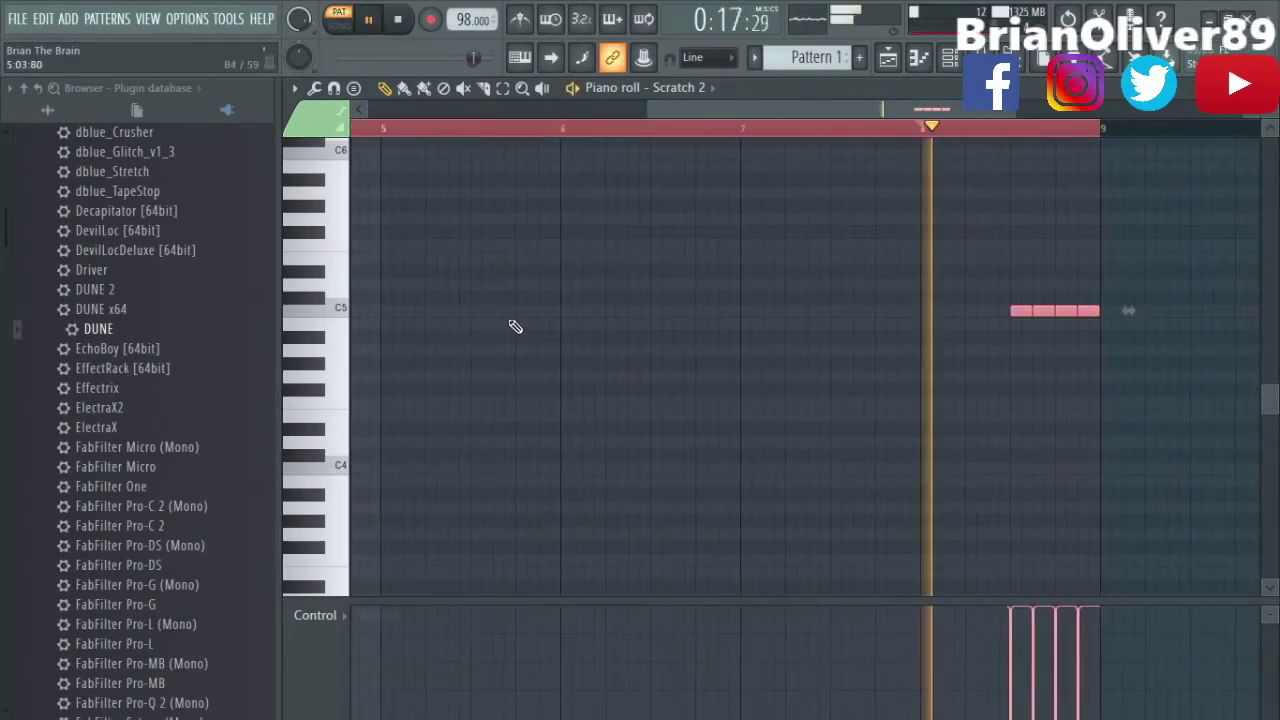
left_click(594, 130)
left_click(924, 130)
key("Escape")
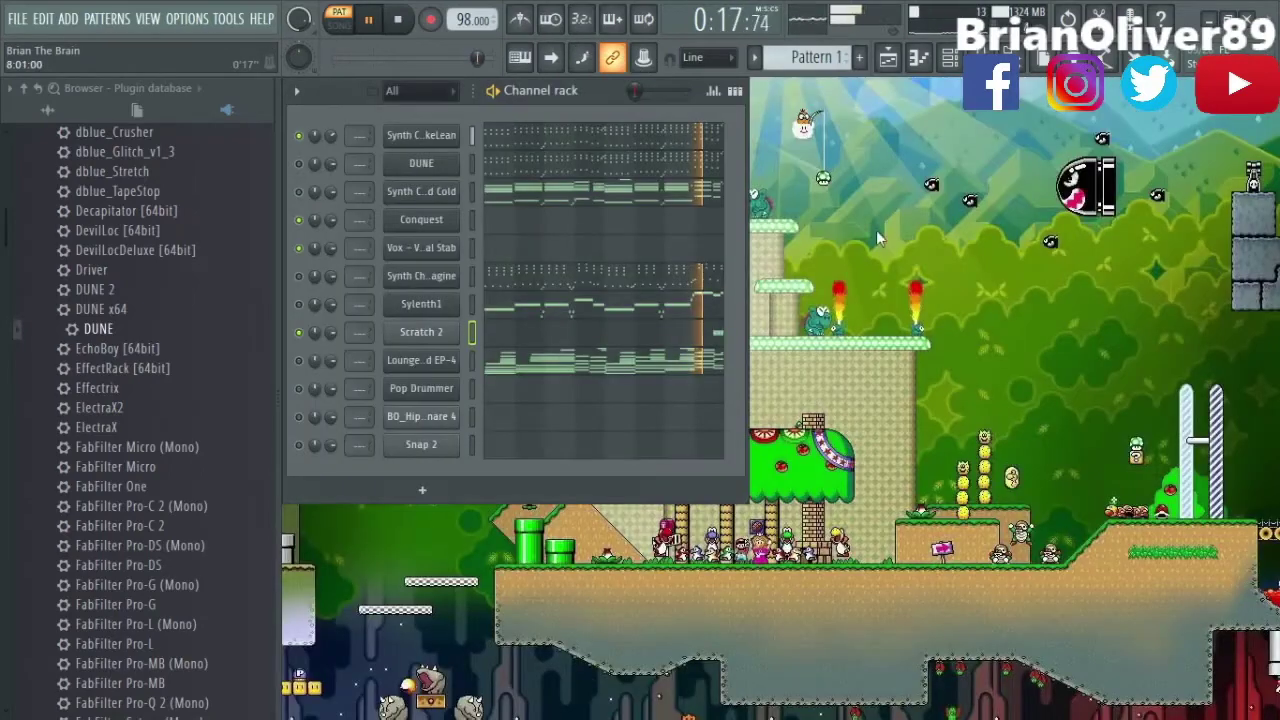
Unmute the Pop Drummer channel and open its instrument window.
left_click(298, 388)
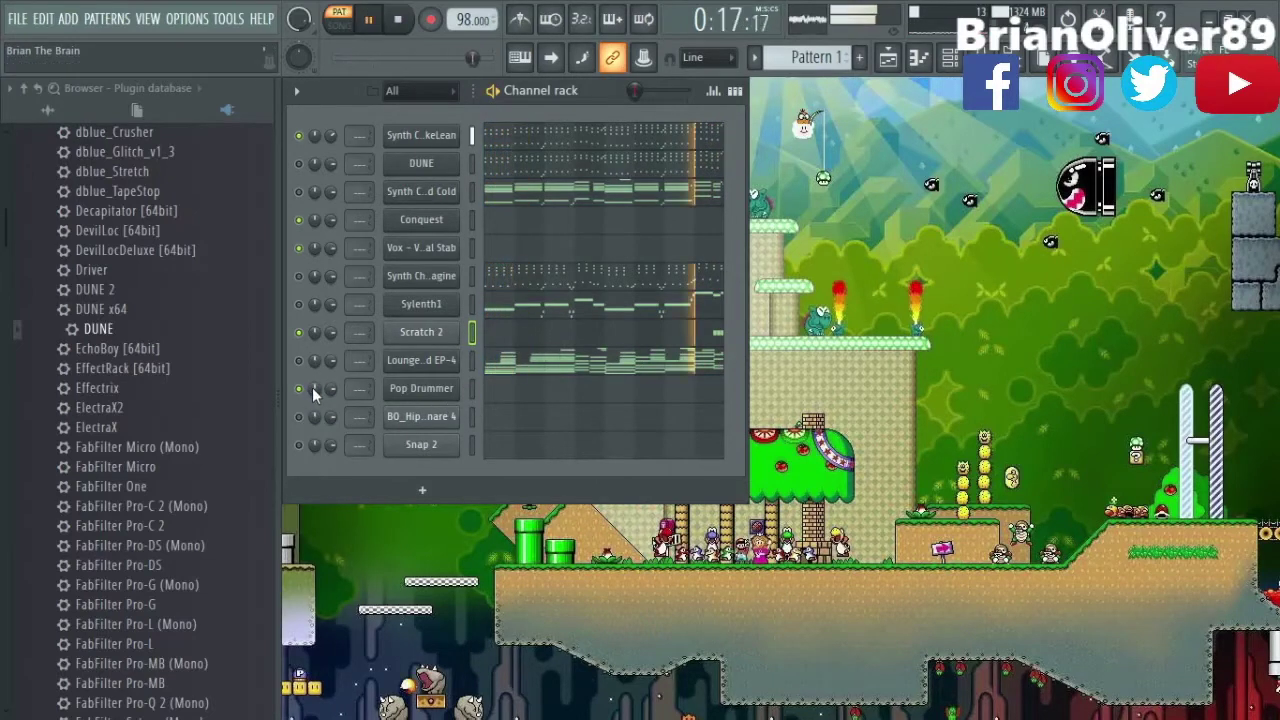
left_click(472, 390)
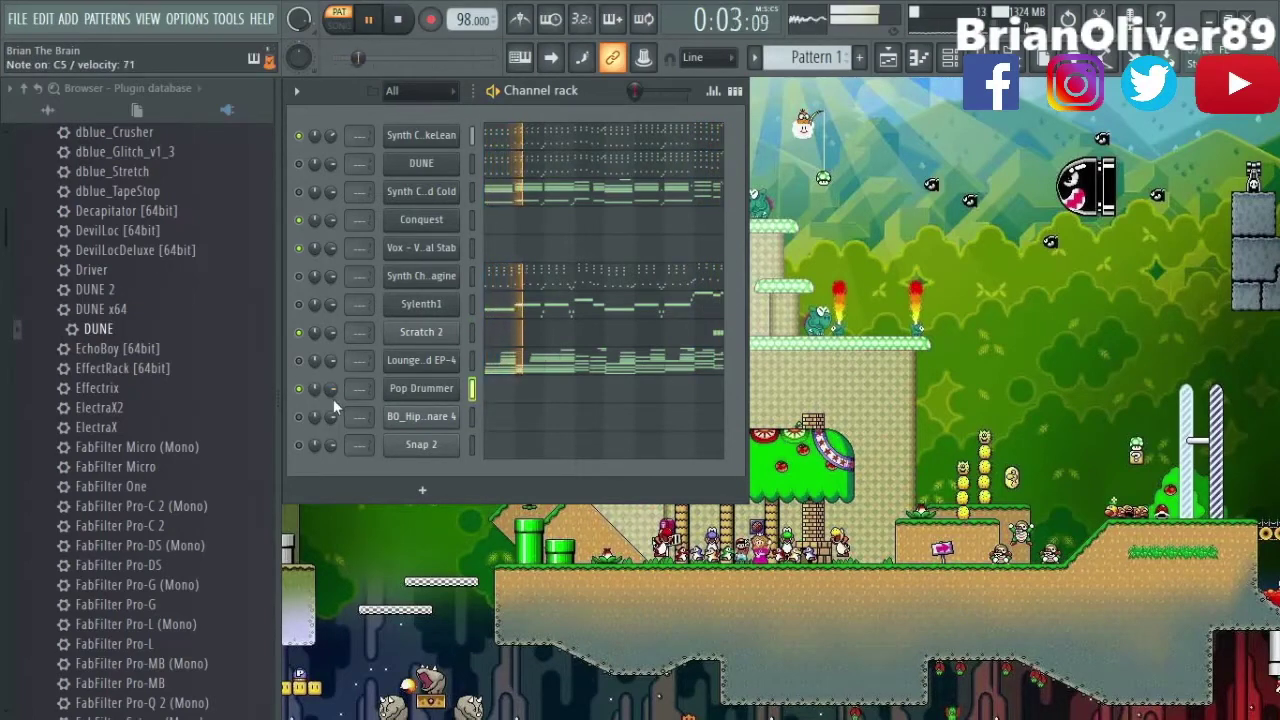
left_click(418, 390)
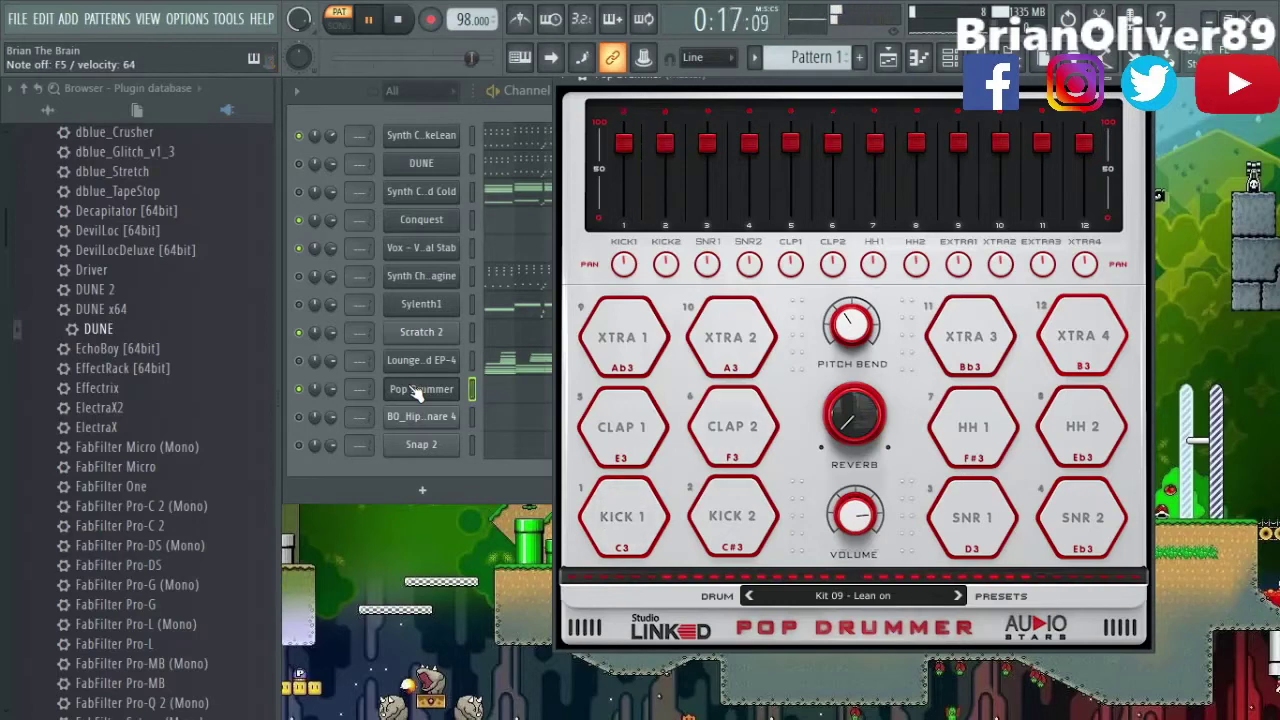
Unmute the BO_HipHop Snare 4 channel and add C5 snare notes on beats 2 and 4 of bar 1.
left_click(298, 416)
left_click(482, 418)
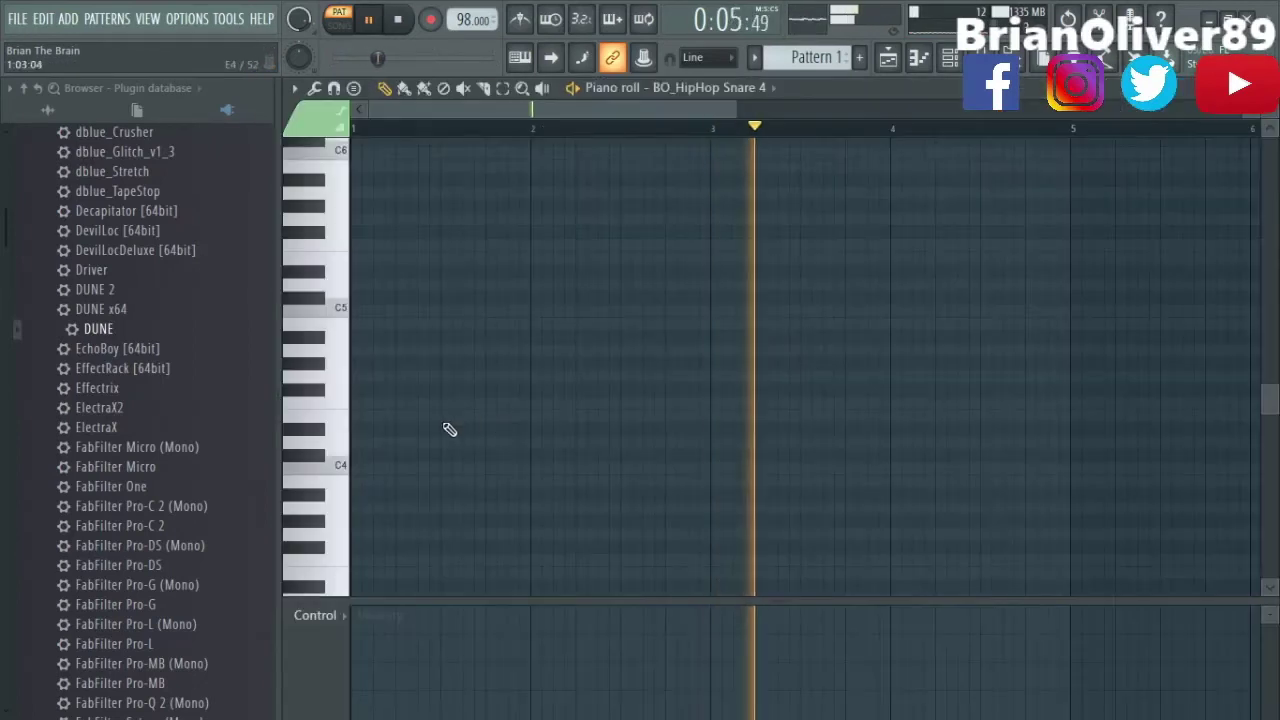
left_click(375, 309)
mouse_move(373, 309)
left_mouse_down()
mouse_move(420, 309)
mouse_move(397, 310)
left_mouse_up()
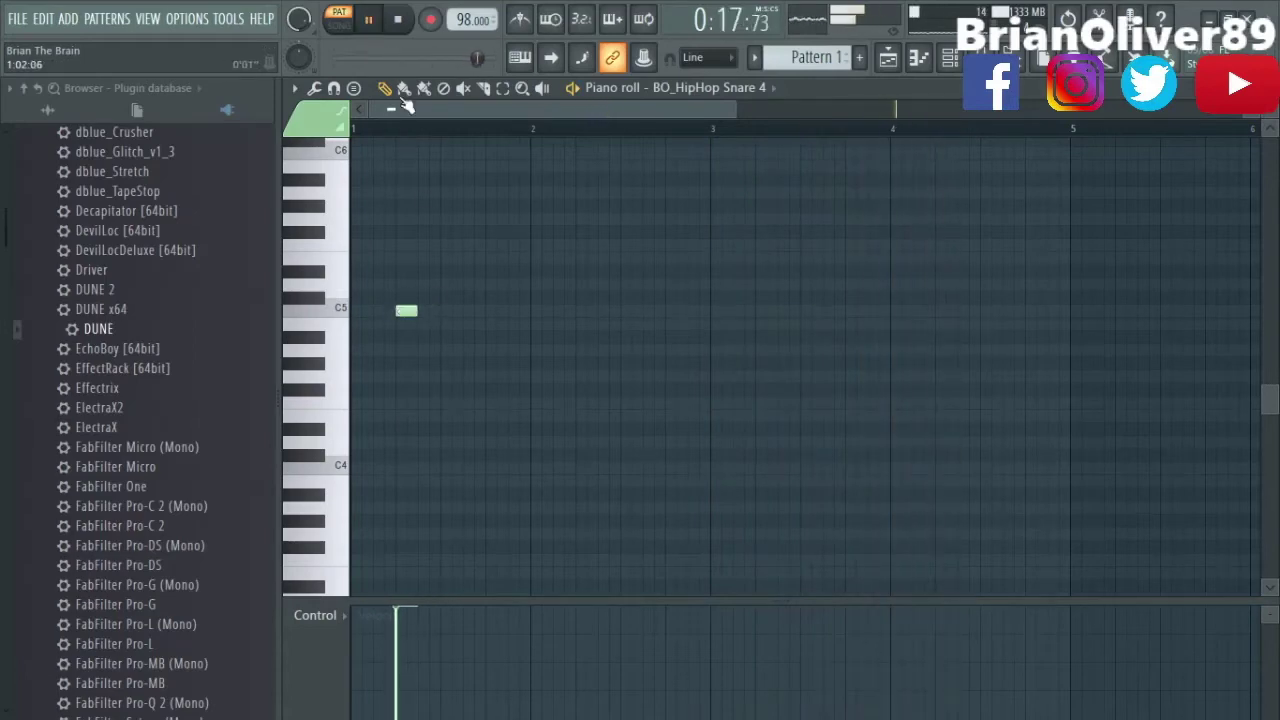
key("space")
key("space")
left_click(487, 312)
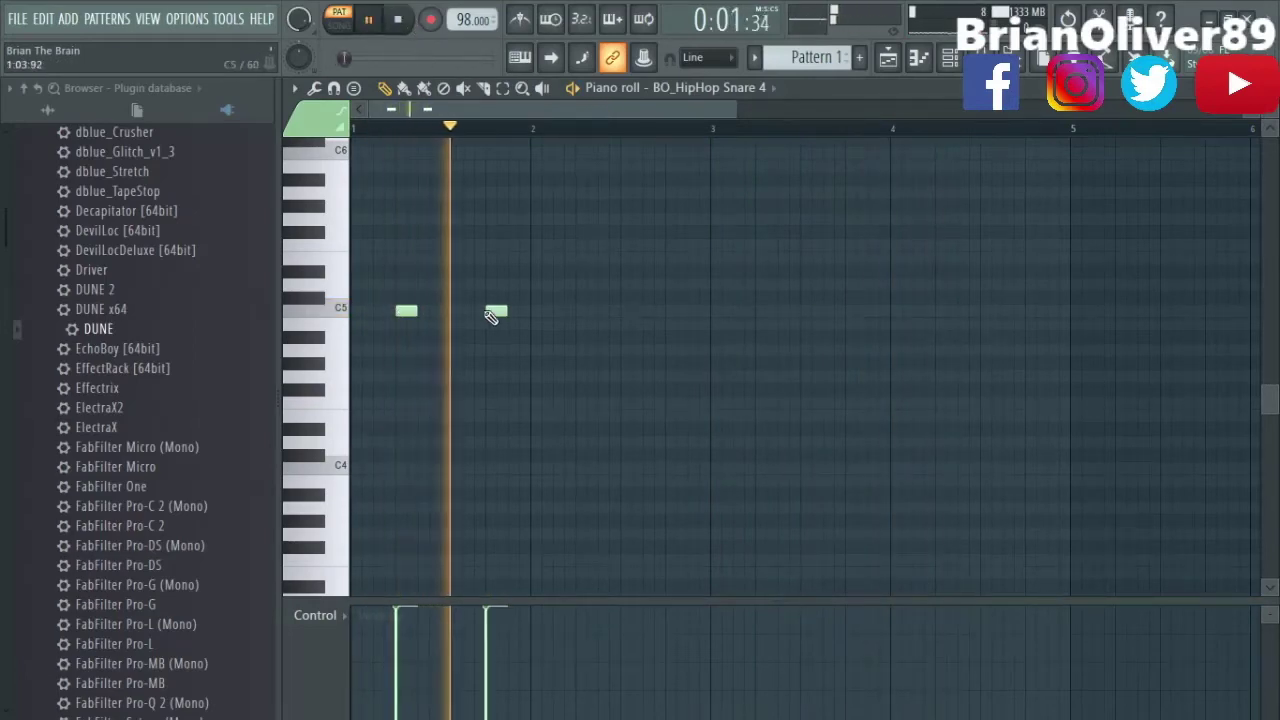
Unmute all channels and route them to consecutive mixer tracks 1 through 12.
key("F7")
key("space")
left_click(471, 390)
key("space")
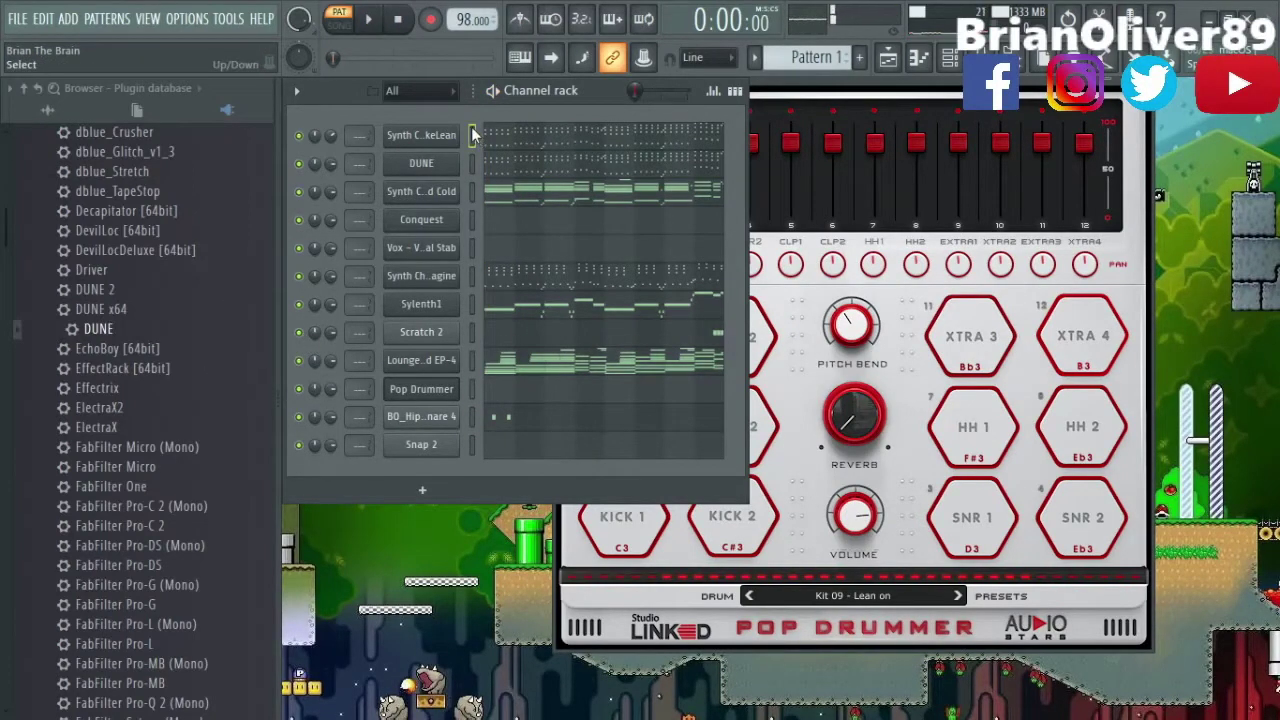
key("F9")
left_click(340, 160)
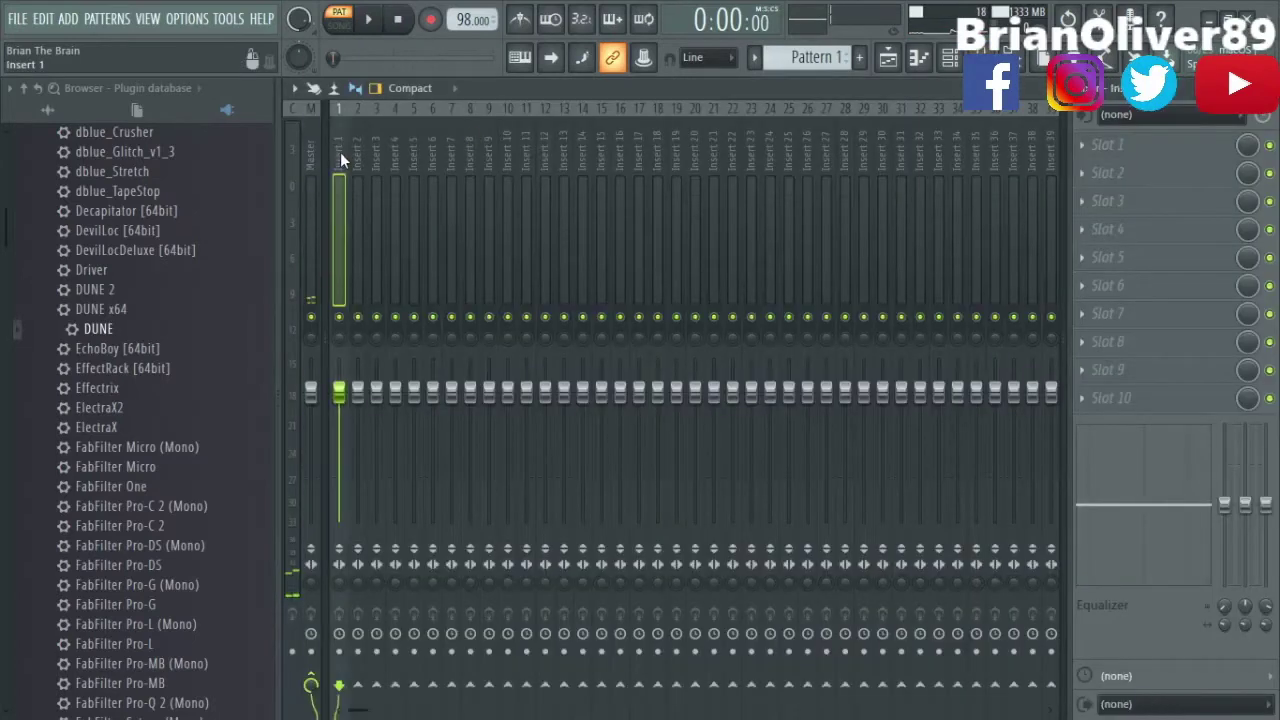
key("ctrl+l")
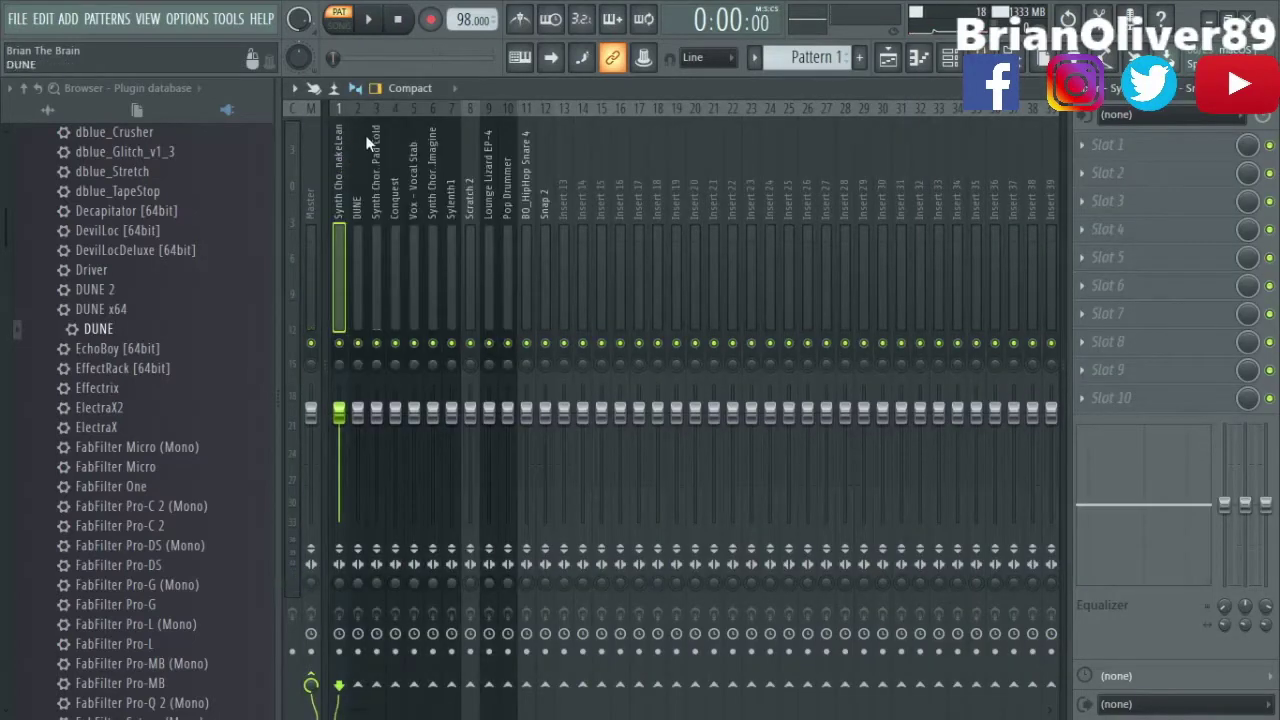
Select mixer tracks 1 through 12 and lower their volume faders together.
left_click_drag(336, 192, 545, 207)
left_click_drag(550, 414, 550, 458)
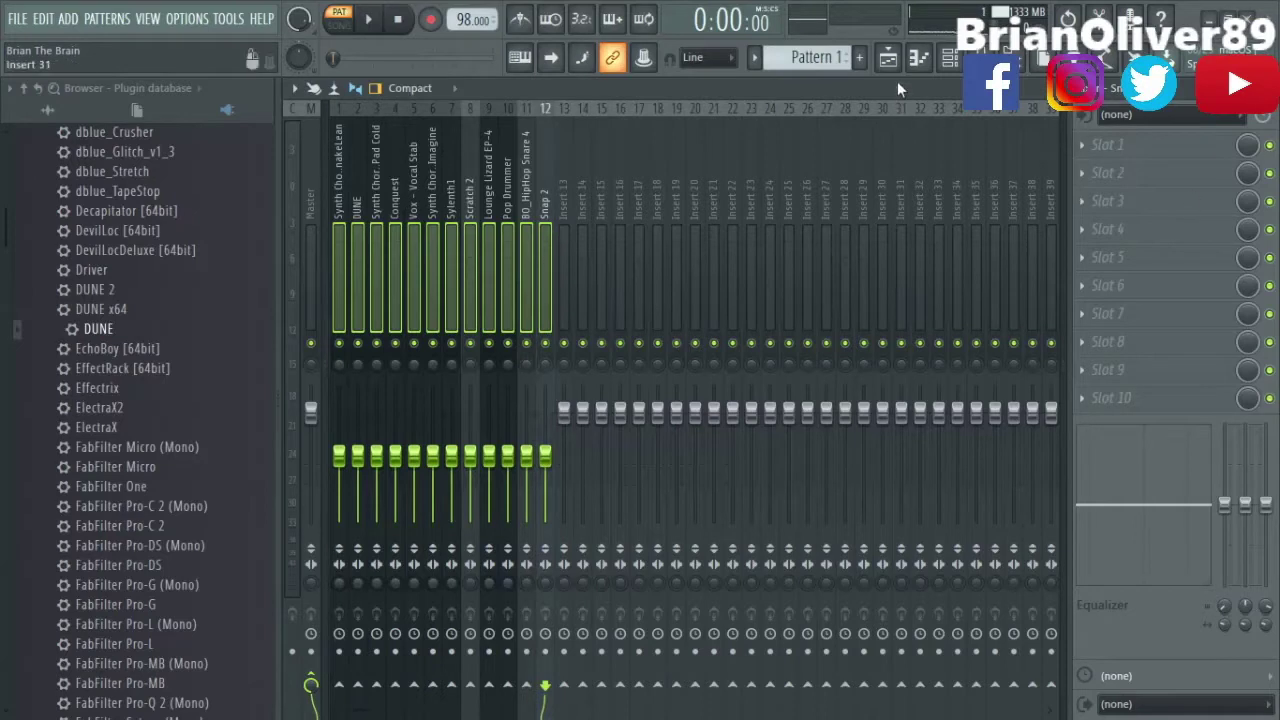
During playback, set the DUNE mixer track to 0.0 dB and the first synth track on insert 1 to 70% (-7.3 dB).
key("space")
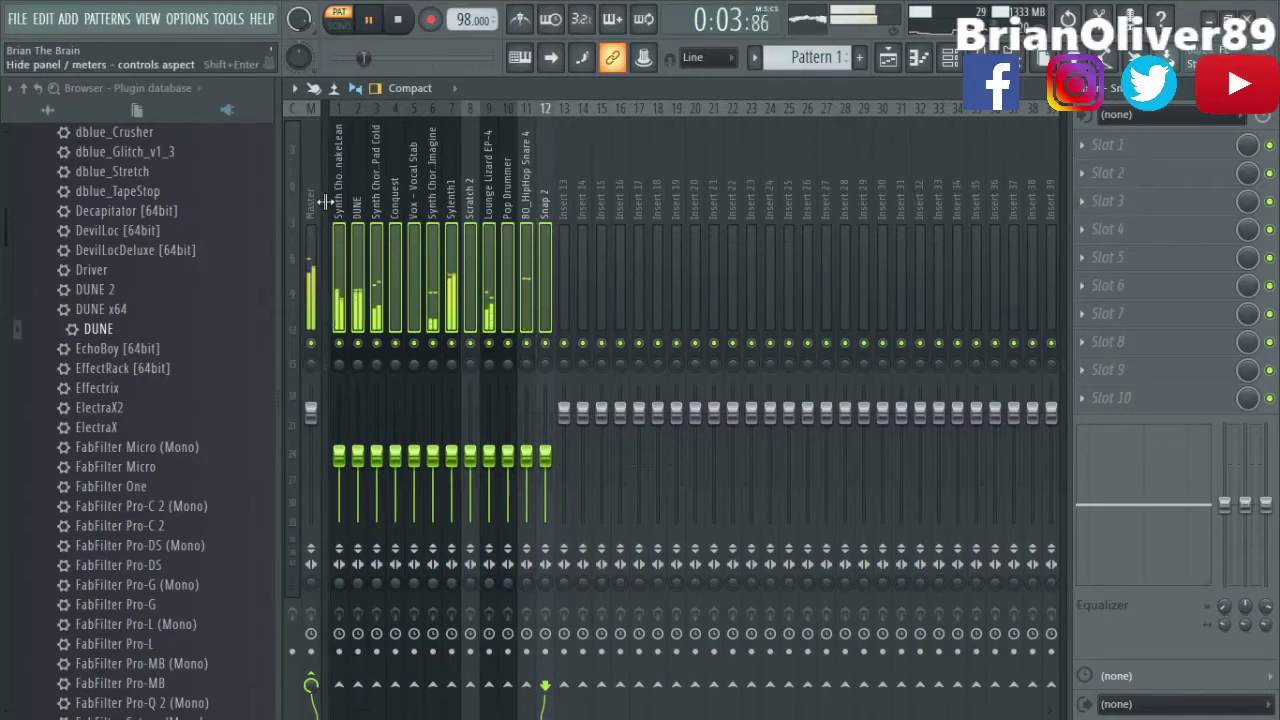
left_click(357, 205)
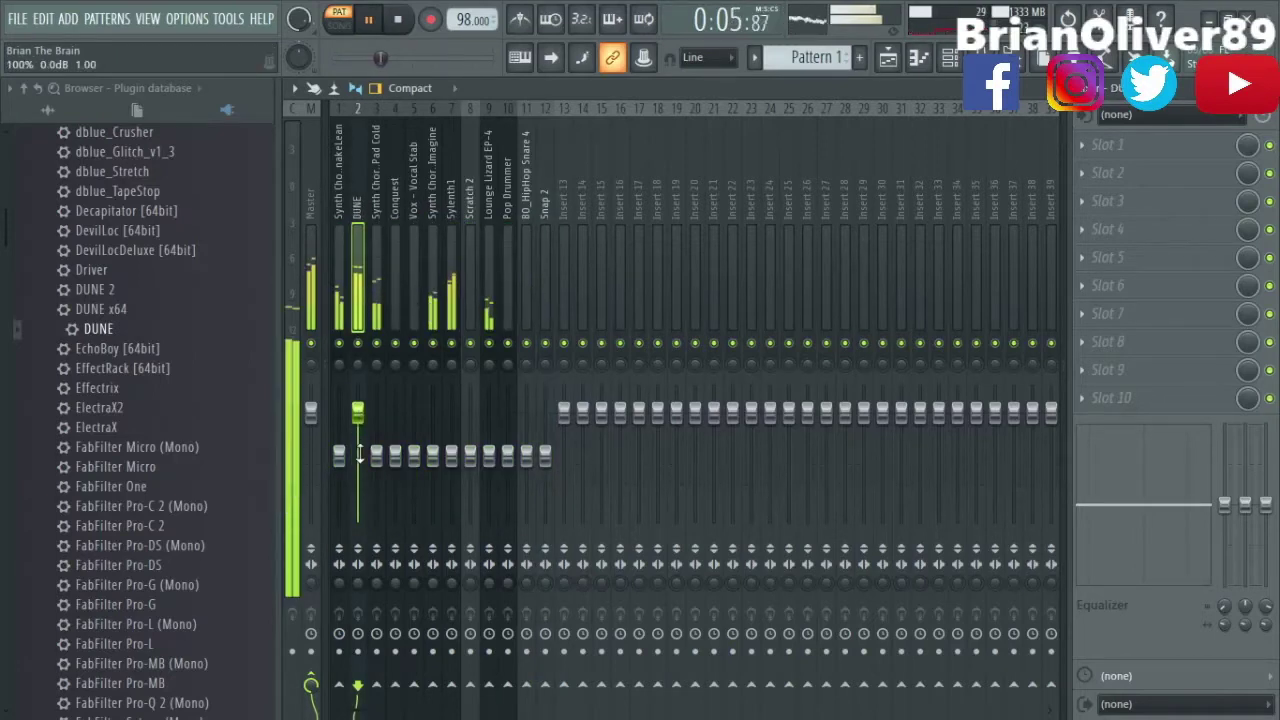
left_click_drag(339, 455, 339, 449)
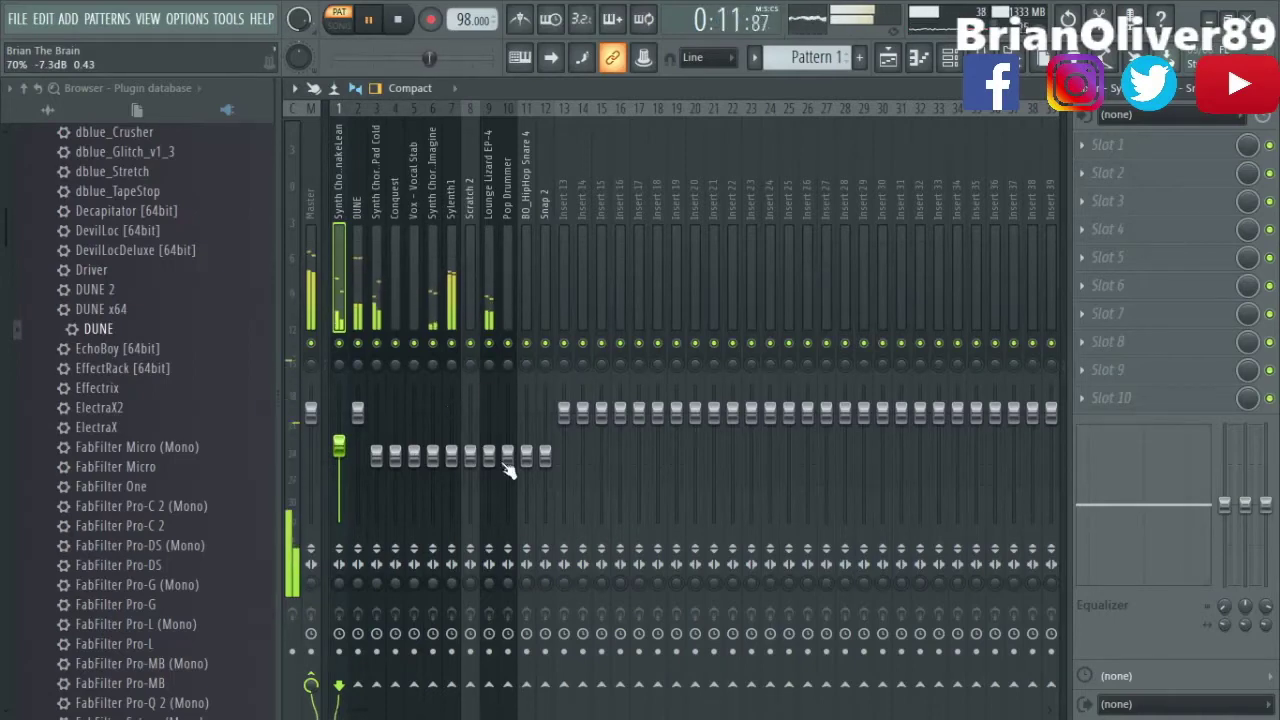
Load Fruity Phaser with its default settings into the first effect slot of the Lounge Lizard EP-4 mixer track.
left_click(494, 185)
left_click(1100, 138)
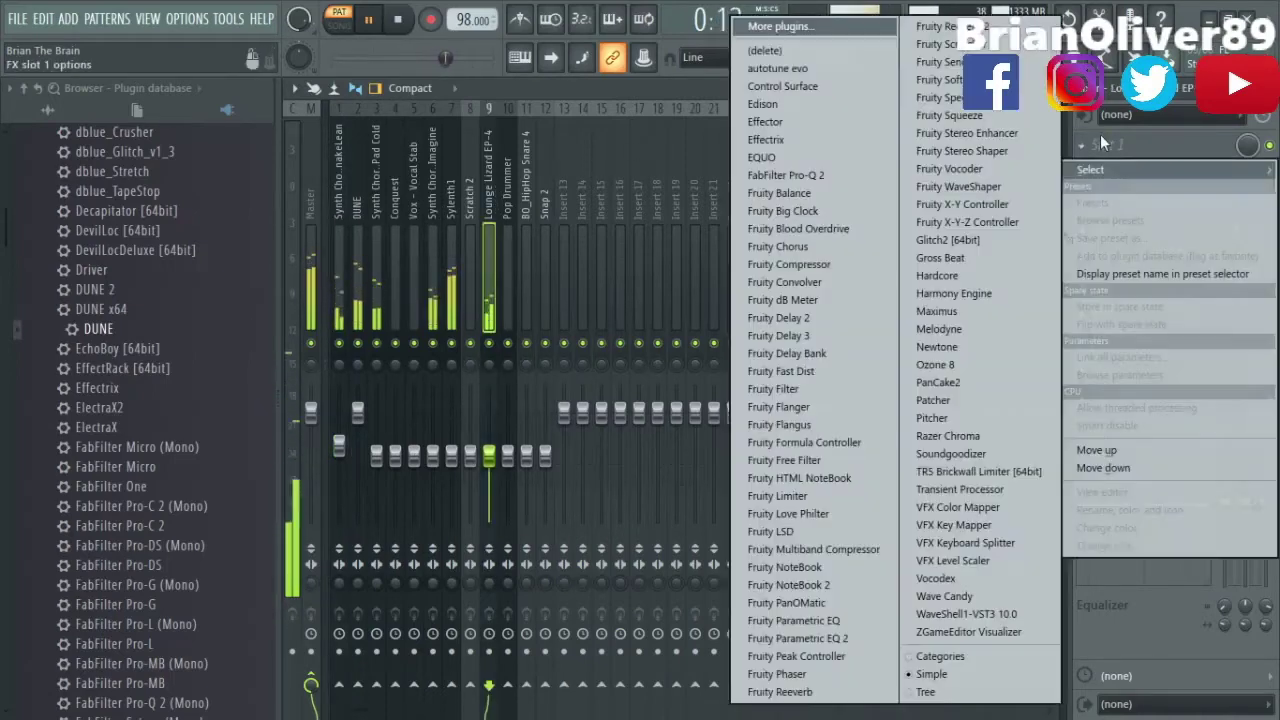
left_click(815, 674)
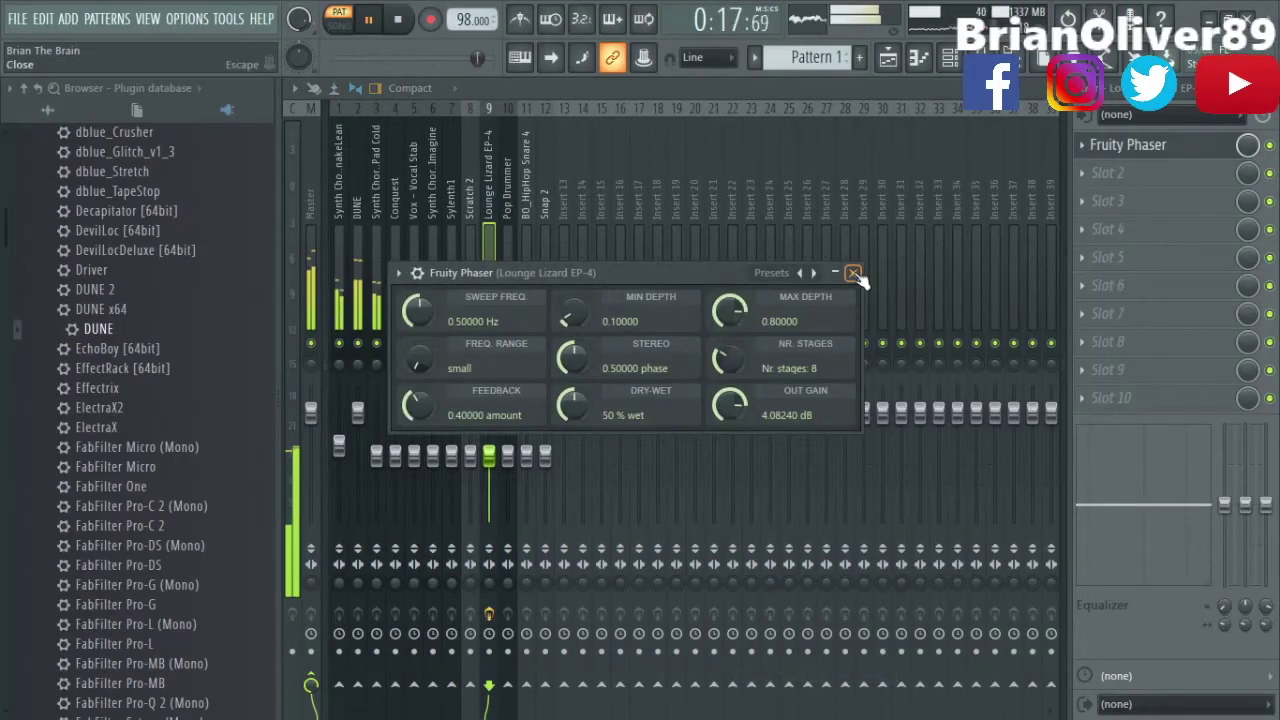
left_click(853, 273)
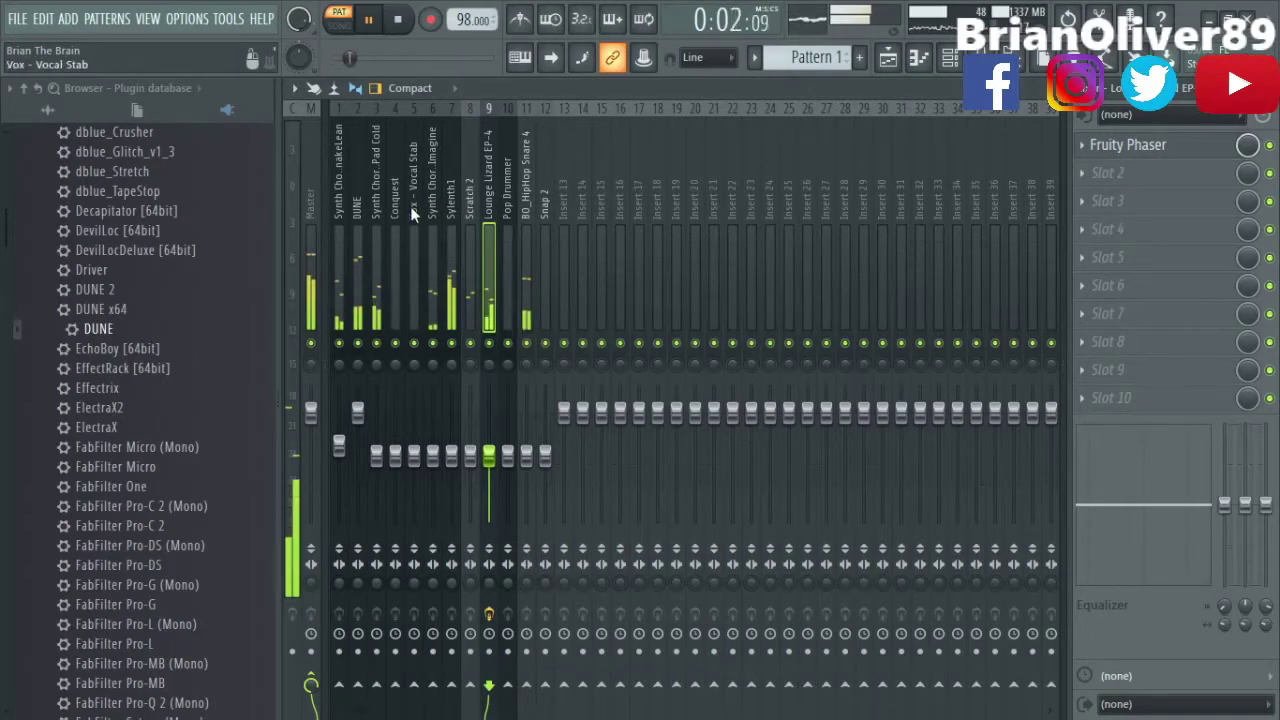
left_click(470, 226)
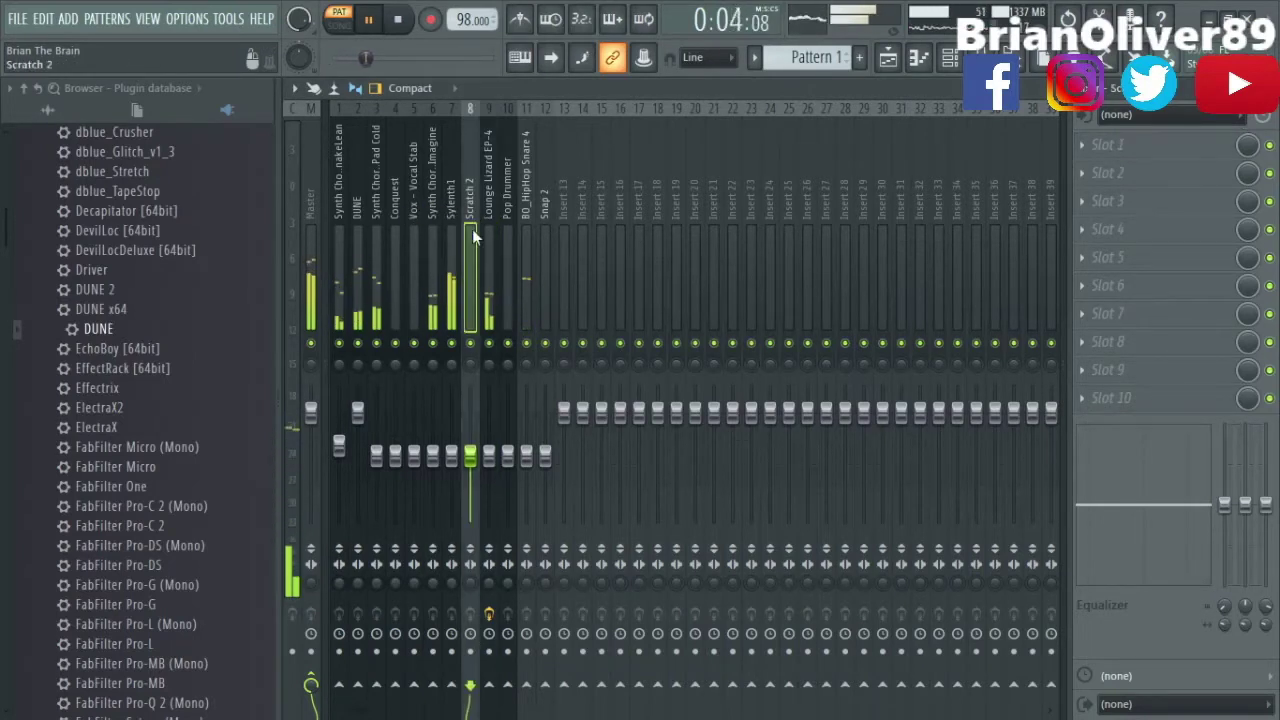
key("F9")
Add C5 notes on beats 2 and 4 of bar 2 for the BO_HipHop Snare 4 channel.
left_click(505, 424)
left_click(588, 312)
left_click(678, 312)
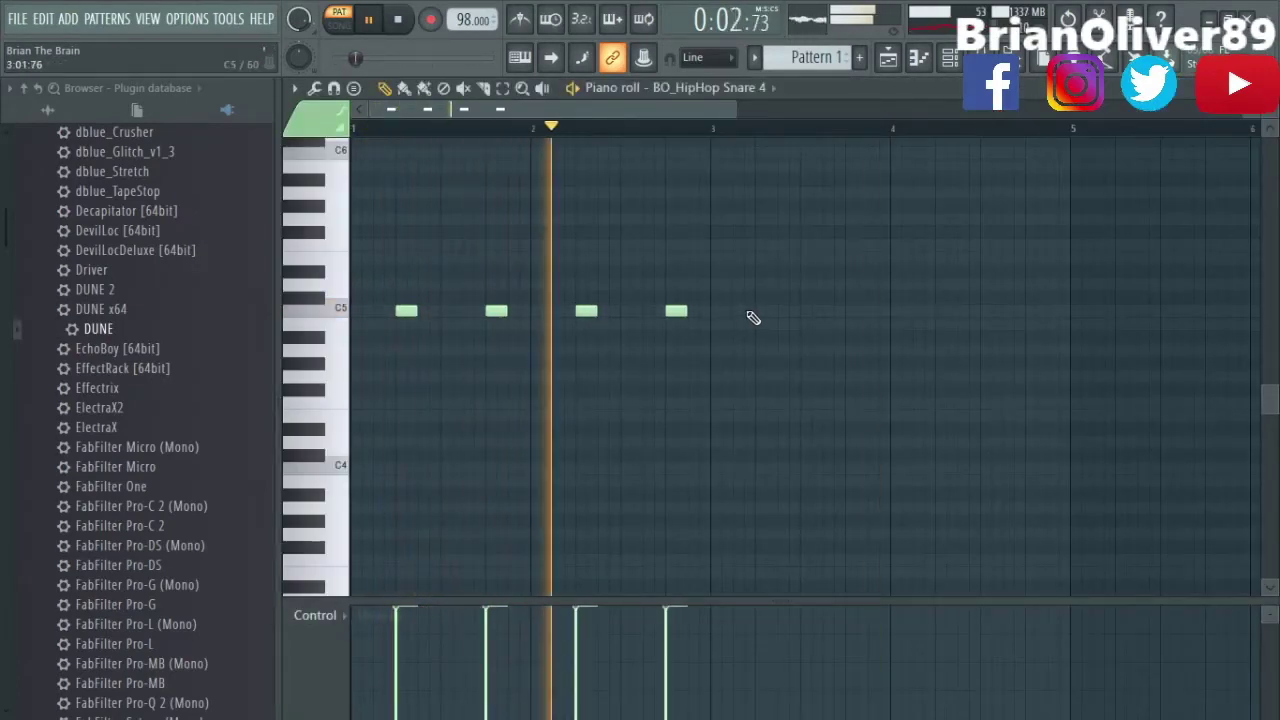
Select all the snare notes and duplicate them repeatedly to fill the pattern through bar 8.
key("ctrl+a")
left_click_drag(666, 112, 781, 108)
key("ctrl+b")
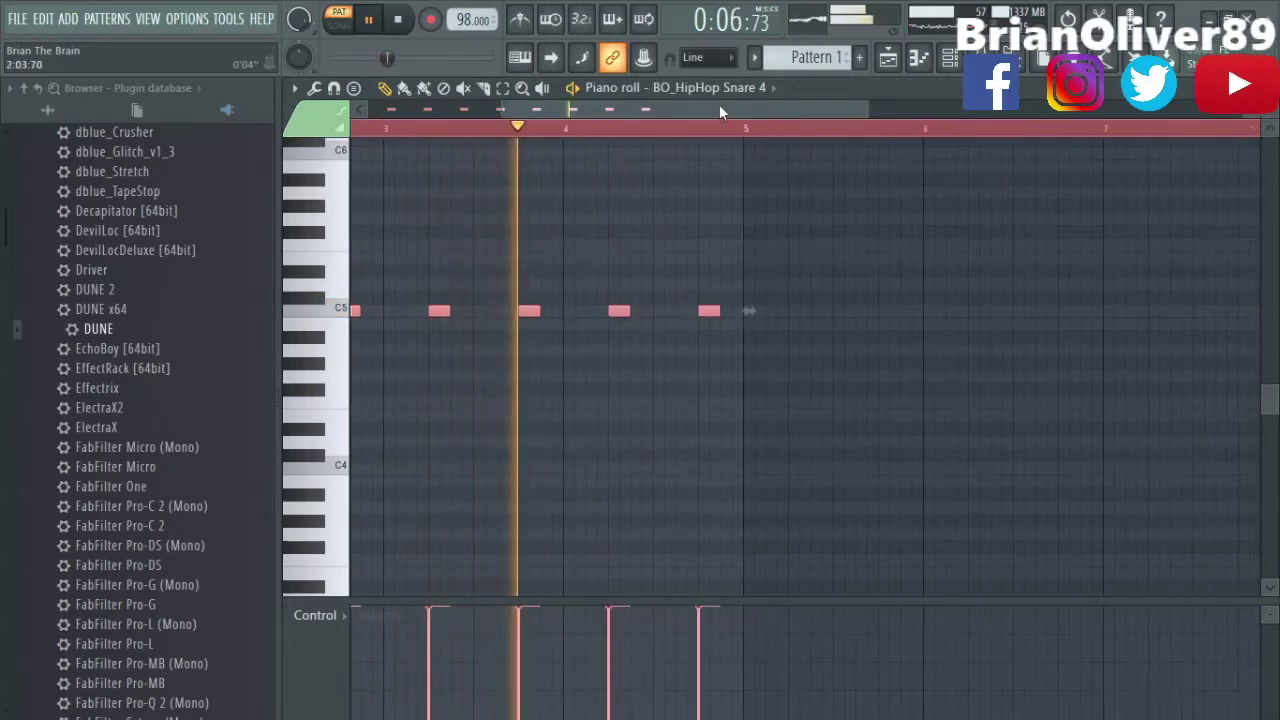
left_click_drag(719, 104, 865, 114)
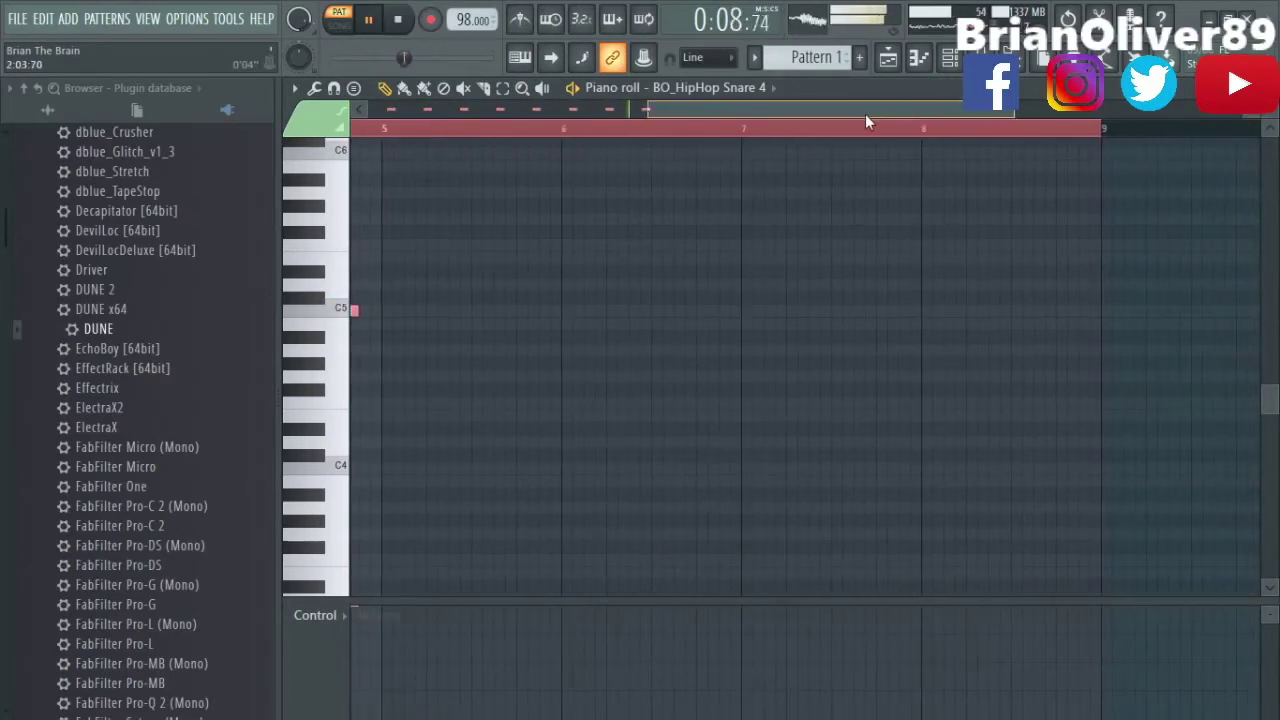
key("ctrl+b")
Remove the last snare note, on beat 4 of bar 8.
key("F7")
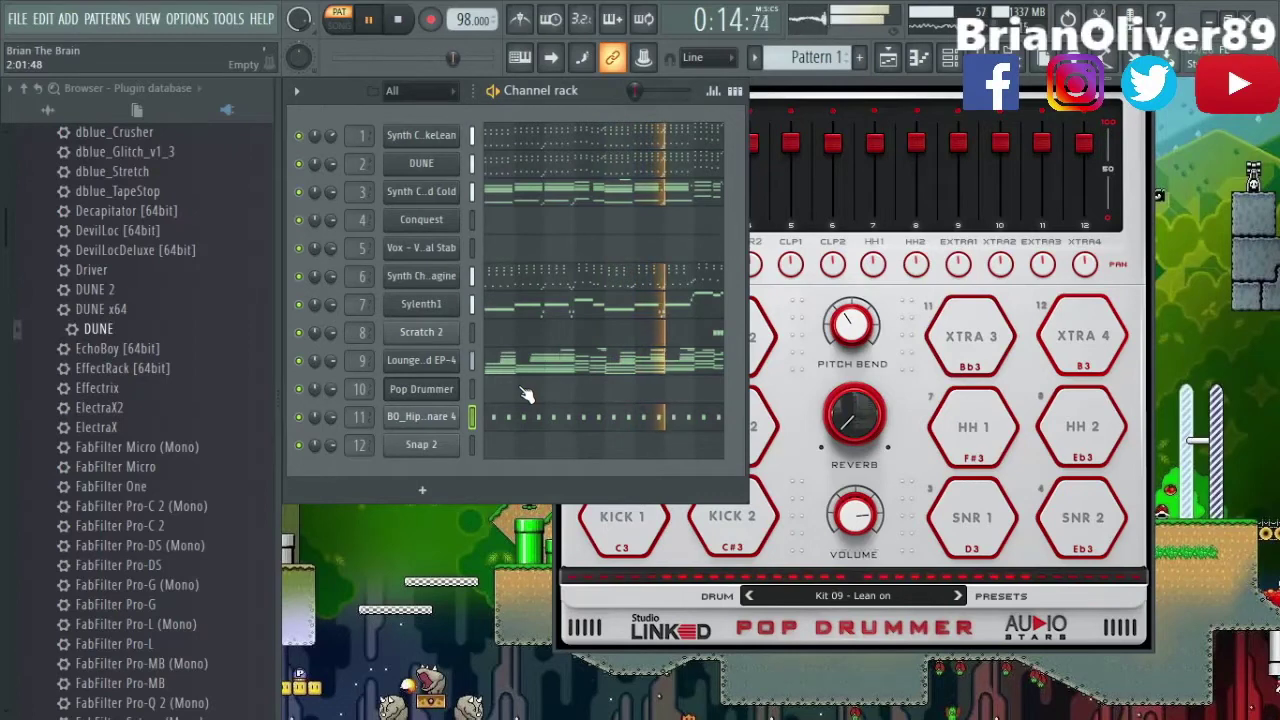
key("F7")
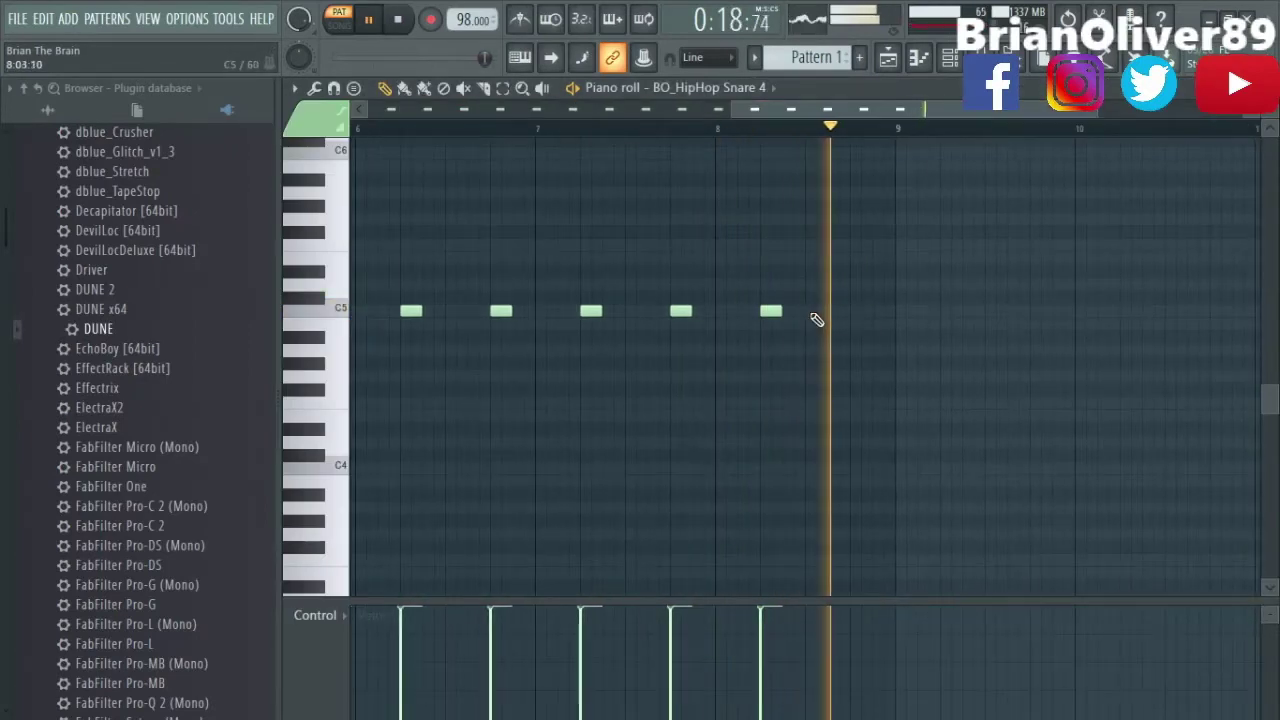
left_click_drag(877, 113, 633, 131)
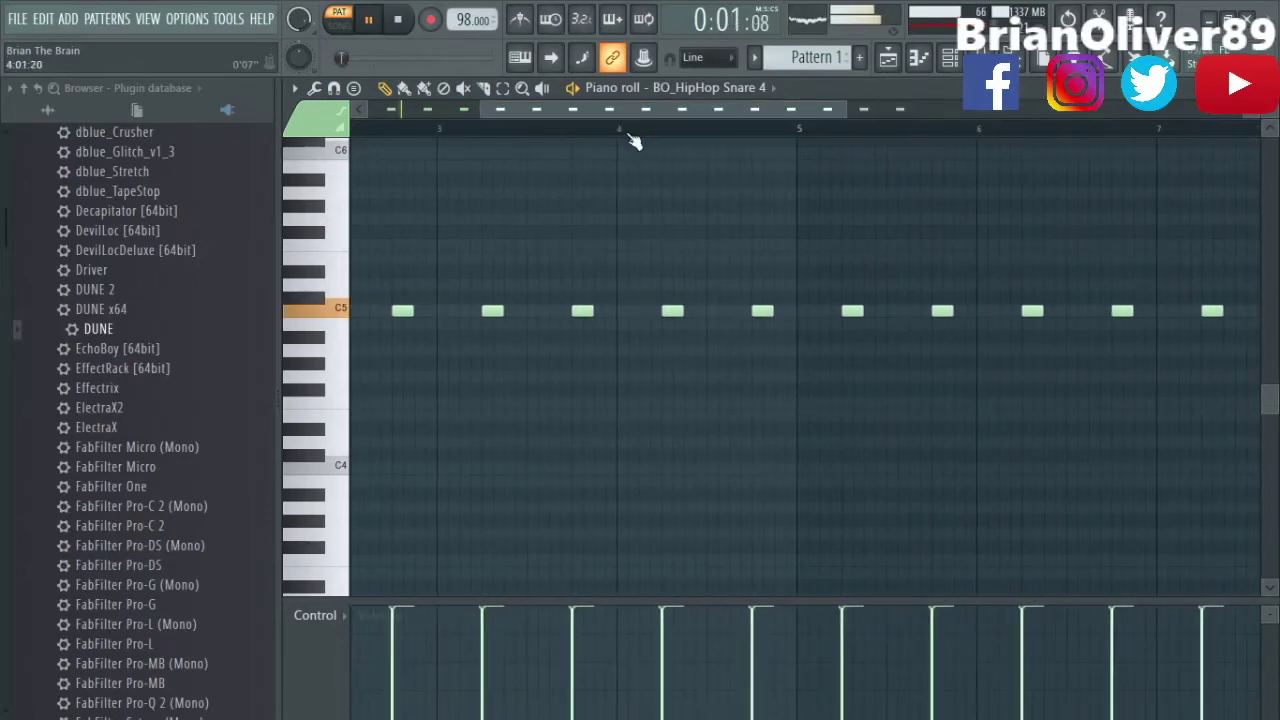
Add two consecutive C5 notes at the start of bar 5 in the Scratch 2 piano roll.
key("F7")
left_click(549, 331)
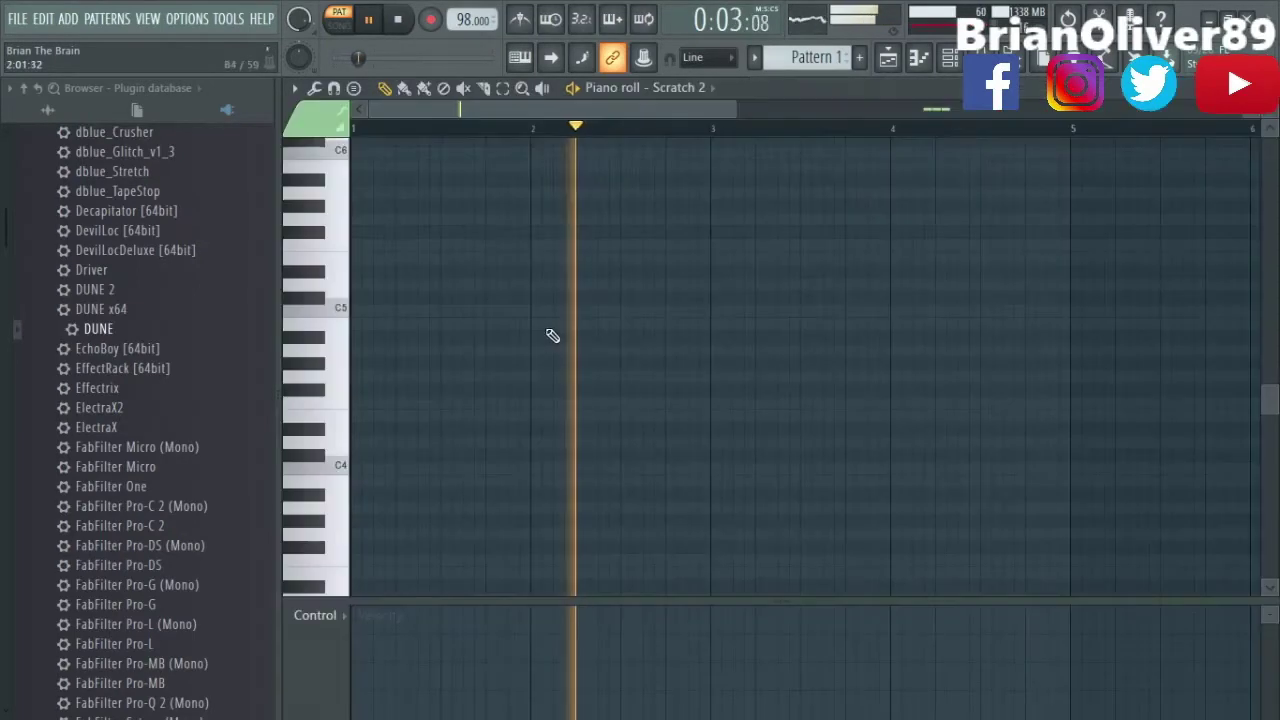
left_click(1068, 128)
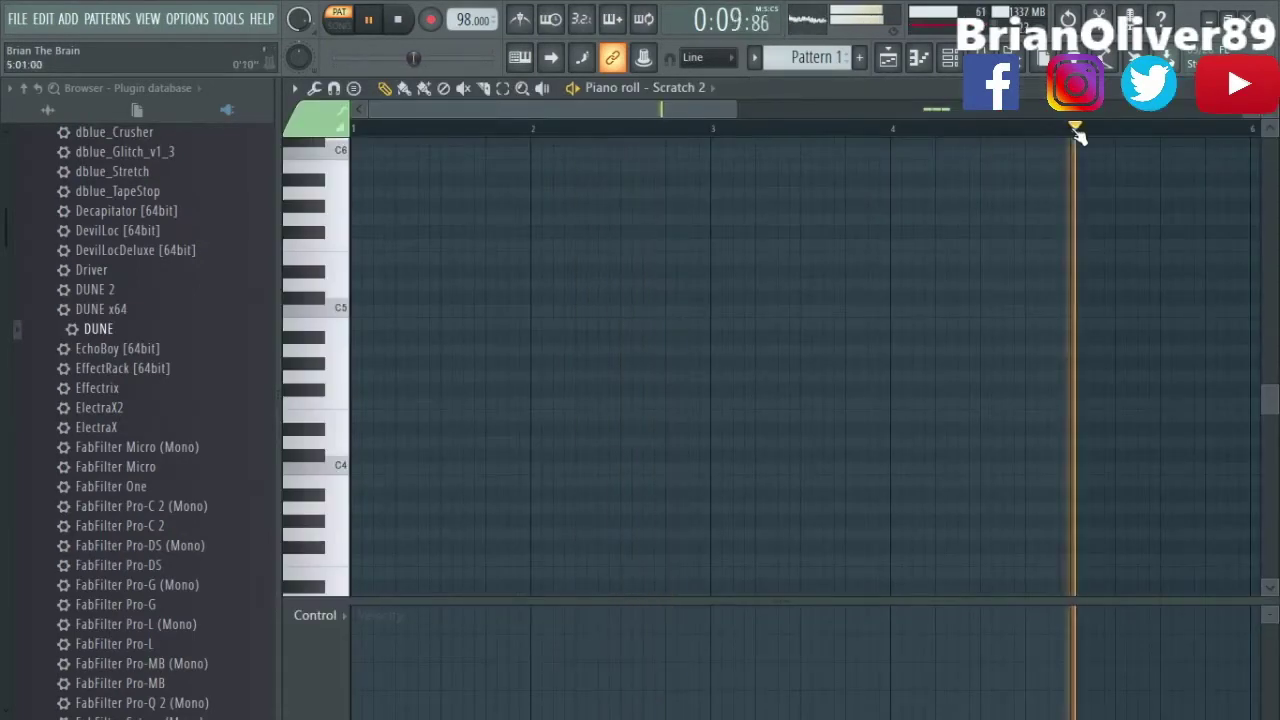
key("space")
left_click(1072, 310)
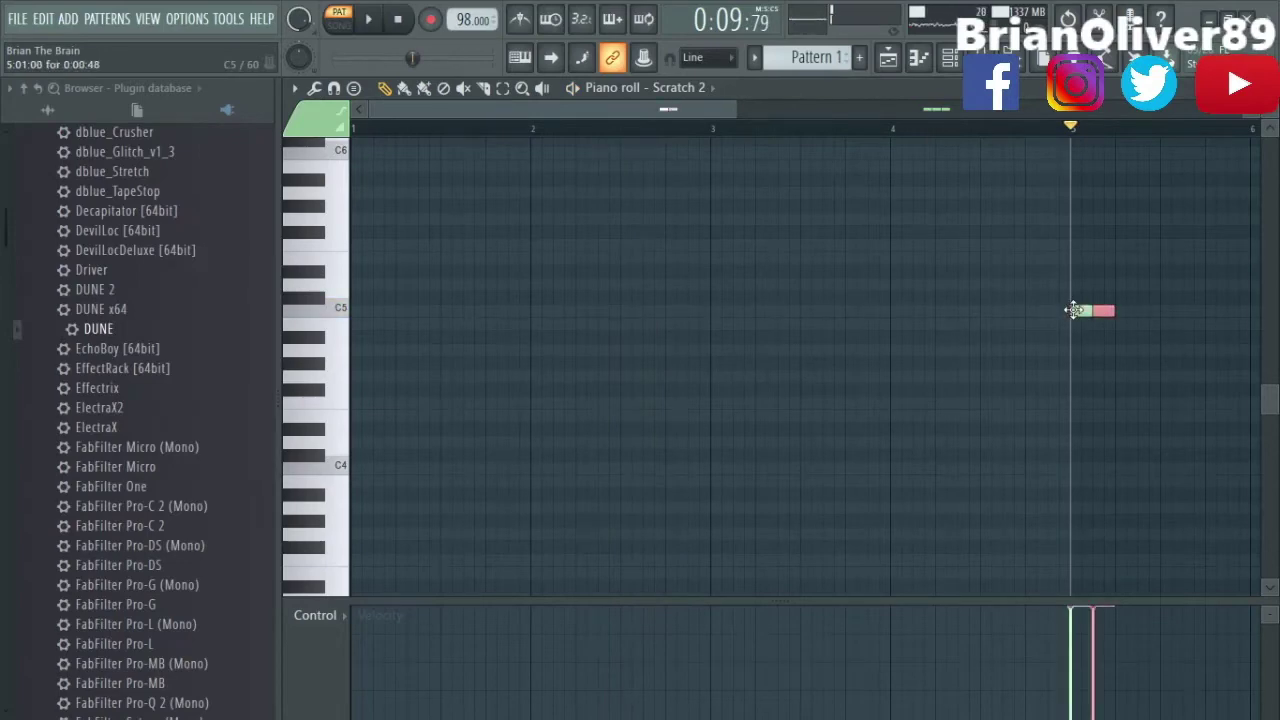
key("space")
key("F7")
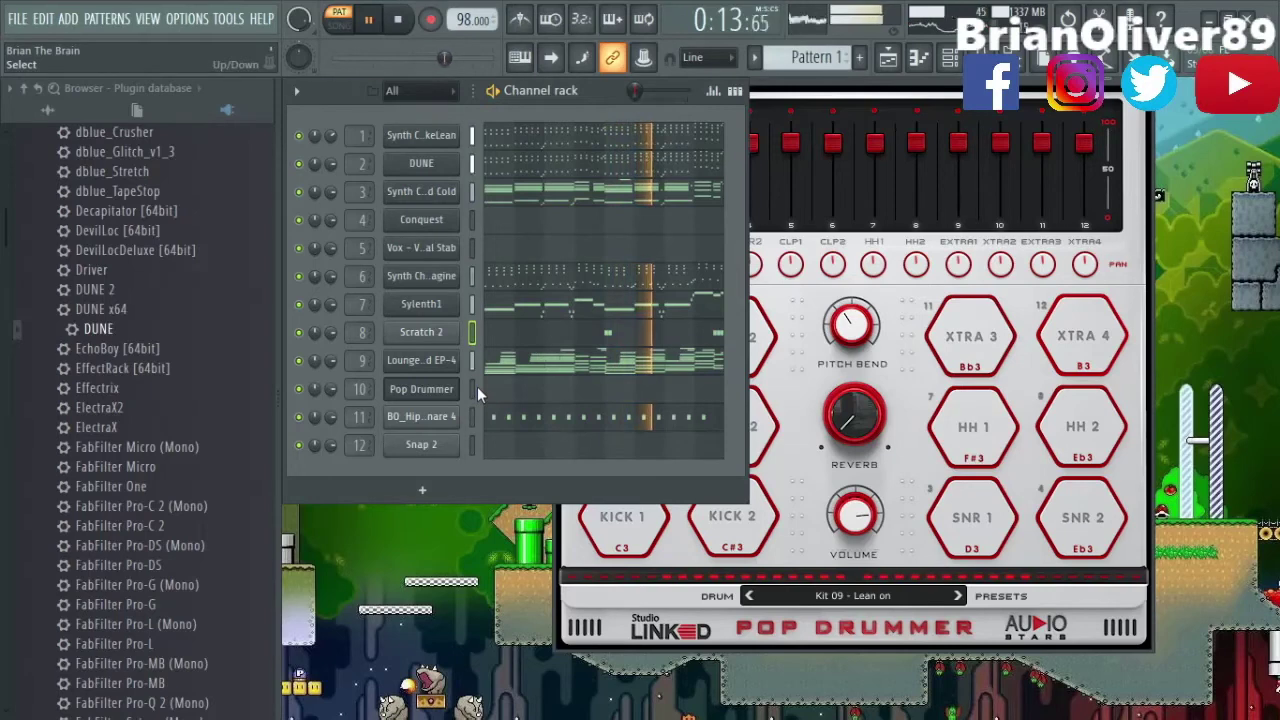
Raise the Scratch 2 and BO_HipHop Snare 4 mixer faders to 100% (0.0 dB).
key("F9")
left_click_drag(524, 457, 526, 440)
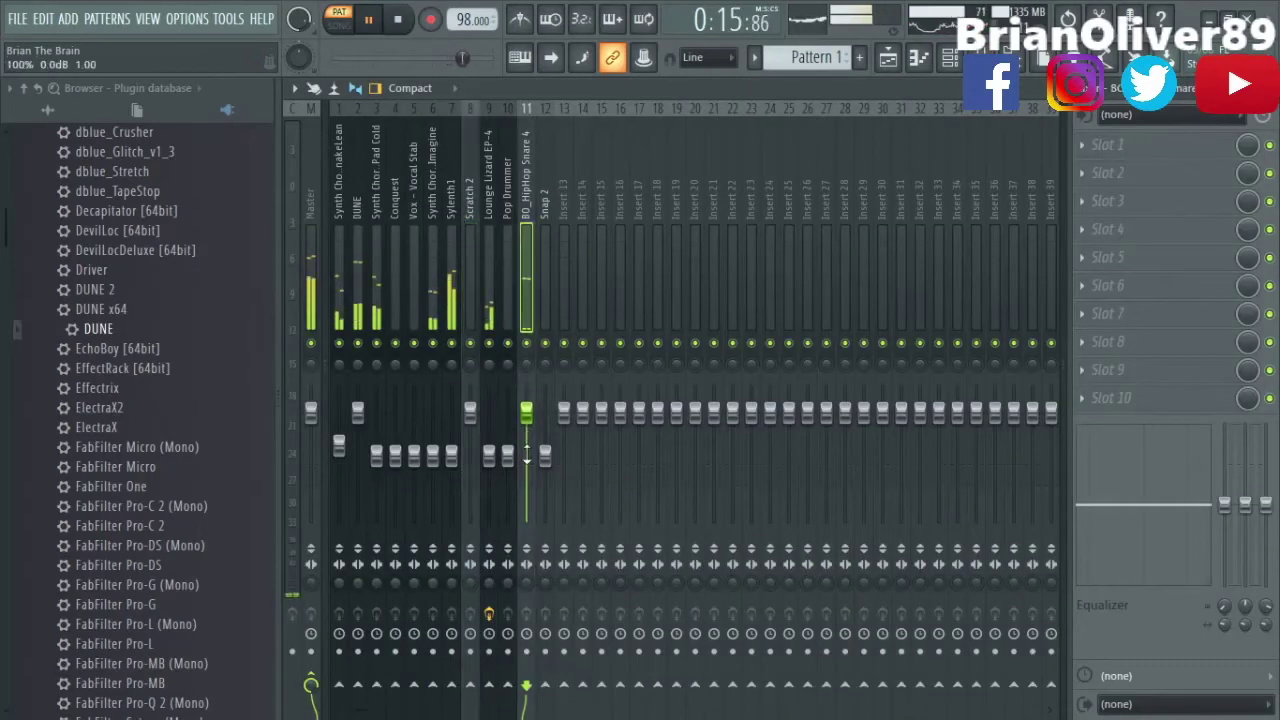
key("F9")
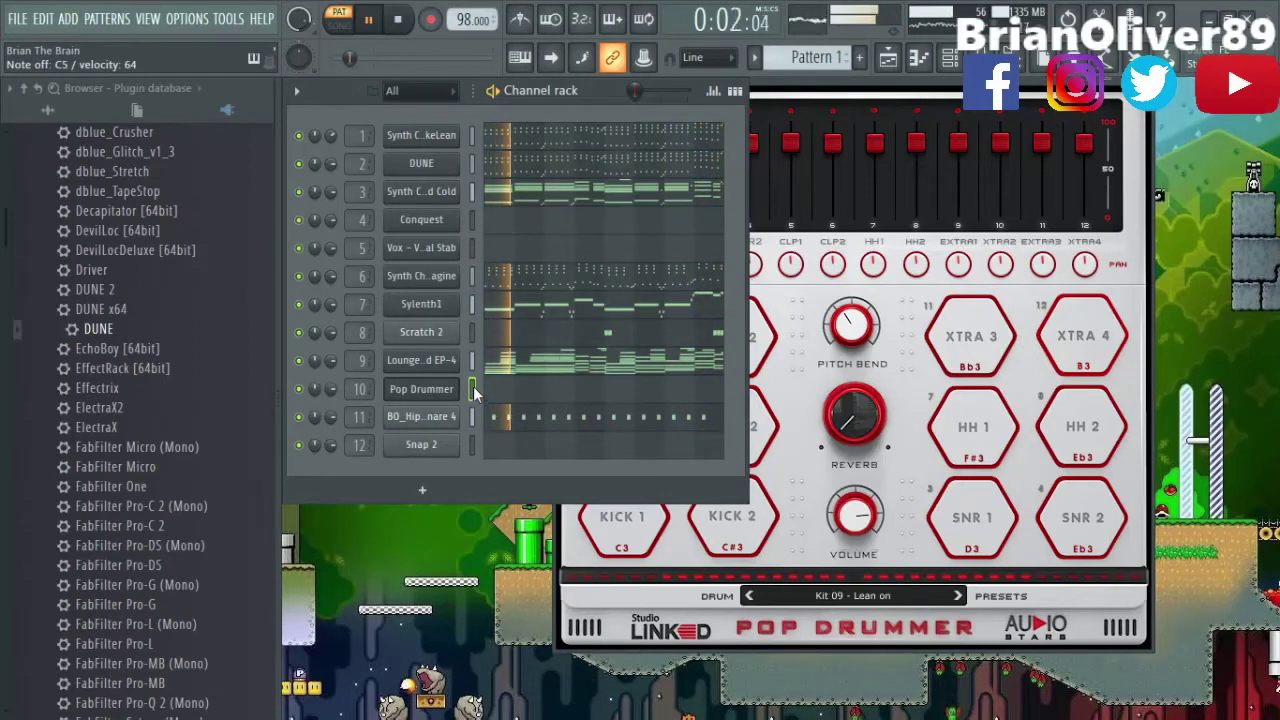
Add a C5 Pop Drummer note at the start of bar 1 with reduced velocity and play the pattern from the beginning.
left_click(509, 392)
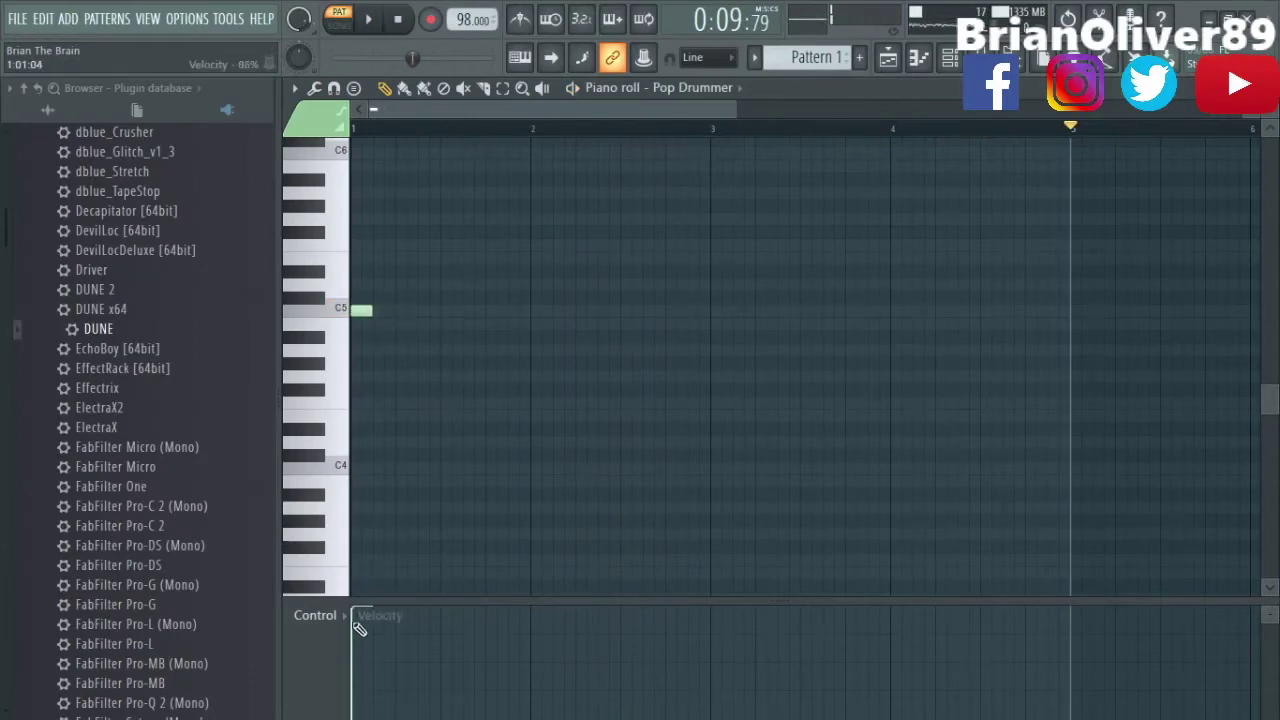
left_click(395, 24)
key("space")
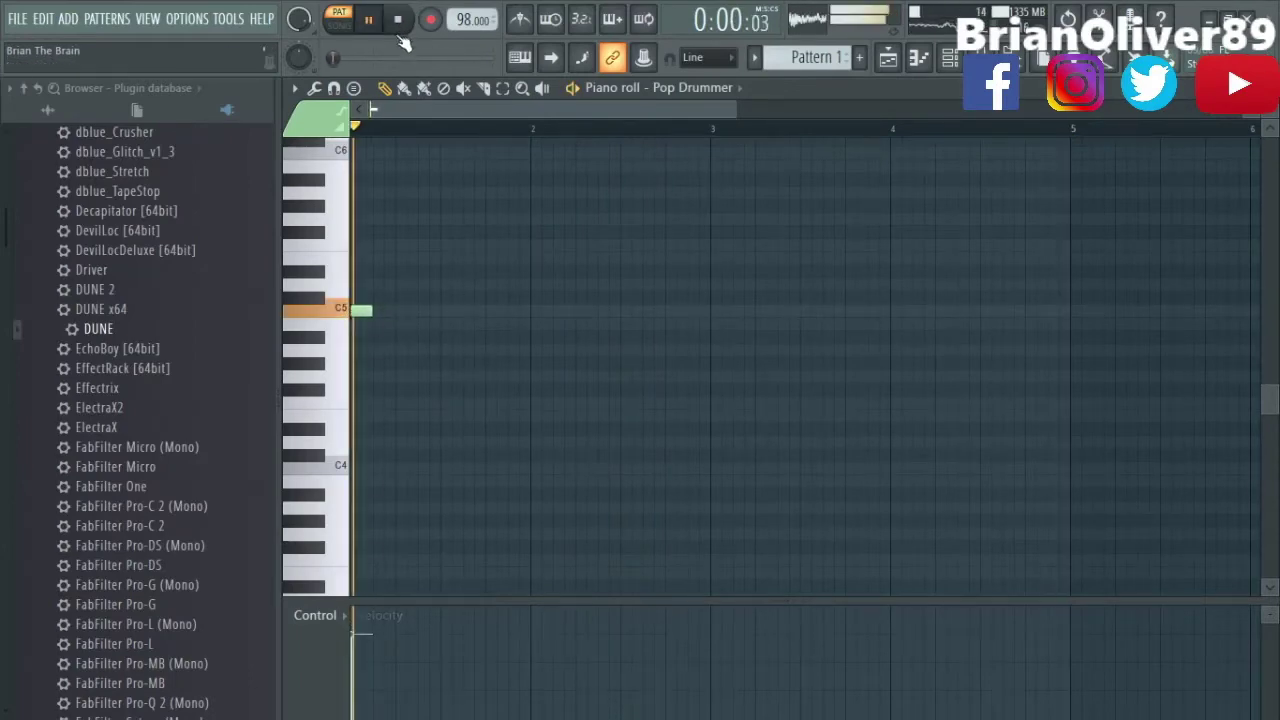
Stop playback, open the Pop Drummer plugin, audition its kick and raise the plugin's master volume.
key("Escape")
key("space")
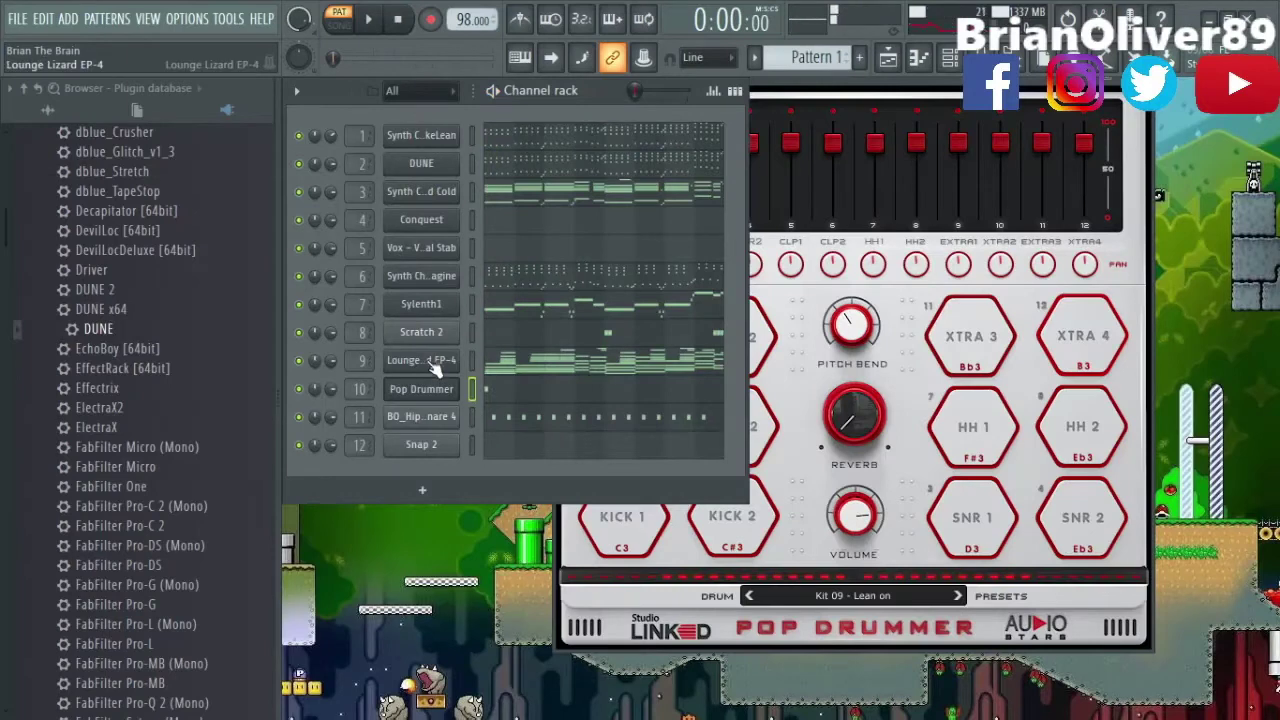
left_click(436, 389)
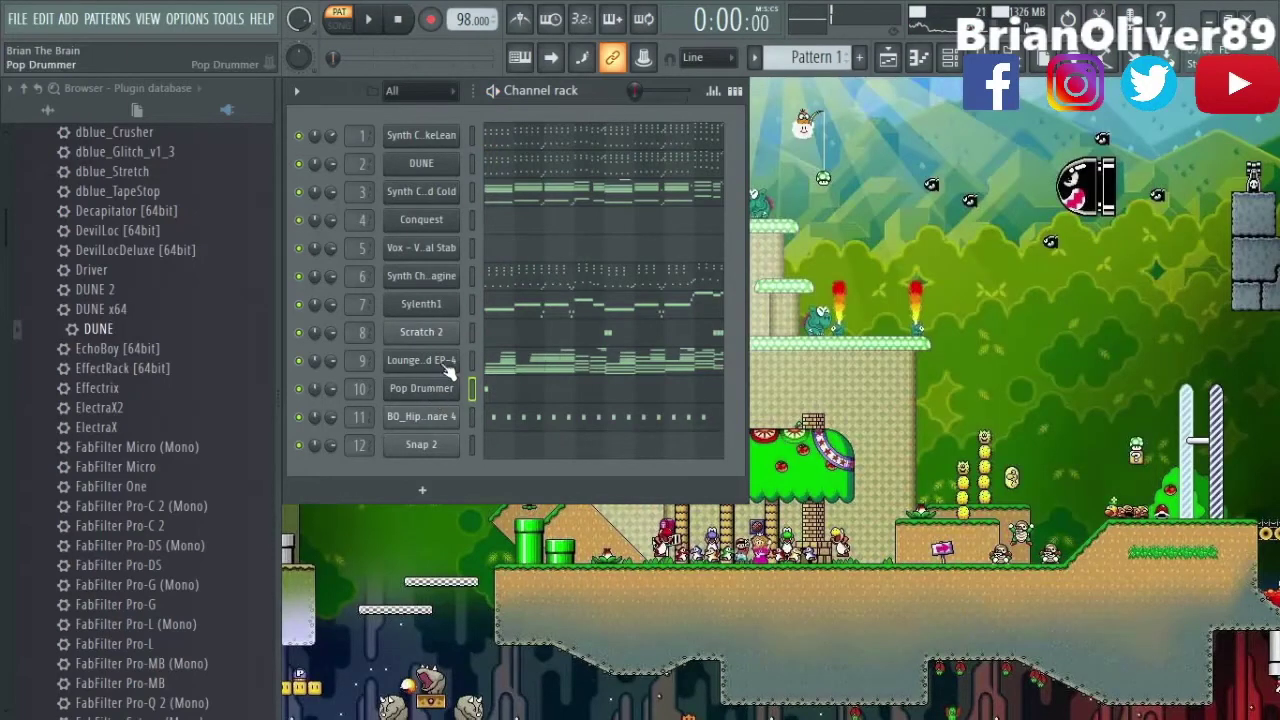
left_click(441, 390)
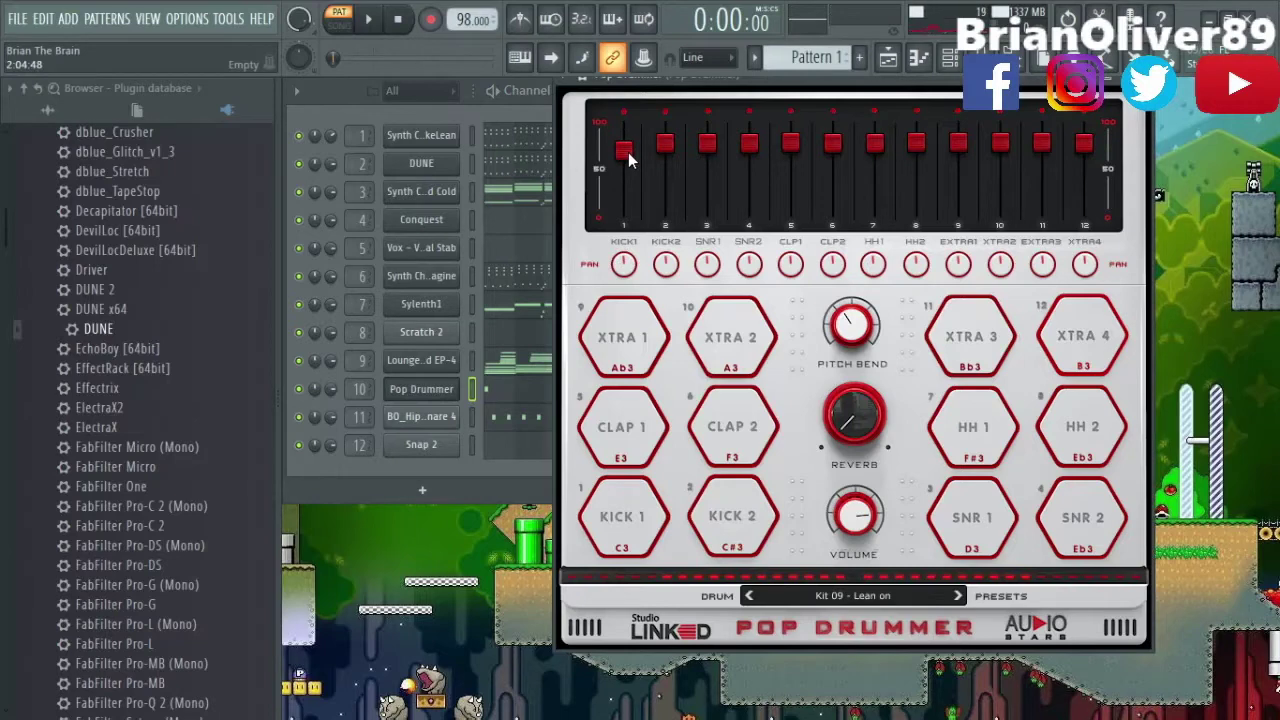
key("q")
key("q")
key("q")
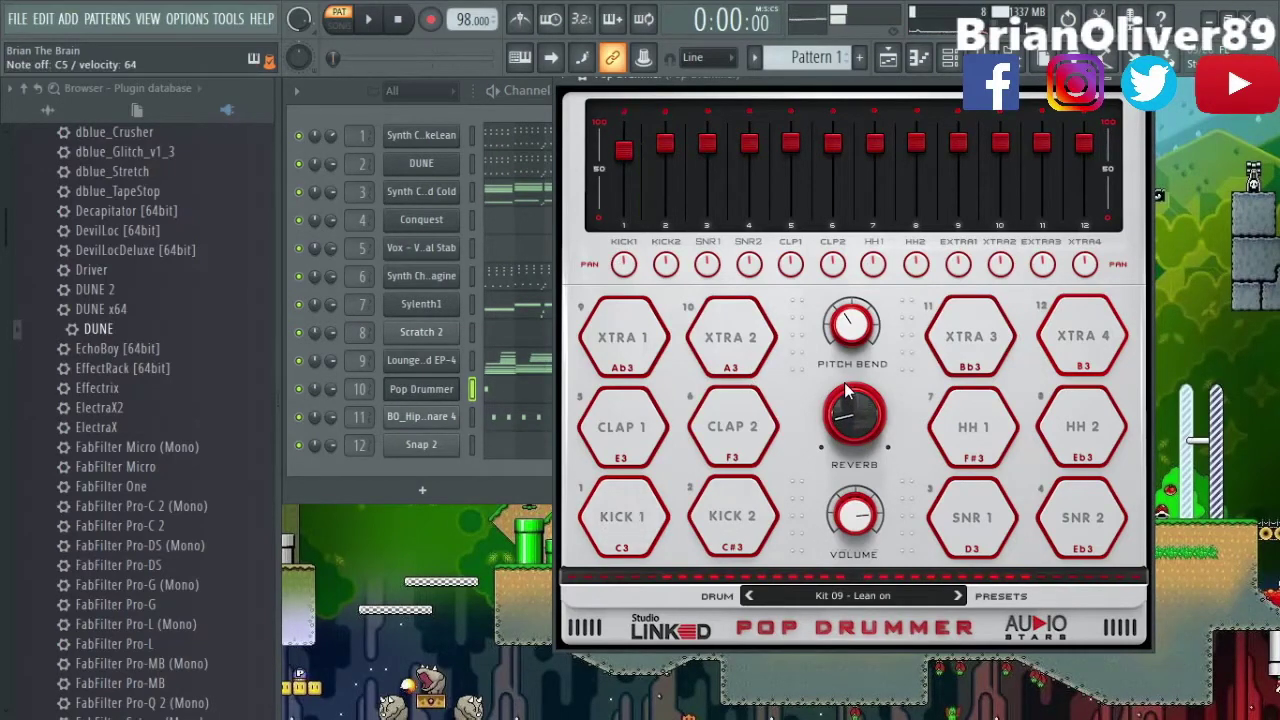
key("z")
key("z")
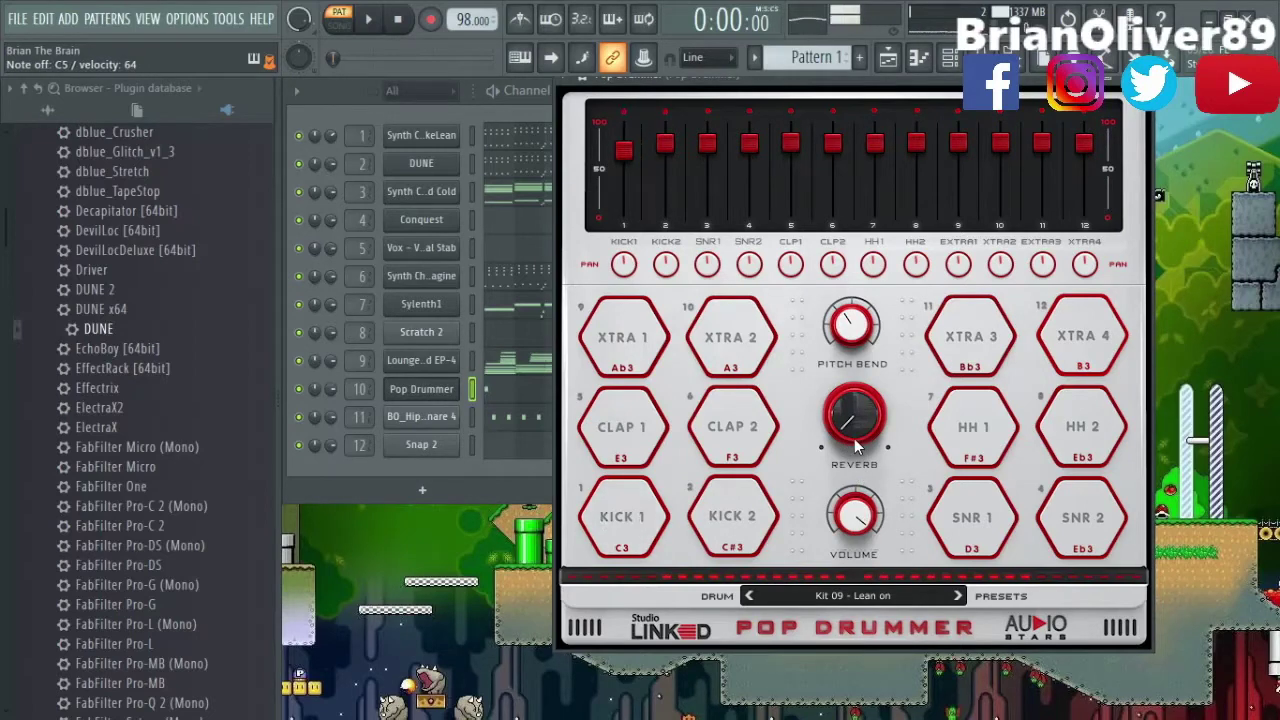
key("Escape")
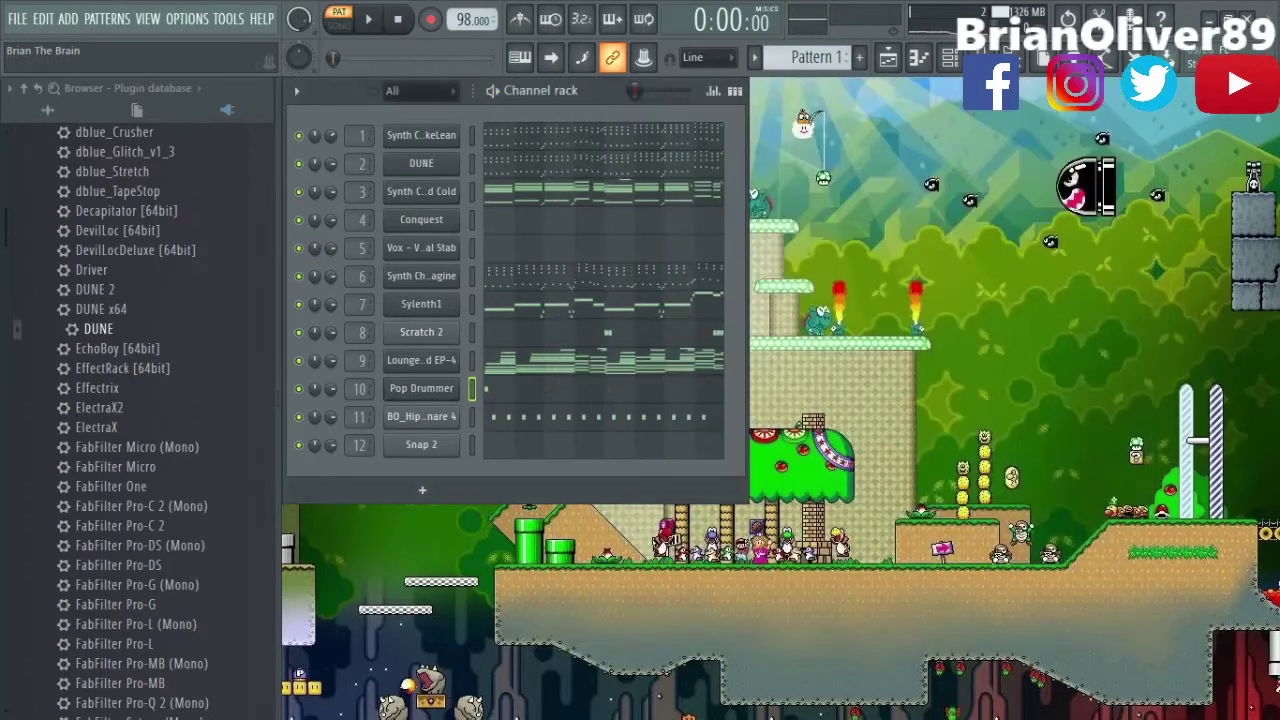
Lengthen the Pop Drummer C5 note to one beat, repeat it to fill bars 1 and 2, and play the pattern.
key("space")
key("space")
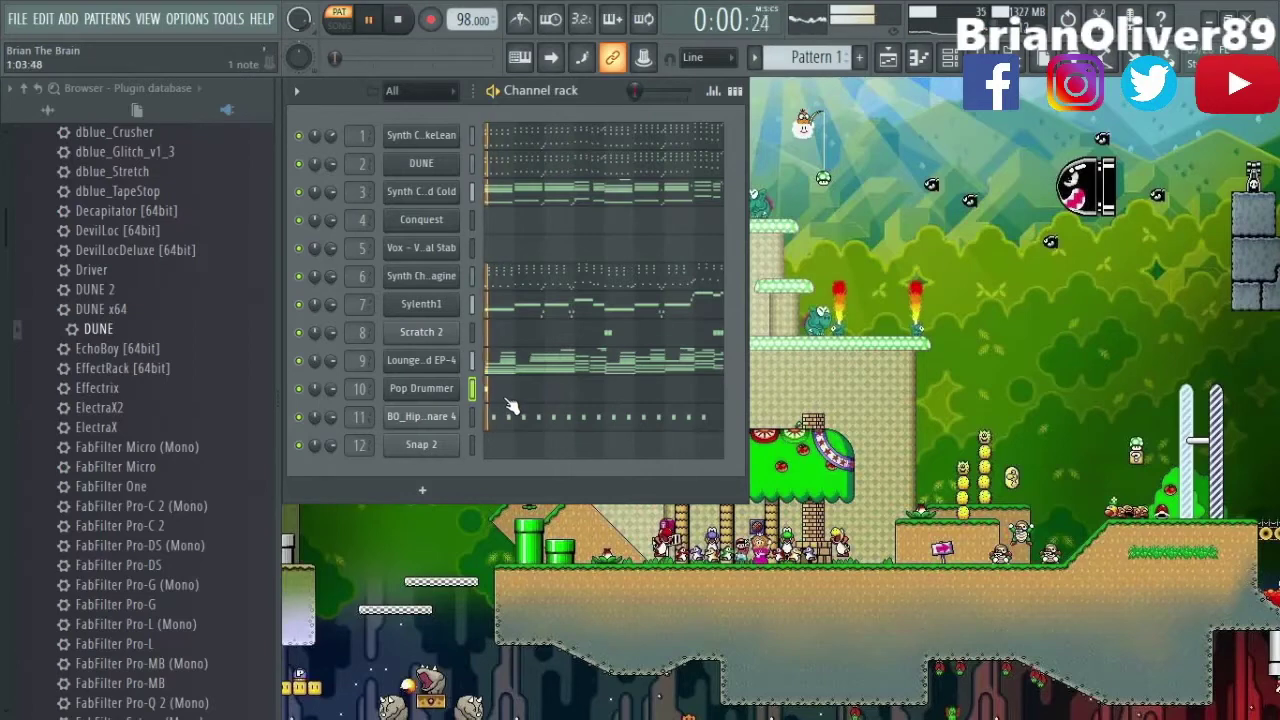
left_click(503, 394)
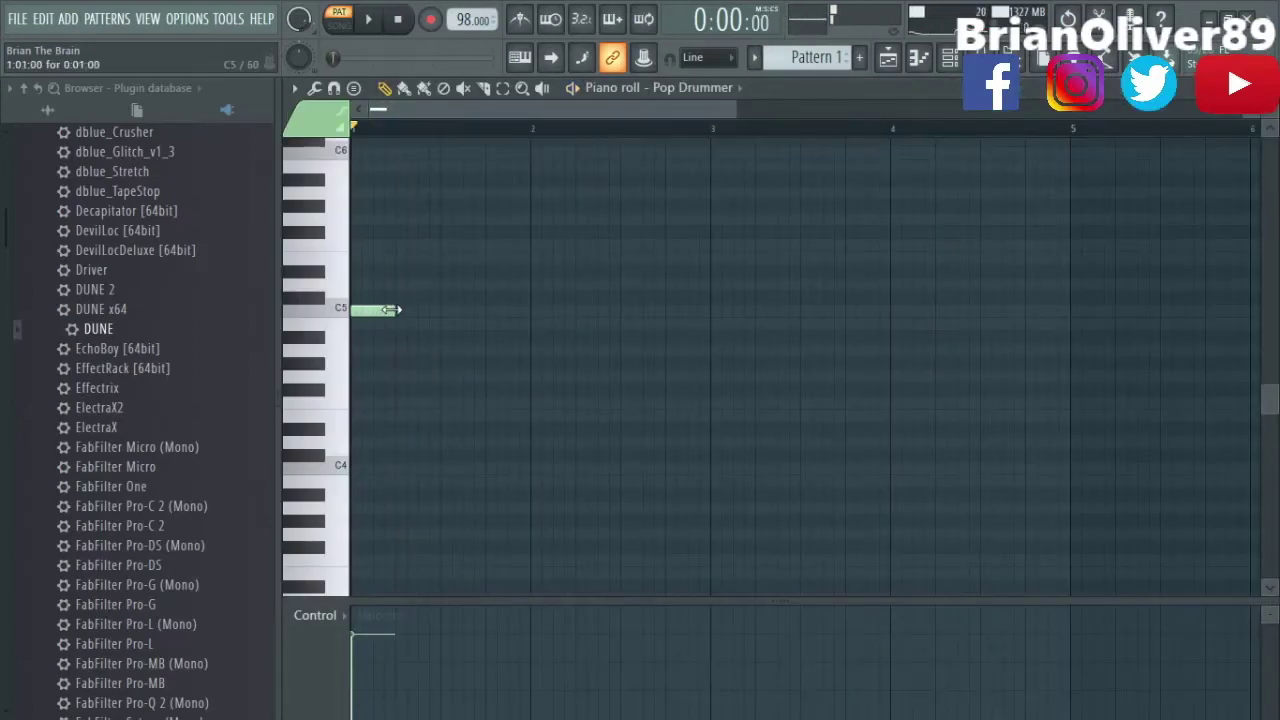
key("ctrl+b")
key("ctrl+b")
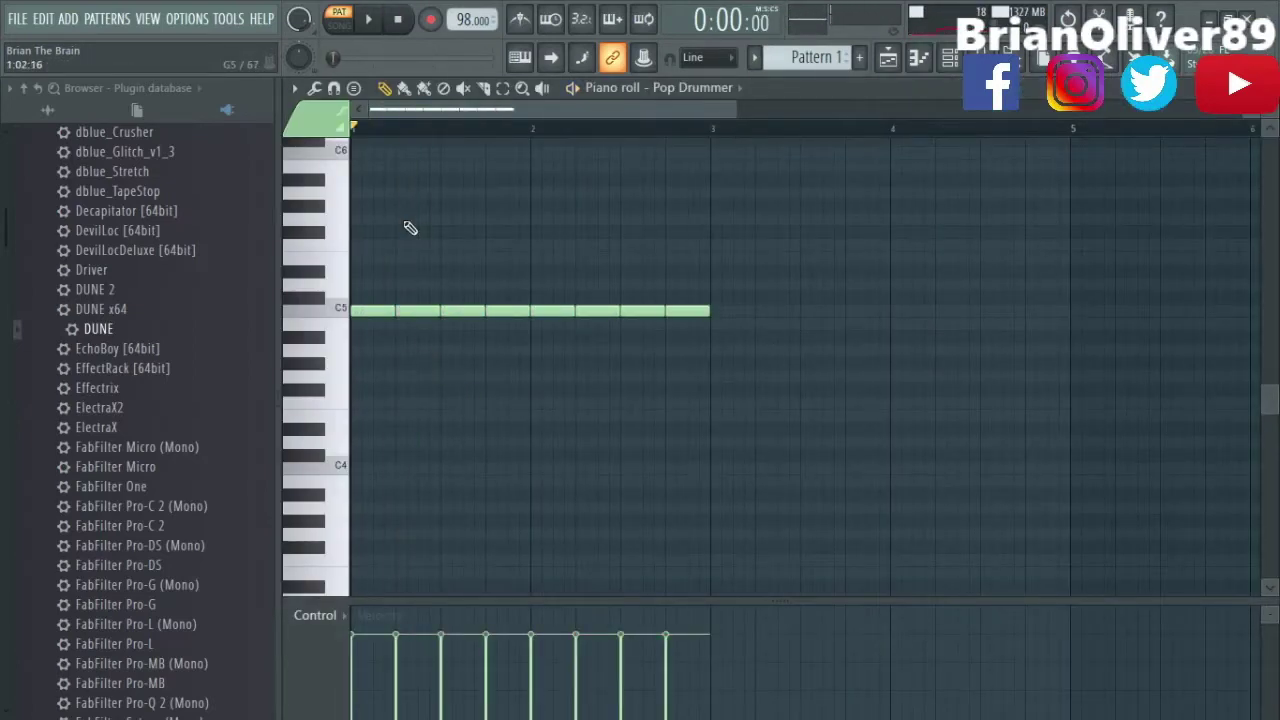
key("space")
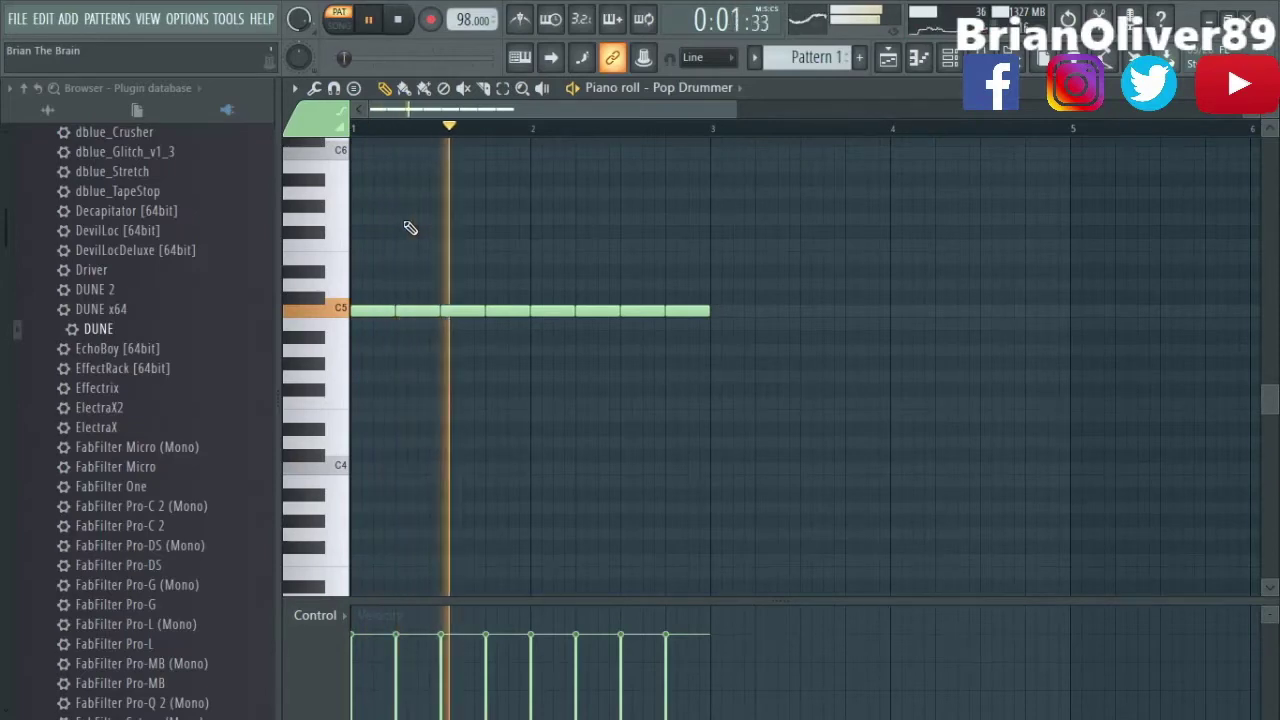
Raise the Pop Drummer mixer fader slightly while the pattern plays and return to its piano roll.
key("F9")
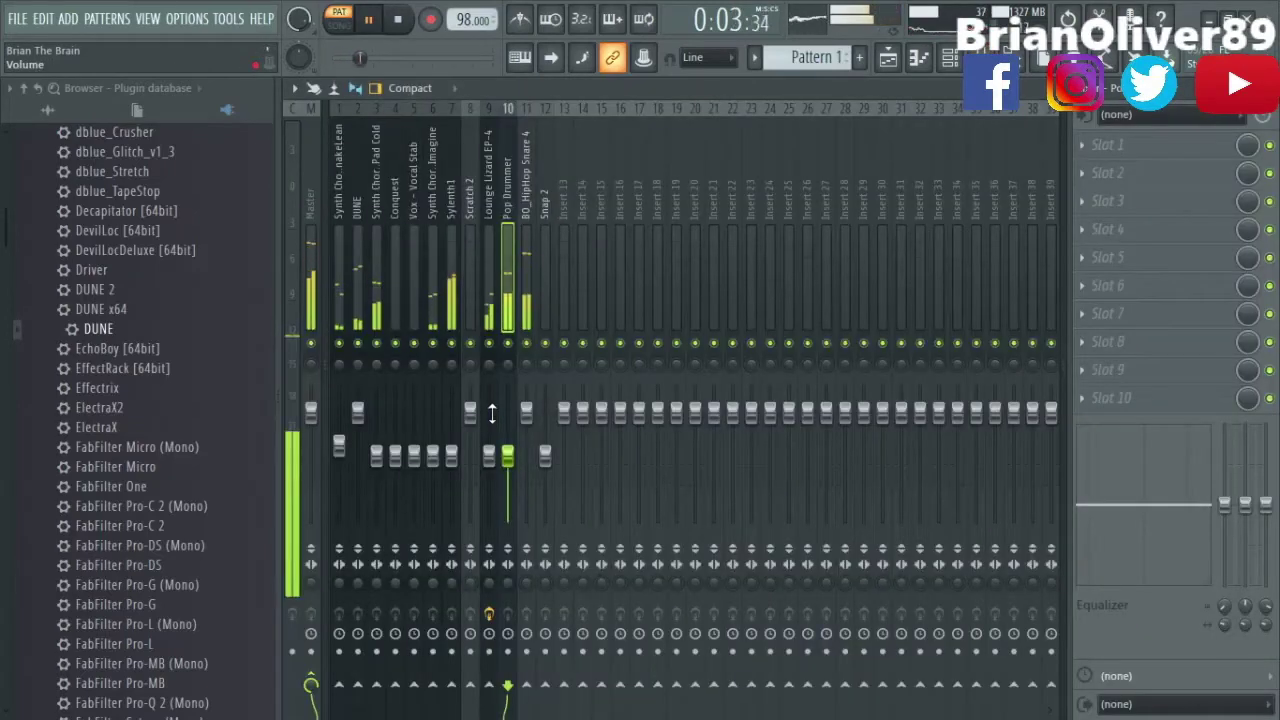
left_click_drag(509, 457, 508, 432)
key("space")
key("F7")
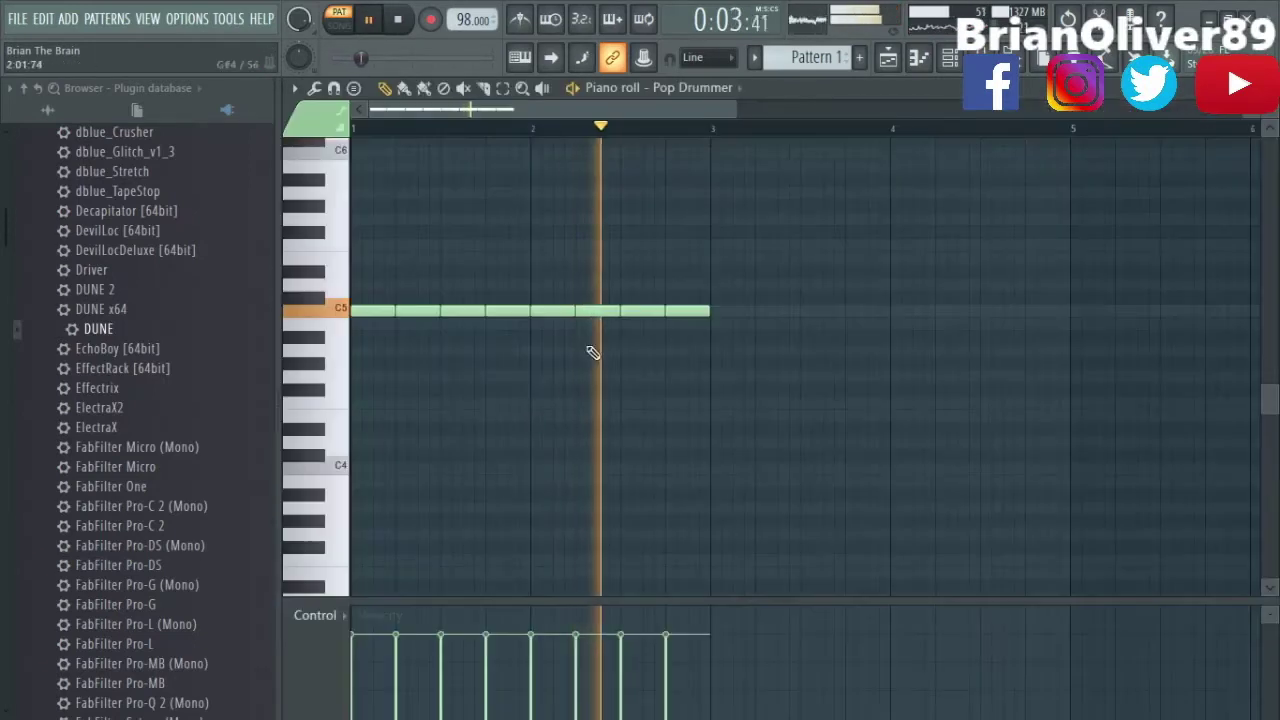
Duplicate the C5 notes across bars 3 and 4, and add further notes at the end of bar 4 and on beat 2 of bar 5.
key("ctrl+b")
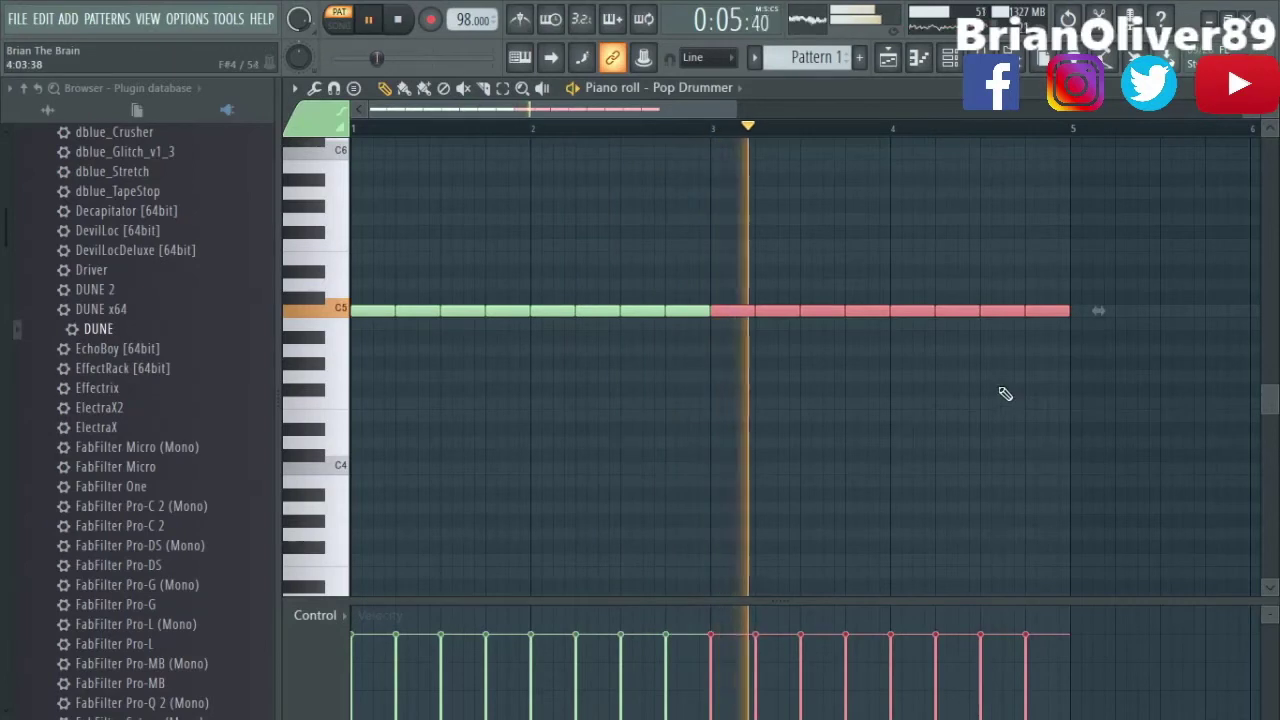
key("ctrl+d")
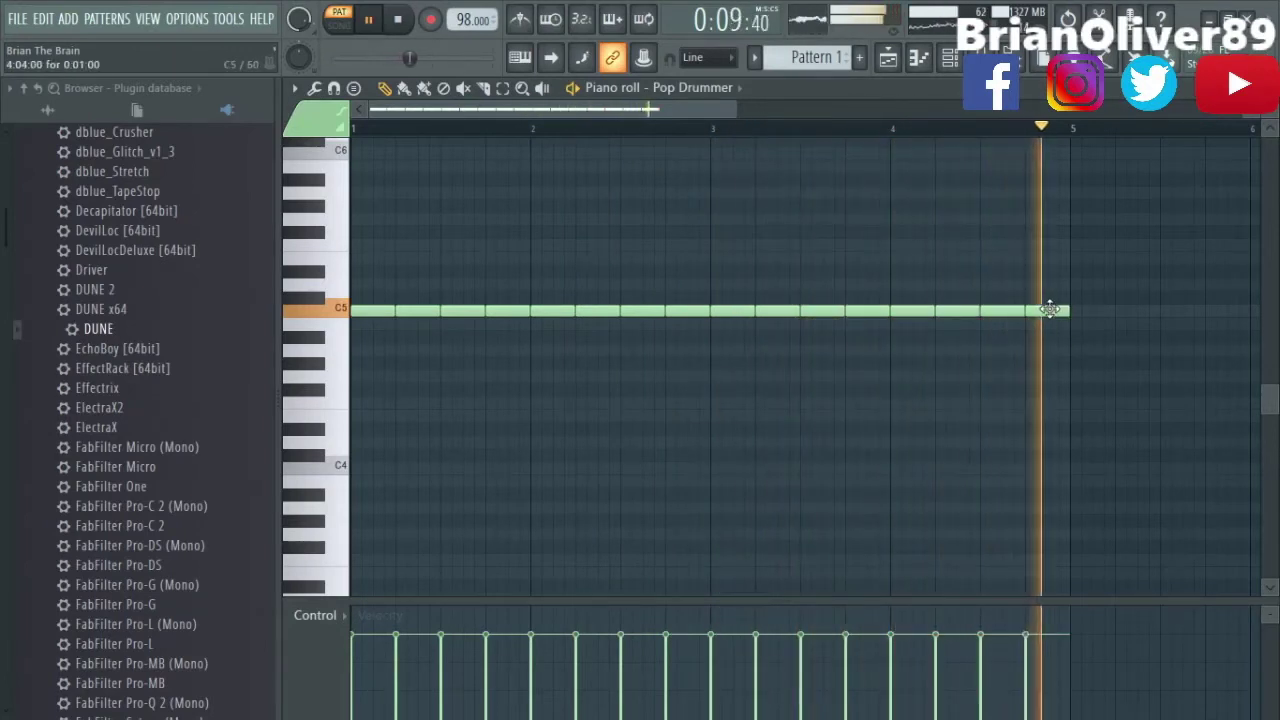
key("space")
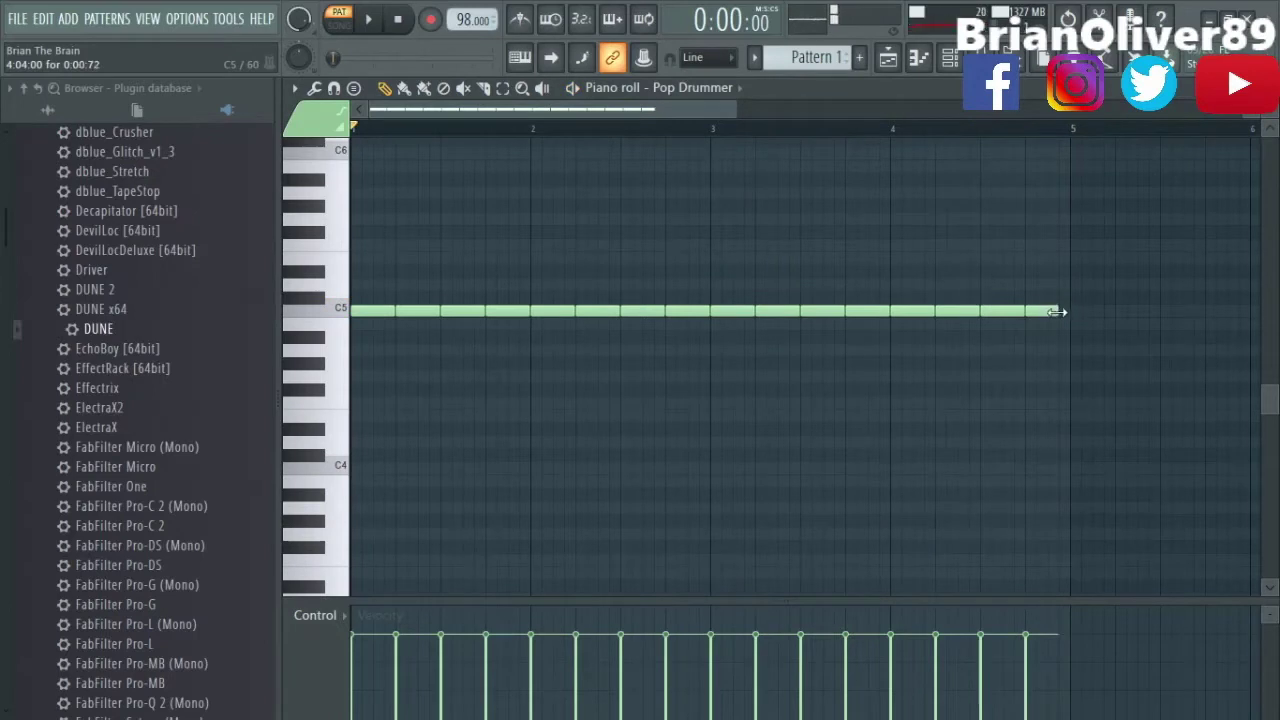
left_click(1062, 310)
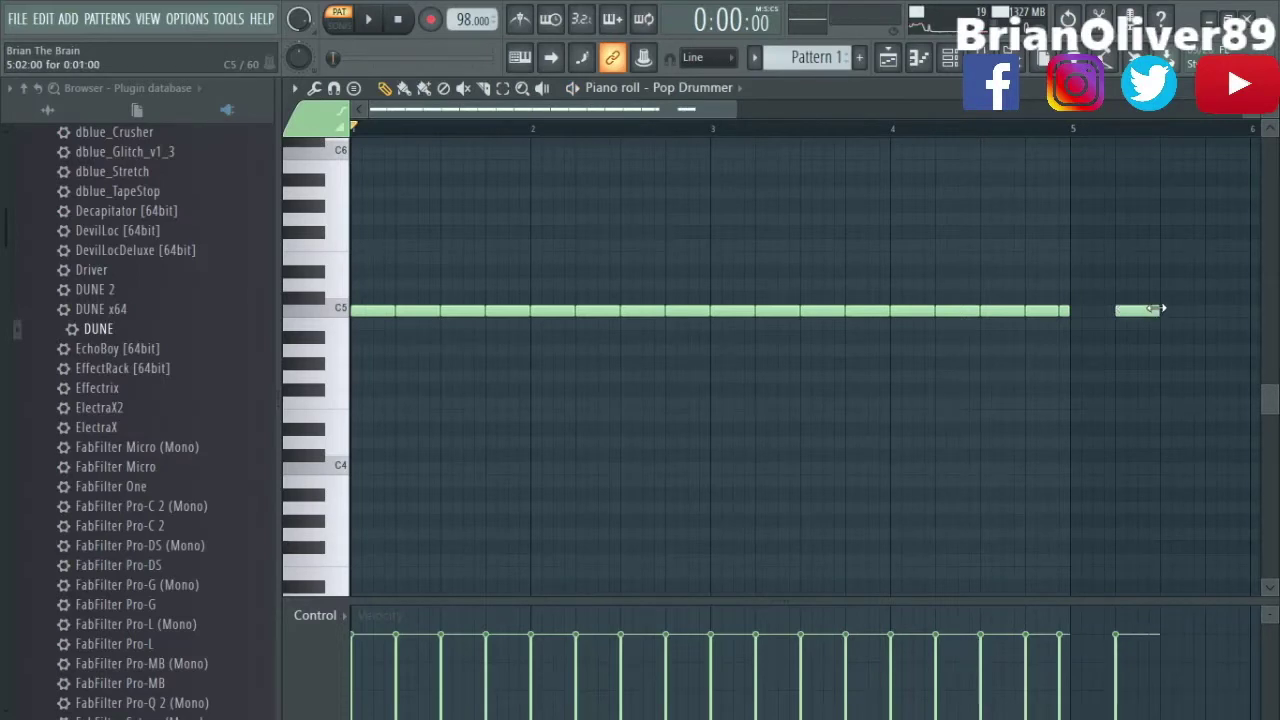
Split the C5 note on beat 4 of bar 2 into two half-beat notes with the arpeggiator.
key("space")
left_click(691, 310, "ctrl")
key("alt+a")
scroll(742, 288, "down", 2)
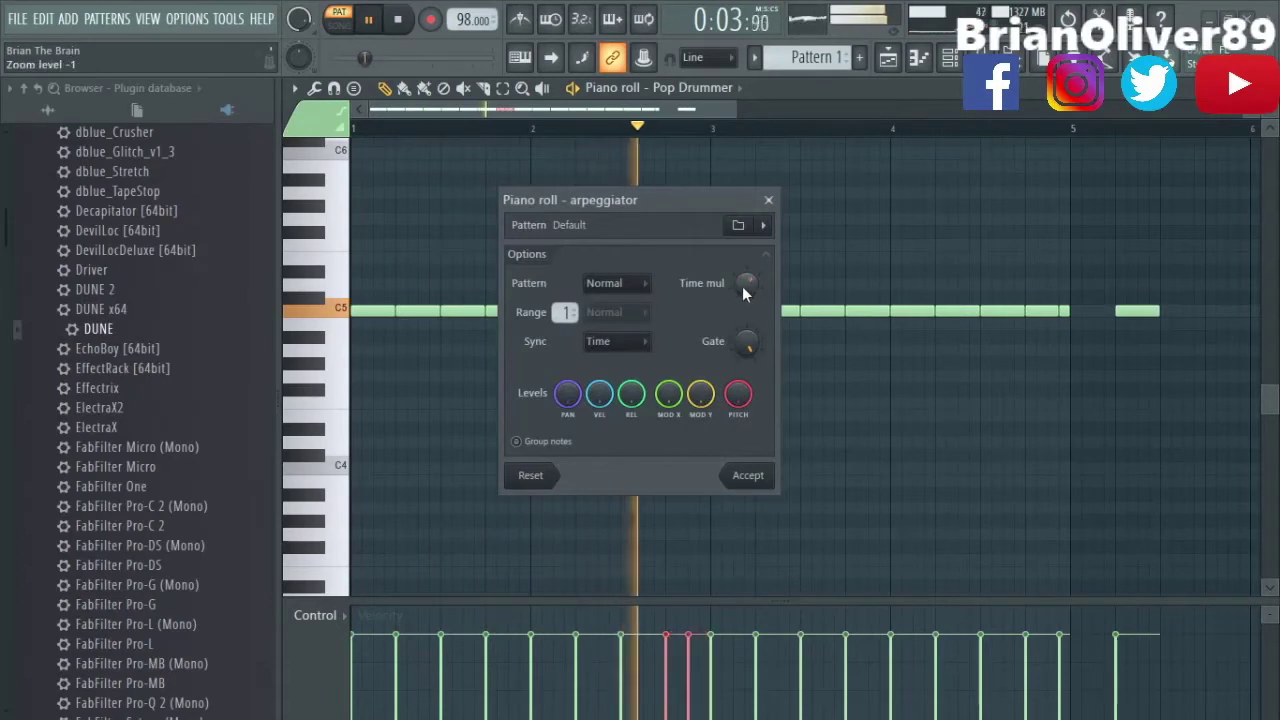
left_click(768, 200)
key("alt+a")
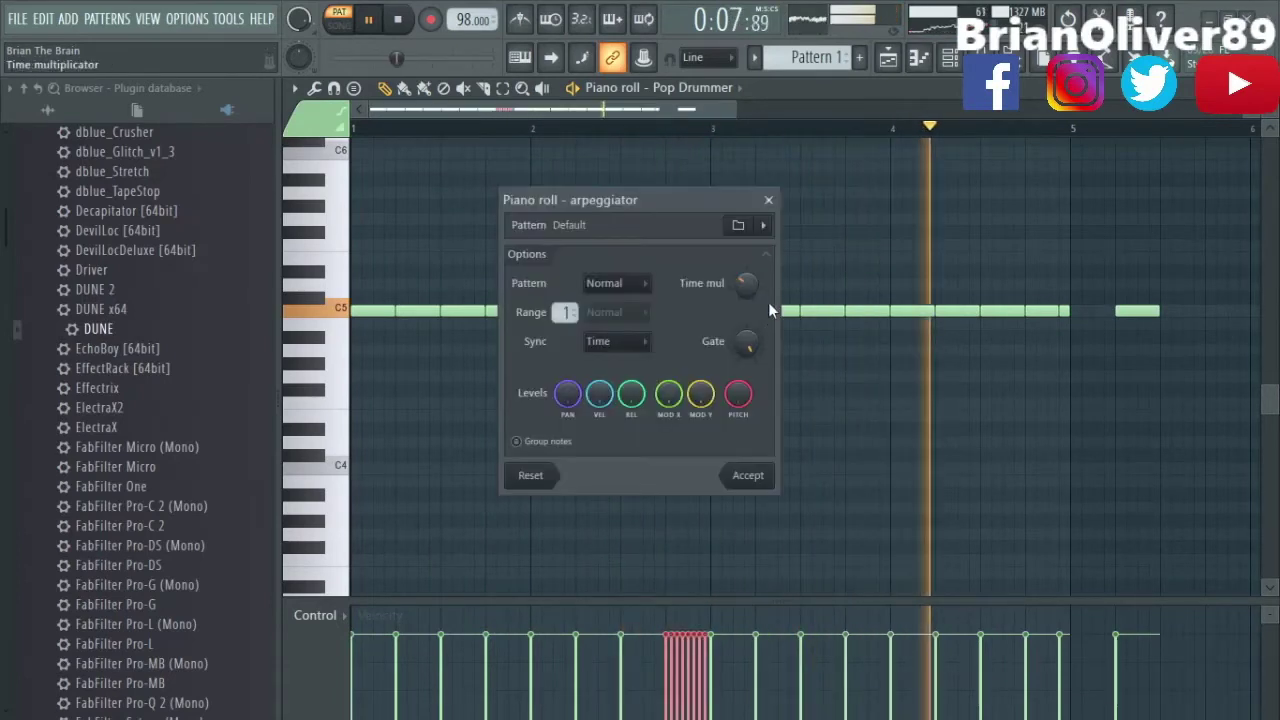
scroll(745, 285, "up", 2)
key("Return")
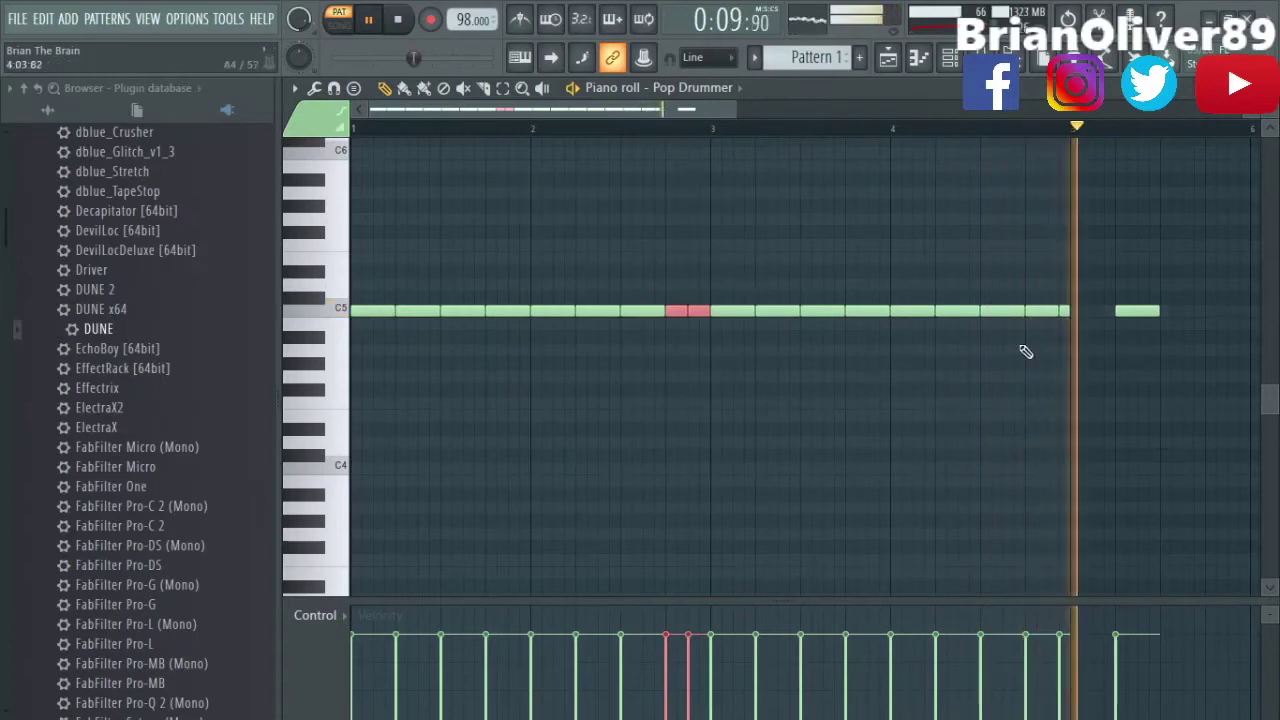
key("ctrl+d")
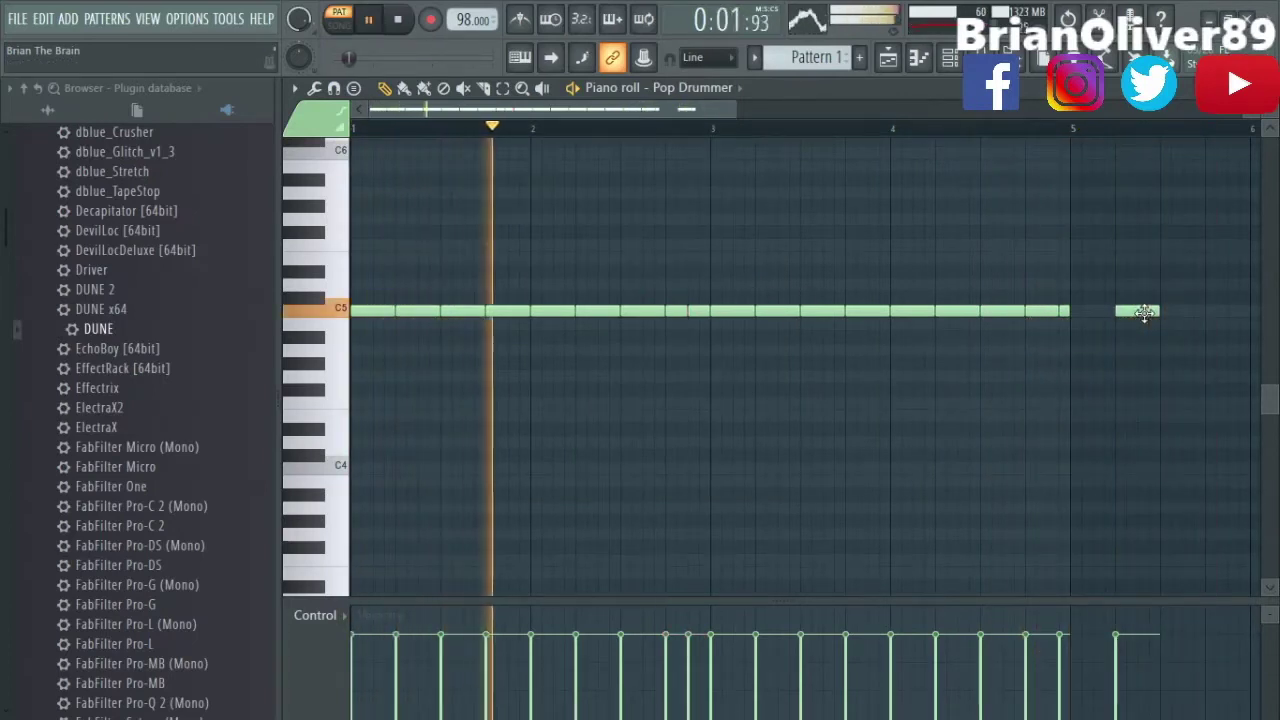
Stop playback, return to the channel rack and switch the browser to show all folders.
key("space")
key("F7")
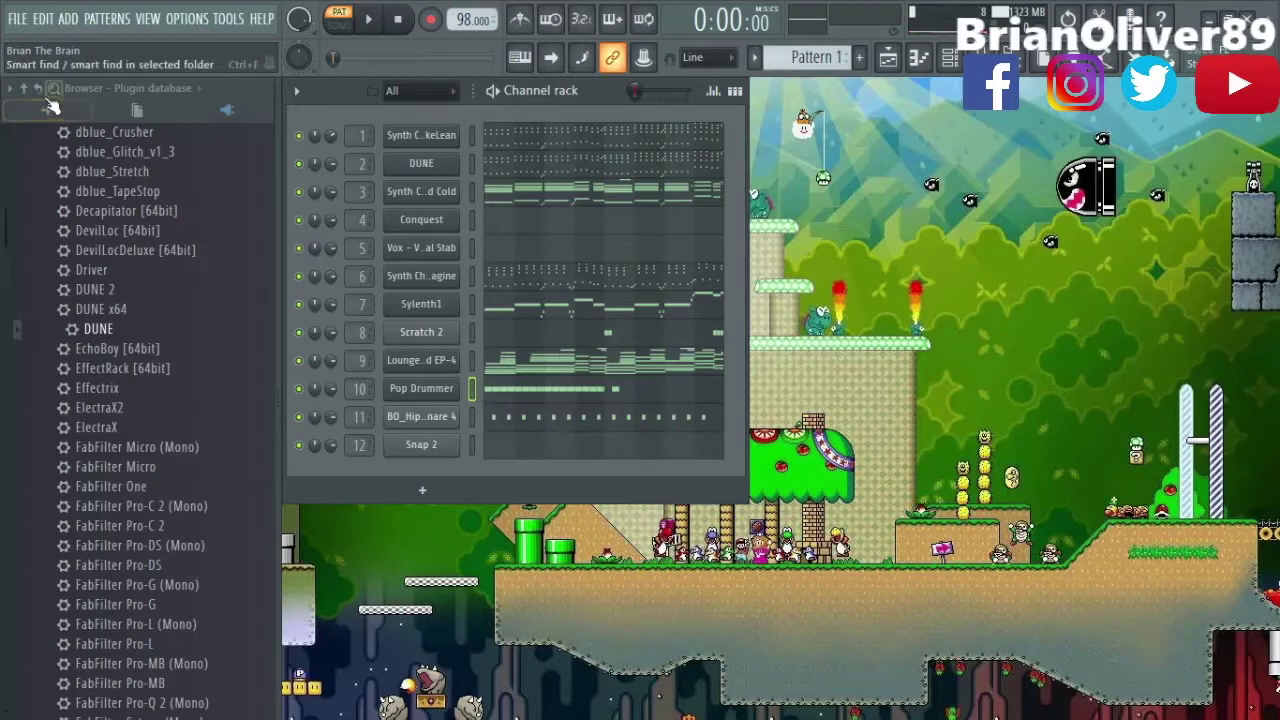
left_click(50, 109)
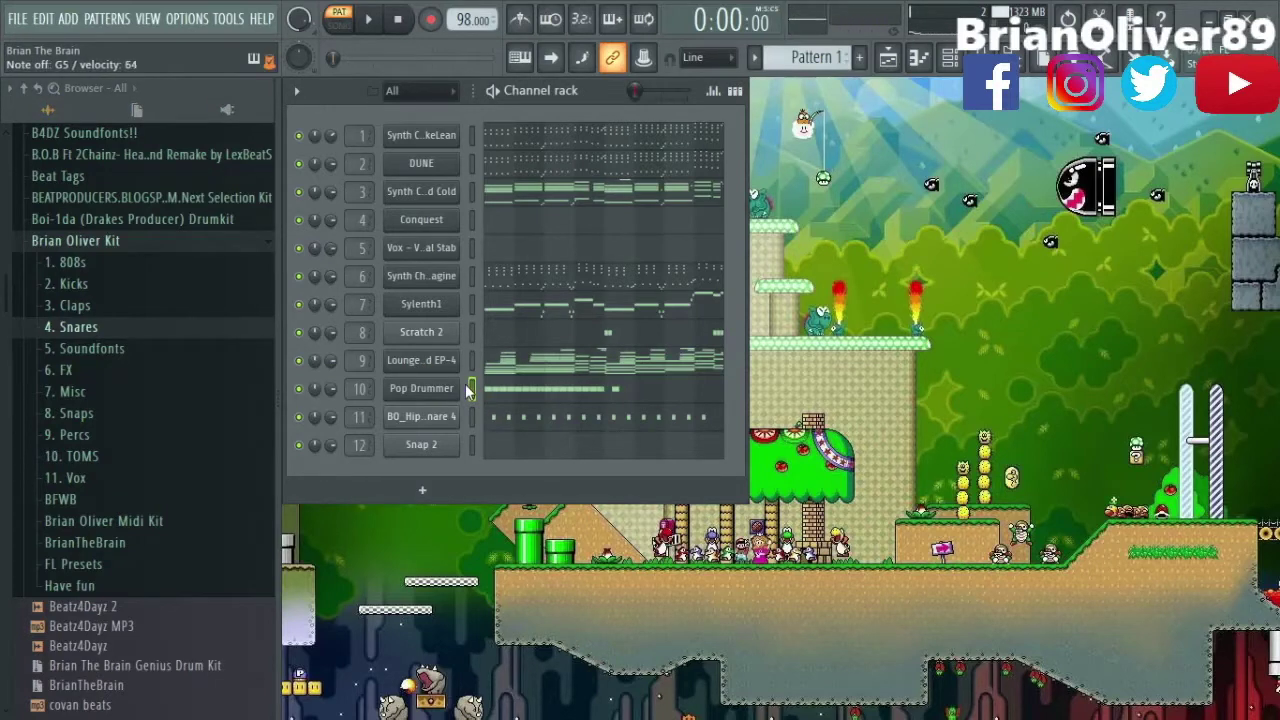
Copy all notes of BO_HipHop Snare 4 into the Pop Drummer piano roll.
left_click(504, 392)
key("Escape")
left_click(500, 423)
key("ctrl+a")
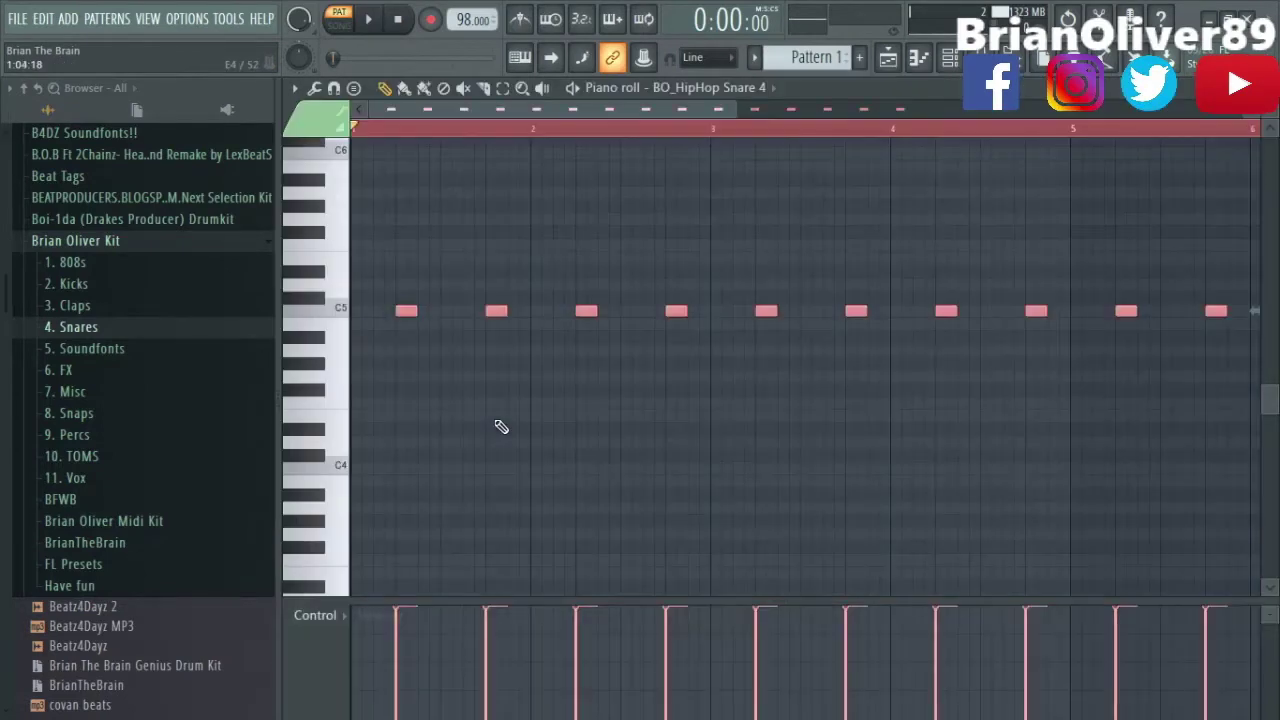
key("F7")
left_click(497, 393)
key("ctrl+v")
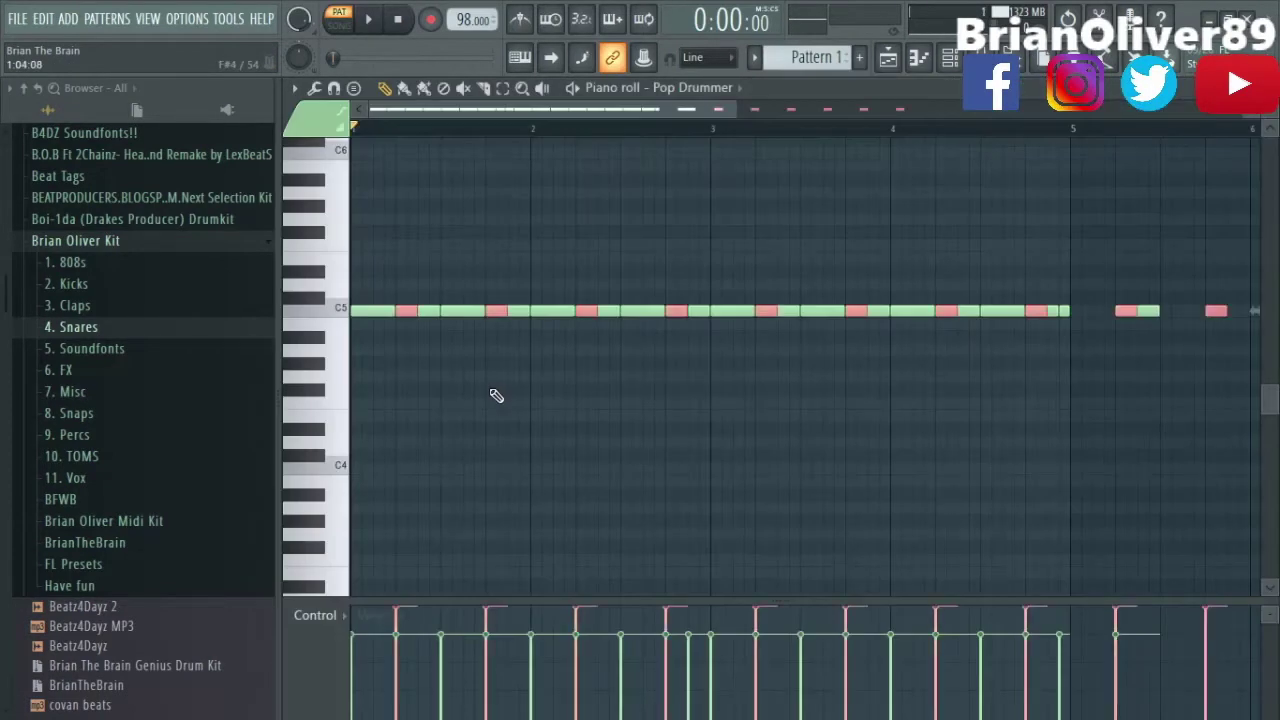
Transpose the pasted notes up three semitones to D#5, lower their velocity and play the pattern.
key("shift+Up")
key("shift+Up")
key("shift+Up")
key("space")
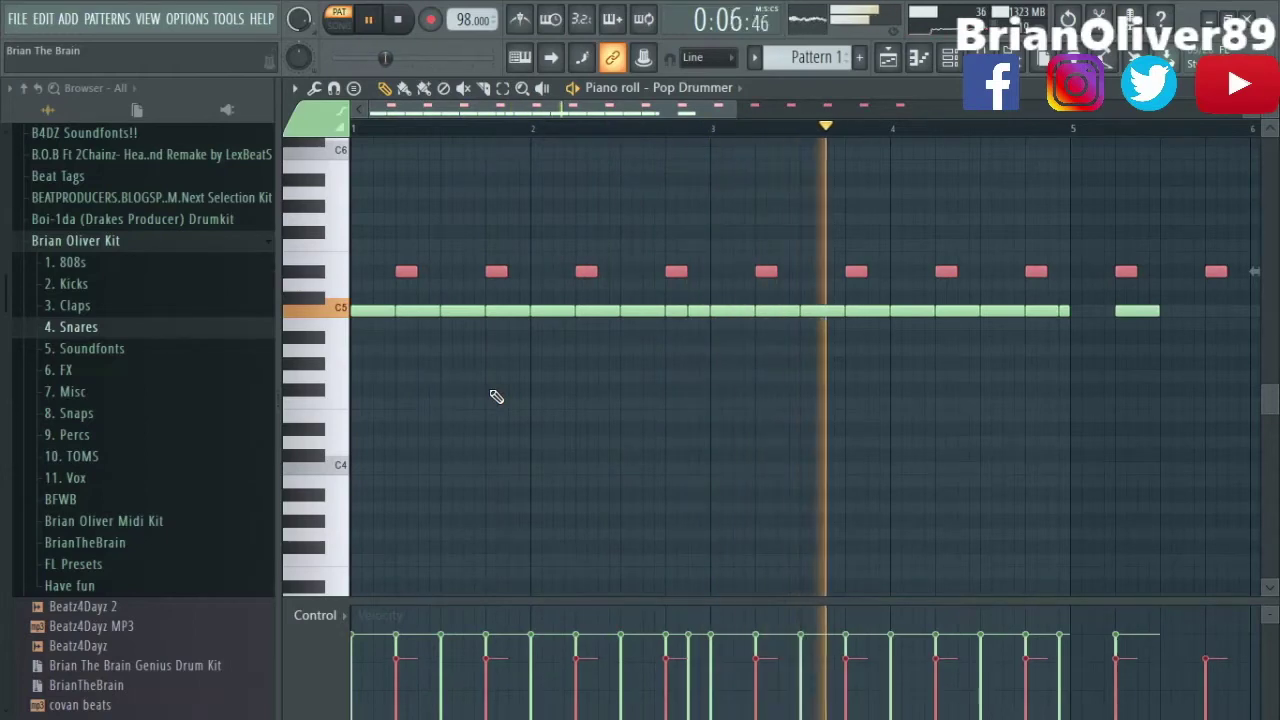
Check the channel levels in the mixer during playback, selecting the DUNE track.
key("F9")
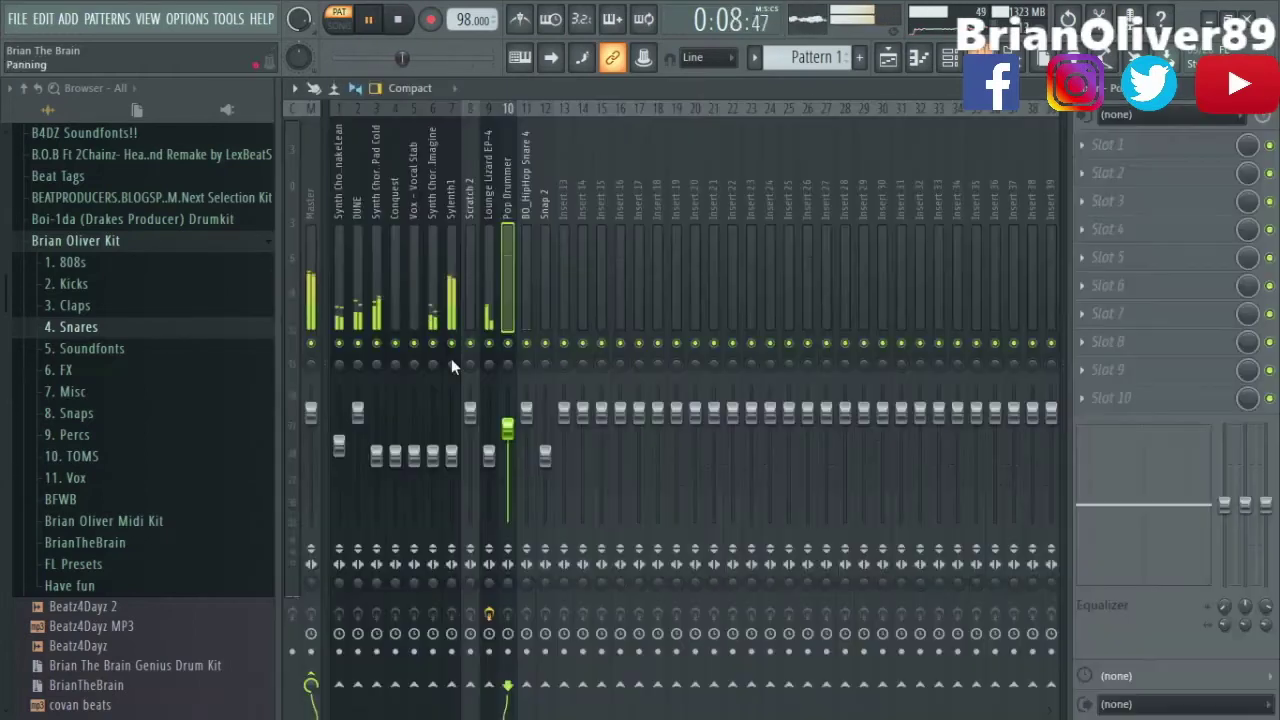
left_click(354, 205)
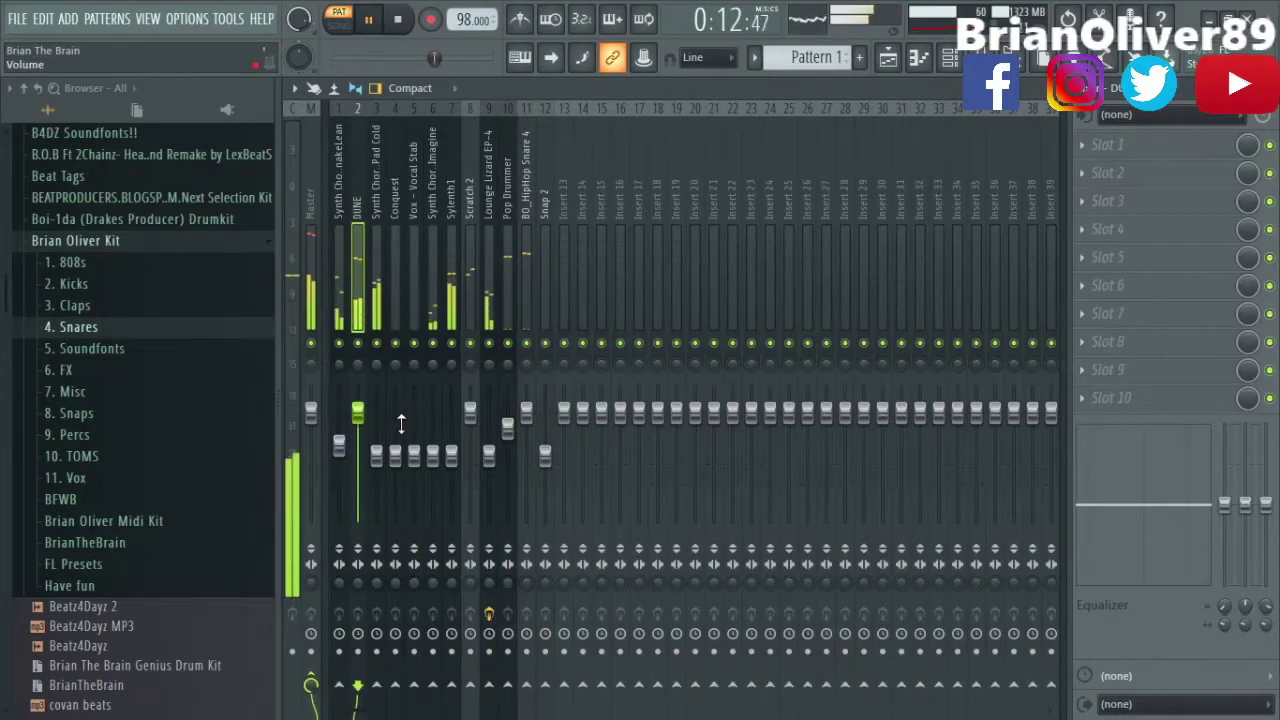
key("F7")
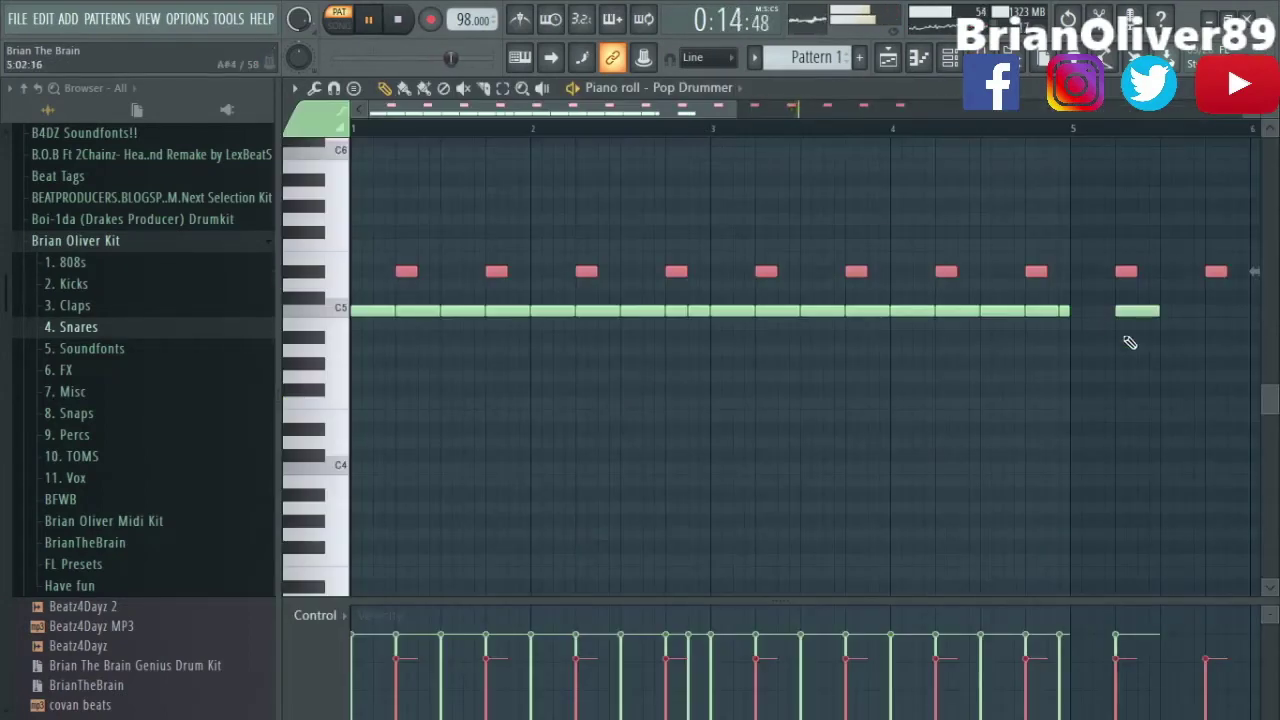
Duplicate the C5 notes from beat 2 of bar 1 through bar 4 so they continue from beat 2 of bar 5.
left_click_drag(429, 309, 1069, 361)
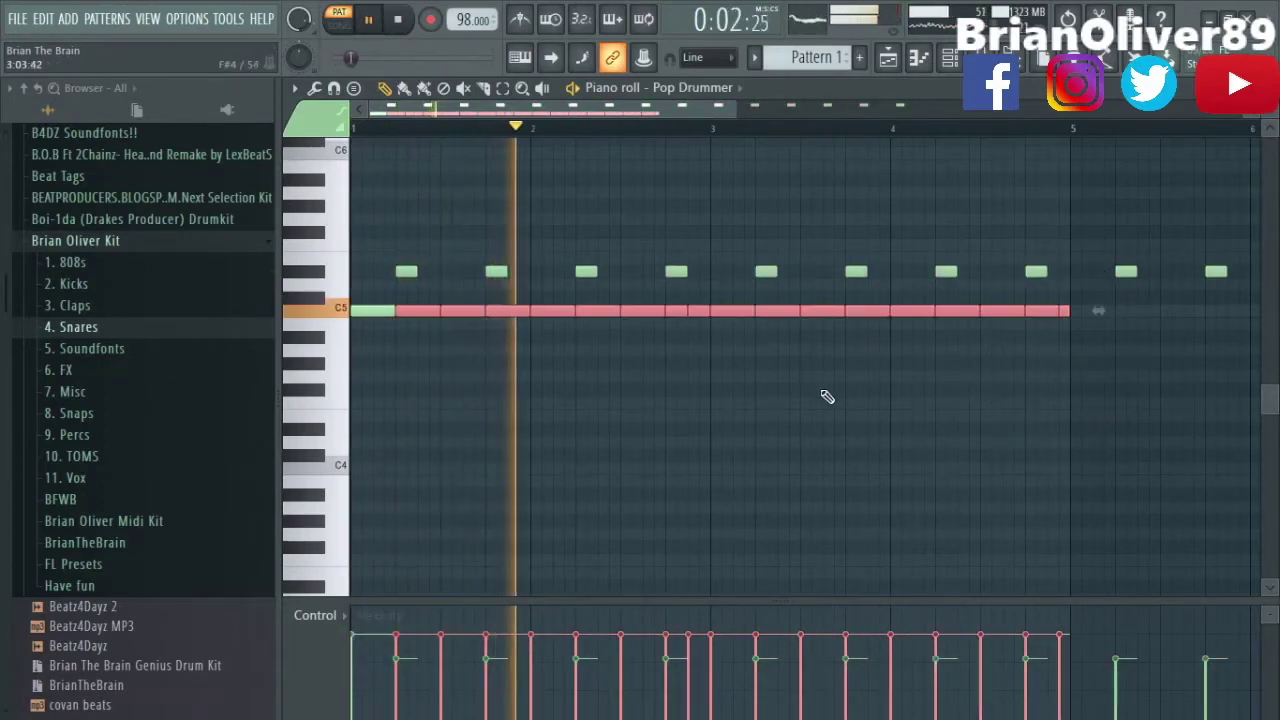
key("ctrl+b")
Restore a full-beat C5 note on beat 4 of bar 2 and split beat 4 of bar 4 into shorter notes.
left_click_drag(599, 312, 643, 313)
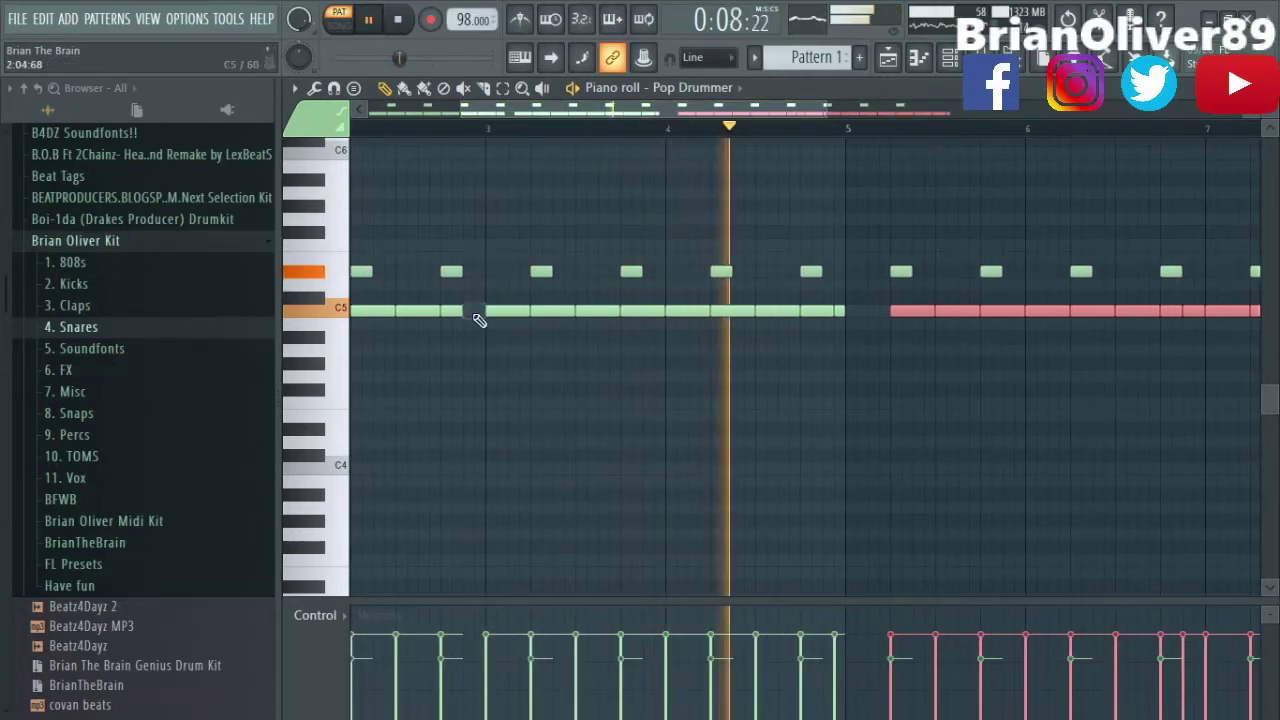
key("ctrl+d")
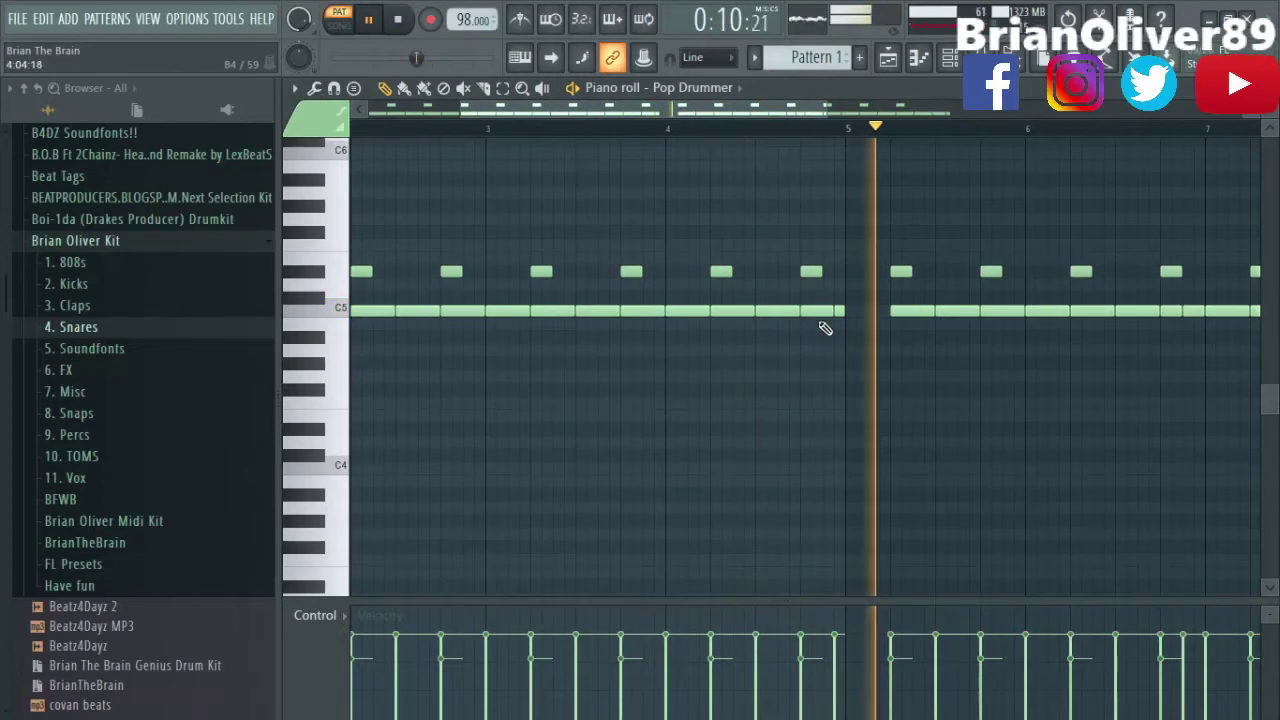
left_click_drag(832, 312, 825, 312)
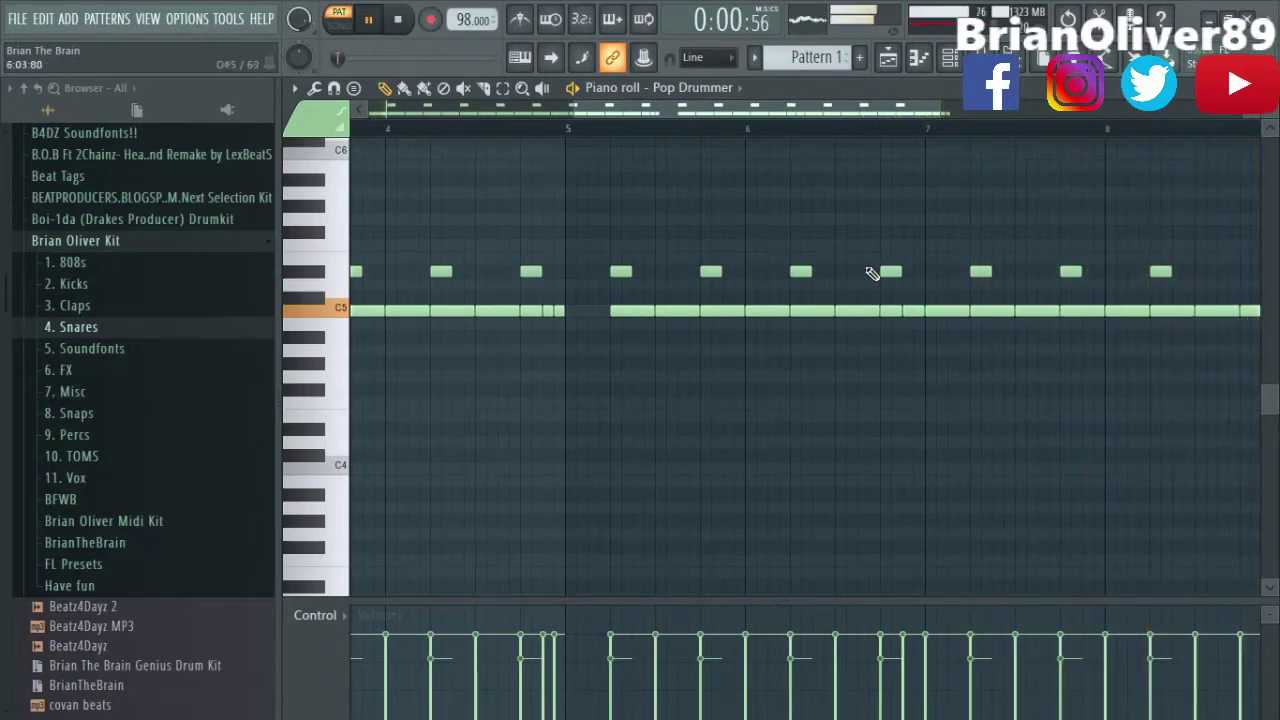
Delete all the C5 notes from the Pop Drummer piano roll, keeping the D#5 notes.
double_click(326, 318)
key("Delete")
left_click_drag(690, 108, 465, 125)
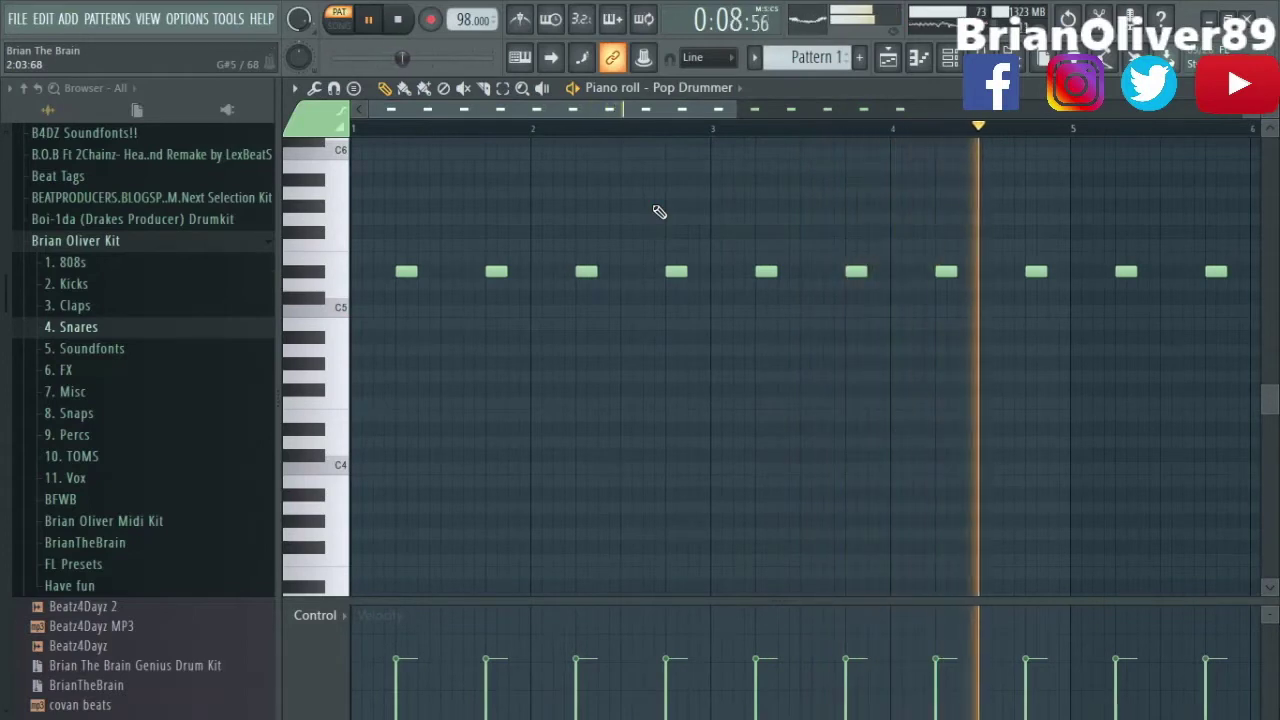
Replay the pattern from the start while trying out the C5 kick live over it.
key("space")
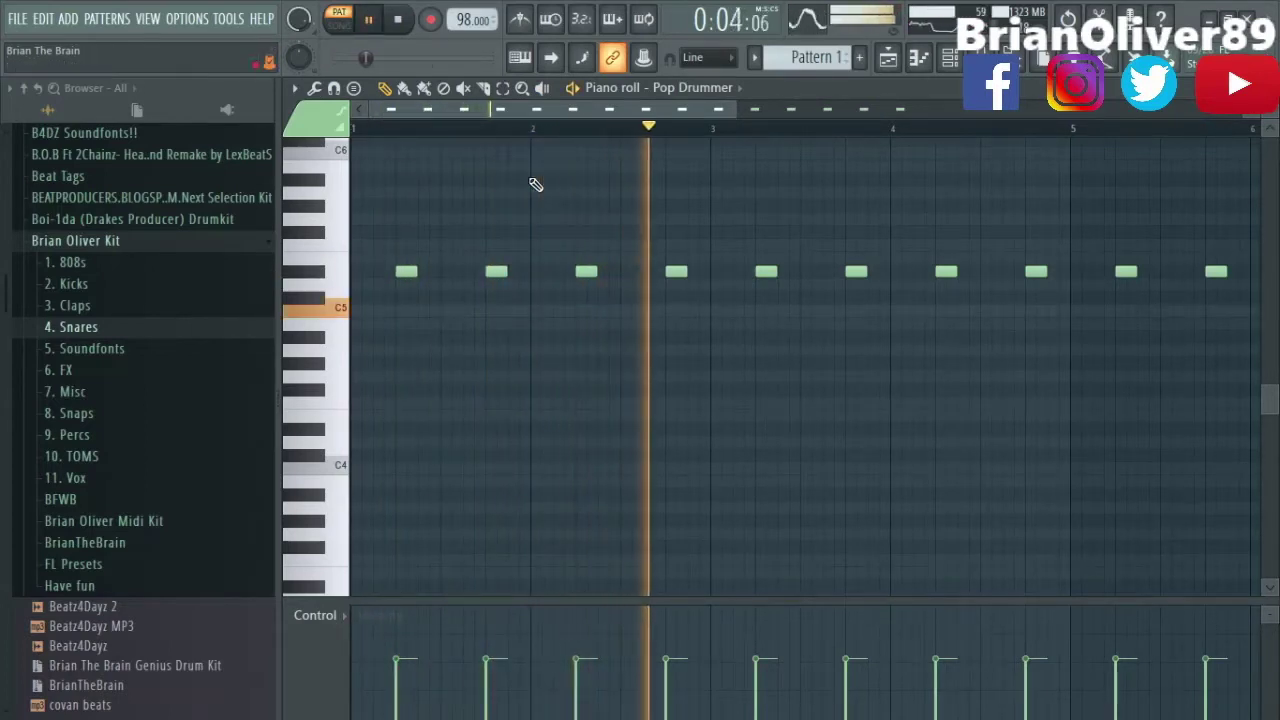
key("space")
key("space")
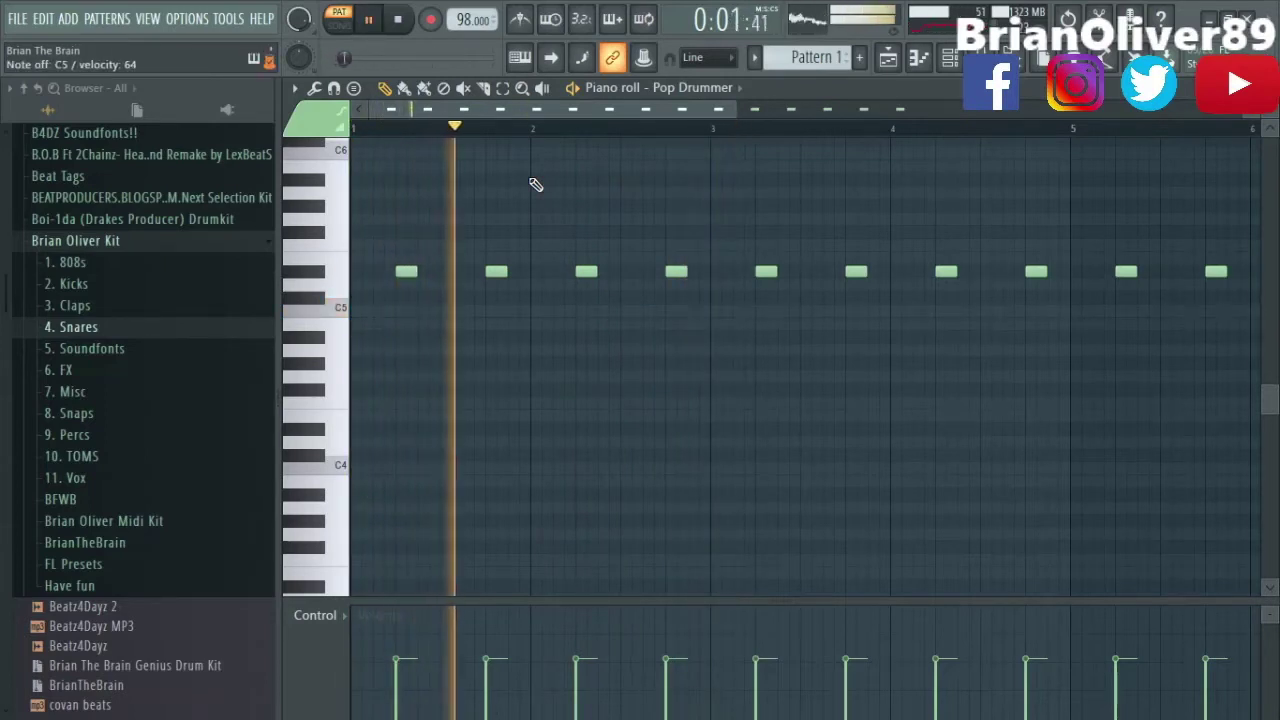
Restart playback to listen through the Pop Drummer part, stop it and bring up the channel rack.
key("space")
key("space")
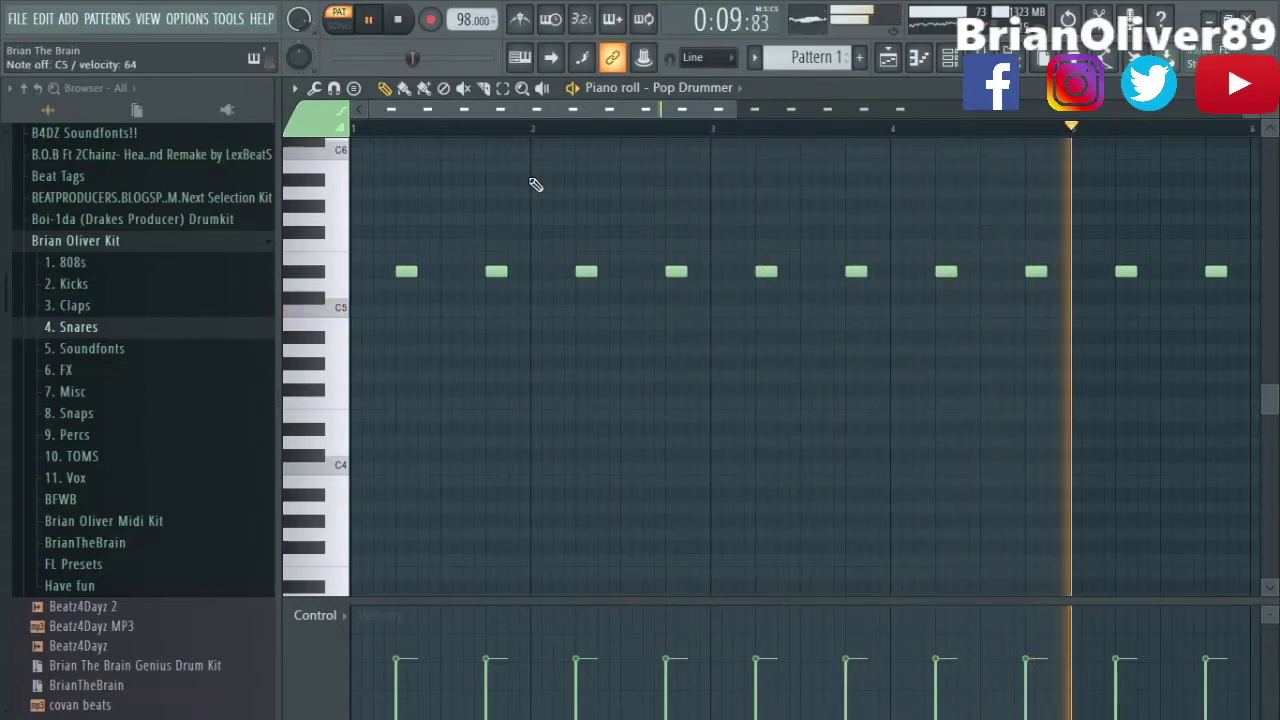
key("space")
key("F7")
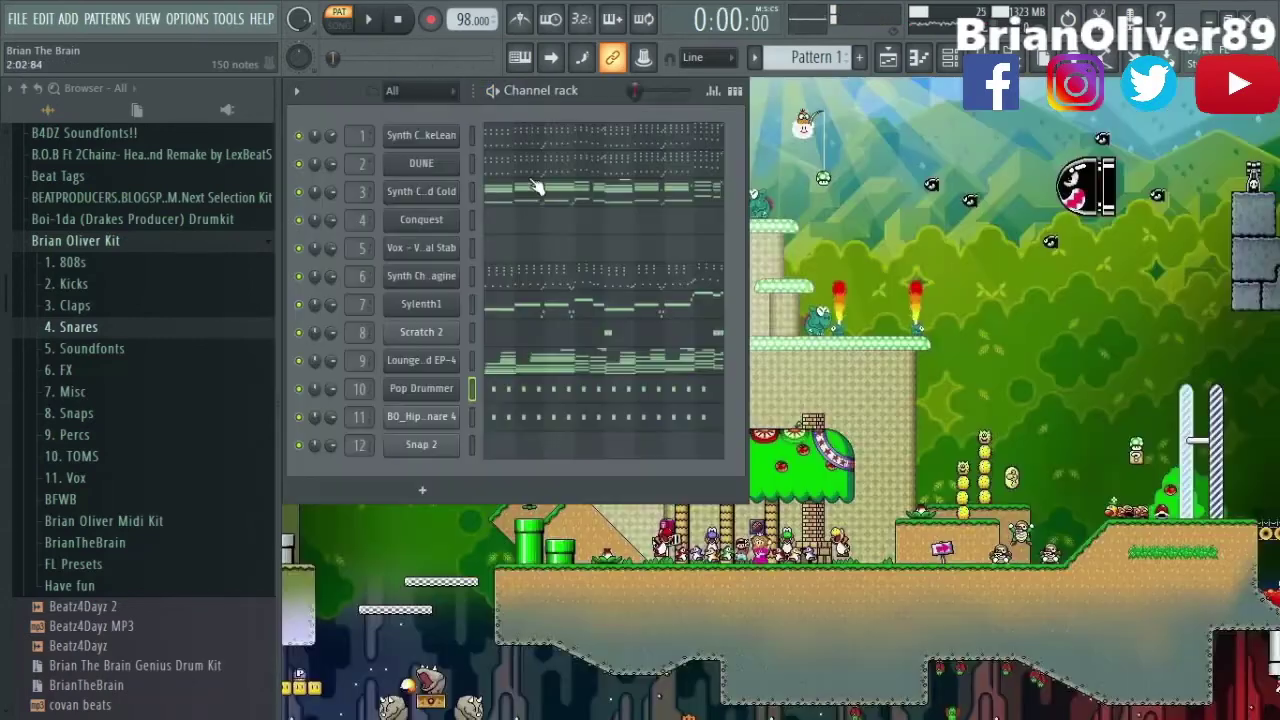
Nudge all the BO_HipHop Snare 4 notes slightly ahead of the beat, so the first starts at 1:01:94.
key("space")
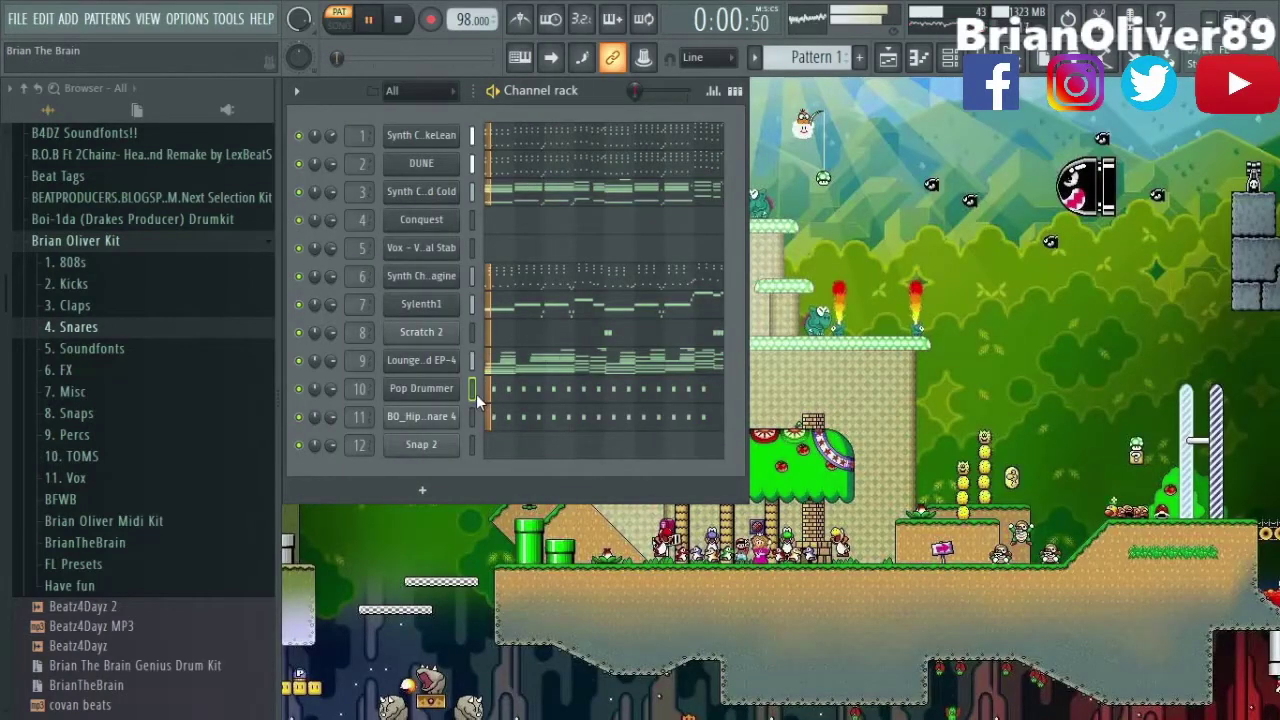
left_click(521, 420)
key("ctrl+a")
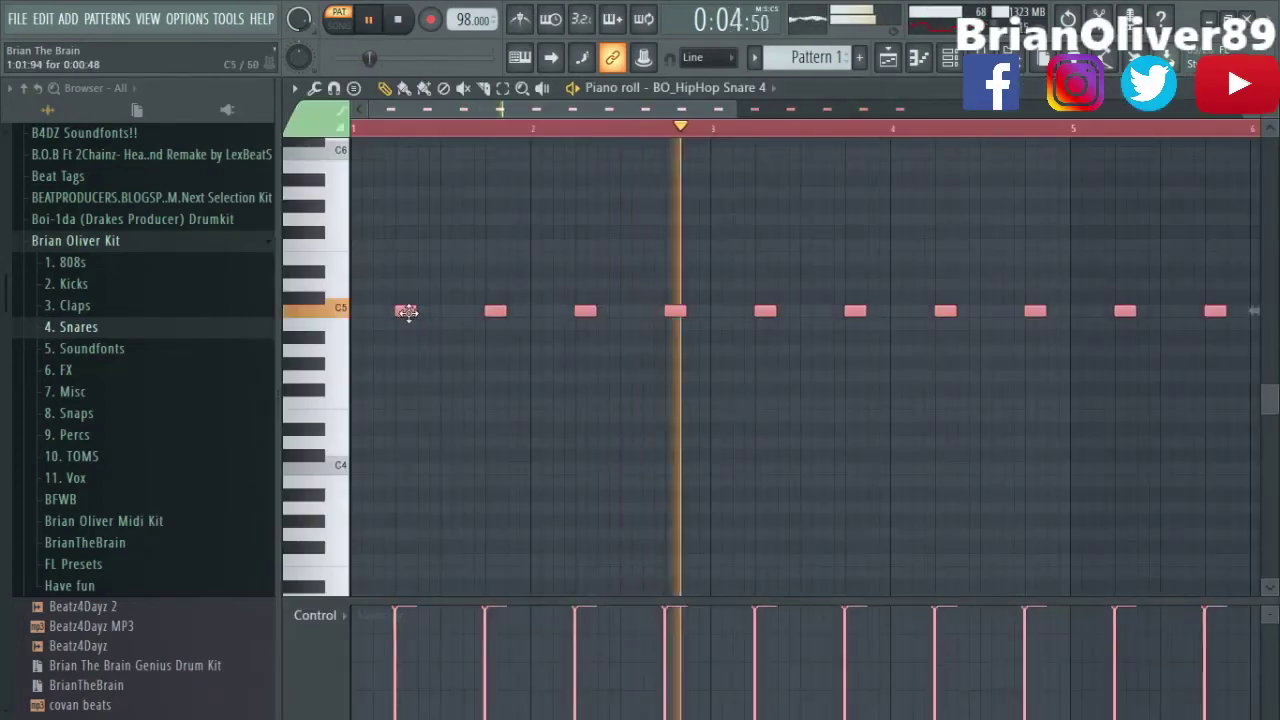
left_click_drag(404, 312, 407, 313)
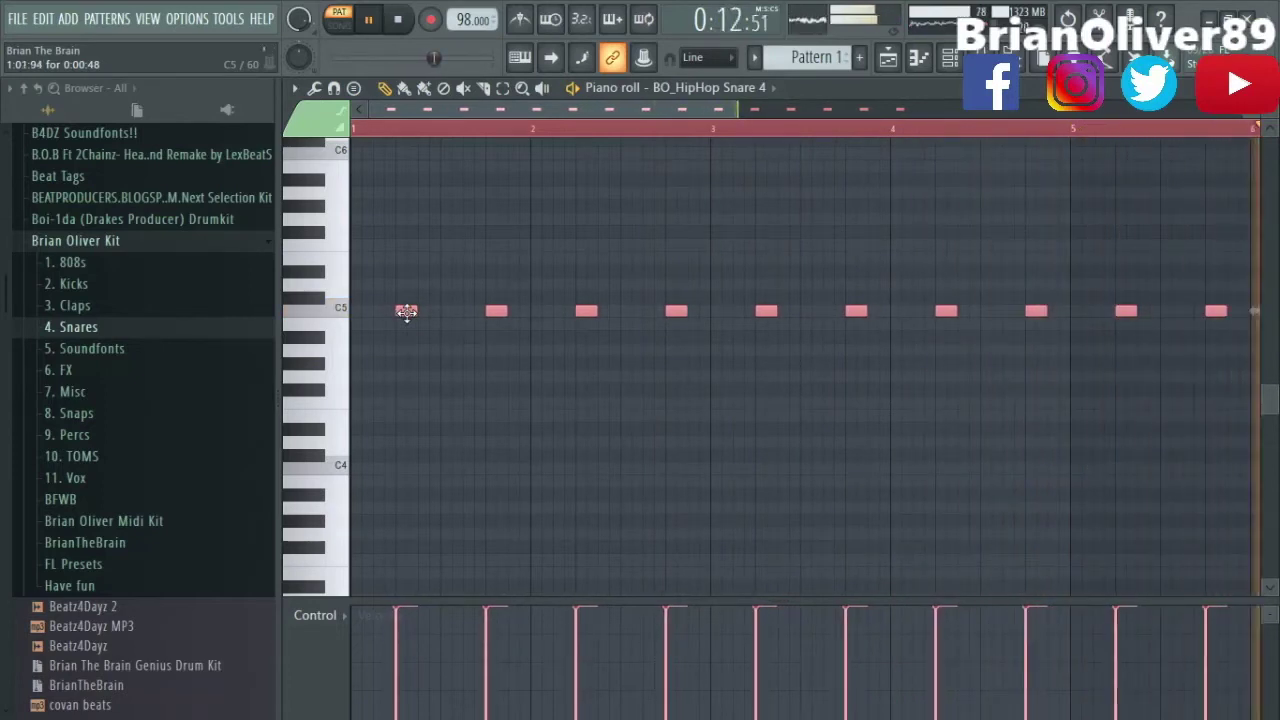
left_click(432, 351, "ctrl")
key("F7")
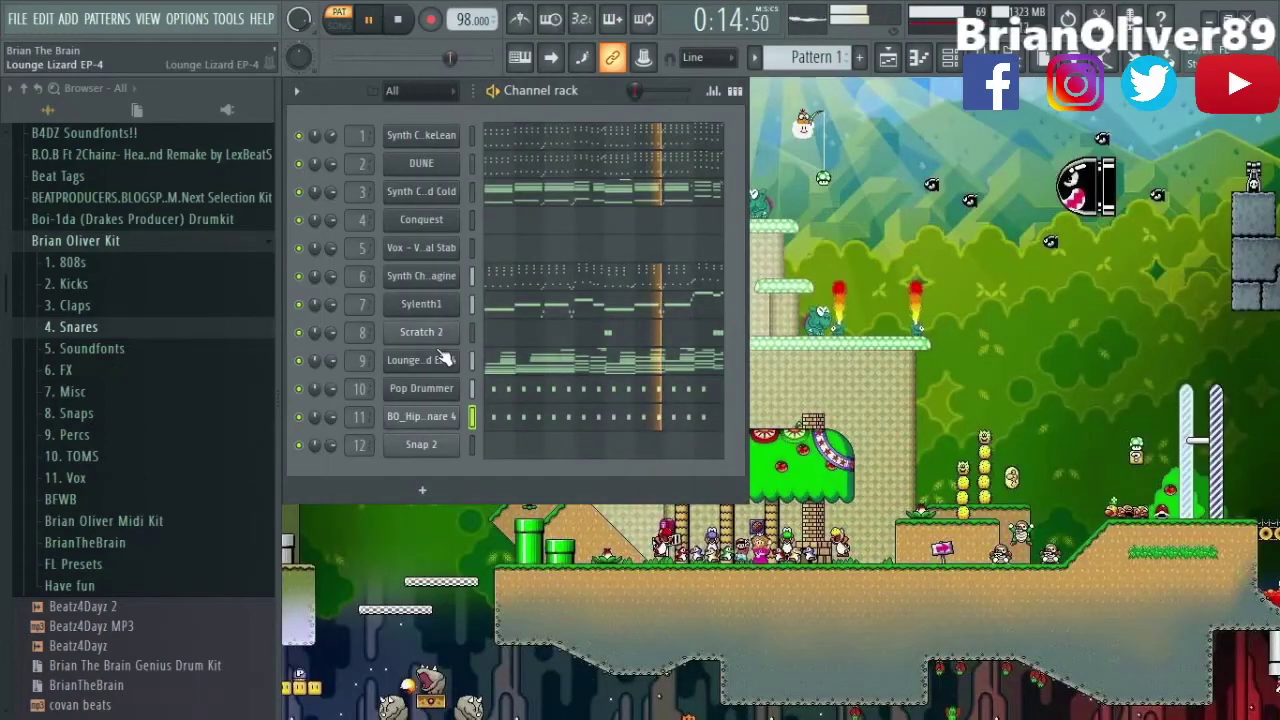
Nudge all the Pop Drummer D#5 notes slightly ahead of the beat, with the first at 1:01:94.
left_click(518, 398)
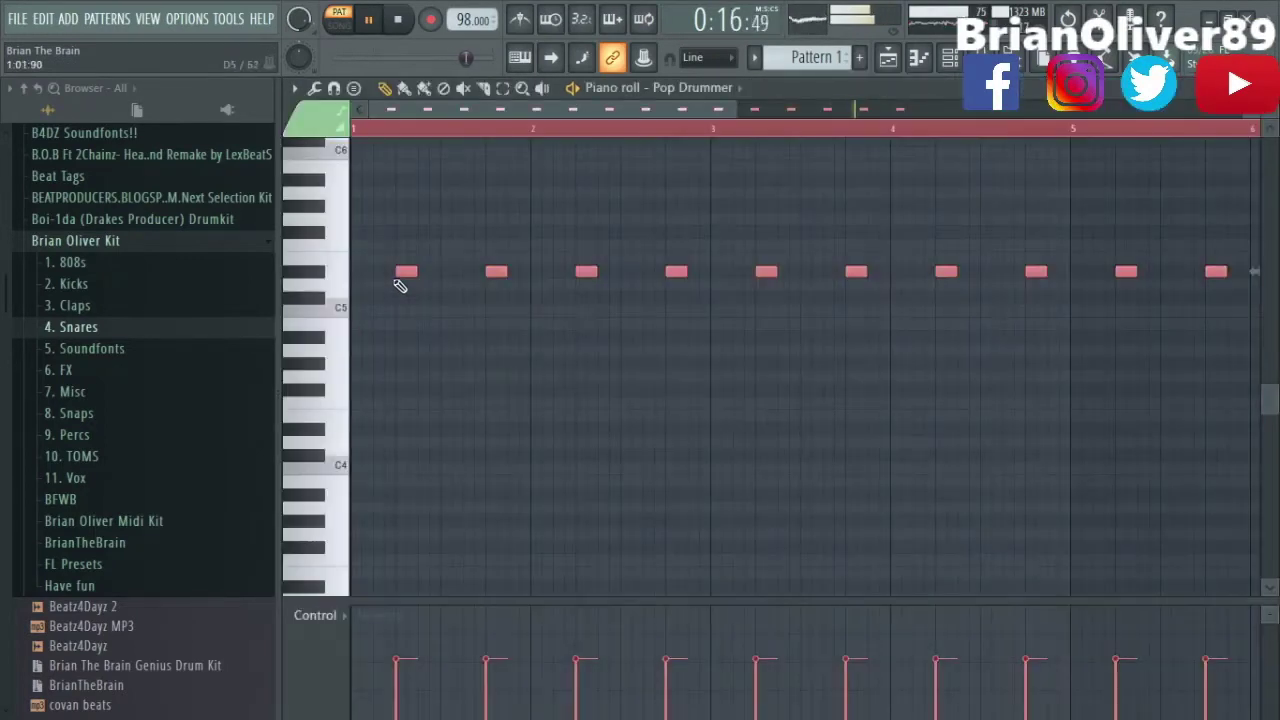
key("ctrl+q")
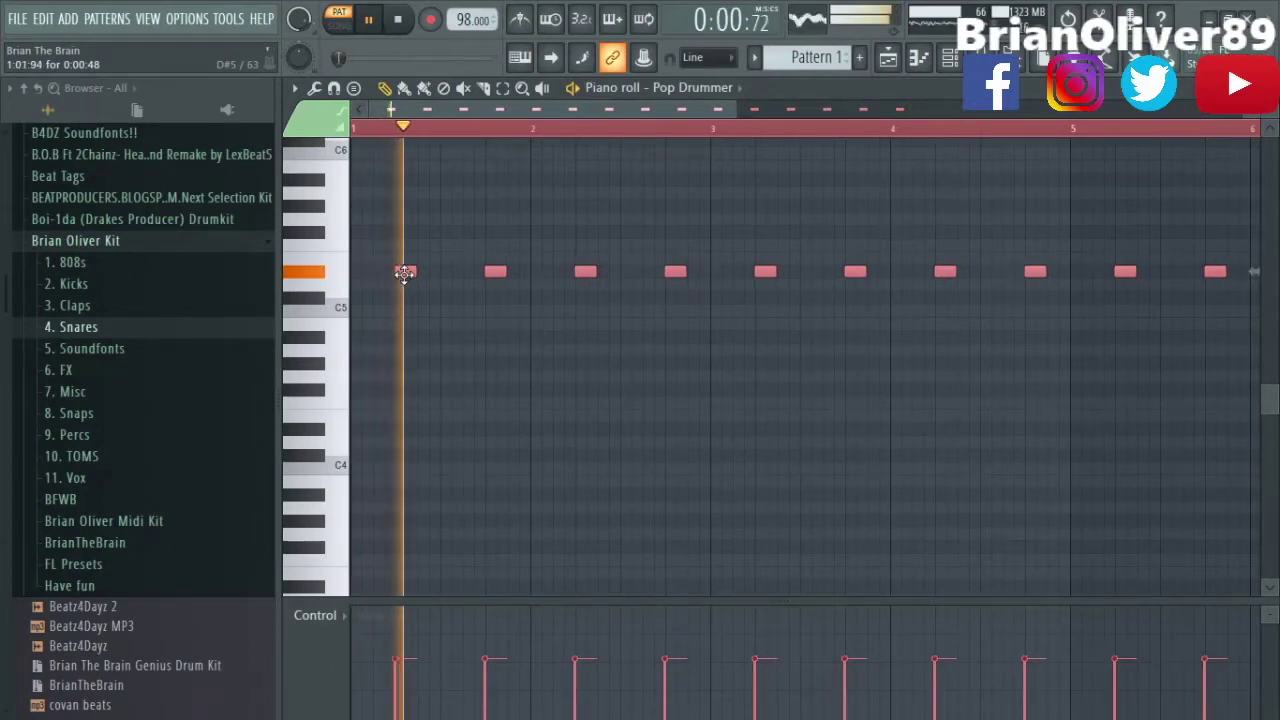
scroll(404, 274, "down", 3)
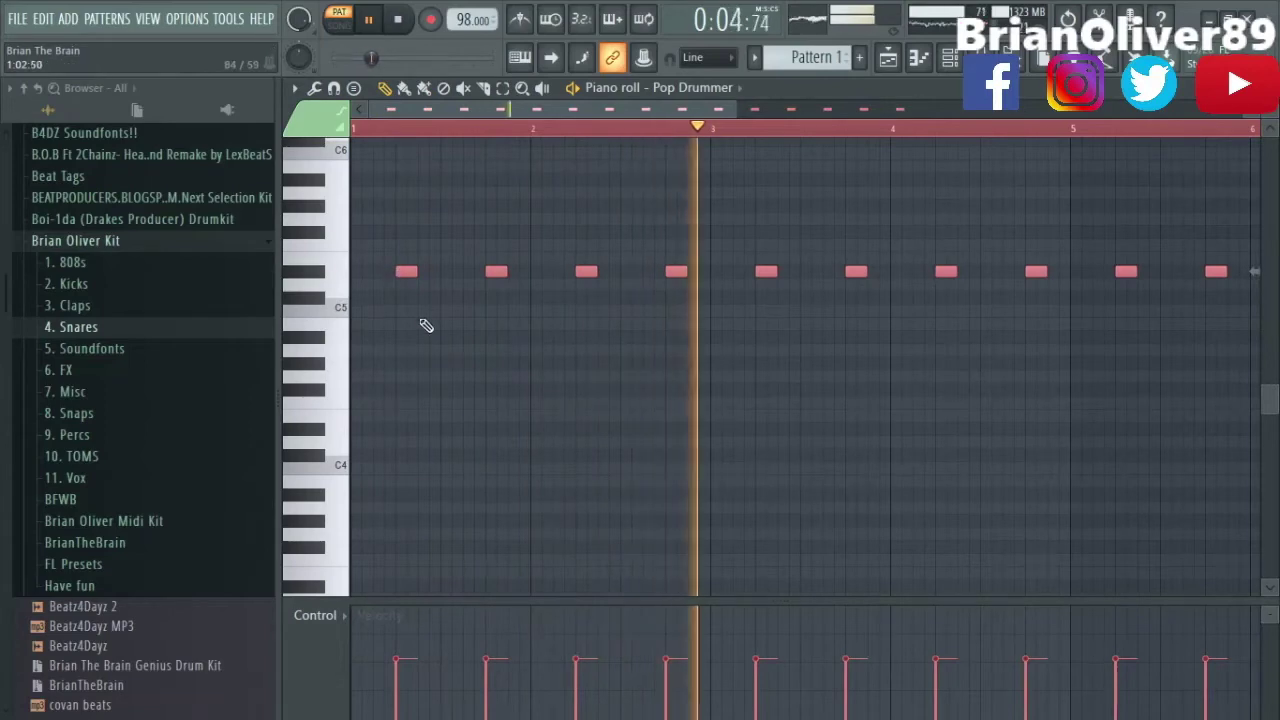
key("F7")
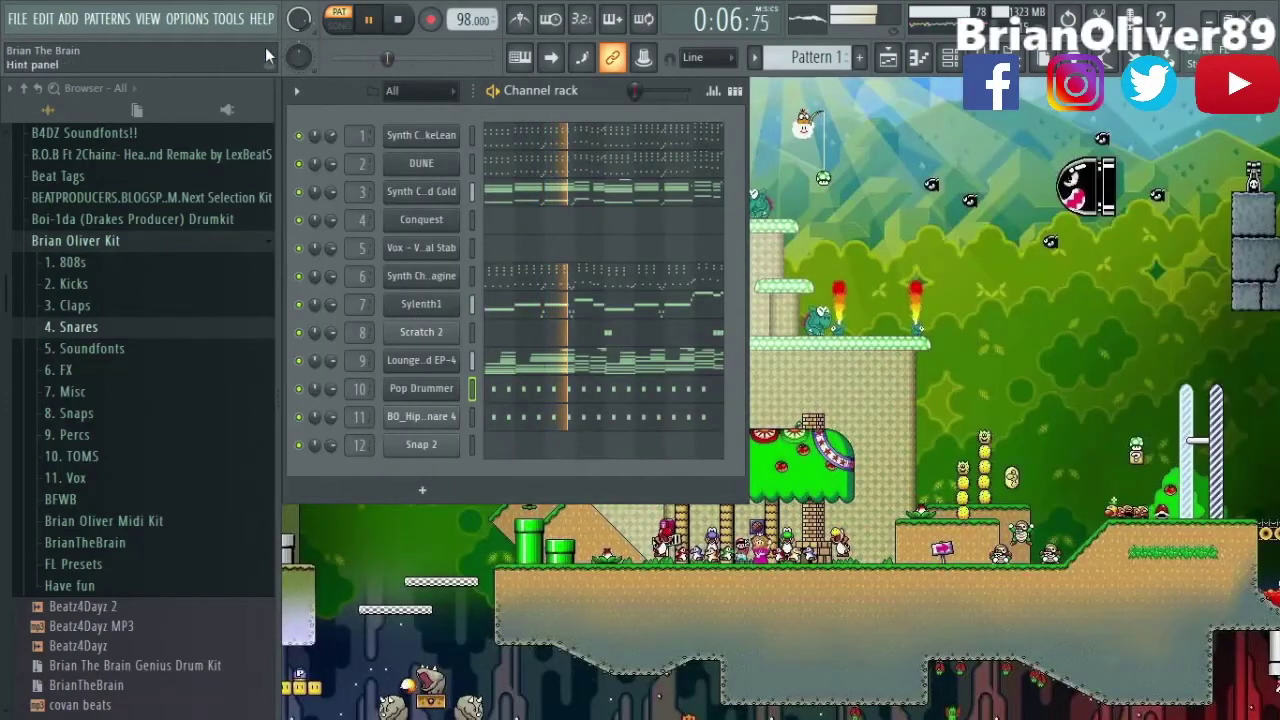
key("space")
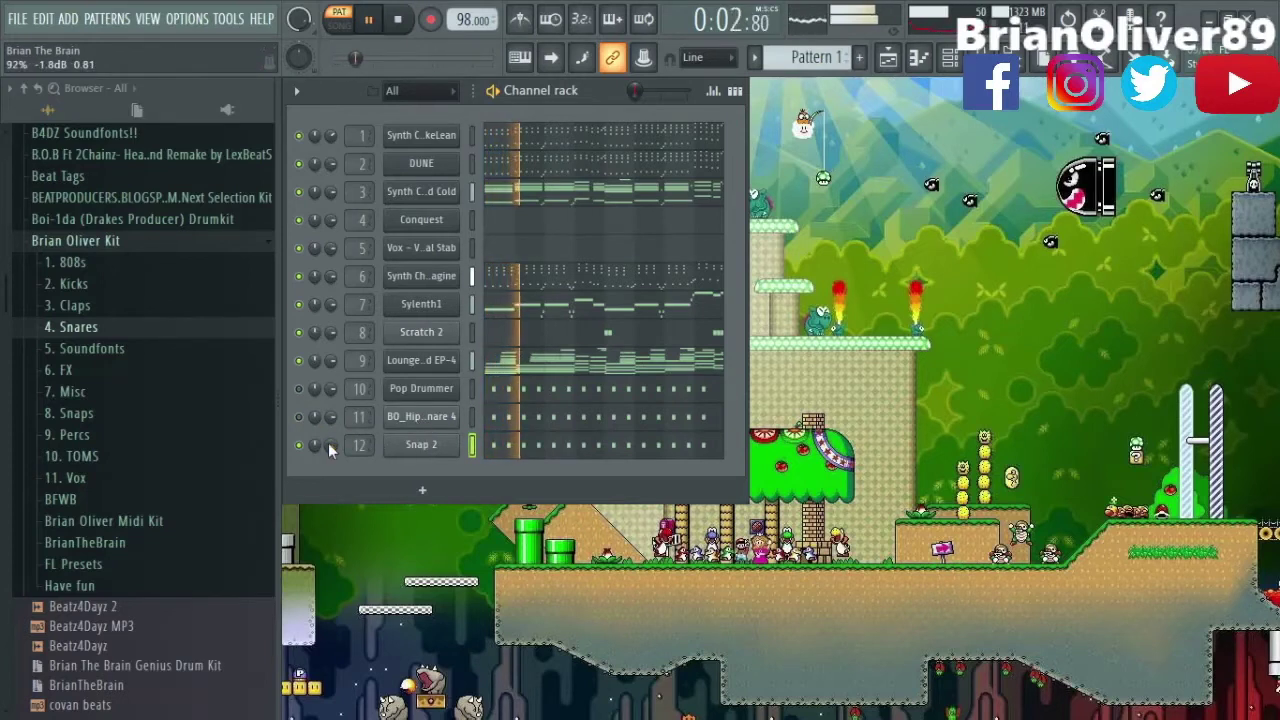
Look through the samples in the BO Kicks folder of the Brian Oliver Kit and close the folder again.
left_click(95, 283)
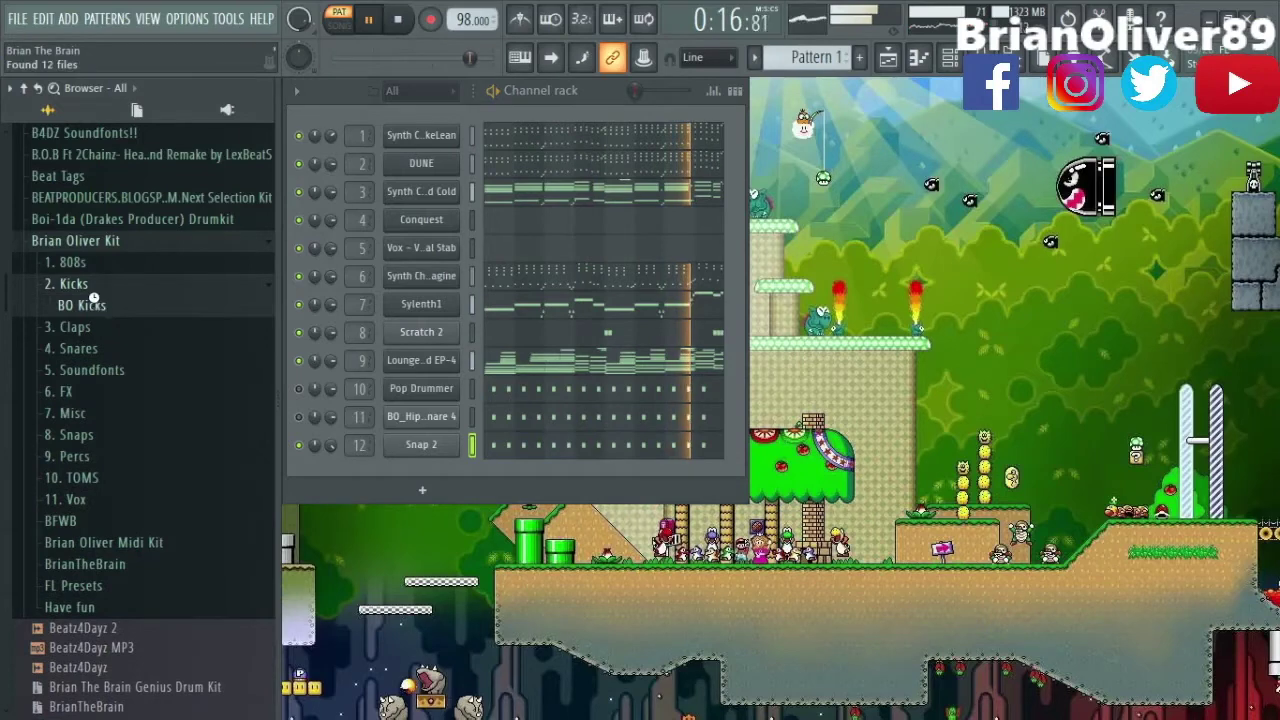
left_click(90, 305)
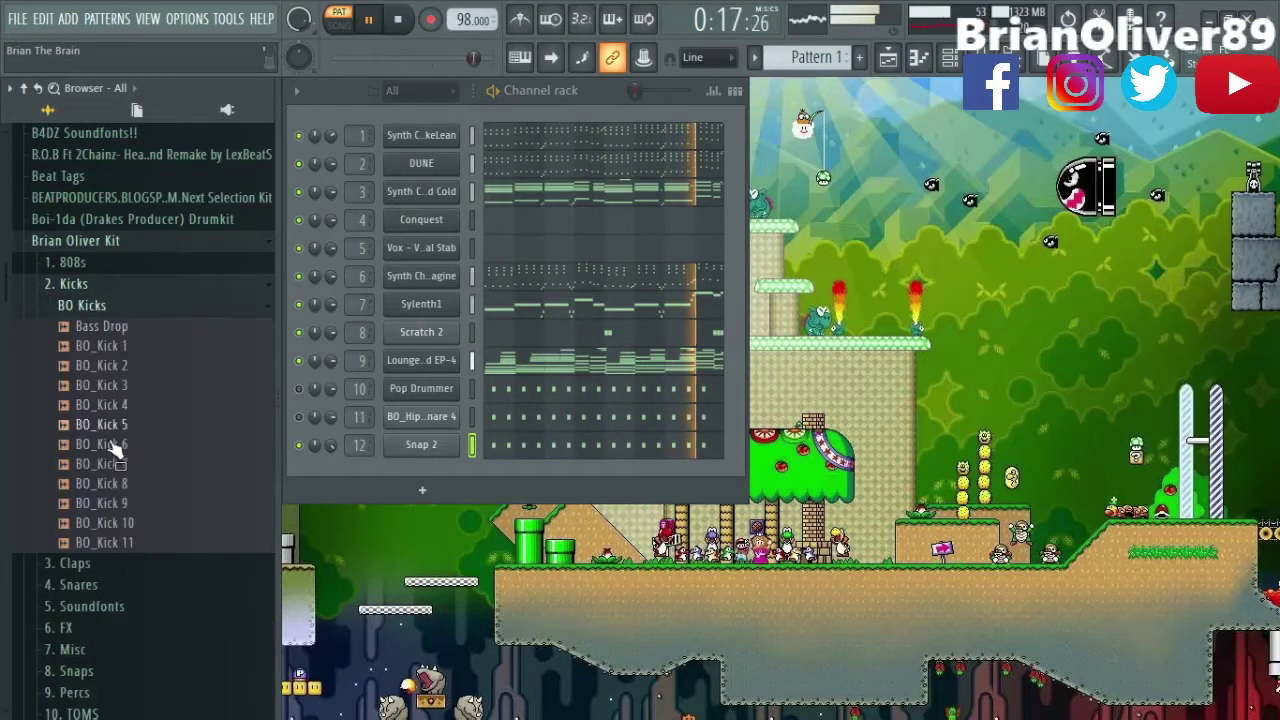
left_click(114, 306)
left_click(111, 286)
Add Kick (Sober) from the JJ folder's Drumpushers - Rob The Plug kit as a new channel below Snap 2.
scroll(123, 380, "down", 6)
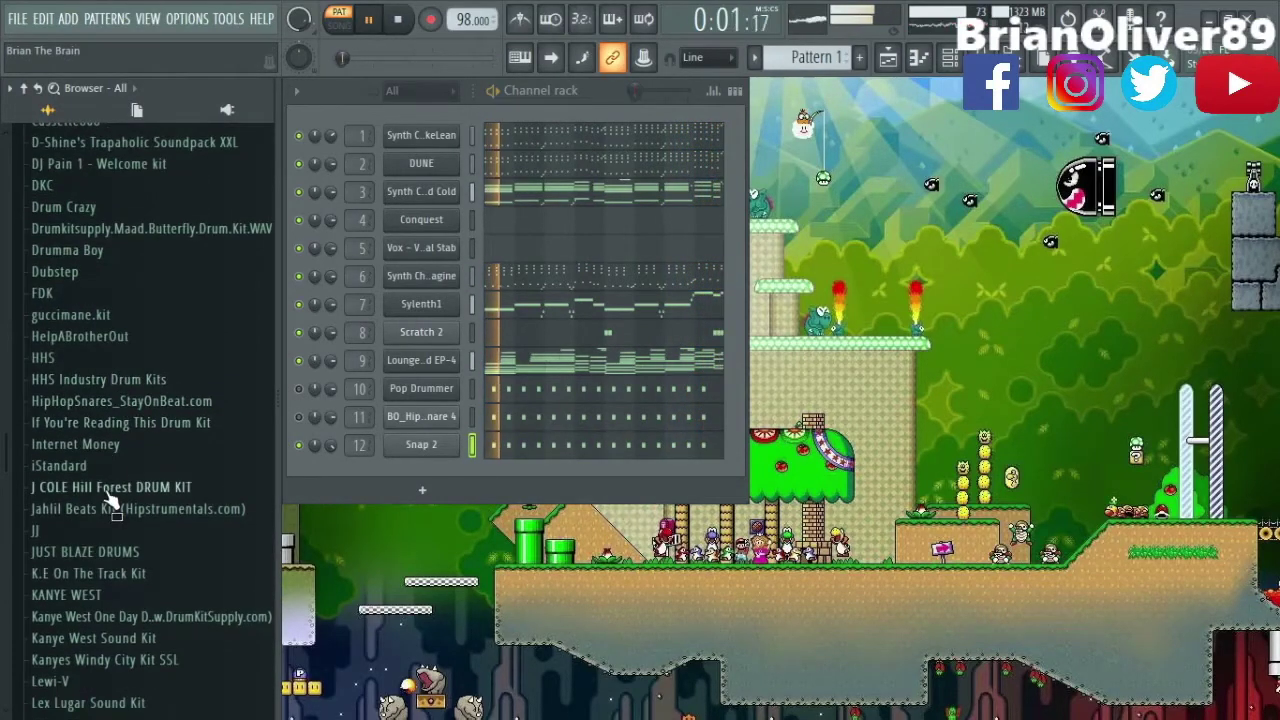
left_click(88, 530)
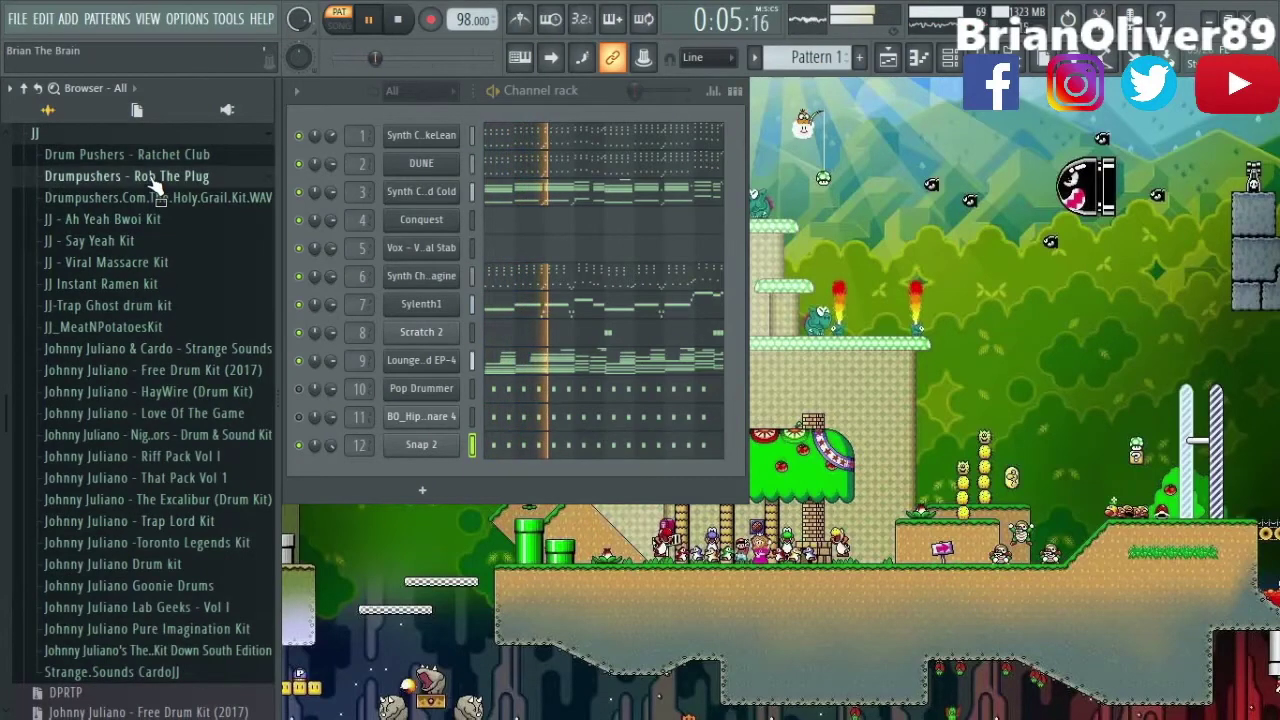
left_click(150, 176)
left_click(122, 306)
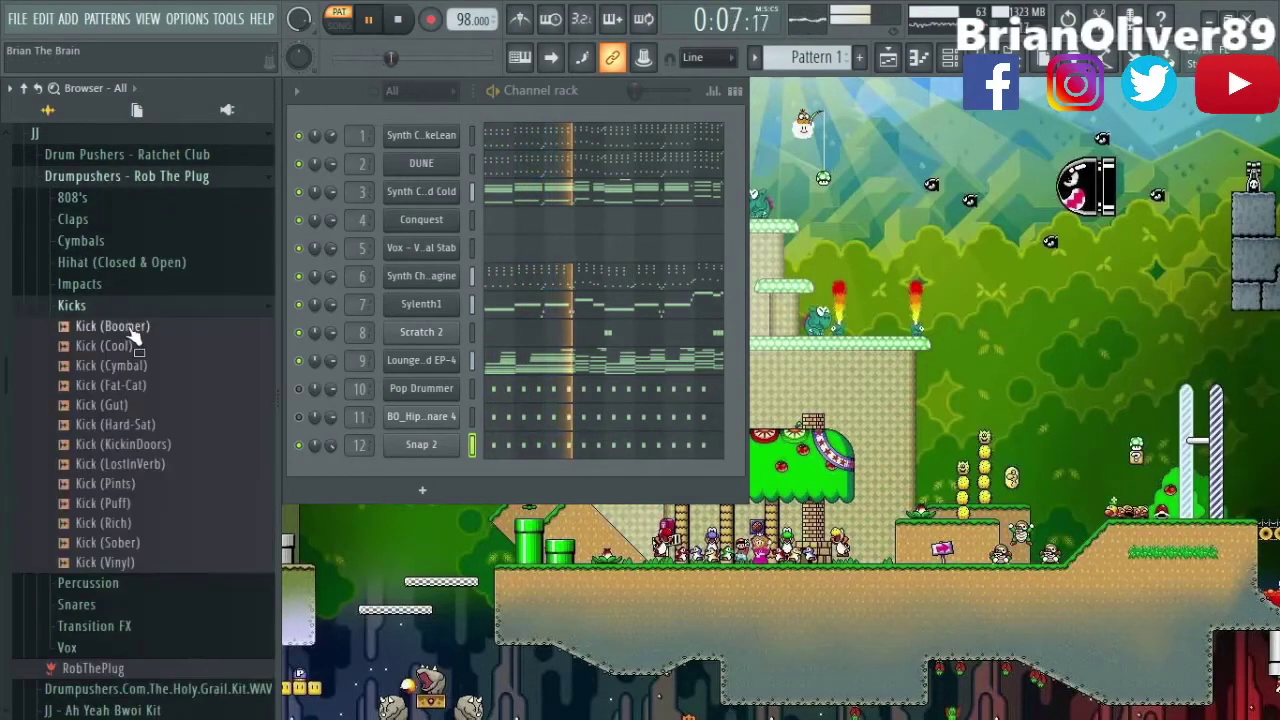
left_click_drag(150, 537, 415, 476)
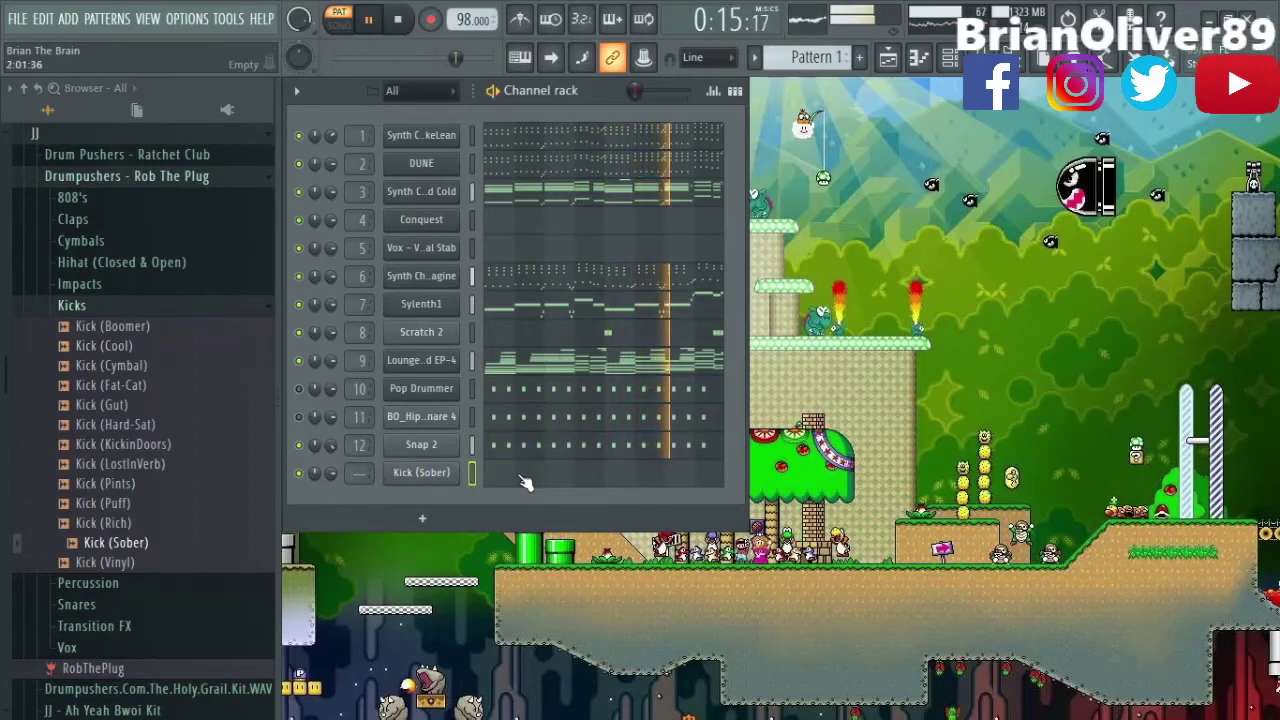
Add TBP - Centerfold (808) from the Morning Daddy kit in Internet Money's DrumSelect folder as a new channel below Kick (Sober).
left_click(131, 310)
scroll(140, 350, "up", 4)
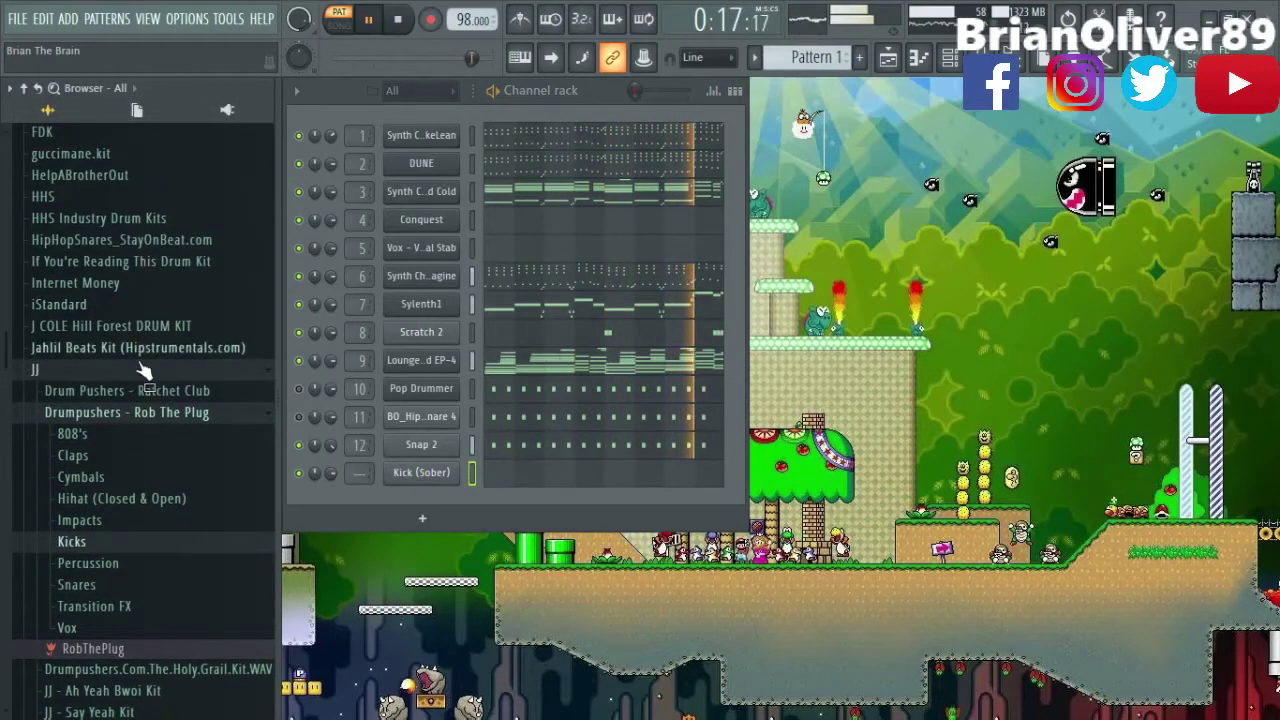
left_click(143, 411)
left_click(140, 285)
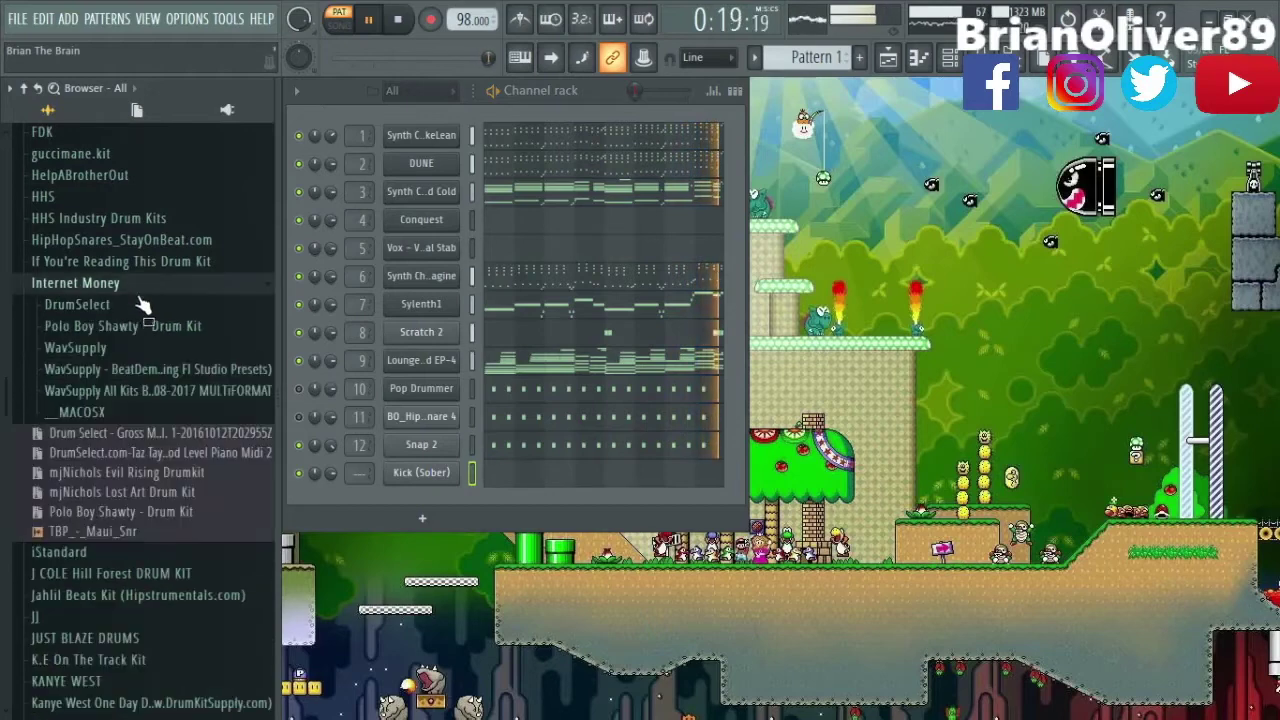
left_click(140, 325)
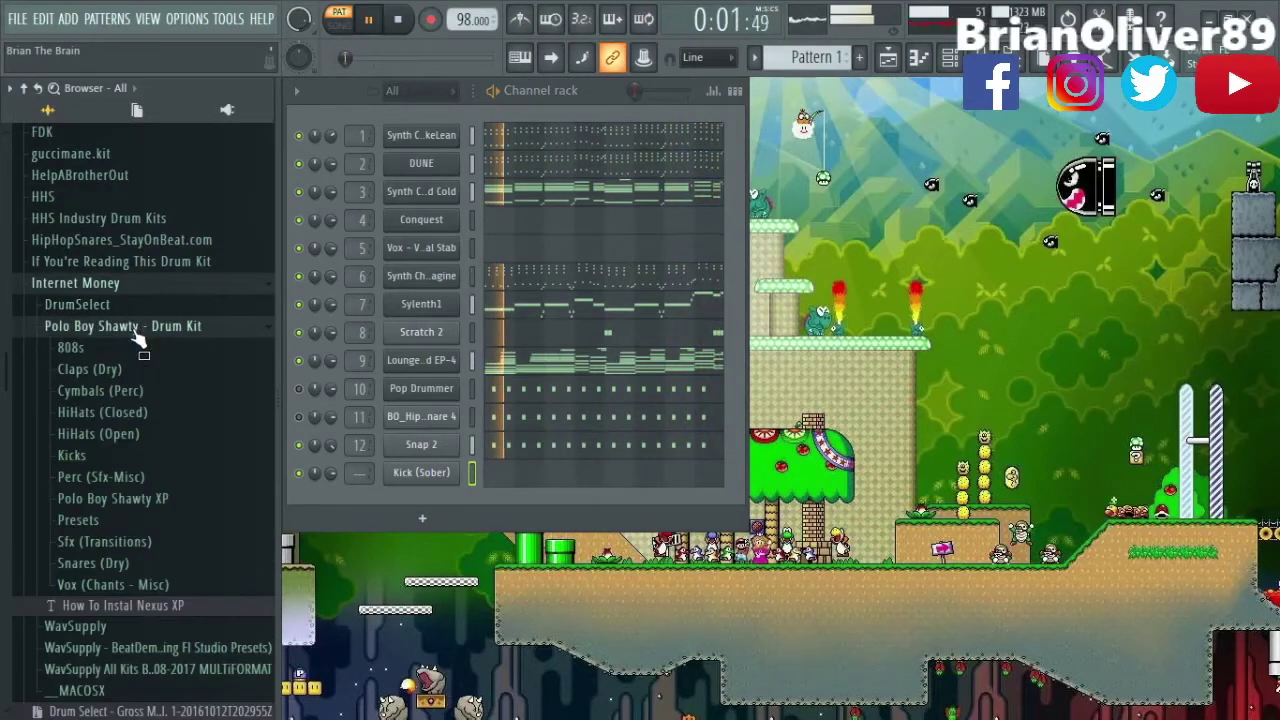
left_click(140, 325)
left_click(90, 304)
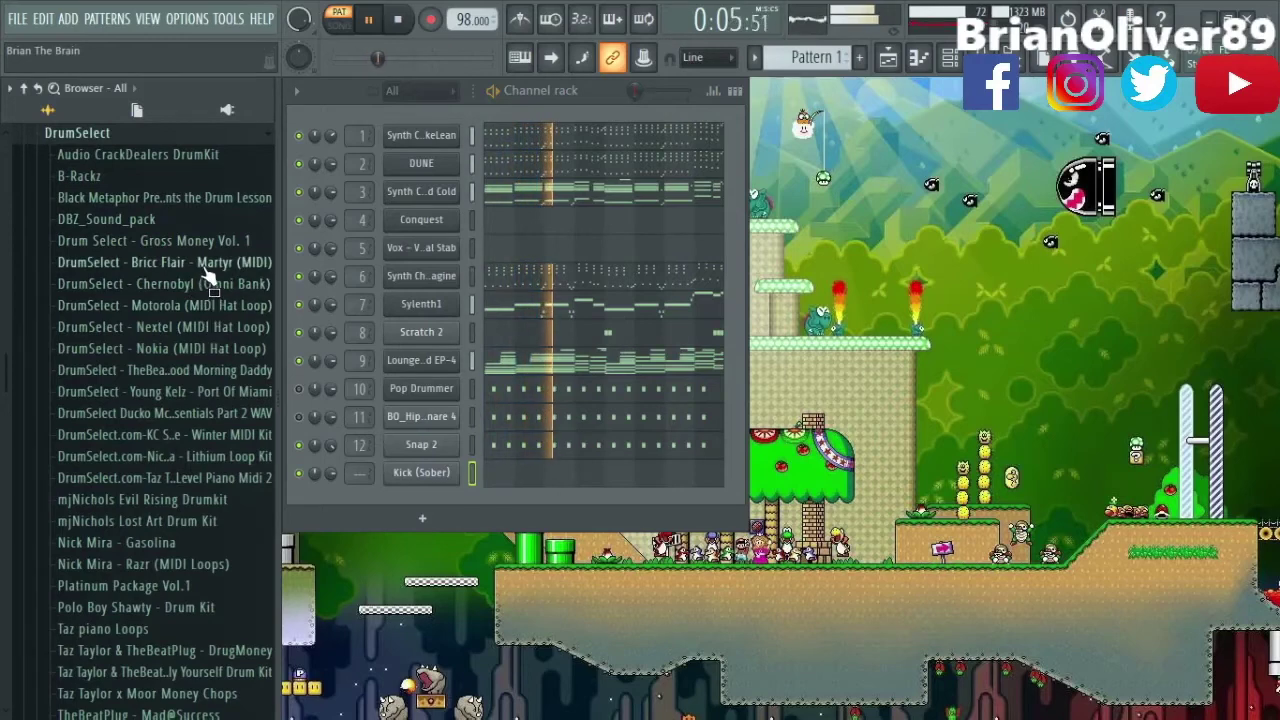
left_click(190, 370)
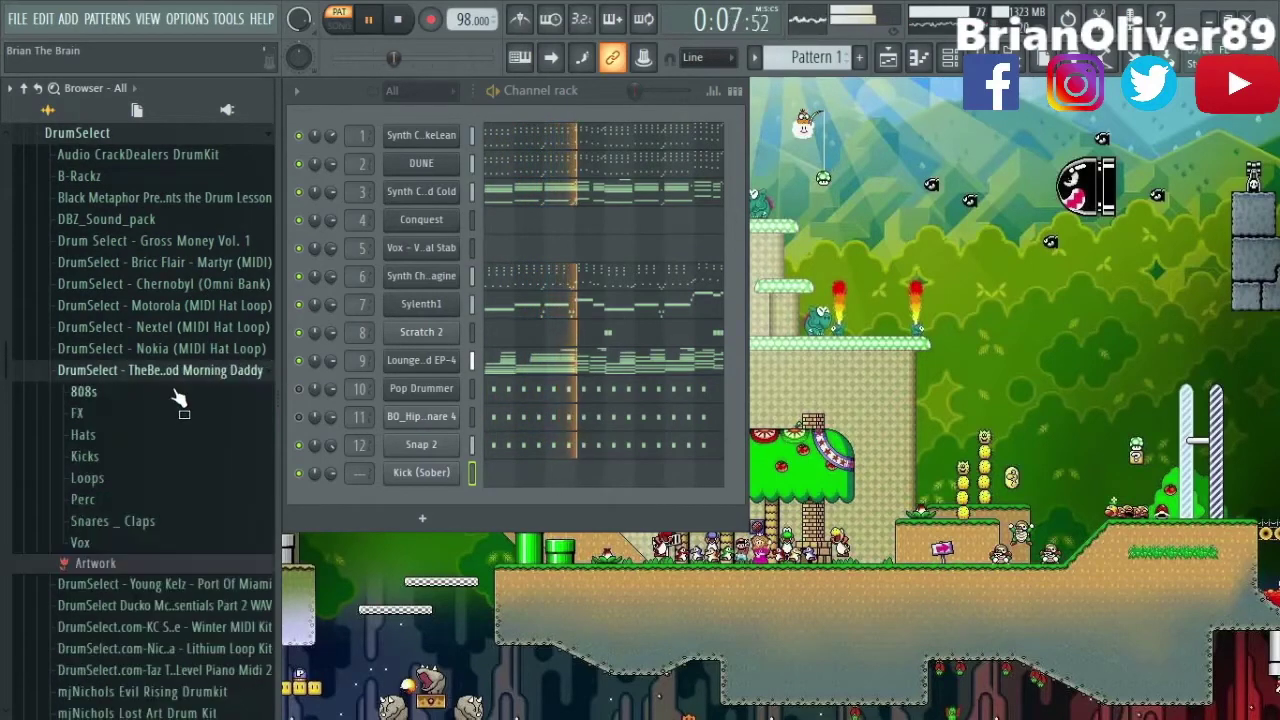
left_click(178, 398)
left_click_drag(186, 418, 428, 494)
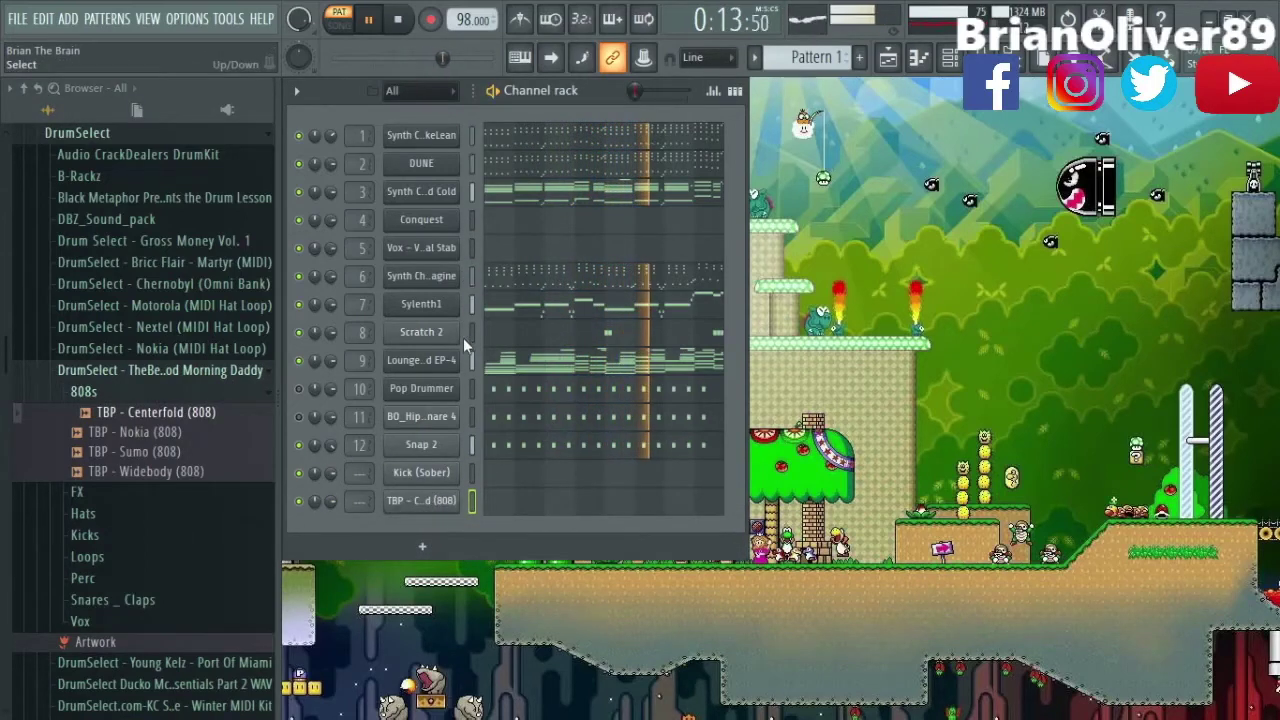
Select the Vox - Vocal Stab channel, stop playback and run the macro that switches smart disable for all plugins.
left_click(472, 247)
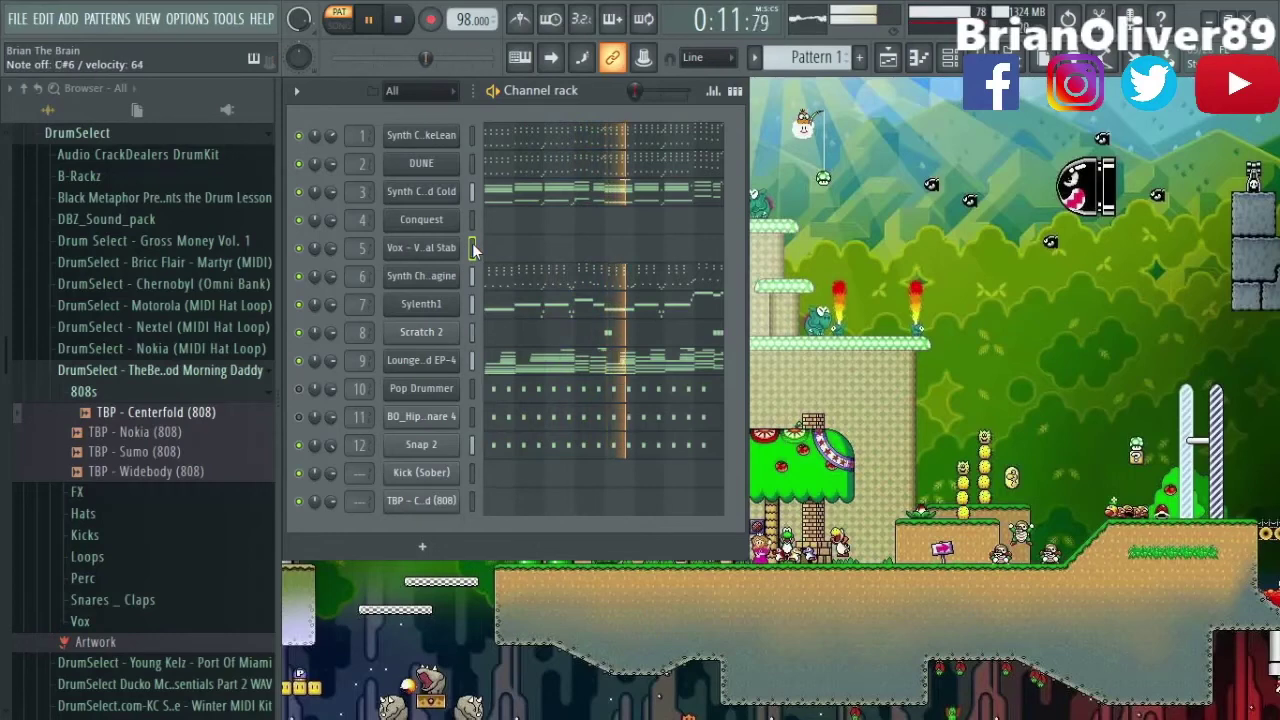
key("space")
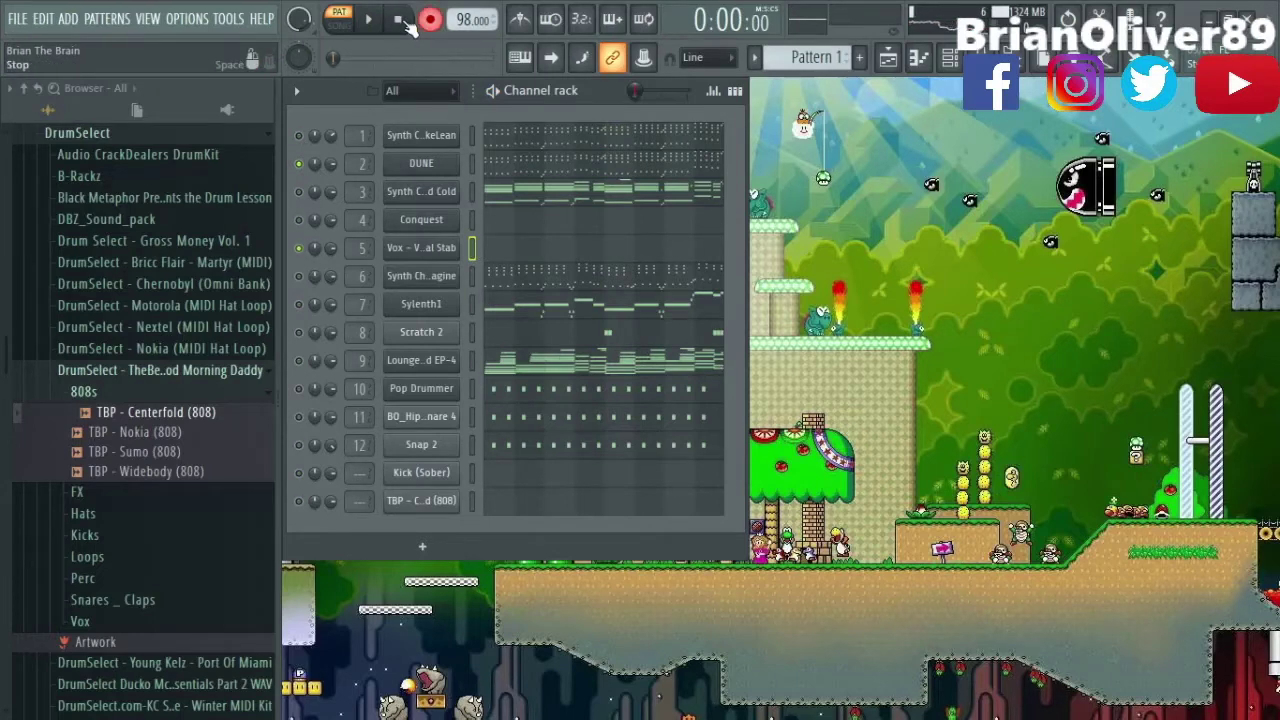
left_click(230, 20)
mouse_move(249, 80)
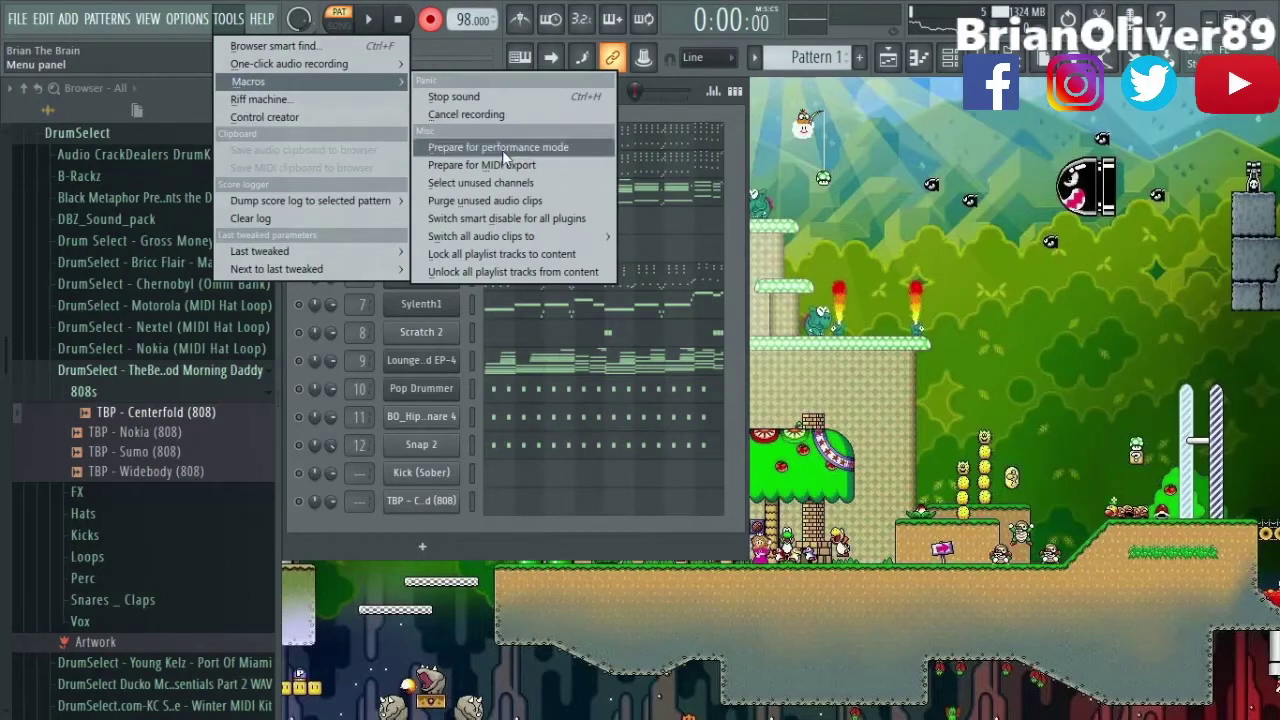
mouse_move(515, 240)
left_click(507, 217)
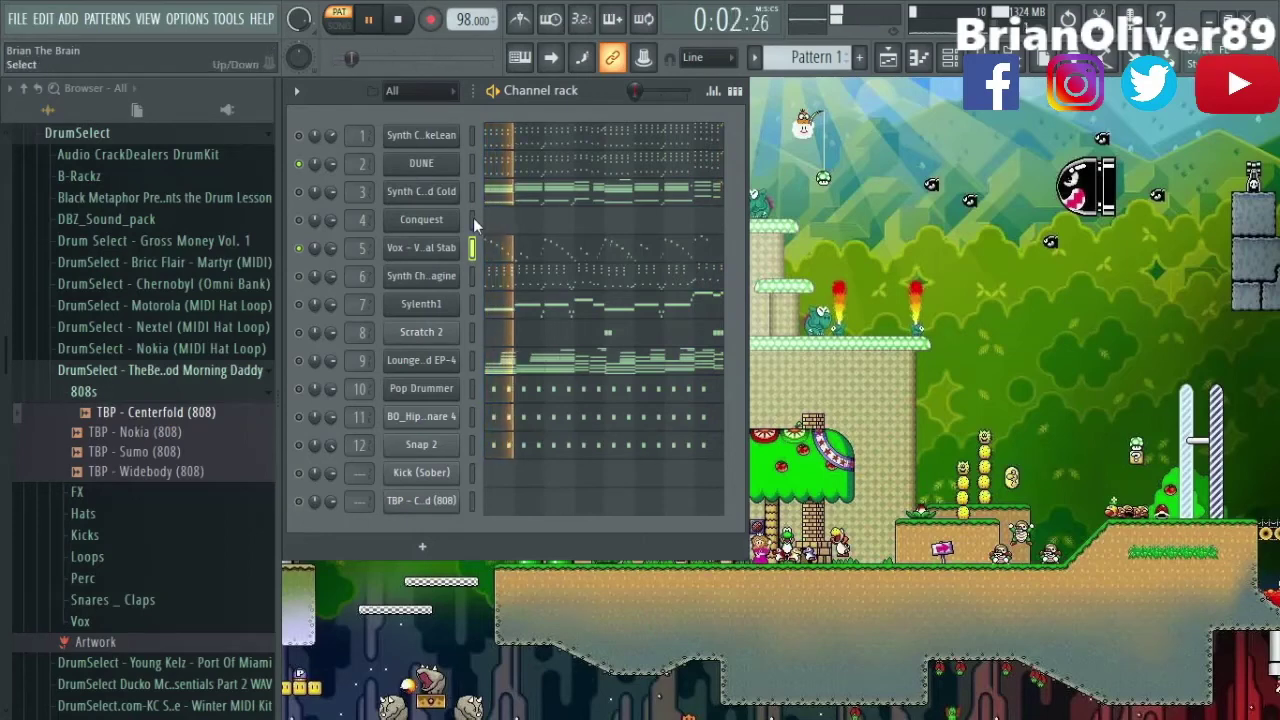
Shift the long A#5 note late in bar 5 of the Vox - Vocal Stab piano roll slightly later.
left_click(535, 255)
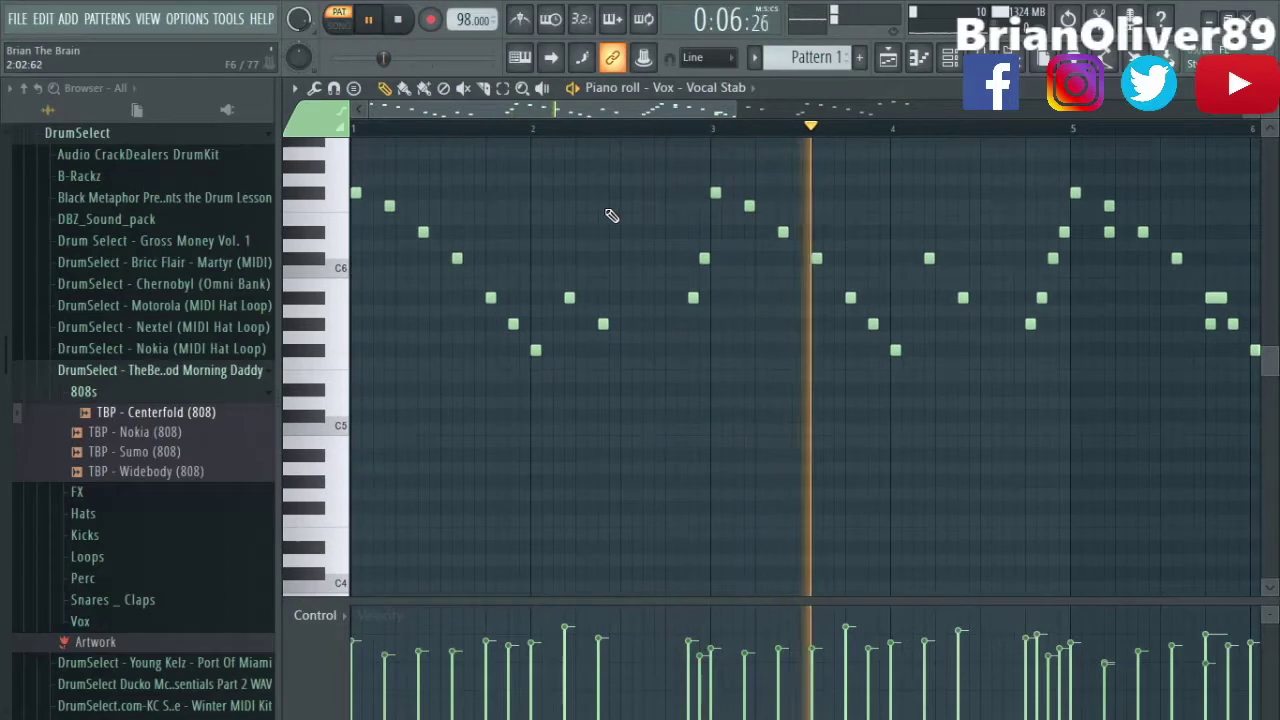
key("Escape")
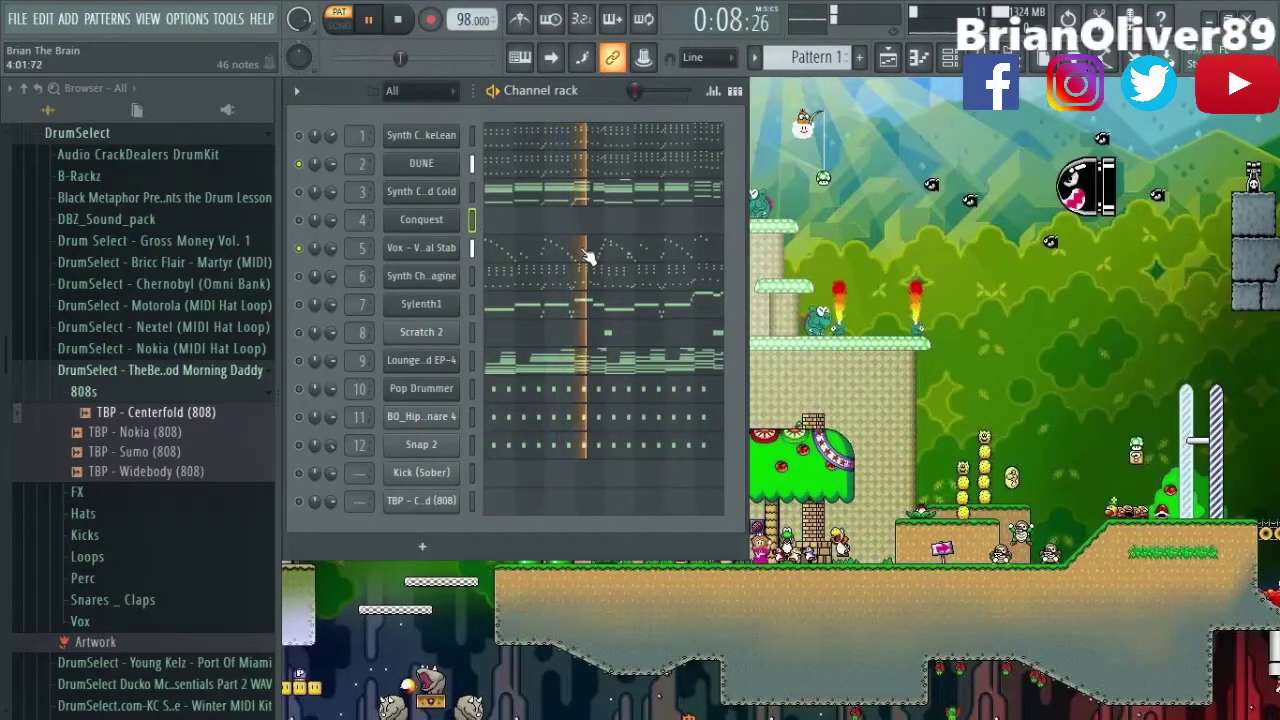
left_click(589, 257)
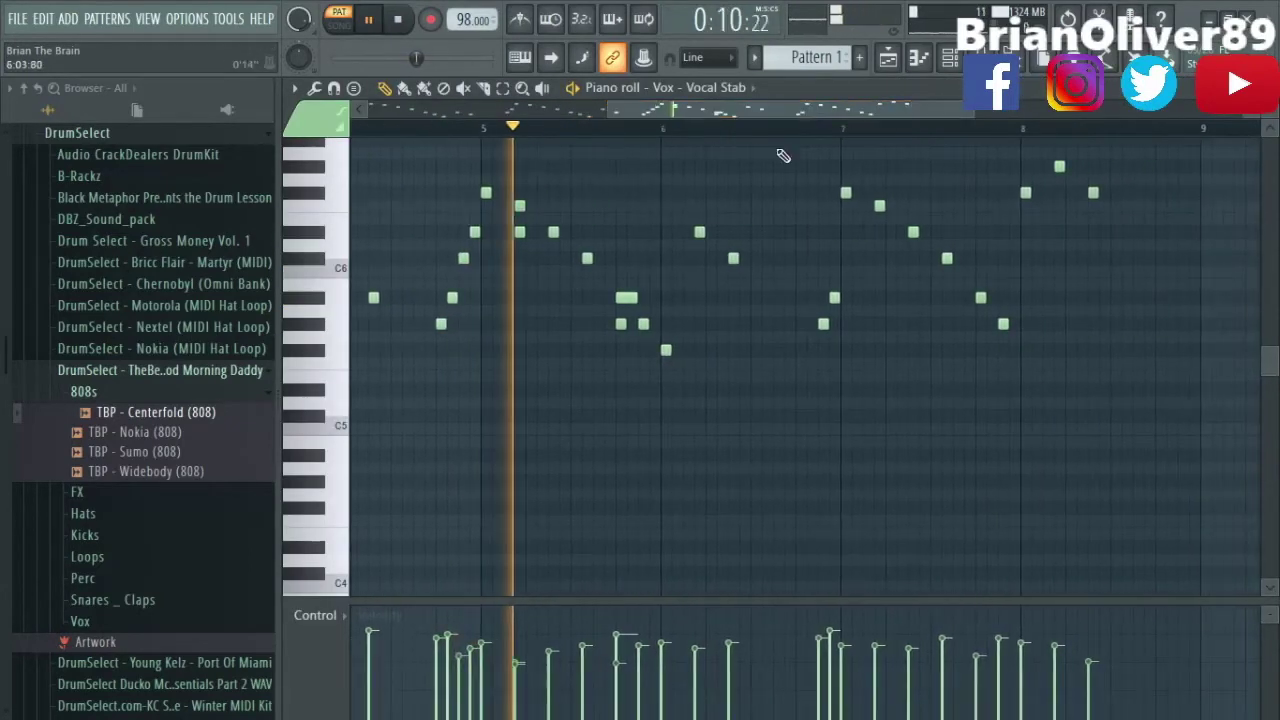
left_click_drag(626, 297, 628, 297)
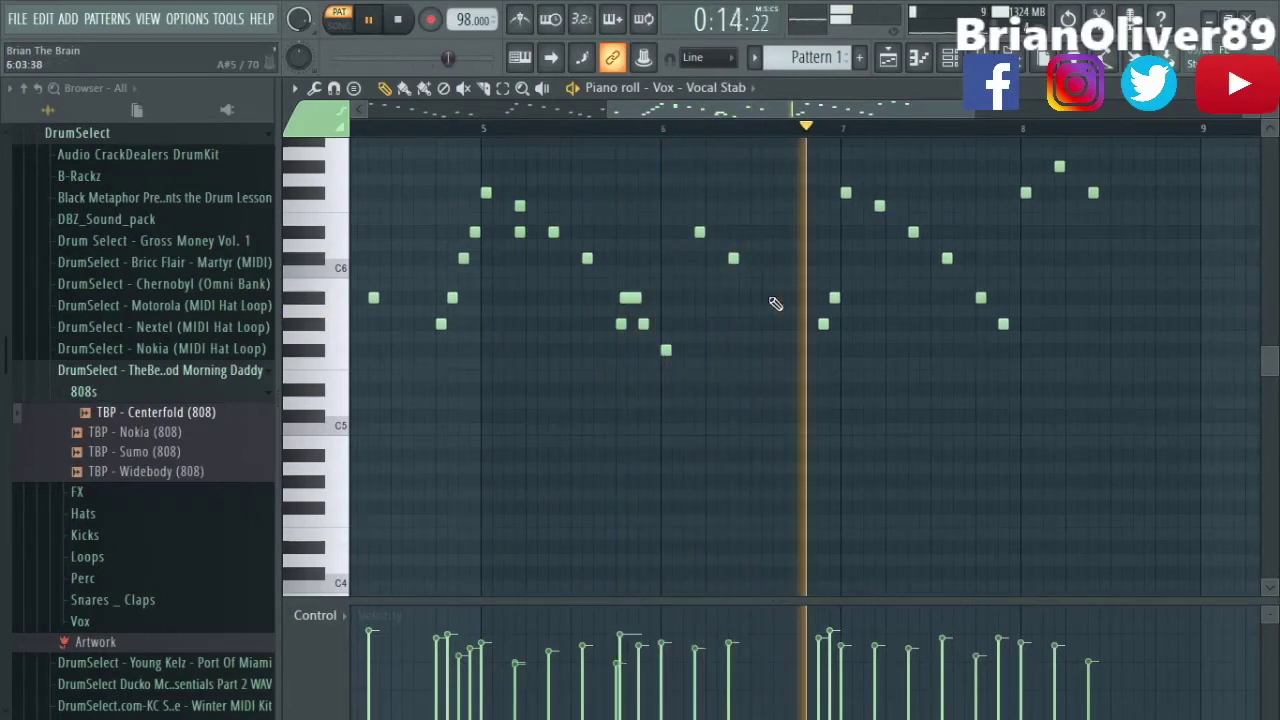
Raise the two Vox - Vocal Stab notes at the end of bar 6 by five semitones and leave the piano roll.
left_click_drag(809, 286, 887, 362)
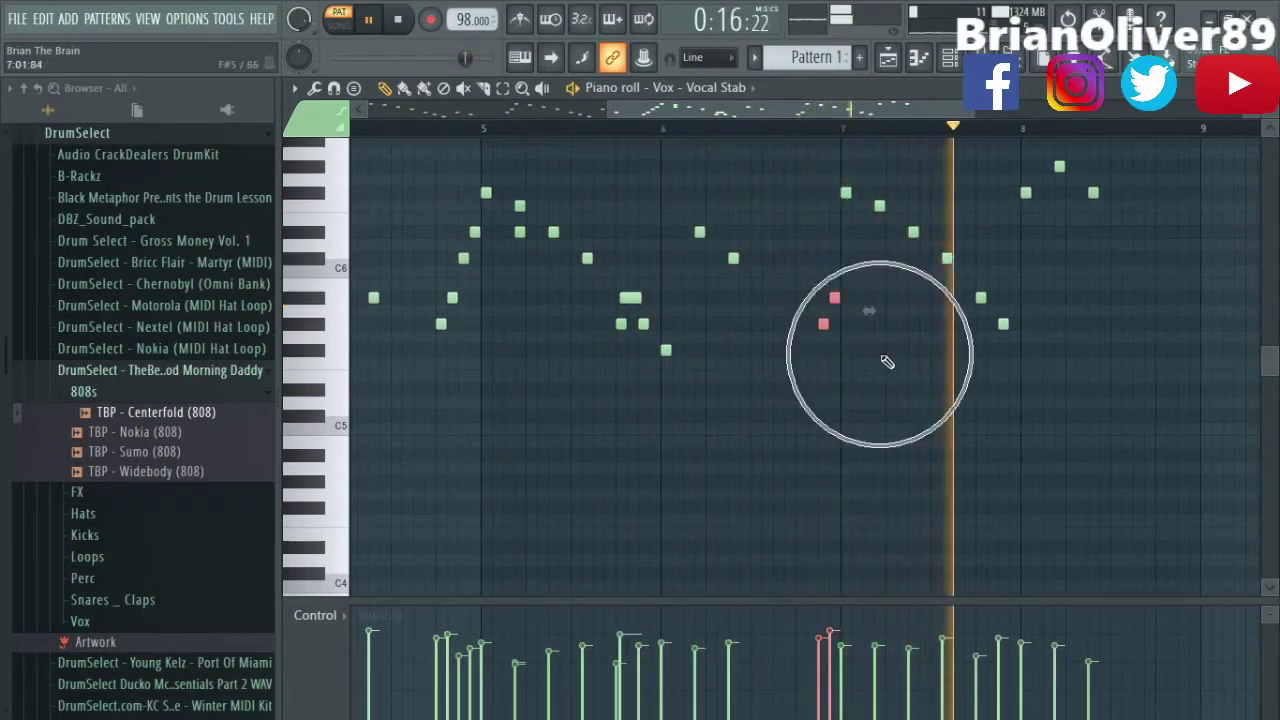
key("Up")
key("Up")
key("Up")
key("Up")
key("Up")
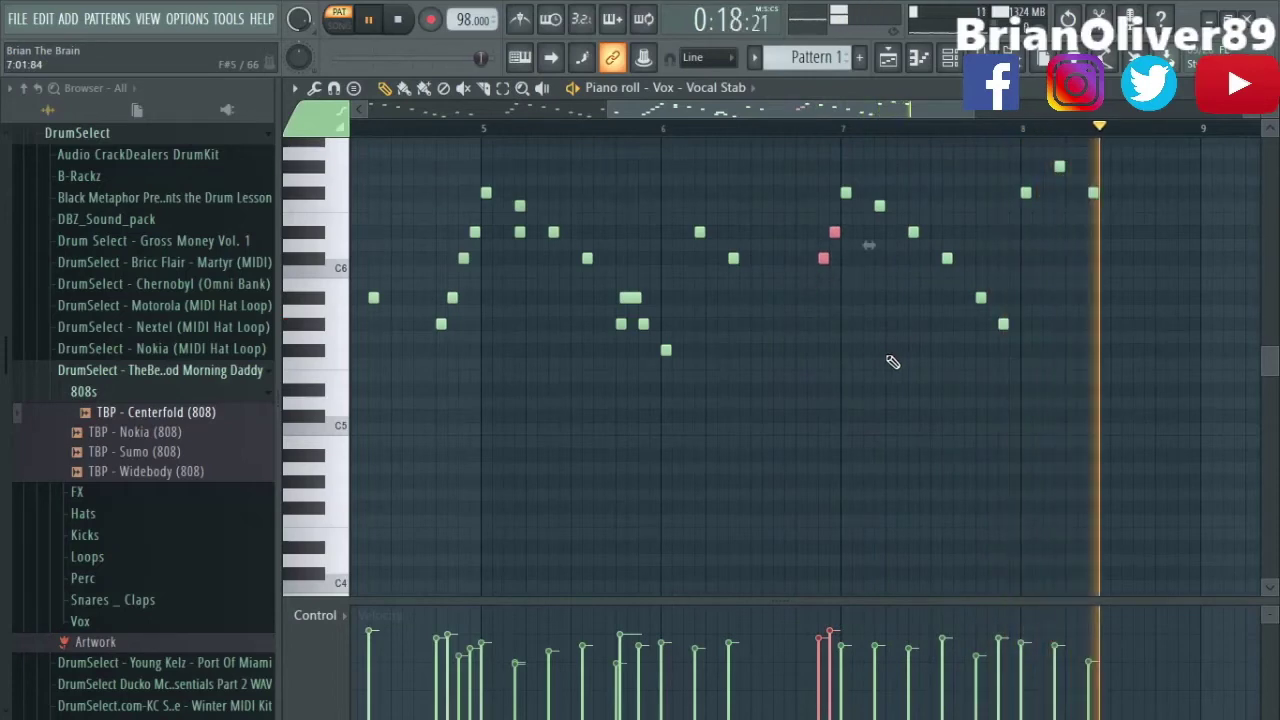
key("Escape")
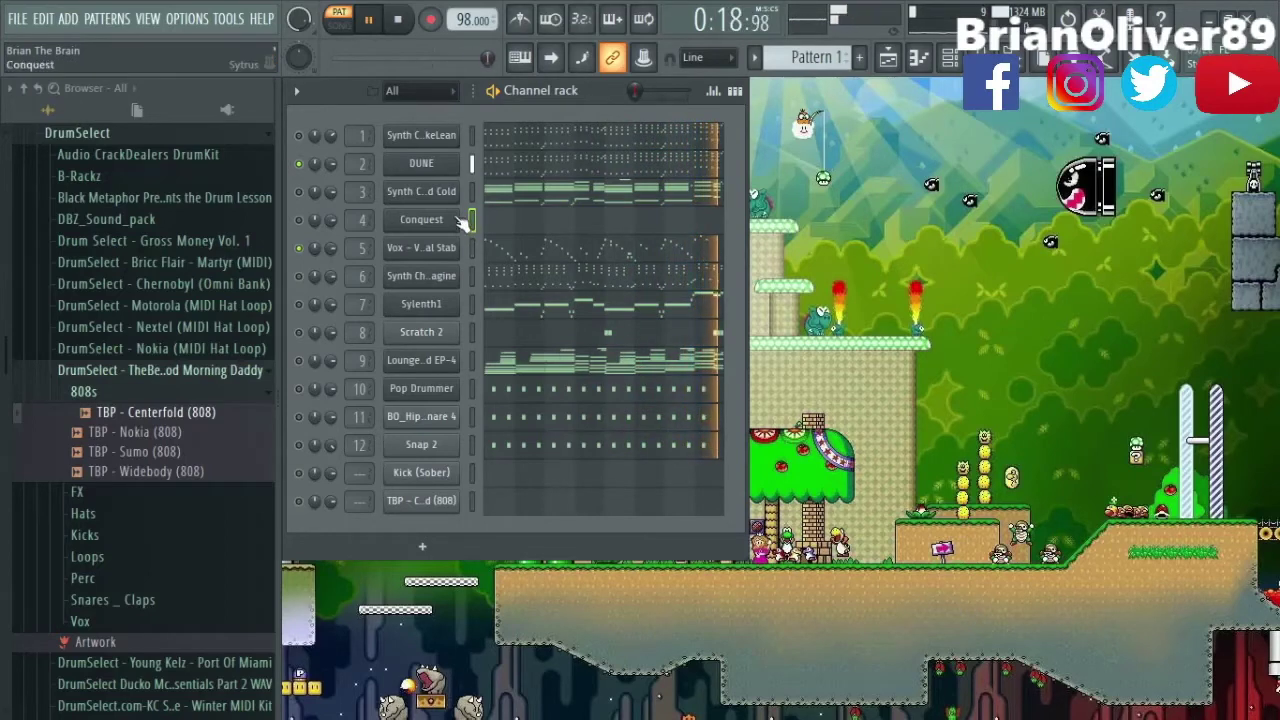
Paste the Vox - Vocal Stab notes into the Conquest channel one octave higher and unmute Conquest.
left_click(437, 224)
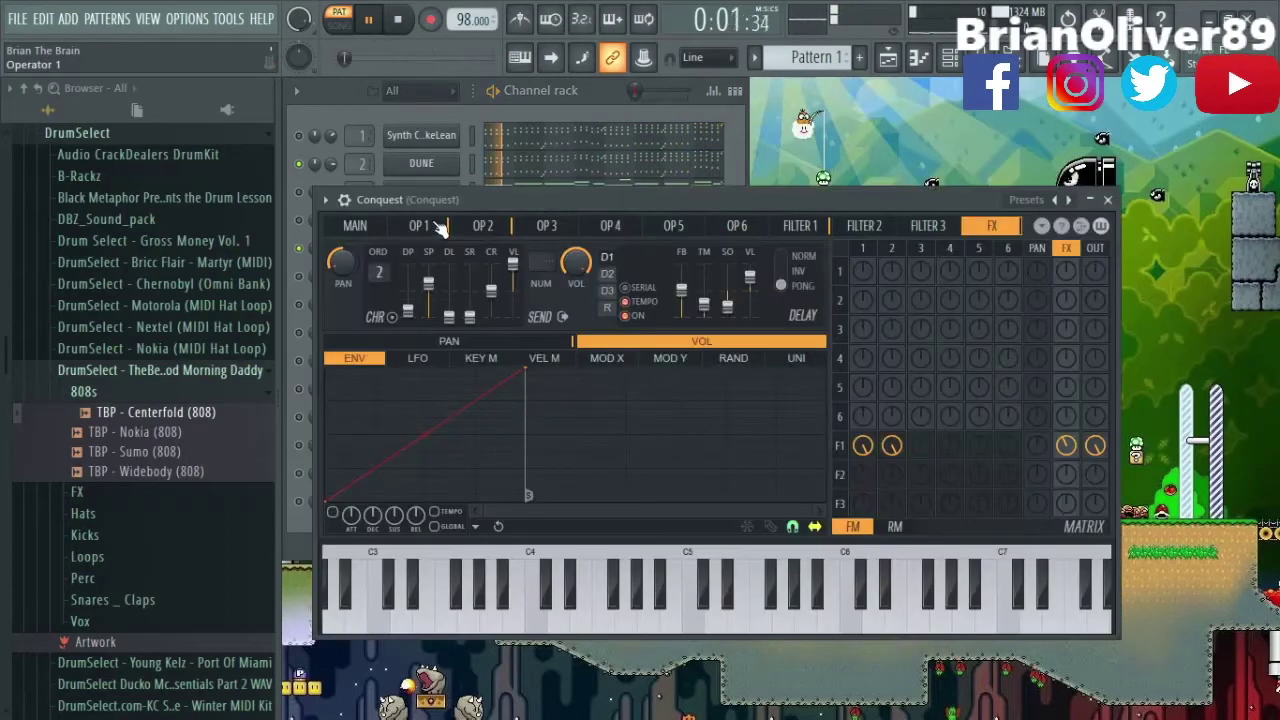
key("Escape")
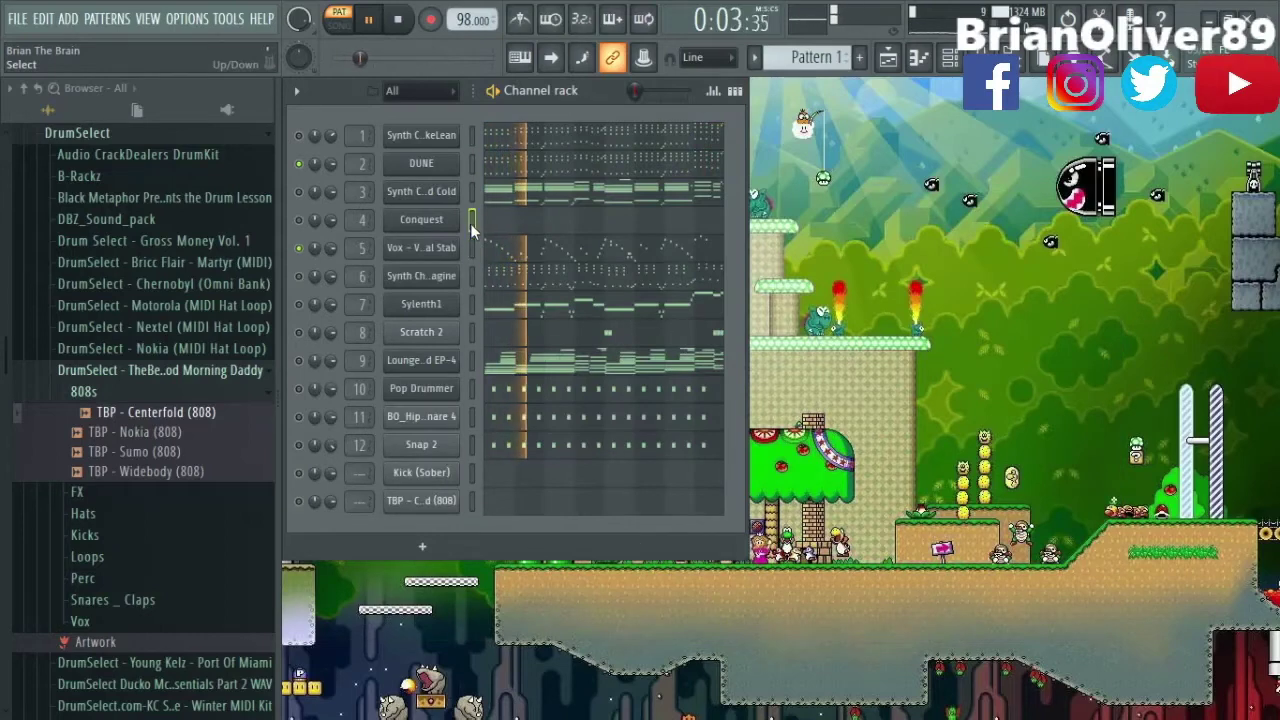
left_click(509, 230)
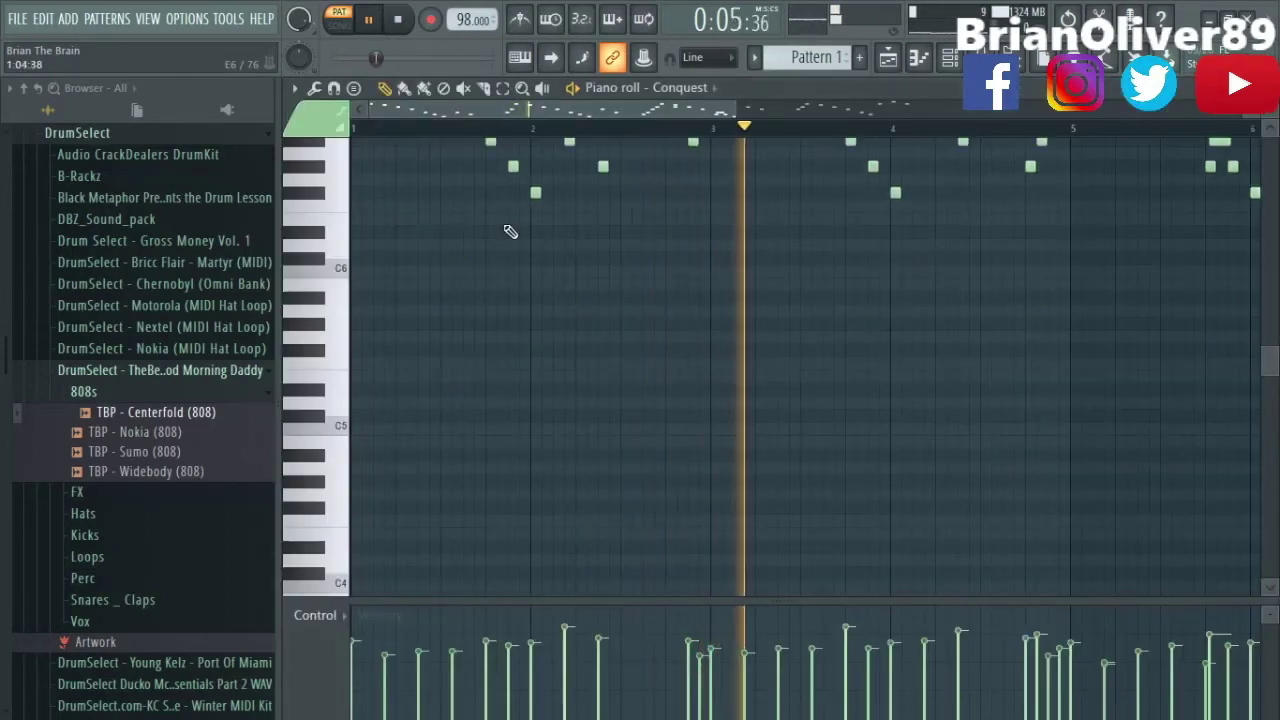
key("Escape")
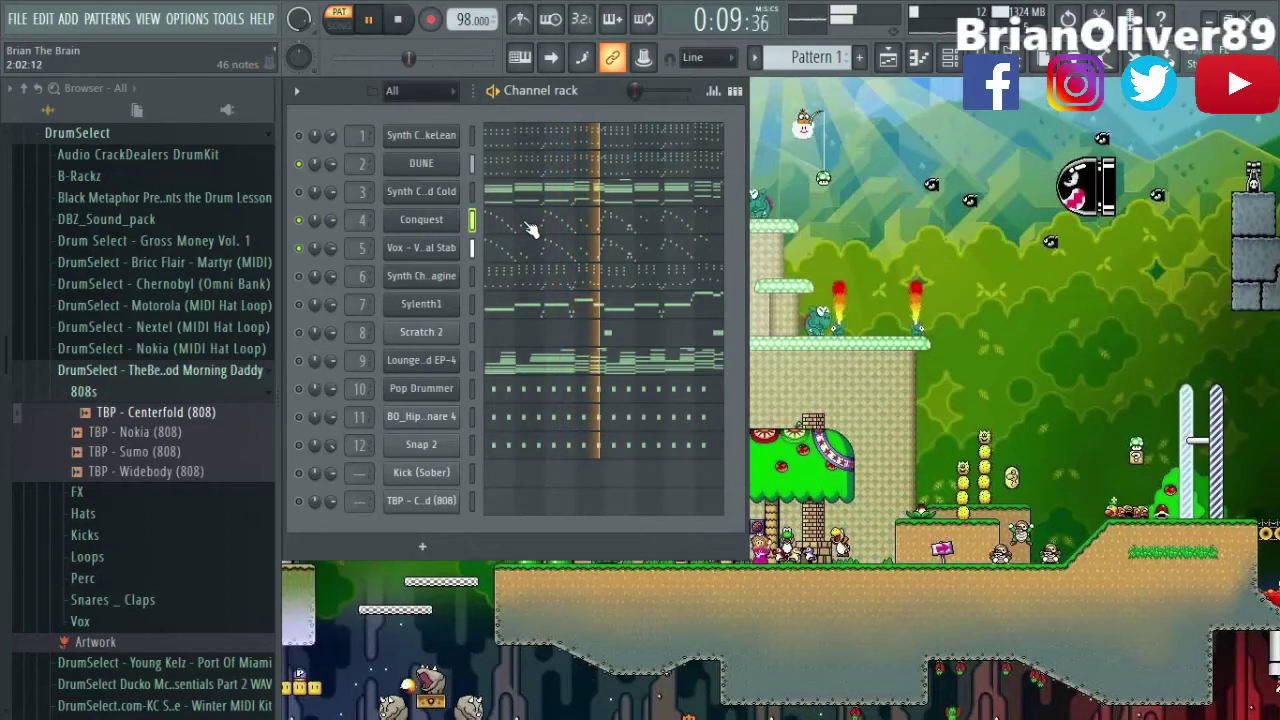
left_click(530, 228)
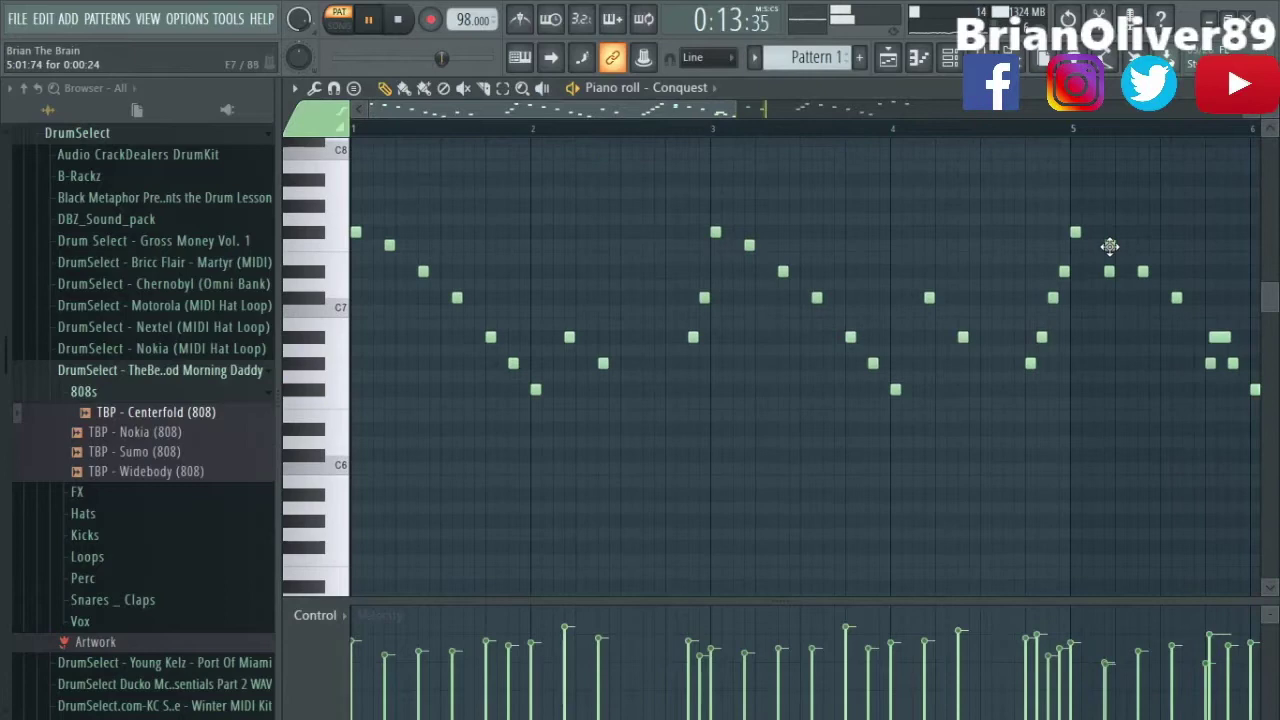
key("Escape")
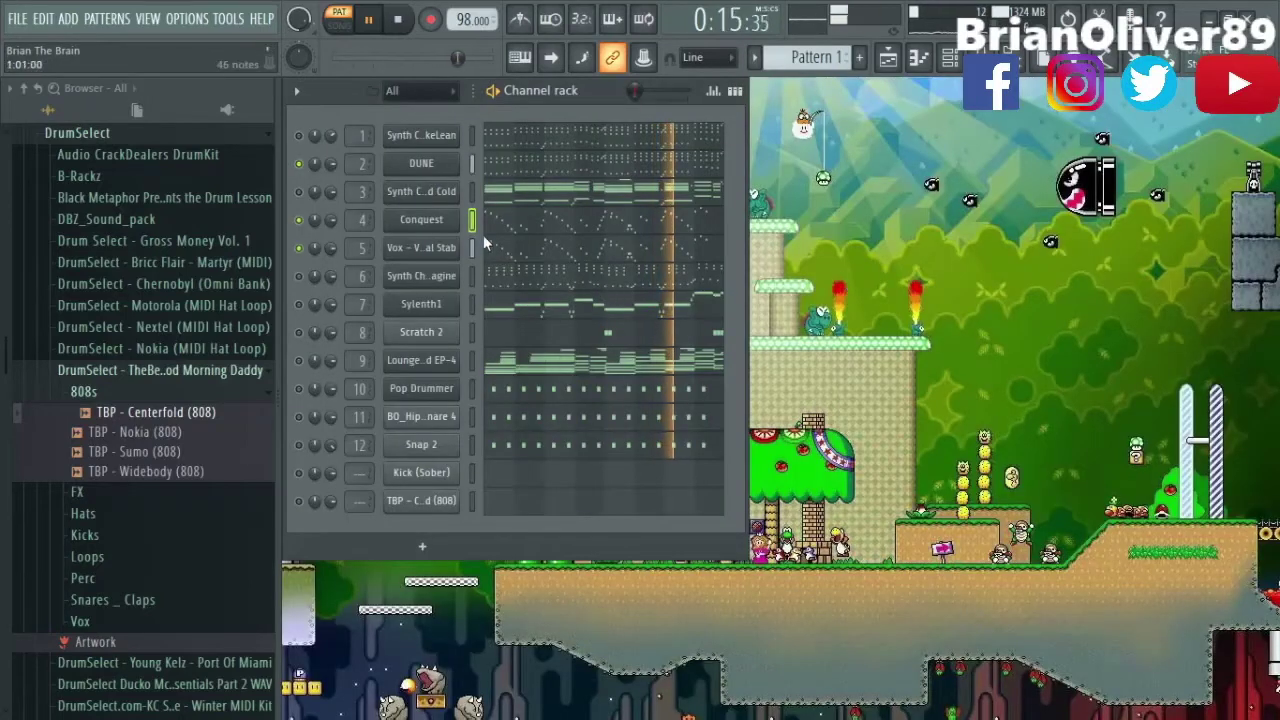
Nudge the F6 note early in bar 5 of the Vox - Vocal Stab piano roll slightly later and leave the piano roll.
left_click(507, 257)
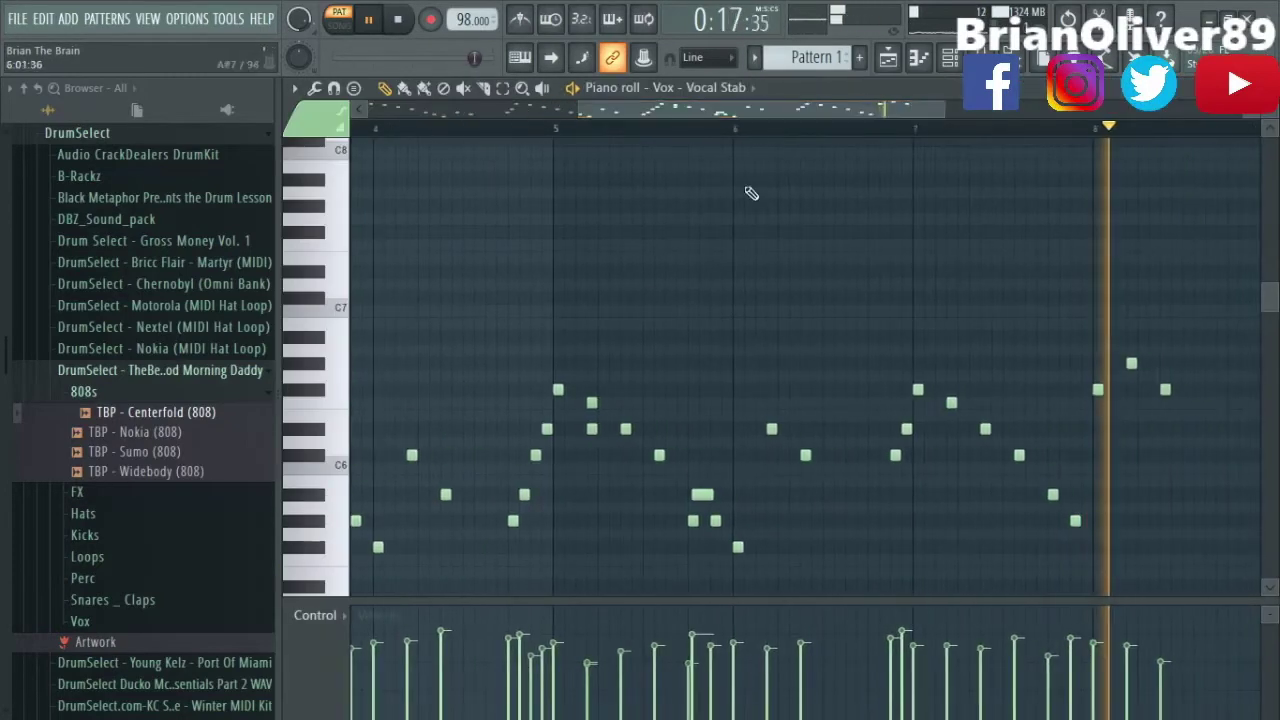
left_click_drag(589, 400, 595, 402)
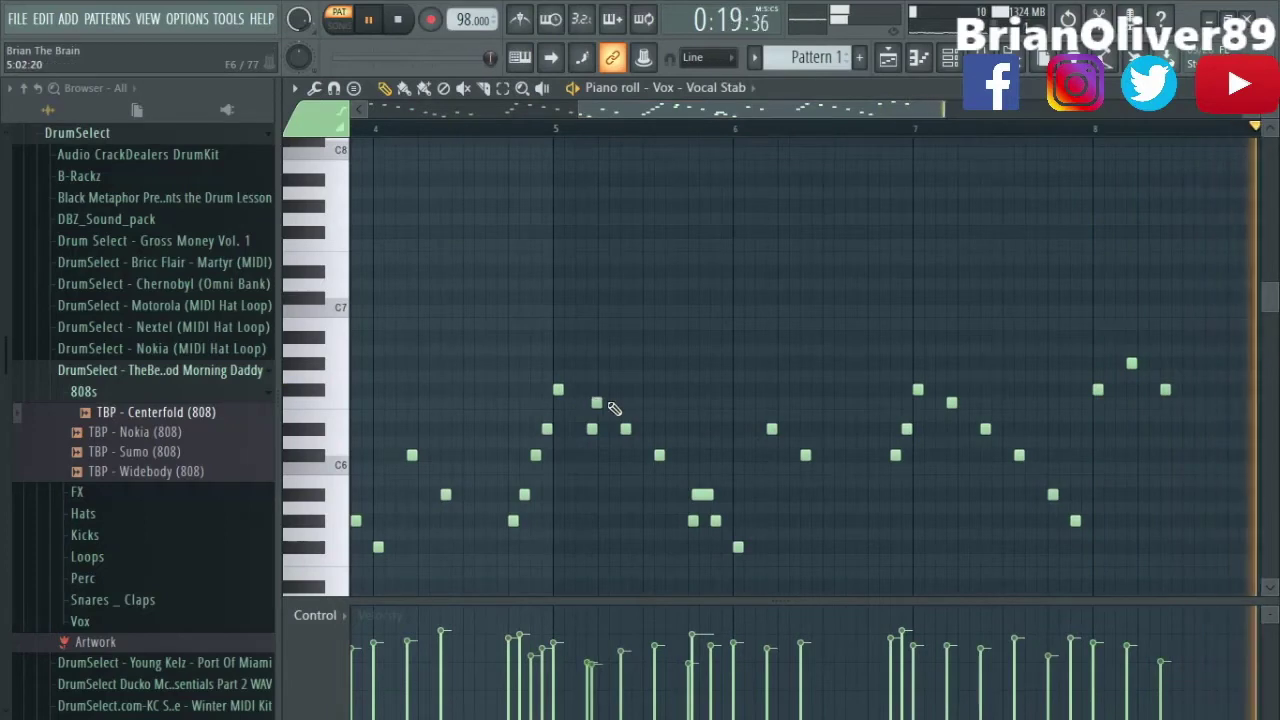
key("F7")
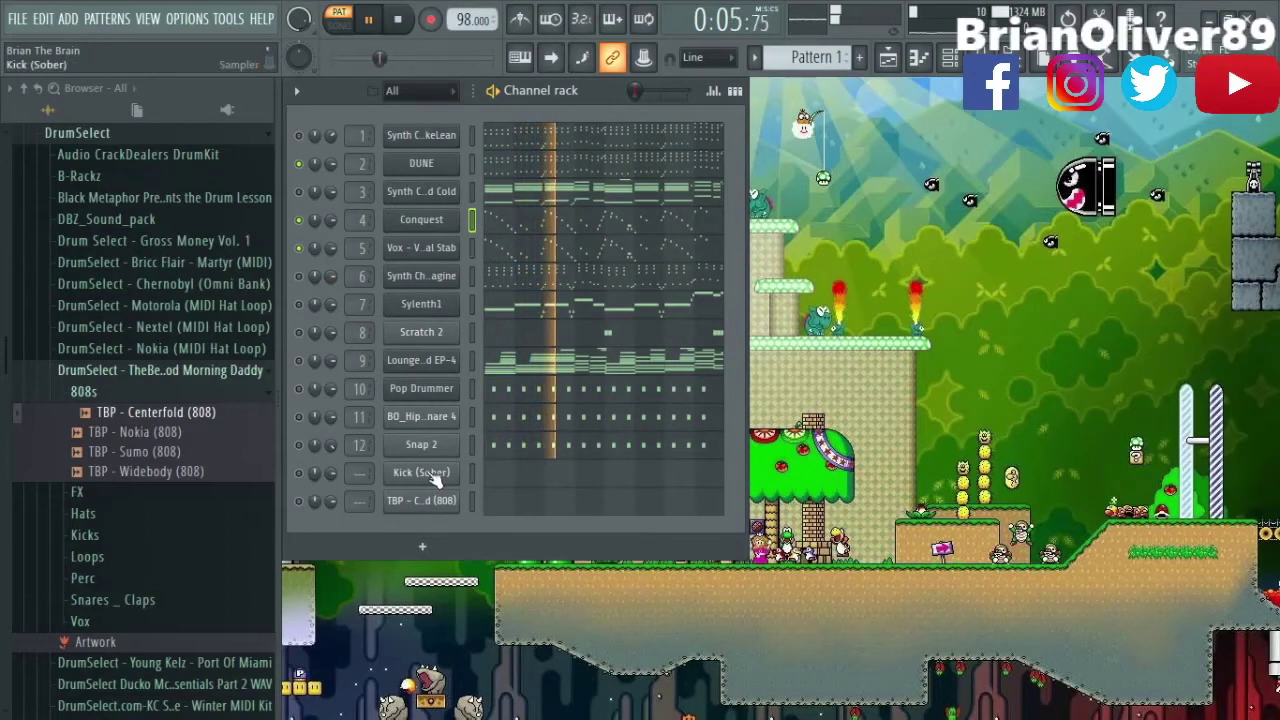
Place a C5 note at the start of bar 1 for Kick (Sober) and unmute the kick and 808 channels.
left_click(500, 475)
scroll(390, 435, "down", 3)
key("space")
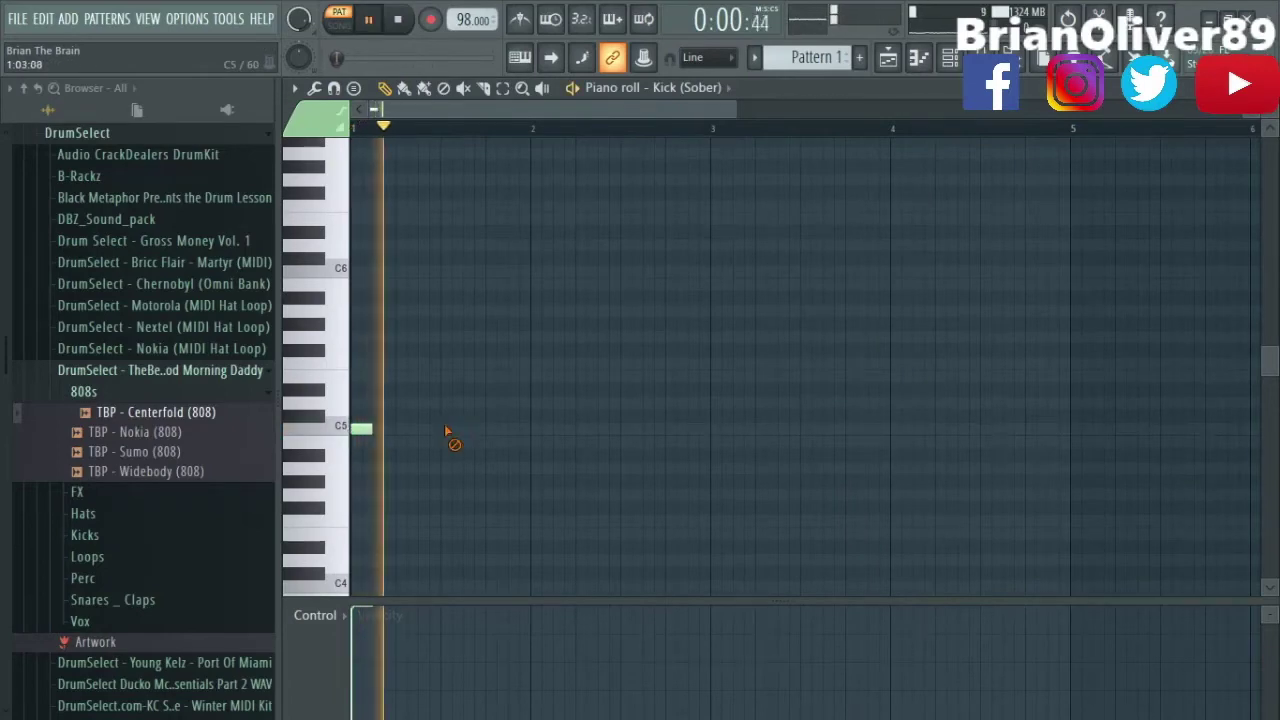
key("F7")
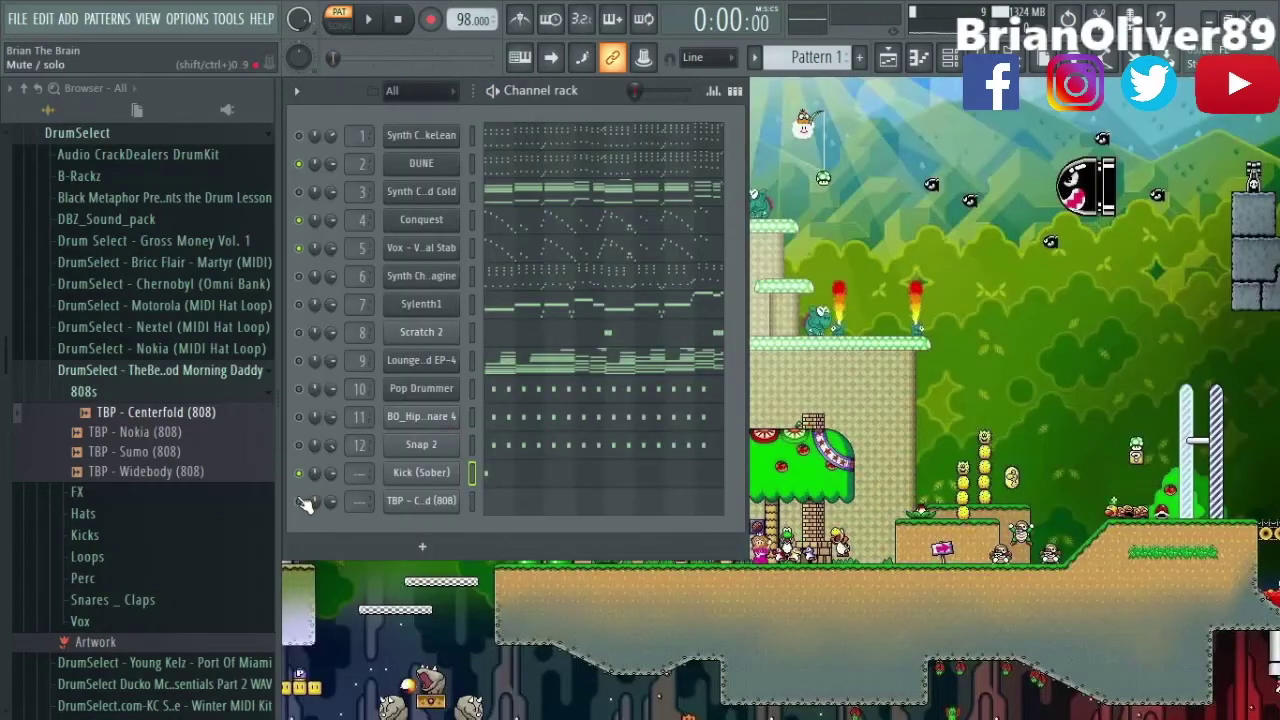
Add three more C5 kicks across bar 1 of Kick (Sober), leaving a wider gap before the fourth, and audition the rhythm.
left_click(524, 484)
key("space")
left_click(401, 432)
key("space")
left_click(405, 430)
key("space")
left_click(428, 430)
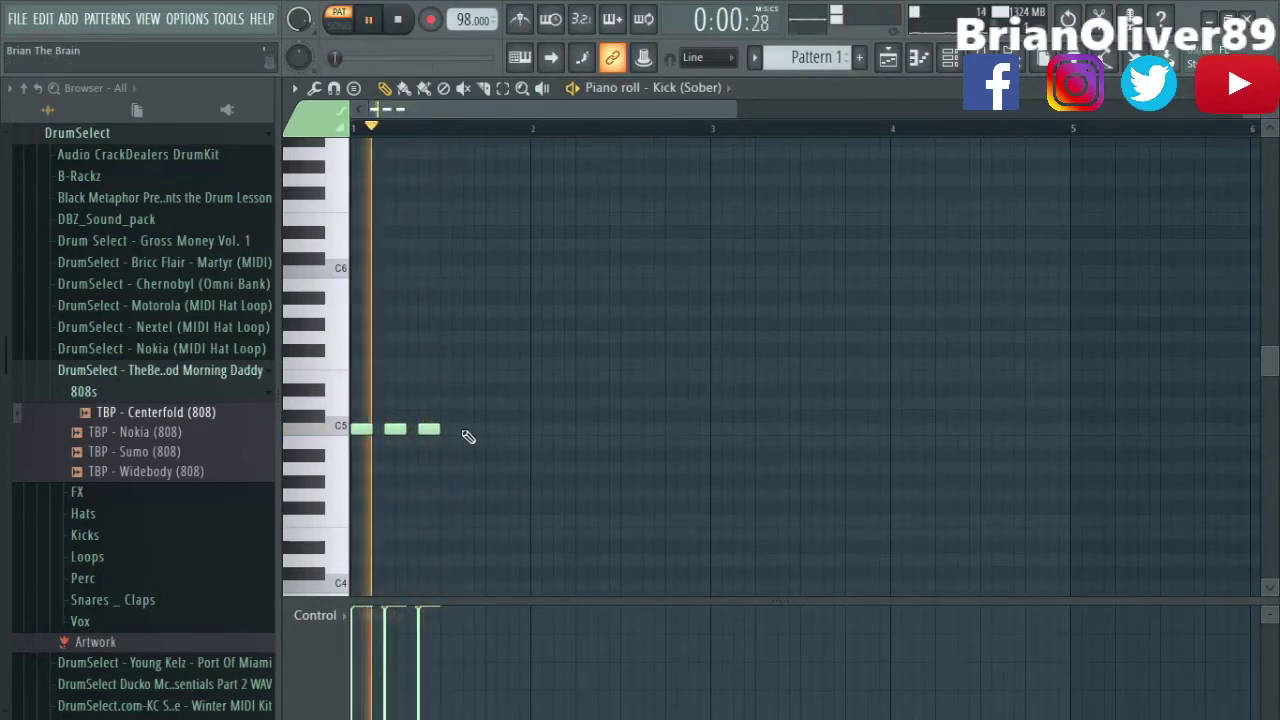
left_click(461, 430)
left_click_drag(461, 430, 472, 431)
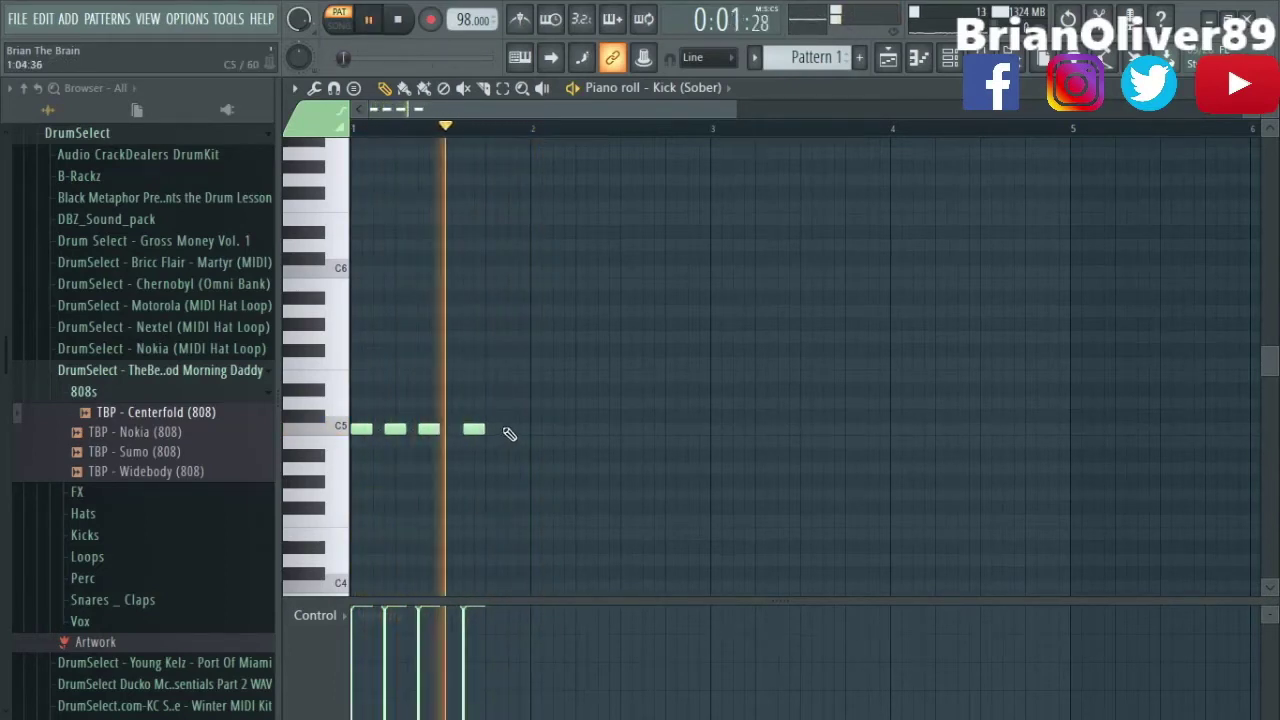
key("space")
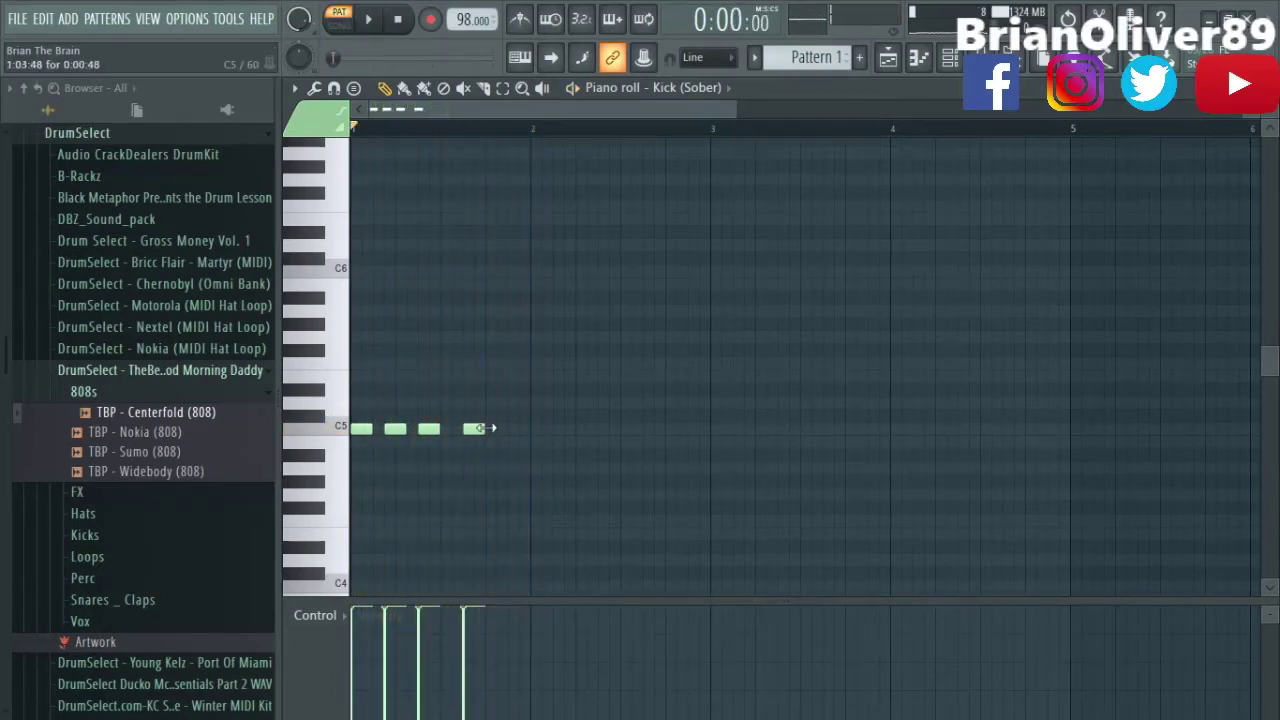
Unmute synth channels 1 and 3 in the channel rack and restart playback.
key("F7")
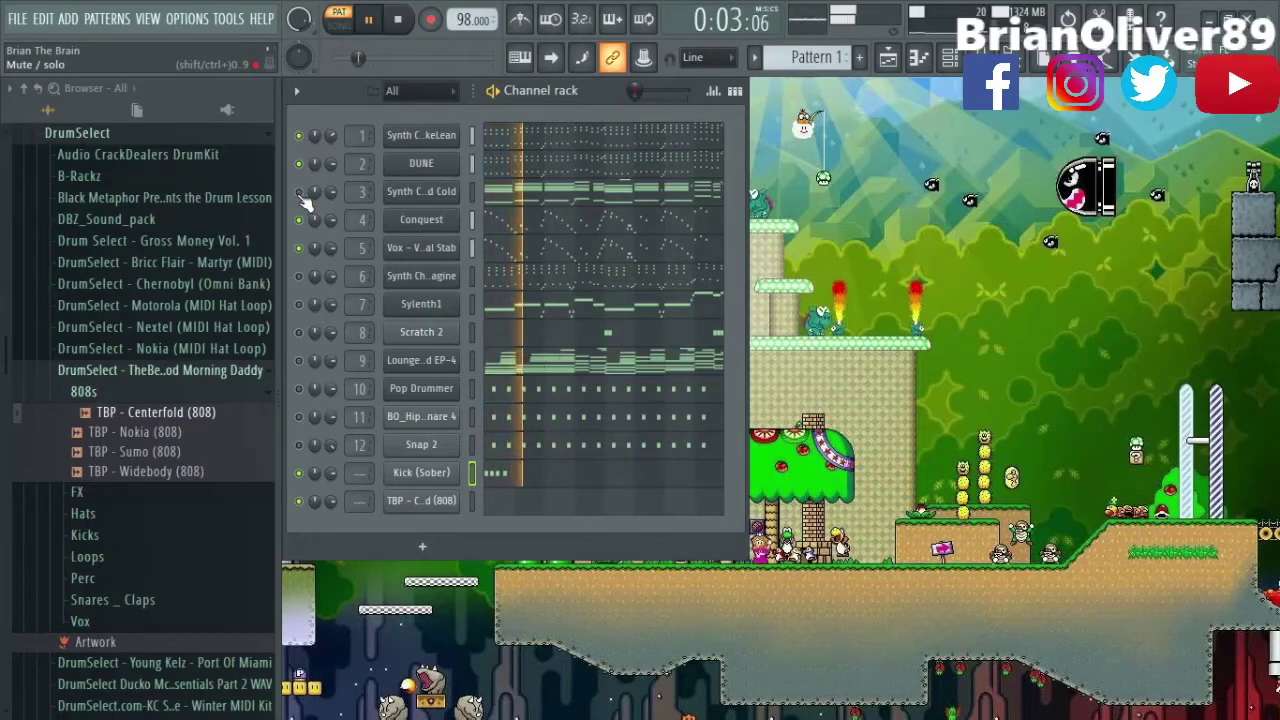
key("space")
key("space")
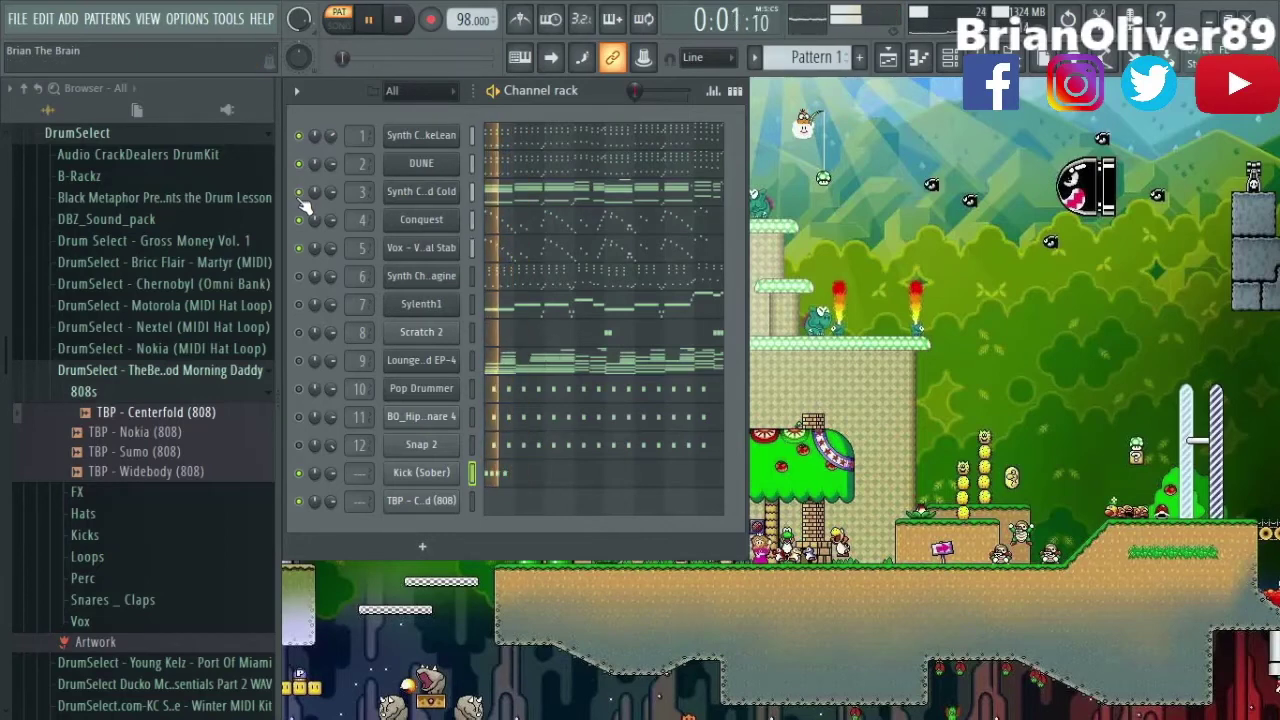
Move the fourth Kick (Sober) note in bar 1 one step earlier so the four kicks are evenly spaced.
left_click(492, 467)
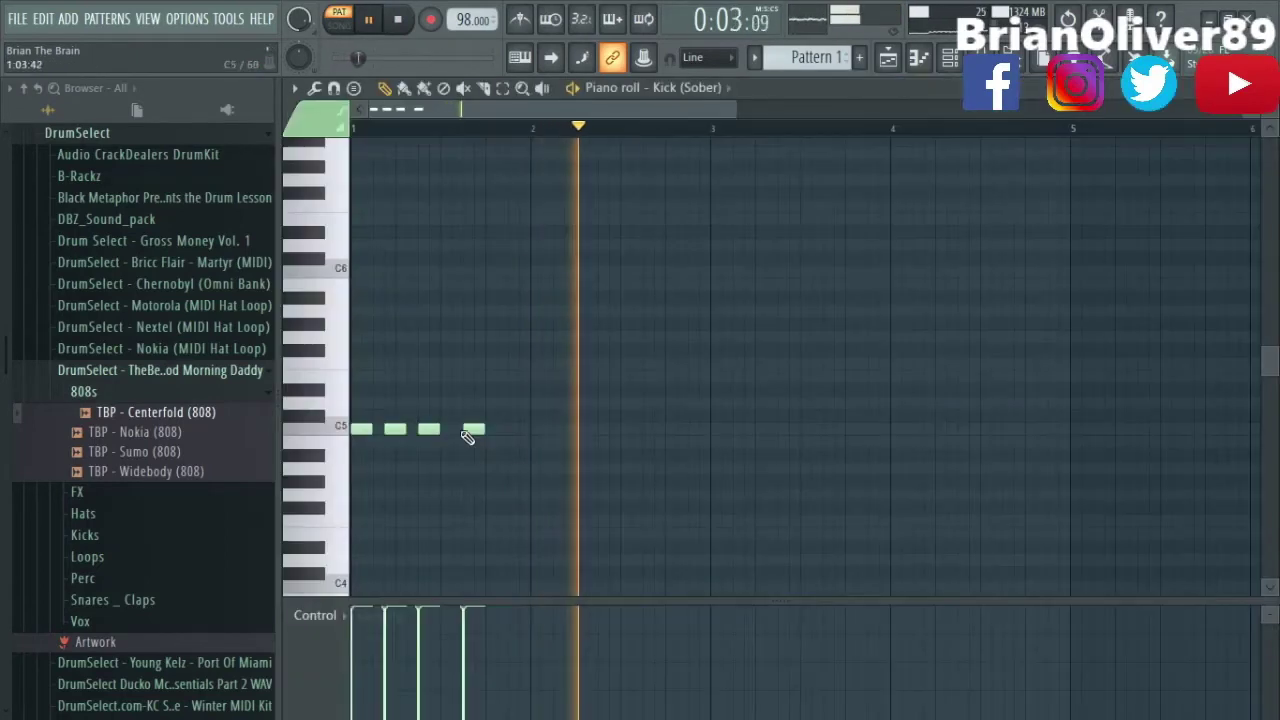
key("space")
key("space")
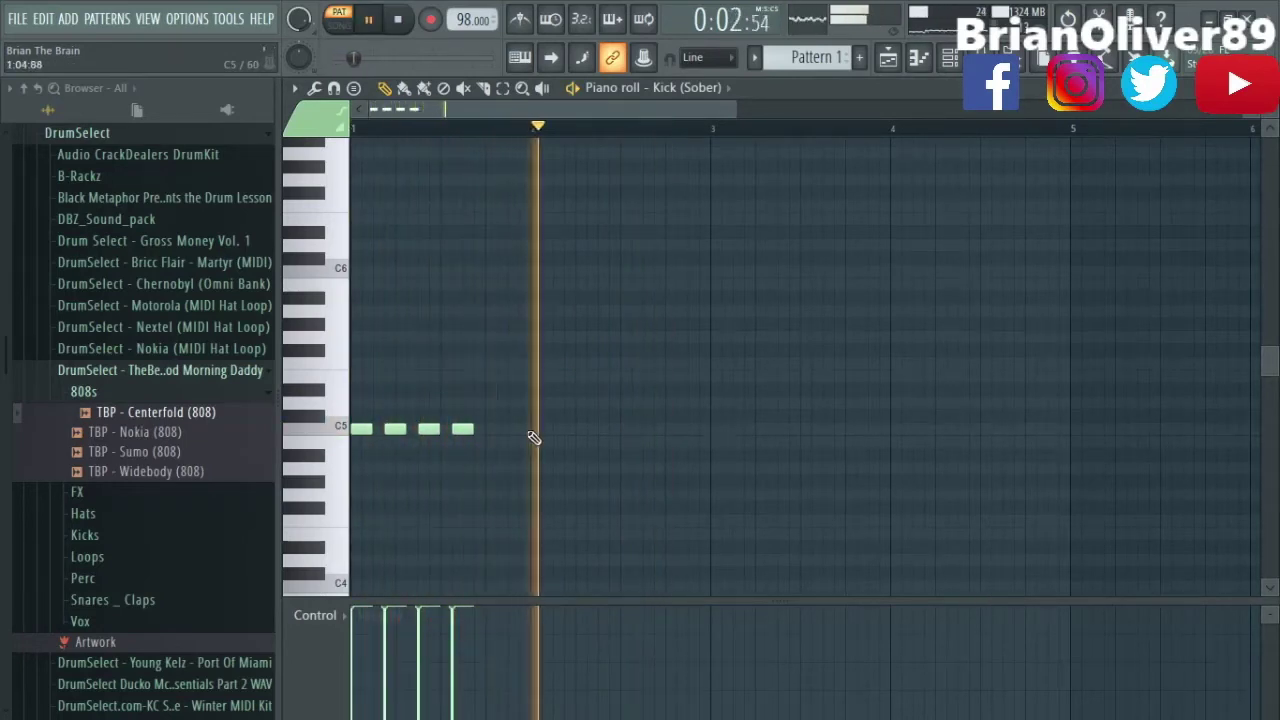
Add three C5 kicks in bar 2, then repeat both bars over bars 3 and 4 with two extra kicks late in bar 4.
left_click_drag(519, 399, 535, 428)
left_click_drag(649, 412, 720, 417)
left_click(740, 458)
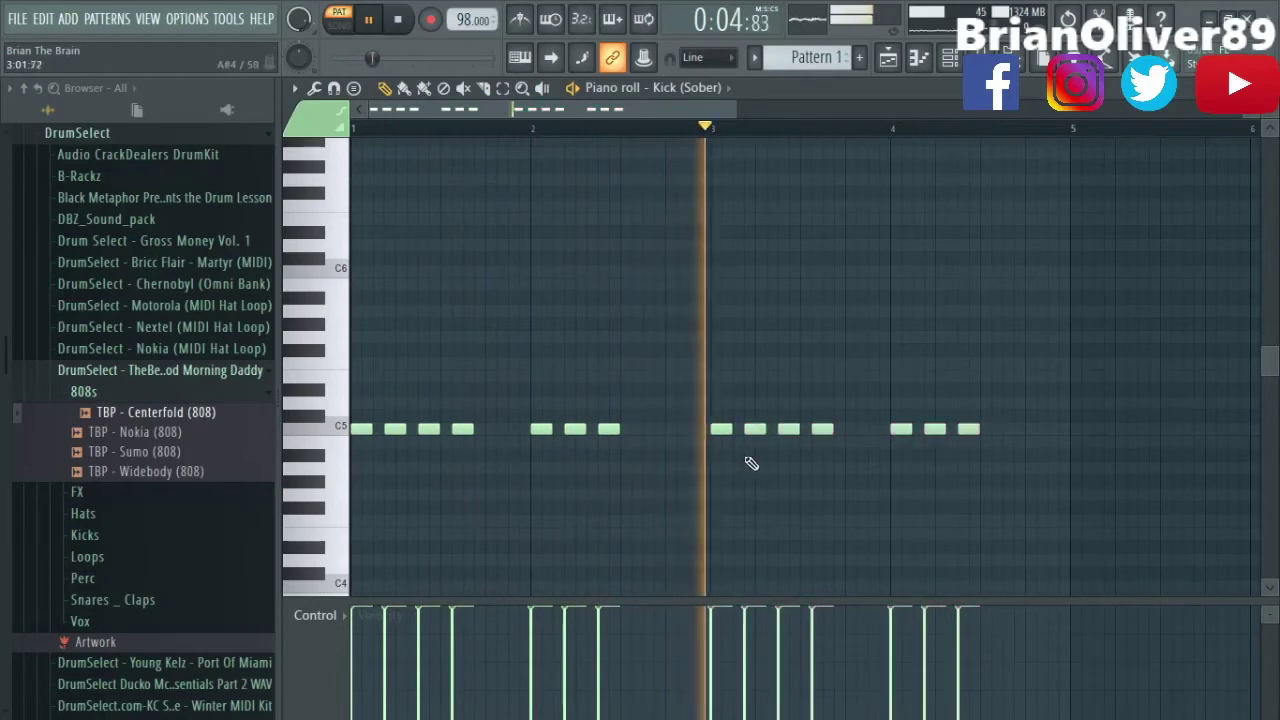
left_click(1006, 431)
left_click(1052, 432)
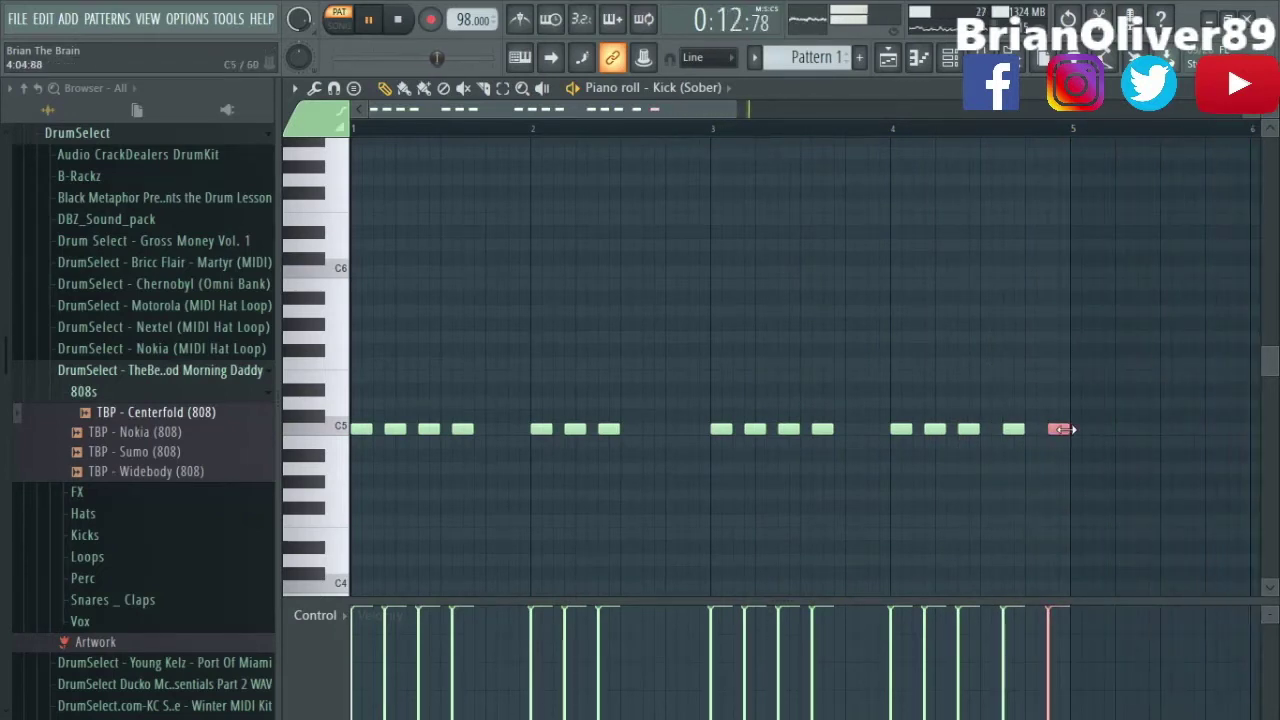
key("ctrl+b")
key("ctrl+alt+z")
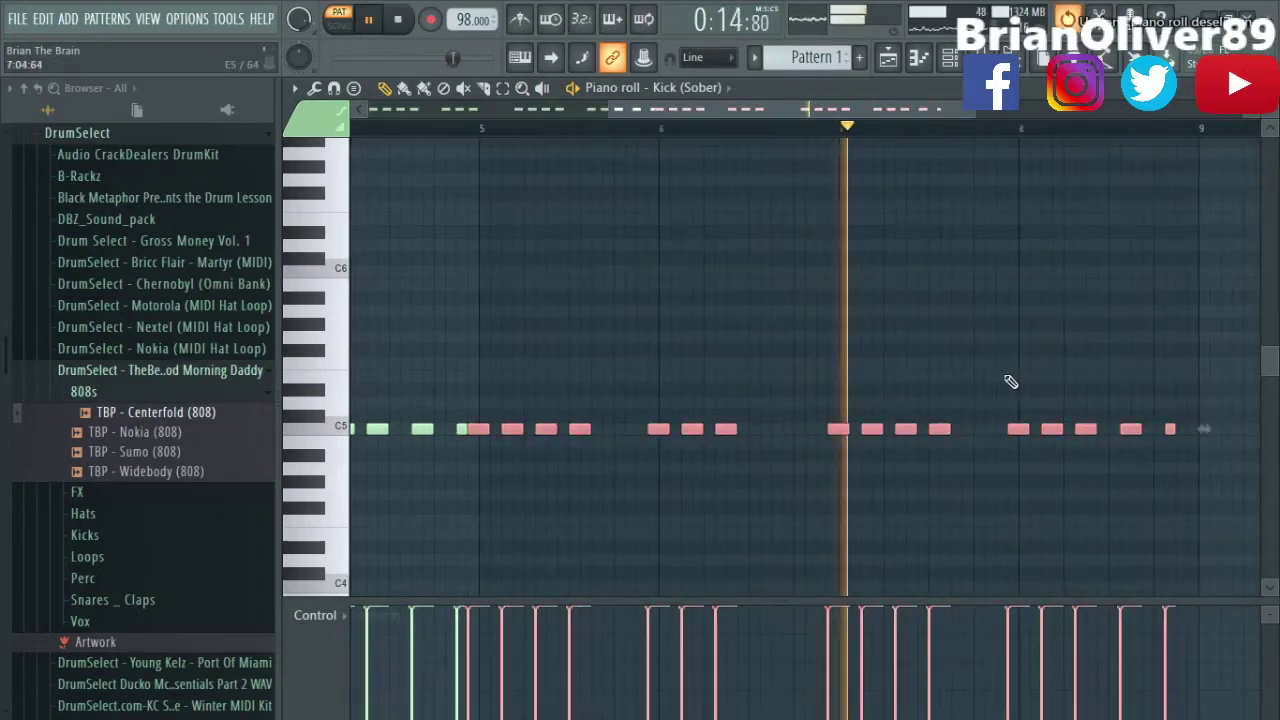
key("ctrl+alt+z")
Finish bar 4 with two adjacent short kicks and duplicate the four-bar Kick (Sober) rhythm into bars 5 to 8.
left_click_drag(560, 371, 446, 446)
key("ctrl+b")
key("ctrl+d")
key("ctrl+b")
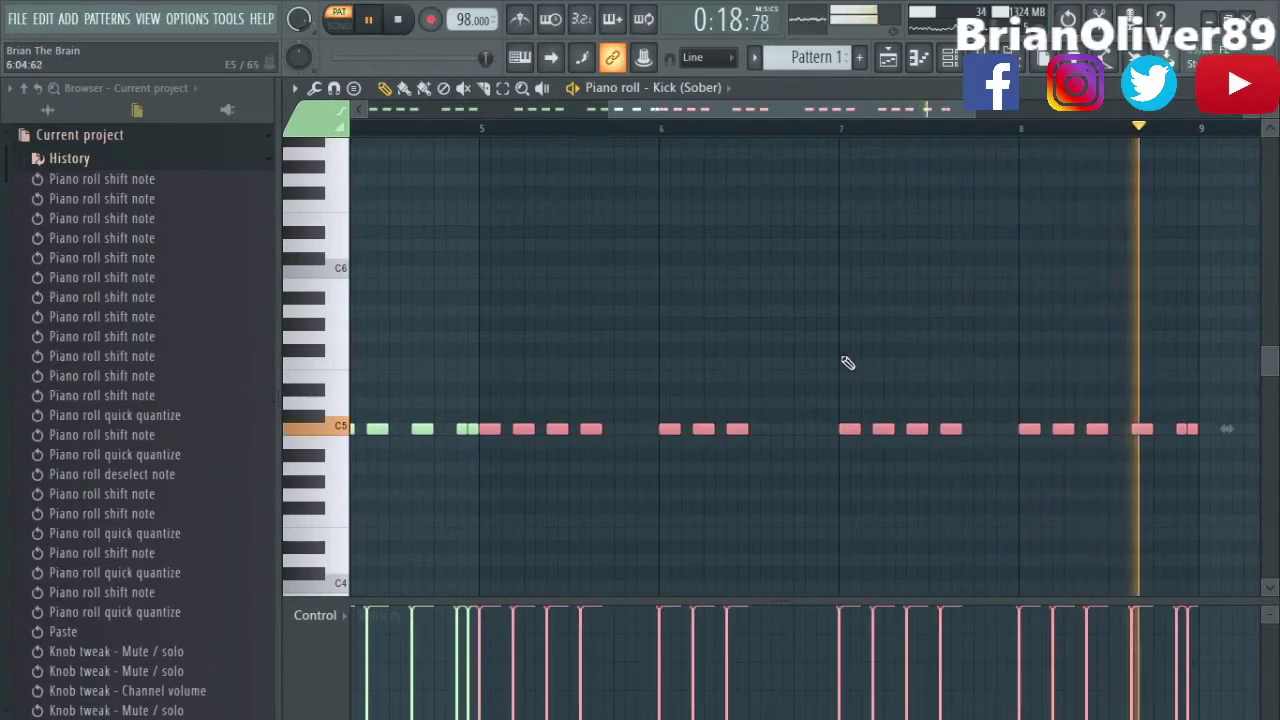
key("ctrl+d")
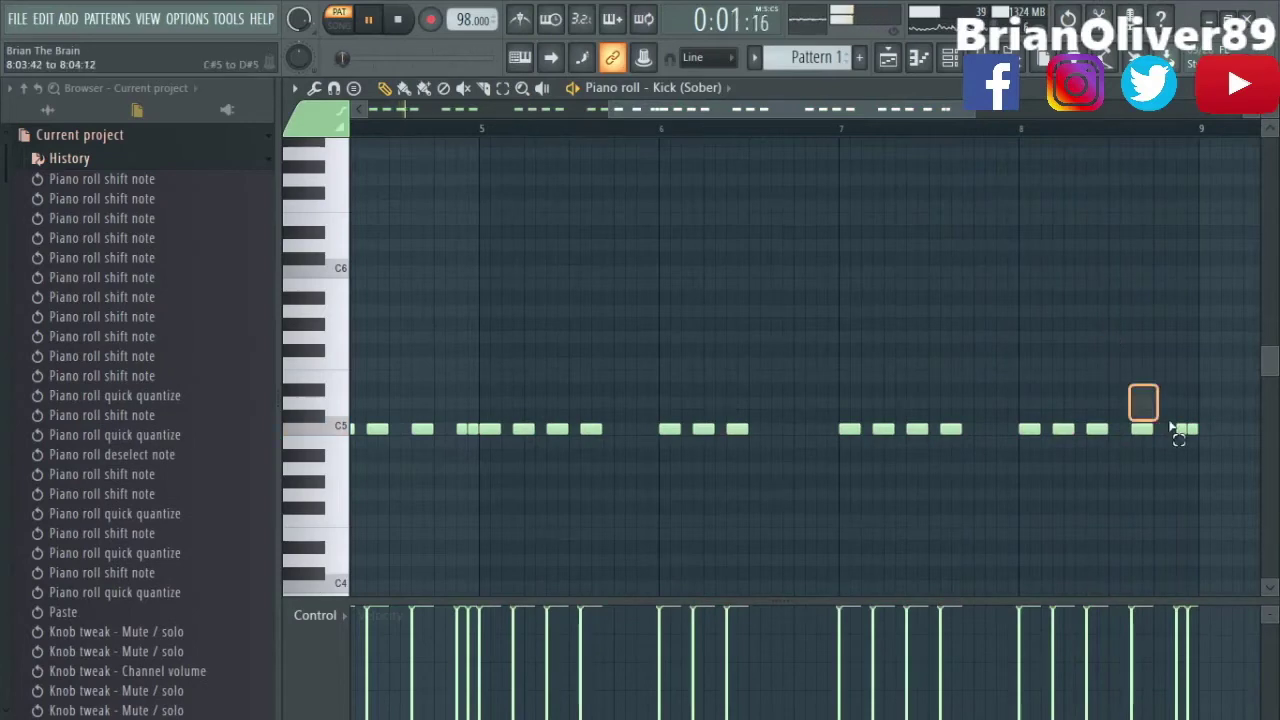
Delete the kicks in the second half of bar 8 and leave the piano roll.
left_click_drag(1170, 421, 1214, 440)
key("Delete")
key("Escape")
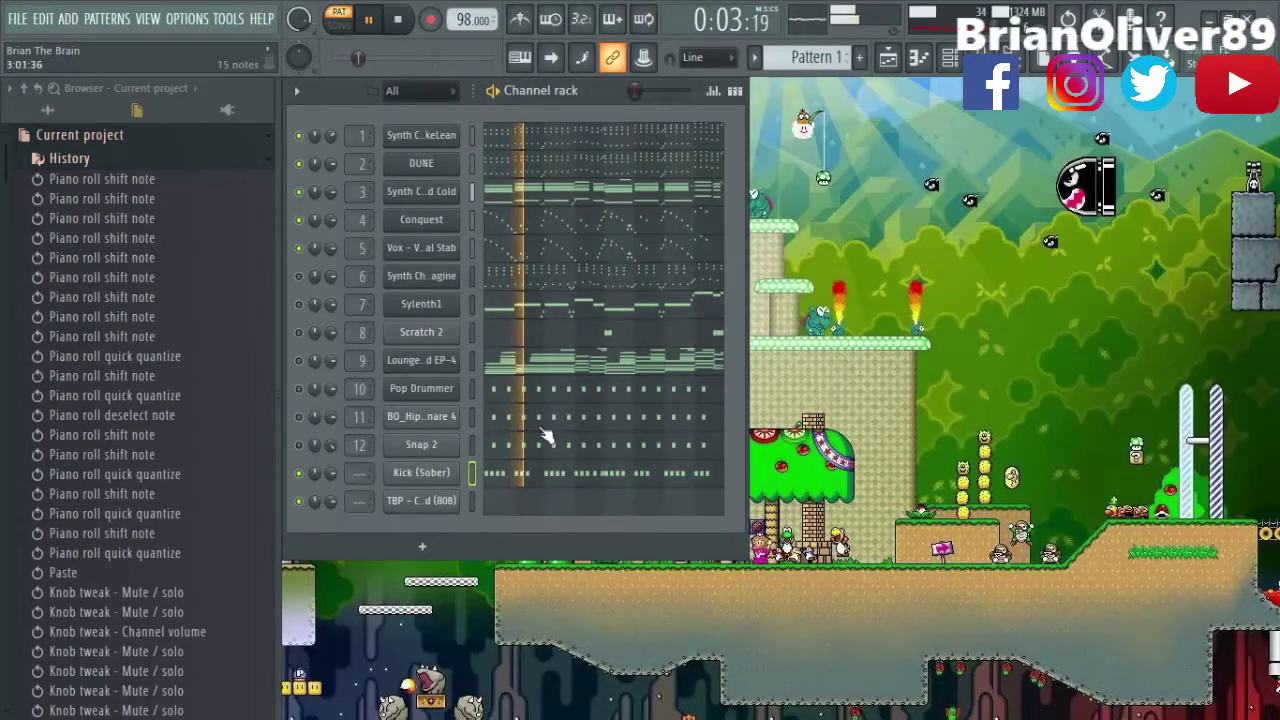
Enable the volume envelope of TBP - Centerfold (808) with full hold and no release, and close the channel settings.
left_click(470, 501)
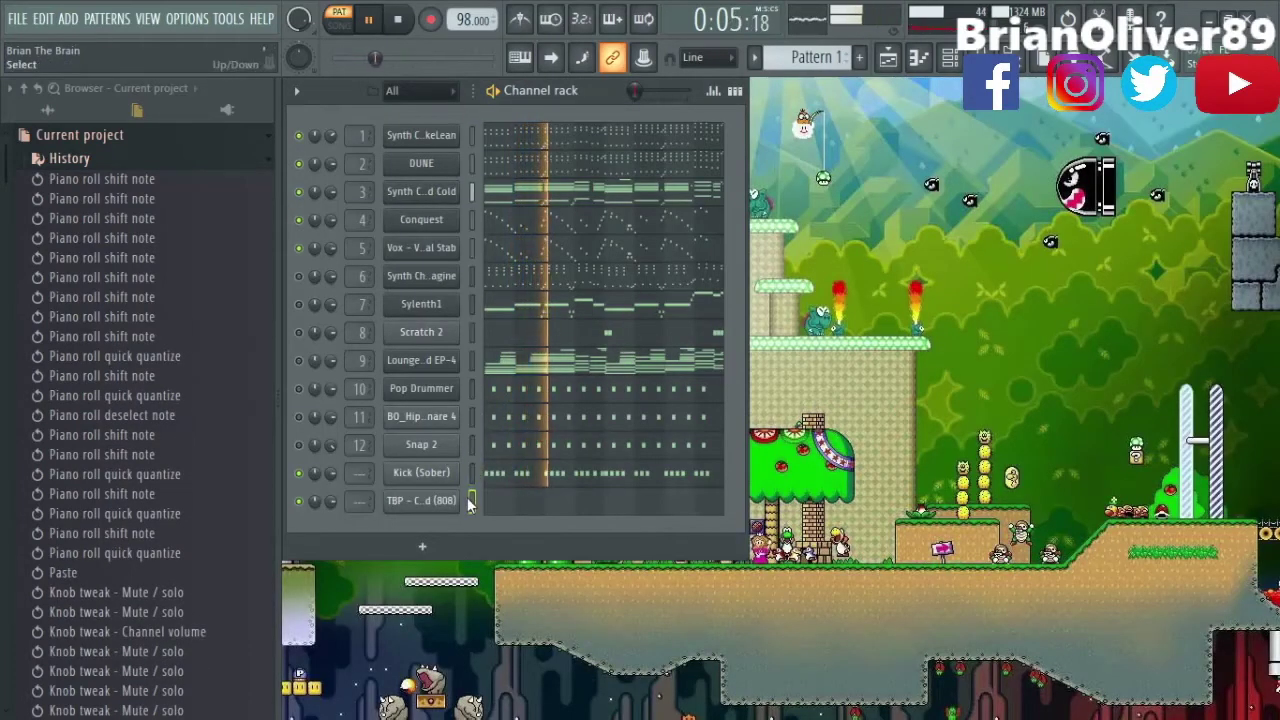
right_click(433, 497)
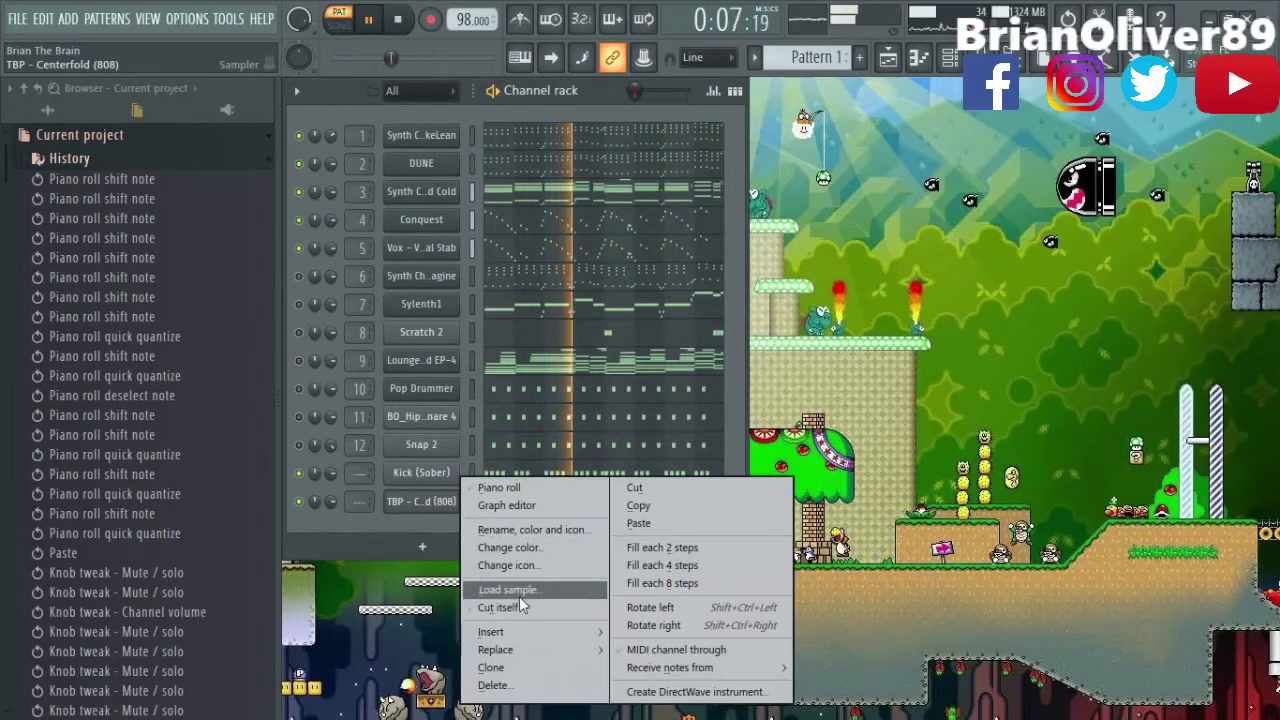
left_click(437, 503)
left_click(435, 503)
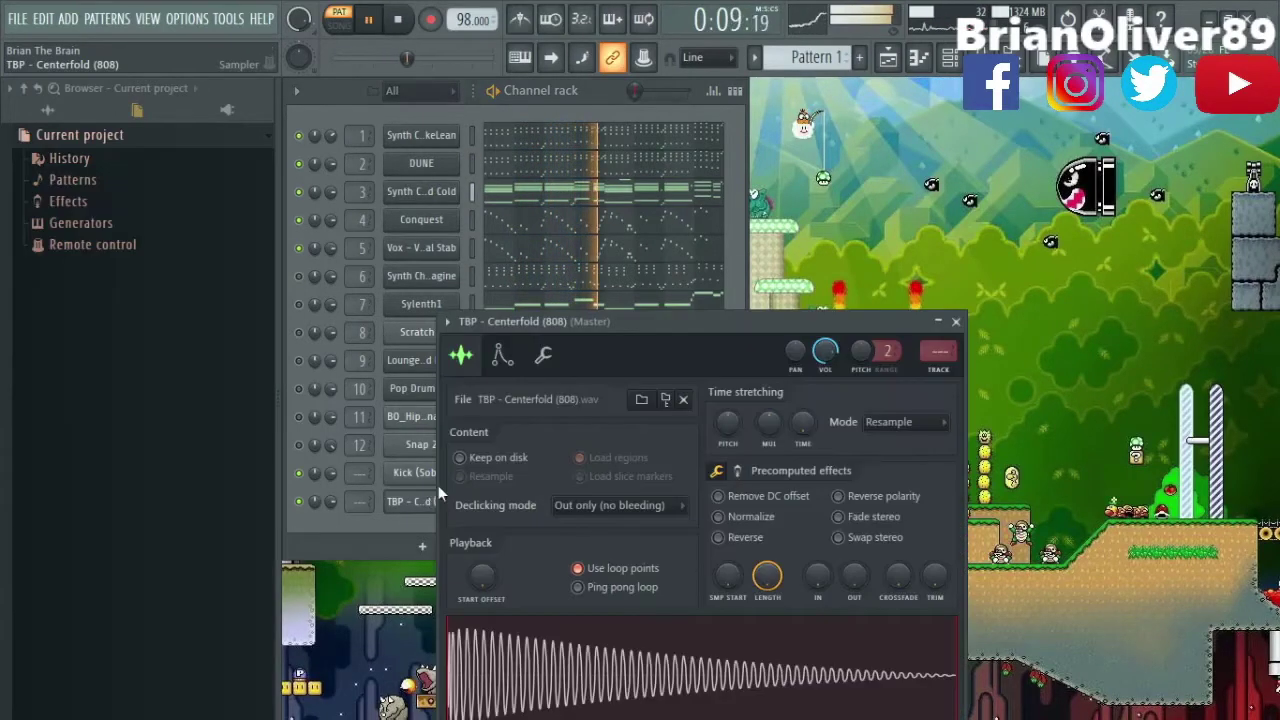
left_click(506, 358)
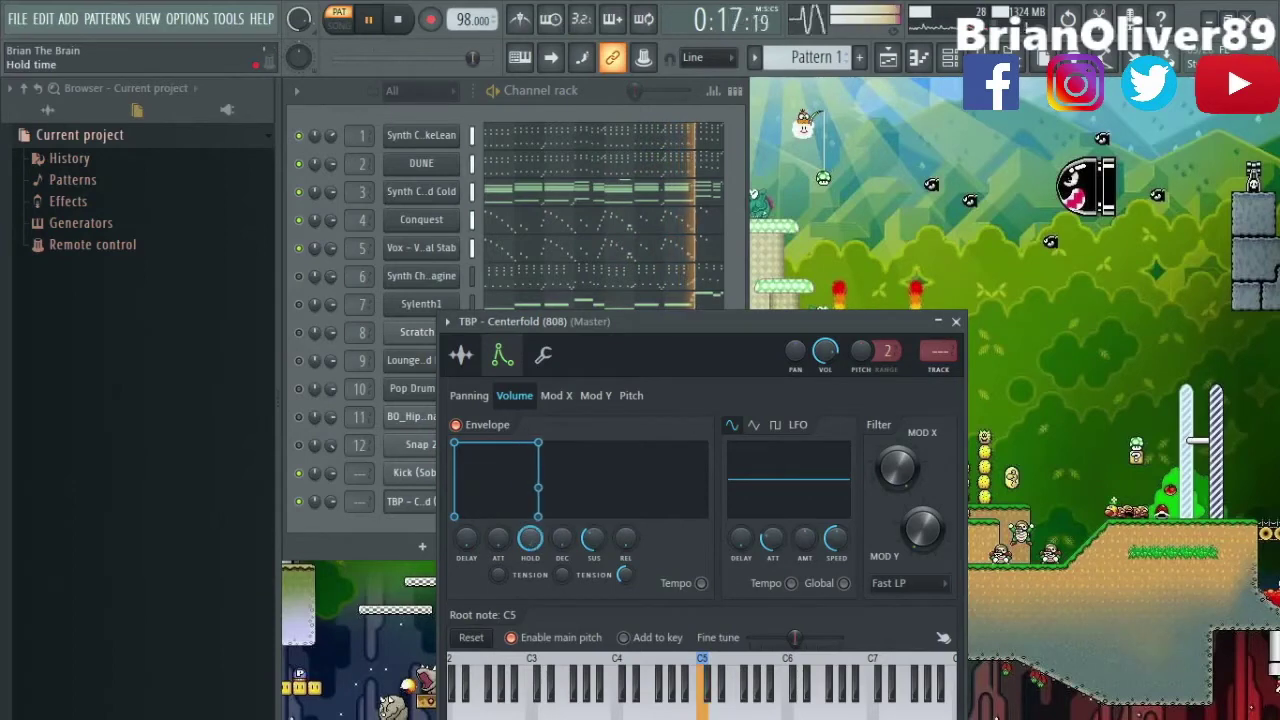
key("Escape")
Copy the kick rhythm into the TBP - Centerfold (808) piano roll and transpose all its notes from C5 to B5.
left_click(543, 507)
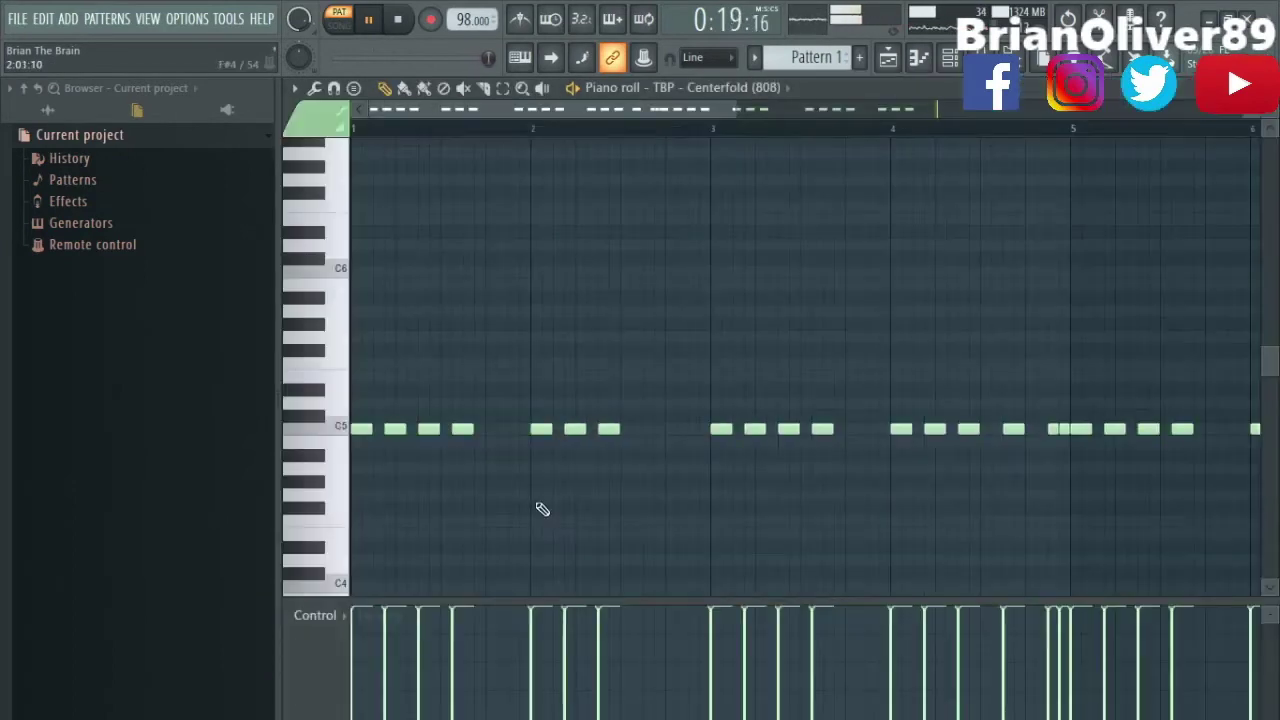
key("shift+Down")
key("ctrl")
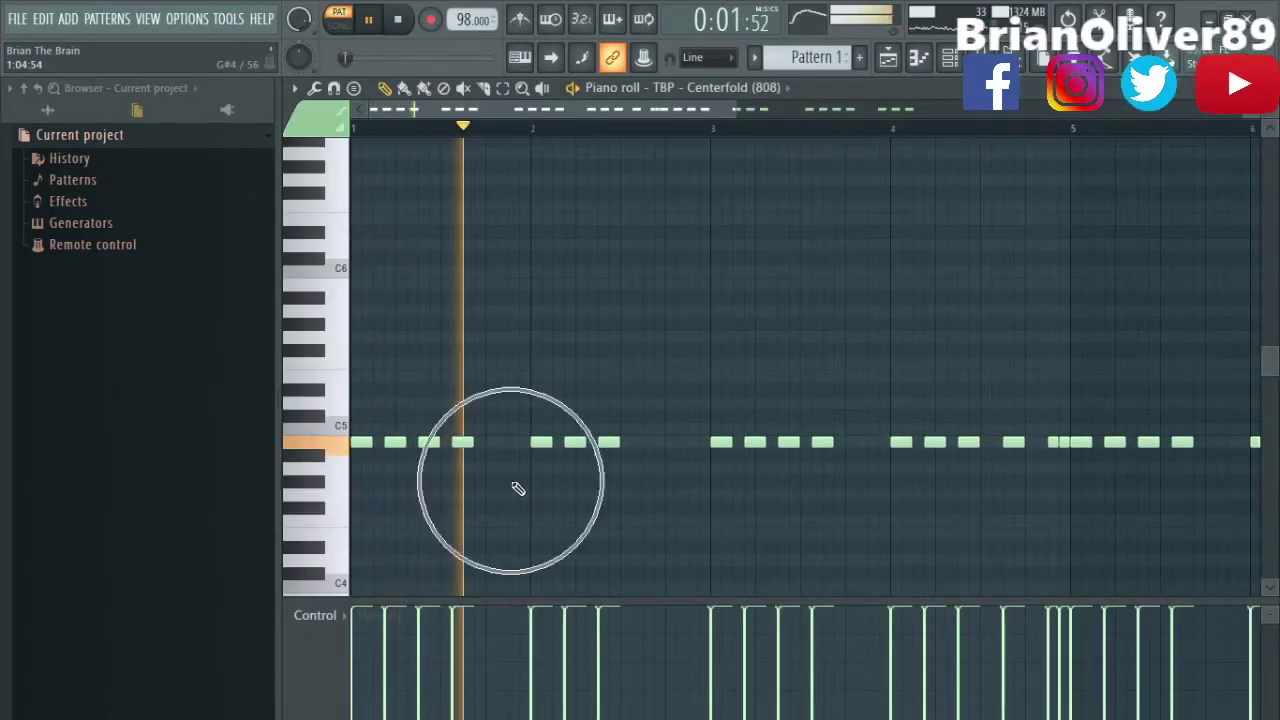
key("ctrl+Up")
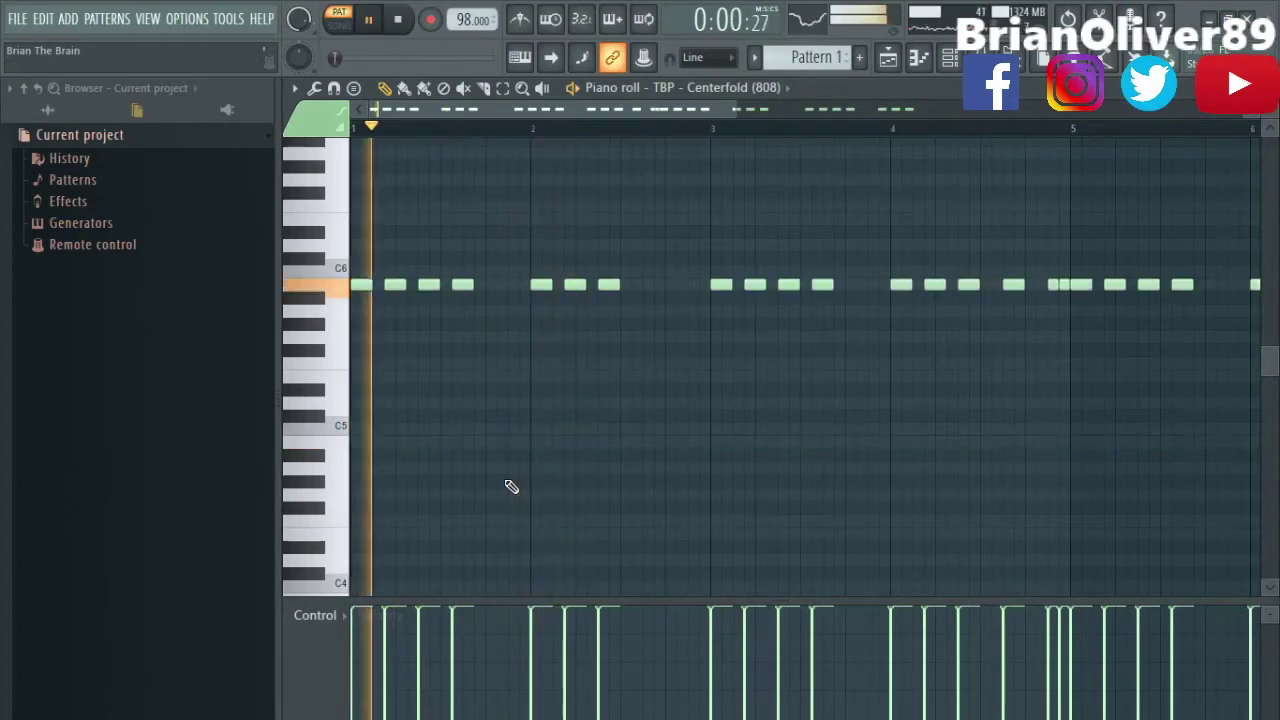
Raise the 808 notes in bars 2 and 3 by two semitones to C#6.
left_click_drag(514, 271, 659, 316)
key("shift+Up")
key("shift+Up")
left_click_drag(700, 226, 894, 346)
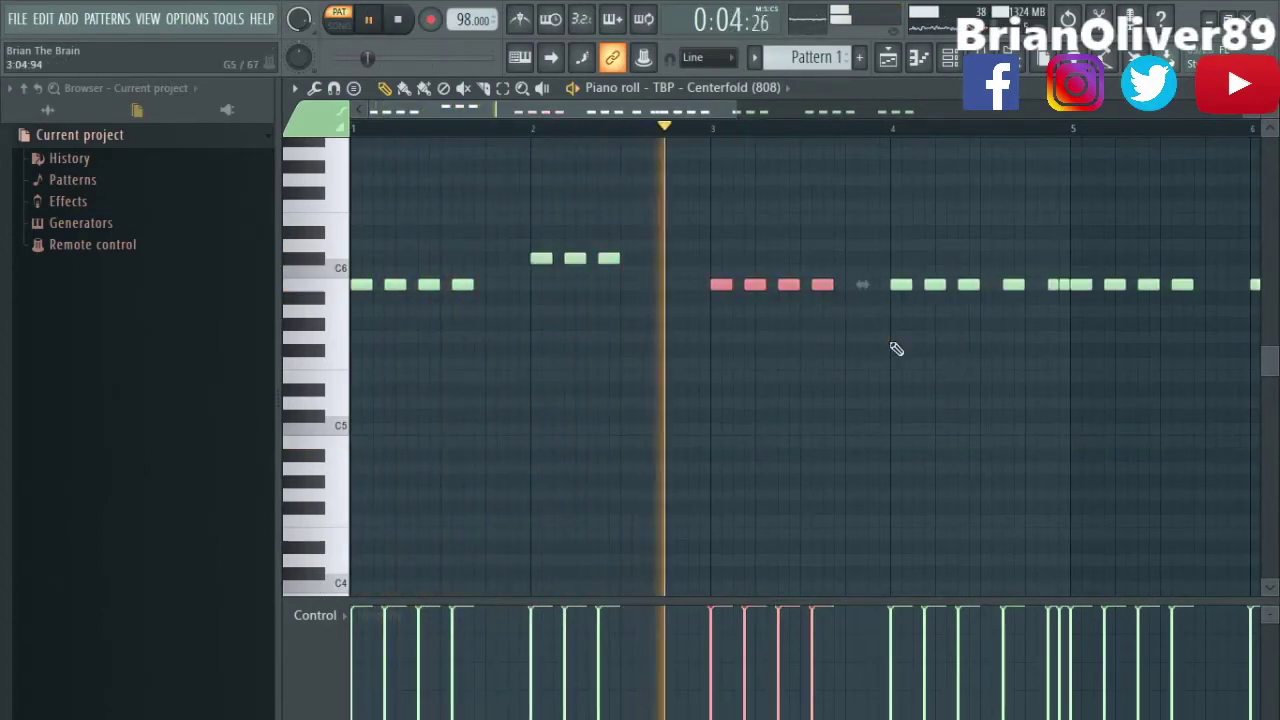
key("shift+Up")
key("shift+Up")
scroll(905, 355, "up", 3)
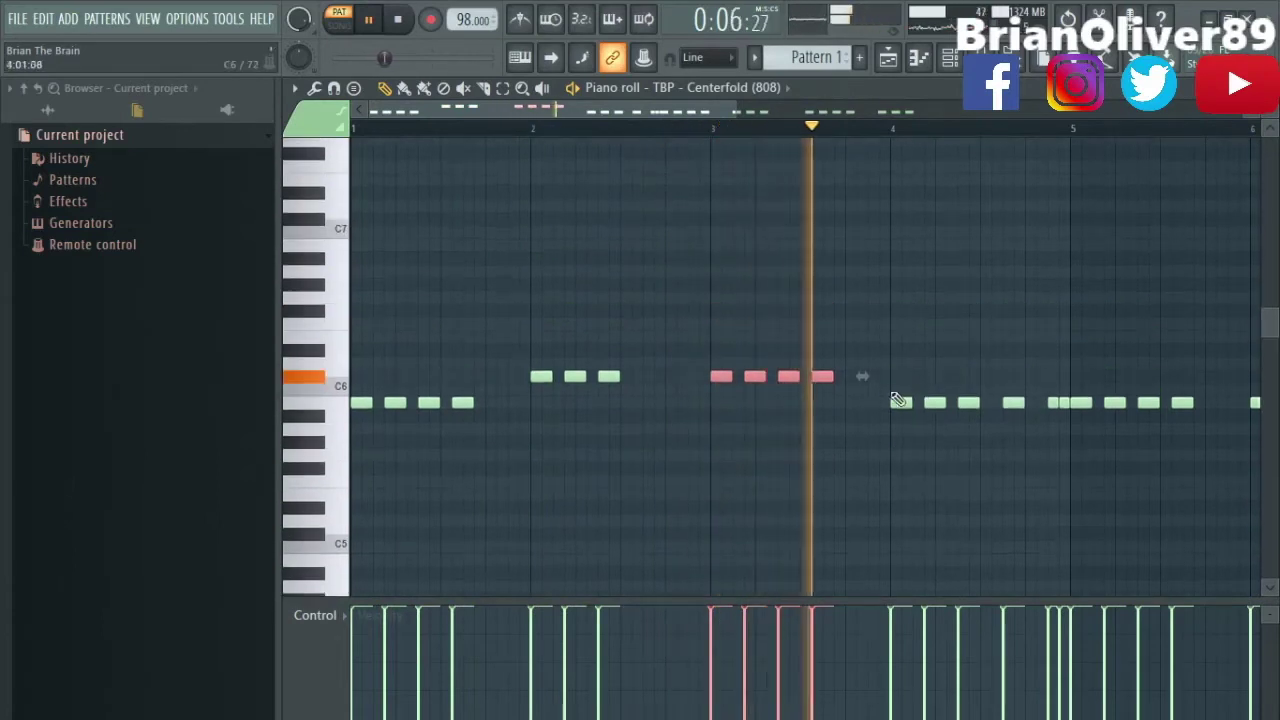
Raise the first four 808 notes of bar 4 by four semitones to D#6.
left_click_drag(894, 346, 1034, 429)
key("shift+Up")
key("shift+Up")
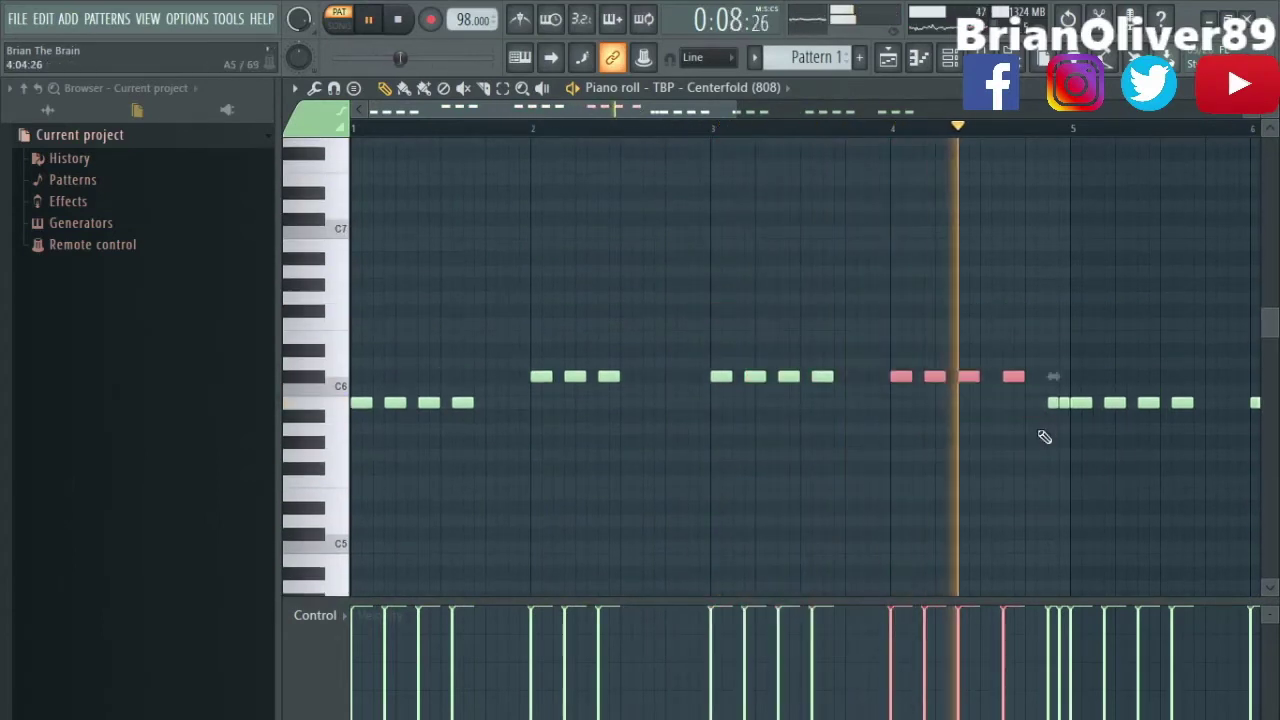
key("shift+Up")
key("shift+Up")
Lower the fourth 808 note of bar 4 to C#6 and raise the two short notes ending the bar to D#6.
left_click_drag(1009, 306, 1000, 378)
key("shift+Down")
key("shift+Down")
left_click(1066, 400)
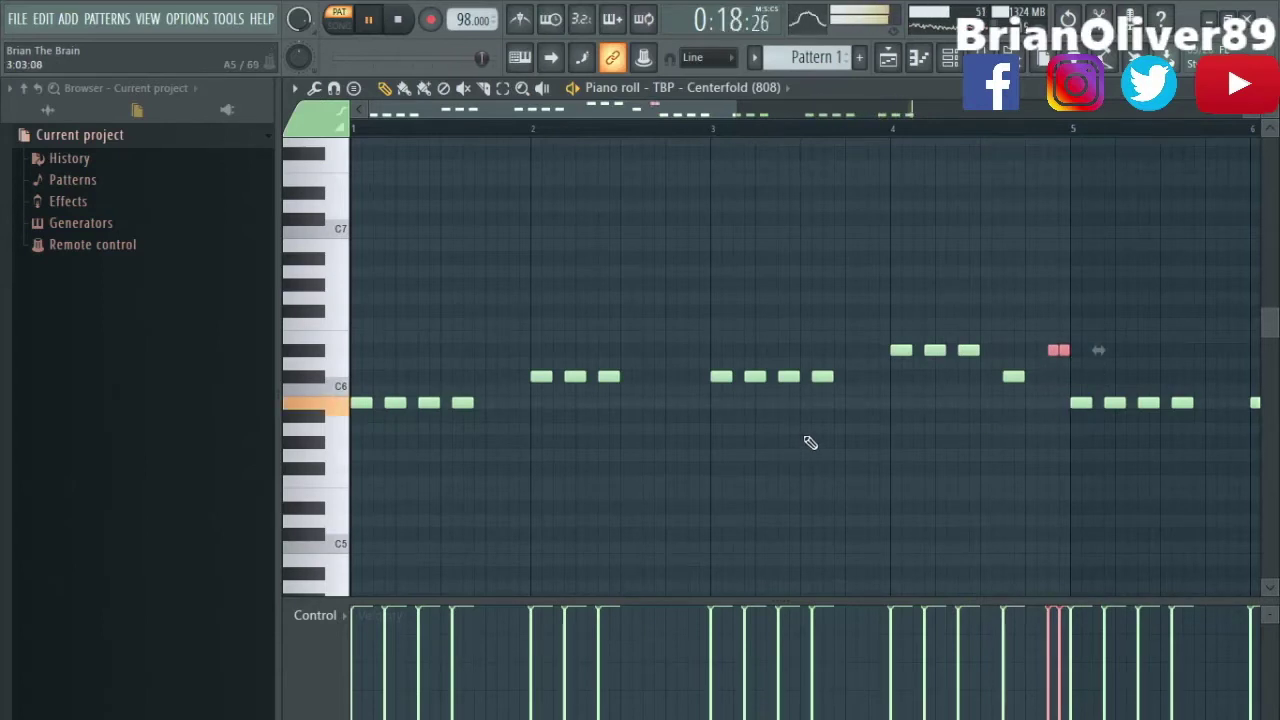
Replace the 808 notes in bars 5 to 8 with a duplicate of the bars 1 to 4 phrase.
scroll(814, 445, "down", 2)
left_click_drag(1111, 346, 746, 466)
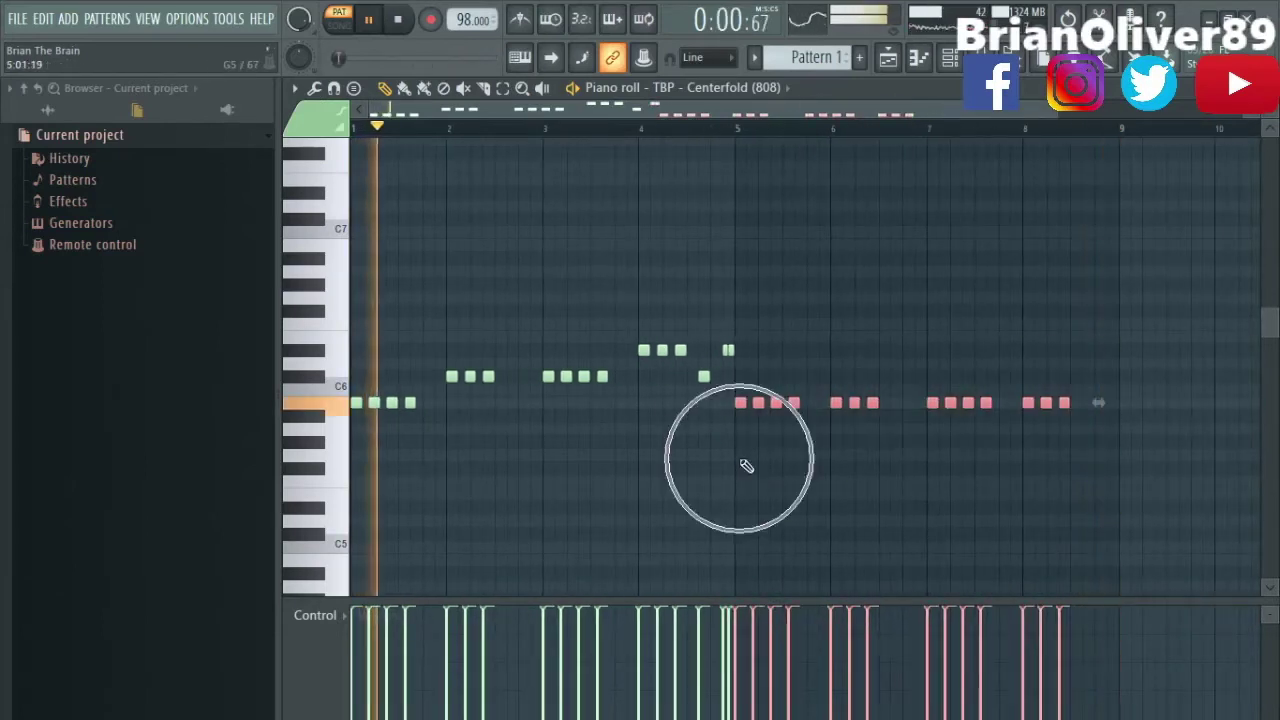
key("Delete")
key("ctrl+b")
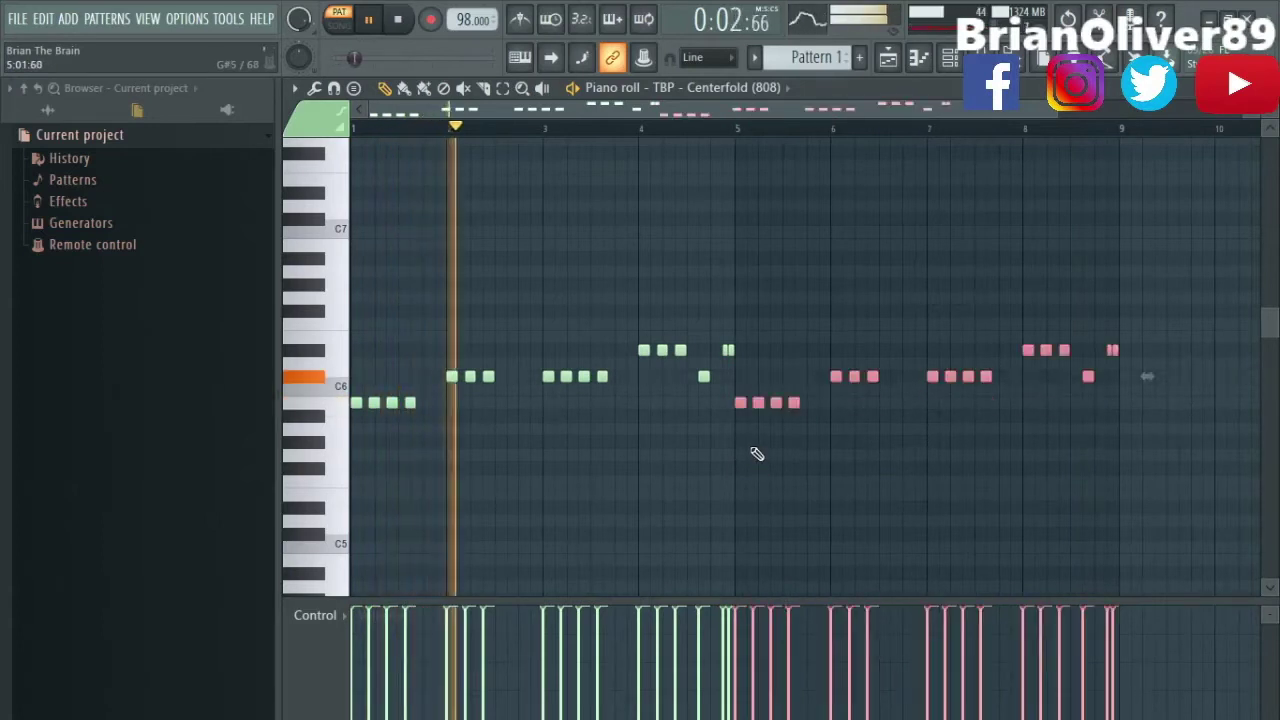
Transpose all the 808 notes down one octave and extend each to the next with Quick legato.
key("ctrl+d")
key("ctrl+Down")
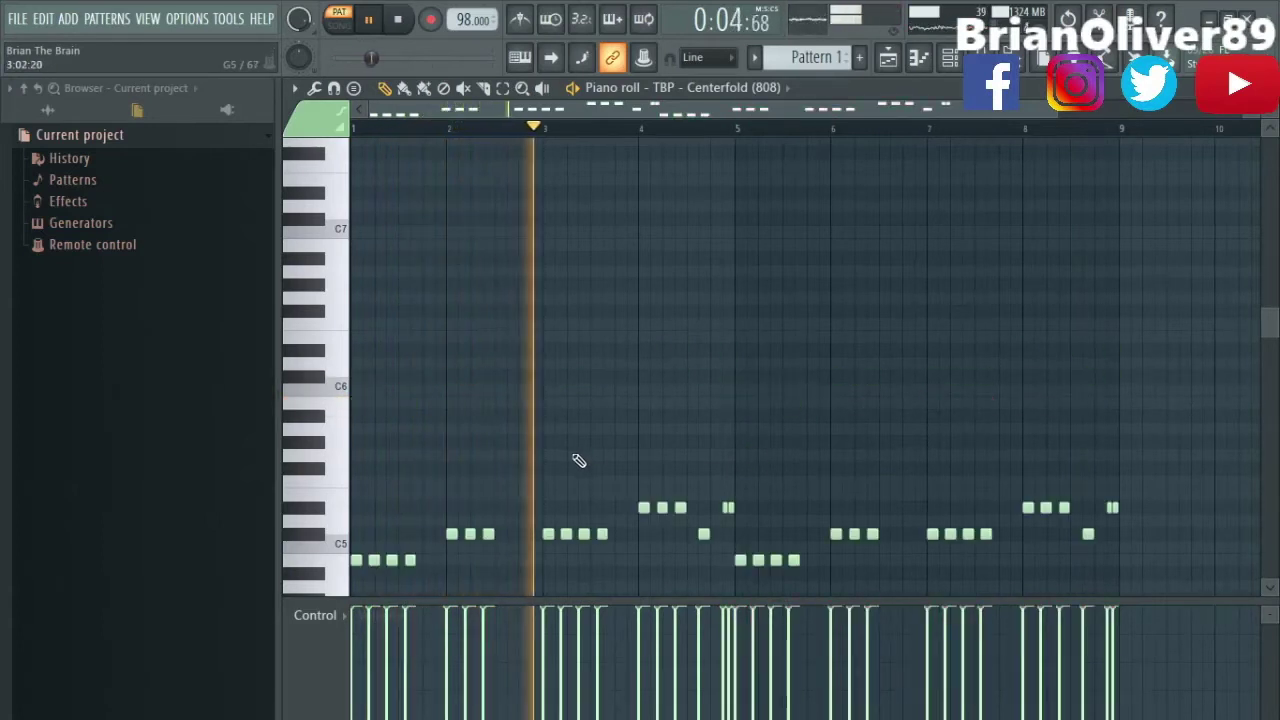
key("ctrl+l")
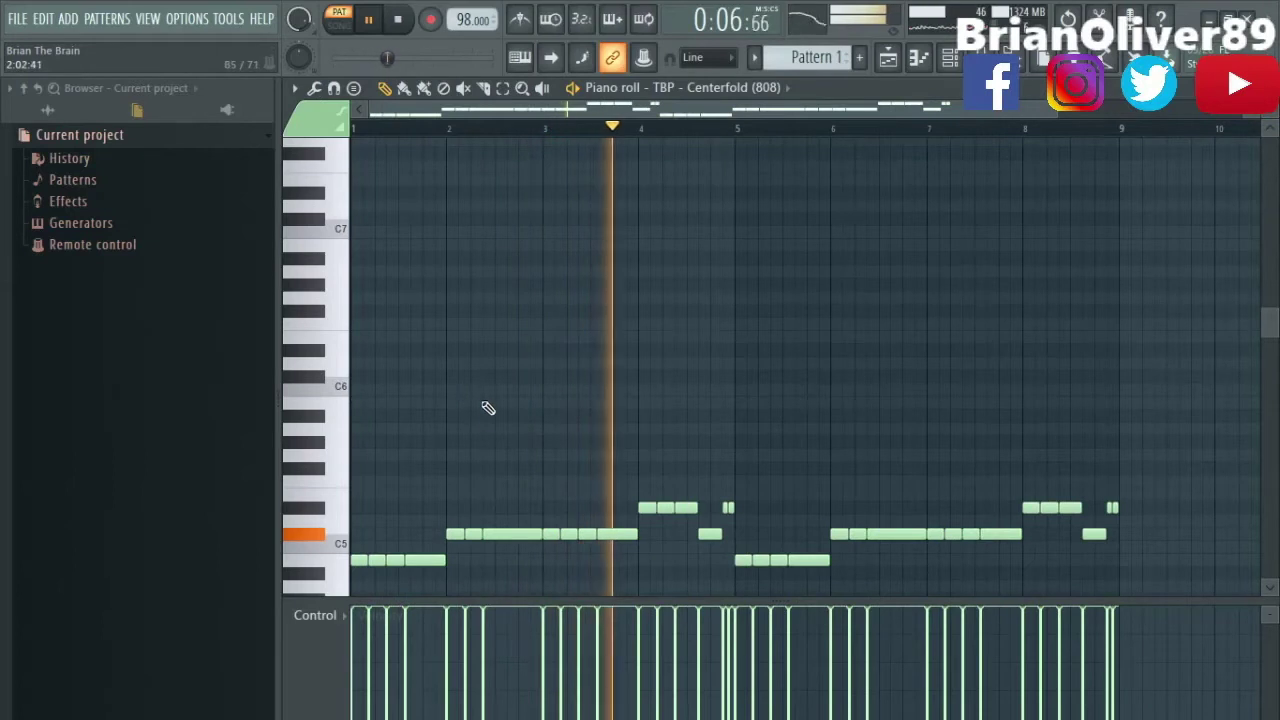
Raise the third 808 note of bar 7 by one octave to C#6.
scroll(709, 440, "up", 2)
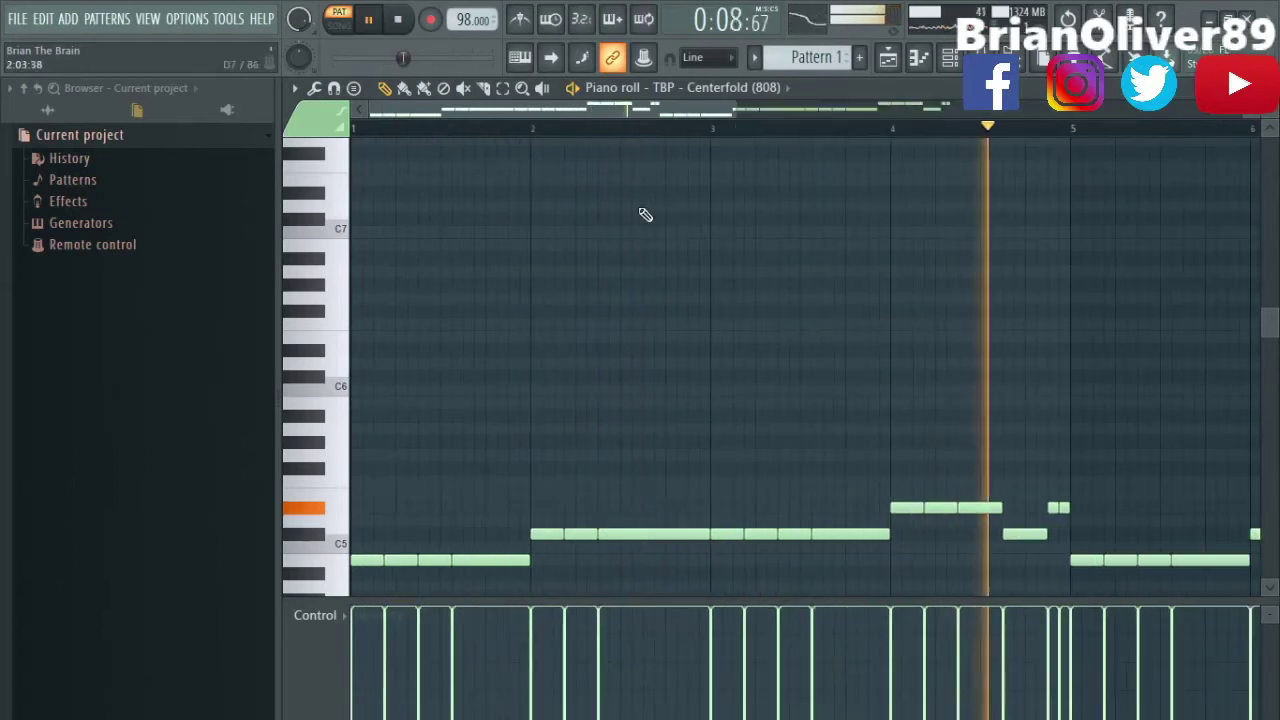
left_click_drag(722, 490, 769, 512)
key("ctrl+Up")
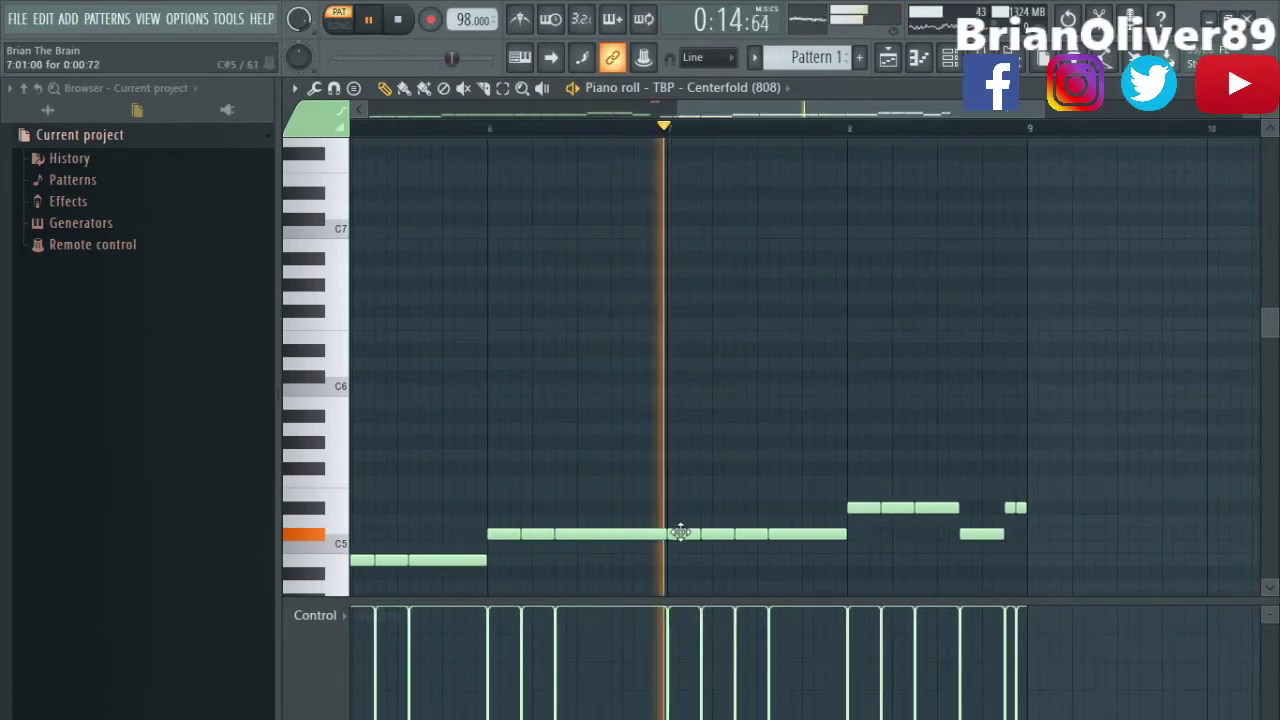
left_click(750, 532, "ctrl")
key("ctrl+Up")
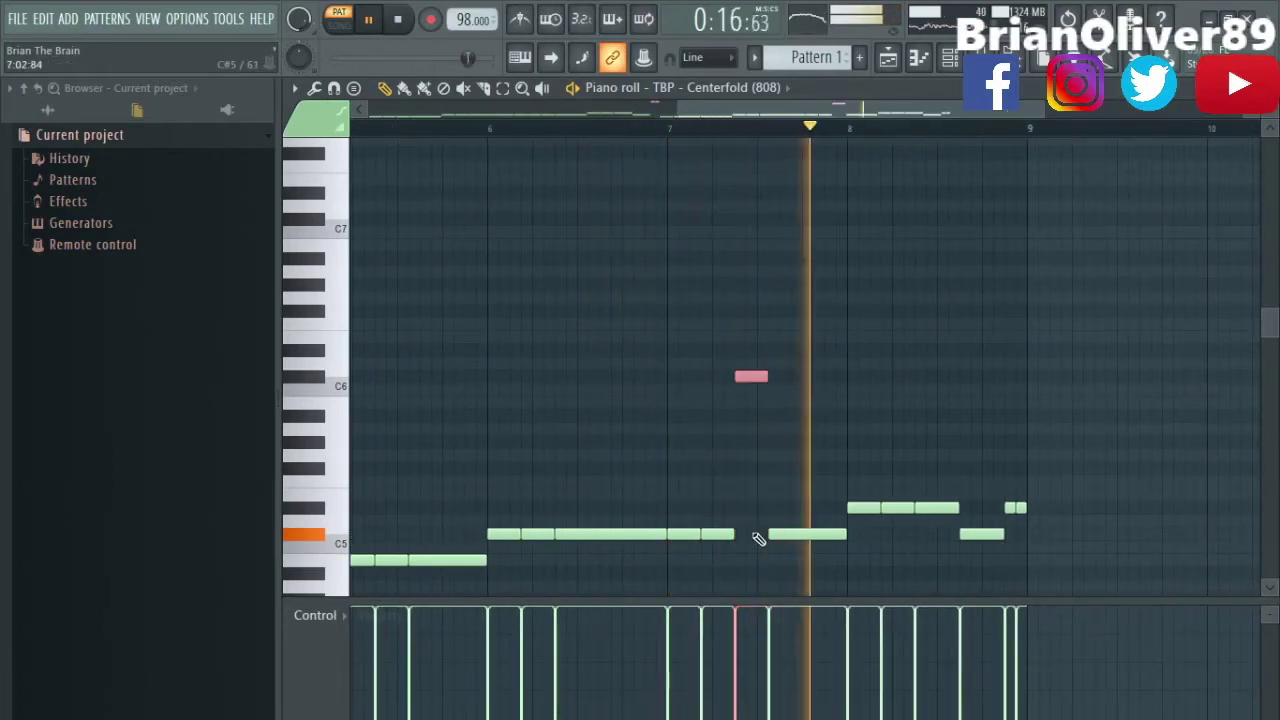
Raise the first three 808 notes of bar 8 to F#5 and its two short closing notes to D#7.
key("space")
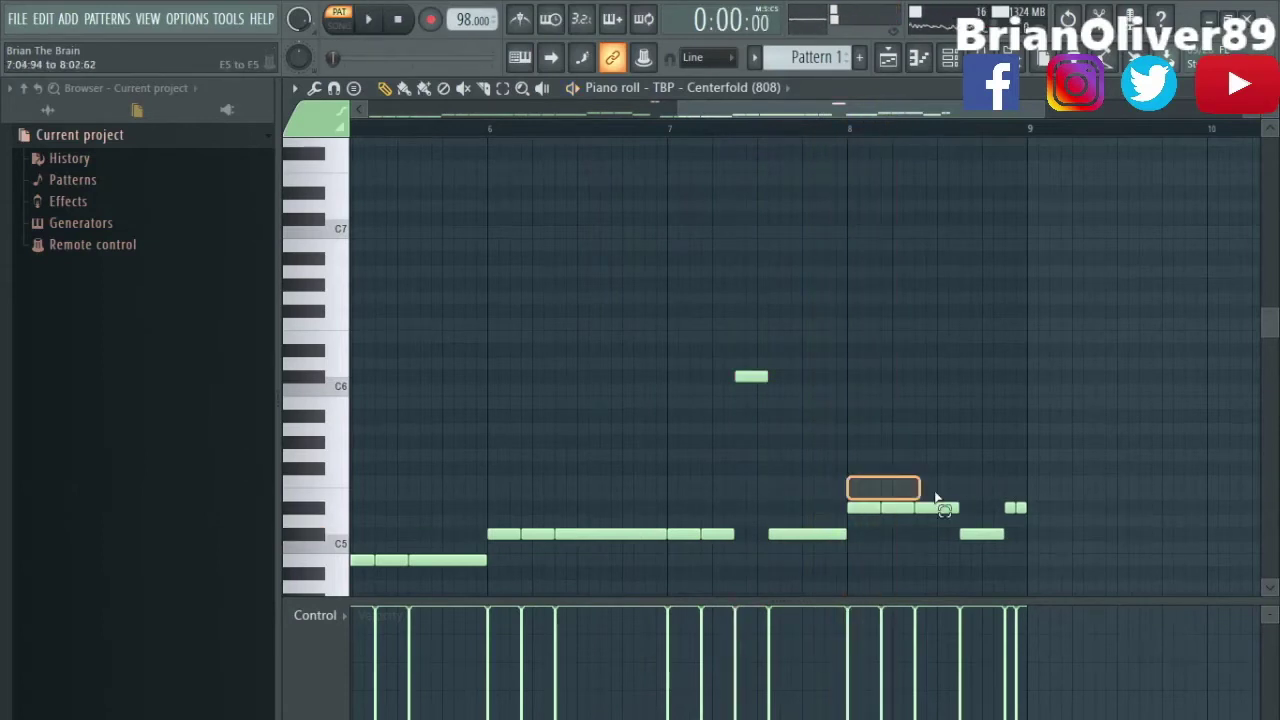
left_click_drag(975, 508, 980, 512)
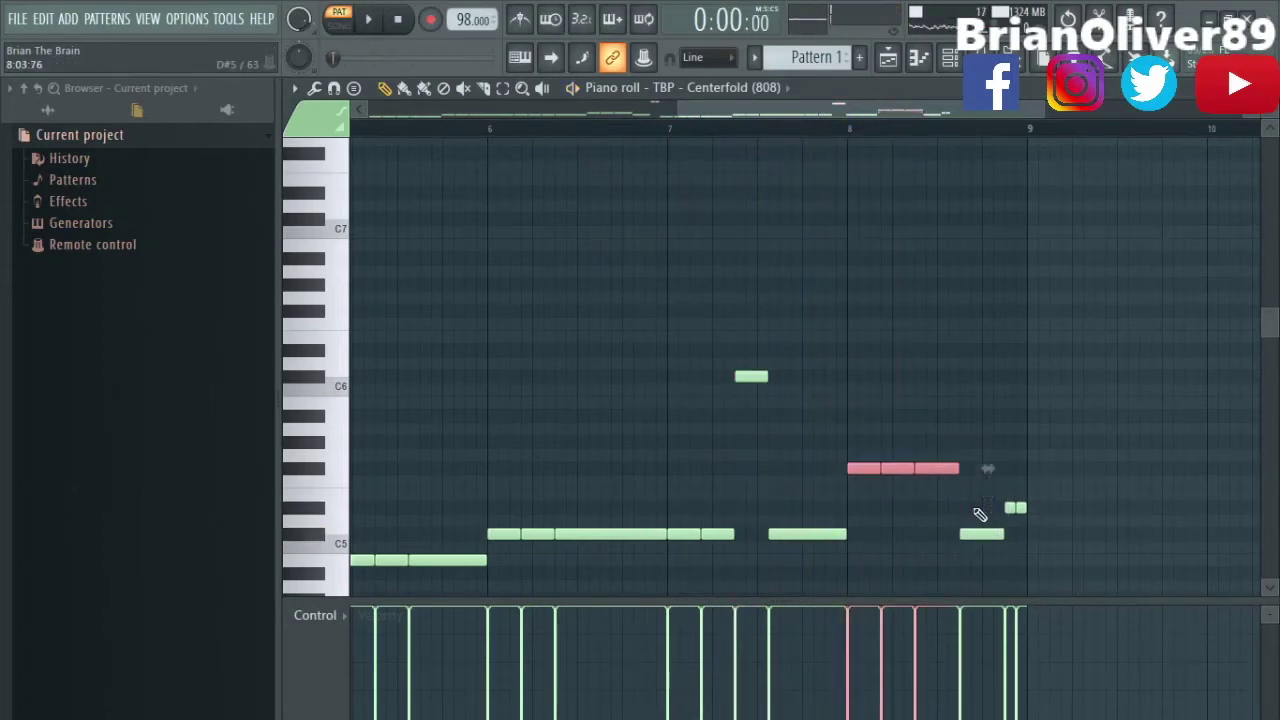
left_click(956, 514)
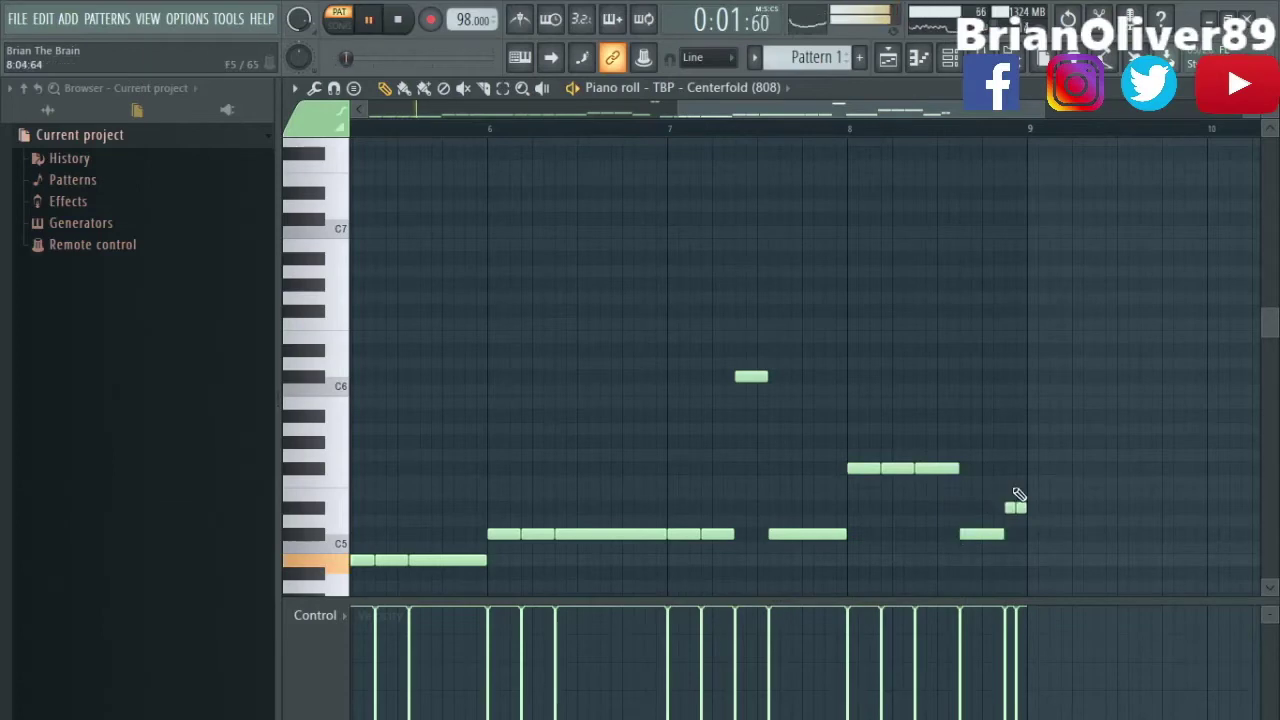
left_click_drag(1028, 508, 1032, 513)
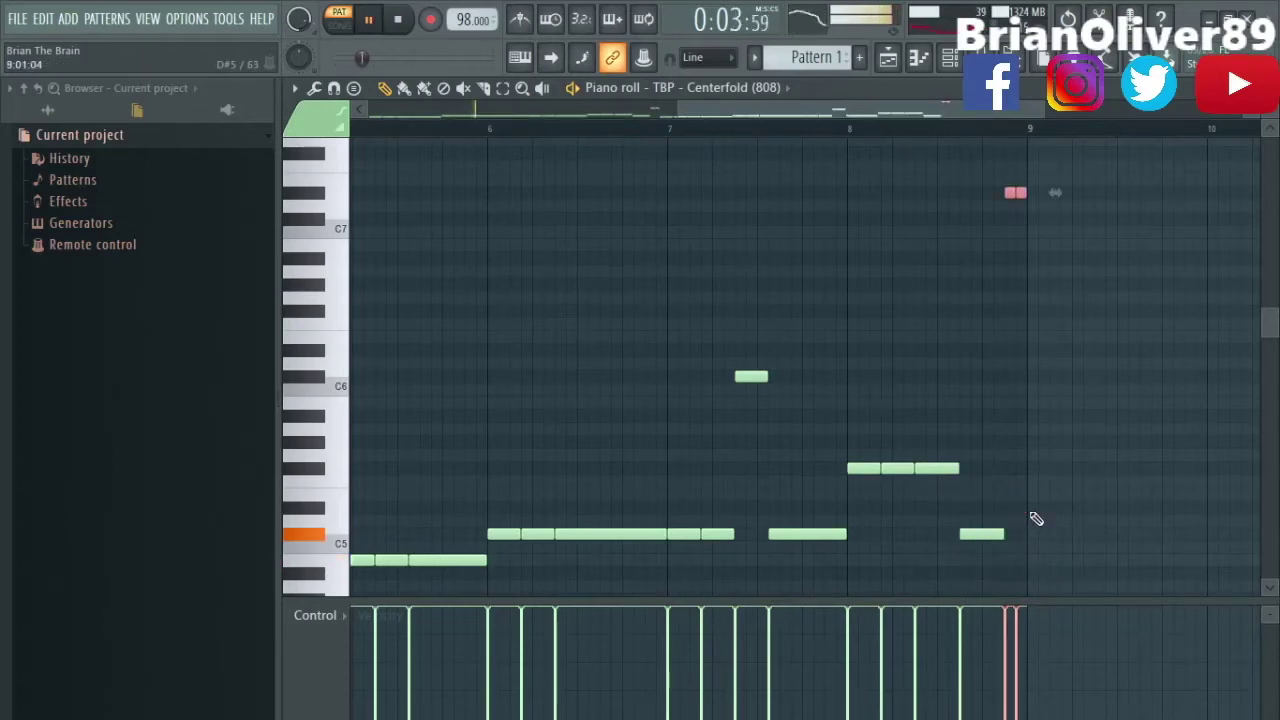
key("Escape")
Enable Porta in the TBP - Centerfold (808) channel's polyphony settings and set the slide time to 0:15.
left_click(432, 505)
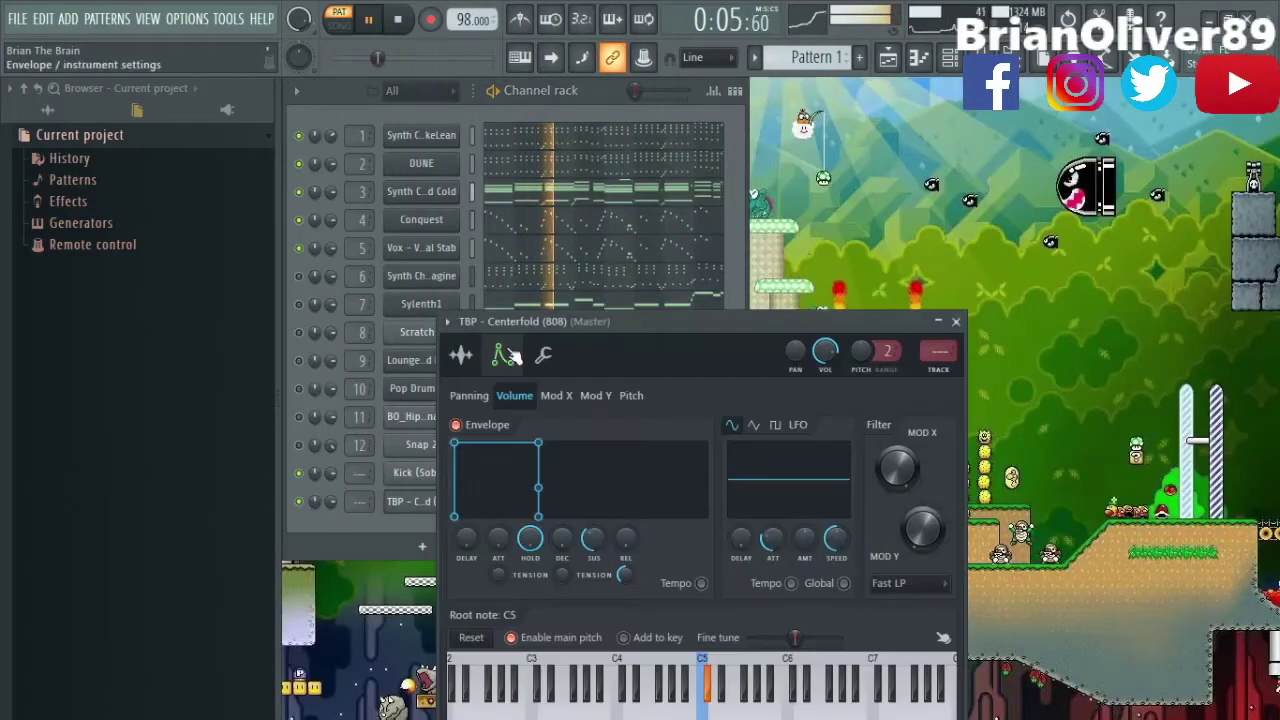
left_click(543, 356)
left_click(632, 463)
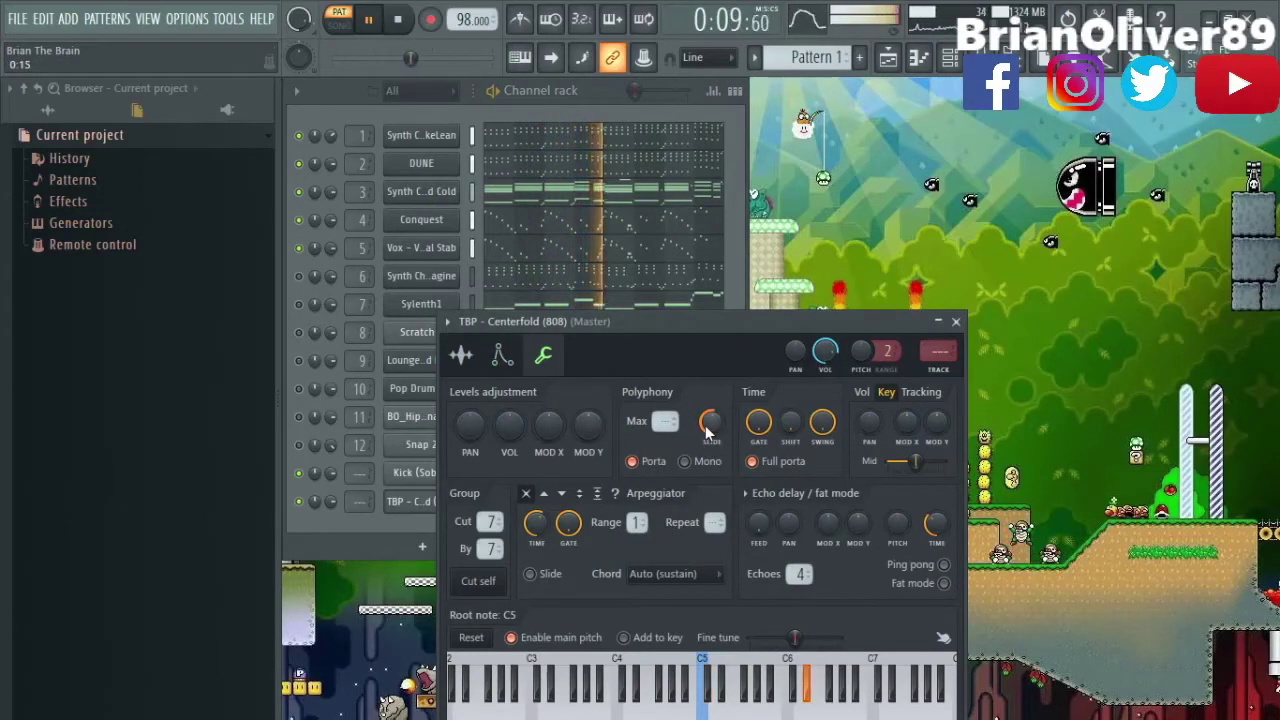
left_click(956, 321)
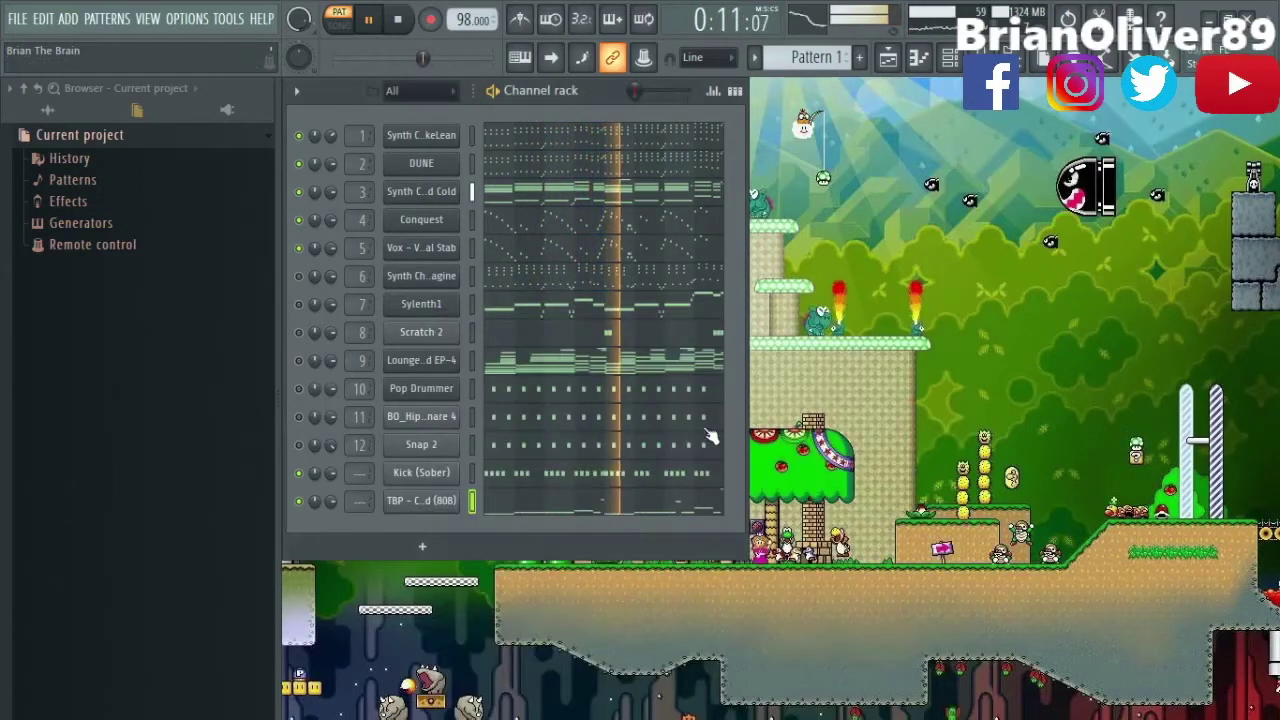
Delete the Kick (Sober) and TBP - Centerfold (808) channels from the channel rack.
left_click(542, 507)
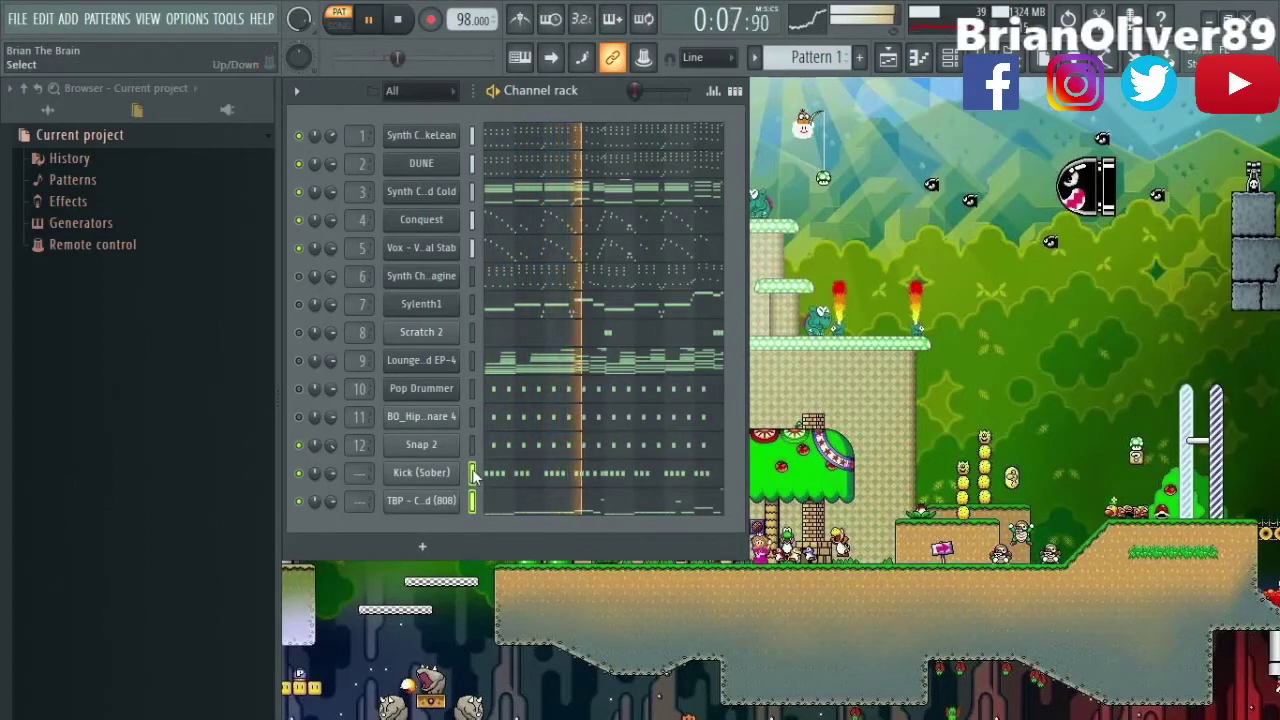
left_click_drag(473, 478, 469, 508)
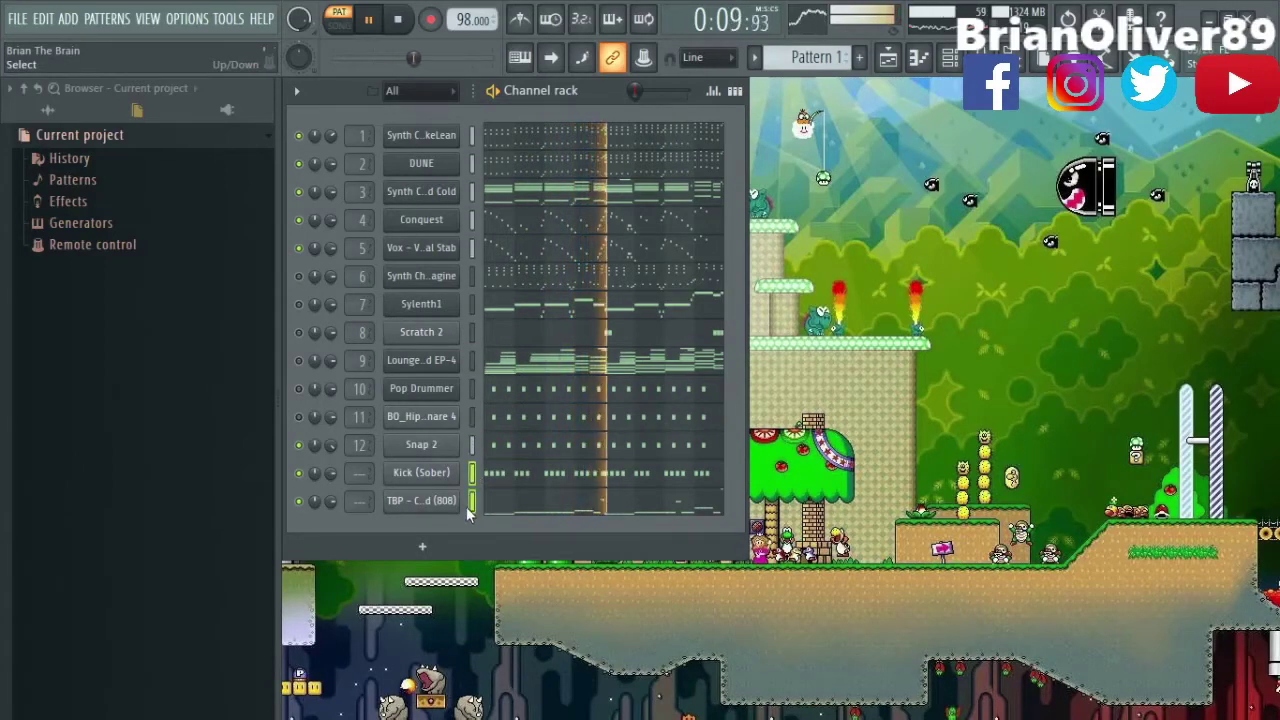
key("alt+Delete")
key("Return")
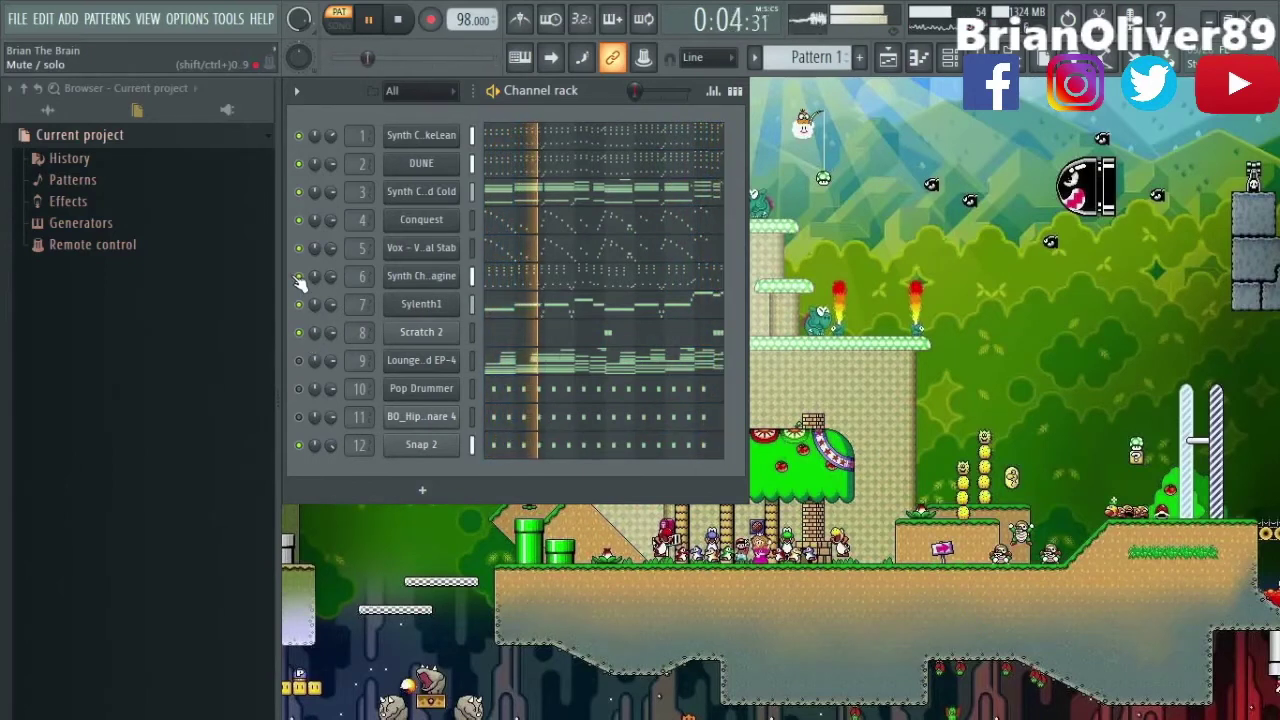
Raise the Vox - Vocal Stab mixer track's volume fader to the same height as the DUNE fader.
key("Up")
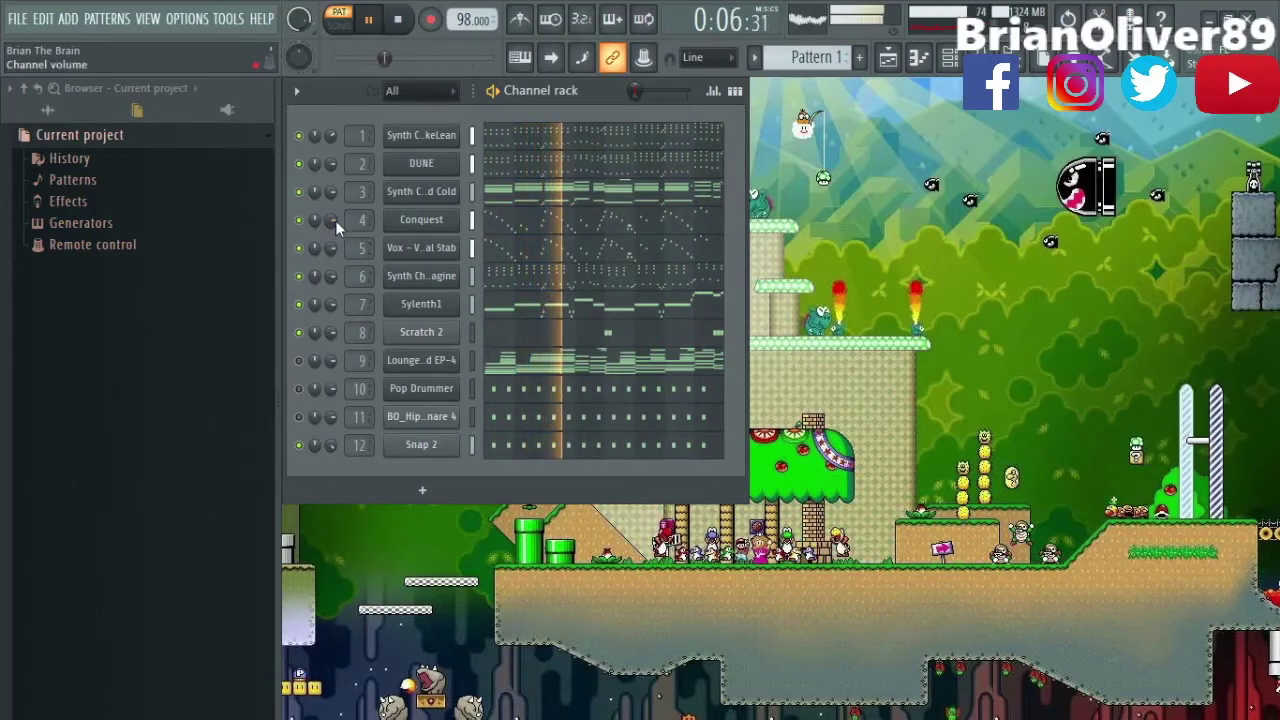
key("F9")
left_click(415, 208)
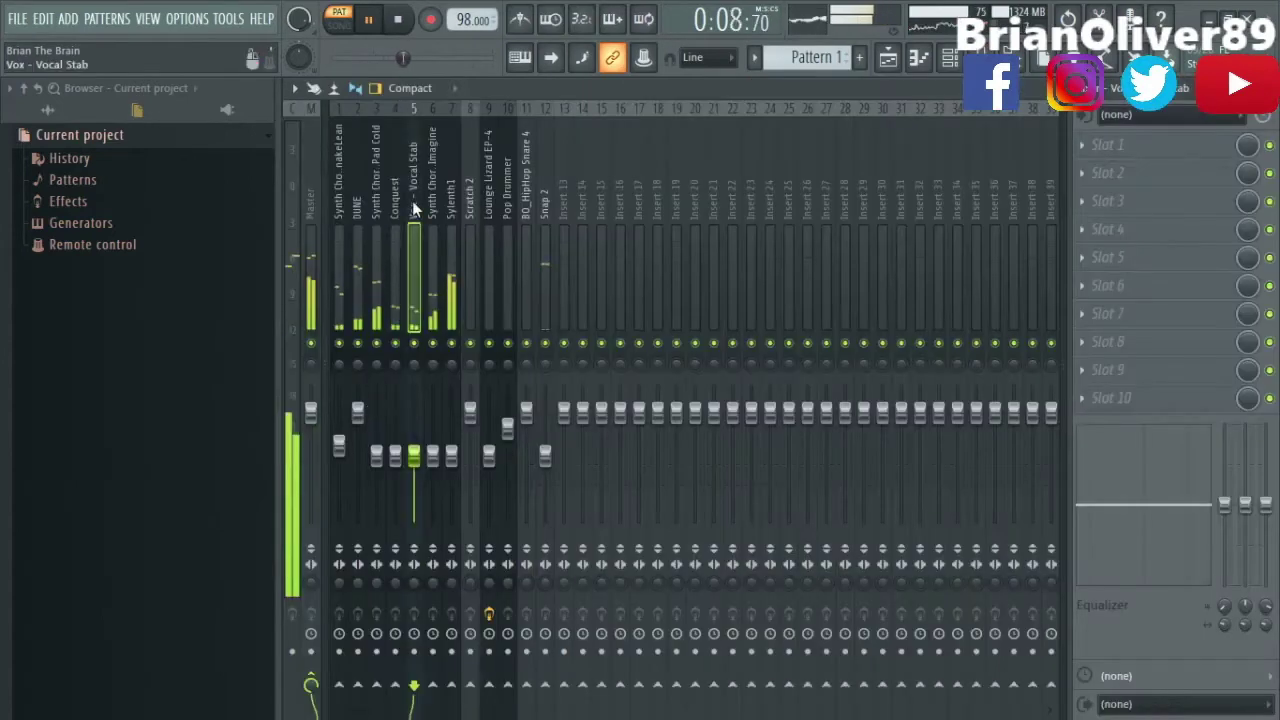
left_click_drag(419, 463, 416, 412)
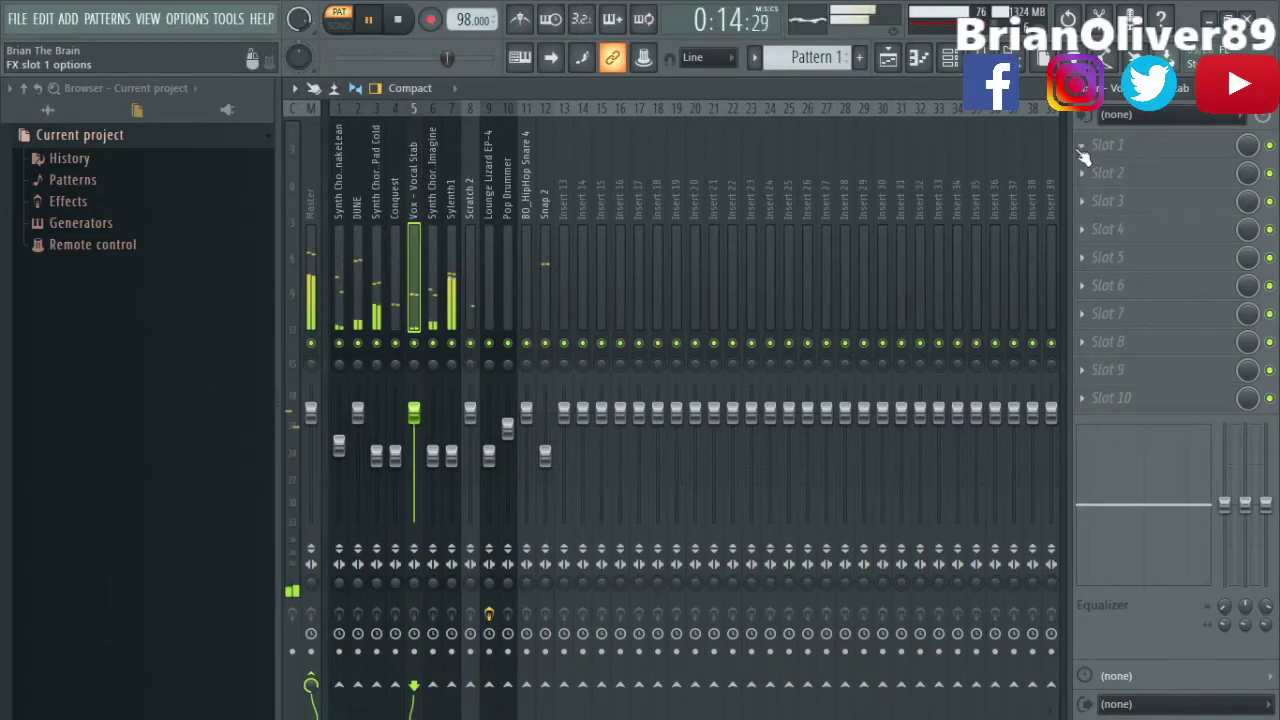
Open the Conquest synth's FX page and turn the F1 row's FX amount in the matrix to -100%.
key("F9")
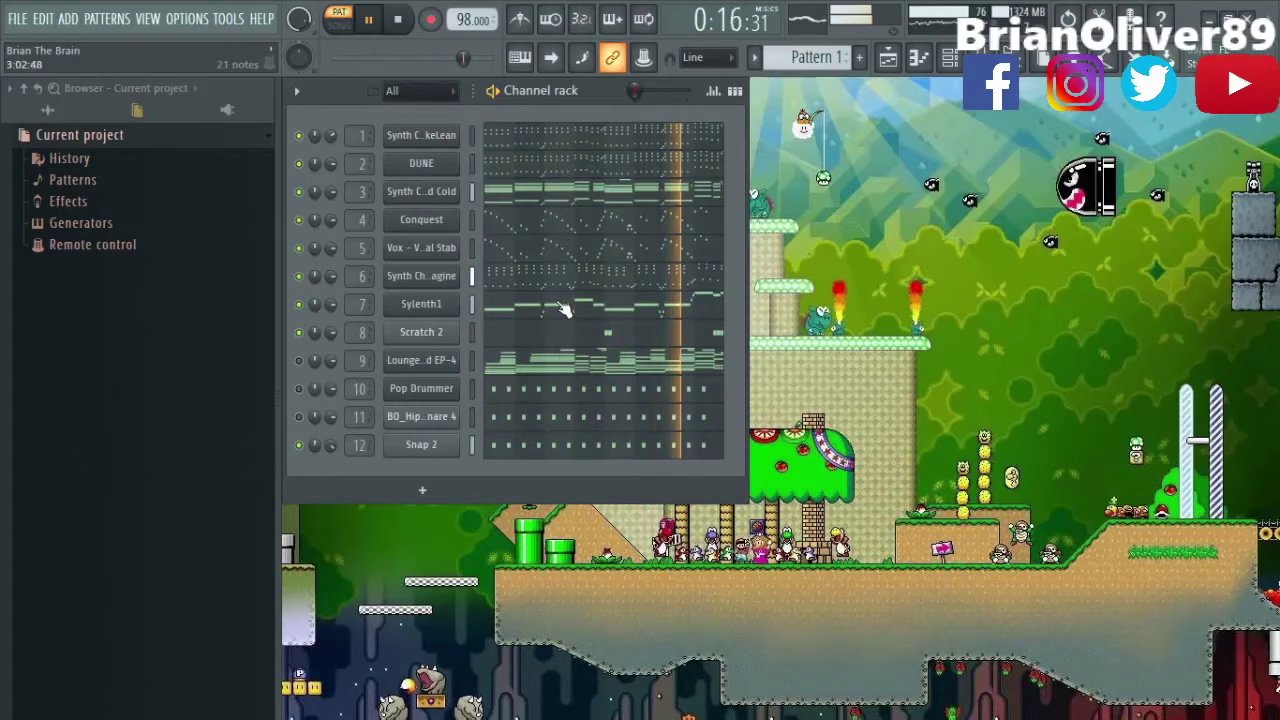
key("F9")
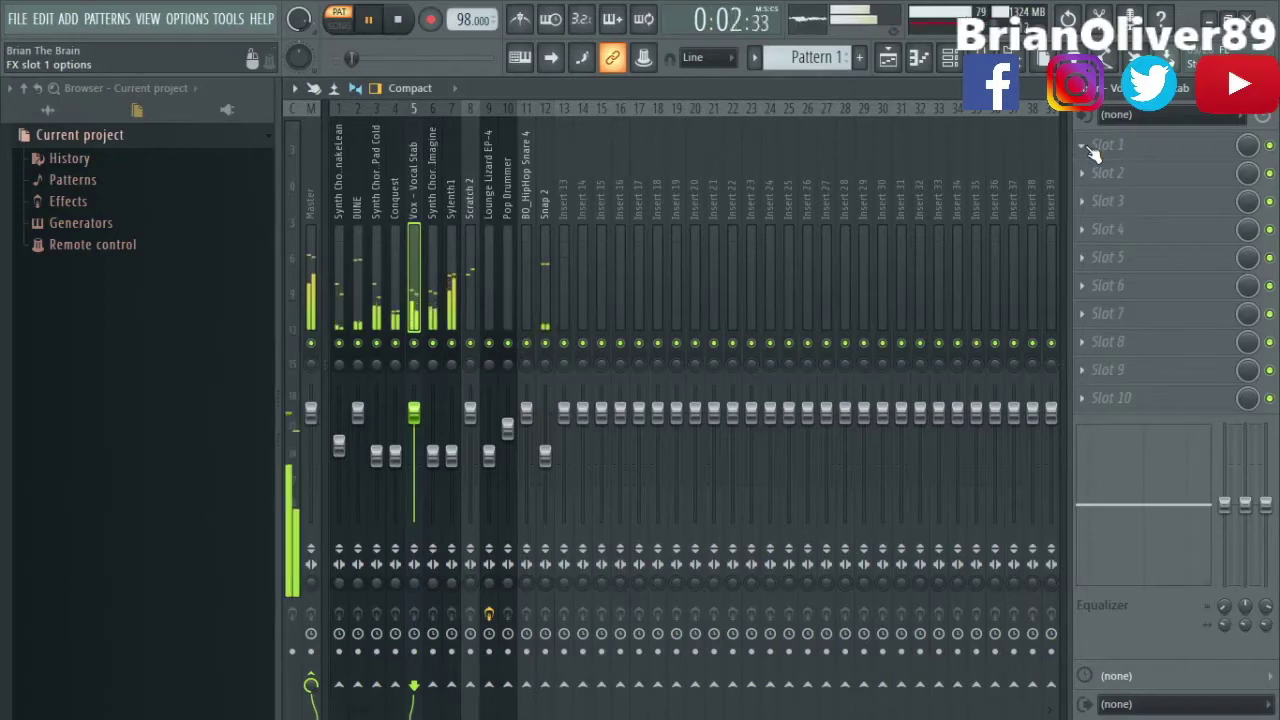
key("F9")
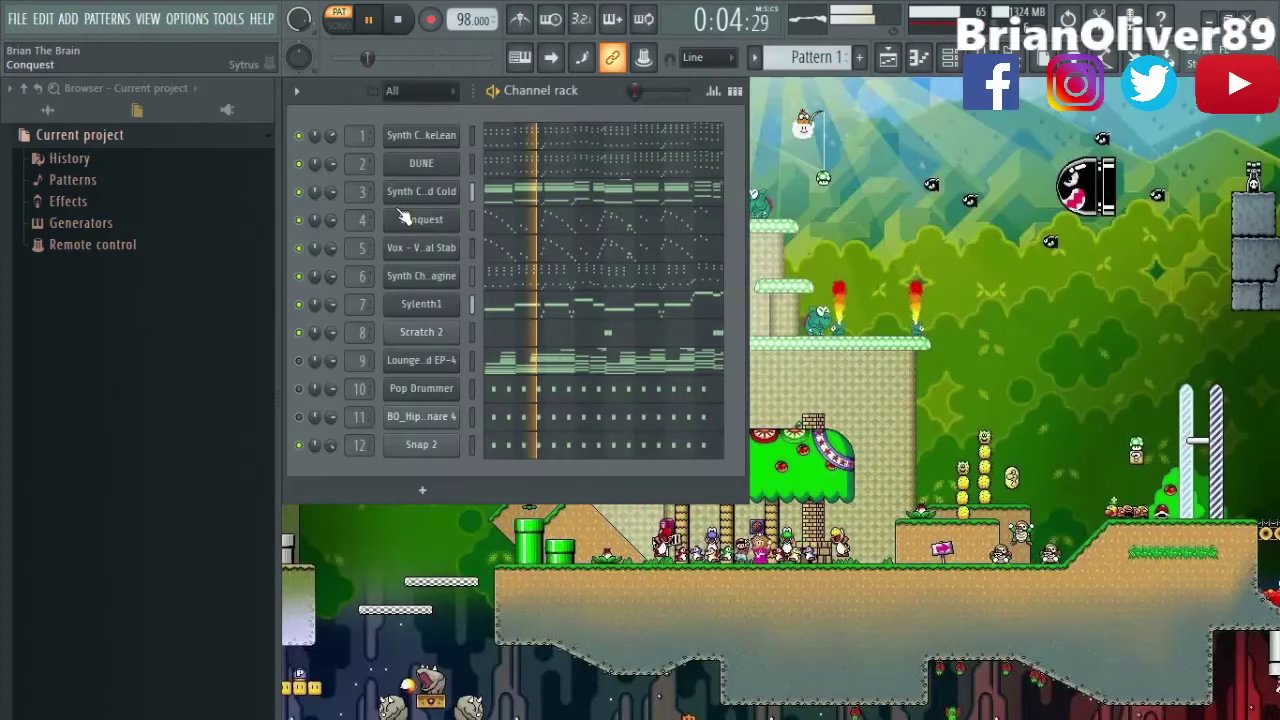
left_click(406, 214)
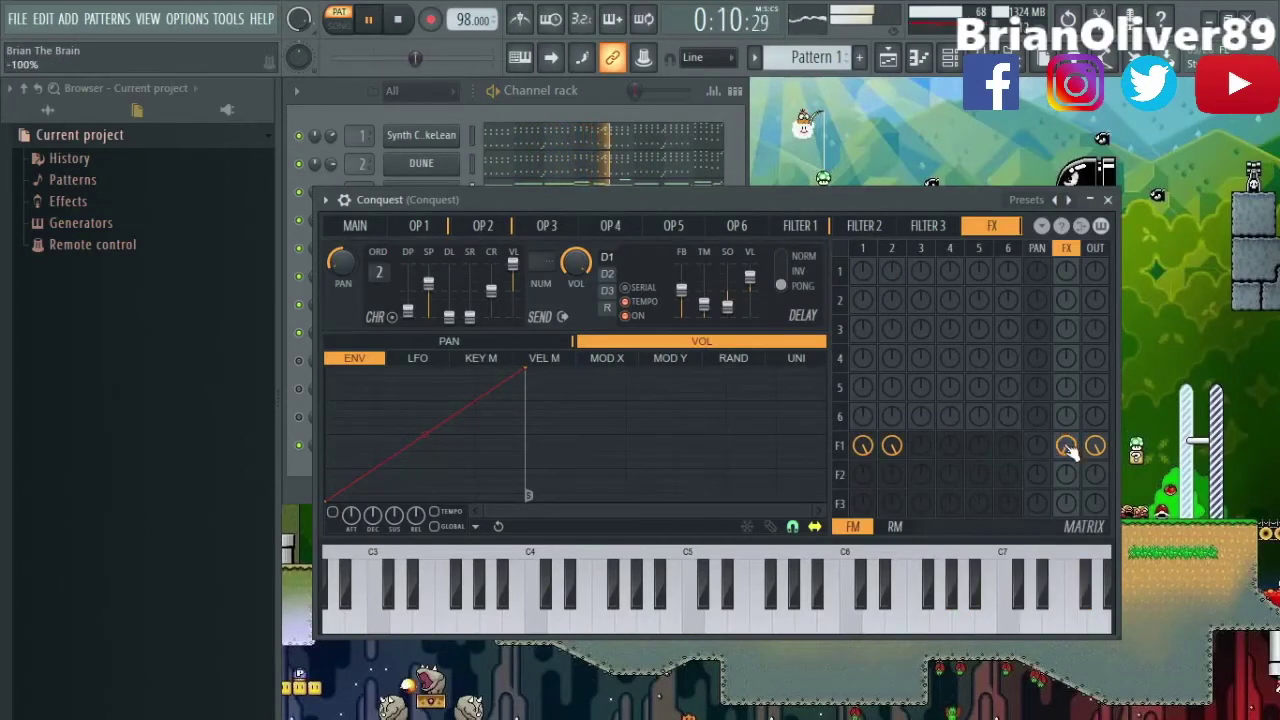
left_click(1107, 202)
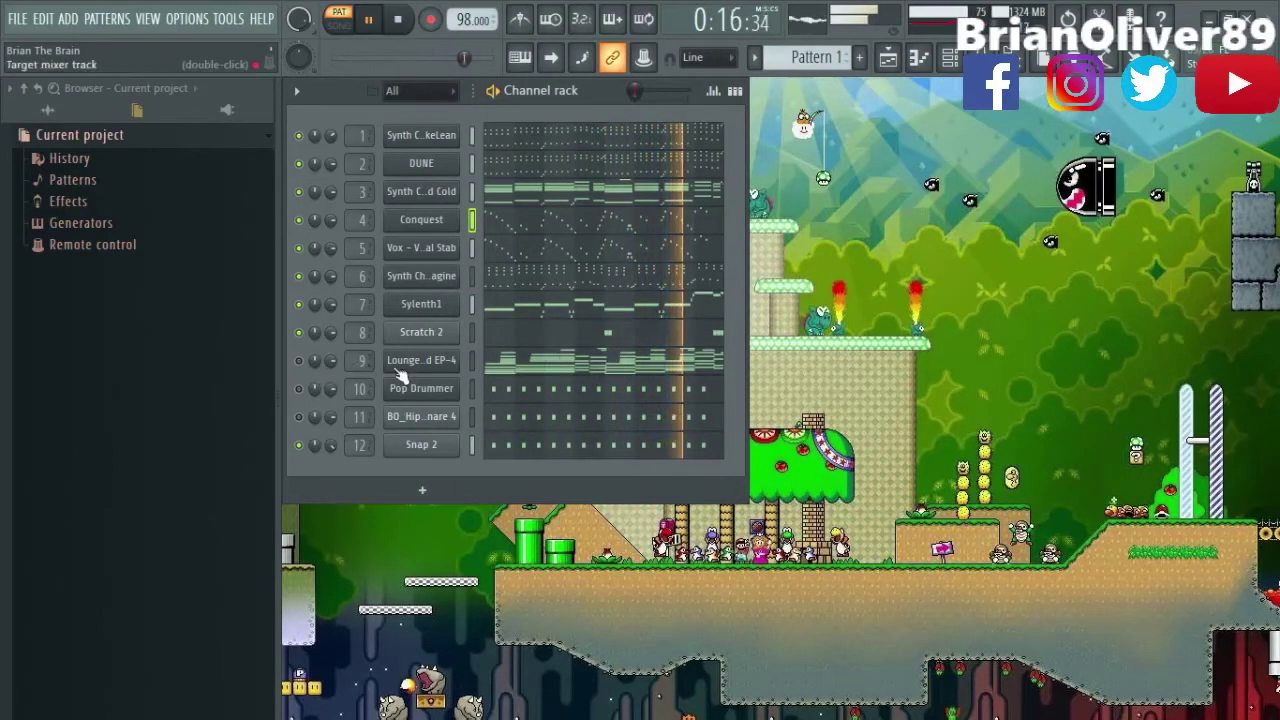
Set the Synth Chords - Pad Cold mixer track's volume to 55% (-11.2 dB) and adjust its stereo separation.
key("F9")
key("F9")
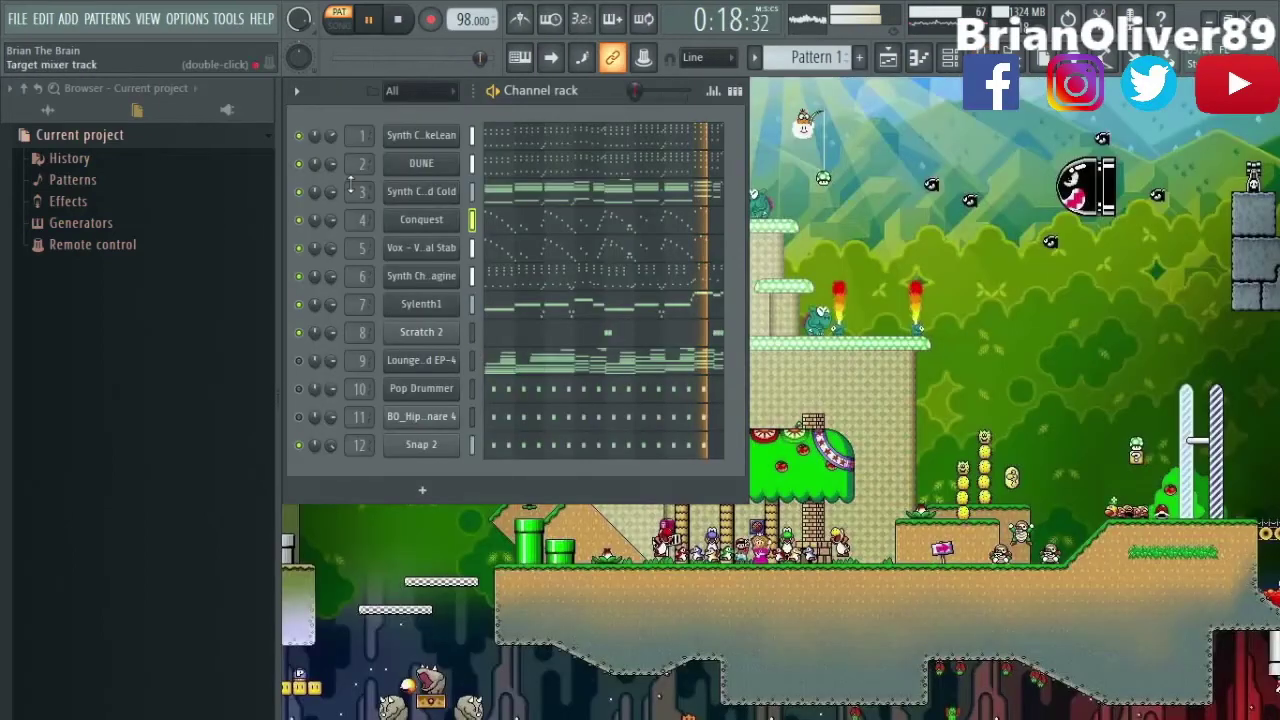
key("F9")
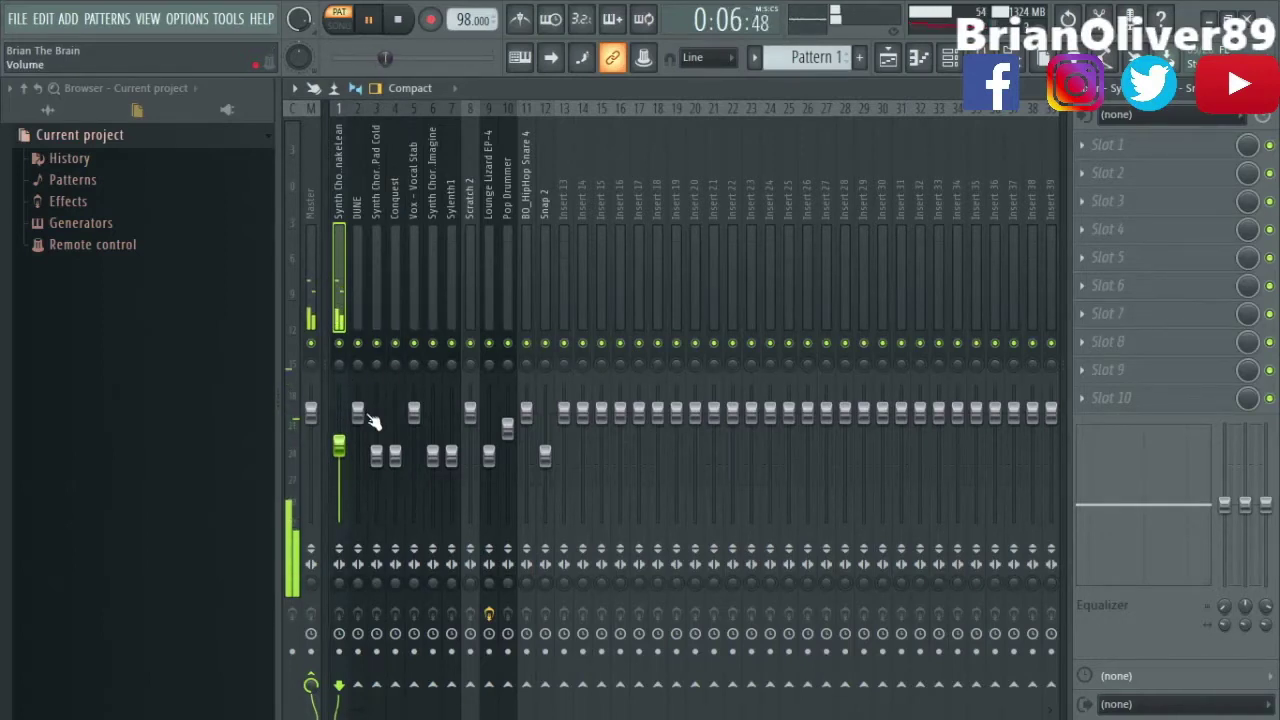
key("F6")
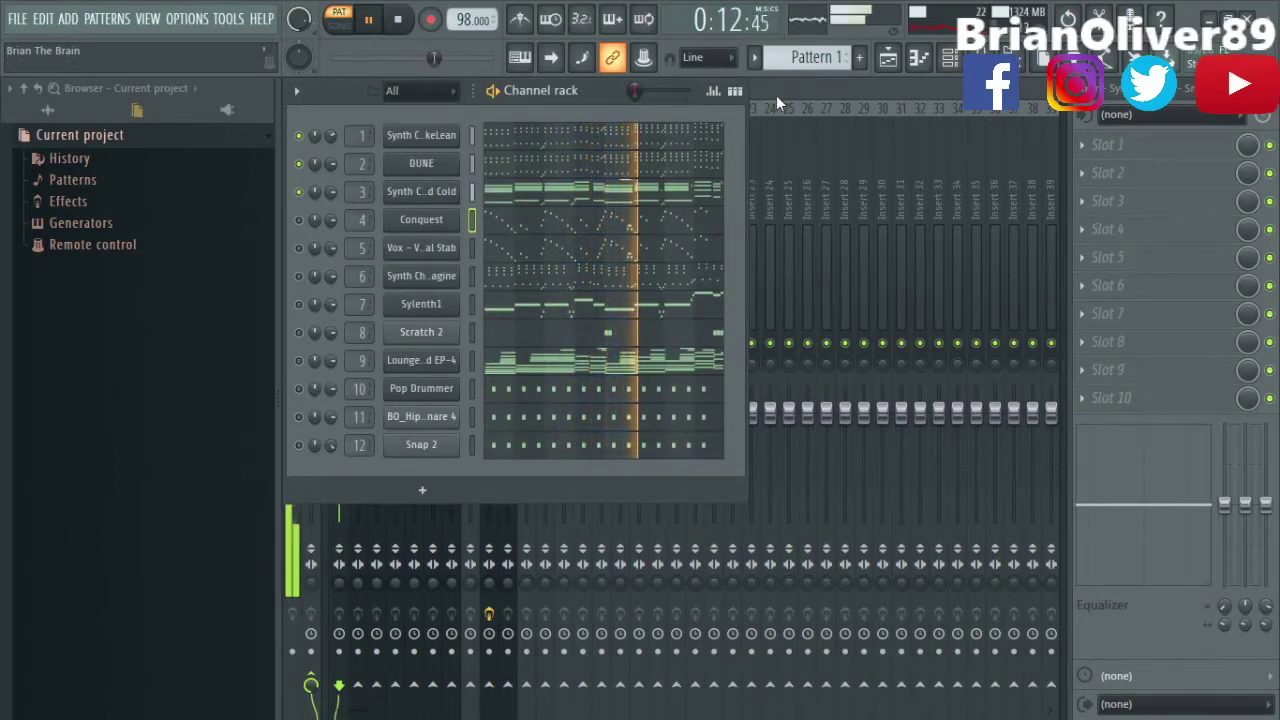
key("F6")
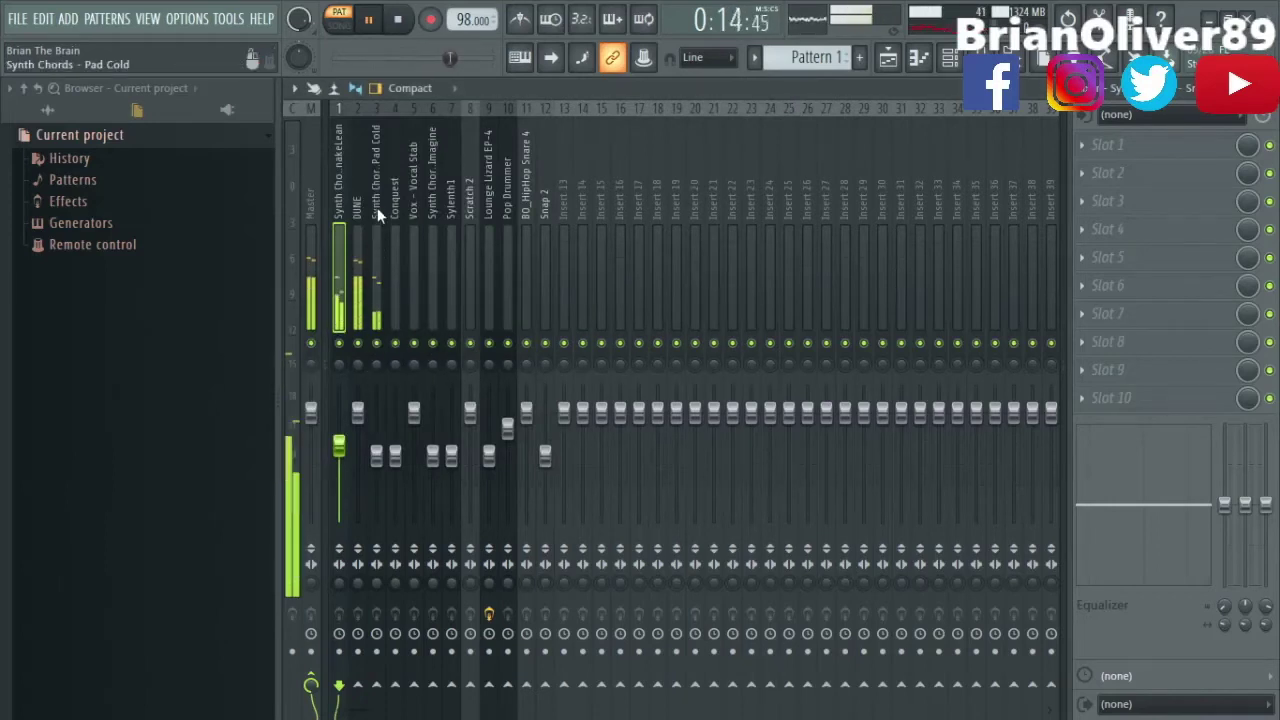
left_click(384, 462)
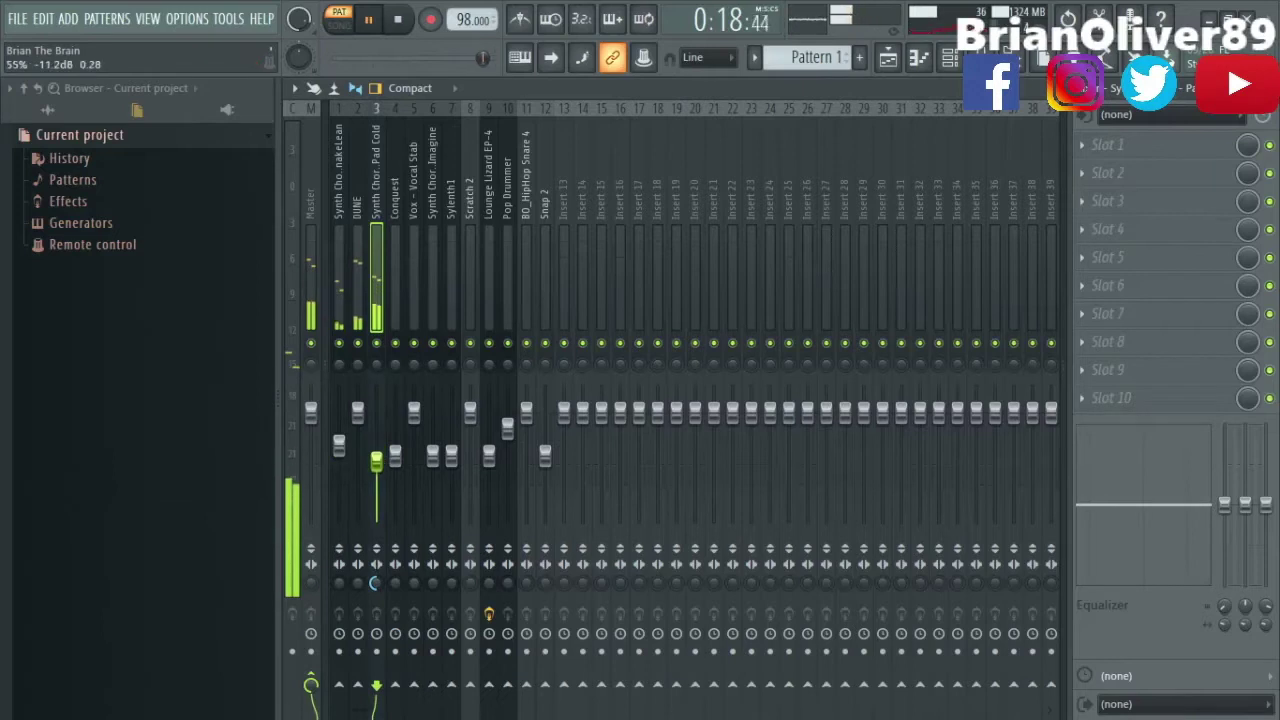
Select the Master mixer track and unmute the Conquest and Vox - Vocal Stab channels to check their levels.
left_click(306, 188)
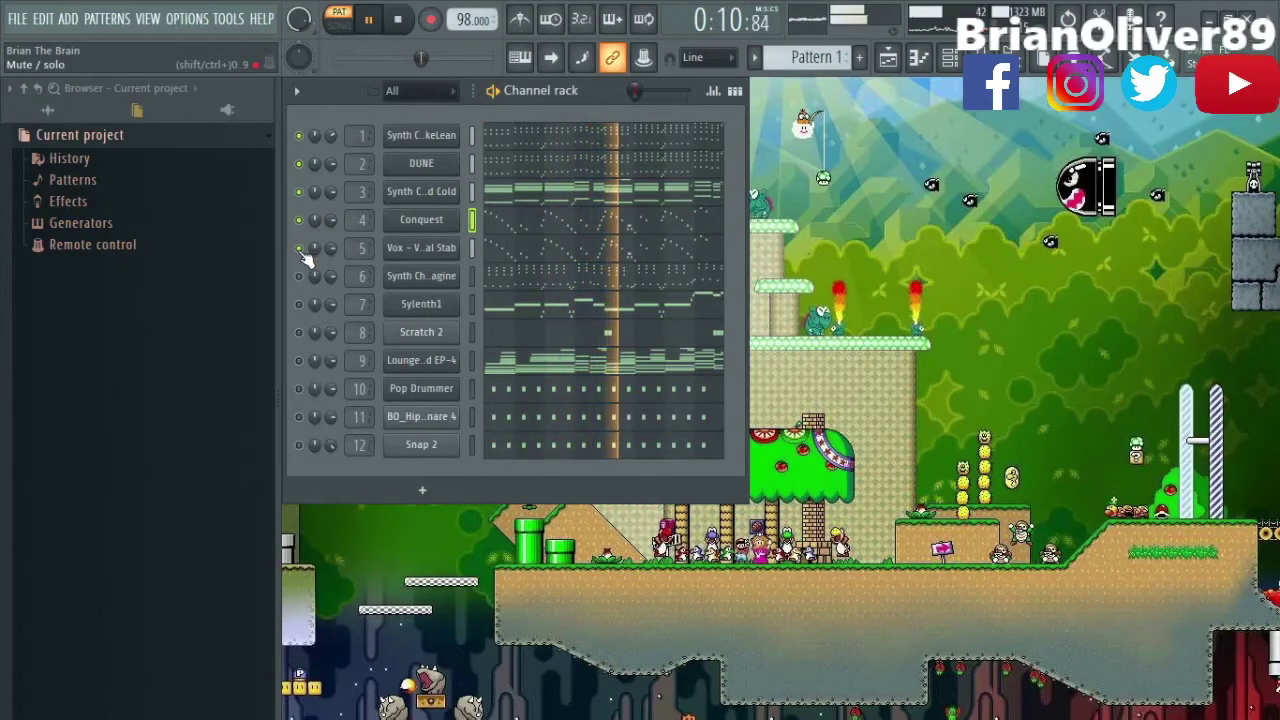
key("F9")
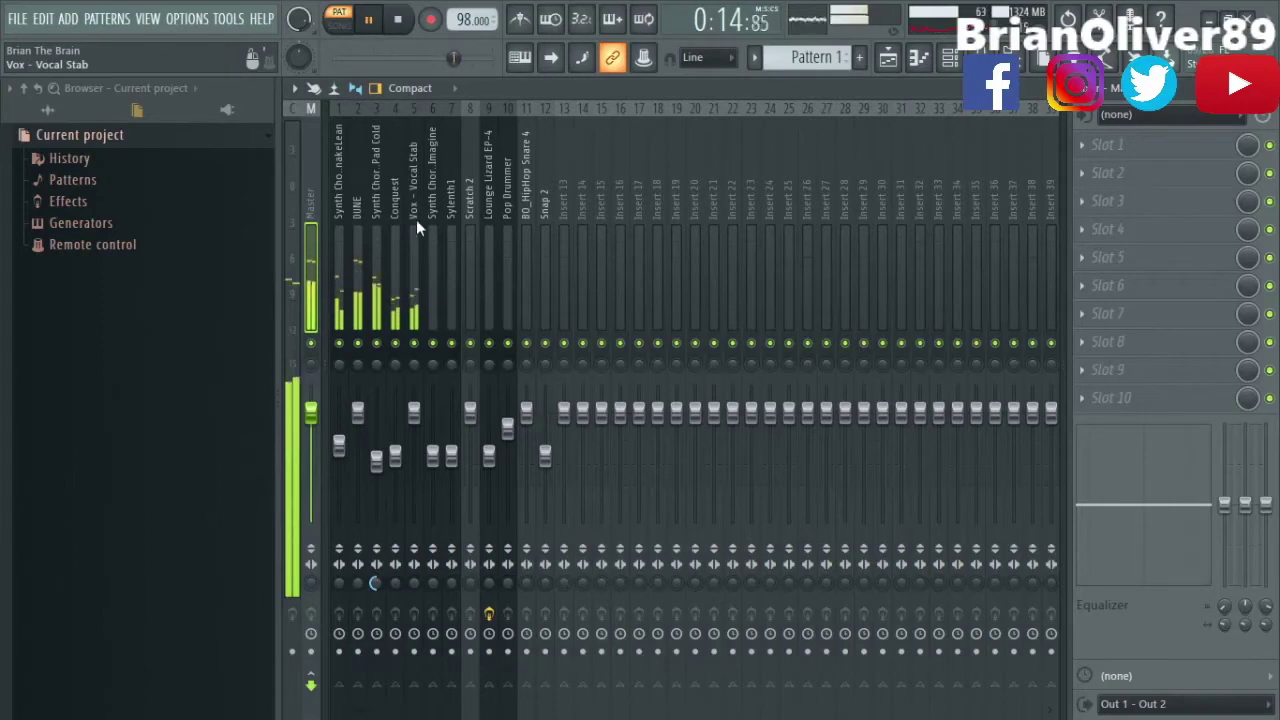
key("F9")
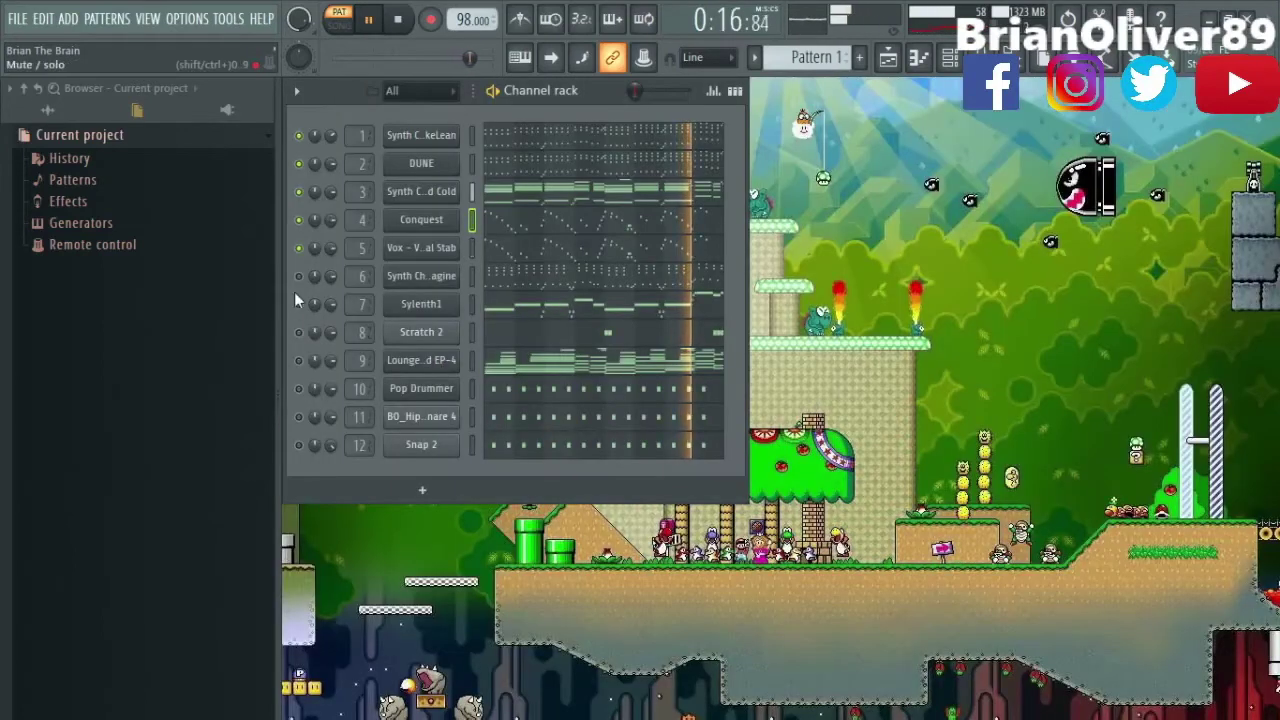
Unmute the Synth Chords Imagine channel and set its mixer track volume to 75% (-6.1 dB).
key("F9")
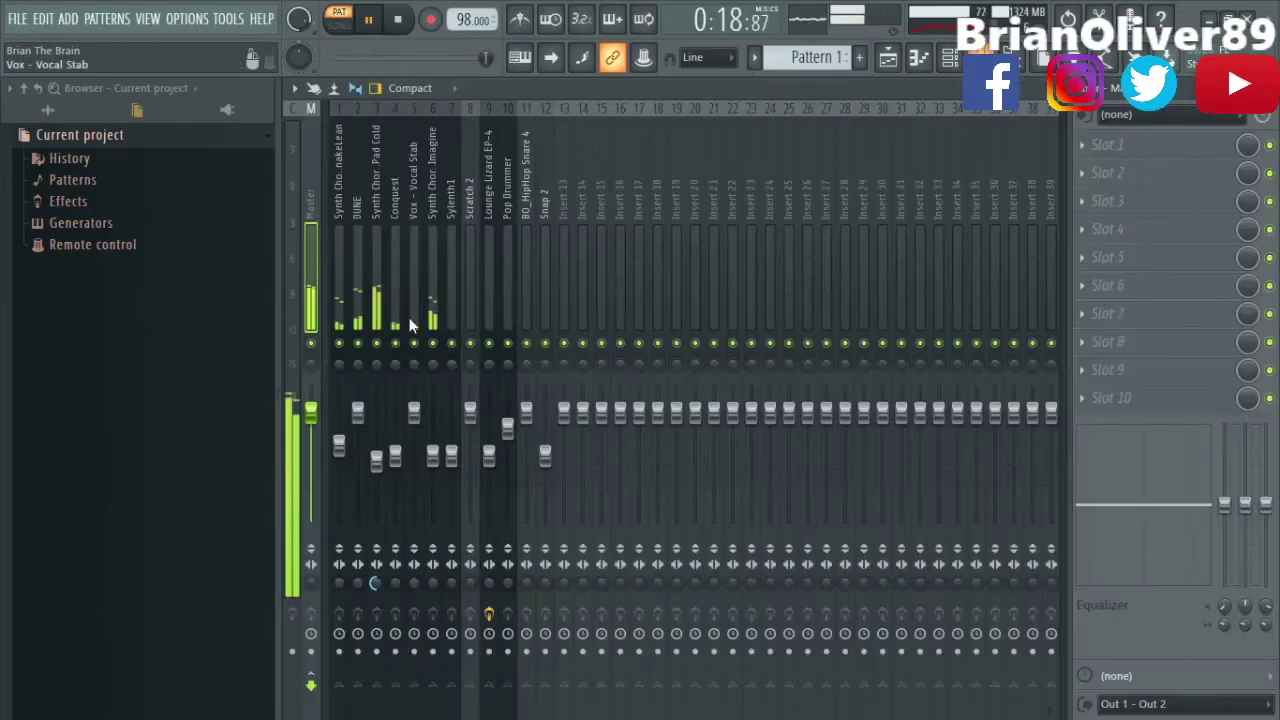
left_click(436, 184)
left_click_drag(441, 453, 441, 442)
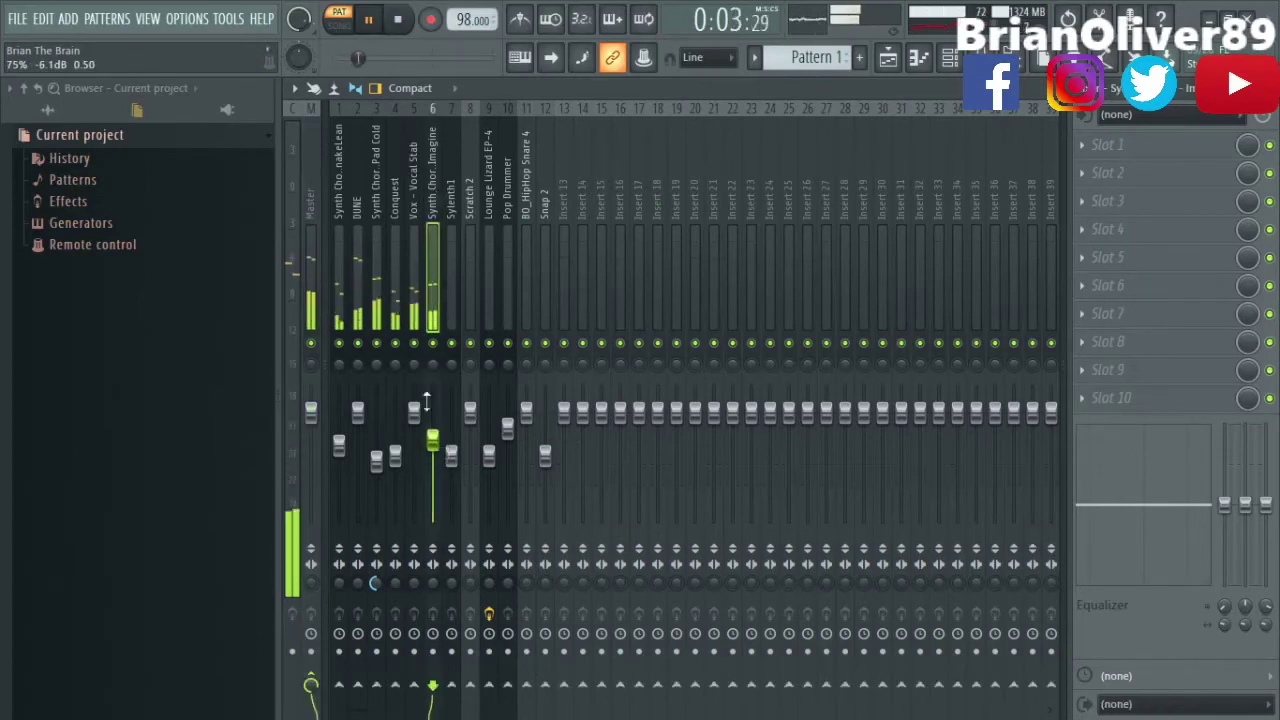
Unmute the Synth Chords Pad Cold and Sylenth1 channels and slightly raise the Sylenth1 mixer track's volume.
key("F9")
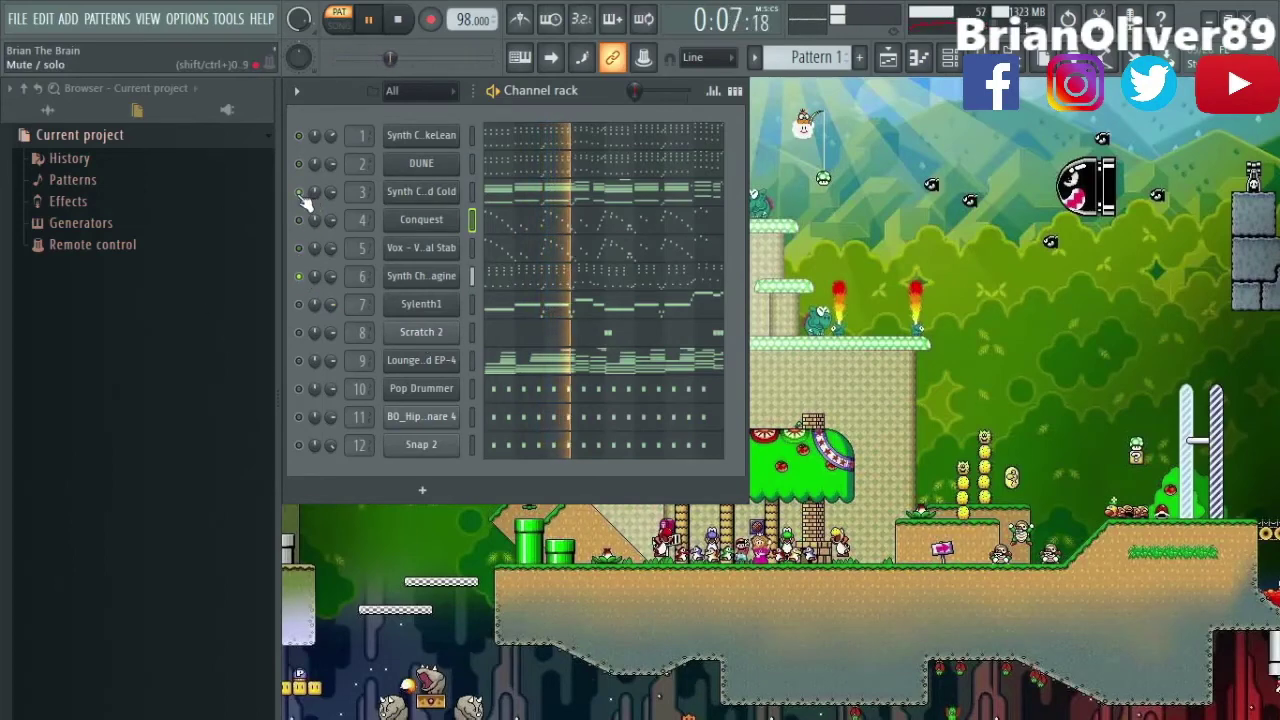
left_click(298, 304)
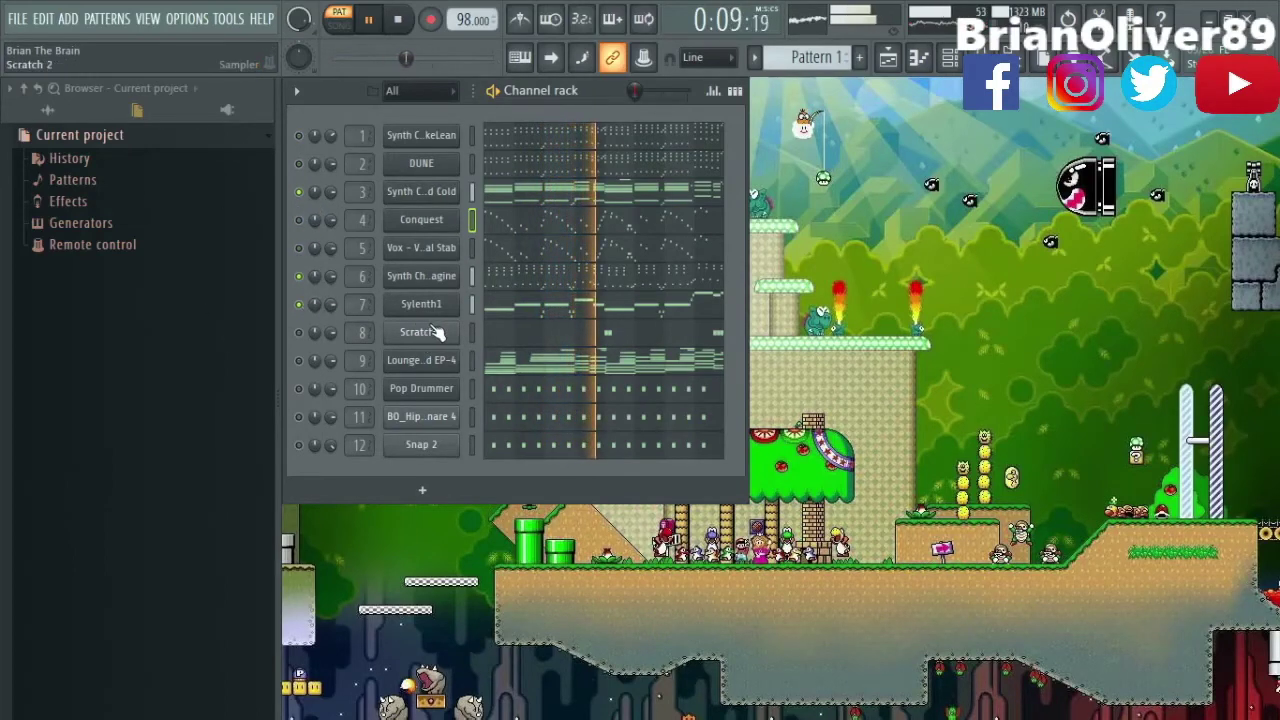
key("F9")
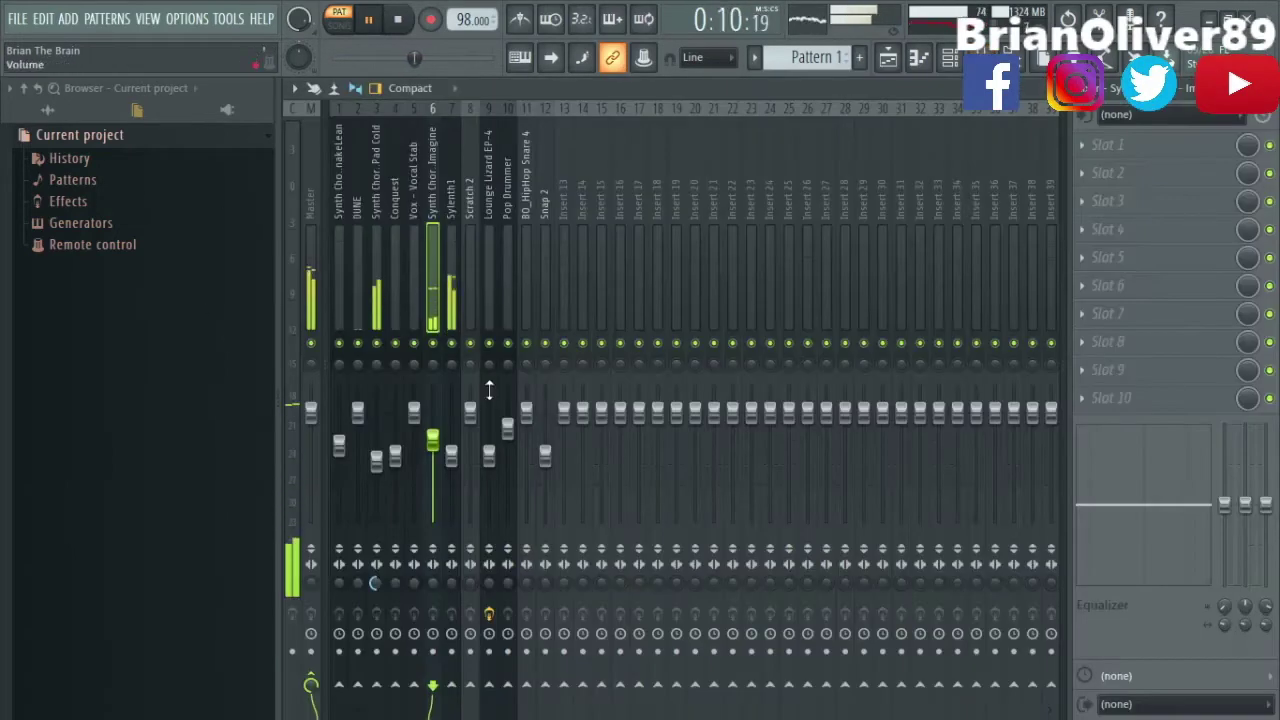
left_click(449, 205)
Unmute the Scratch 2 and Lounge Lizard EP-4 channels and set the Lounge Lizard EP-4 mixer track's volume to 72% (-6.7 dB).
key("F9")
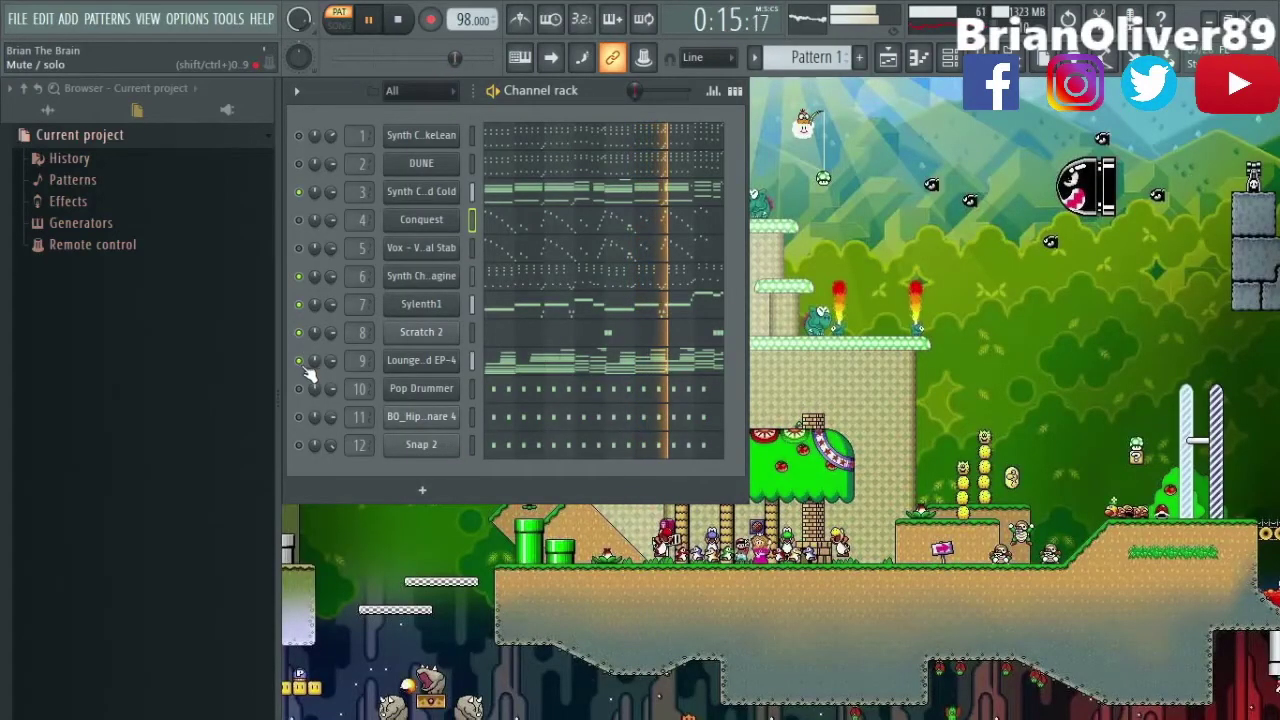
key("F9")
left_click_drag(488, 455, 488, 412)
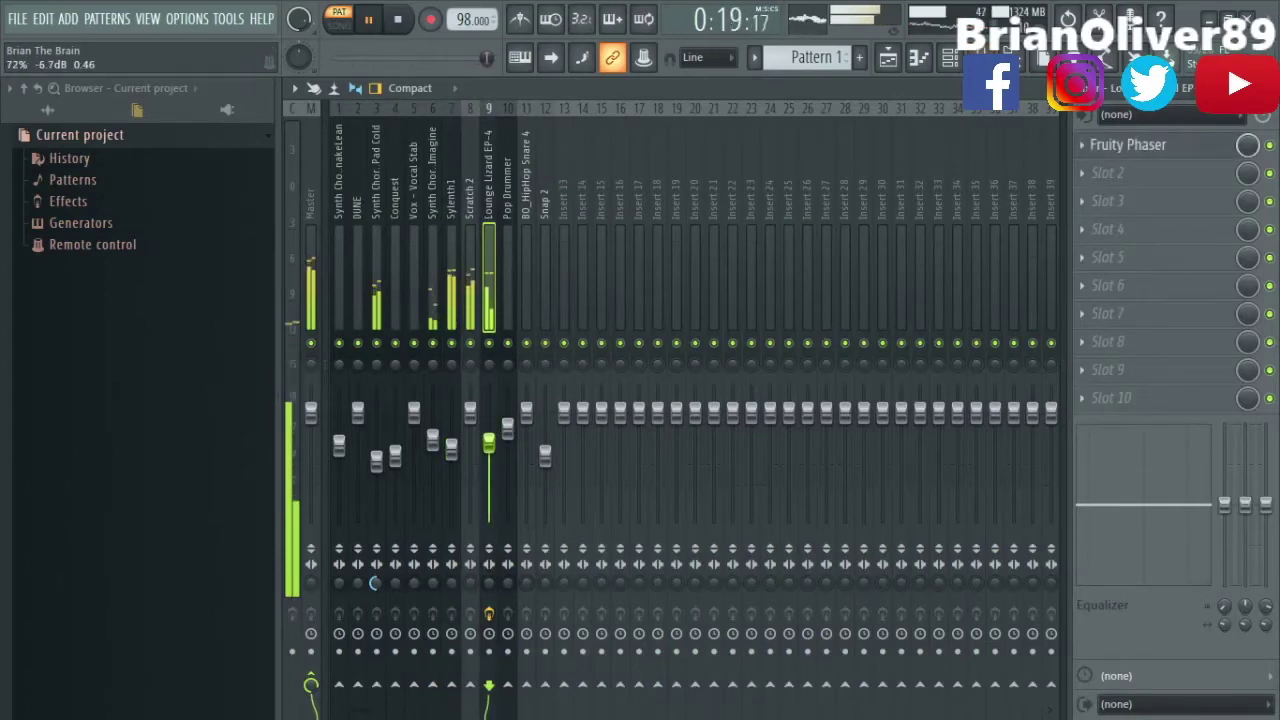
key("F9")
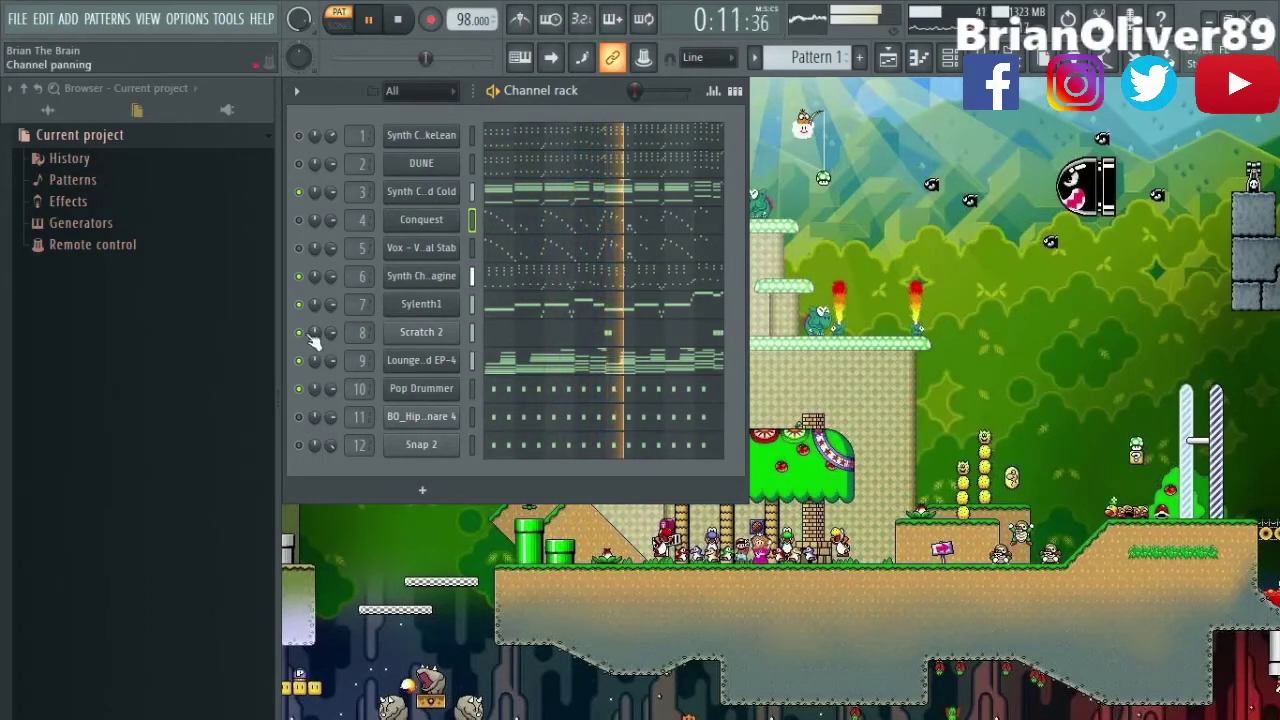
Browse all sample folders and open the 9. Percs folder of the Brian Oliver Kit.
left_click(32, 112)
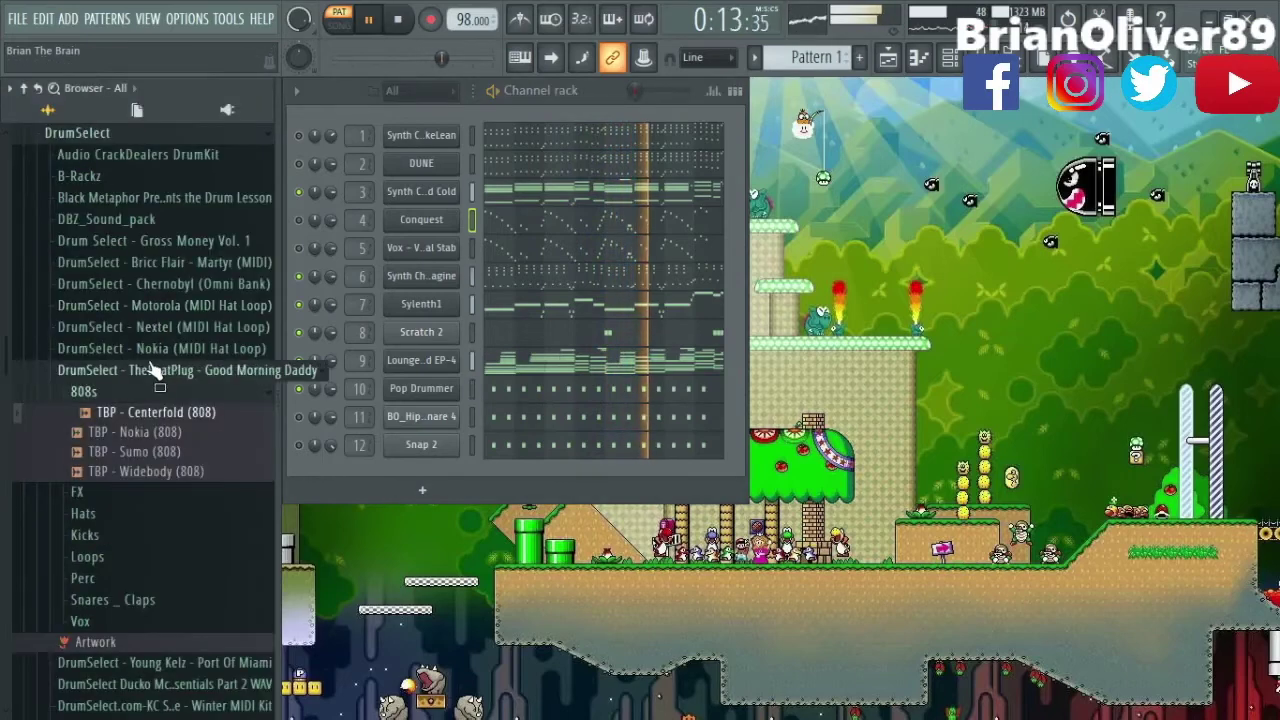
left_click(145, 376)
scroll(130, 374, "up", 8)
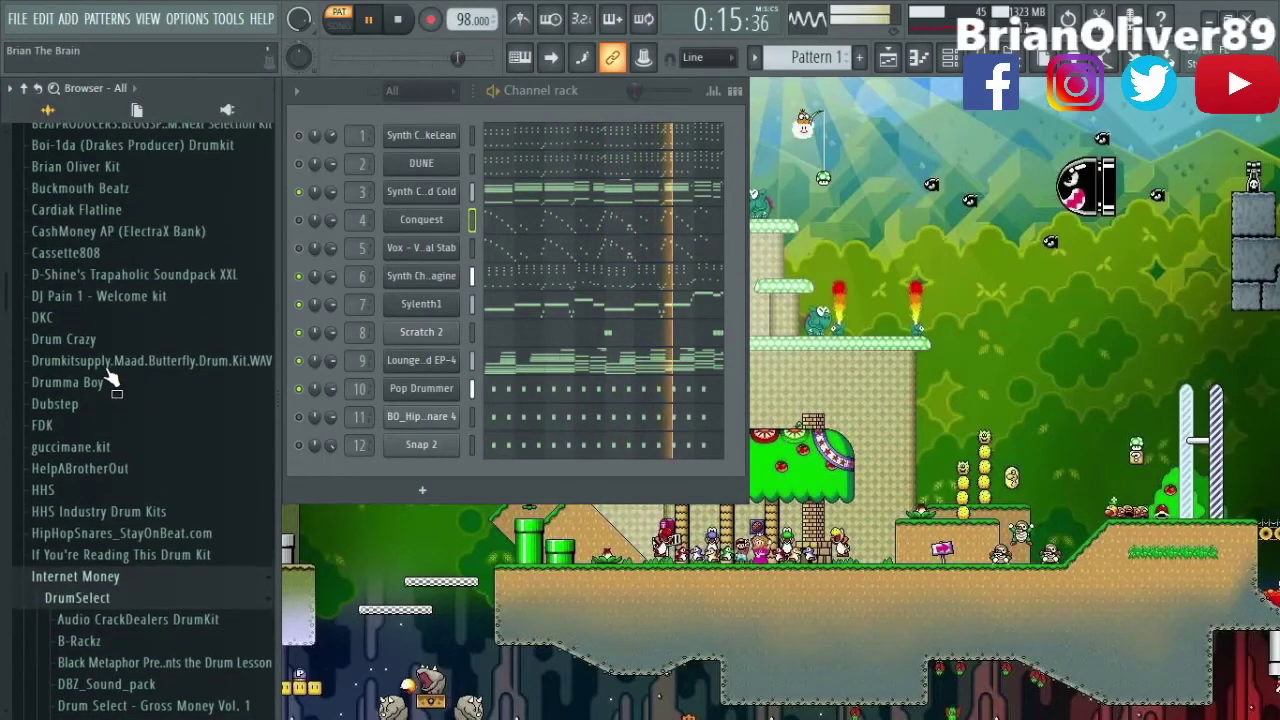
scroll(112, 370, "up", 5)
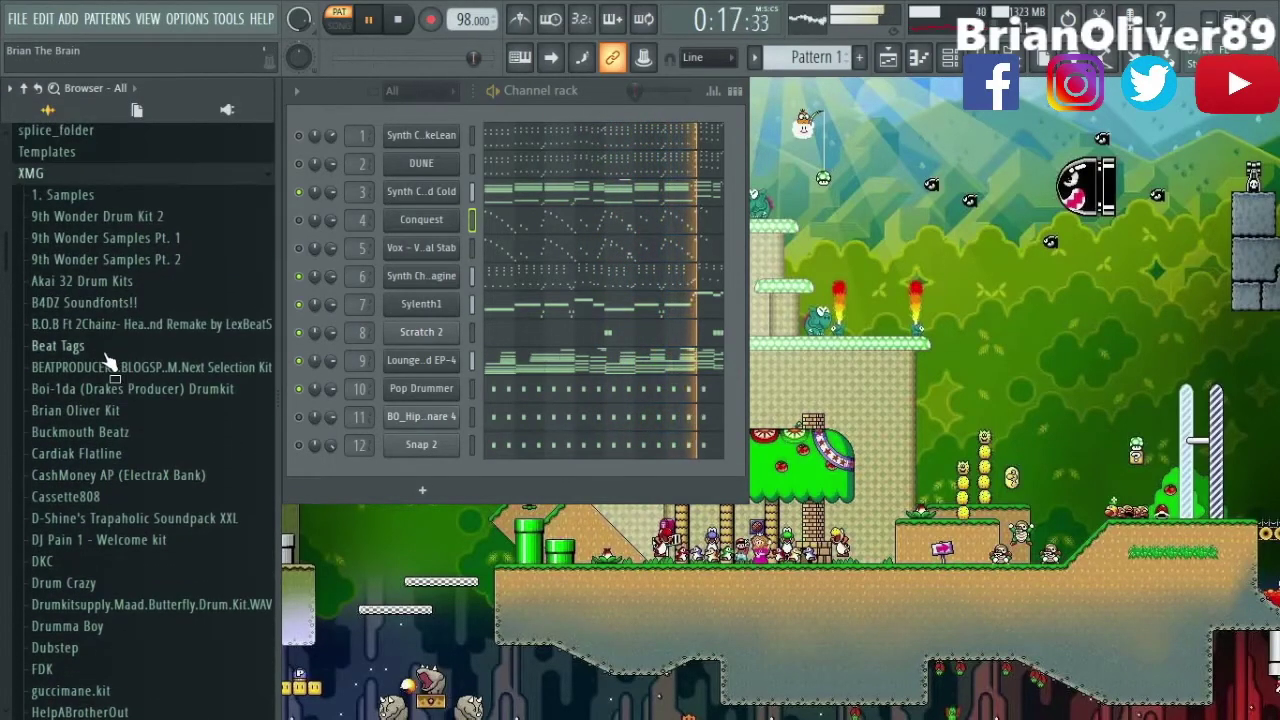
left_click(78, 411)
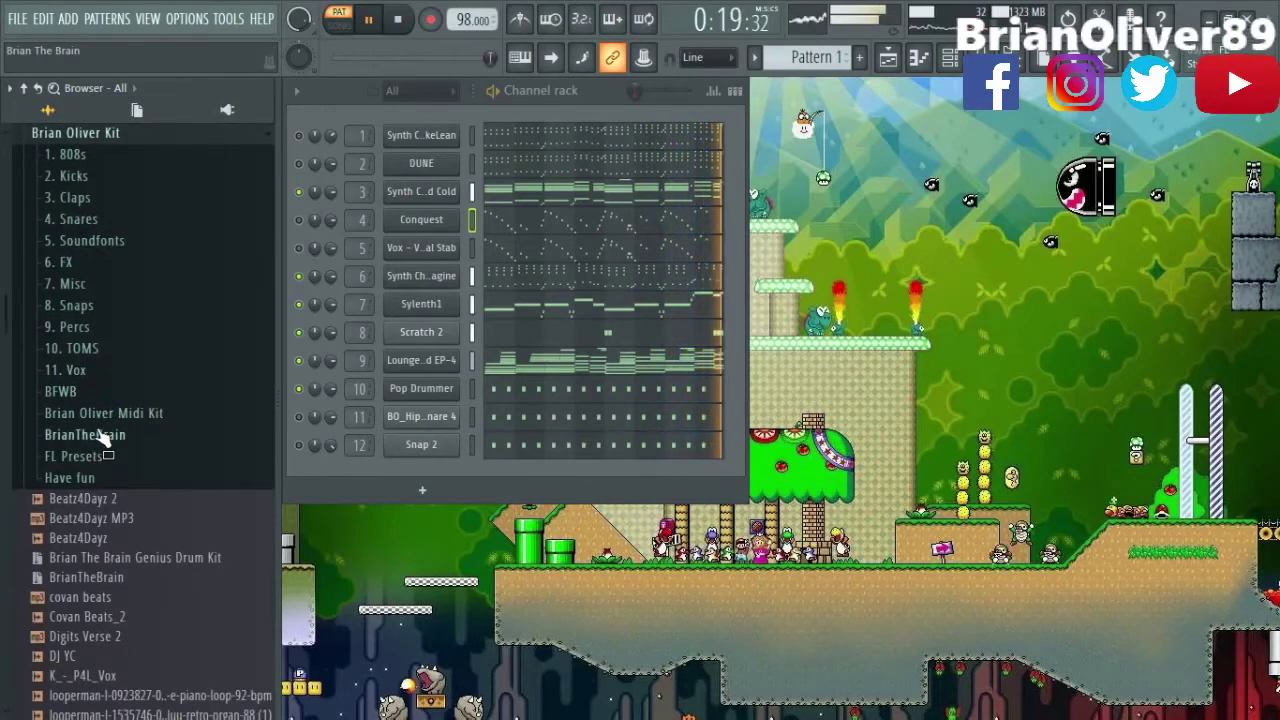
left_click(88, 330)
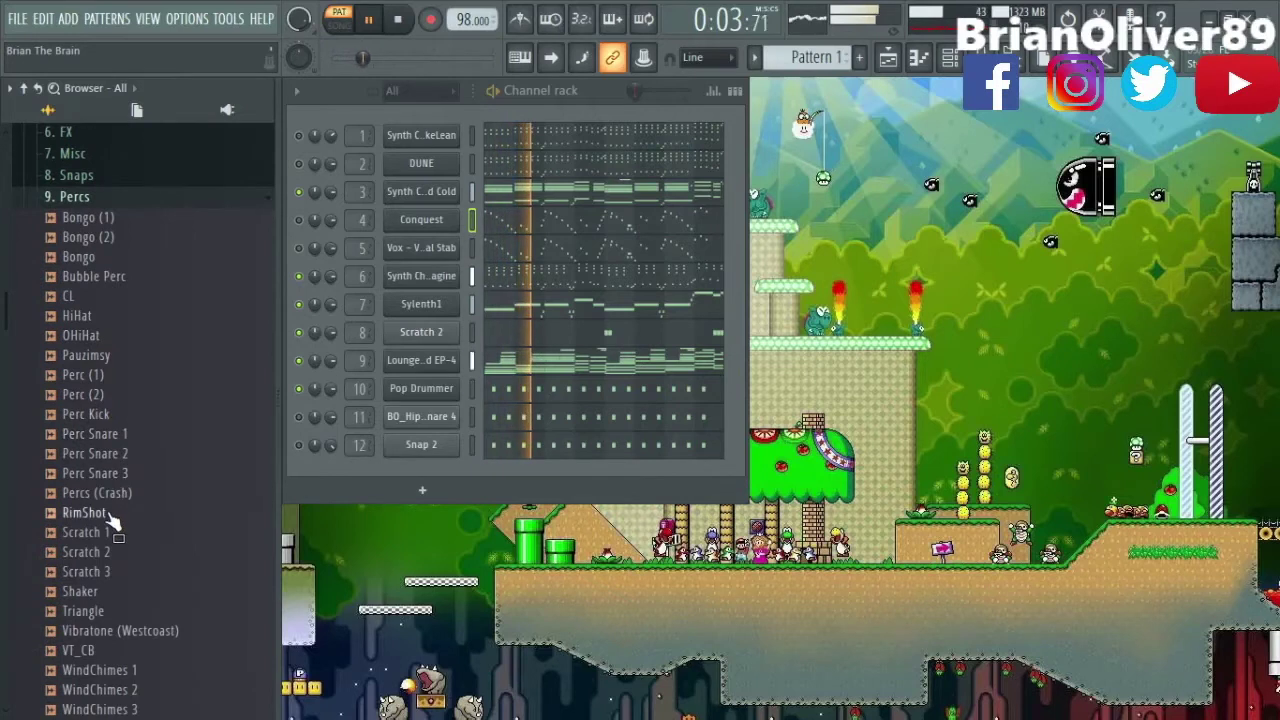
Preview the RimShot percussion sample and add the Shaker sample as a new channel below Snap 2.
left_click(108, 521)
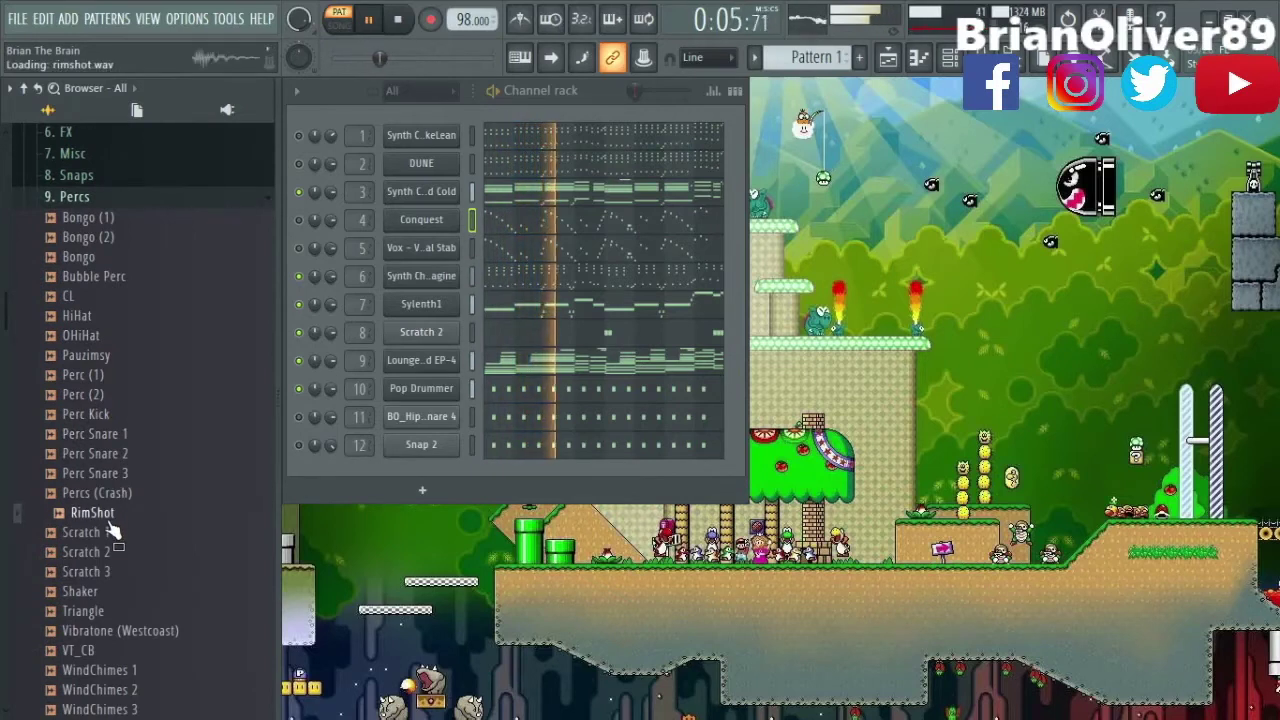
left_click(98, 614)
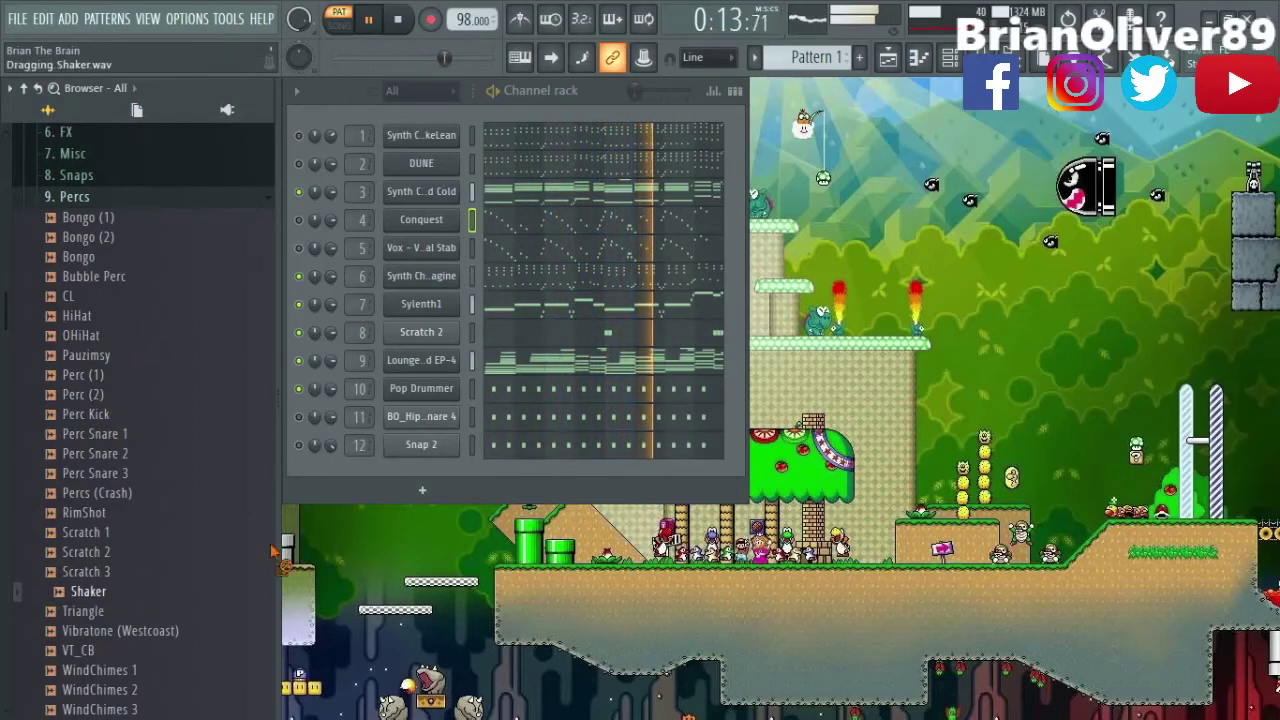
left_click_drag(273, 550, 410, 459)
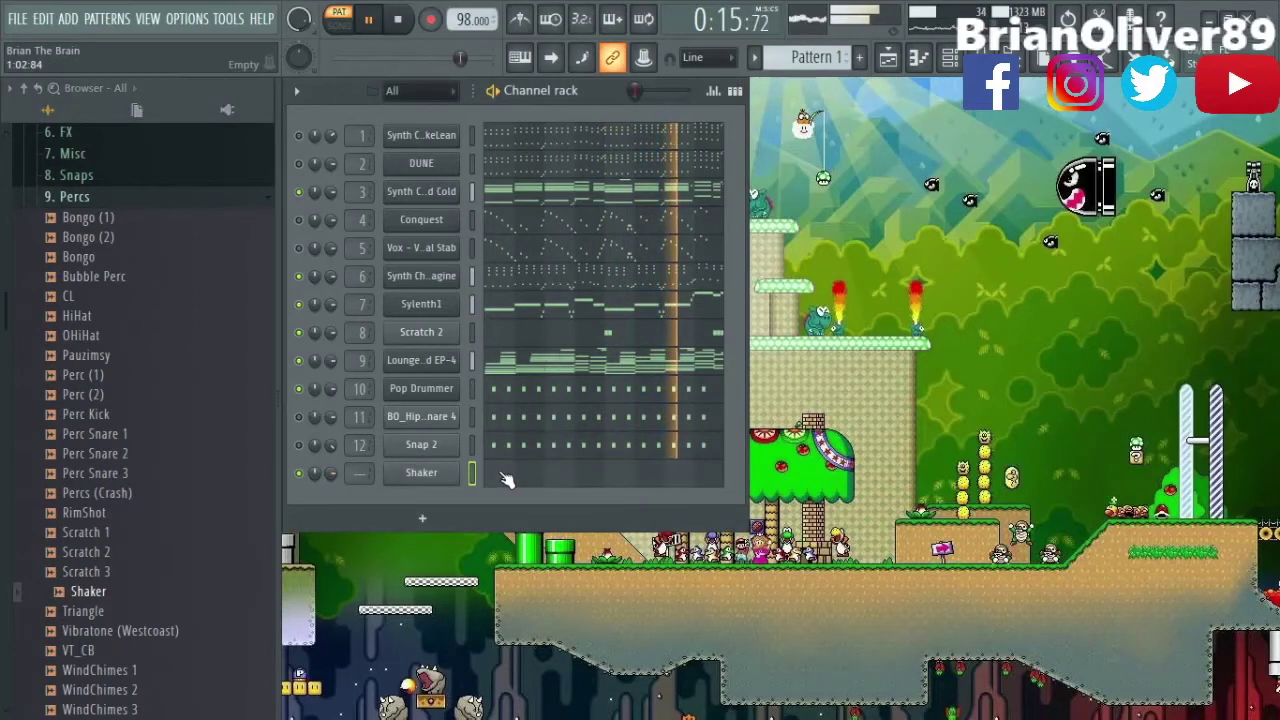
Place two adjacent short C5 notes at the start of the Shaker's piano roll, with a lower velocity on the second.
left_click(506, 480)
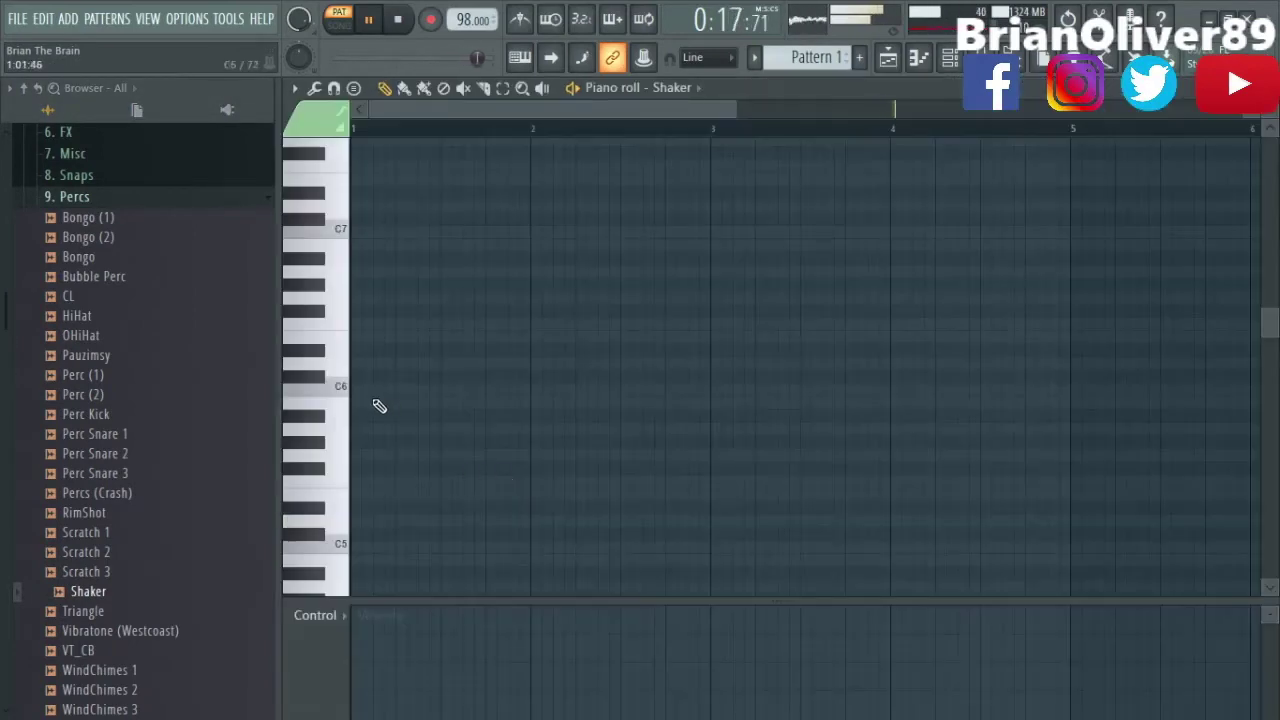
scroll(385, 435, "down", 2)
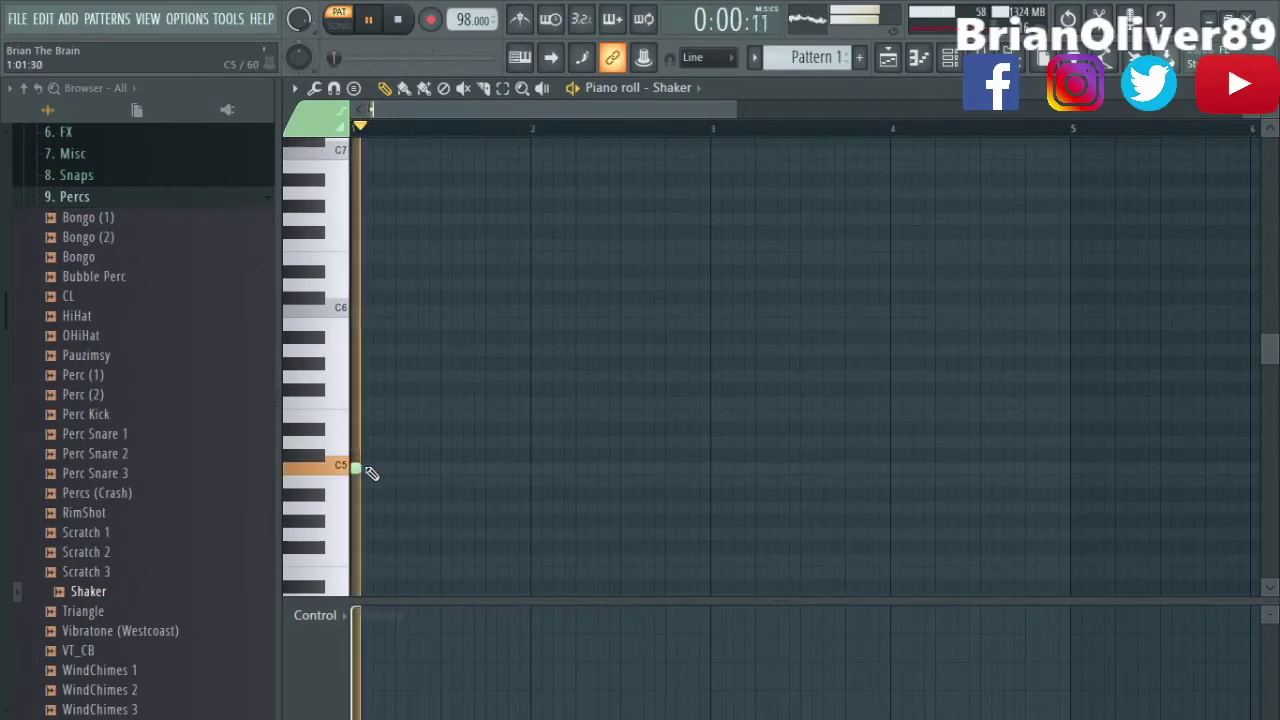
left_click_drag(361, 468, 373, 468)
left_click(384, 467)
mouse_move(380, 626)
left_mouse_down()
mouse_move(374, 649)
mouse_move(375, 633)
left_mouse_up()
left_click(413, 448, "ctrl")
left_click_drag(400, 465, 398, 472)
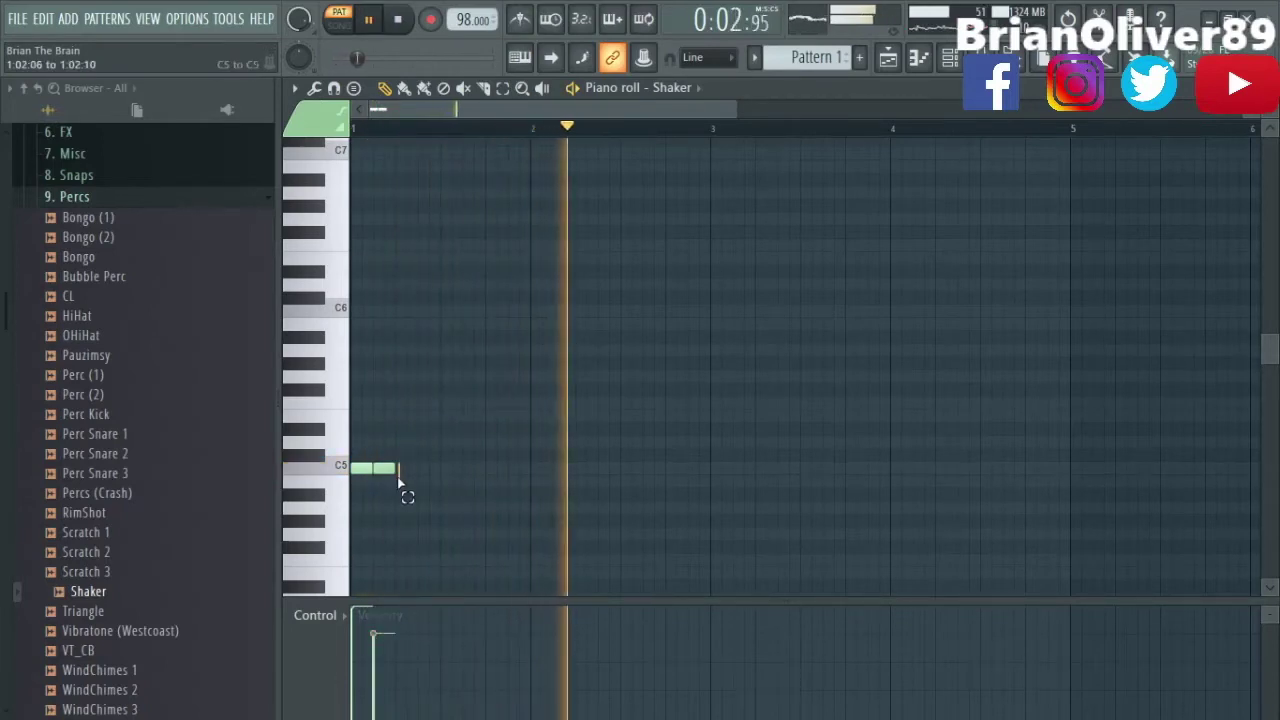
Duplicate the two-note Shaker figure until it fills bars 1 to 4 and lower the velocity of all its notes.
key("ctrl+b")
key("ctrl+b")
key("ctrl+b")
key("ctrl+b")
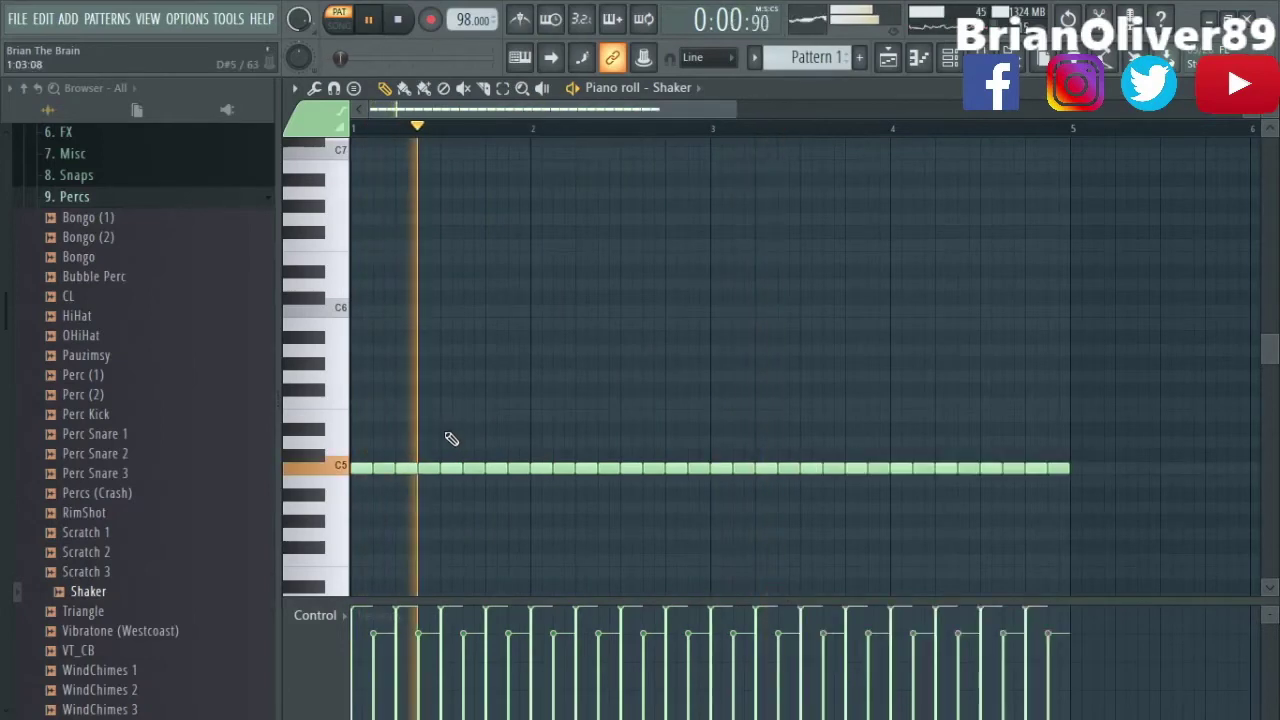
key("ctrl+a")
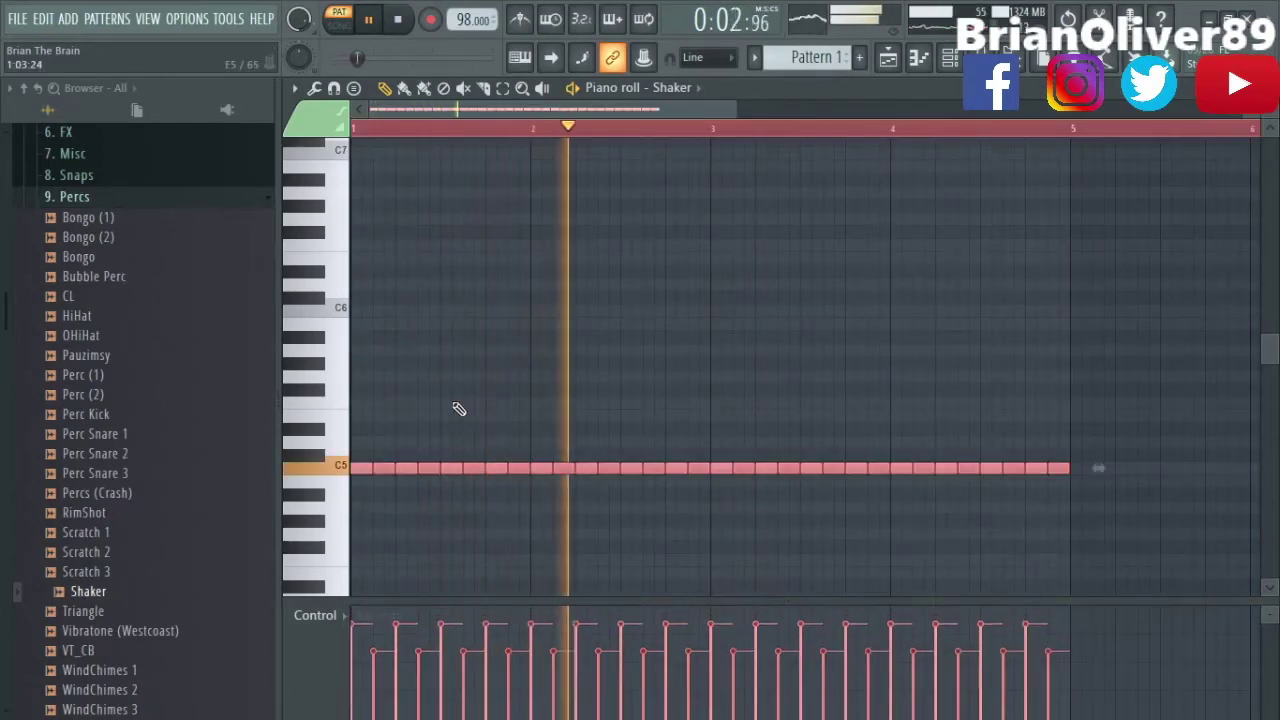
key("Escape")
Add the WindChimes 2 sample as a new channel and place one note at the start of its pattern.
left_click(104, 616)
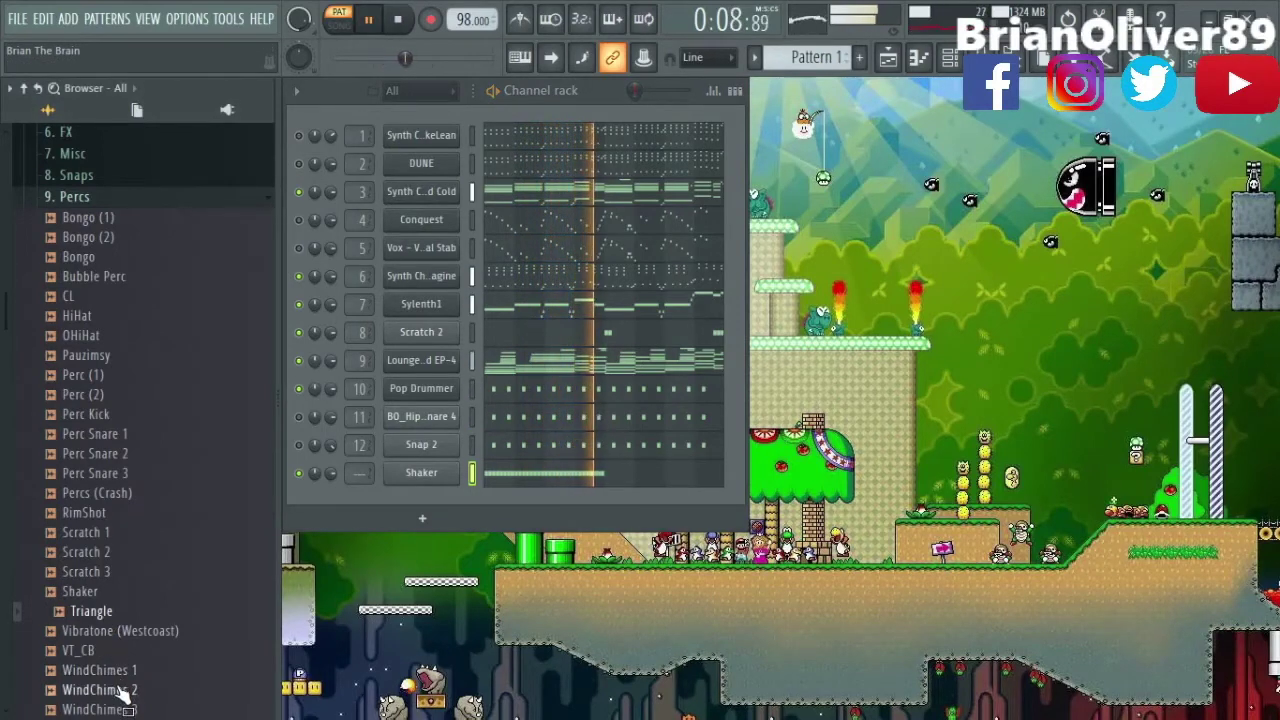
left_click_drag(423, 518, 411, 497)
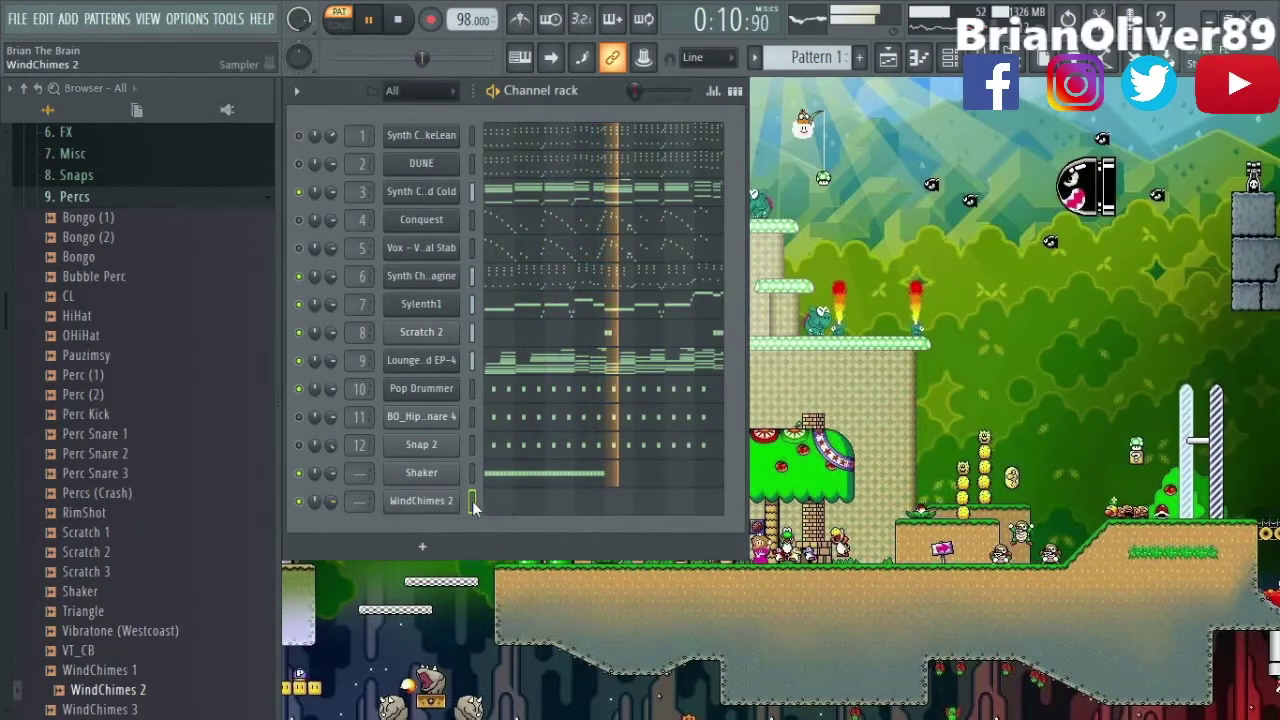
key("F7")
left_click(366, 467)
key("F7")
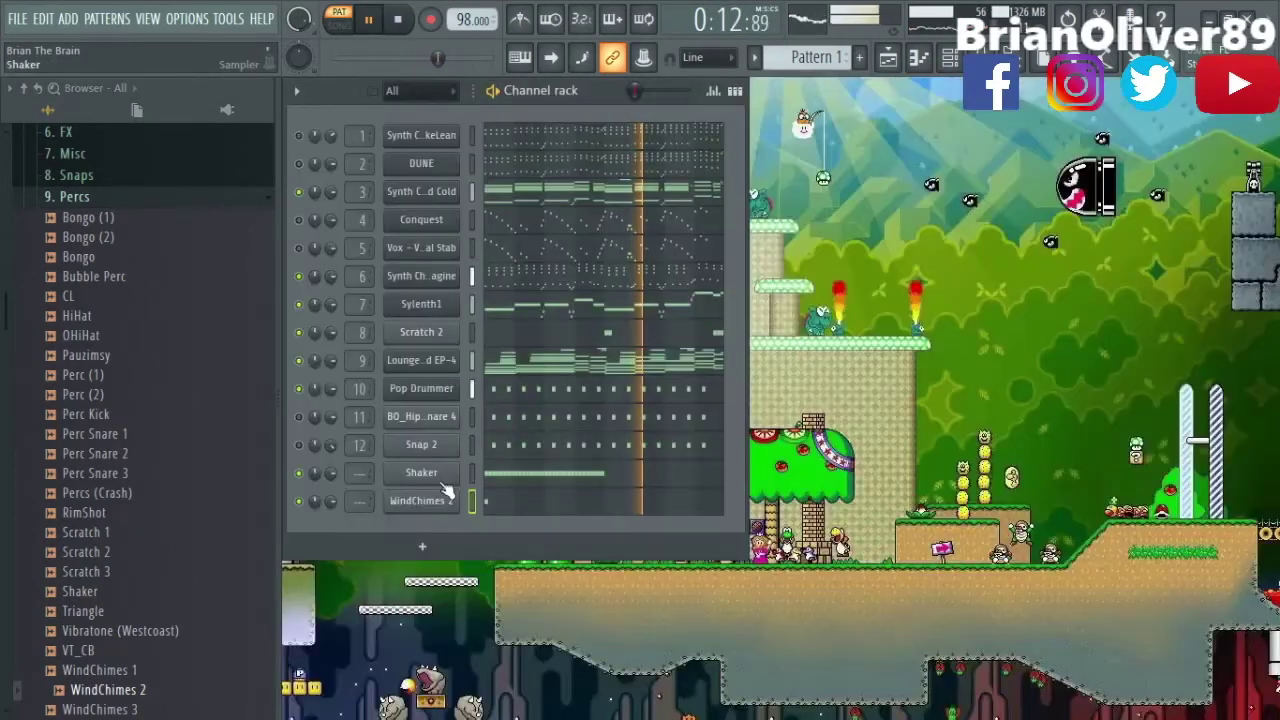
Duplicate the Shaker notes across bars 5 to 8 and delete the last four notes before bar 9.
left_click(578, 463)
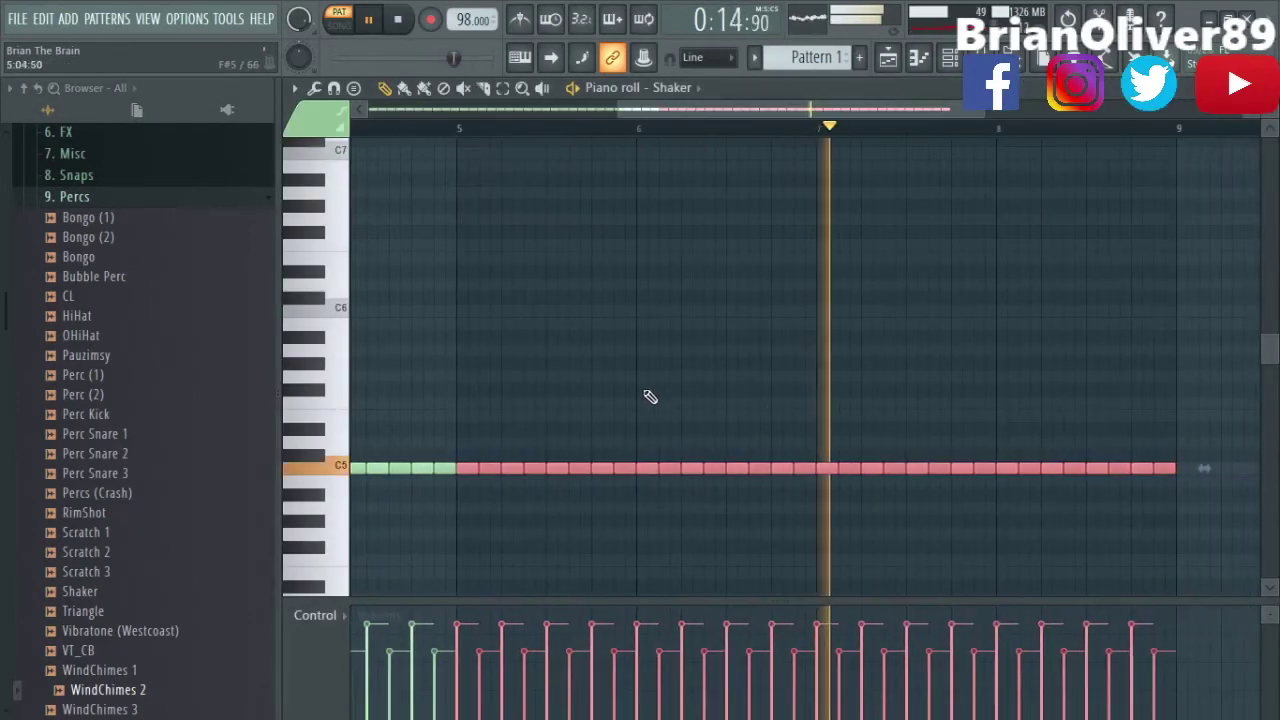
left_click_drag(1101, 425, 1194, 480)
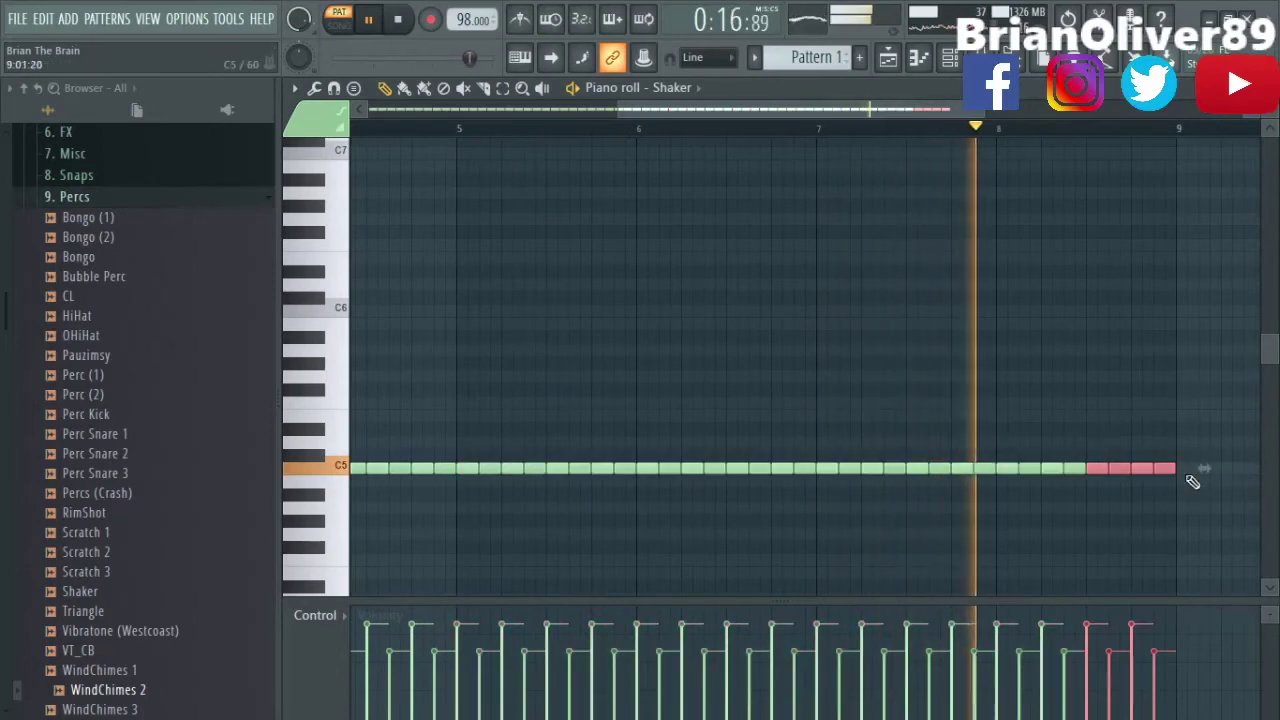
key("Delete")
key("F7")
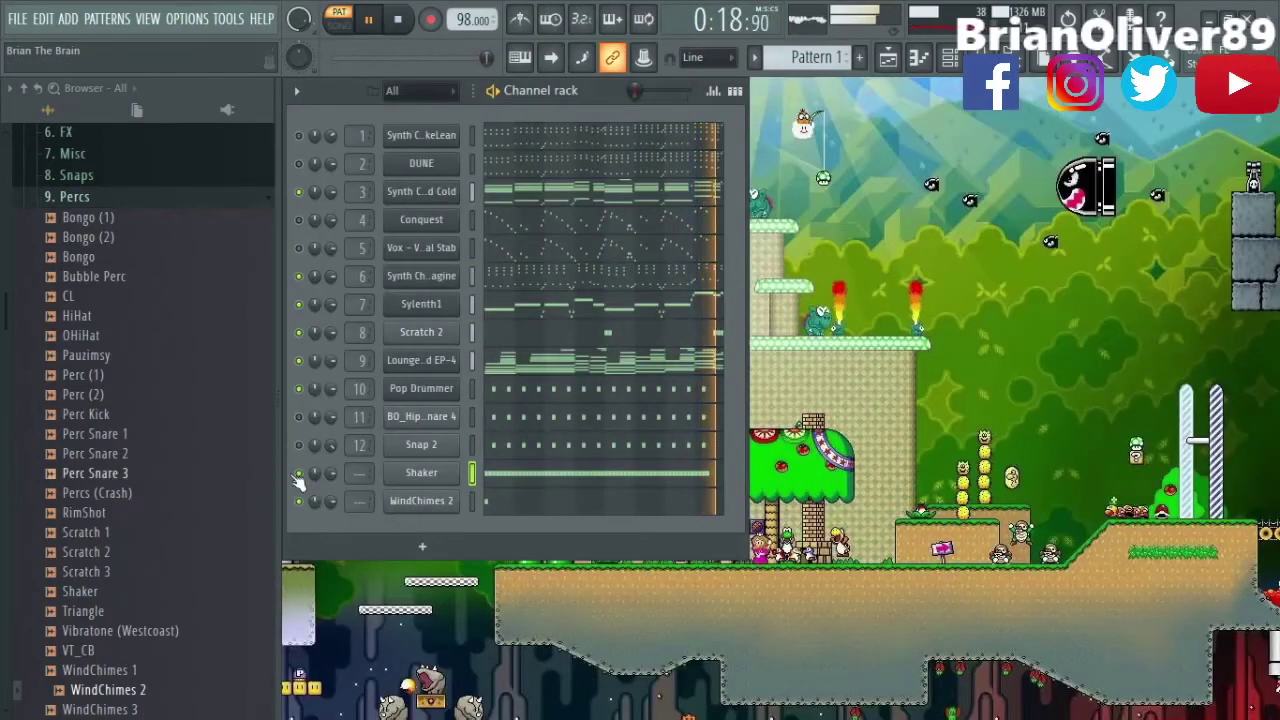
Preview the Vibratone (Westcoast) and VT_CB percussion samples.
left_click(106, 632)
left_click(111, 653)
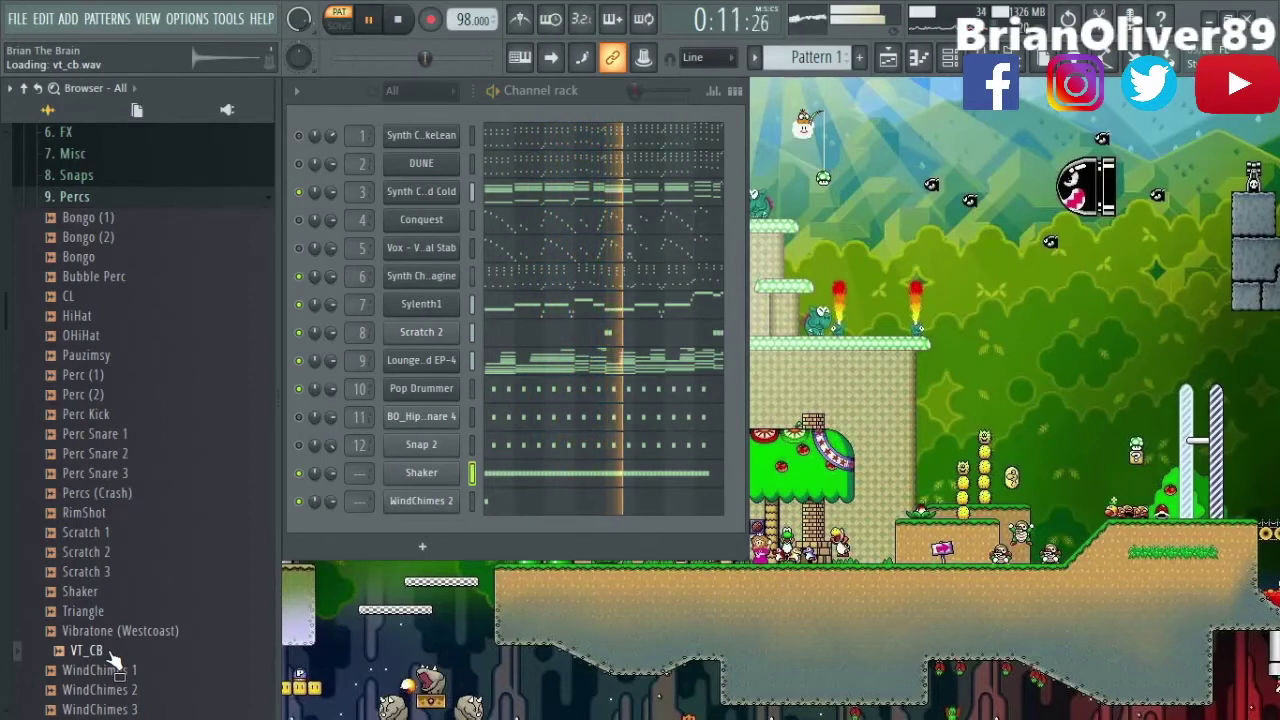
Cut the first beat off the Sylenth1 note starting at bar 5 and play the pattern from bar 4.
left_click(607, 312)
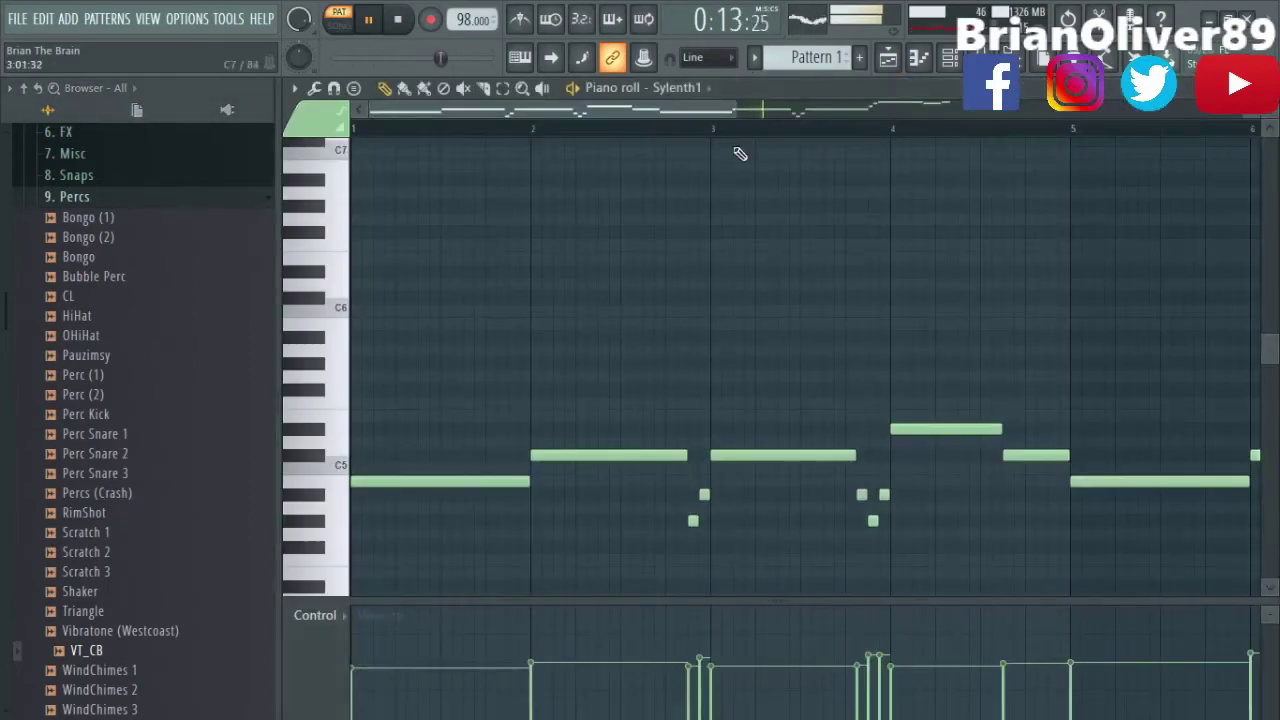
left_click_drag(716, 105, 878, 112)
right_click(717, 481, "shift")
right_click(694, 481)
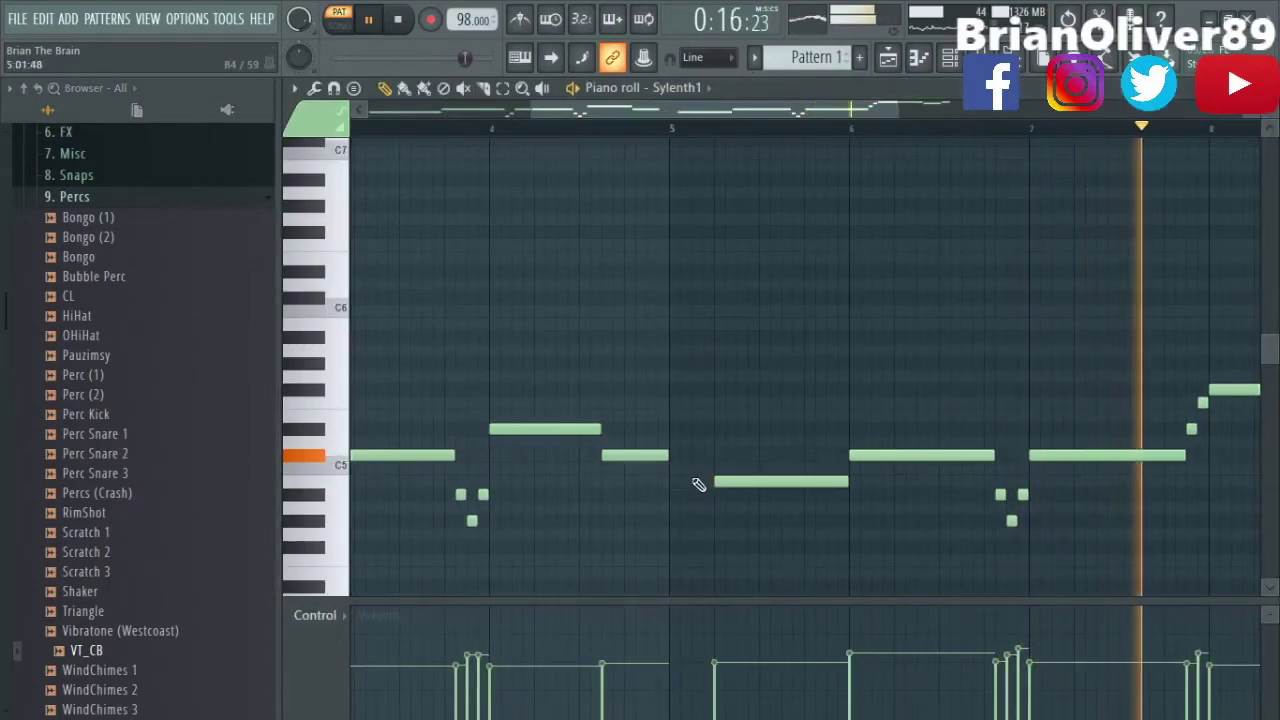
left_click(491, 130)
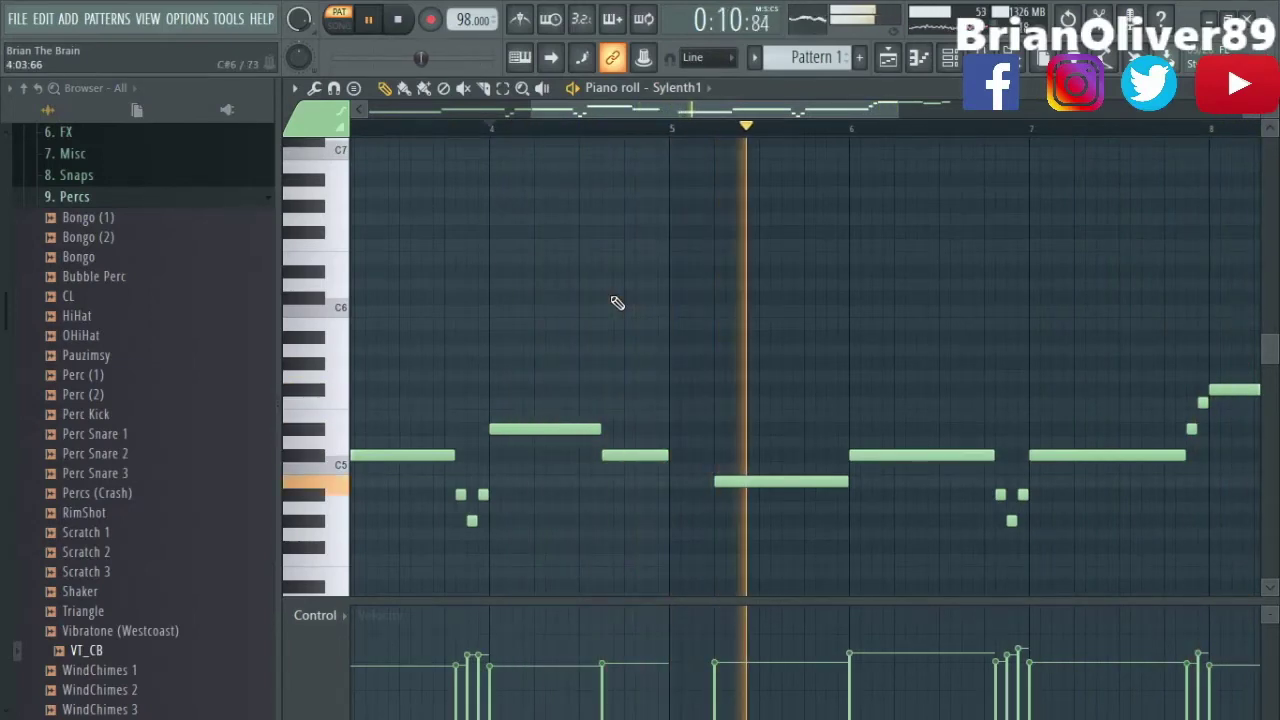
key("F7")
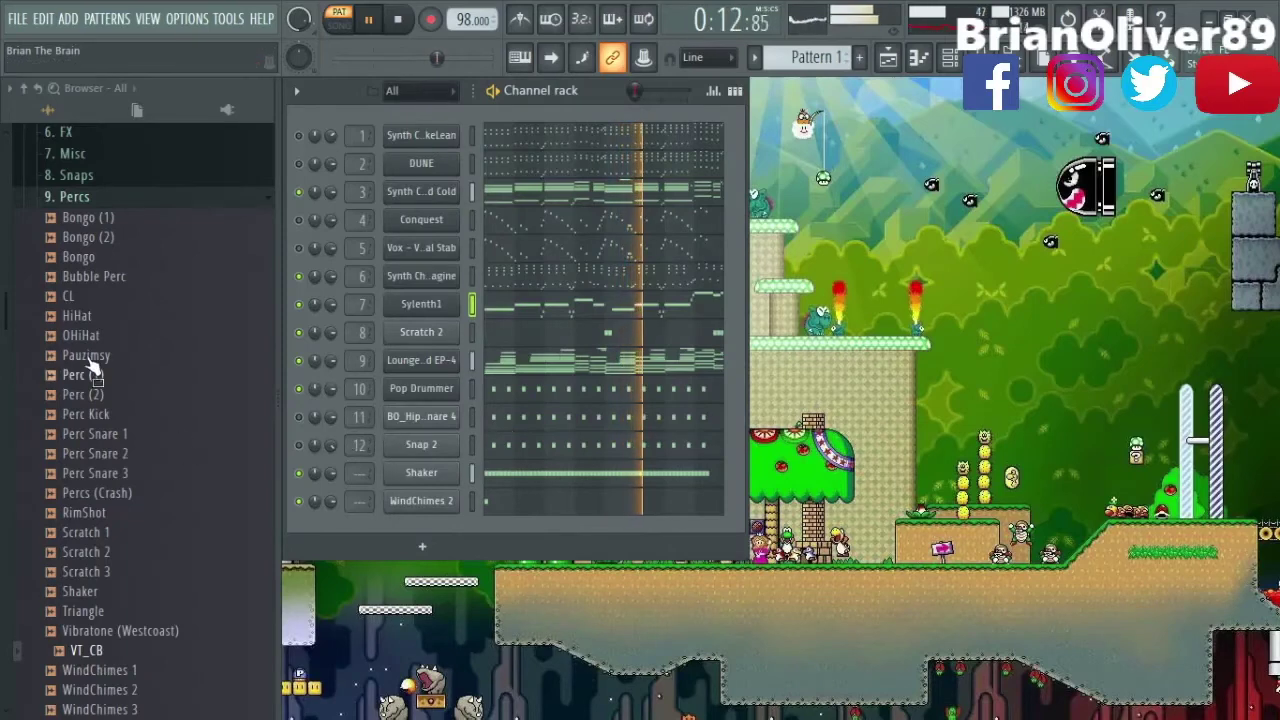
Open the BO Kicks folder inside 2. Kicks and preview its kick samples up to BO_Kick 11.
left_click(85, 198)
scroll(130, 410, "up", 4)
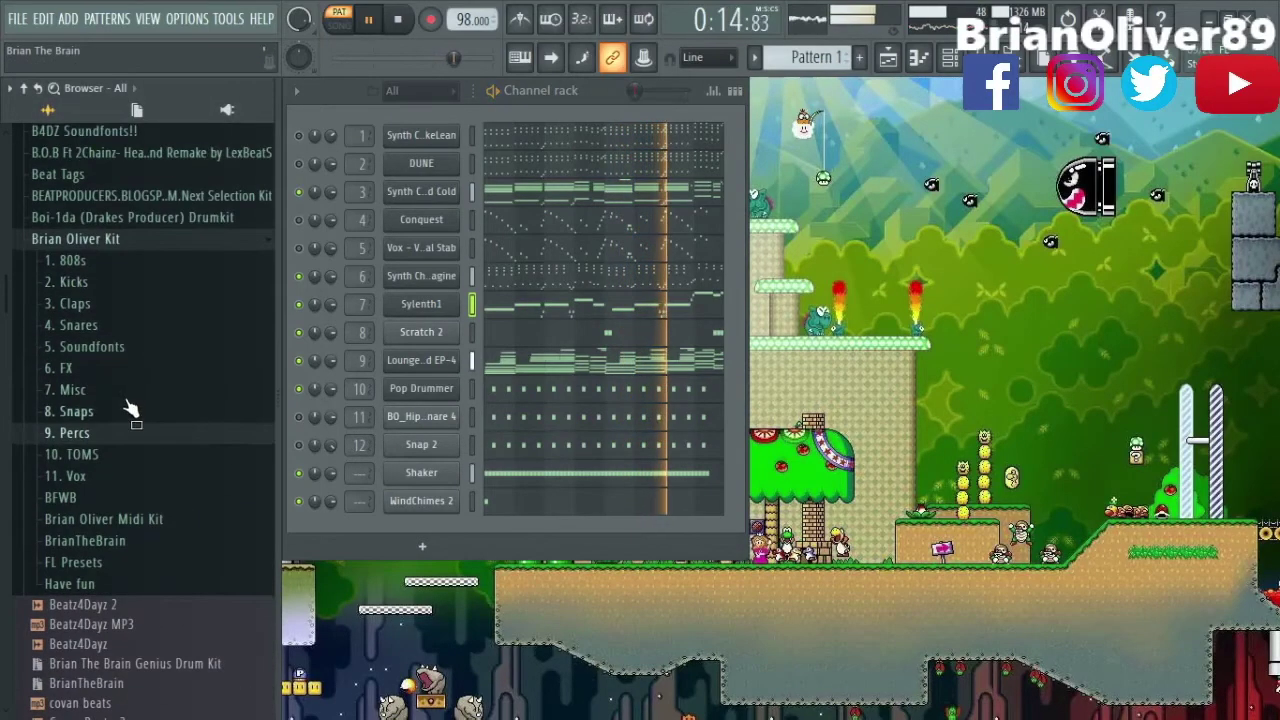
left_click(74, 282)
left_click(86, 303)
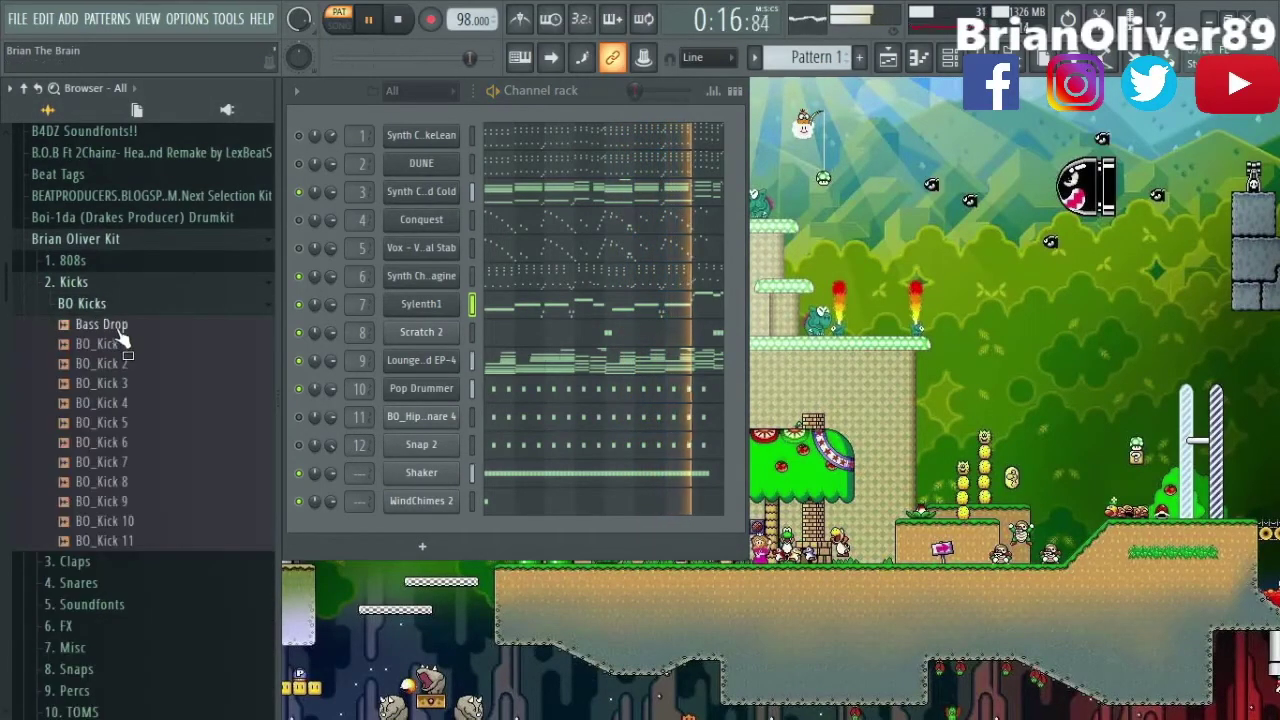
key("Down")
key("Down")
key("Down")
key("Down")
key("Down")
key("Down")
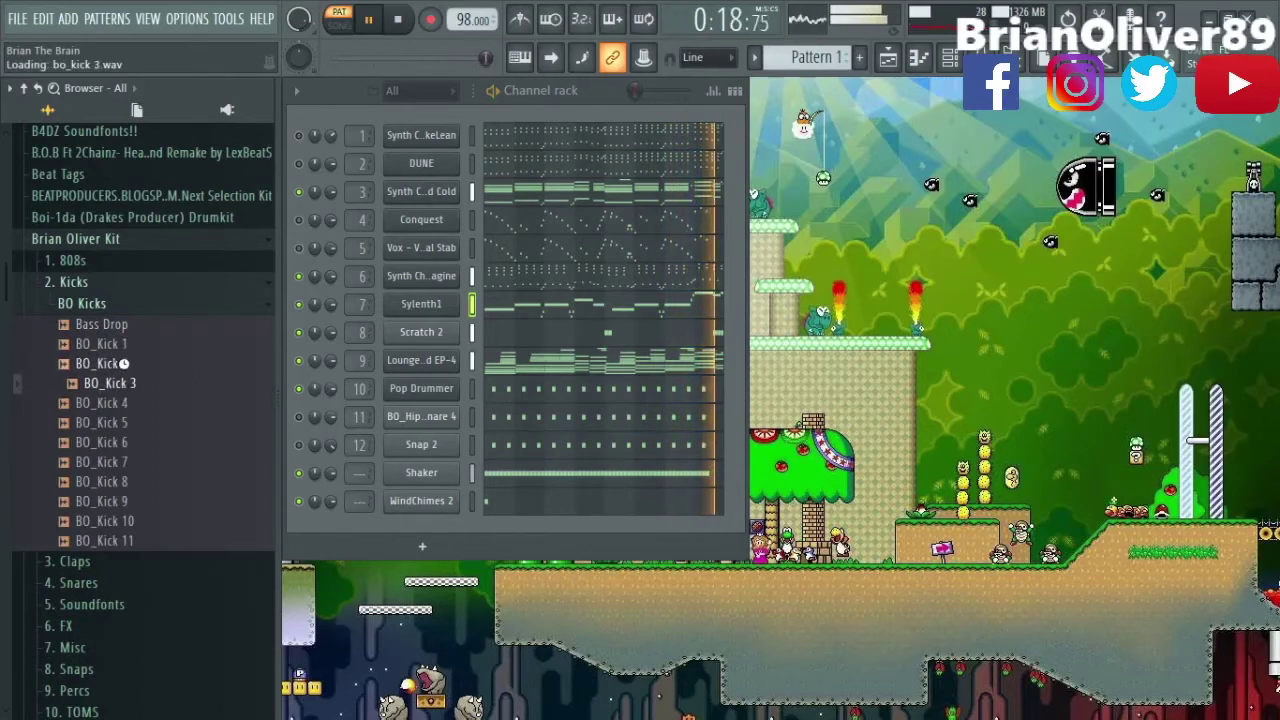
left_click(128, 540)
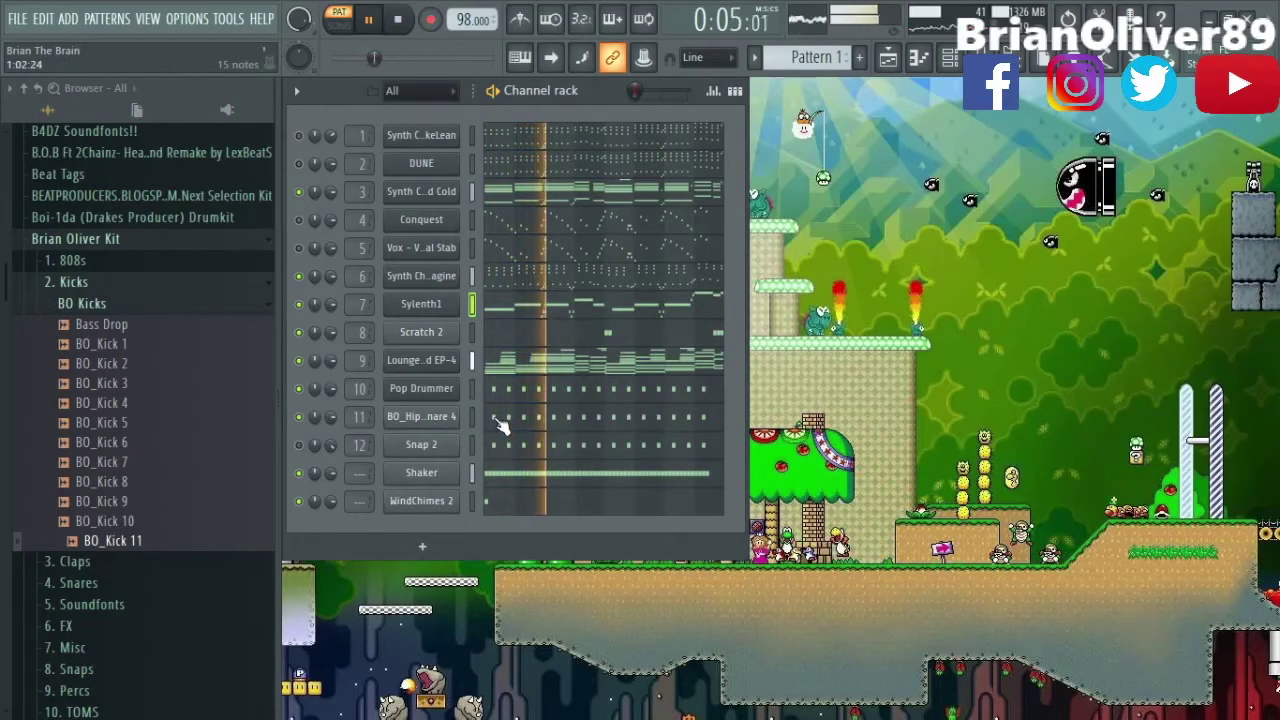
Raise the Pop Drummer track's mixer volume to 93% and return to the channel rack.
key("F9")
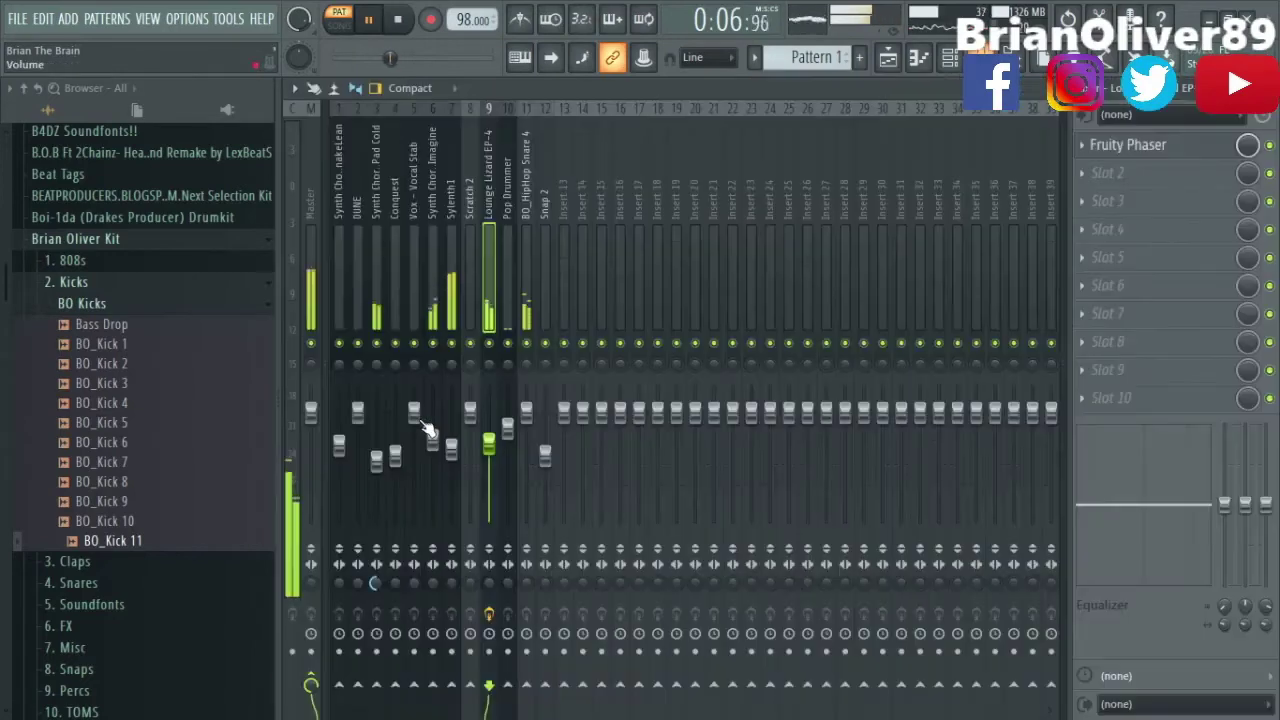
left_click(509, 215)
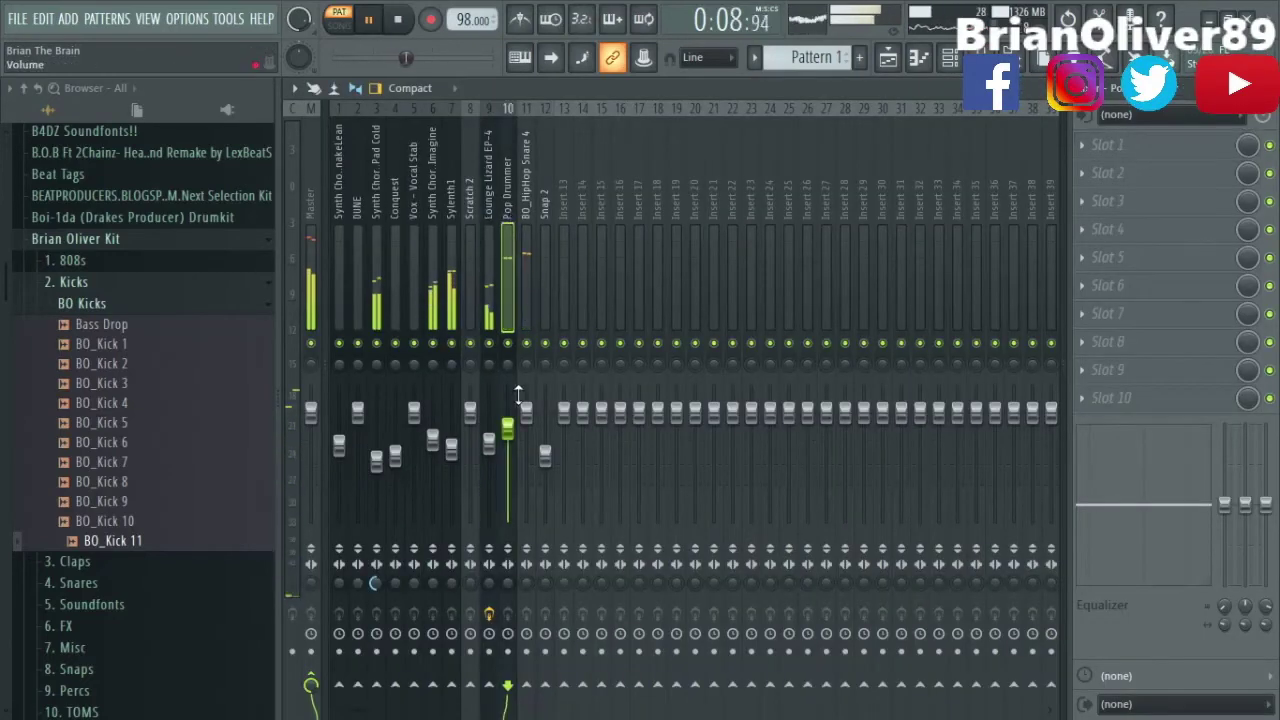
left_click(526, 412)
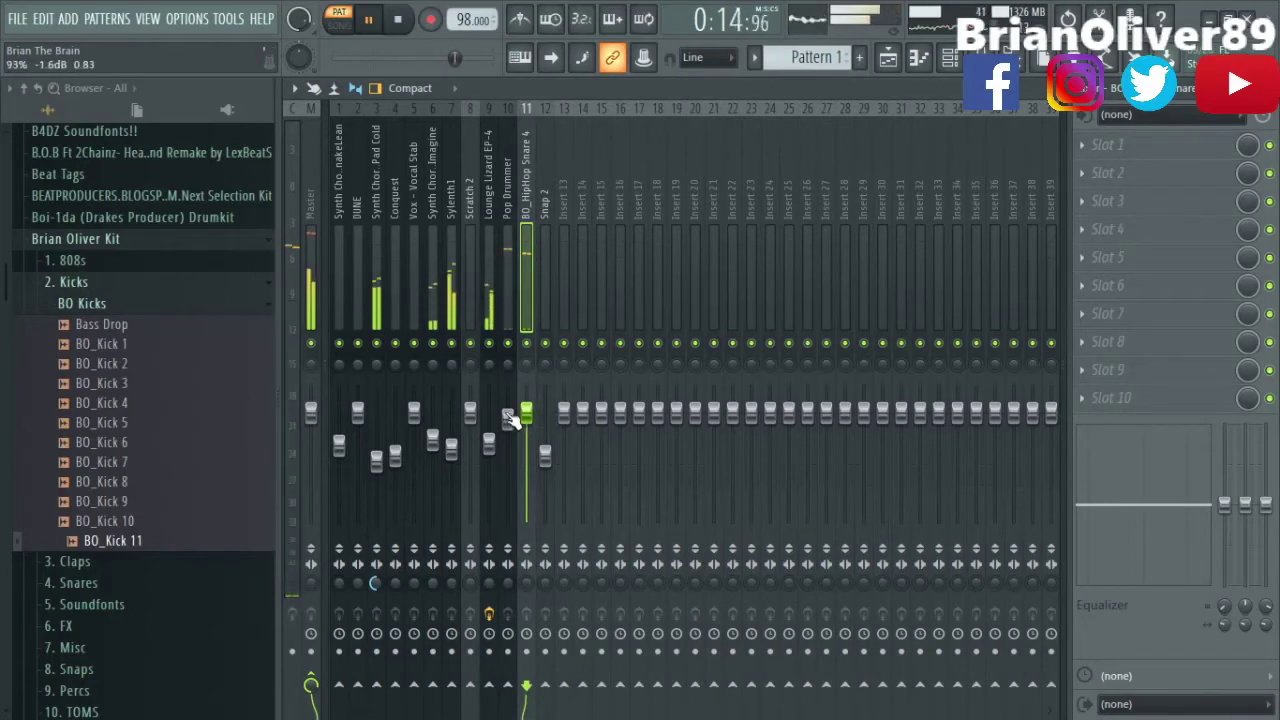
key("F9")
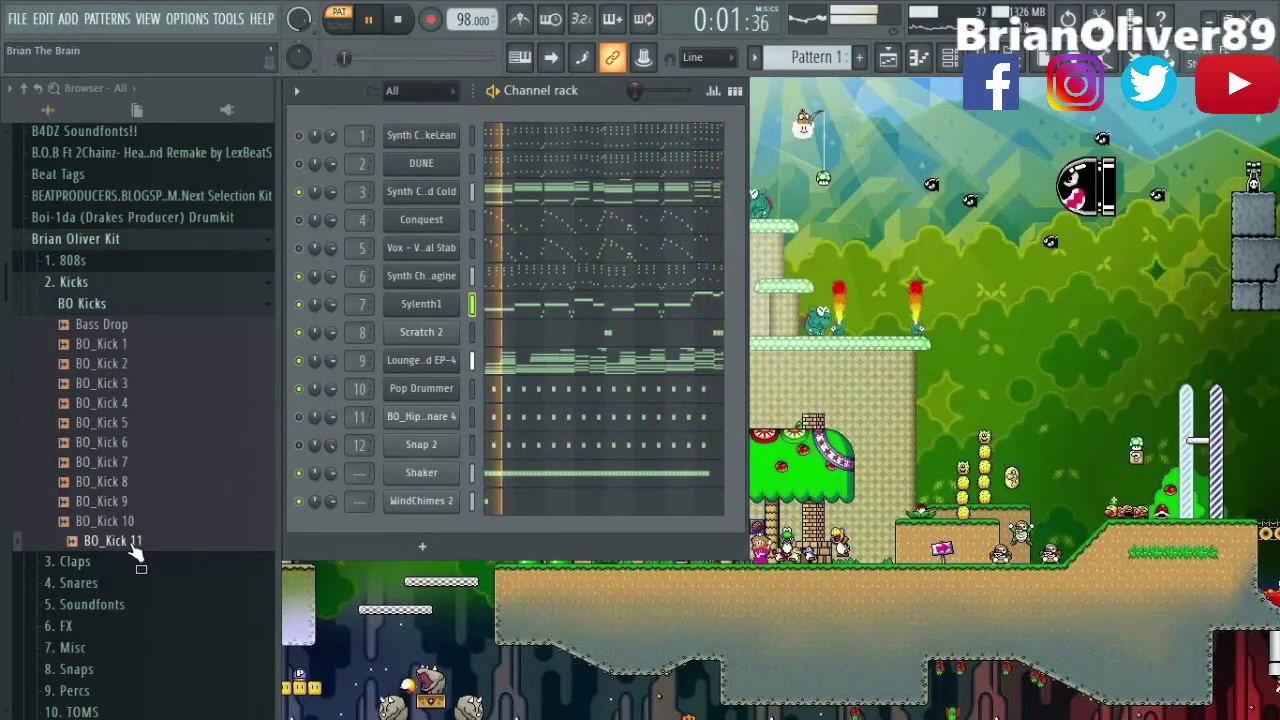
Add the BO_Kick 11 sample as a new channel and open its piano roll.
left_click_drag(137, 553, 477, 533)
left_click(502, 538)
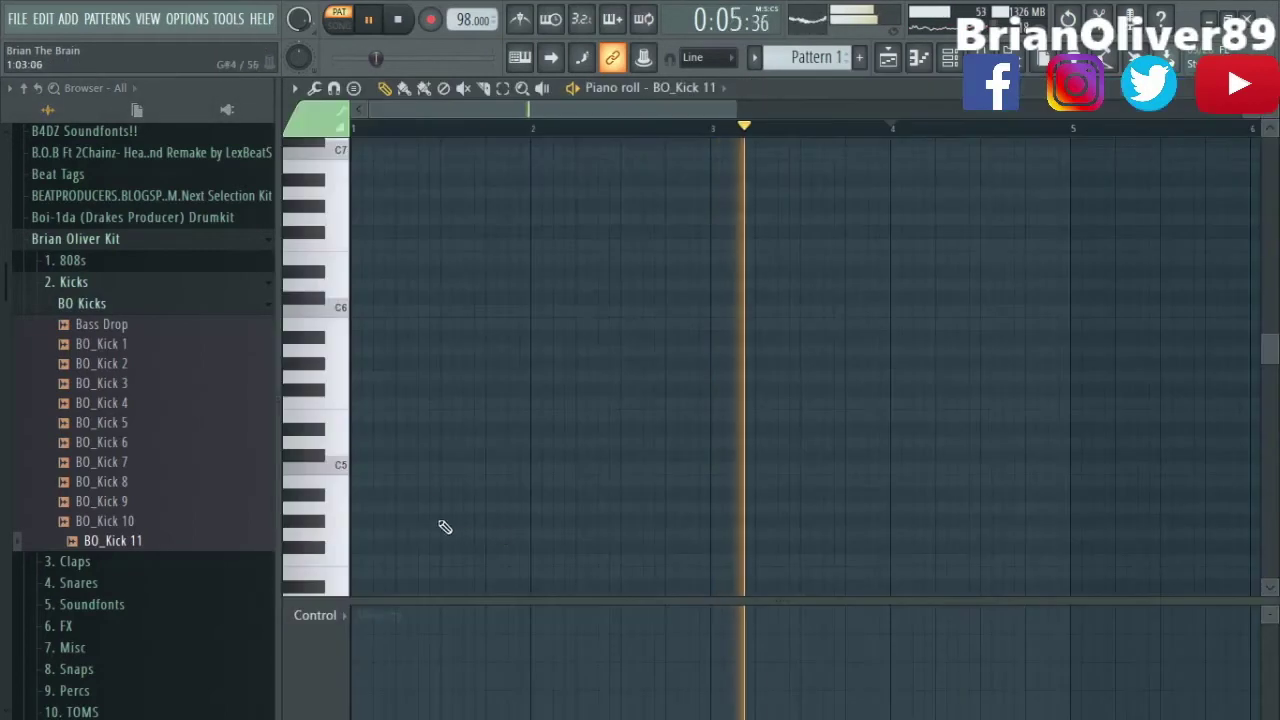
left_click(360, 467)
left_click_drag(371, 468, 394, 468)
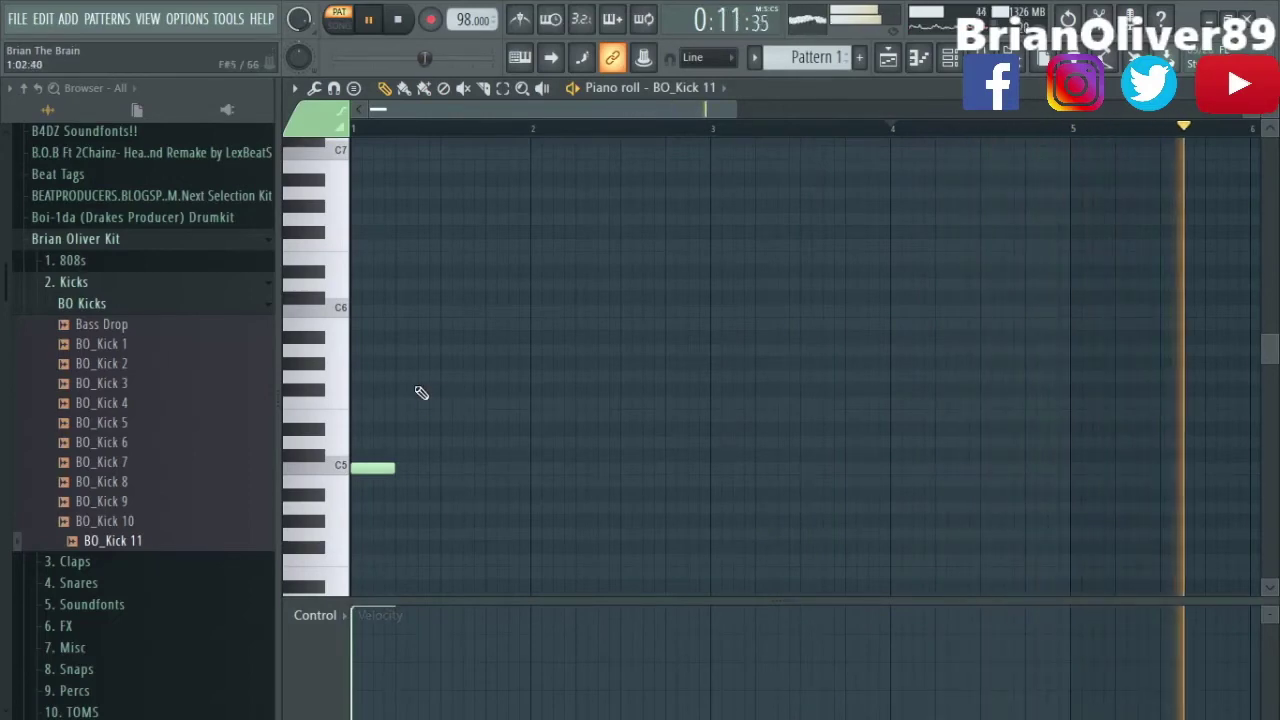
key("Escape")
key("F7")
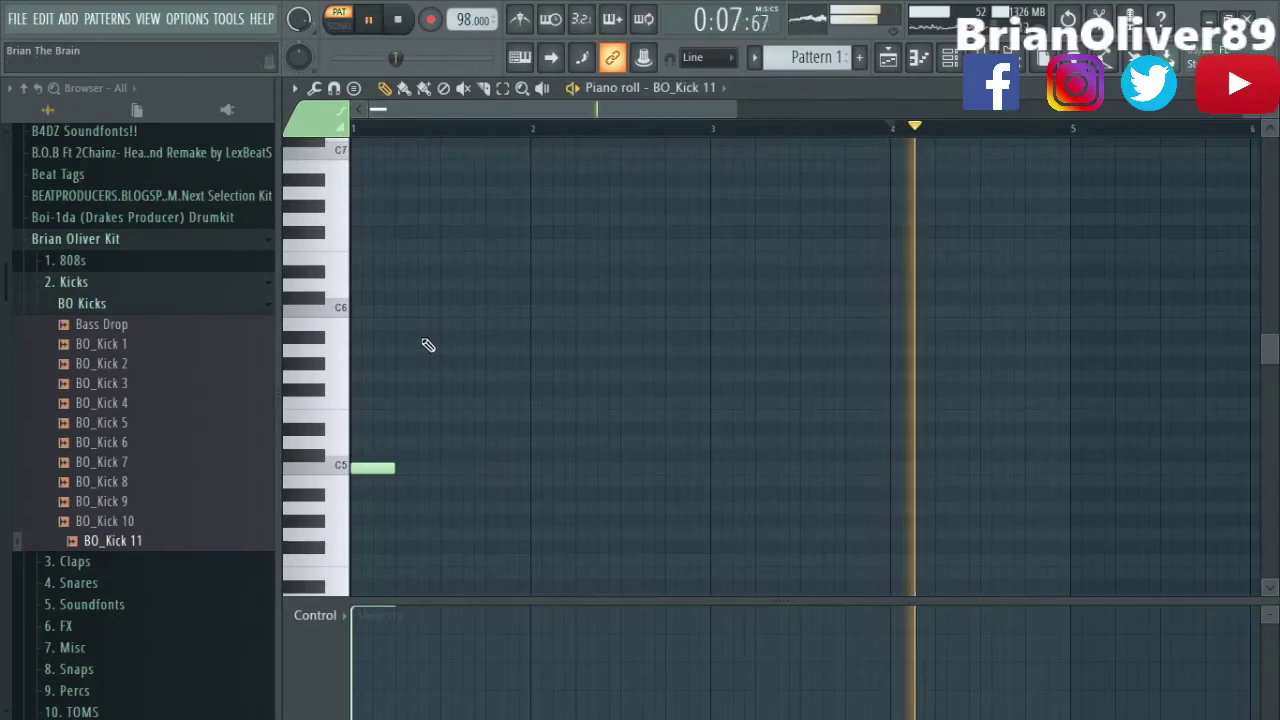
key("space")
key("space")
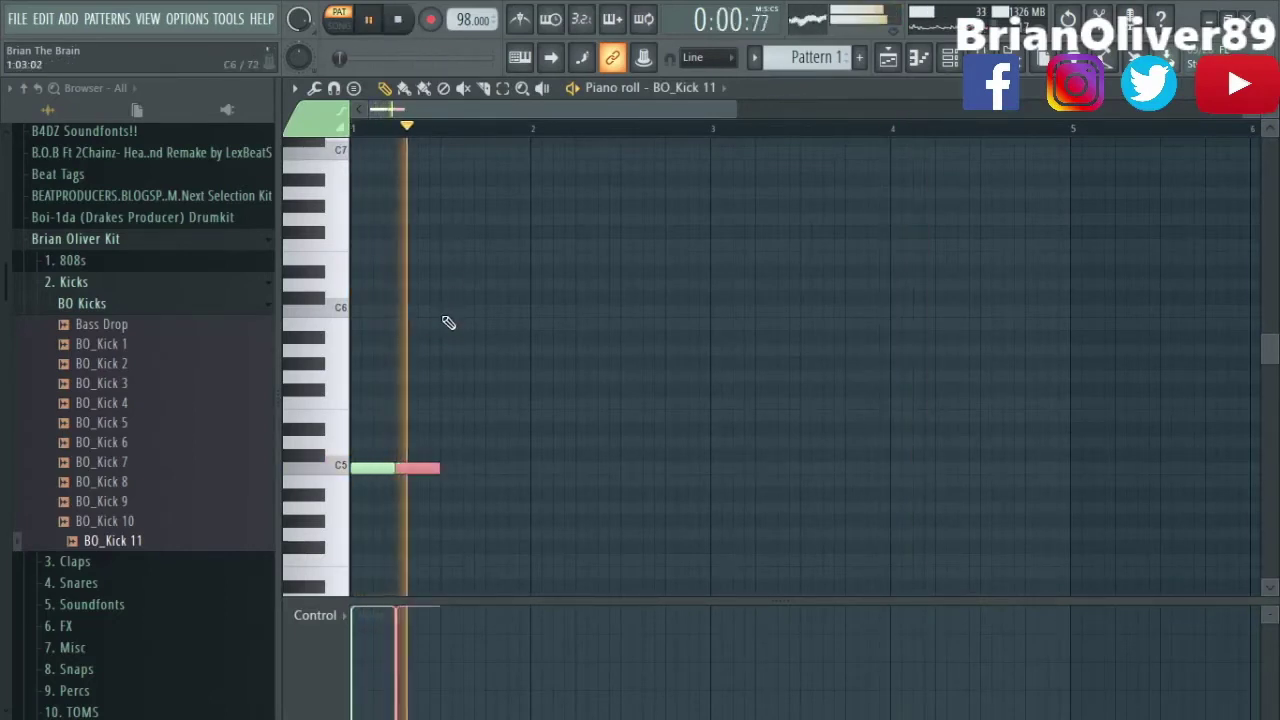
key("ctrl+b")
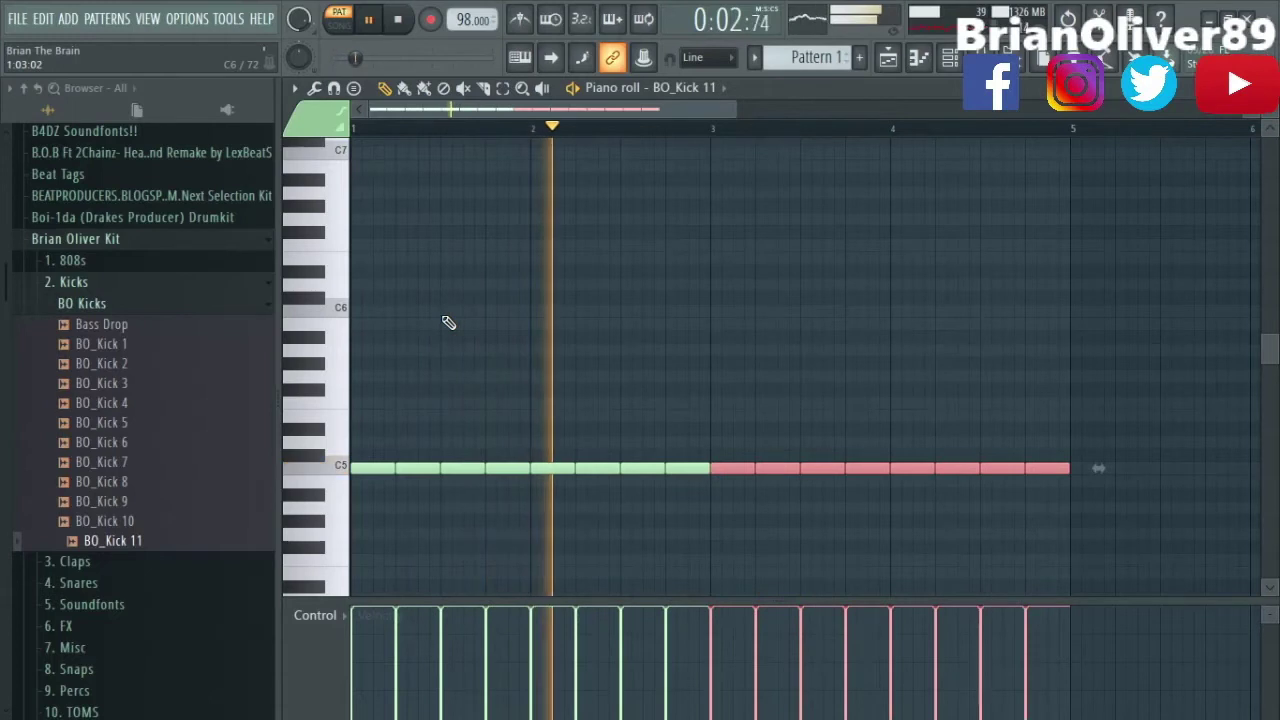
key("ctrl+d")
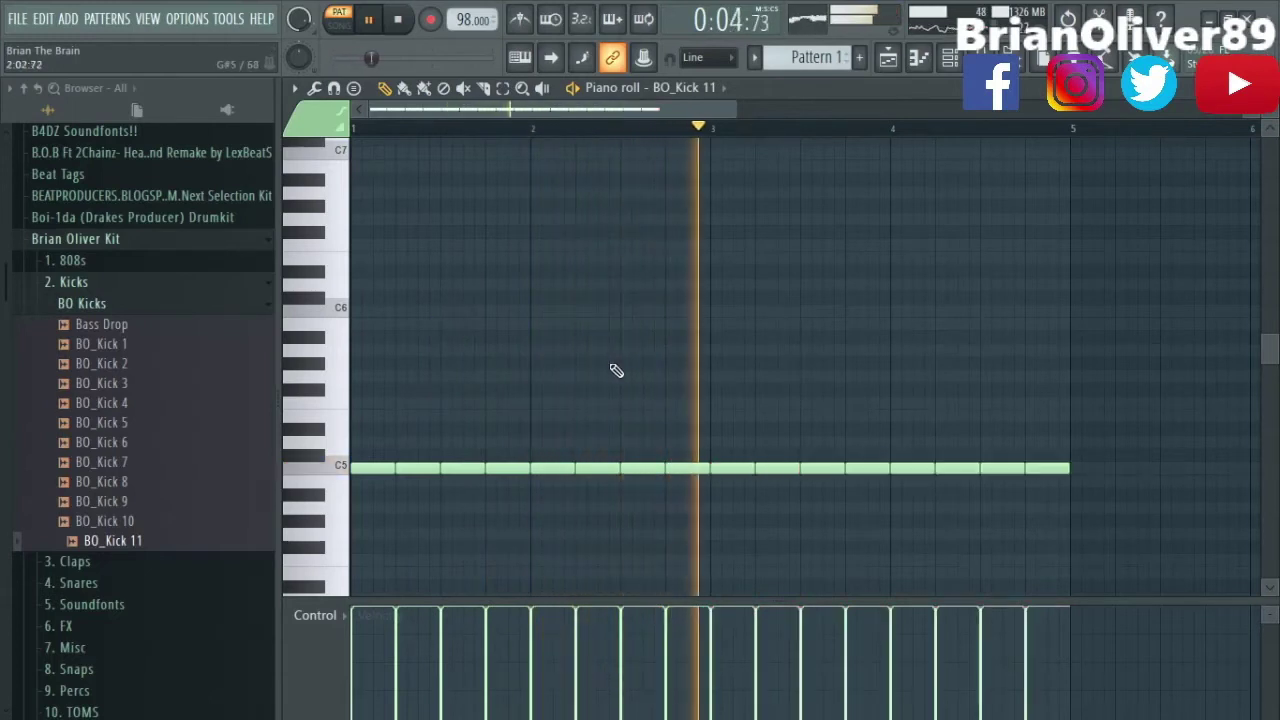
key("Delete")
Record a live BO_Kick 11 rhythm on C5 across the pattern from bar 1, then quantize the notes and play it back.
key("space")
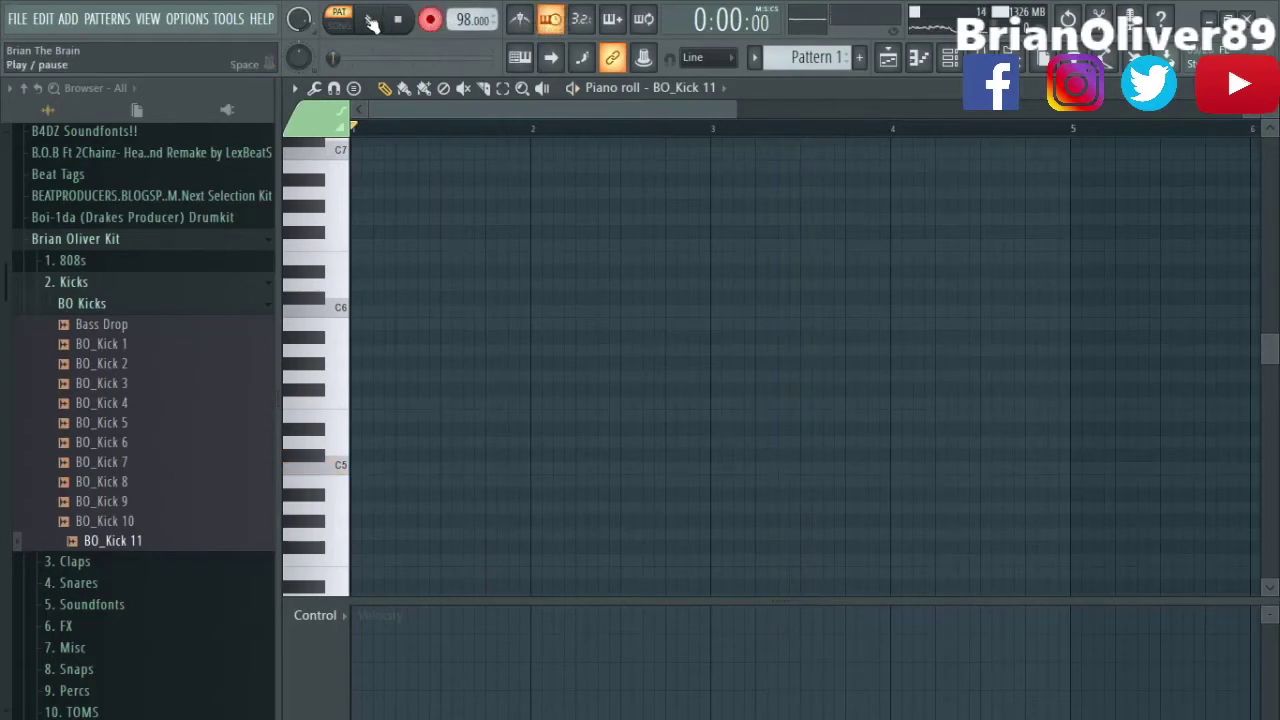
key("q")
key("q")
key("q")
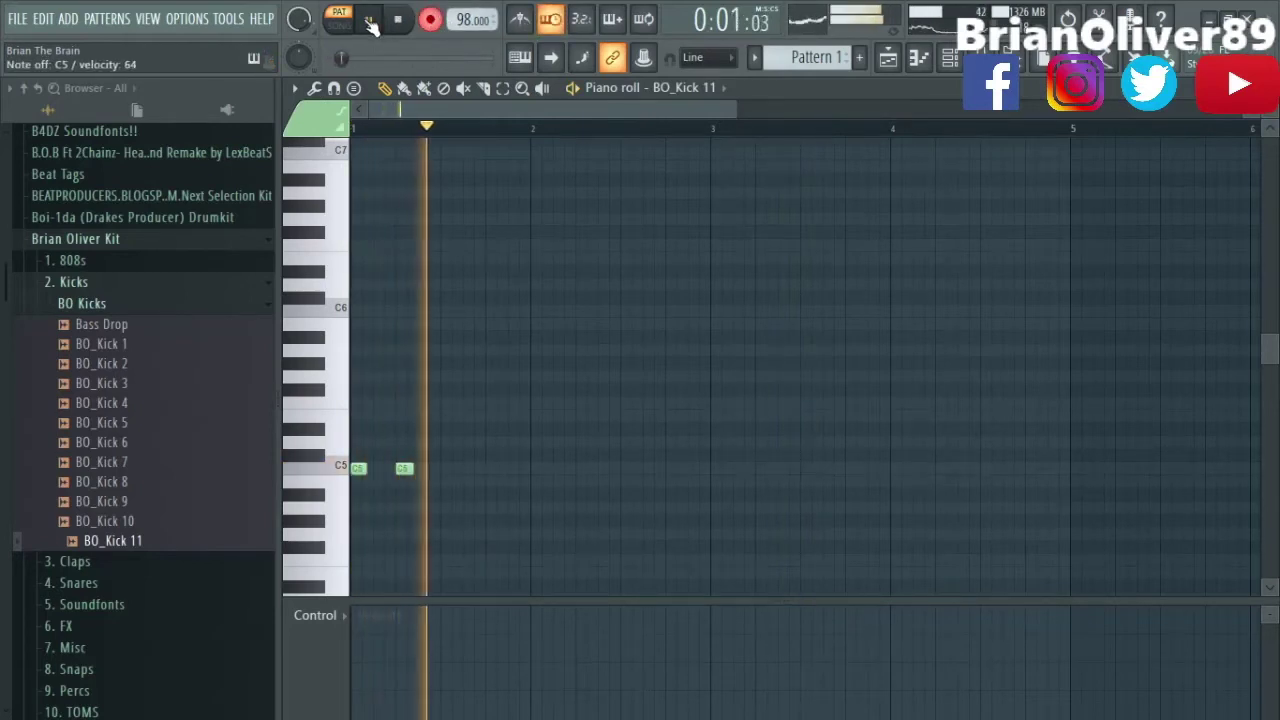
key("z")
key("z")
key("z")
key("z")
key("z")
key("z")
key("z")
key("z")
key("z")
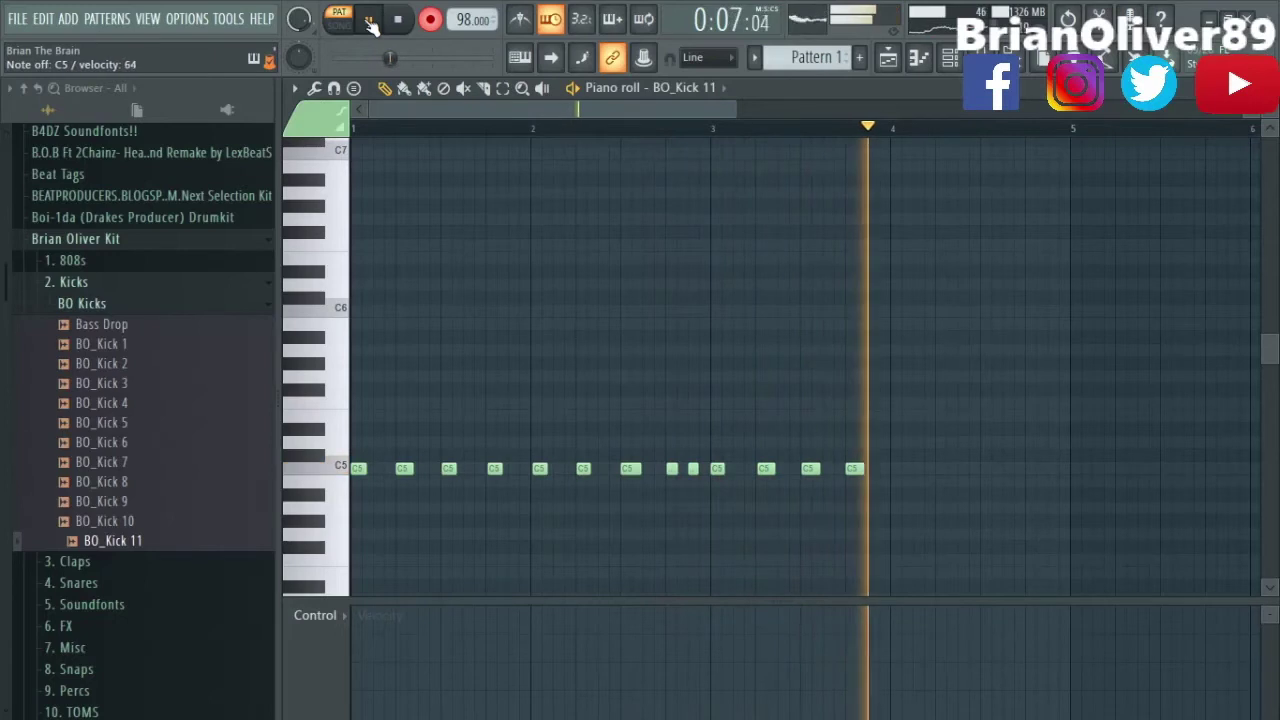
key("z")
key("z")
key("z")
key("z")
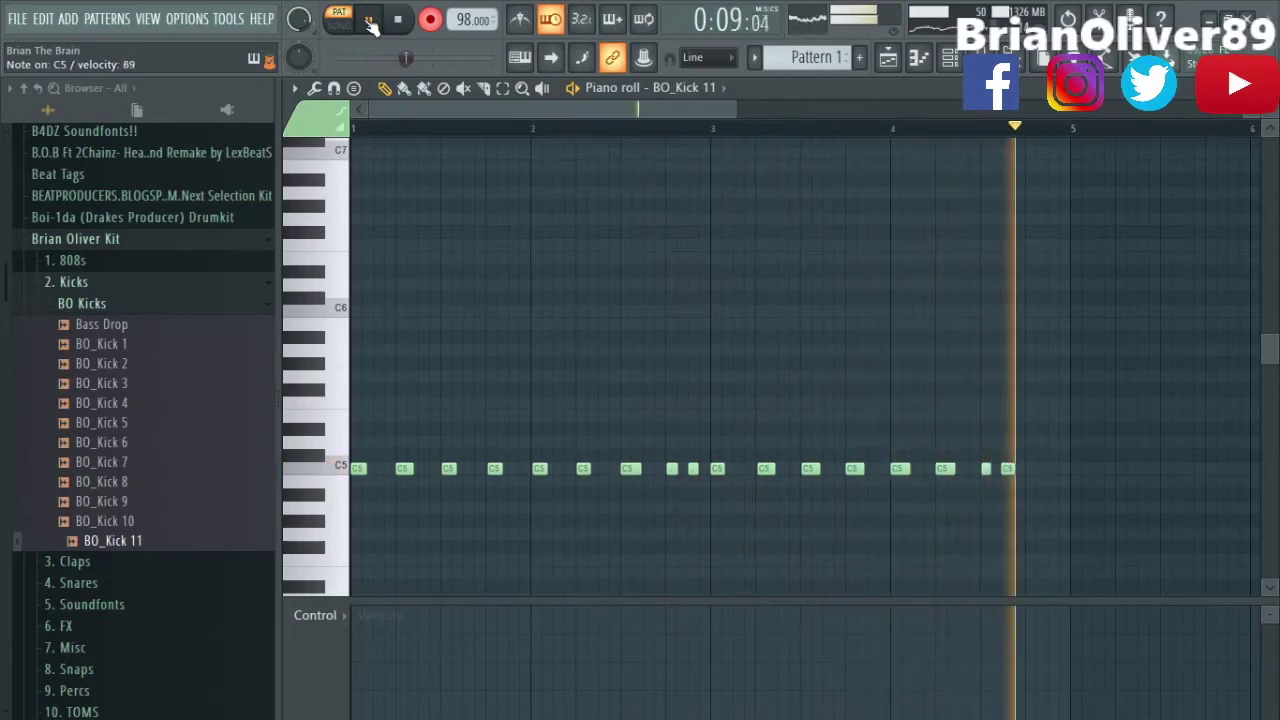
key("z")
key("z")
key("z")
key("z")
key("z")
key("z")
key("z")
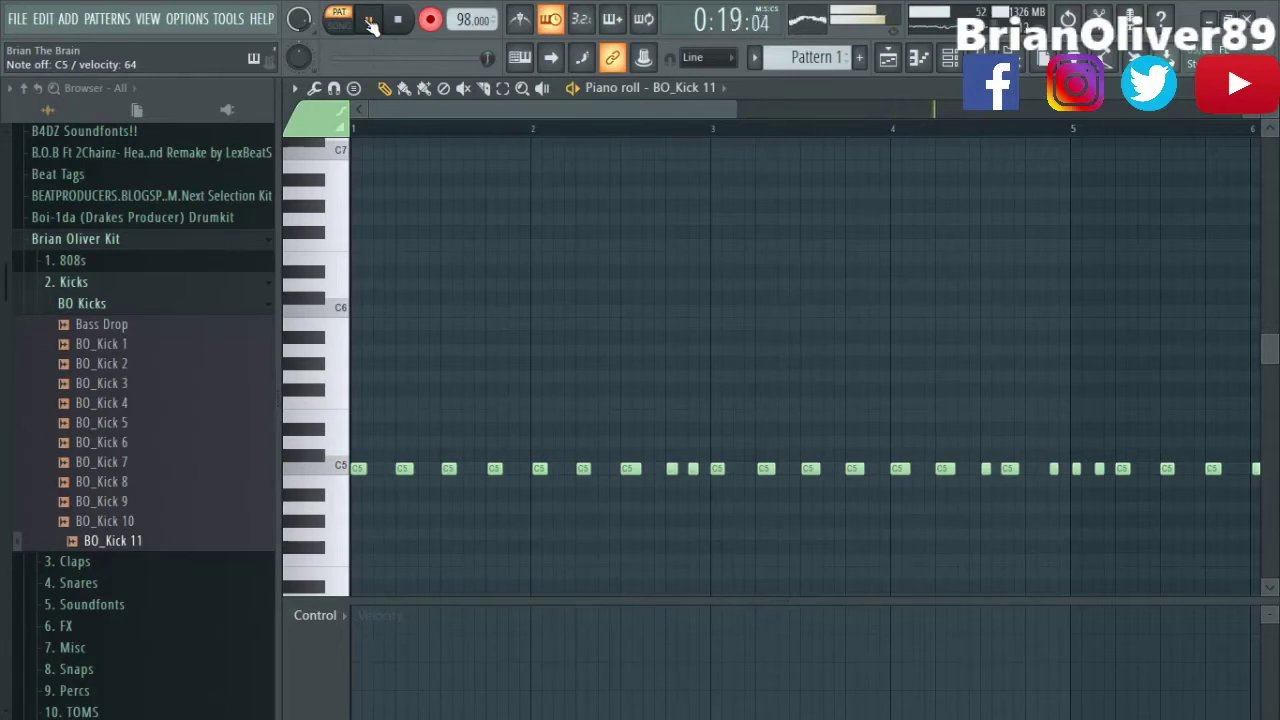
key("space")
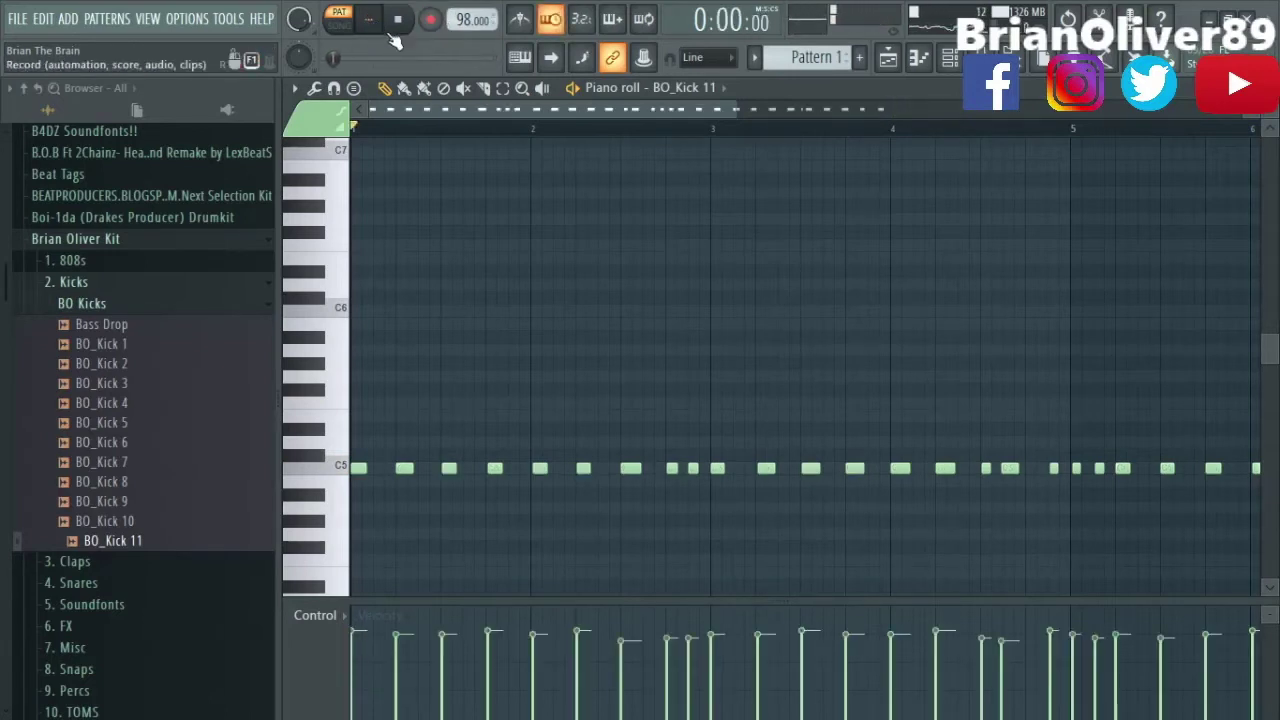
key("space")
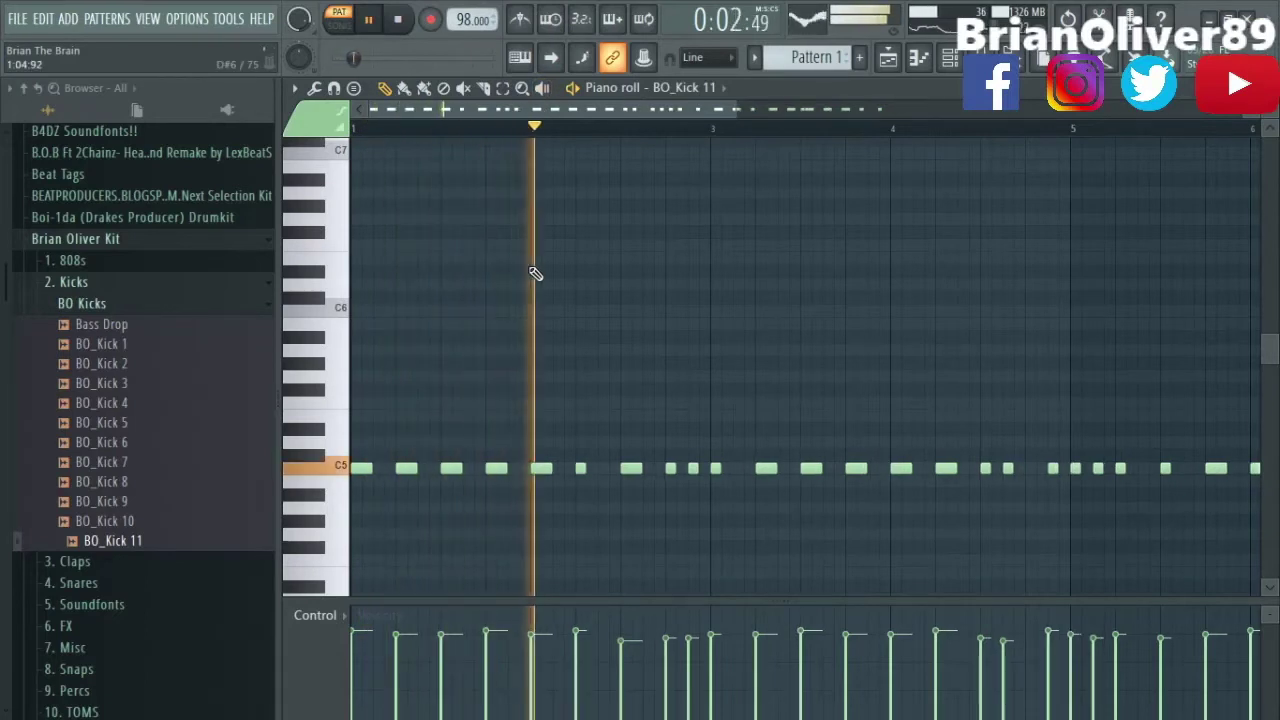
Shorten all BO_Kick 11 notes to one uniform length and raise all their velocities to maximum.
key("shift+d")
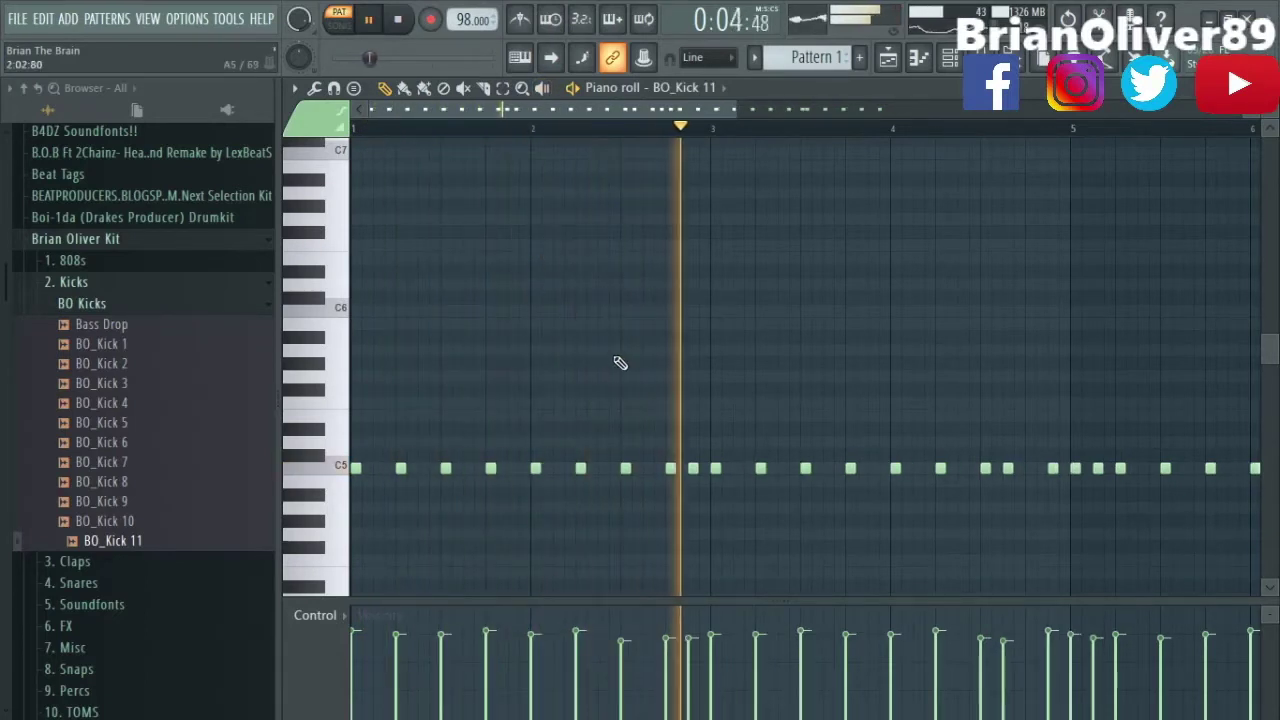
key("ctrl+a")
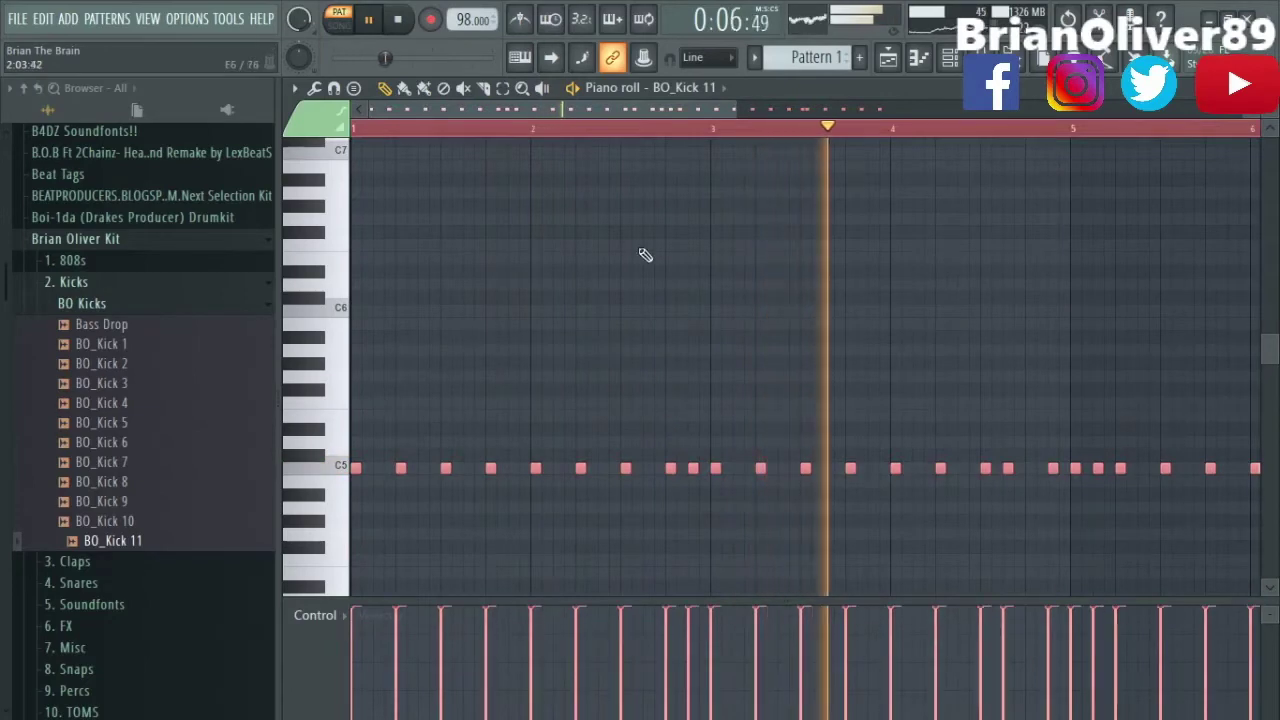
key("ctrl+d")
left_click_drag(652, 109, 753, 125)
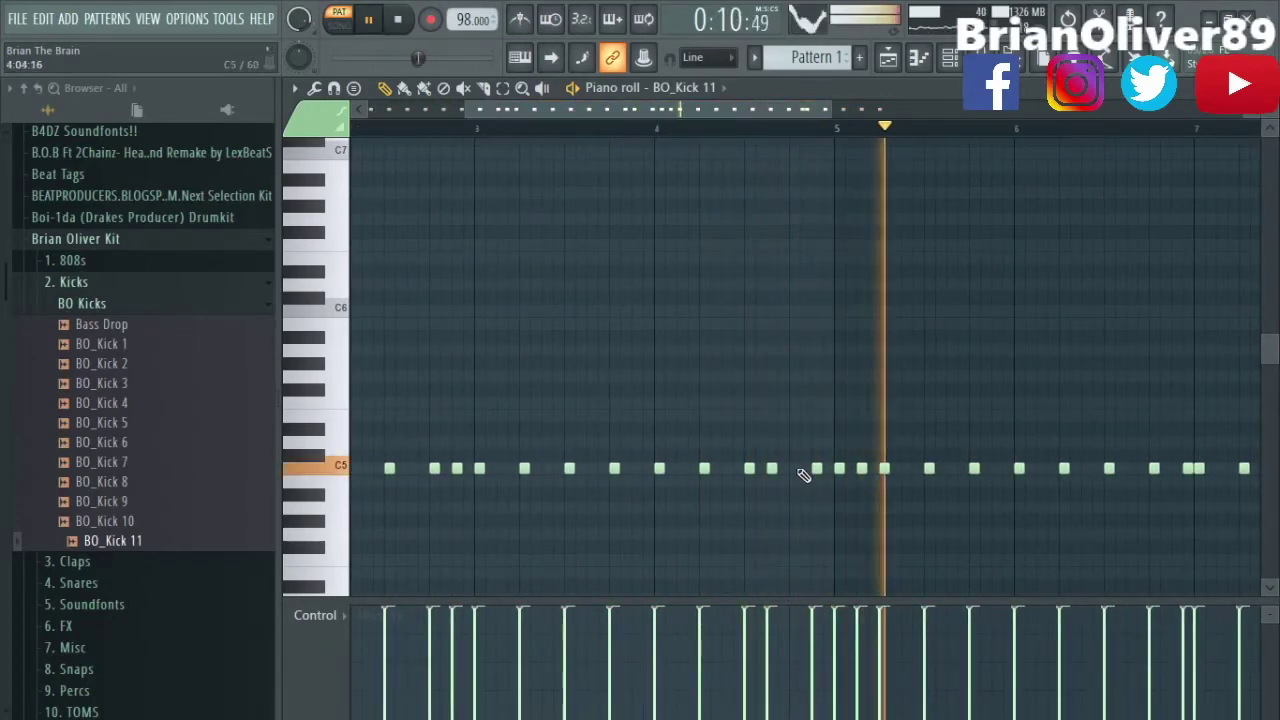
Delete the two kick notes opening bar 5 and add a short C5 kick between the two close notes midway through bar 4.
right_click(840, 468)
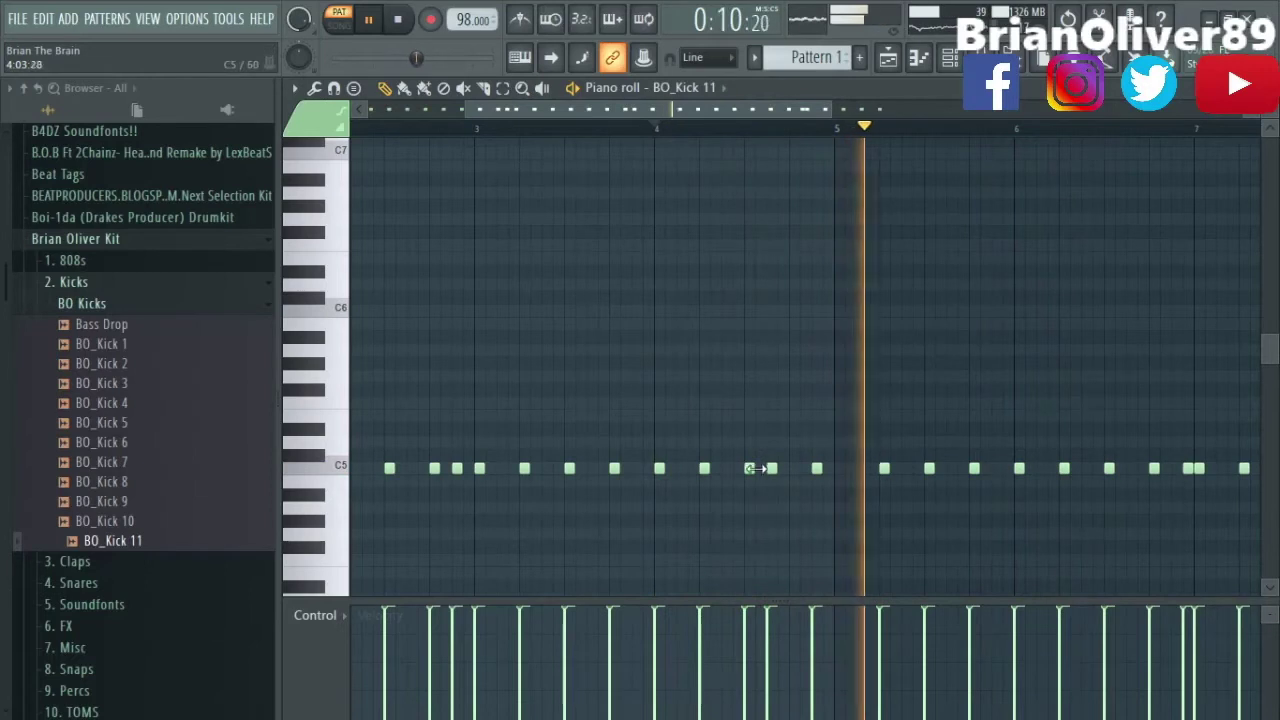
left_click(760, 468)
mouse_move(798, 468)
left_mouse_down()
mouse_move(768, 468)
mouse_move(786, 486)
left_mouse_up()
key("space")
key("space")
key("ctrl+d")
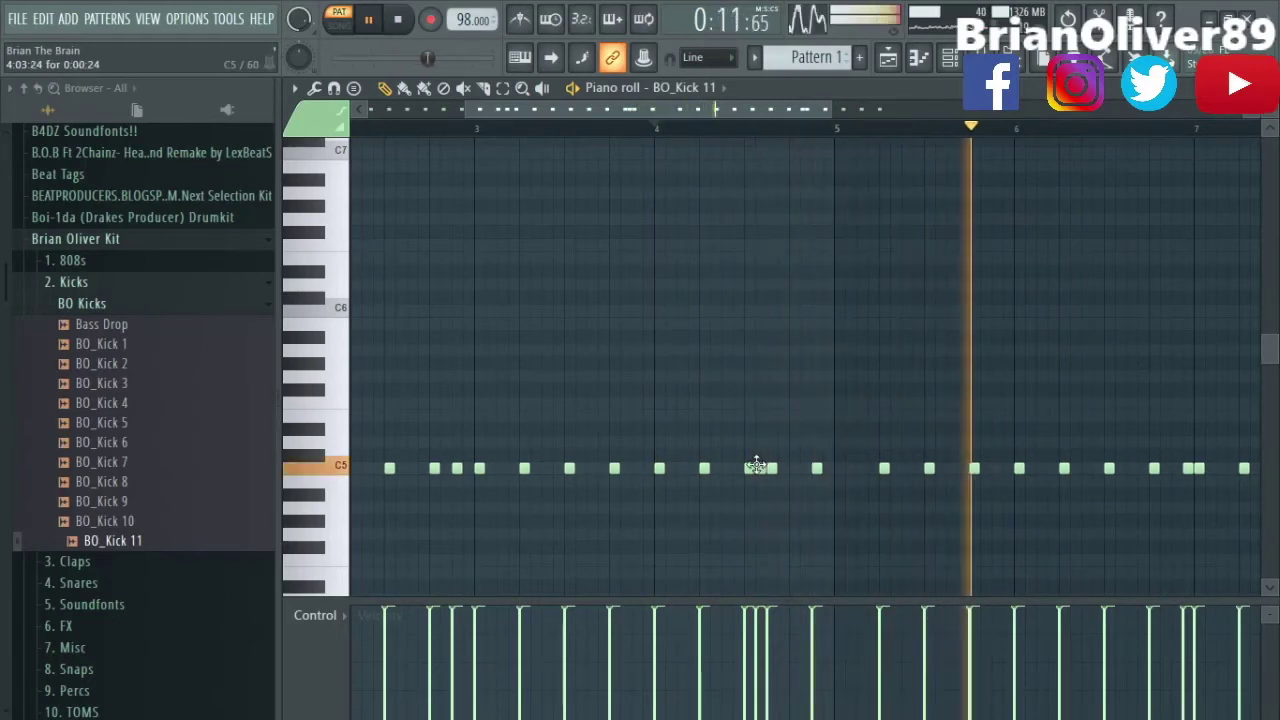
Add a C5 kick note in the second half of bar 8 and adjust its length.
left_click_drag(748, 103, 921, 113)
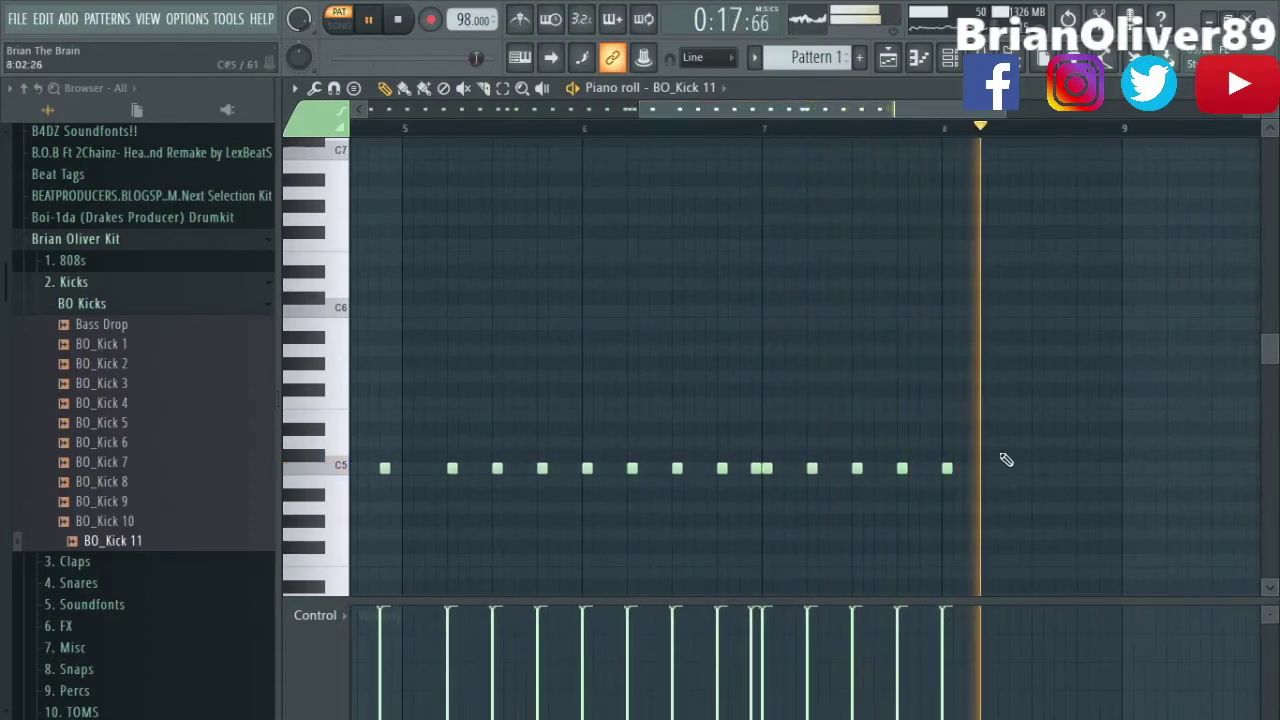
left_click(1035, 469)
left_click_drag(1057, 472, 1072, 469)
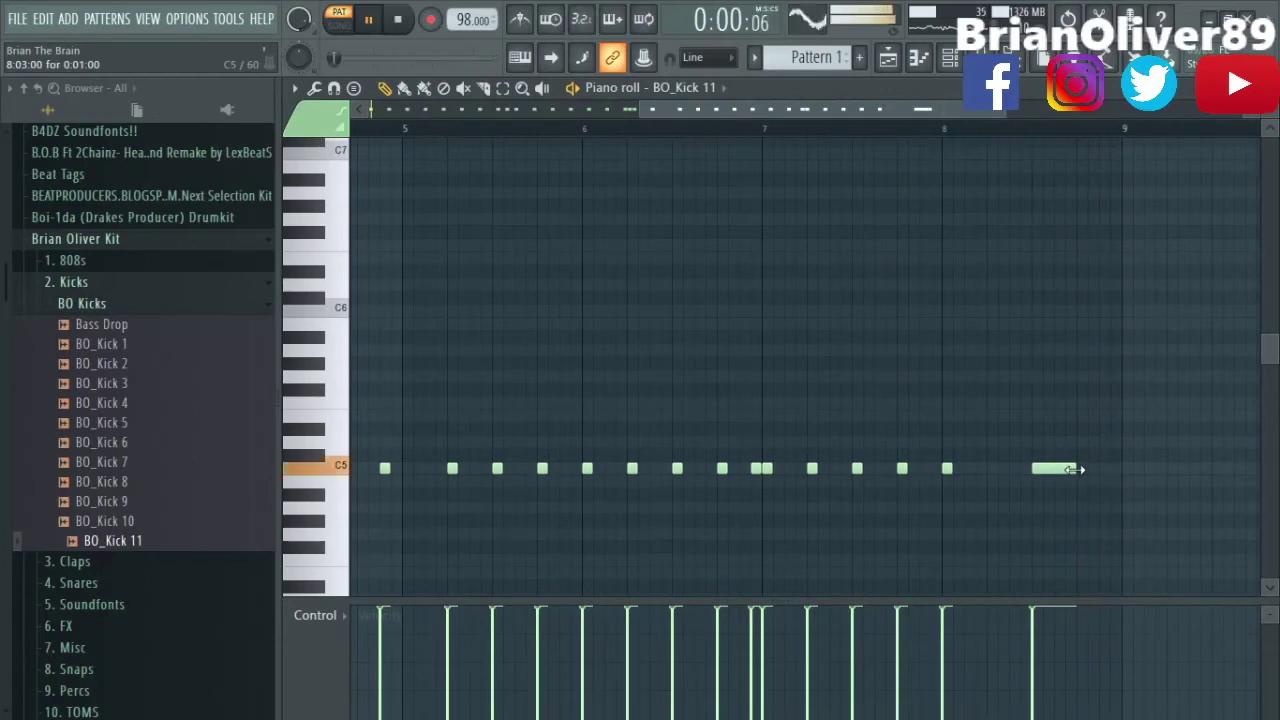
left_click_drag(906, 106, 622, 140)
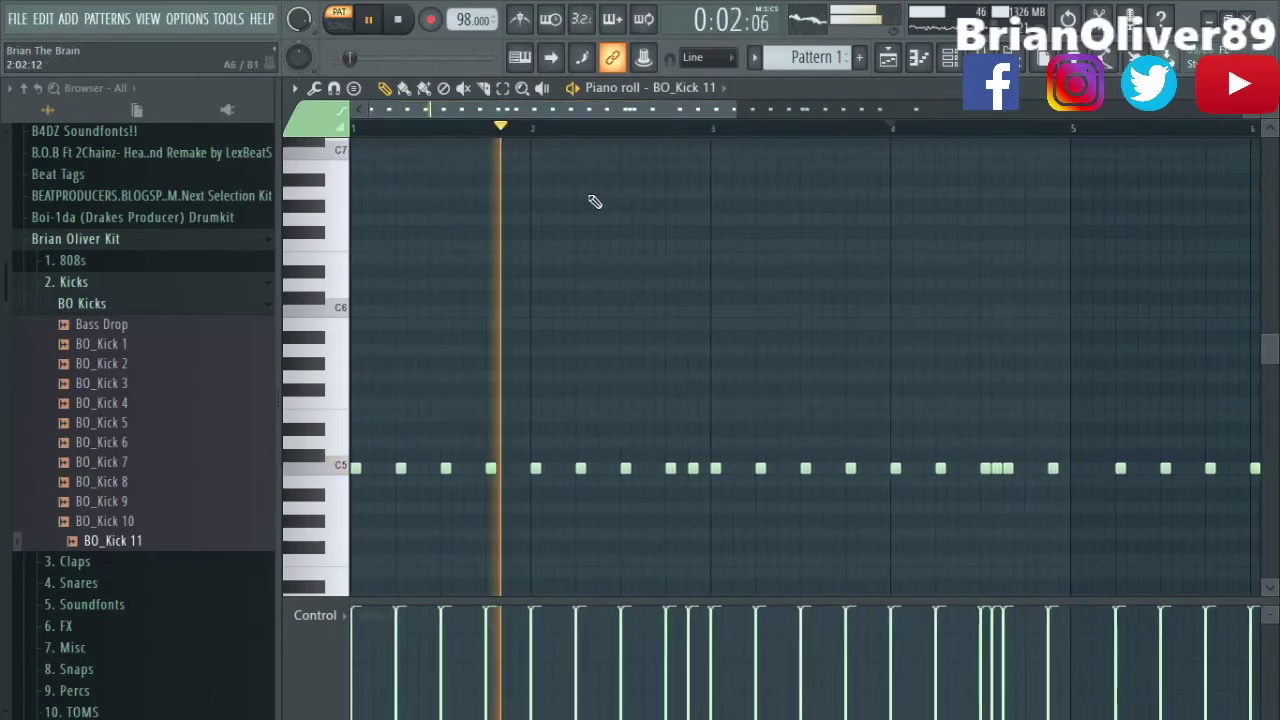
Collapse the BO Kicks folder, then mute Pop Drummer and unmute the BO_HipHop Snare 4 channel.
key("Escape")
left_click(121, 307)
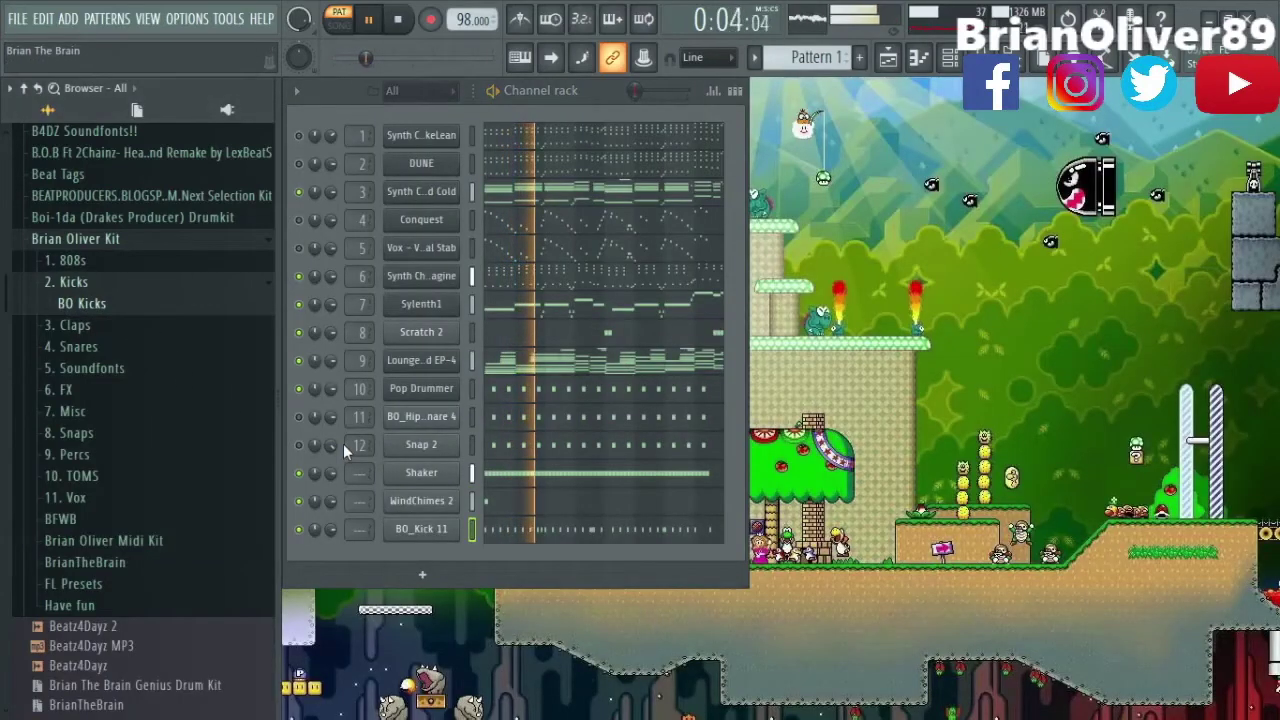
left_click(299, 388)
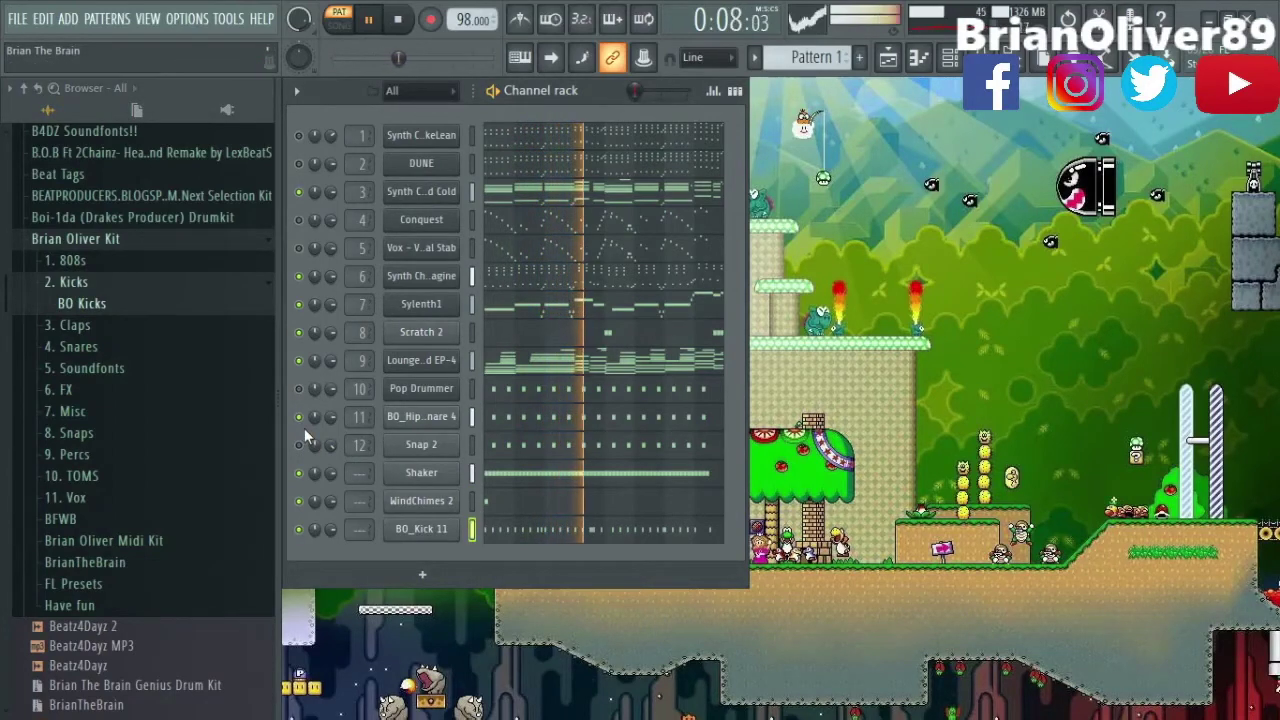
In the BO_Kick 11 notes, delete the second and fourth kicks of bar 1 and the second kick of bar 2.
left_click(530, 540)
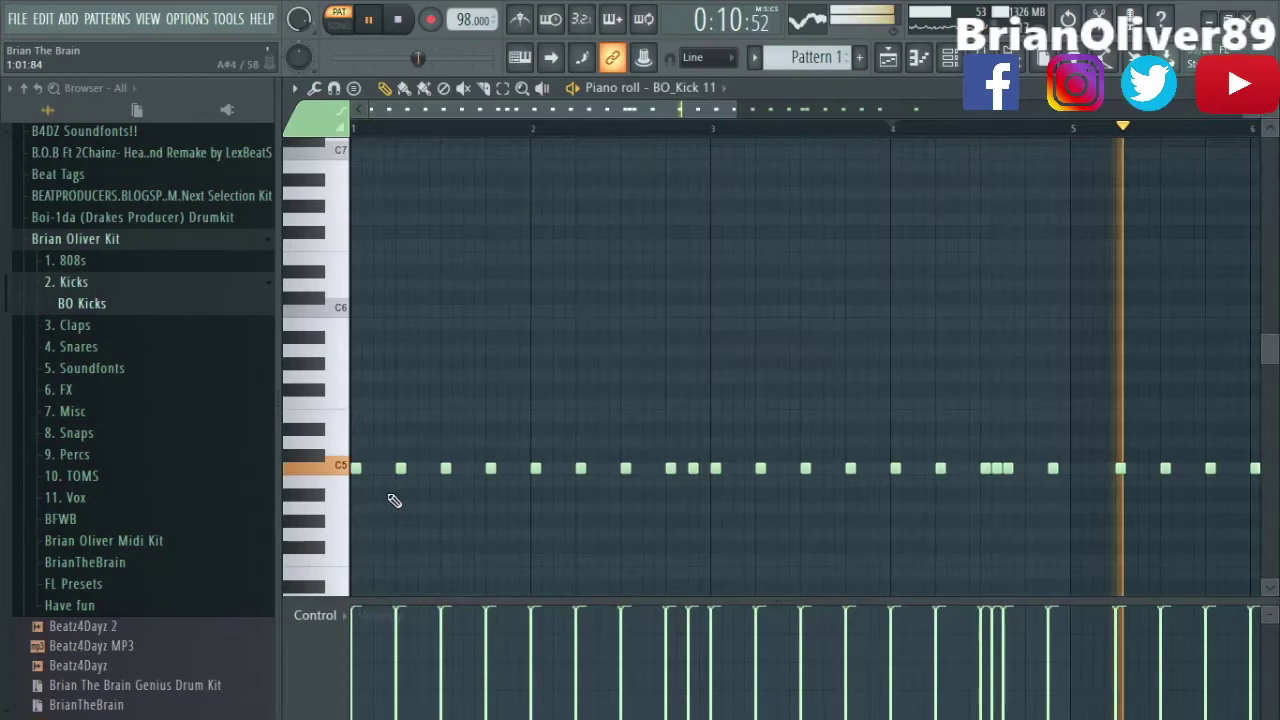
left_click(398, 19)
key("space")
right_click(400, 470)
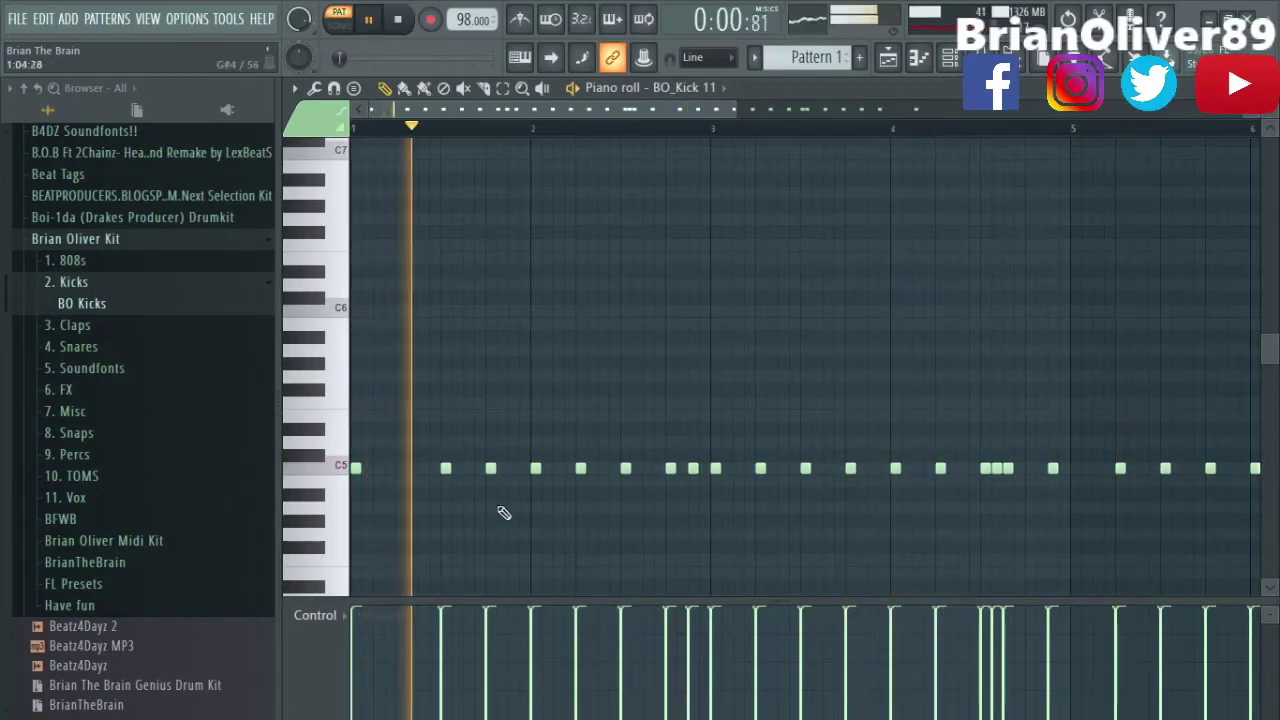
right_click(492, 470)
right_click(580, 469)
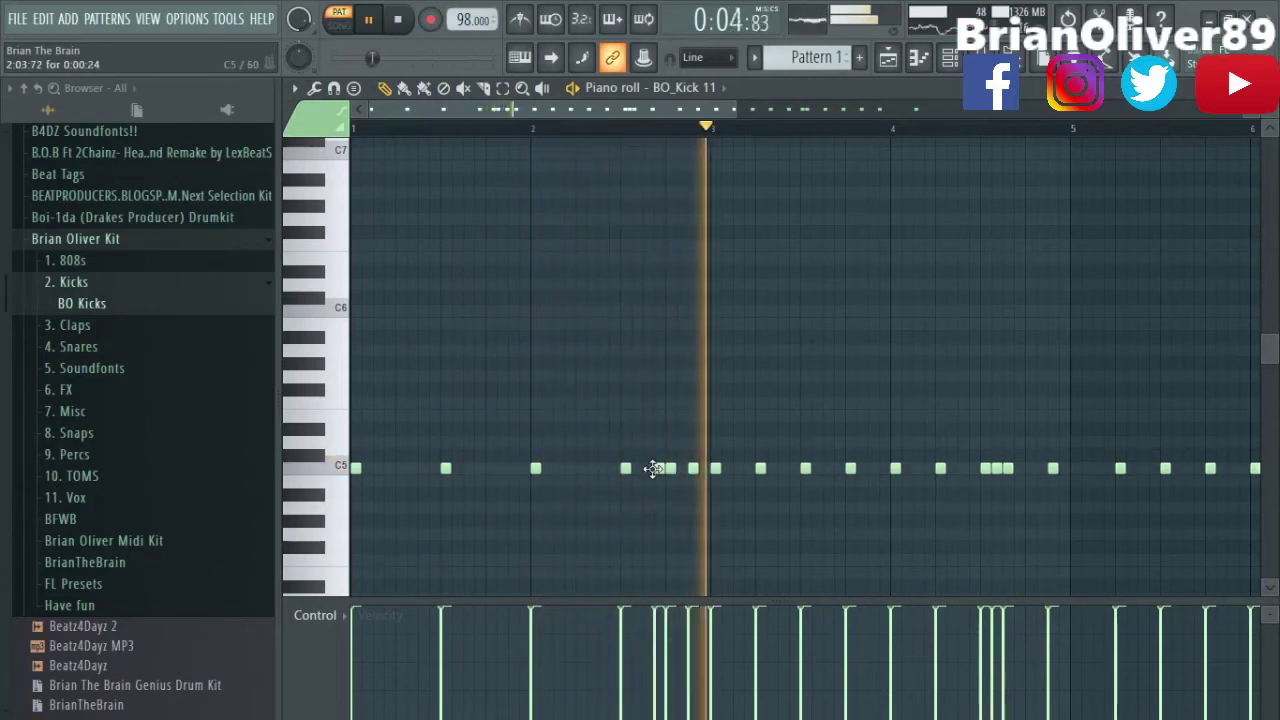
Shift the extra kick in the second half of bar 2 slightly earlier and delete the kick right after it.
key("space")
left_click_drag(657, 472, 646, 472)
key("space")
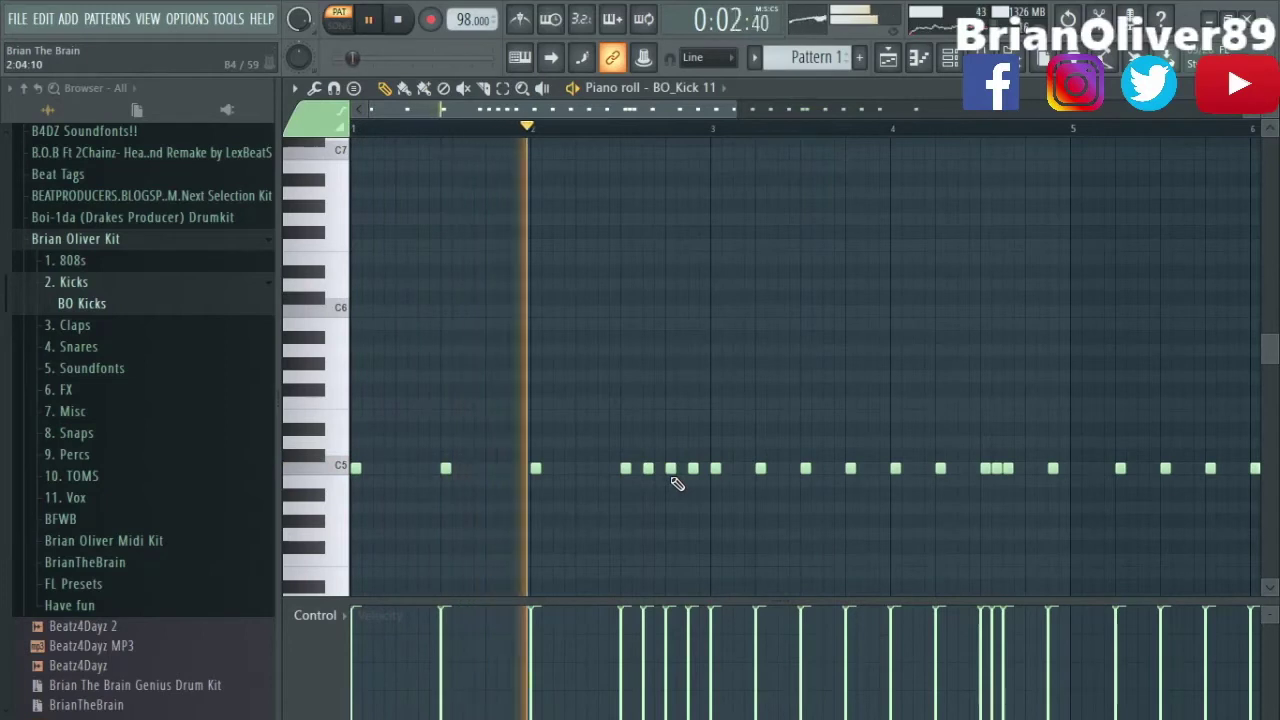
right_click(670, 468)
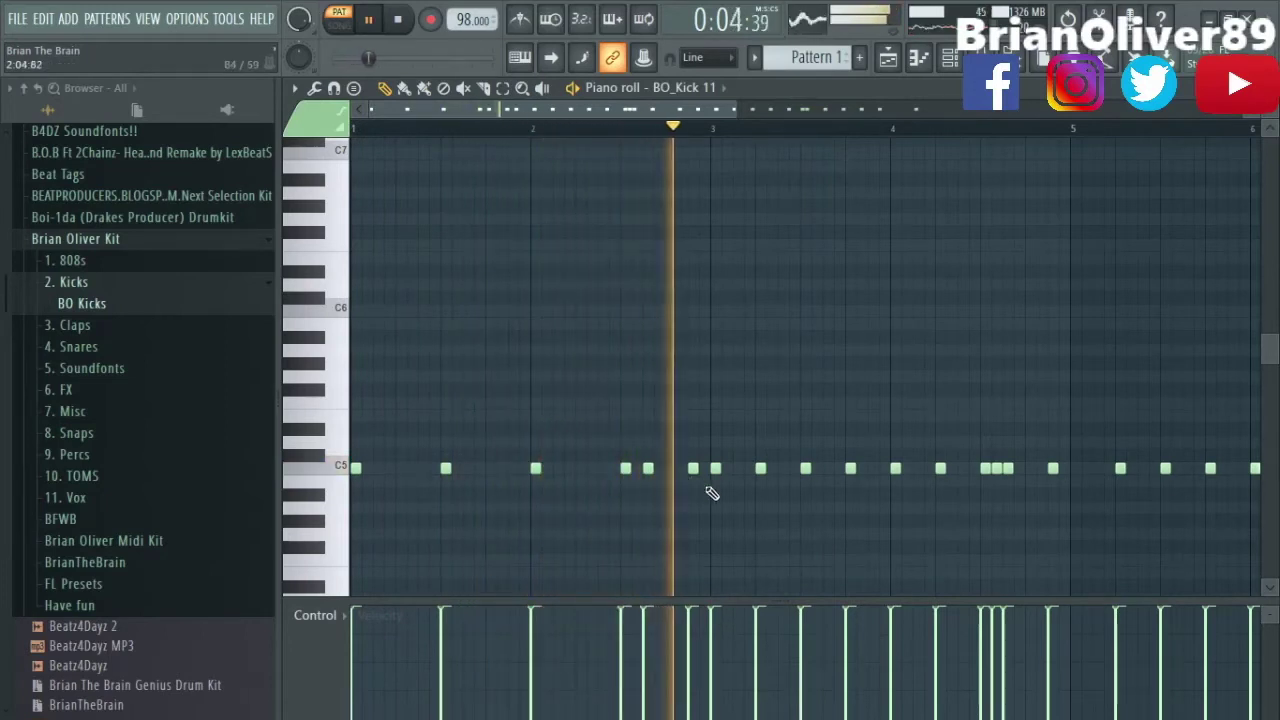
Delete the second and fourth kicks of bar 3 and the second kick of bar 4, and close the kick notes.
right_click(760, 468)
right_click(850, 468)
right_click(940, 468)
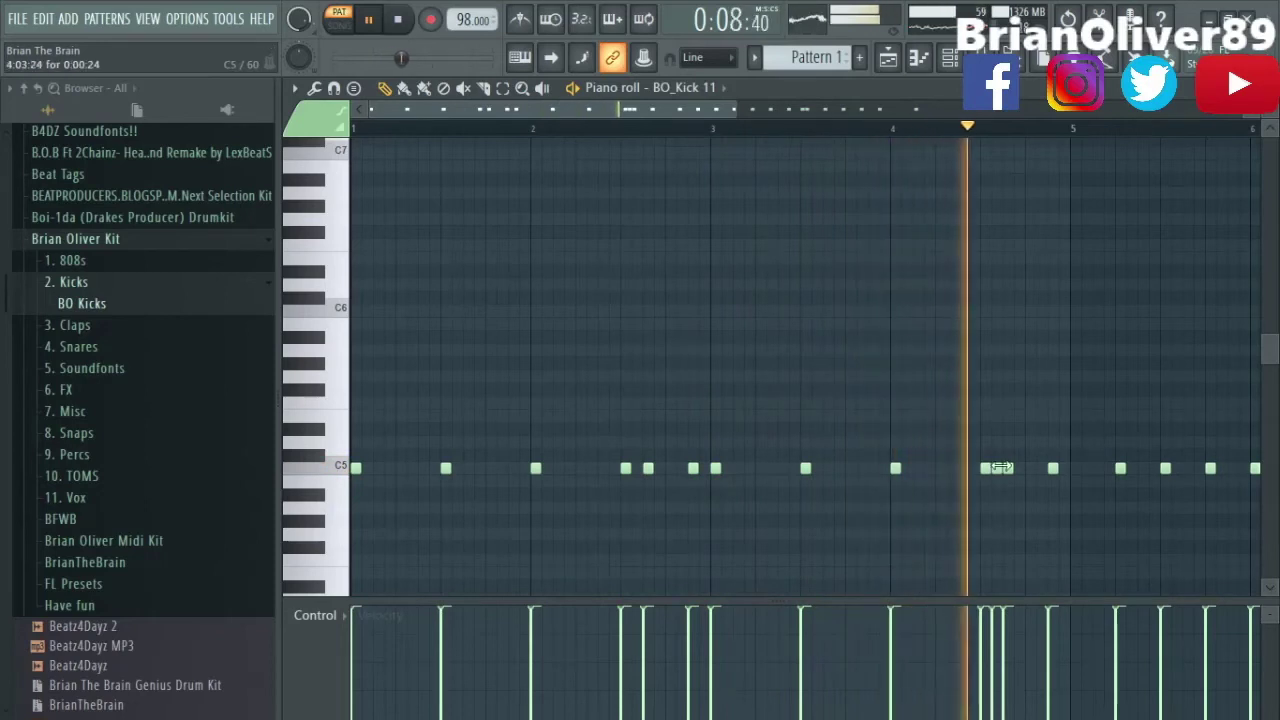
left_click_drag(711, 110, 886, 111)
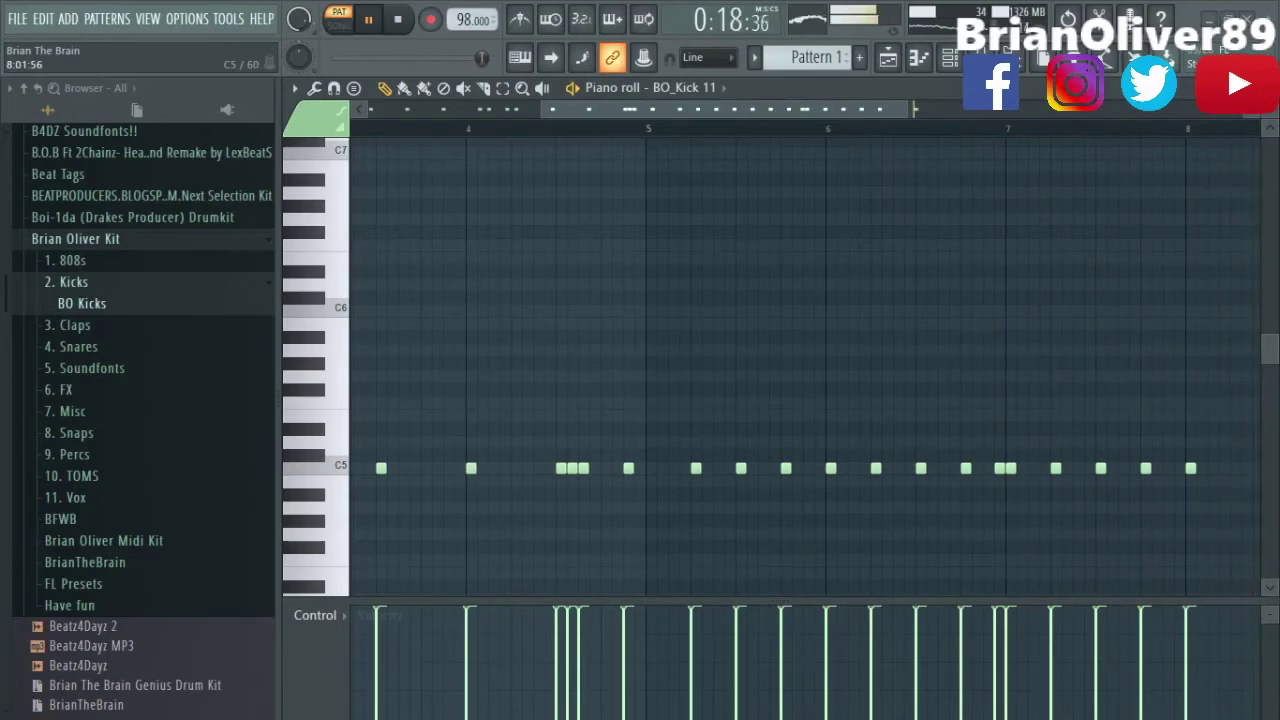
left_click_drag(776, 108, 590, 115)
key("F7")
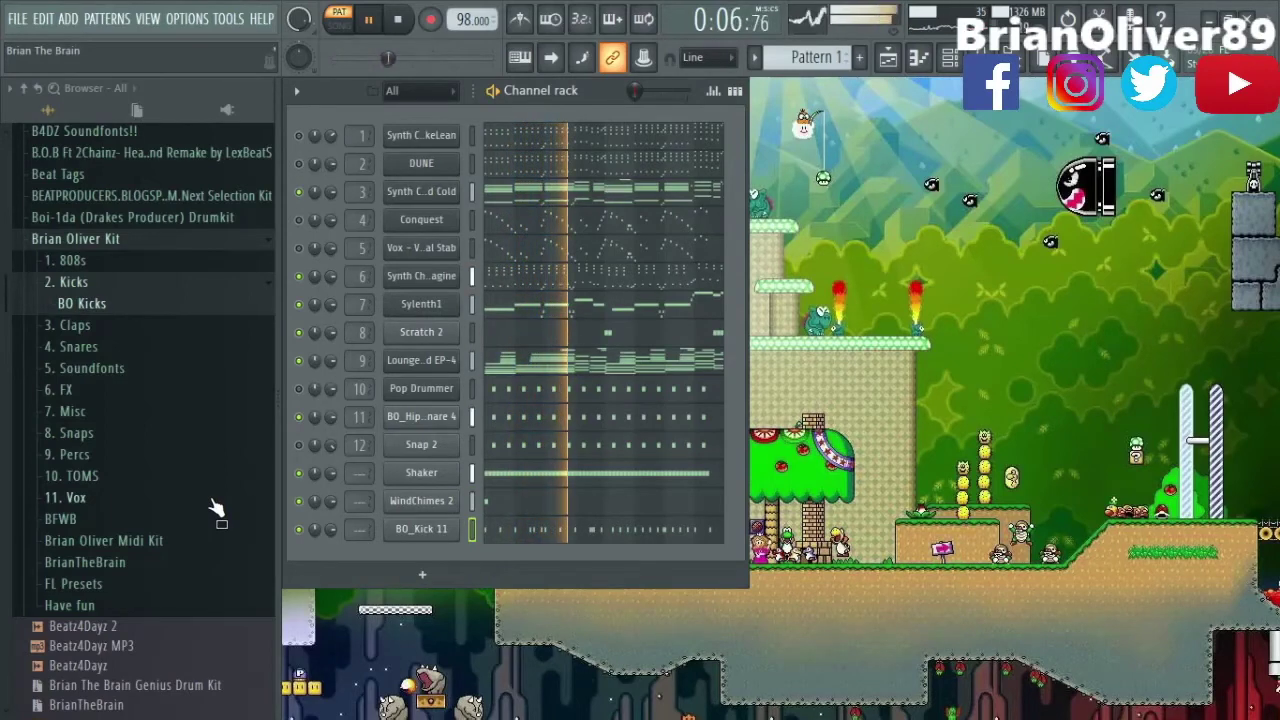
Load Ozone 8 into the first effect slot of the mixer's Master track.
key("F9")
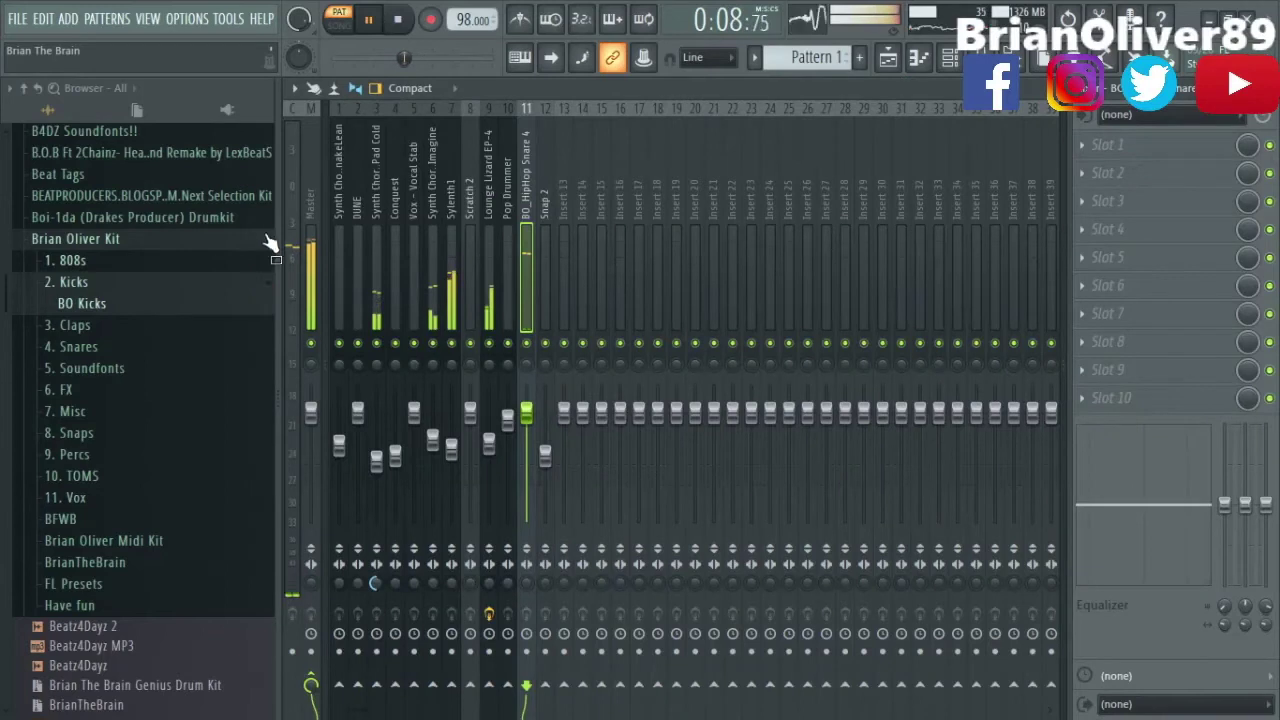
left_click(315, 194)
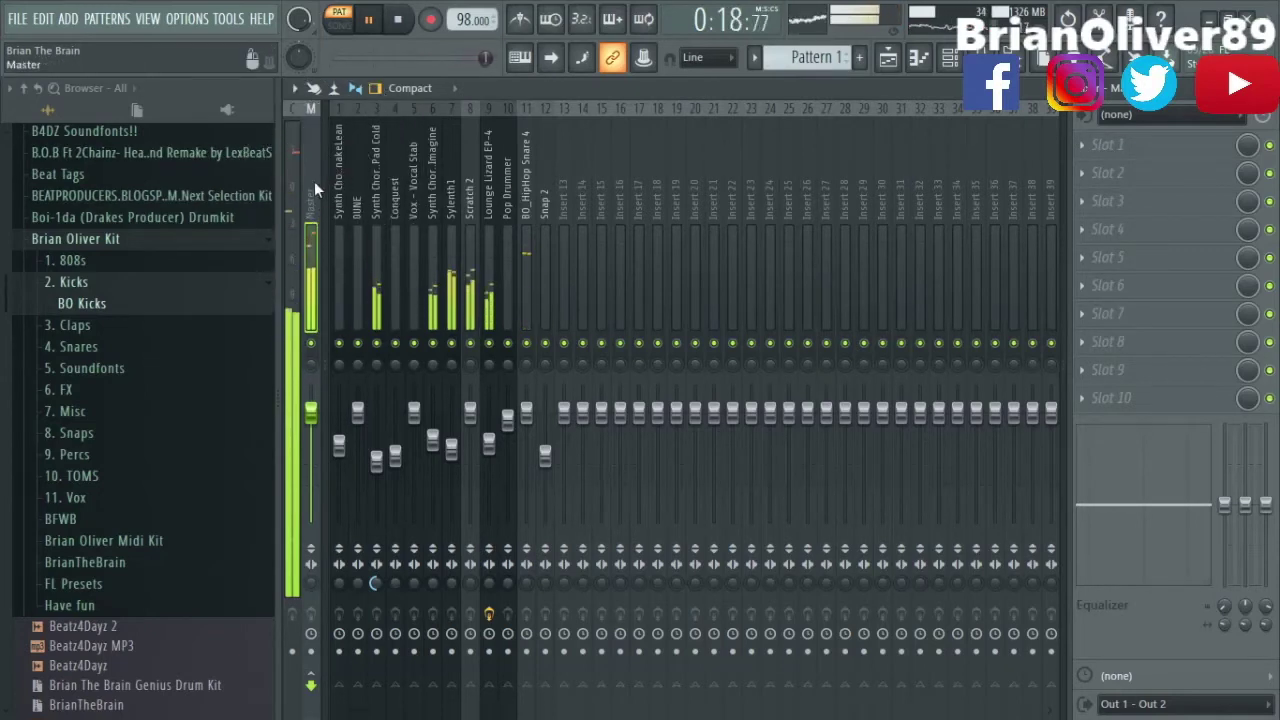
left_click(1088, 144)
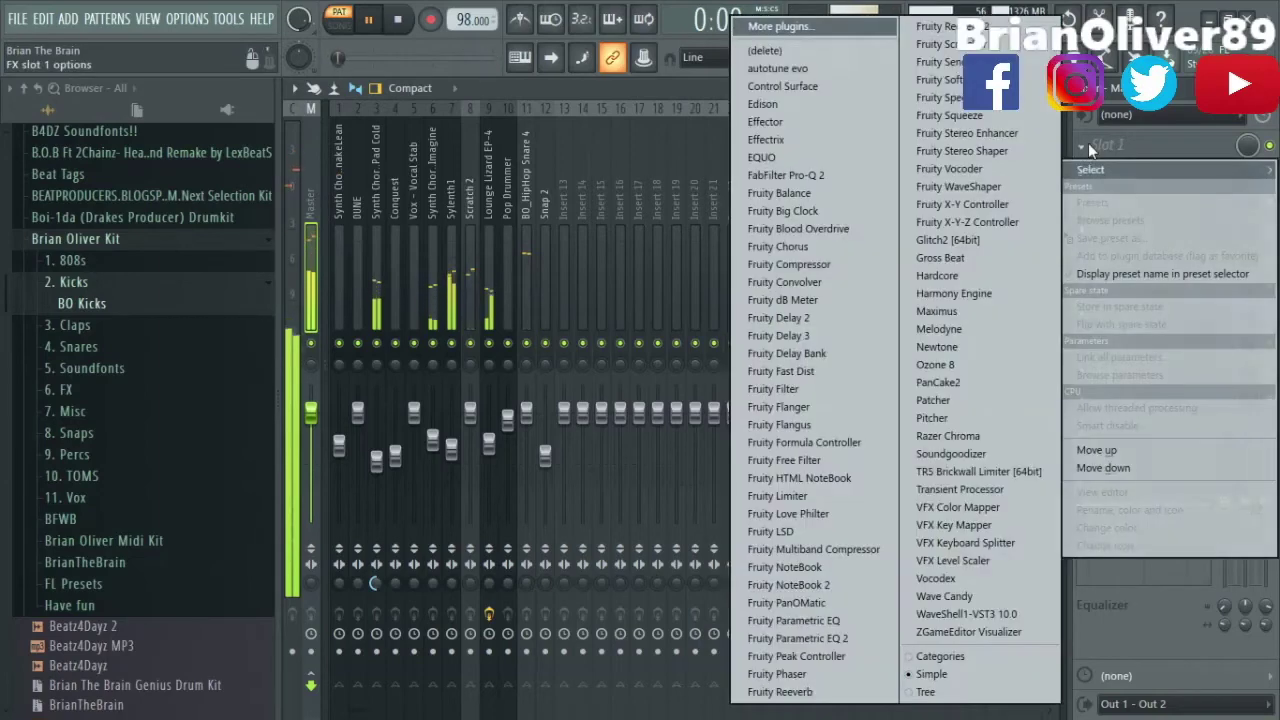
left_click(936, 365)
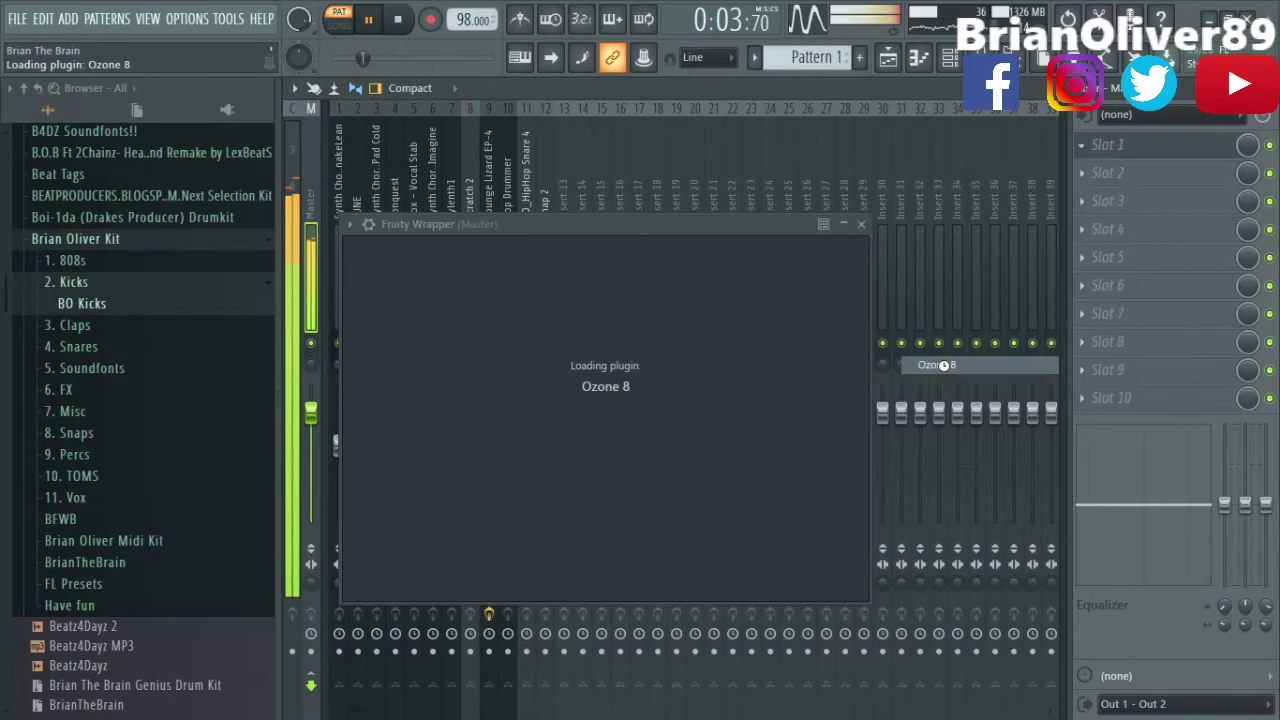
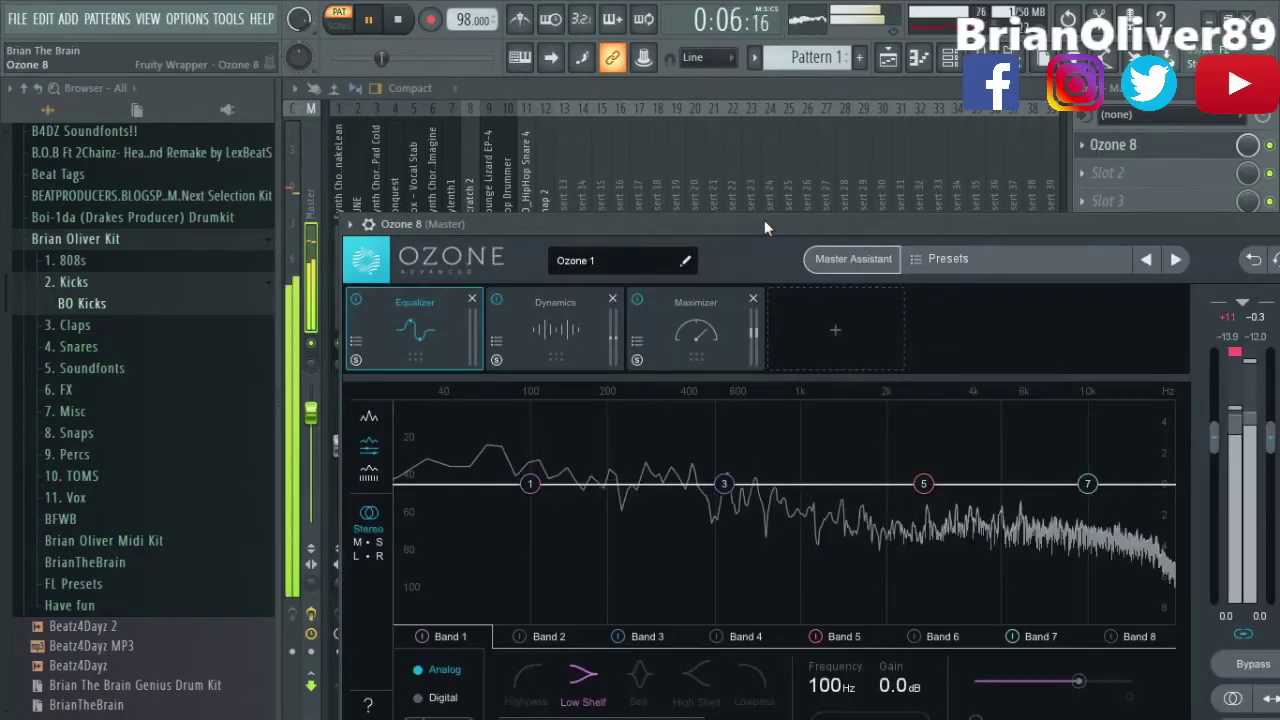
Solo the first synth channel in the channel rack and stop playback.
key("F6")
right_click(298, 136)
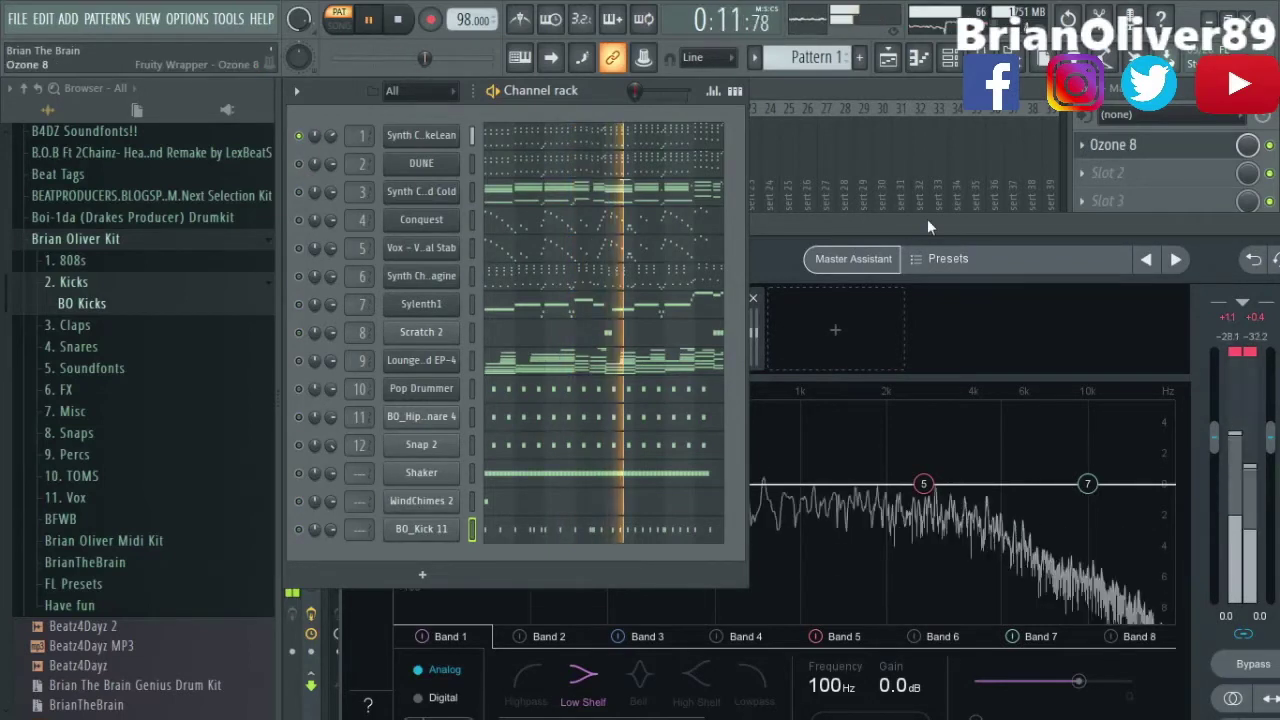
key("space")
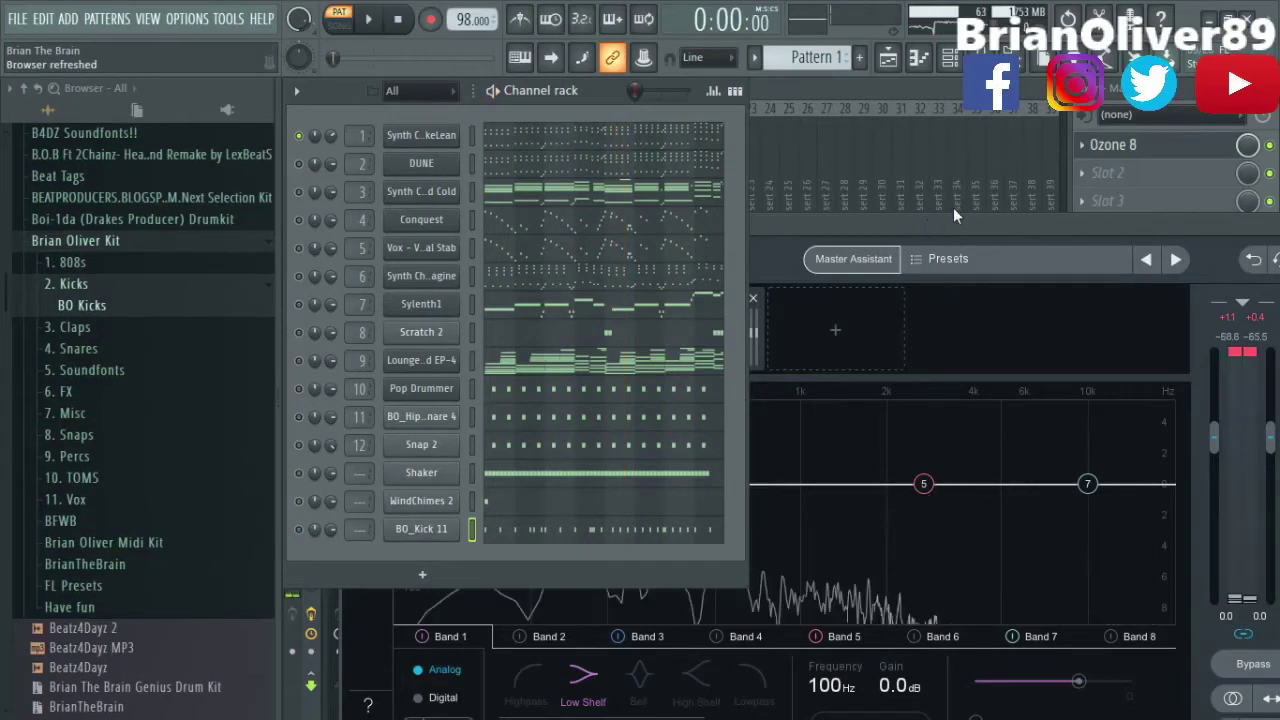
Remove Ozone 8 from the Master track's first effect slot and close the mixer.
left_click(1081, 145)
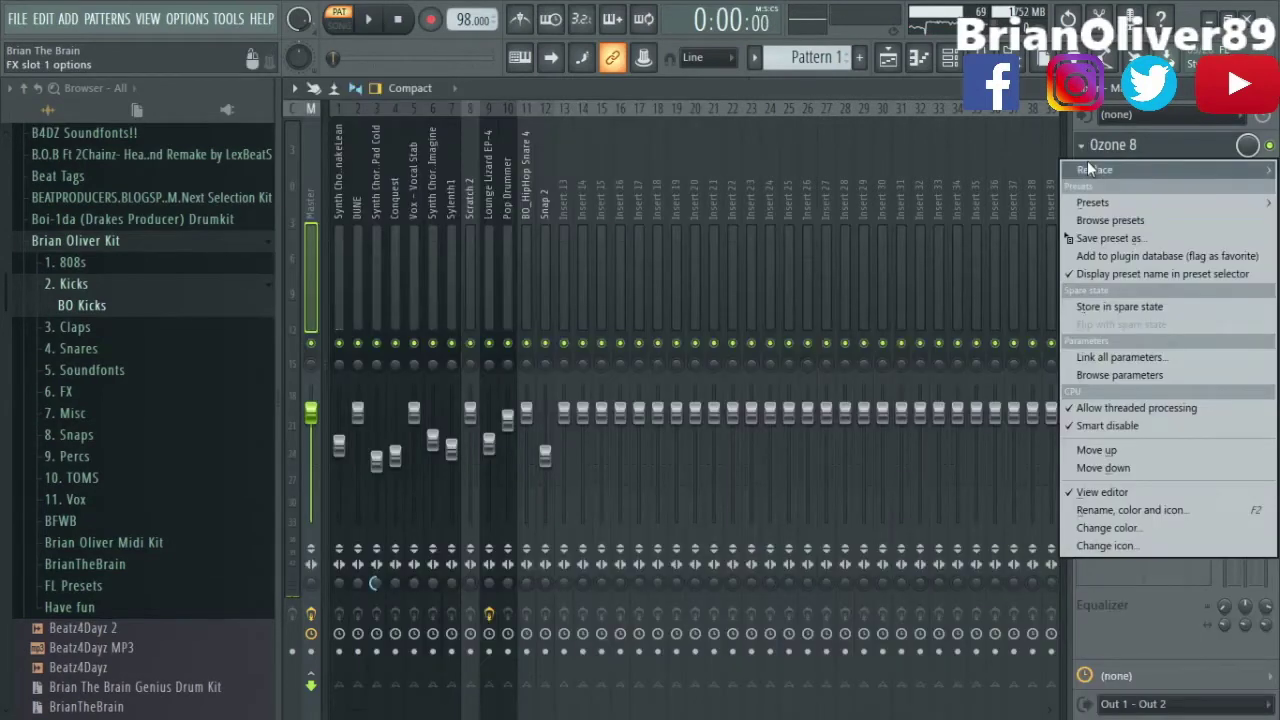
mouse_move(1092, 169)
left_click(824, 66)
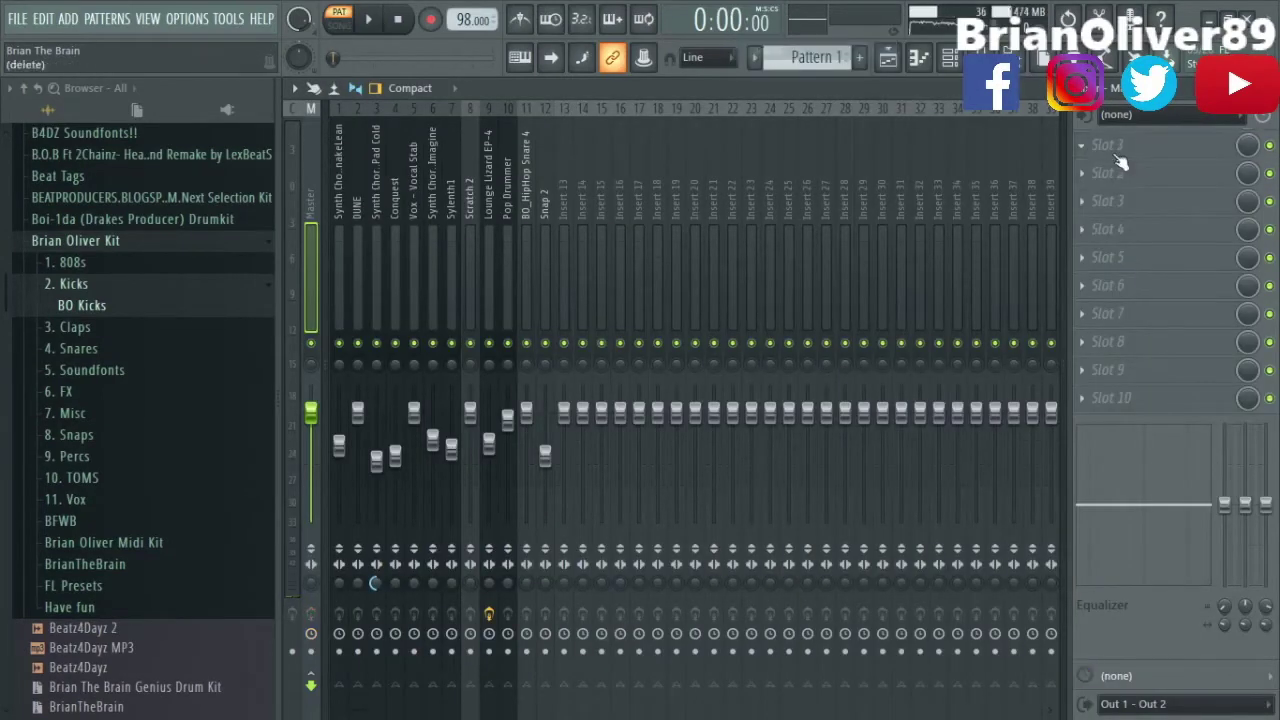
key("F9")
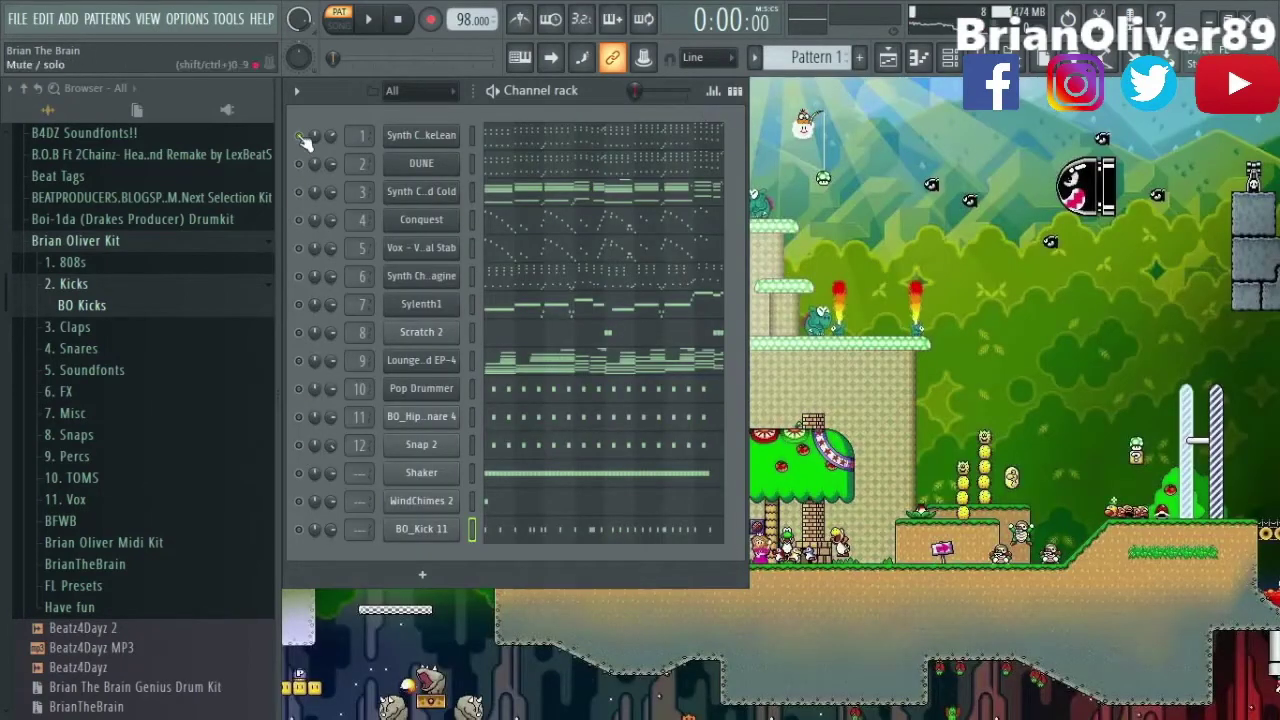
Revert the channel mute changes by restoring an earlier Knob tweak state from the project history, and play the pattern.
key("space")
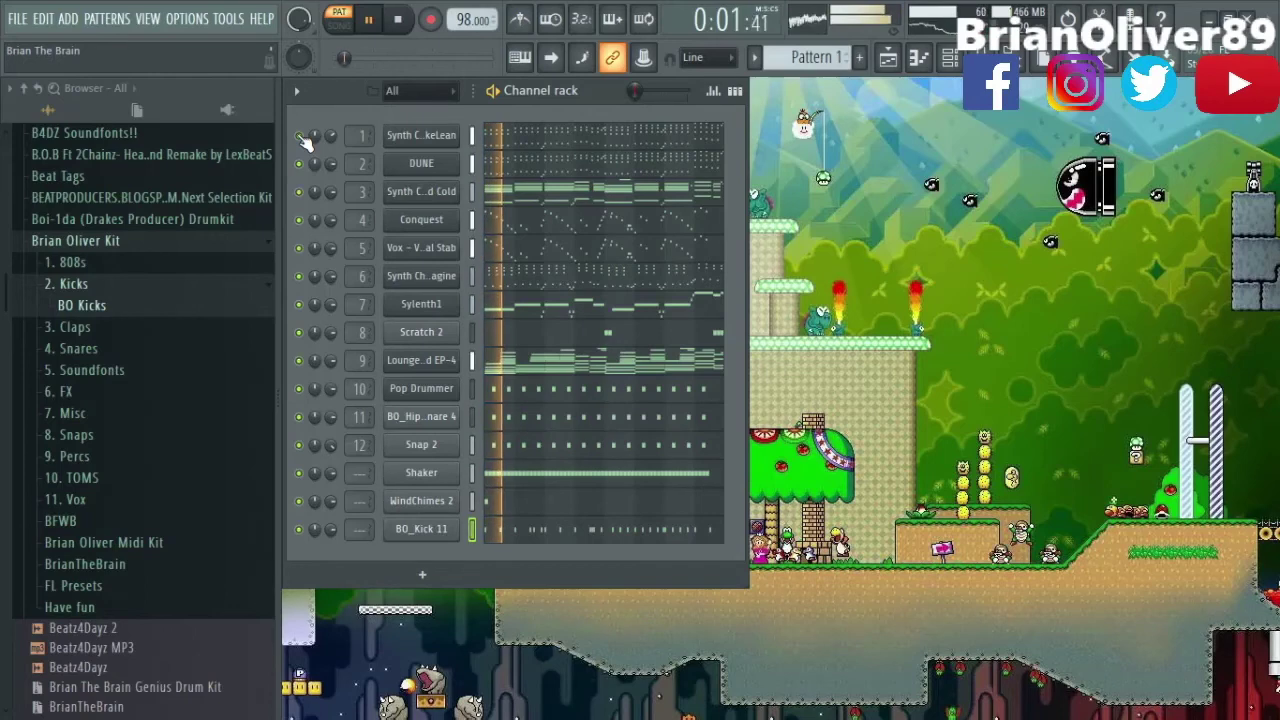
key("space")
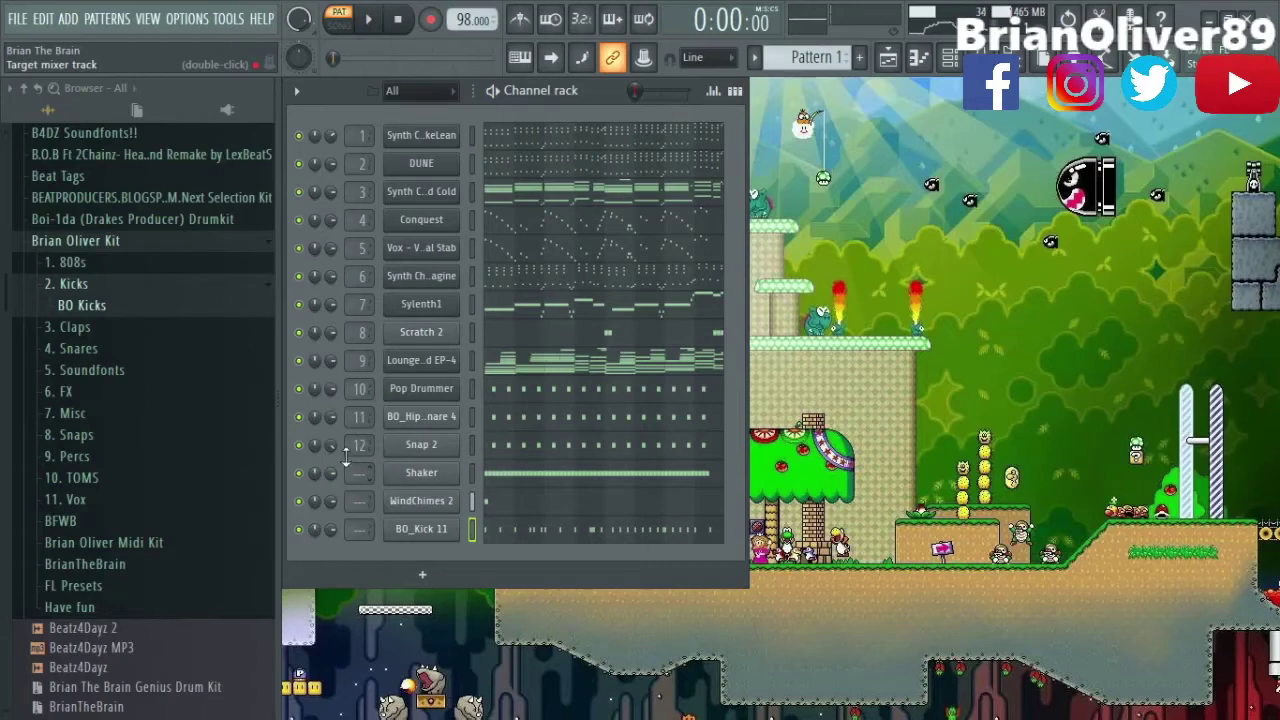
key("ctrl+z")
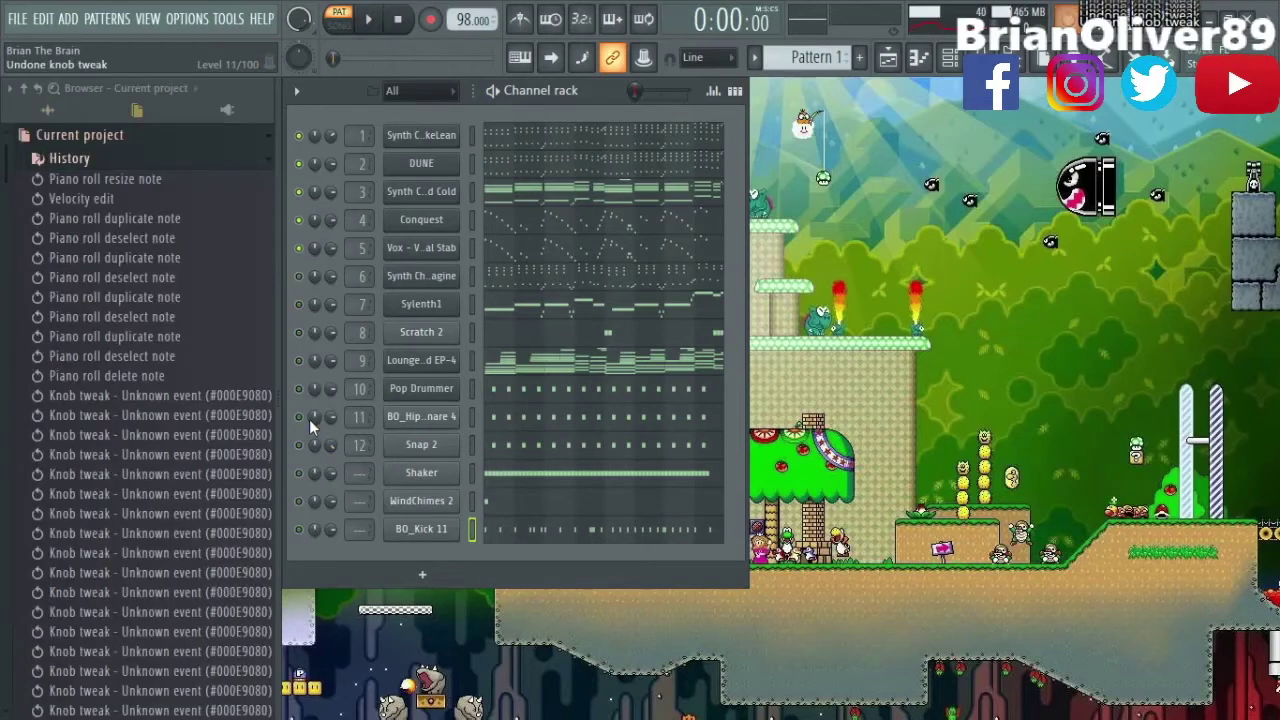
left_click(229, 434)
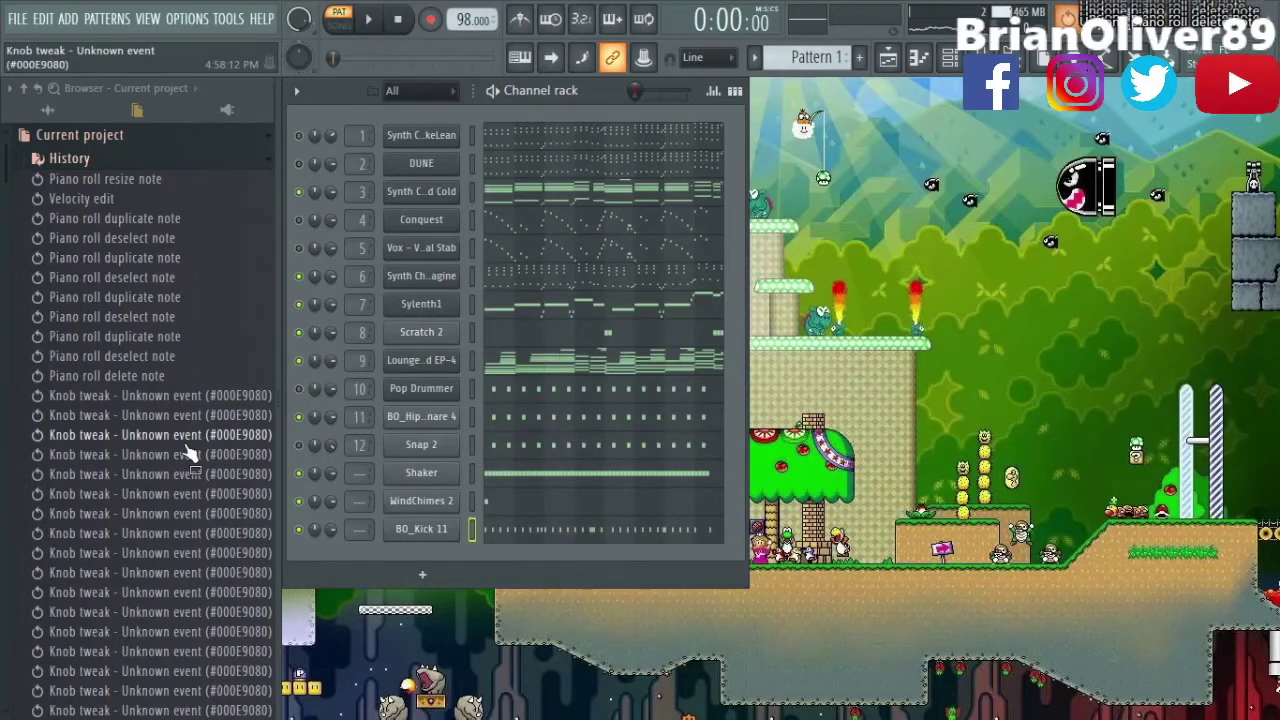
key("space")
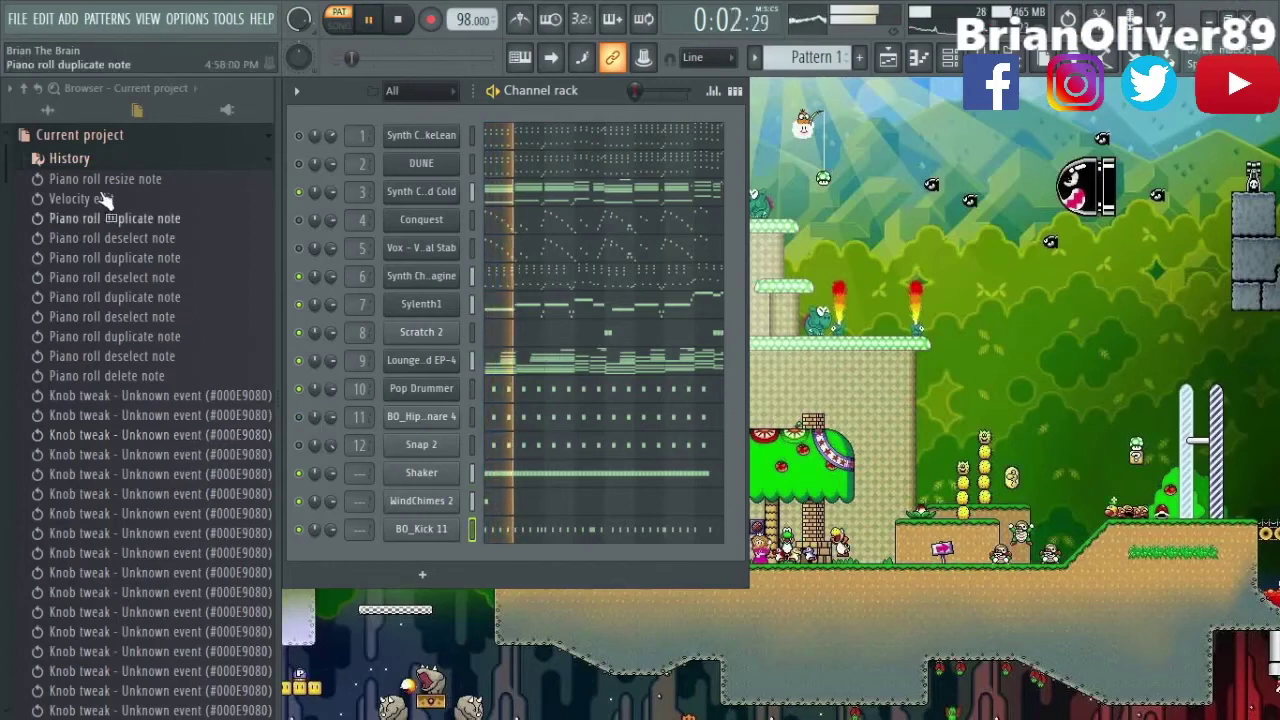
Return the browser to all folders and briefly view the Pop Drummer notes.
left_click(52, 109)
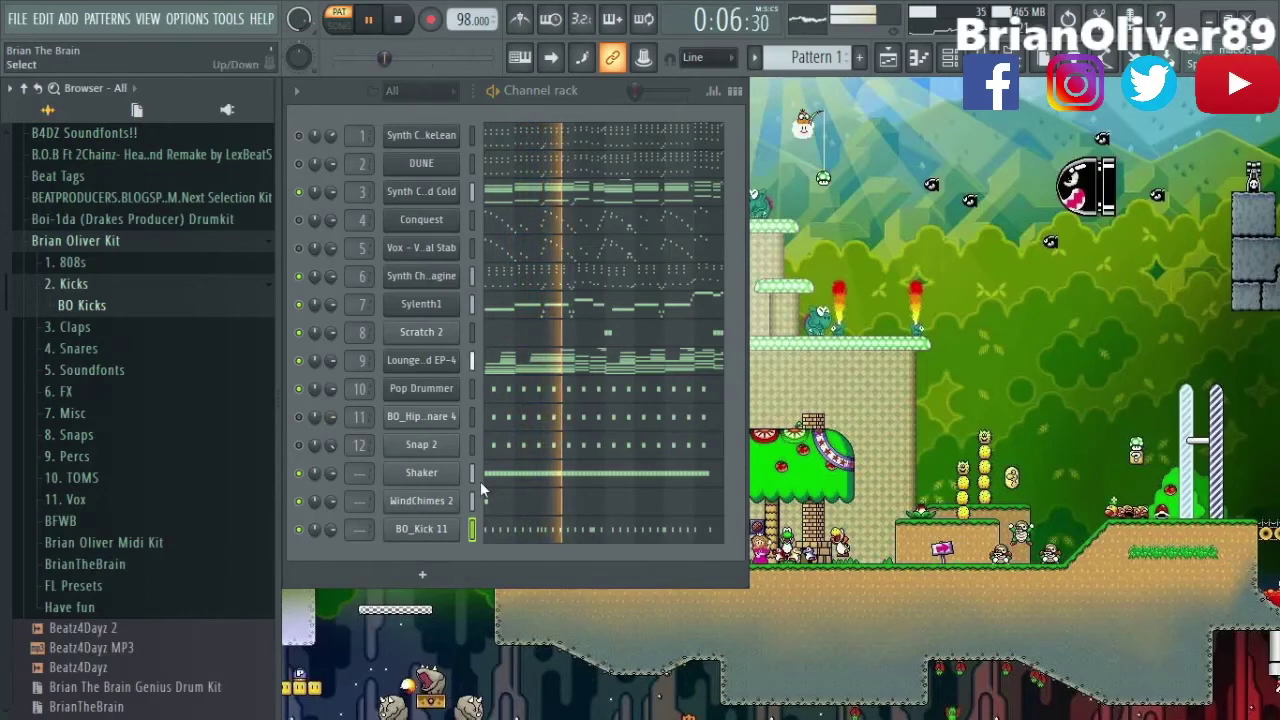
left_click(508, 398)
key("Escape")
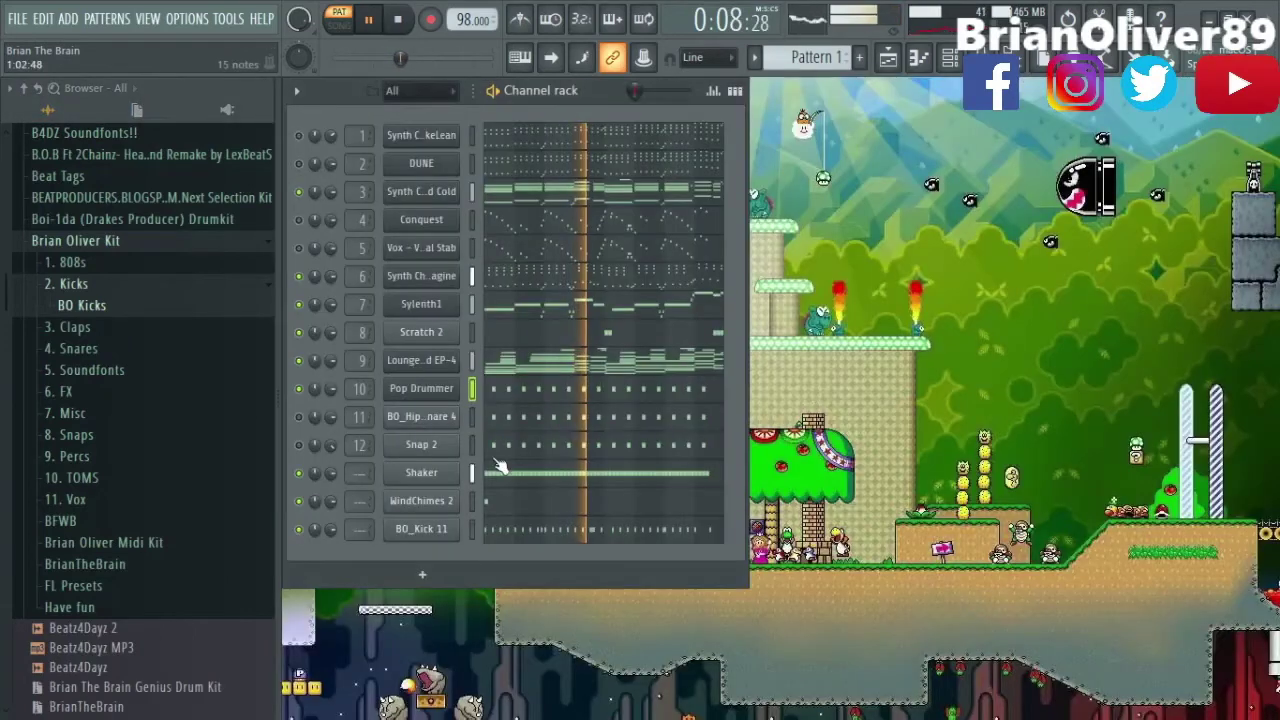
In the BO_Kick 11 notes, delete the kicks on beats 2 and 4 of bars 1 and 2, and add one at 2:03:48.
left_click(502, 532)
right_click(401, 469)
right_click(491, 472)
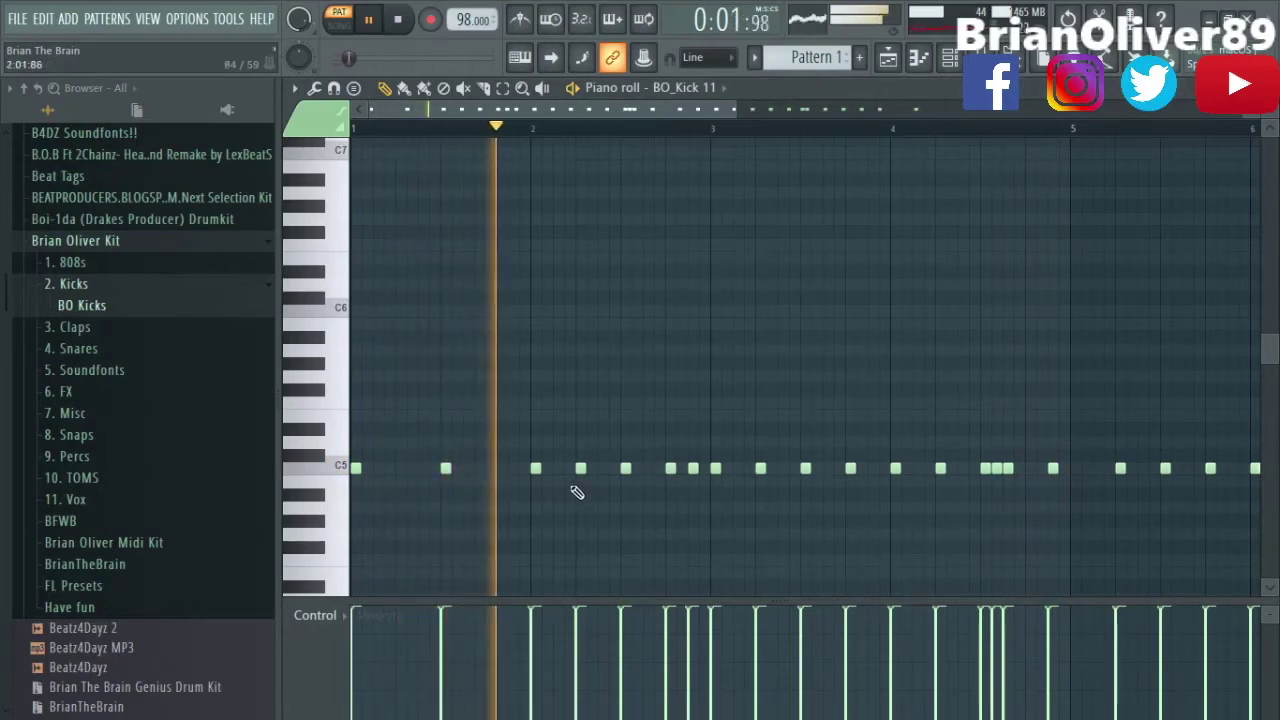
right_click(576, 473)
left_click(646, 470)
right_click(672, 470)
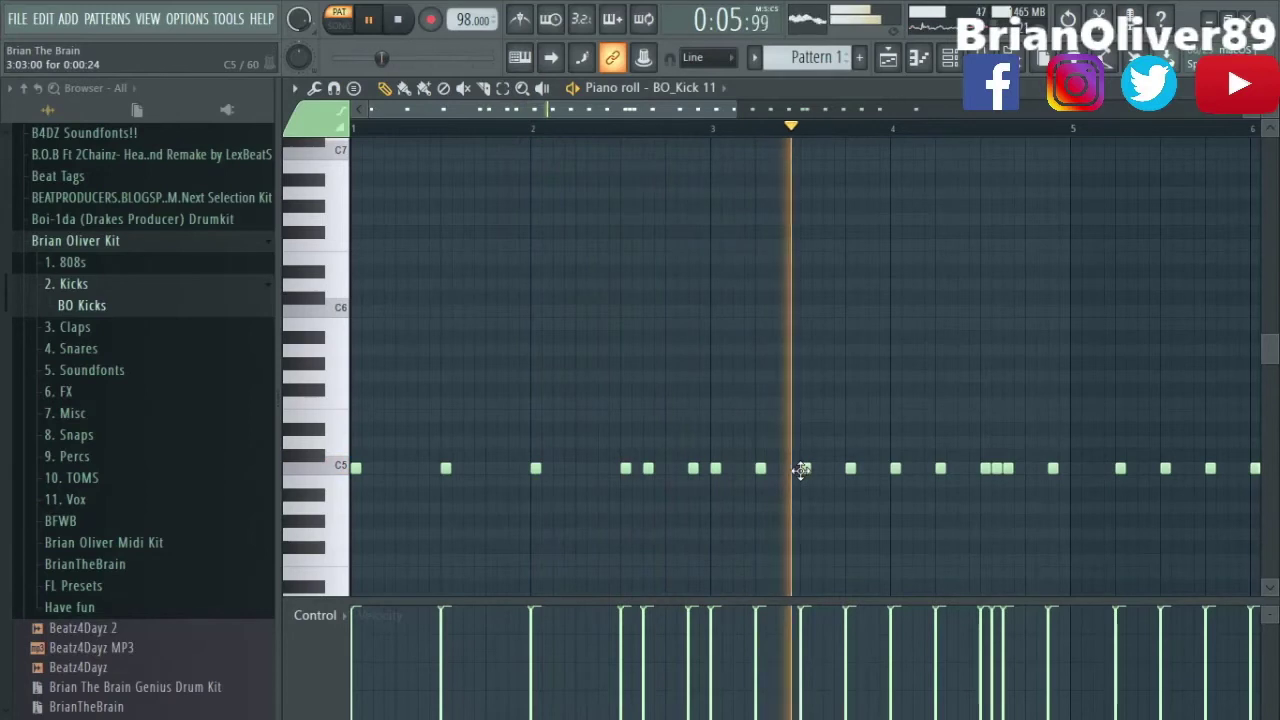
Delete the kicks on beats 2 and 4 of bar 3, two off-pattern kicks in bar 4, and the beat 2 kick in bar 7.
right_click(763, 471)
right_click(851, 470)
right_click(940, 470)
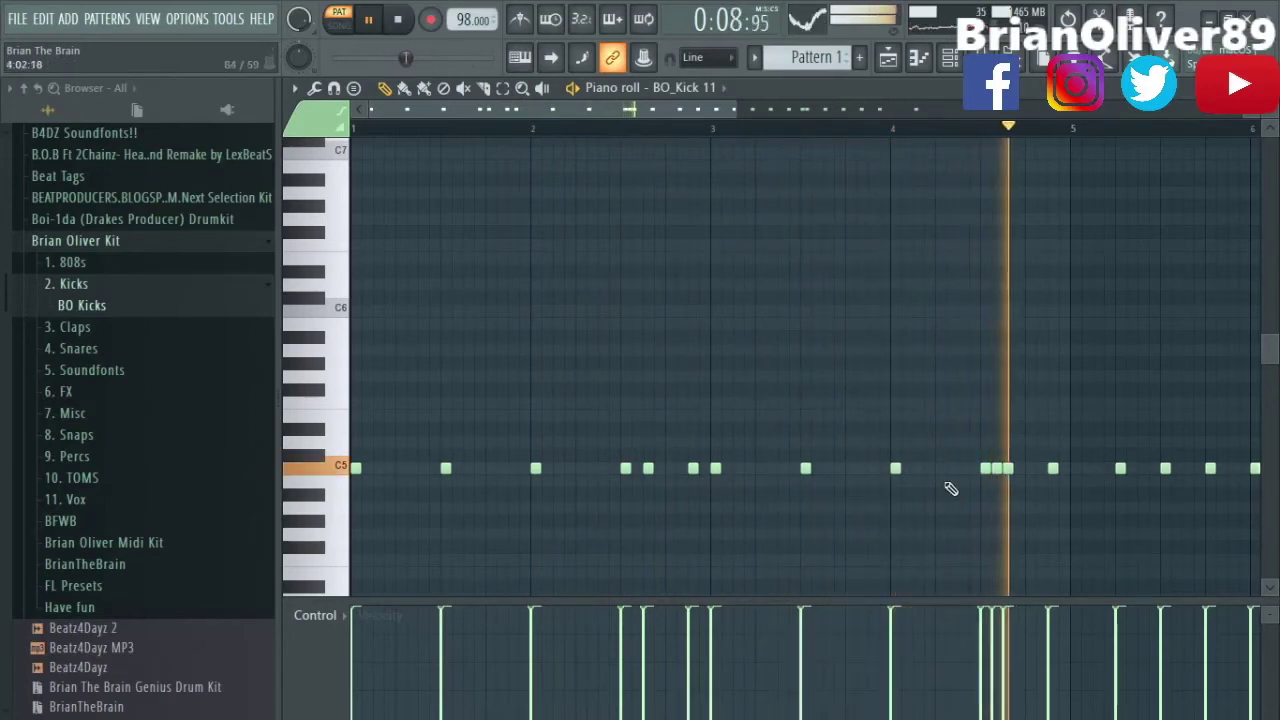
right_click(1052, 470)
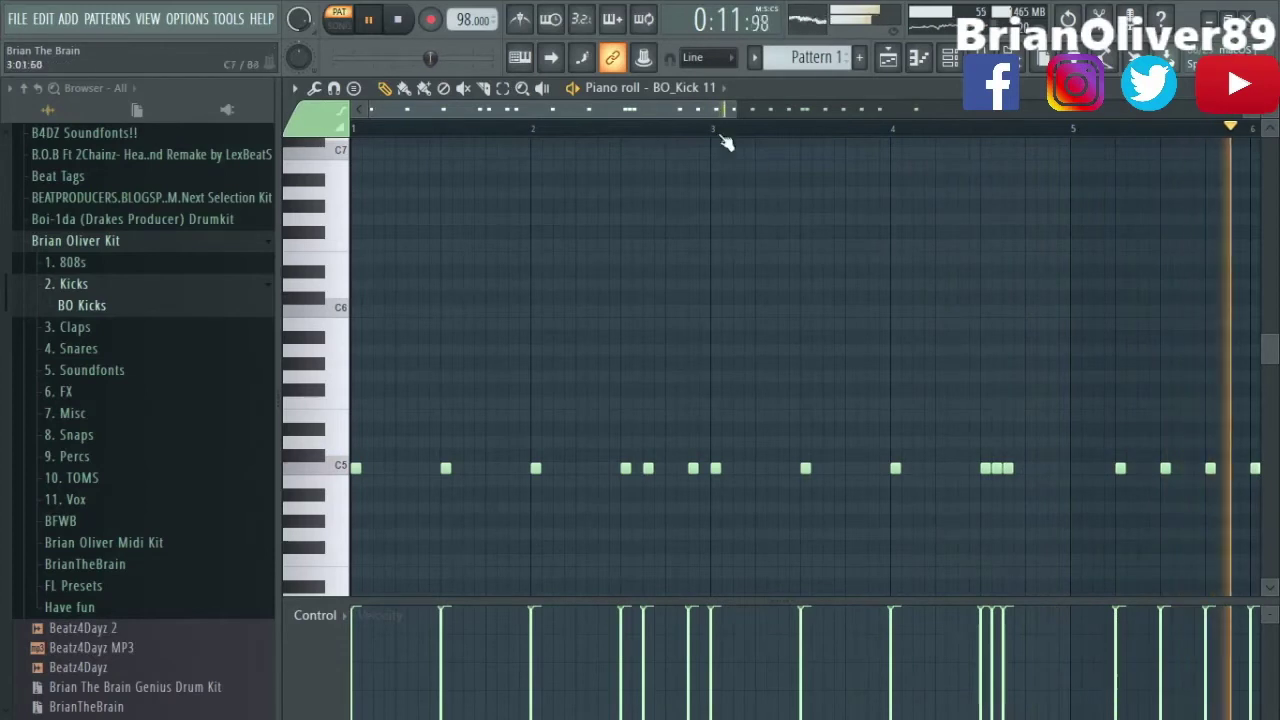
right_click(711, 470)
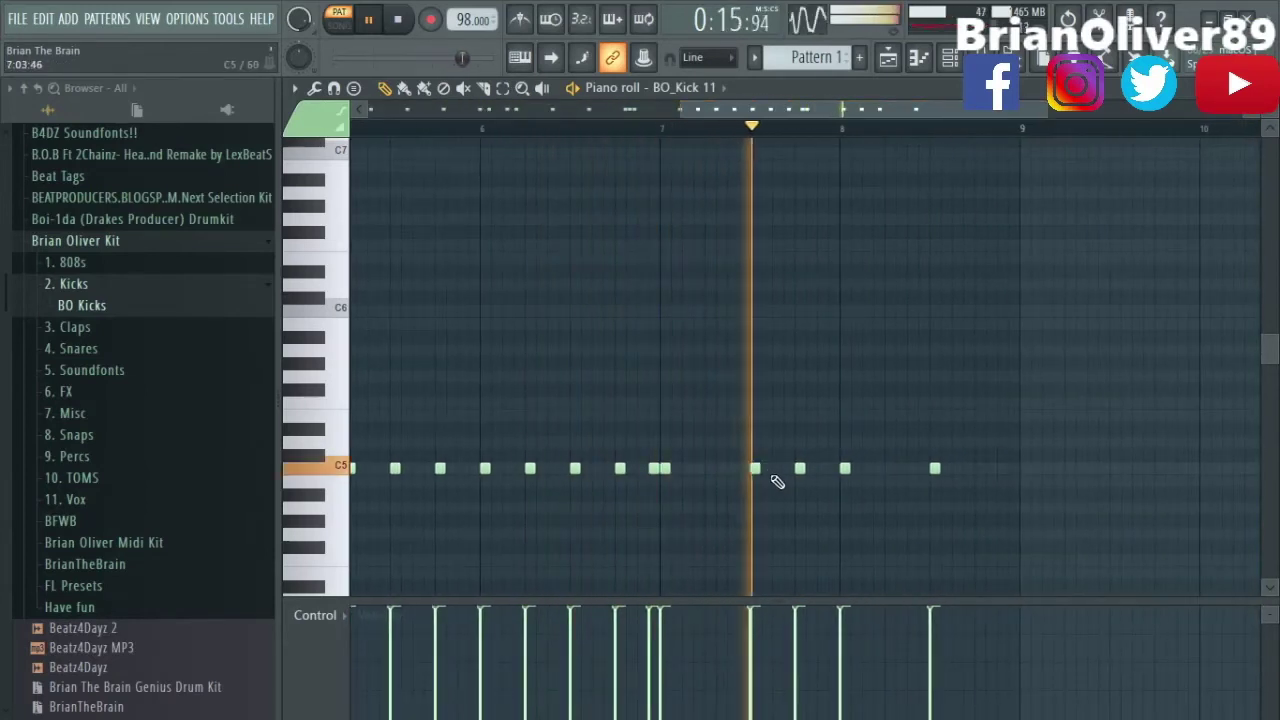
Replay from bar 5 and add two kicks late in bar 6 to form a continuous roll into bar 7.
left_click(404, 128)
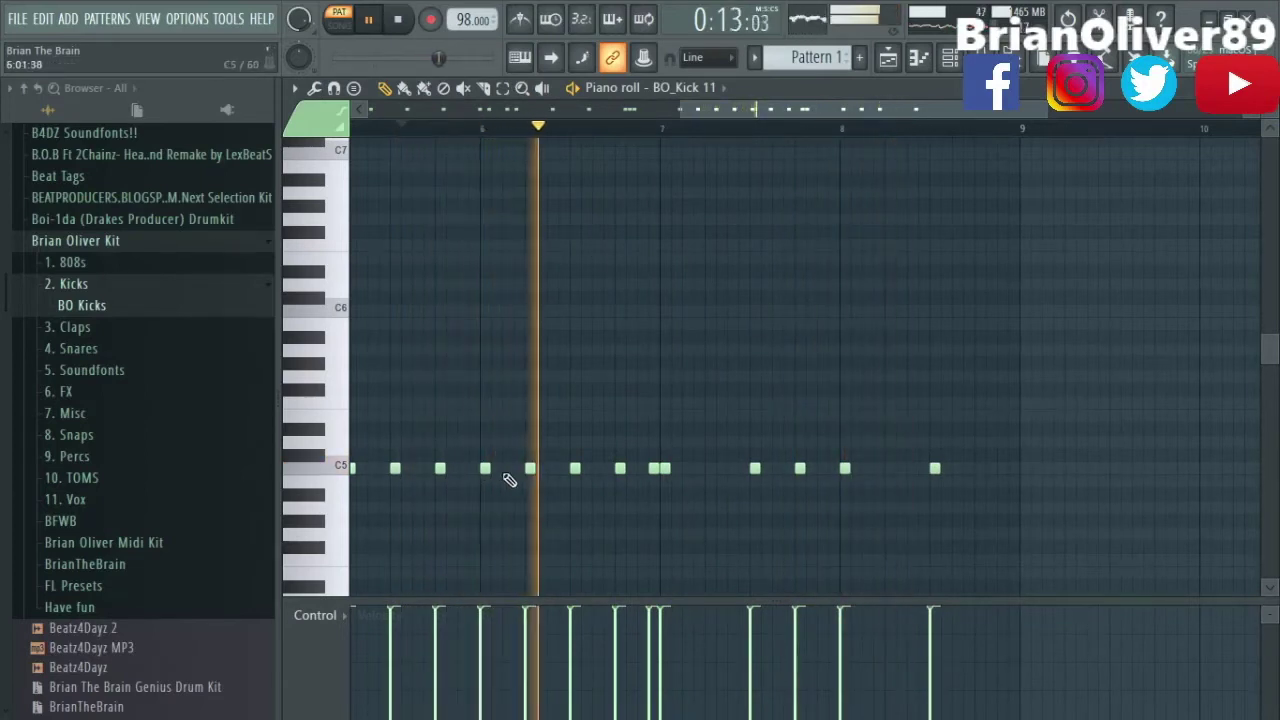
left_click(620, 469)
key("ctrl+b")
key("ctrl+b")
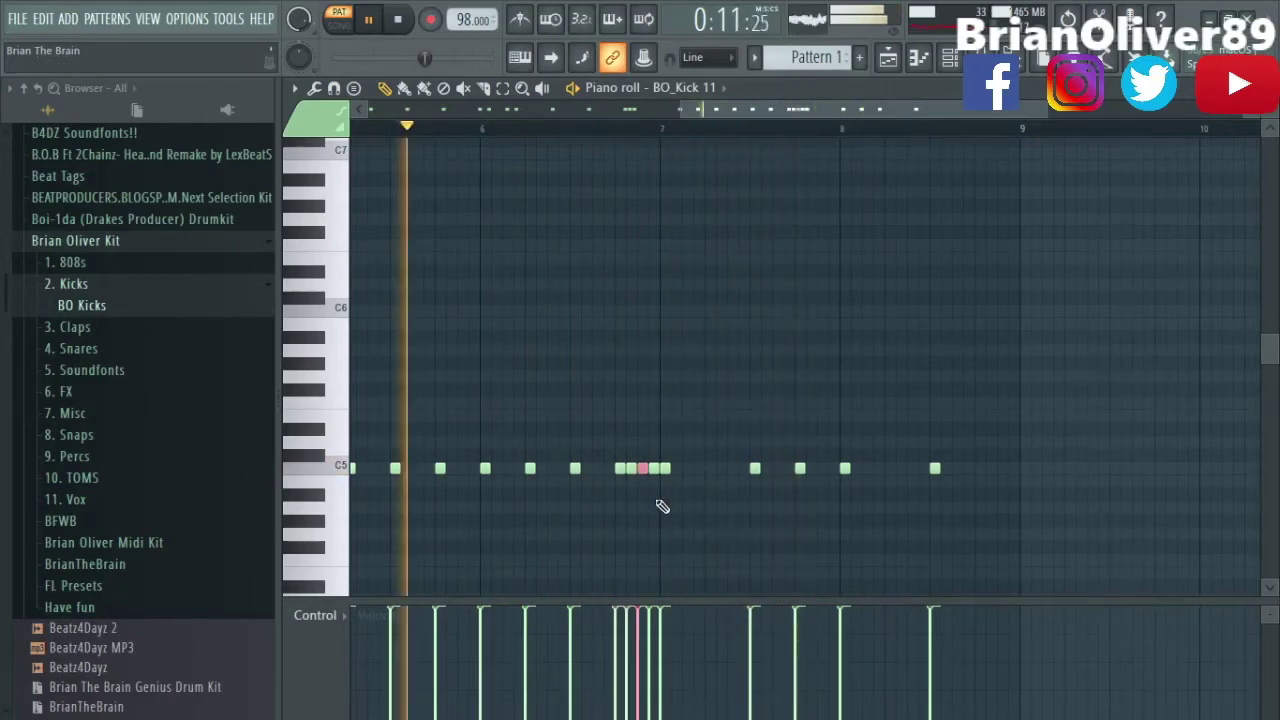
Delete the last Pop Drummer hit in bar 6 and return to the BO_Kick 11 channel.
key("F7")
left_click(568, 396)
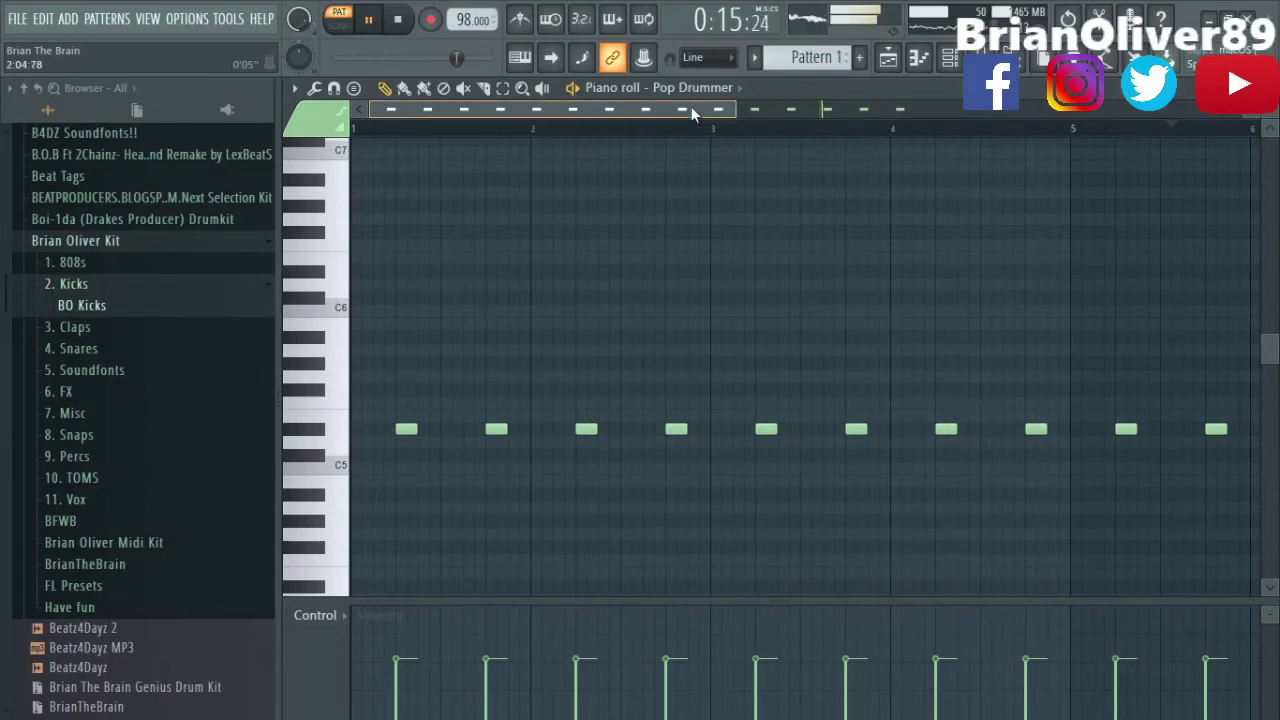
left_click_drag(691, 106, 950, 115)
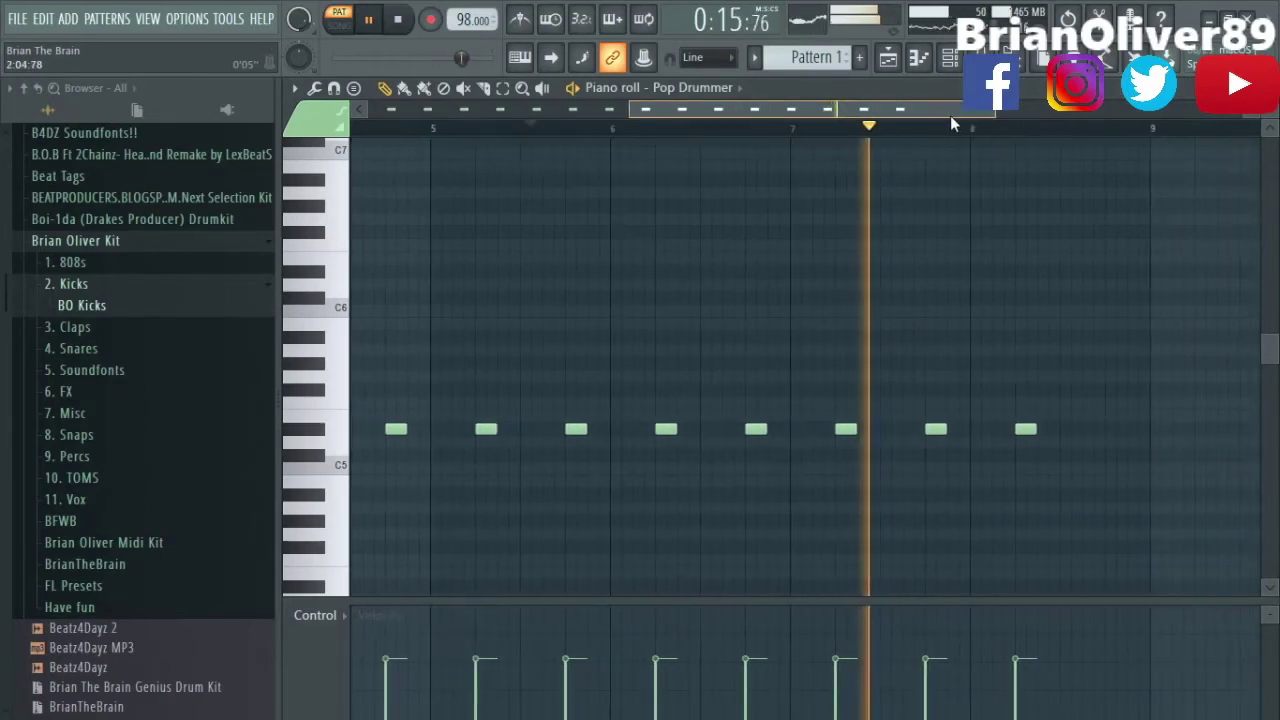
right_click(757, 429)
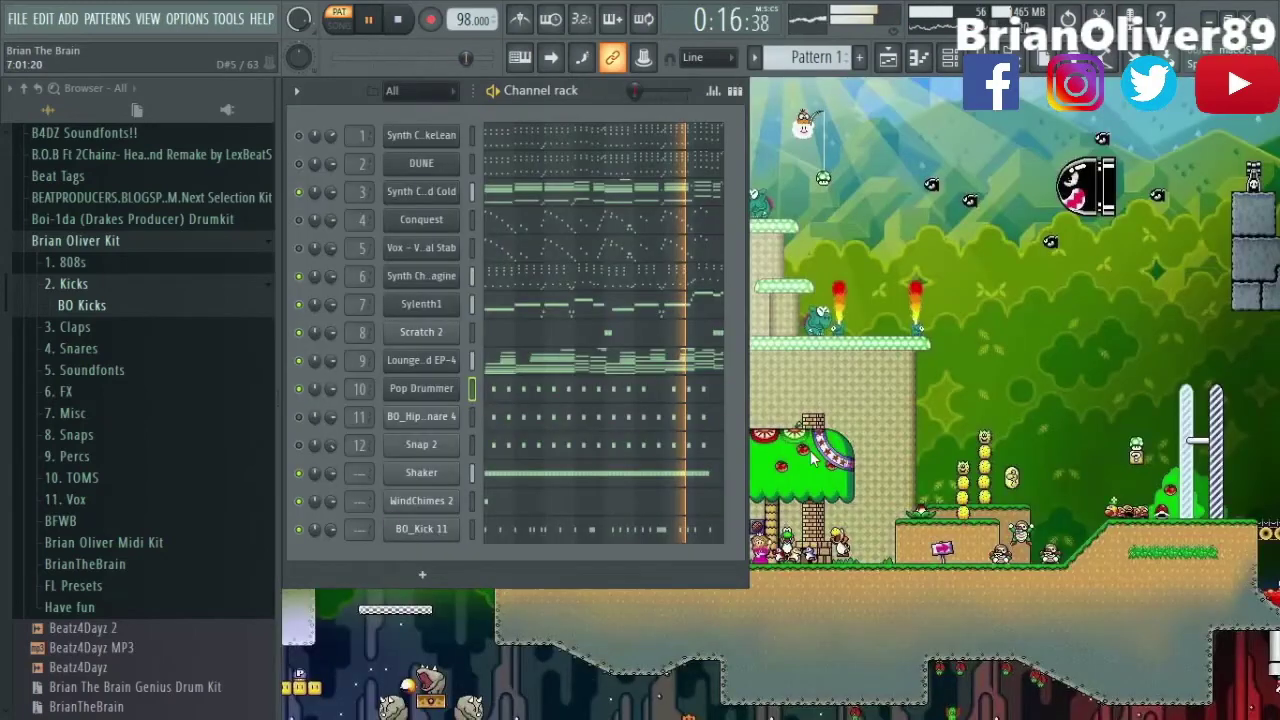
left_click(668, 538)
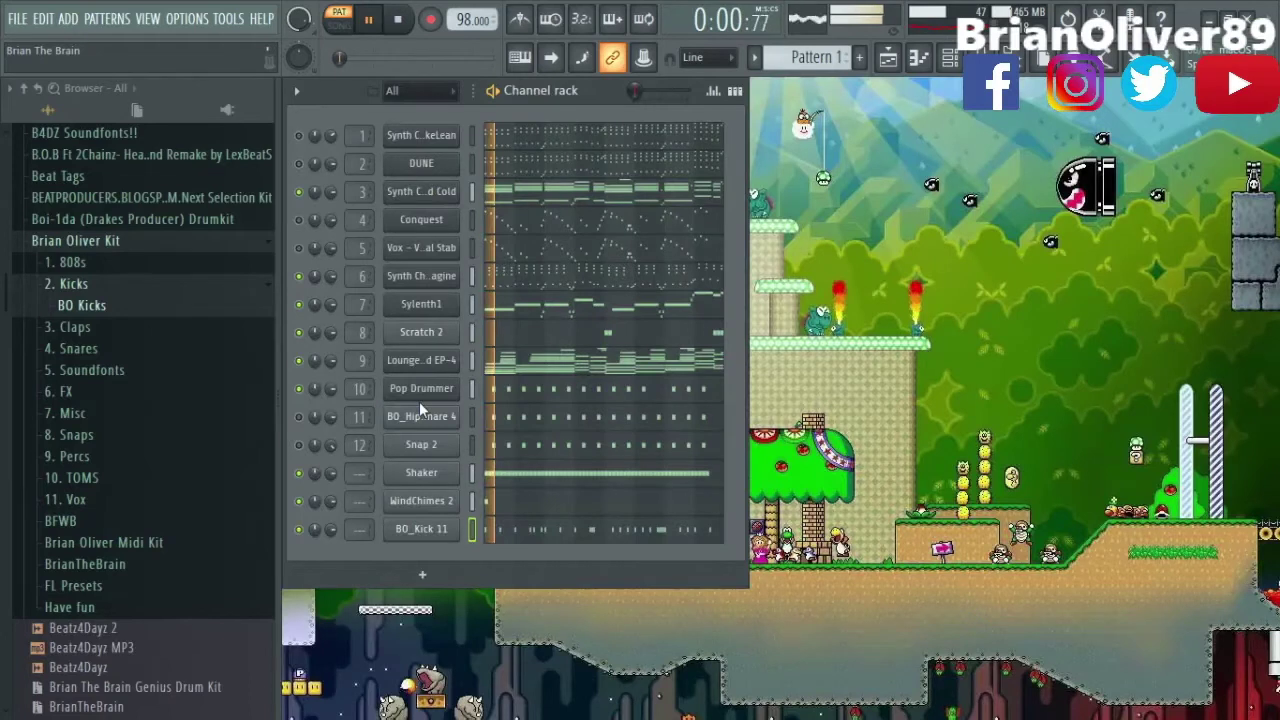
Replace the beat 4 hit in bar 6 of BO_HipHop Snare 4 with two adjacent hits at 6:03:48 and beat 4.
left_click(471, 418)
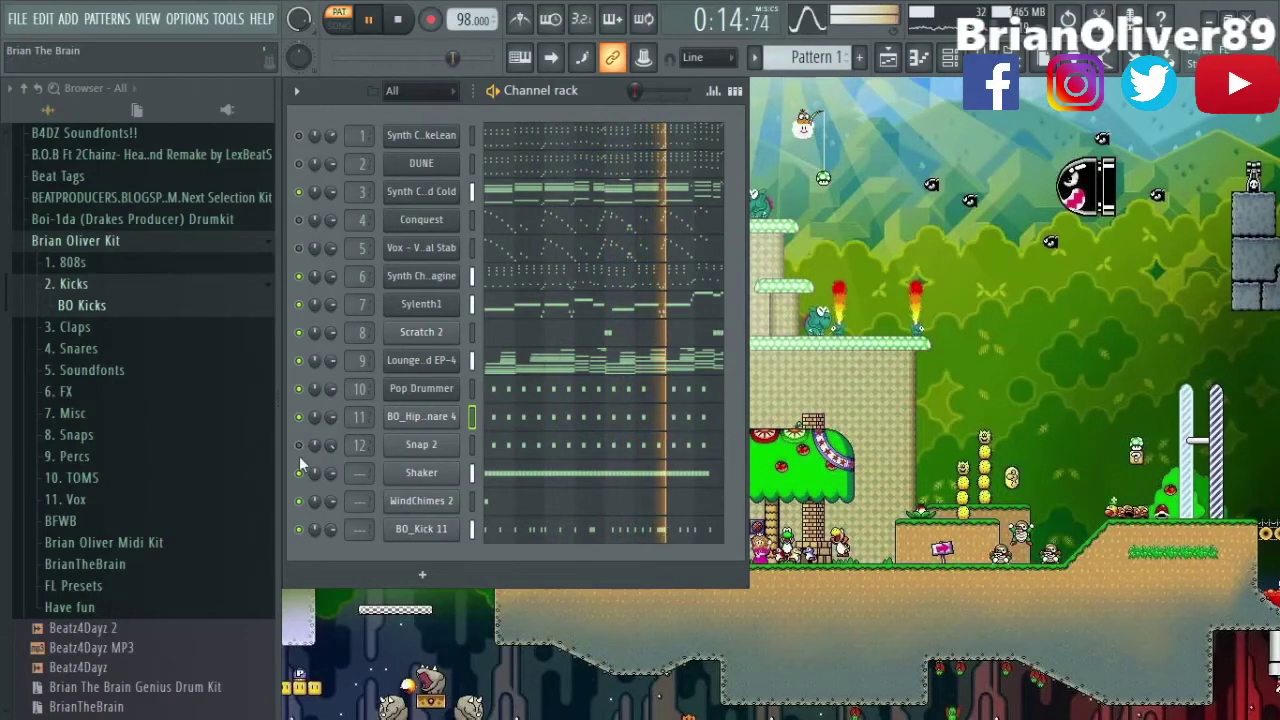
left_click(649, 418)
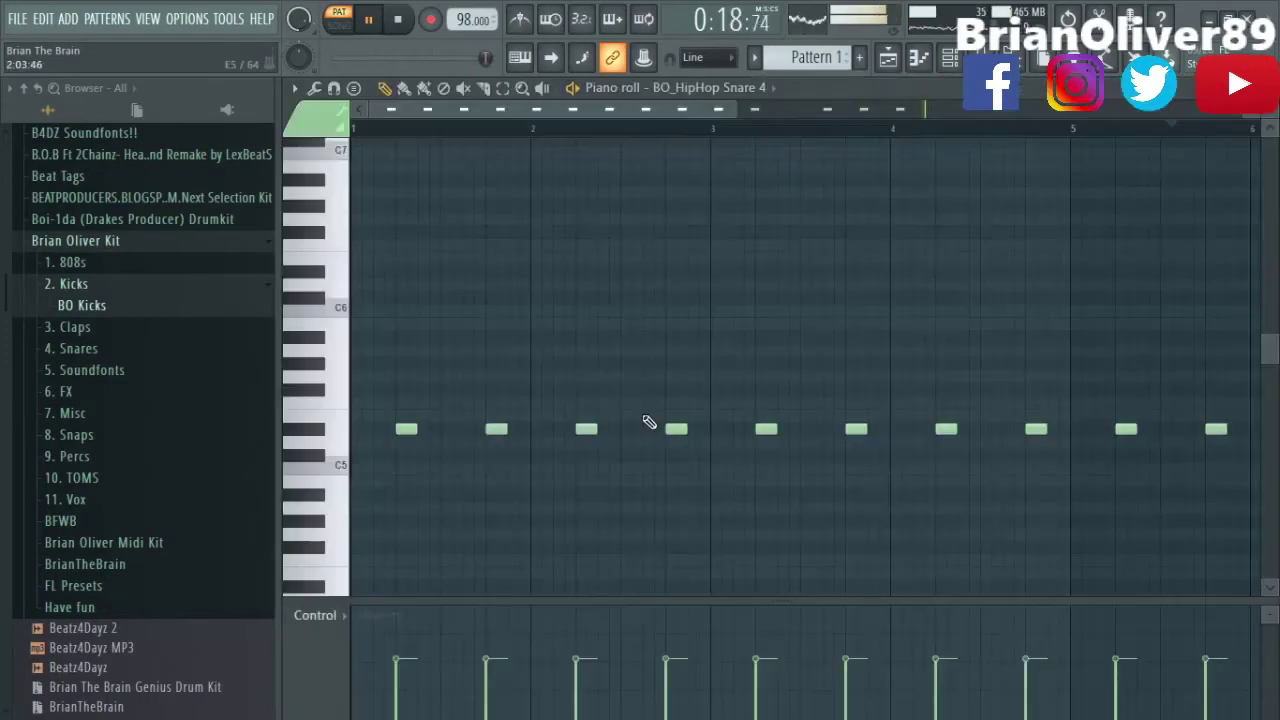
mouse_move(594, 109)
left_mouse_down()
mouse_move(860, 115)
mouse_move(886, 128)
left_mouse_up()
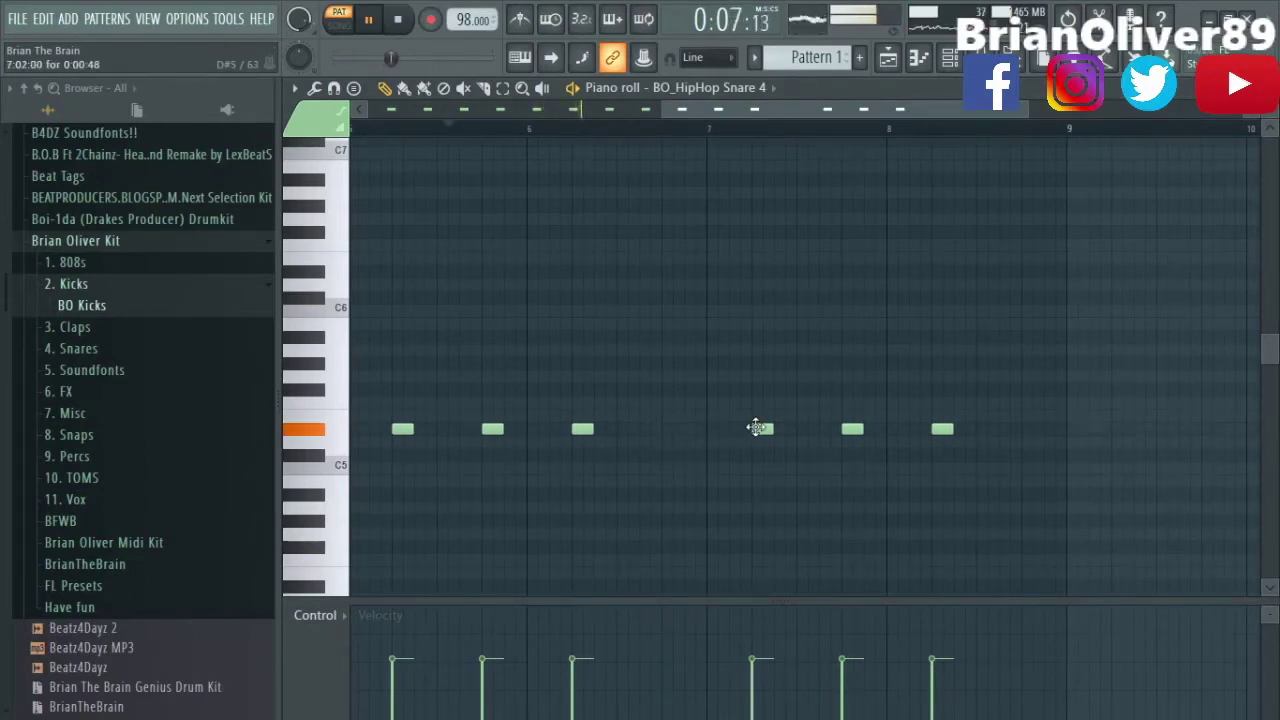
left_click(644, 432)
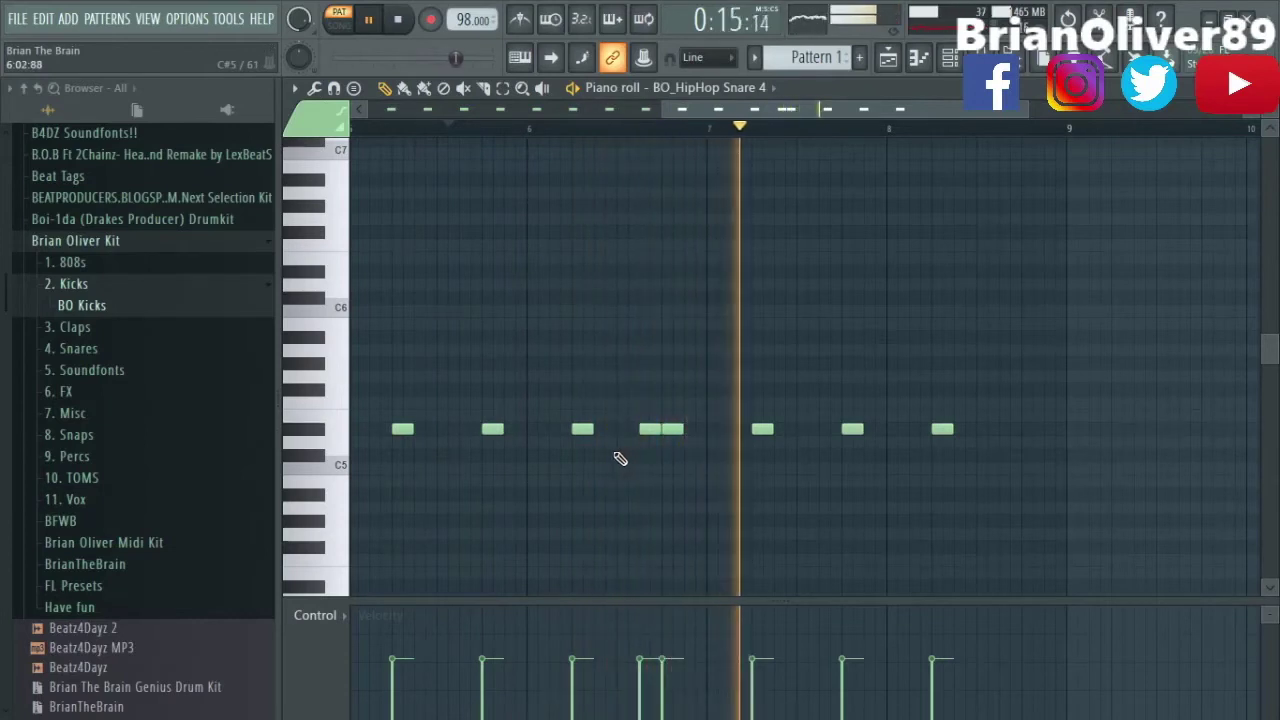
Copy the whole BO_HipHop Snare 4 pattern over the Pop Drummer notes, including the paired hits in bar 6.
key("ctrl+a")
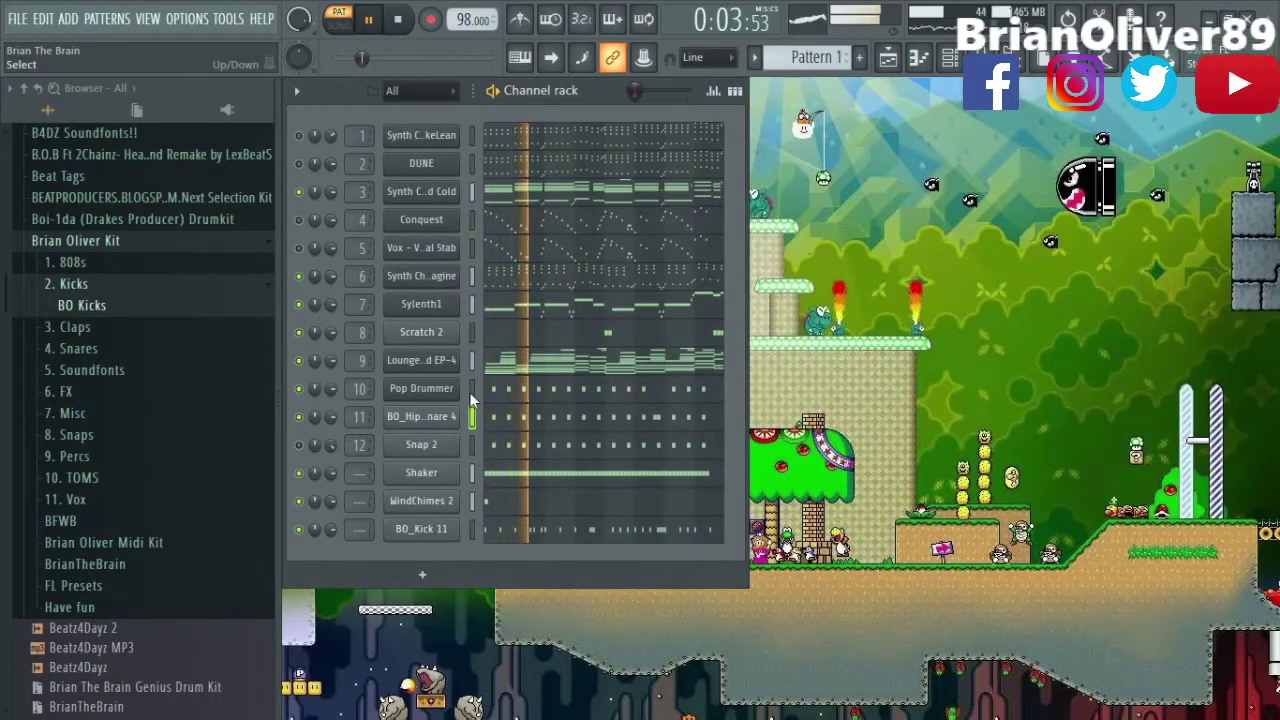
left_click(515, 391)
key("ctrl+a")
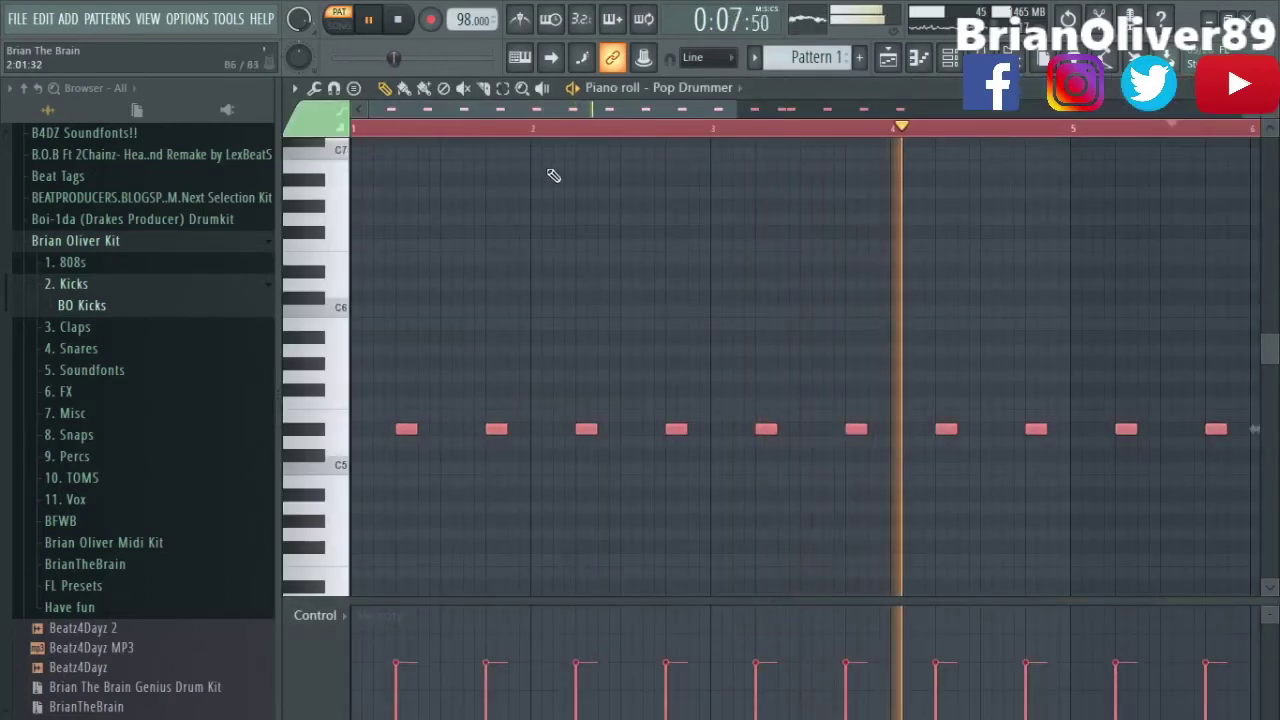
key("ctrl+d")
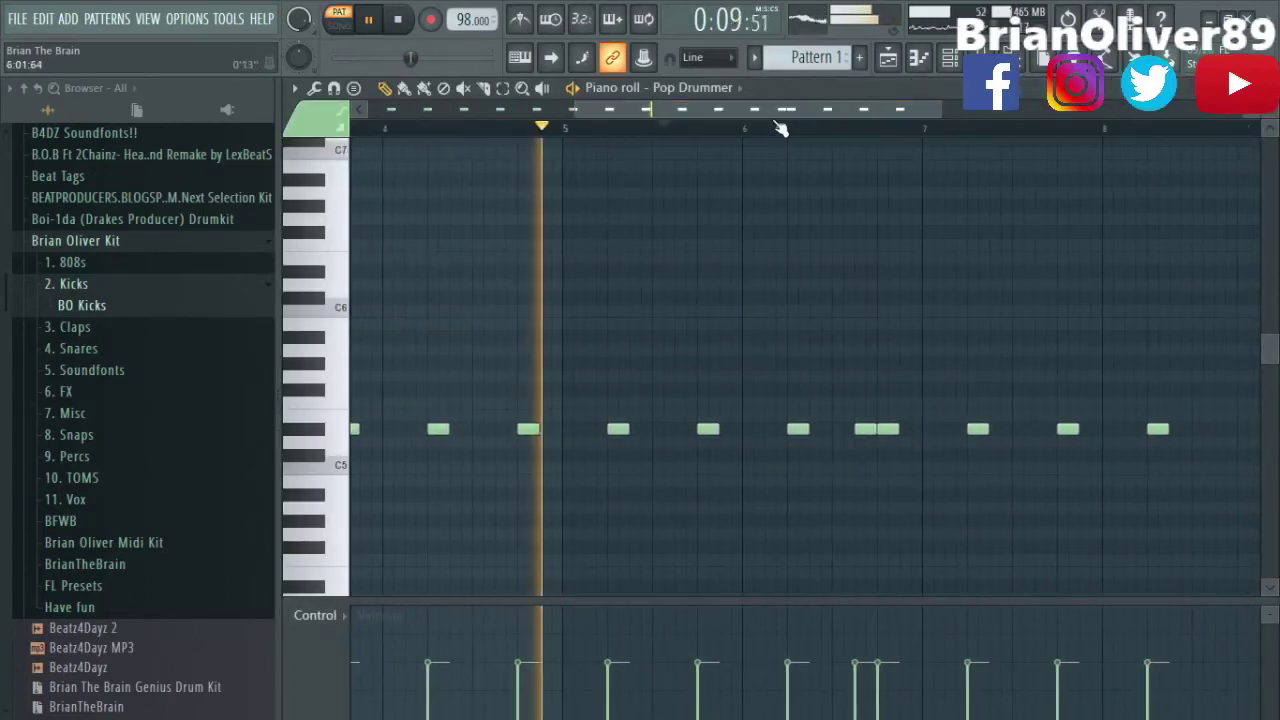
key("F7")
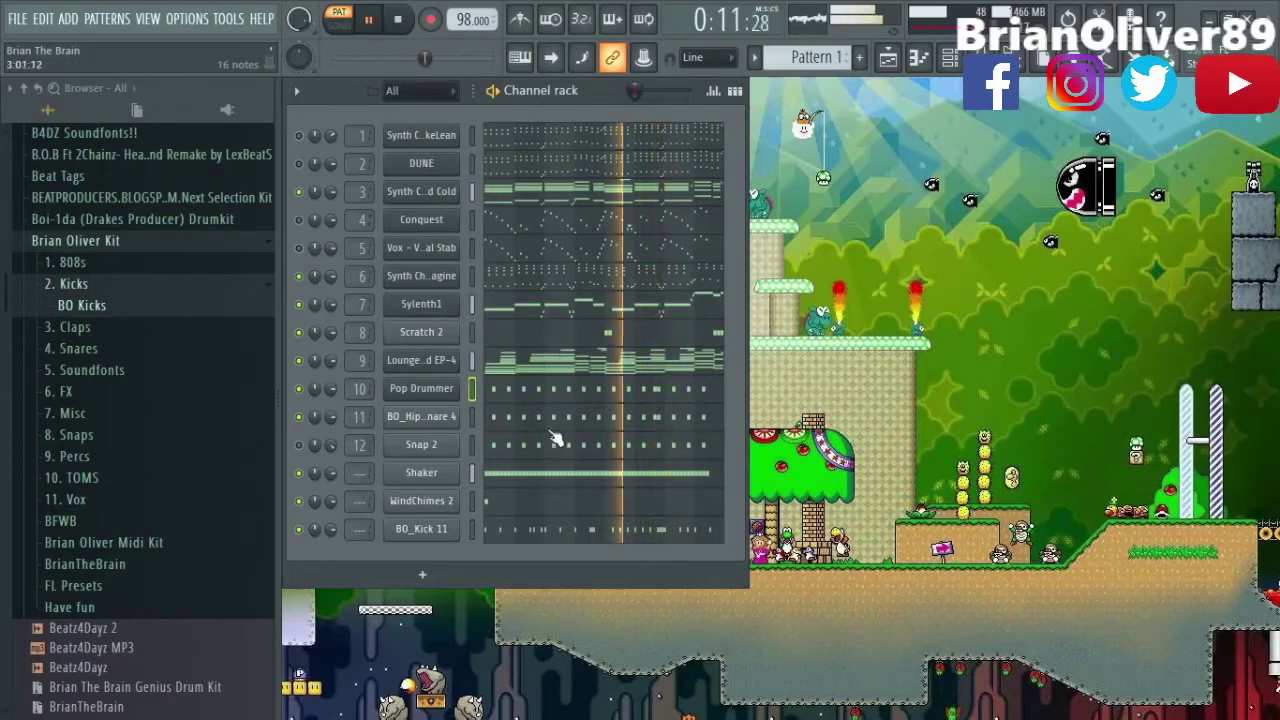
Delete the second of the paired bar 6 hits in both BO_HipHop Snare 4 and Pop Drummer.
left_click(586, 420)
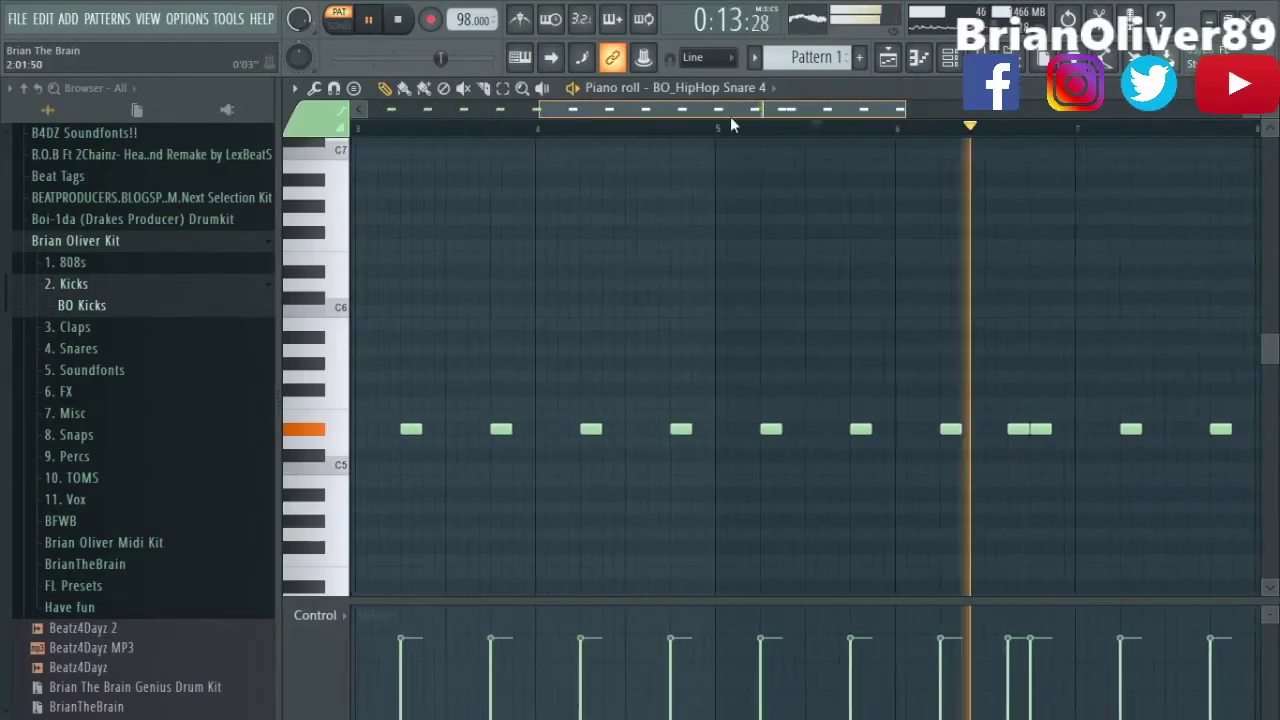
right_click(714, 431)
key("Escape")
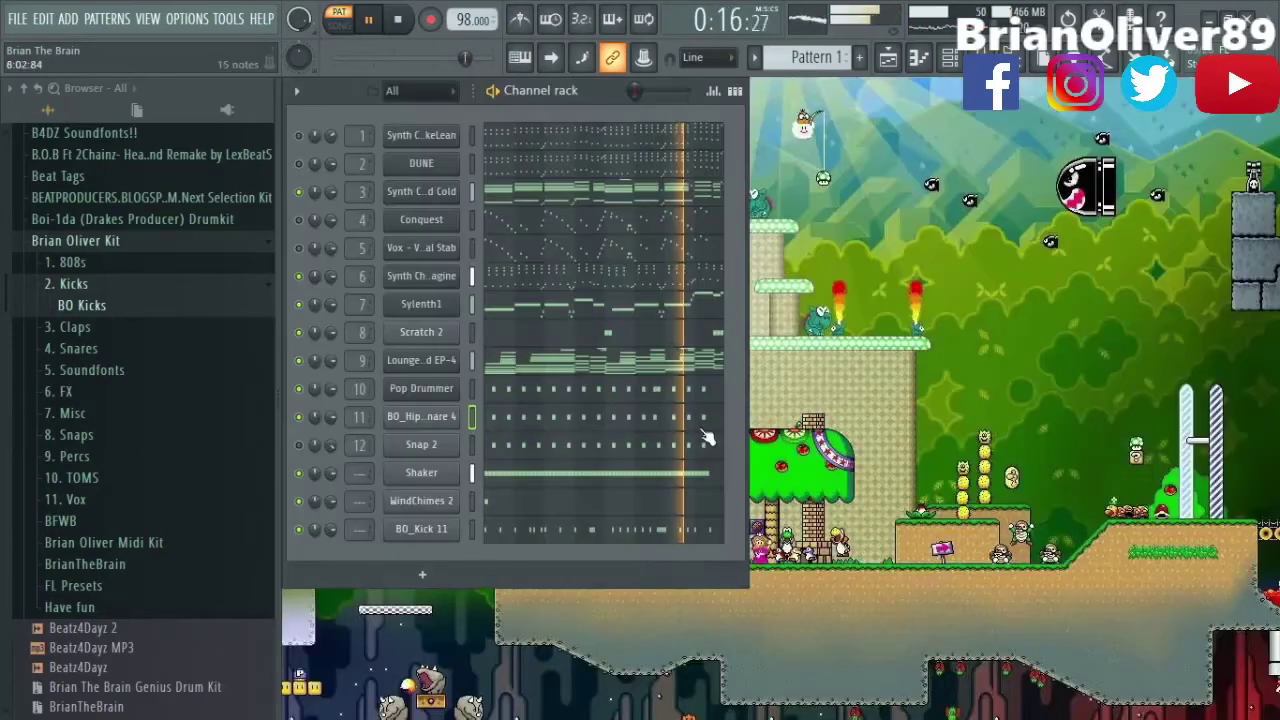
left_click(598, 394)
left_click_drag(717, 113, 943, 116)
right_click(769, 430)
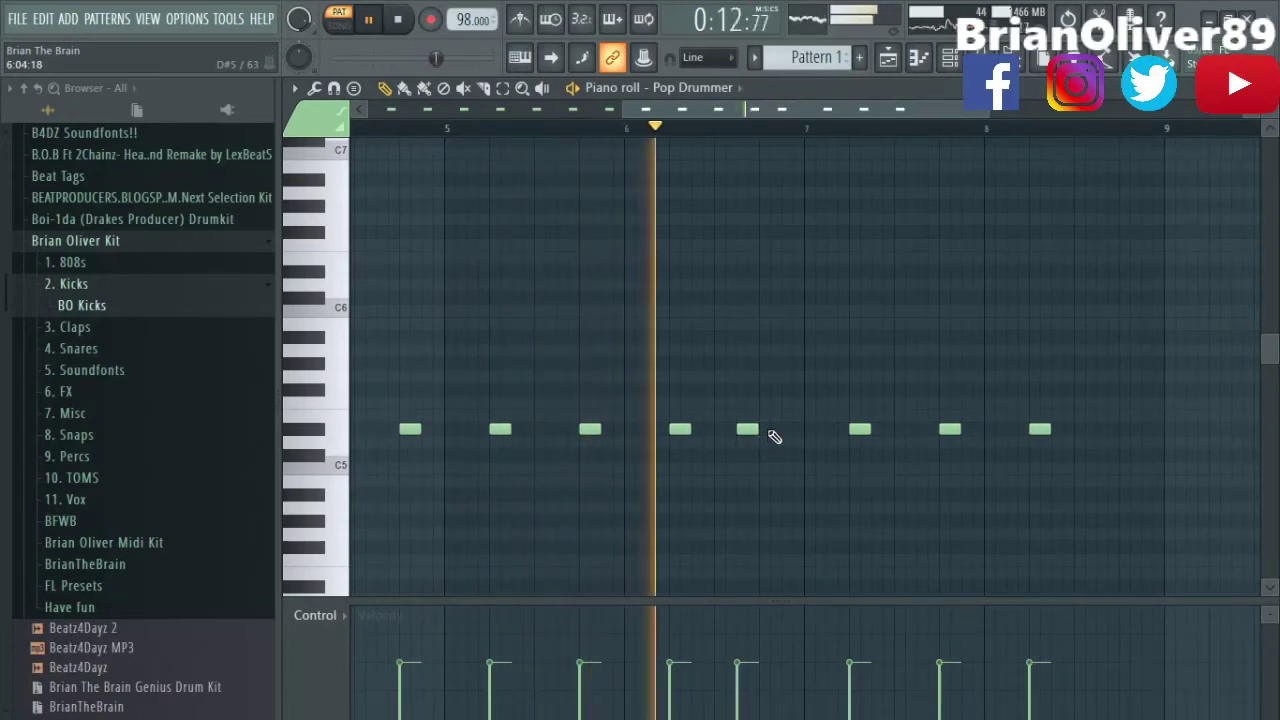
key("Escape")
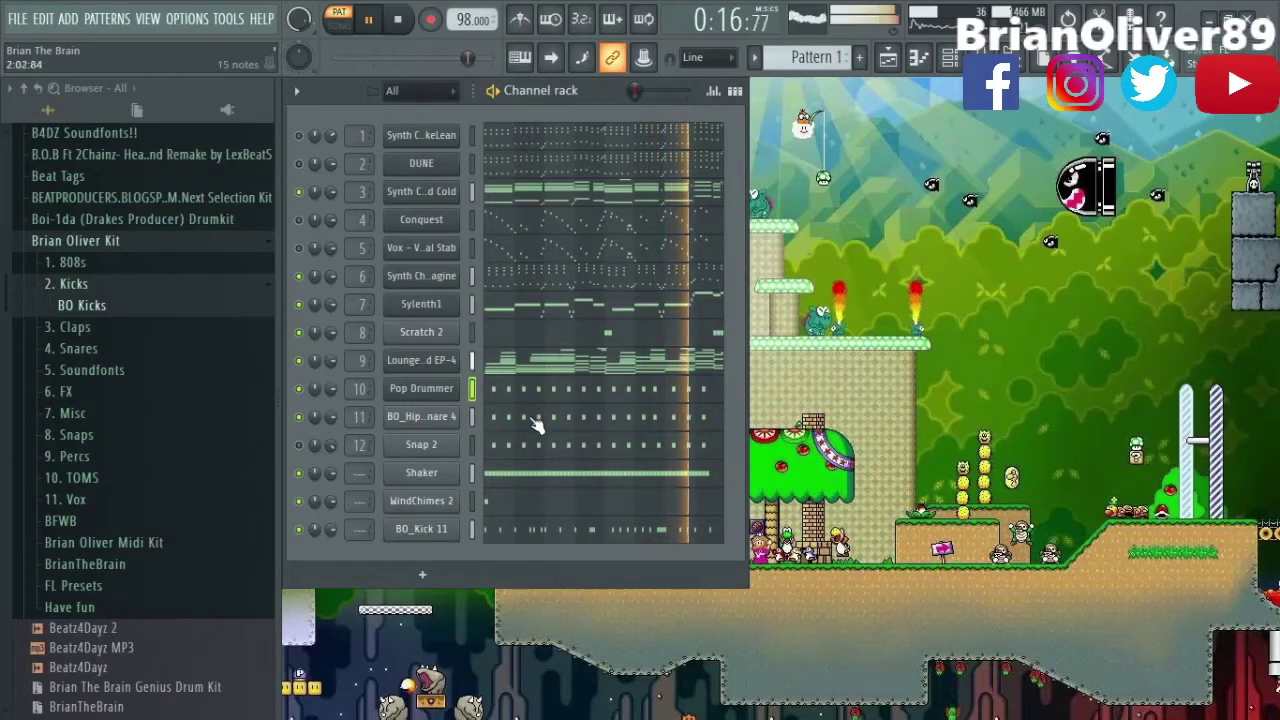
Undo the last Pop Drummer deletion and leave only the beat 4 hit of the bar 6 pair in Pop Drummer and BO_HipHop Snare 4.
key("ctrl+z")
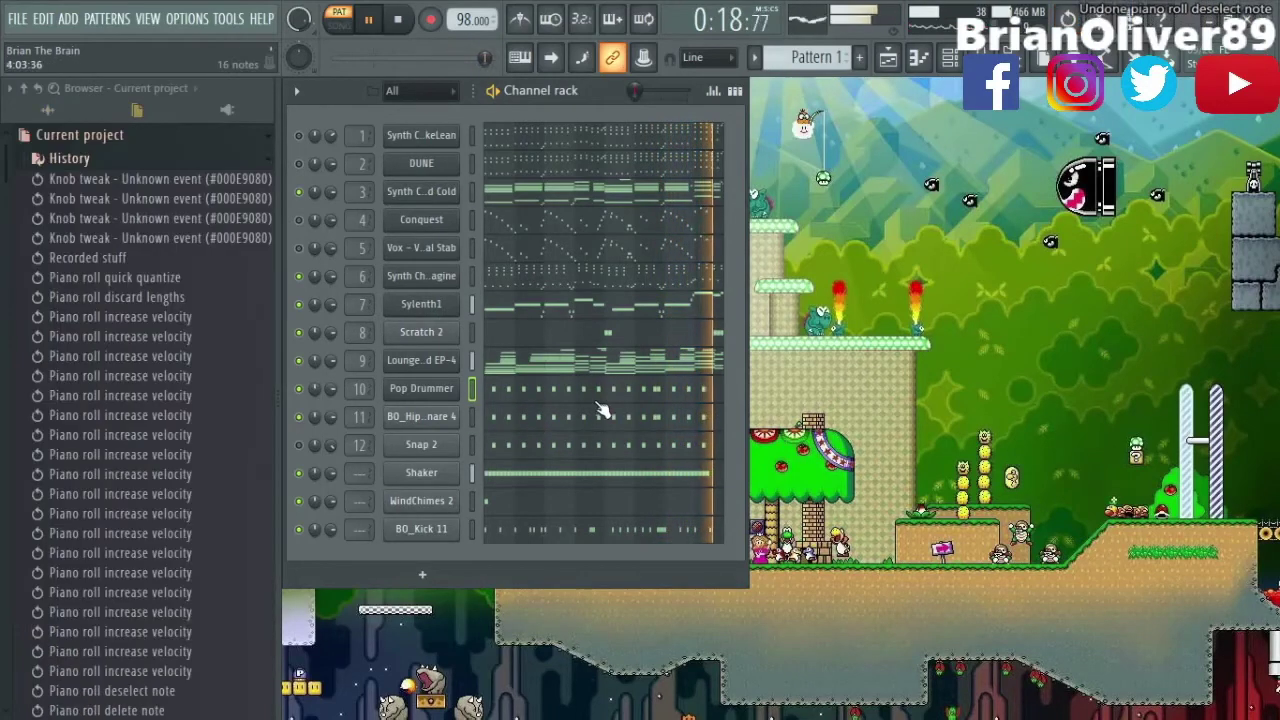
key("F7")
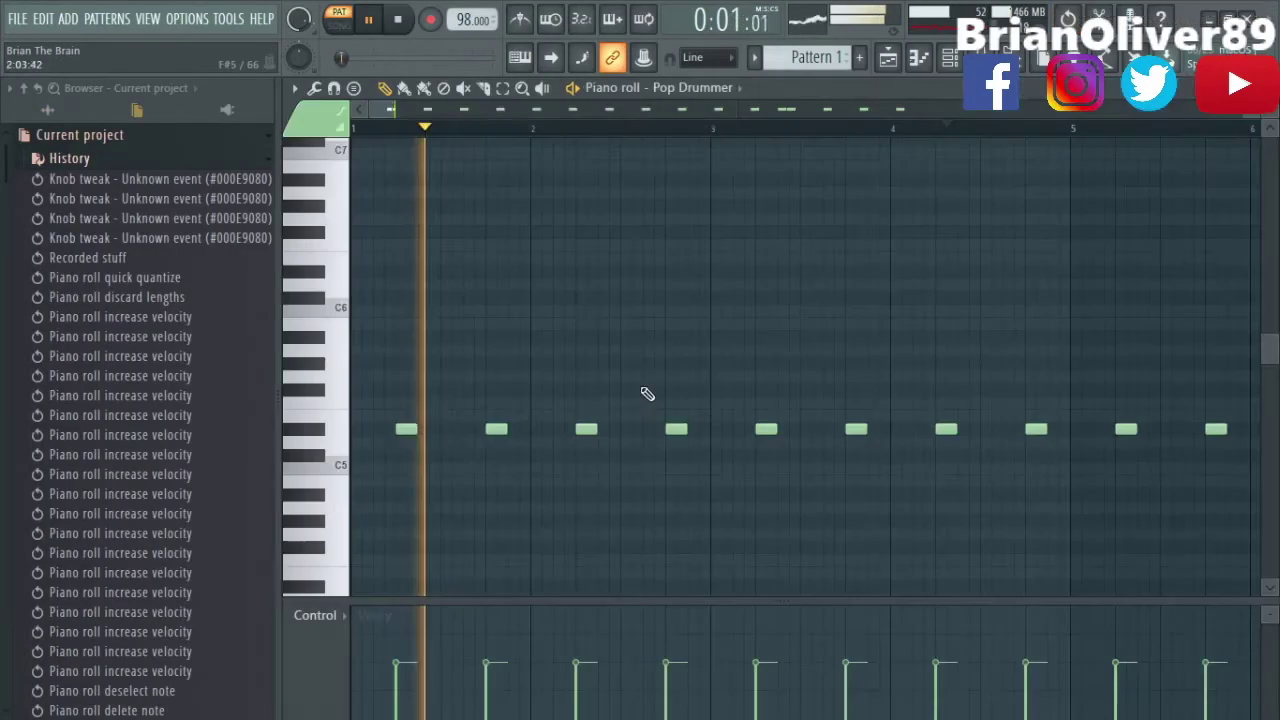
left_click_drag(833, 117, 876, 117)
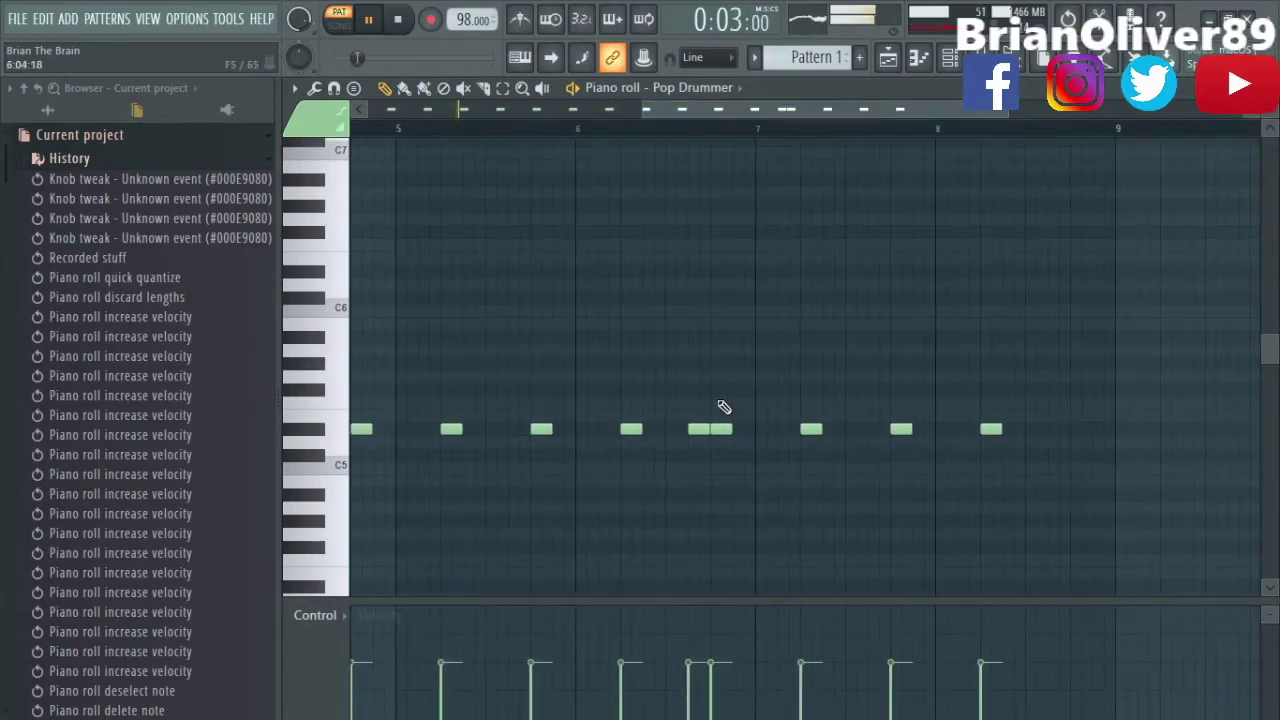
key("F7")
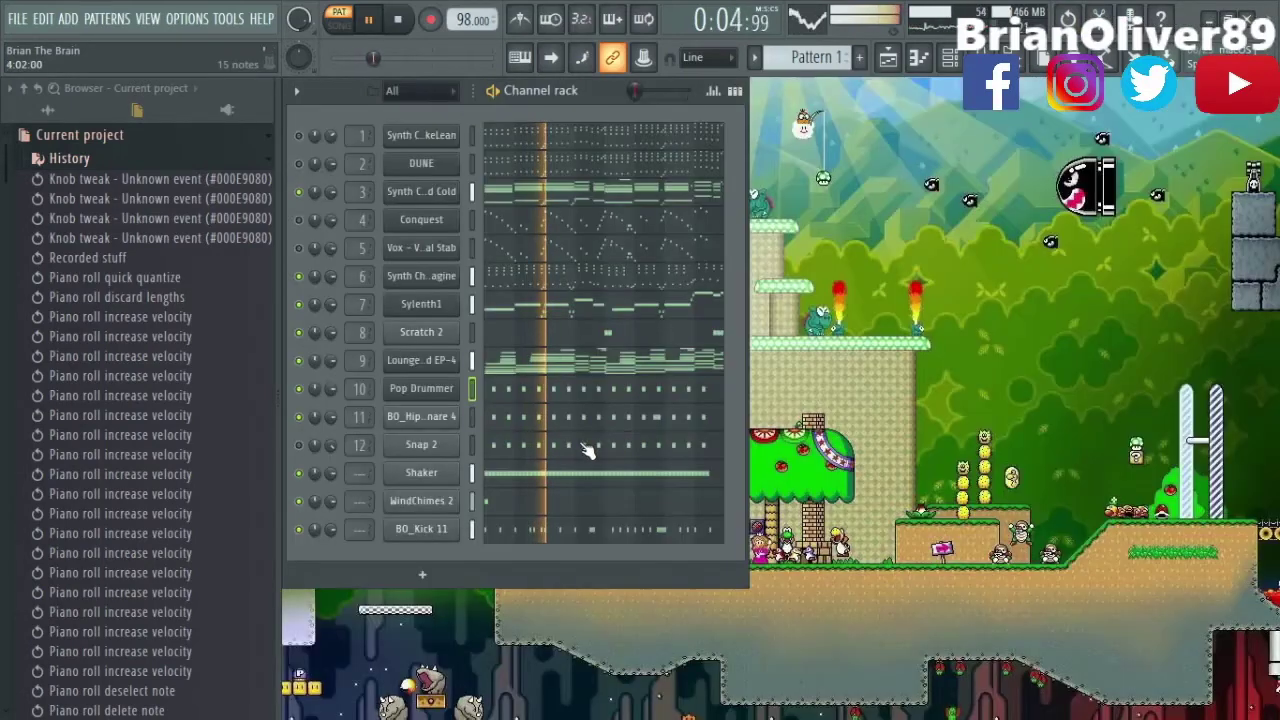
left_click(587, 428)
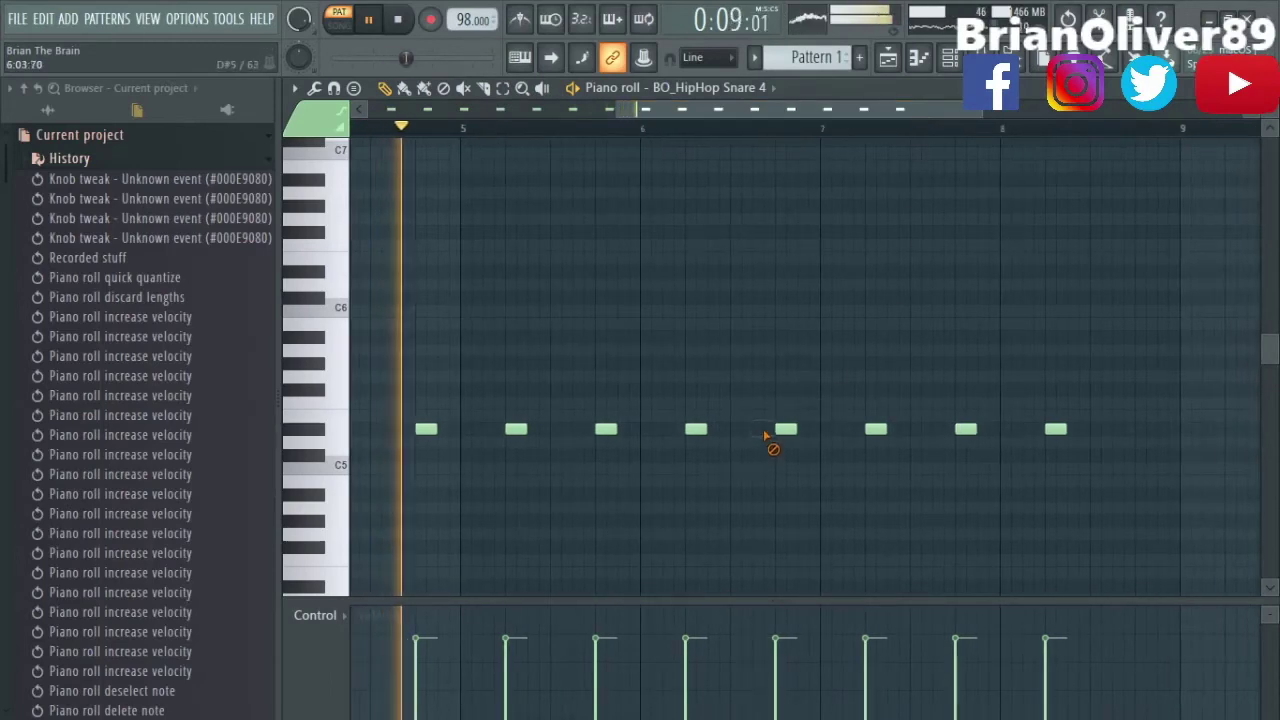
key("F7")
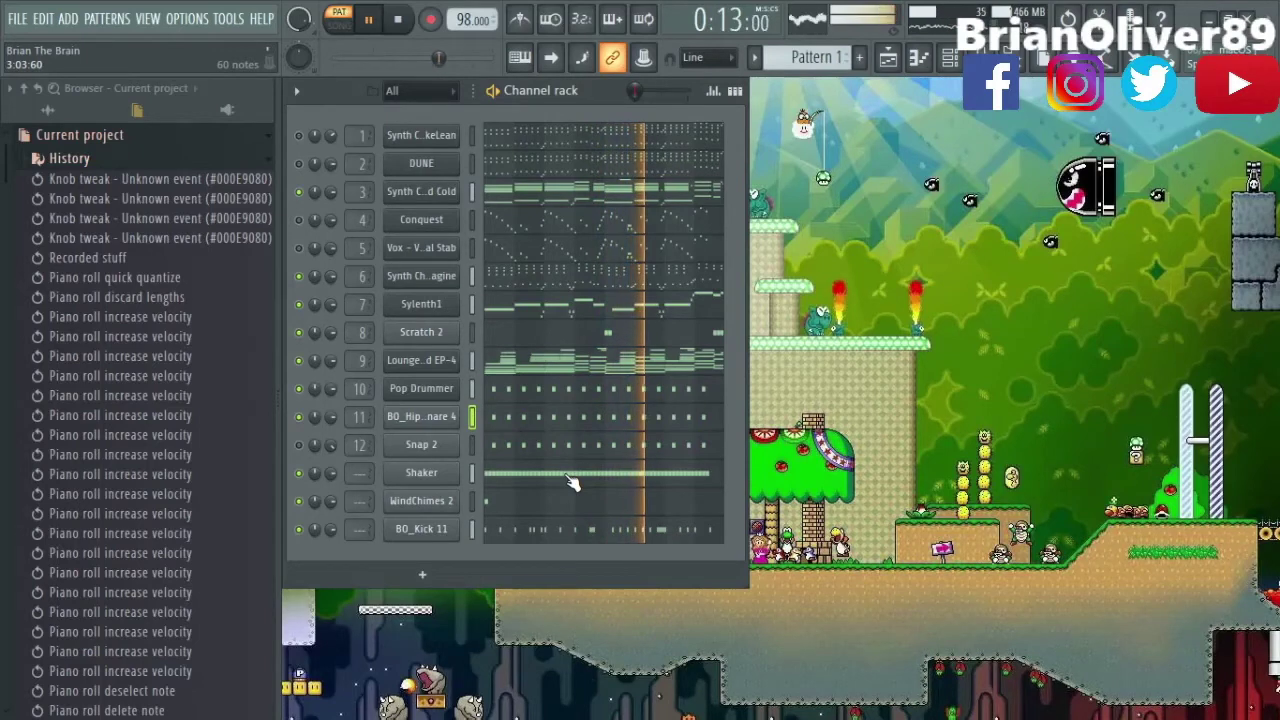
Delete the beat 4 kick in bar 5 of BO_Kick 11, and undo the trial deletion of the beat 2 kick in bar 6.
left_click(557, 531)
key("space")
key("space")
left_click_drag(623, 112, 830, 136)
right_click(651, 468)
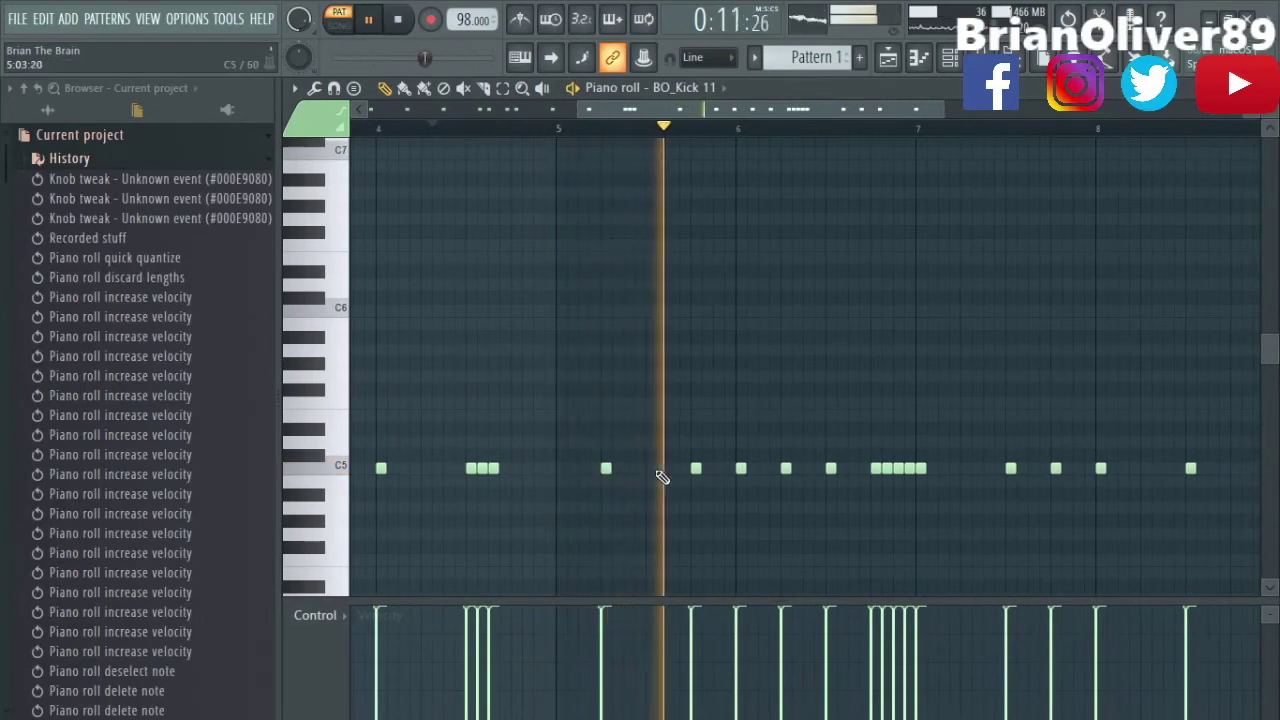
left_click(651, 468)
right_click(696, 468)
right_click(786, 468)
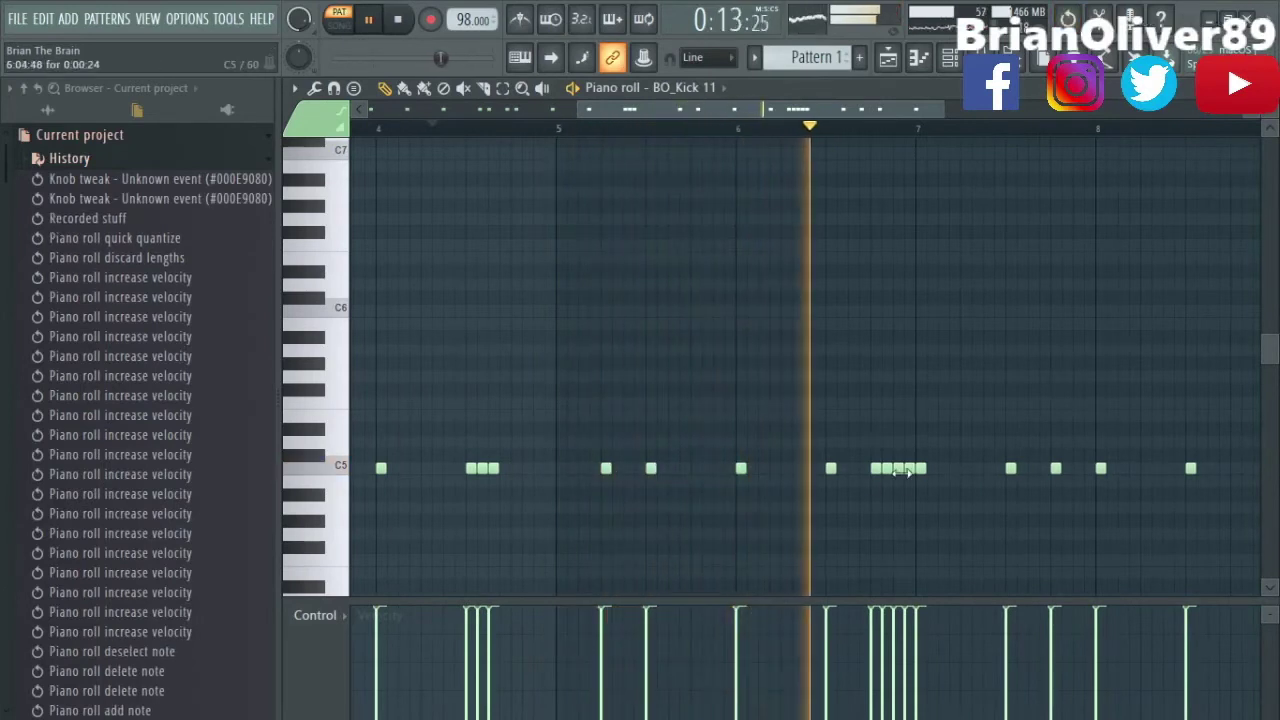
key("ctrl+z")
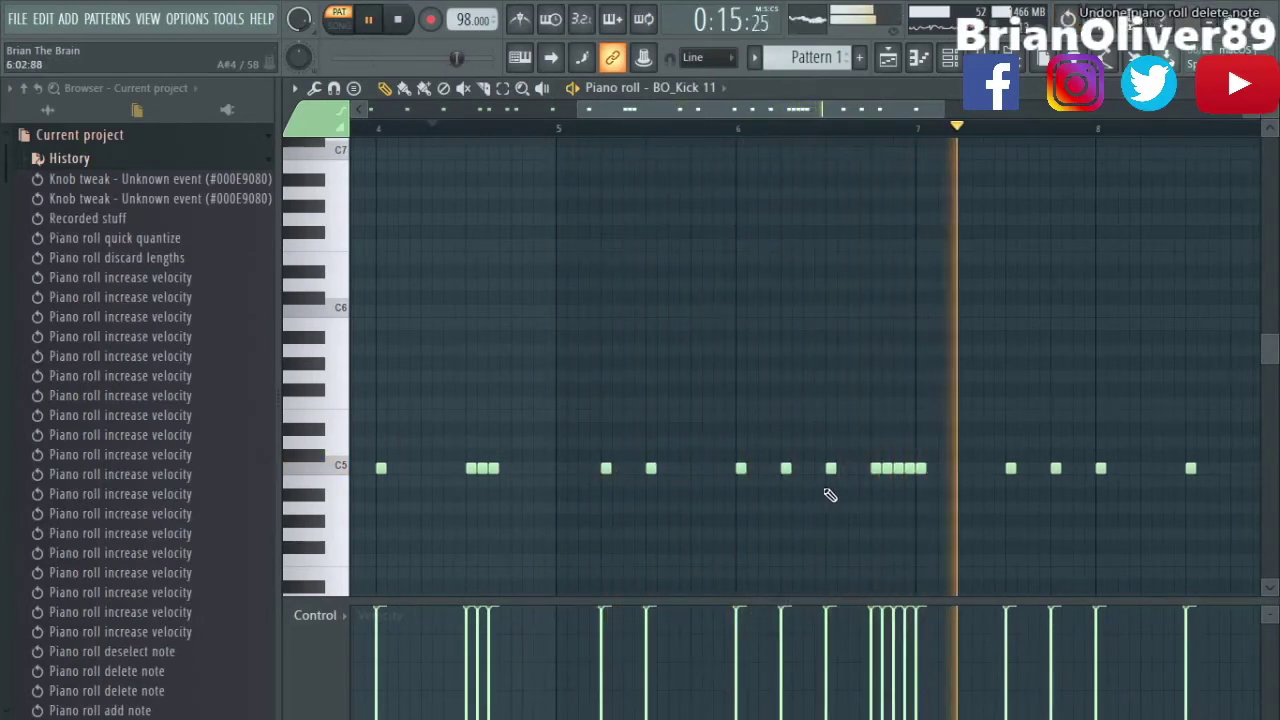
Rework the bar 7 kicks in BO_Kick 11 so single short kicks fall on beats 2, 3 and 4.
right_click(1056, 469)
left_click(967, 469)
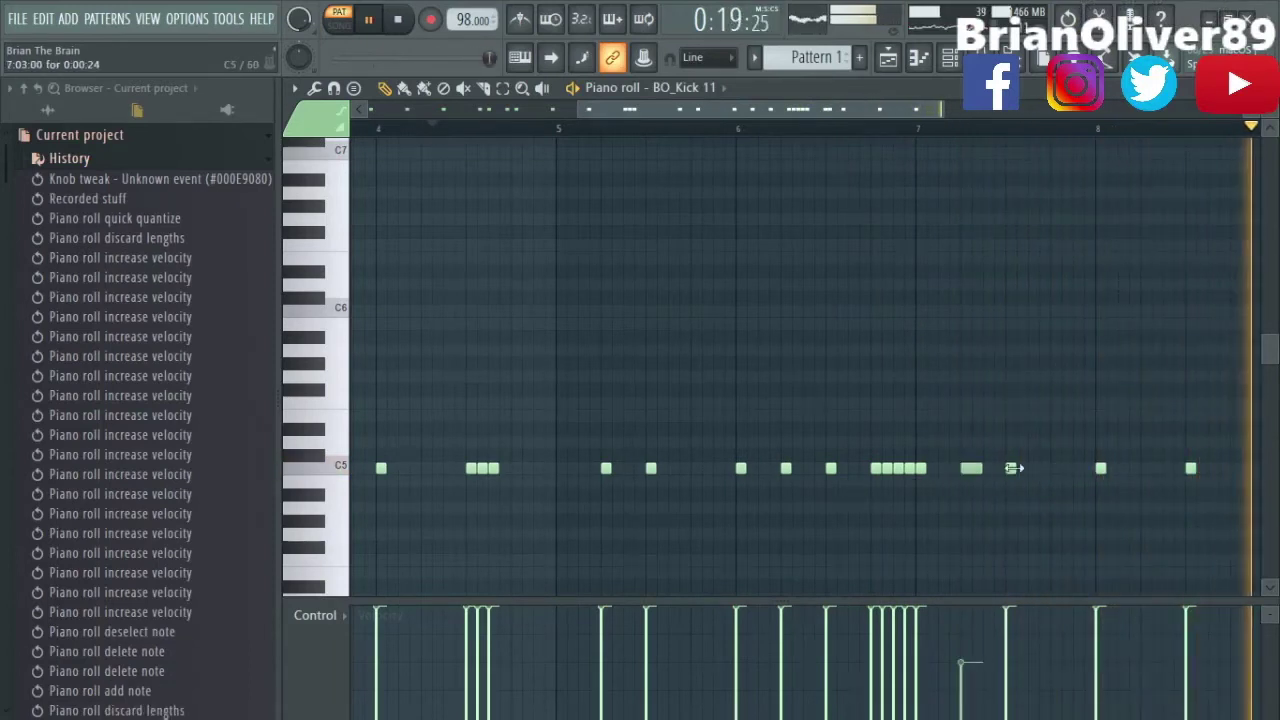
right_click(971, 469)
left_click(954, 469)
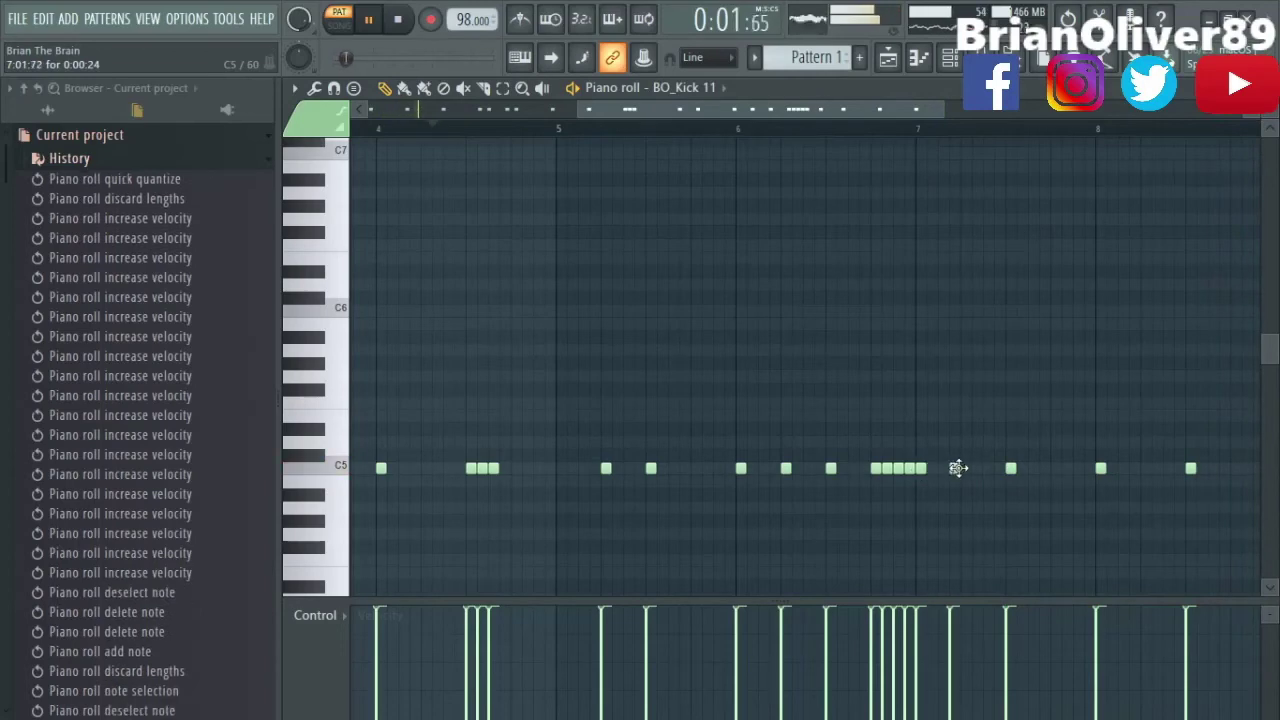
left_click(1010, 469)
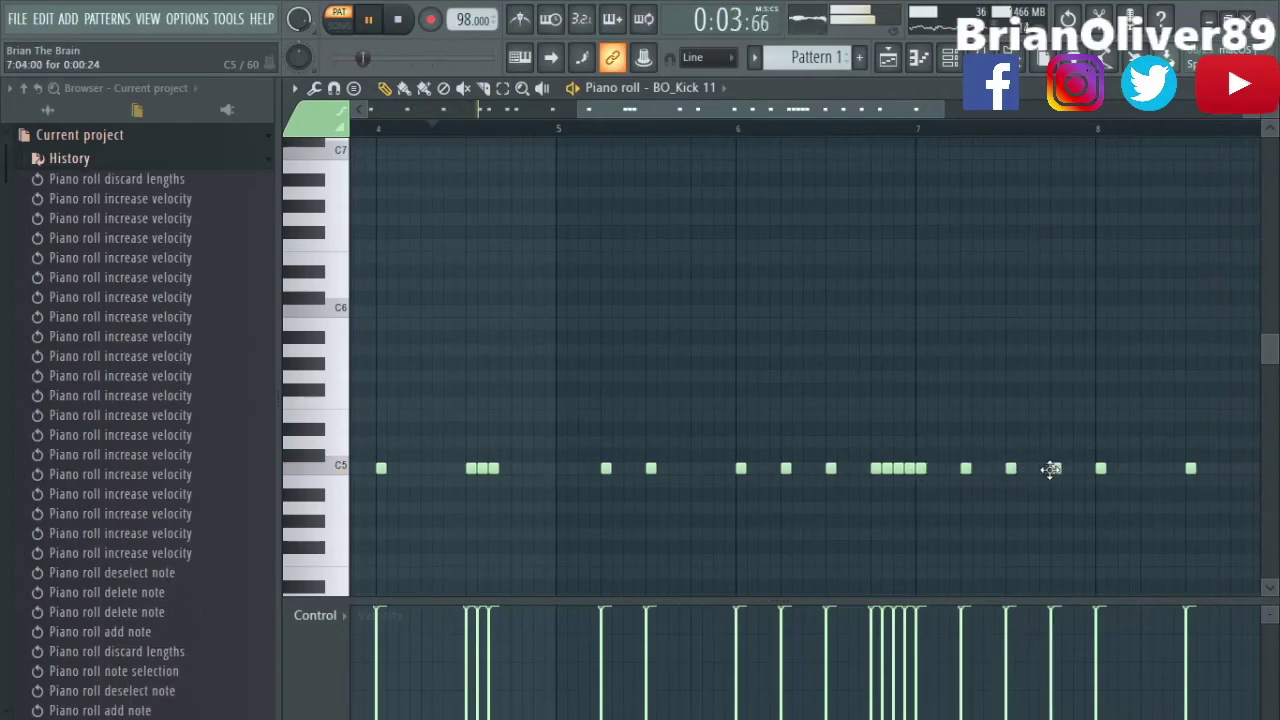
Add Fruity Reeverb to the Snap 2 mixer track with a low cut of 634 Hz and reverb level of 13%.
key("F7")
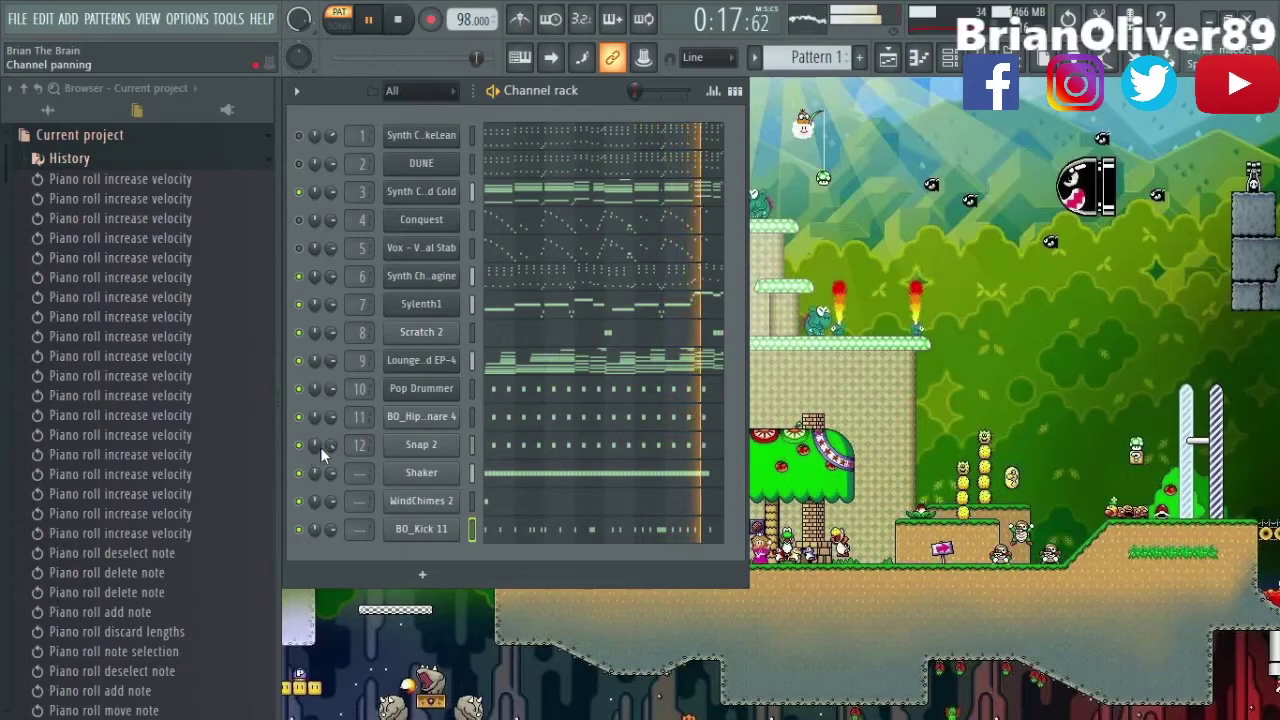
key("F9")
left_click(548, 206)
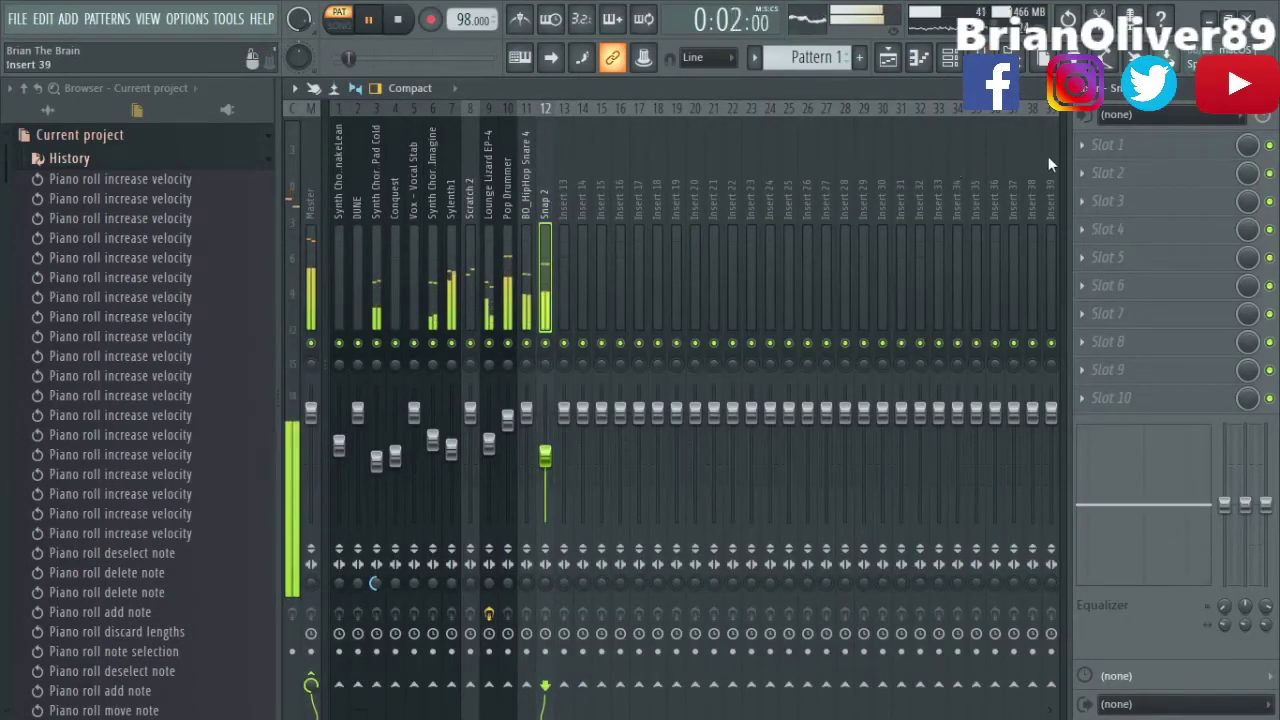
left_click(1084, 147)
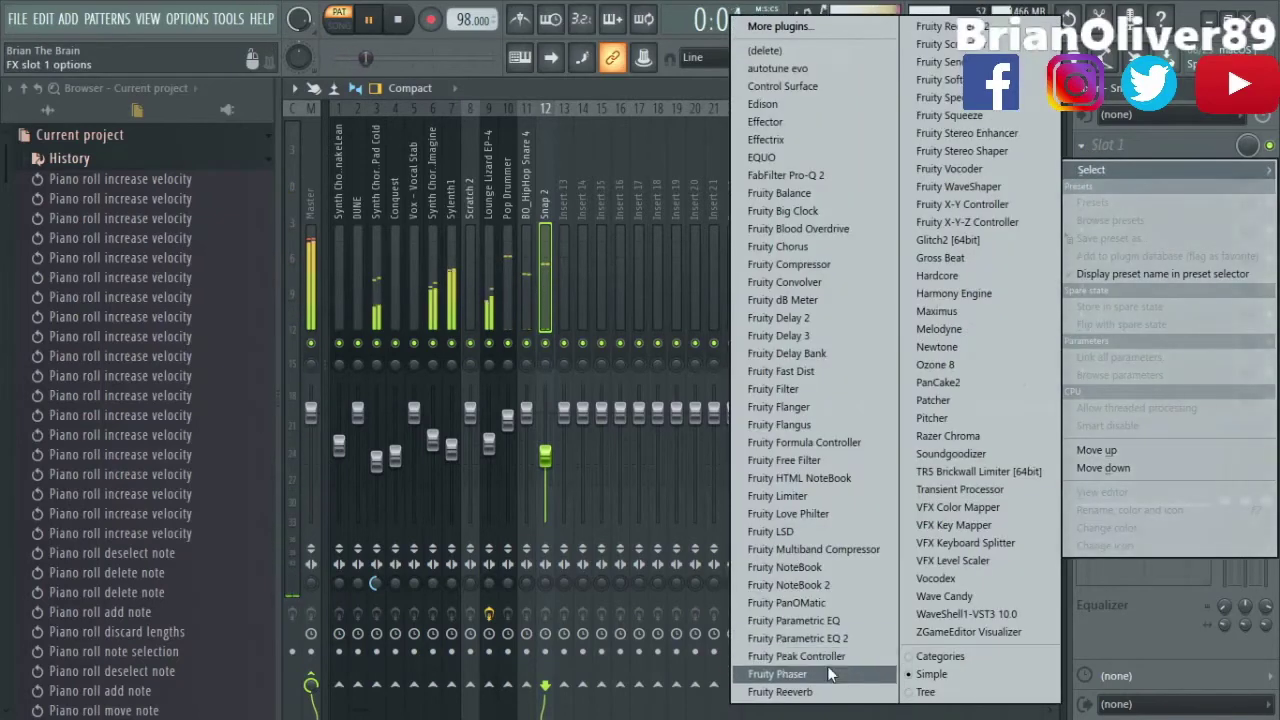
left_click(800, 691)
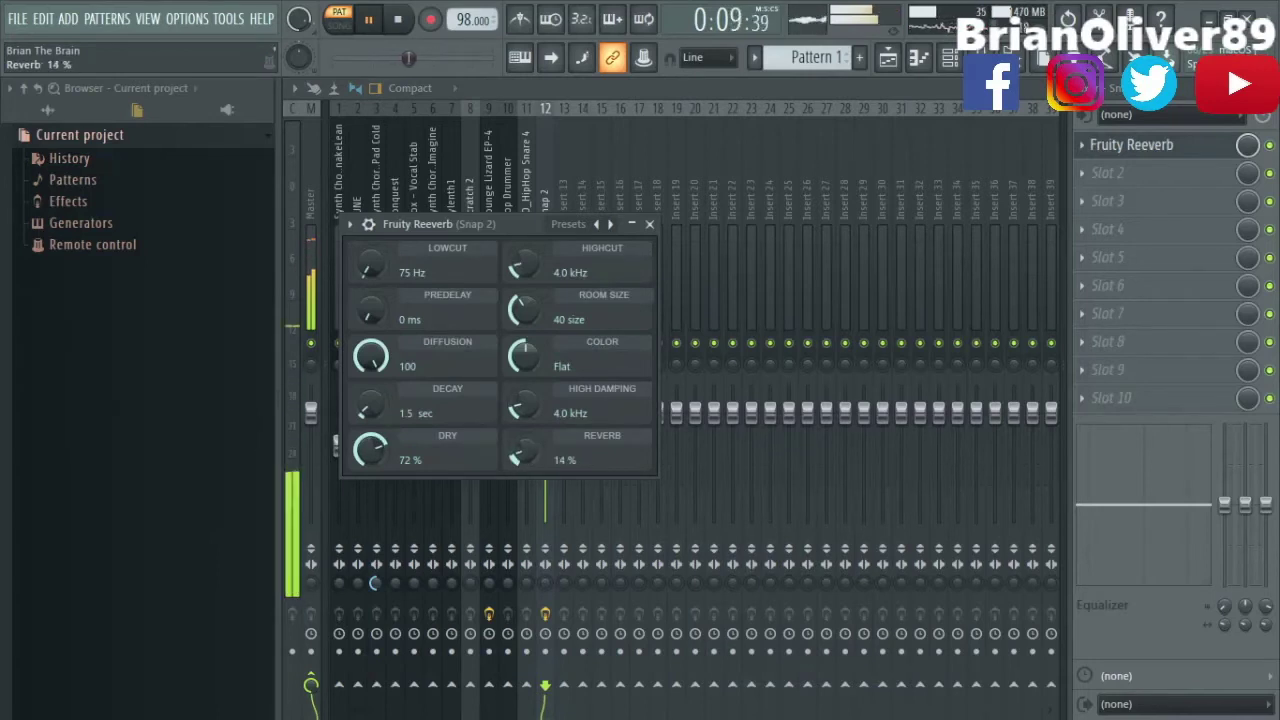
left_click_drag(368, 264, 368, 215)
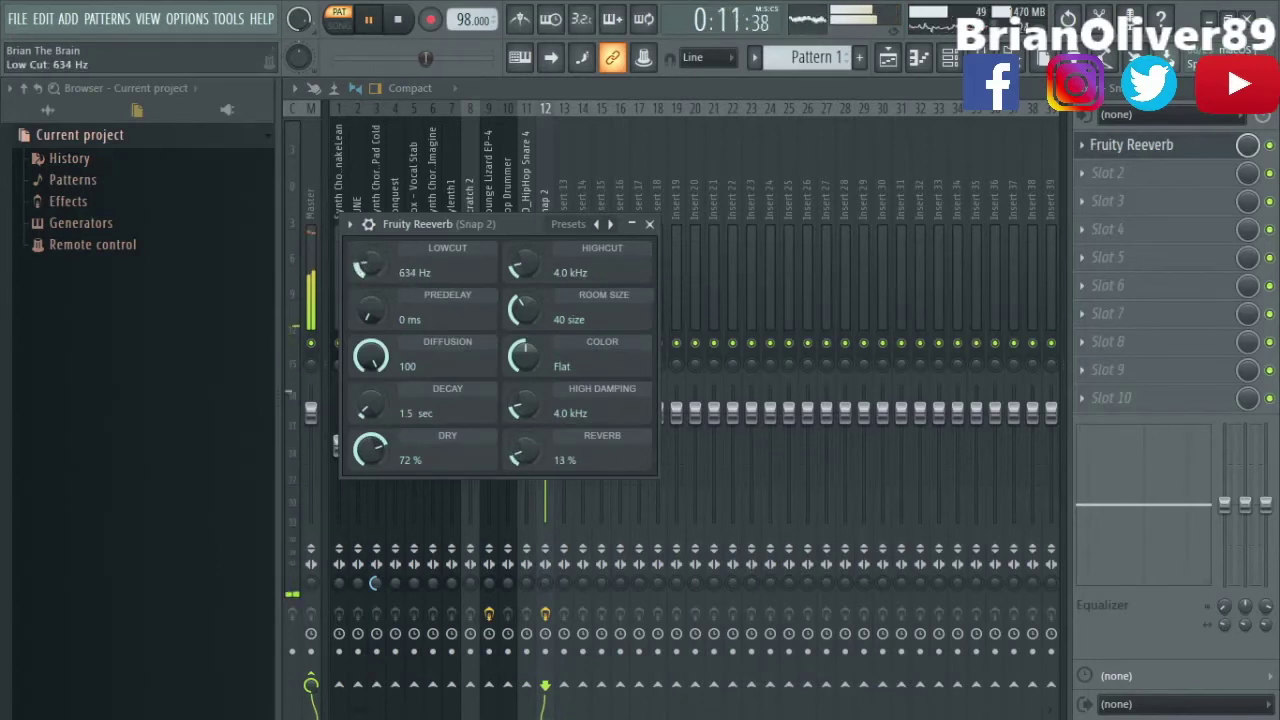
left_click(648, 225)
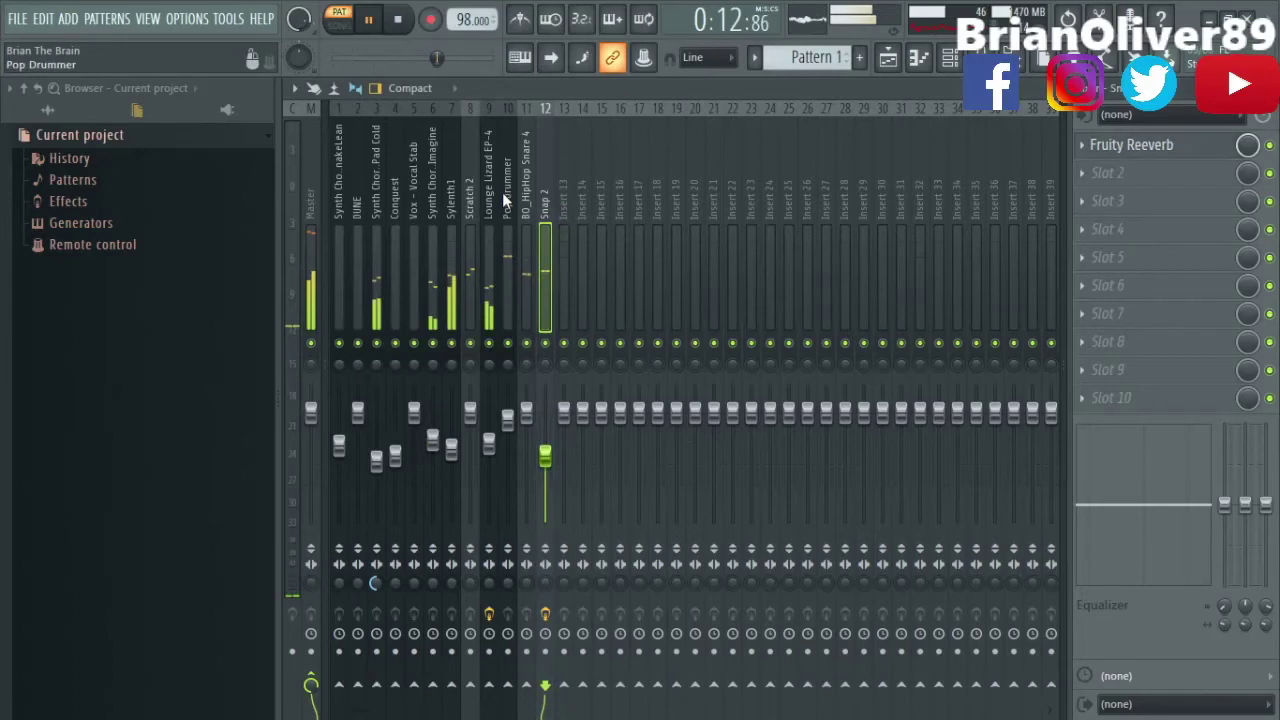
Add Fruity Limiter to the first effect slot of the Master track.
left_click(310, 187)
left_click(1105, 150)
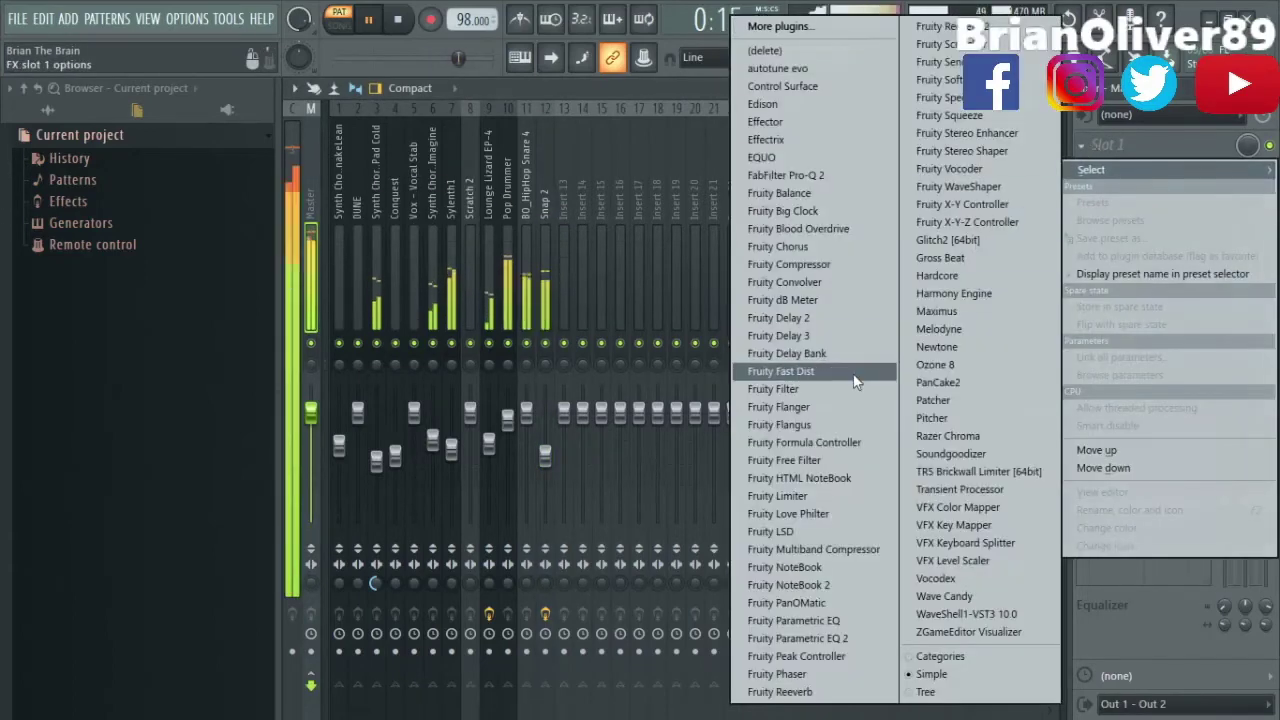
left_click(790, 496)
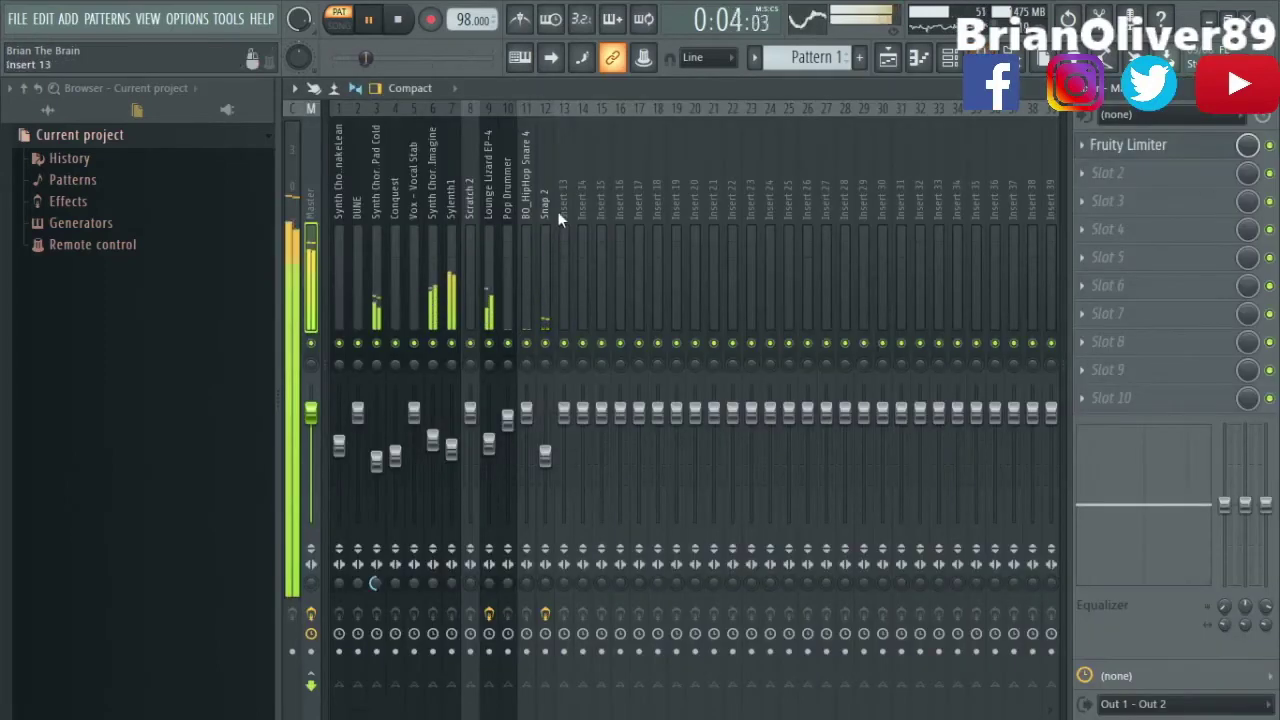
Route Shaker, WindChimes 2 and BO_Kick 11 to mixer tracks 13 to 15, and raise the Scratch 2 fader.
left_click(560, 216)
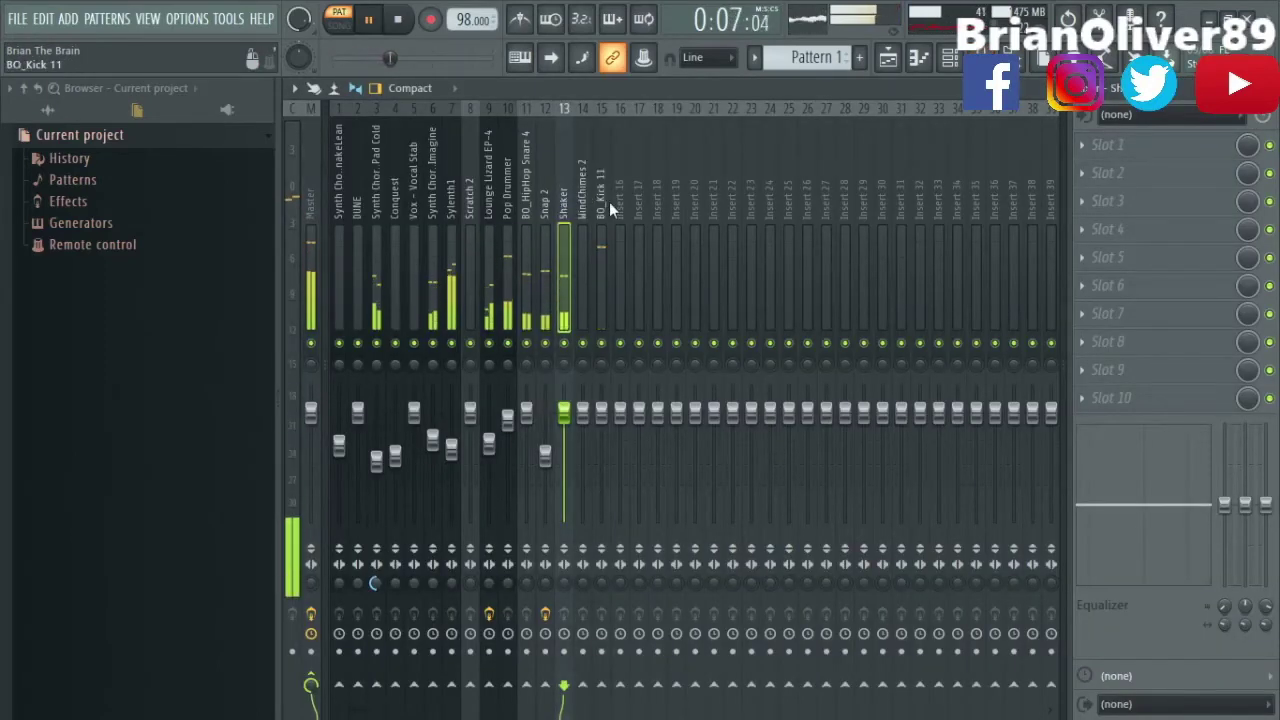
left_click(603, 210)
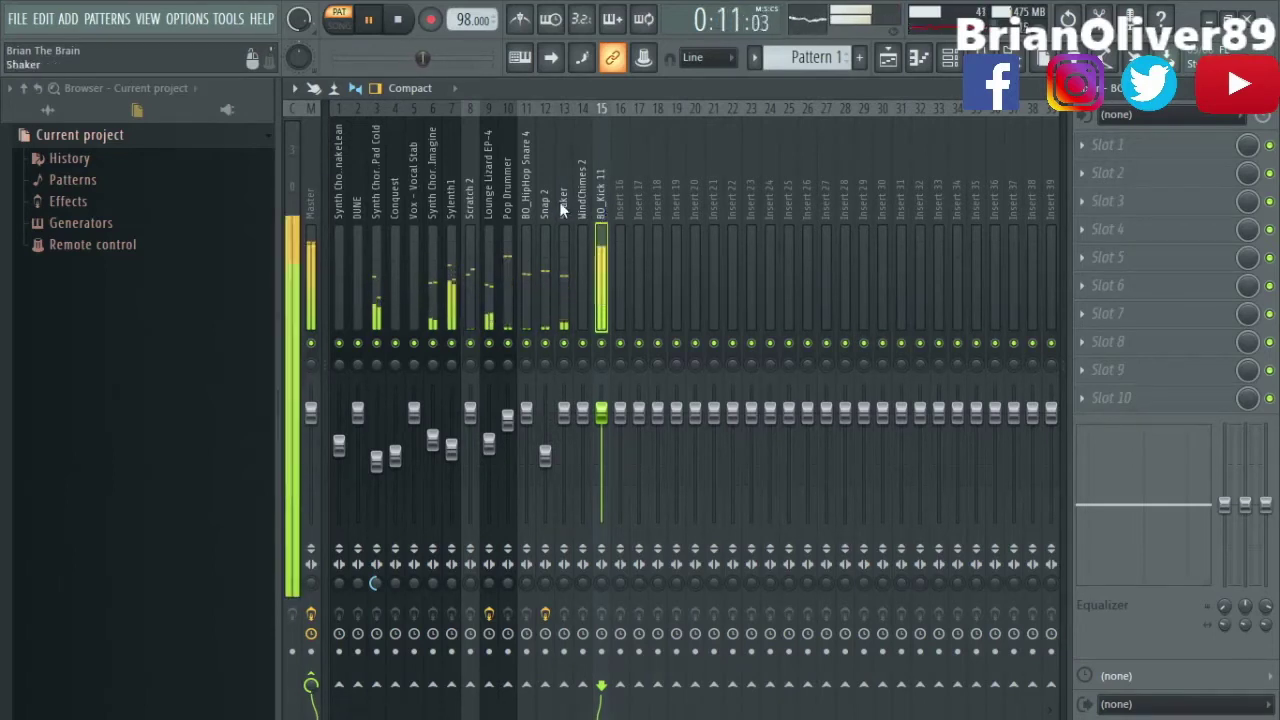
left_click(476, 375)
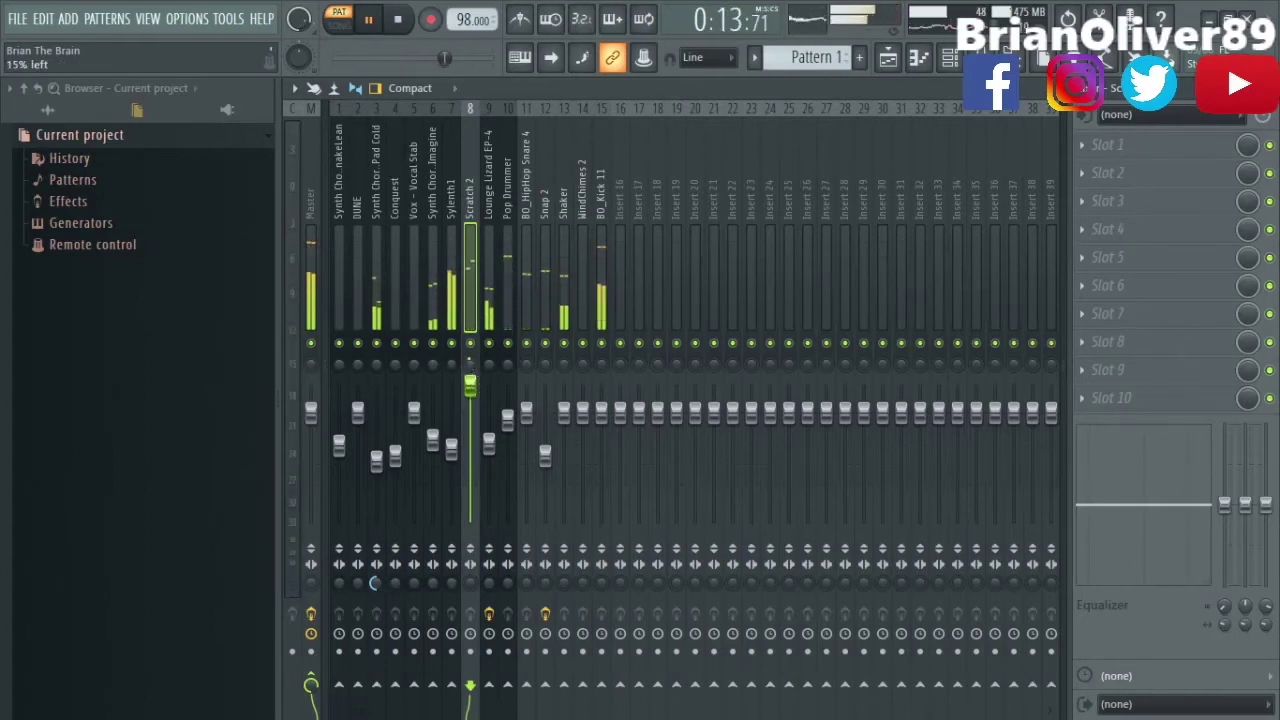
left_click(308, 208)
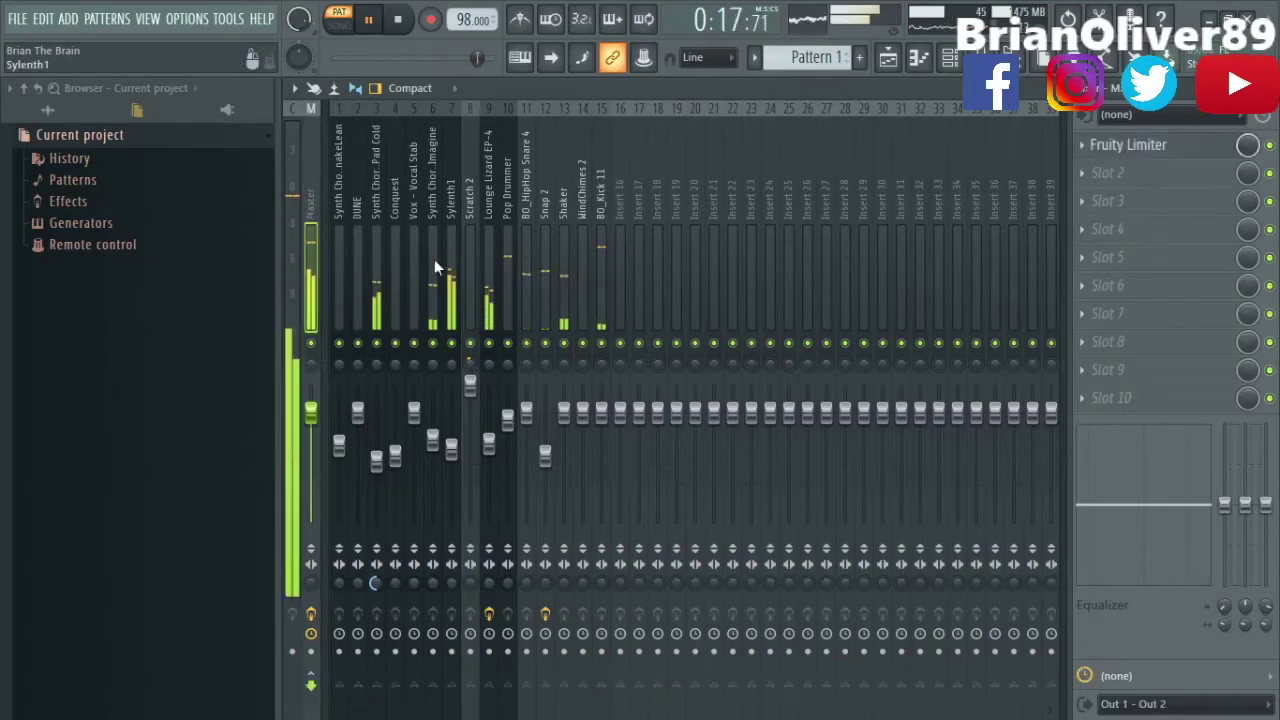
Mute every channel except Synth Chor. Pad Cold and Lounge Lizard EP-4, and play the pattern.
key("F9")
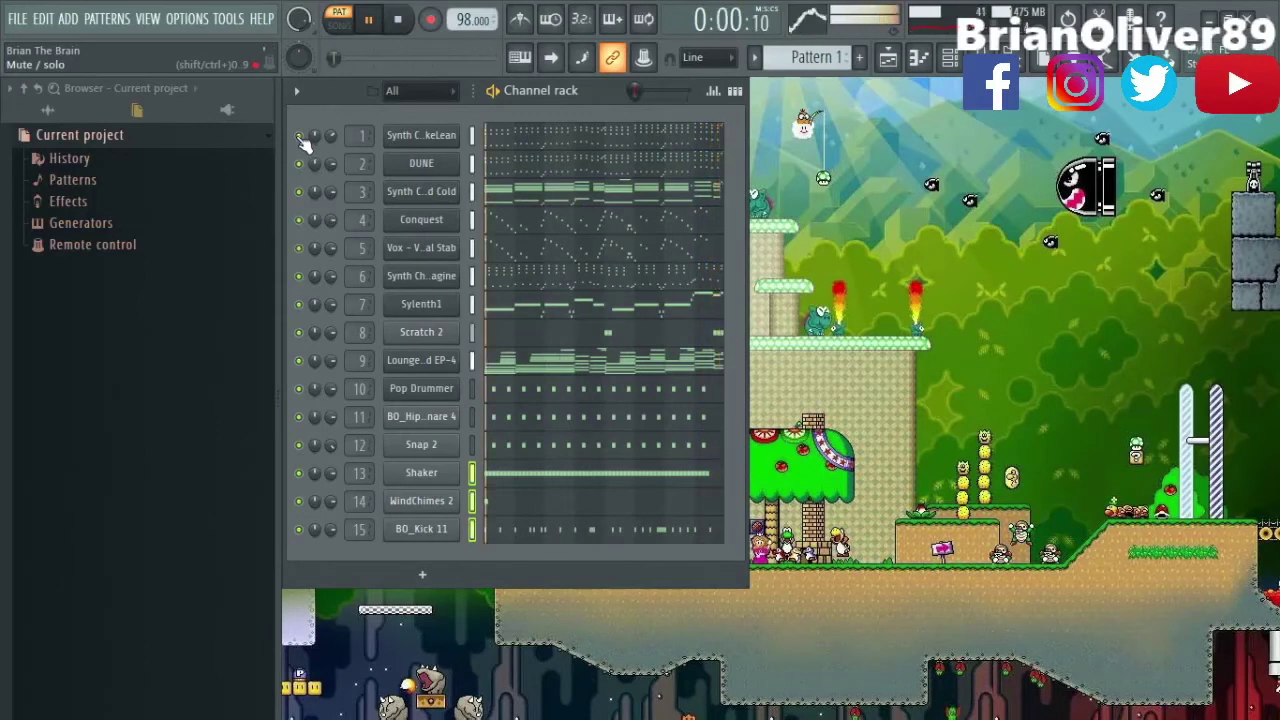
key("space")
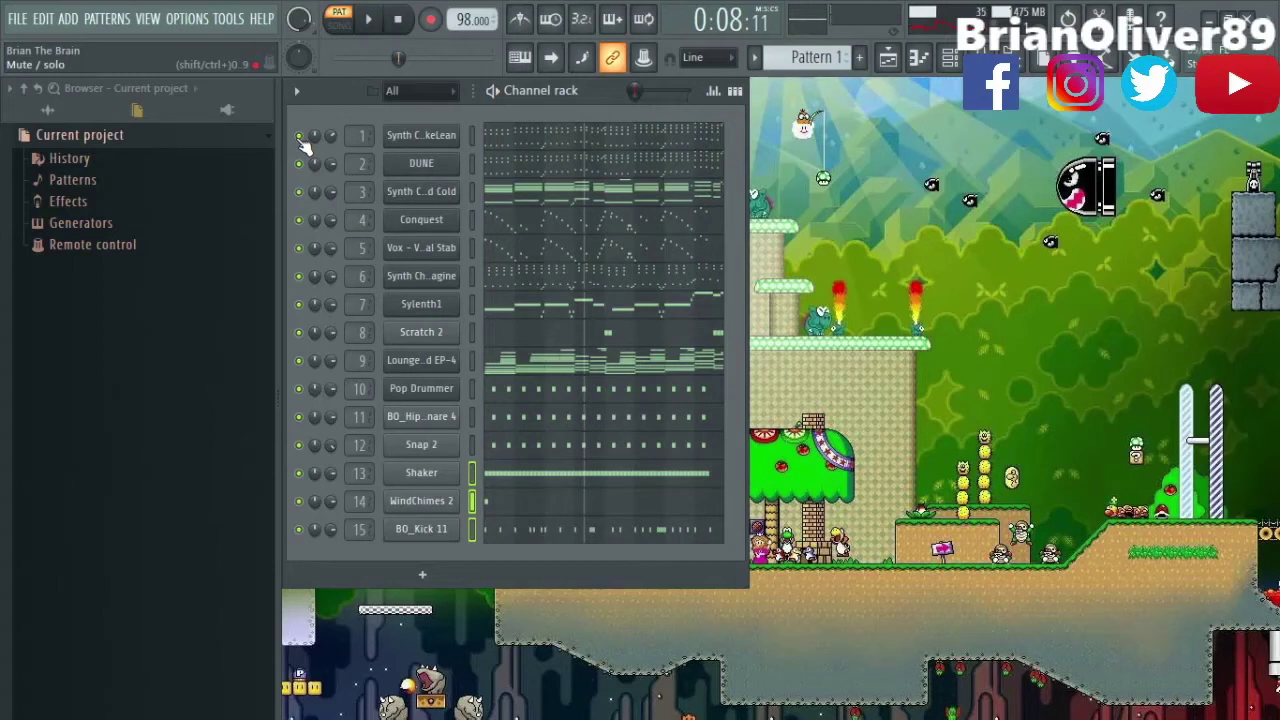
key("space")
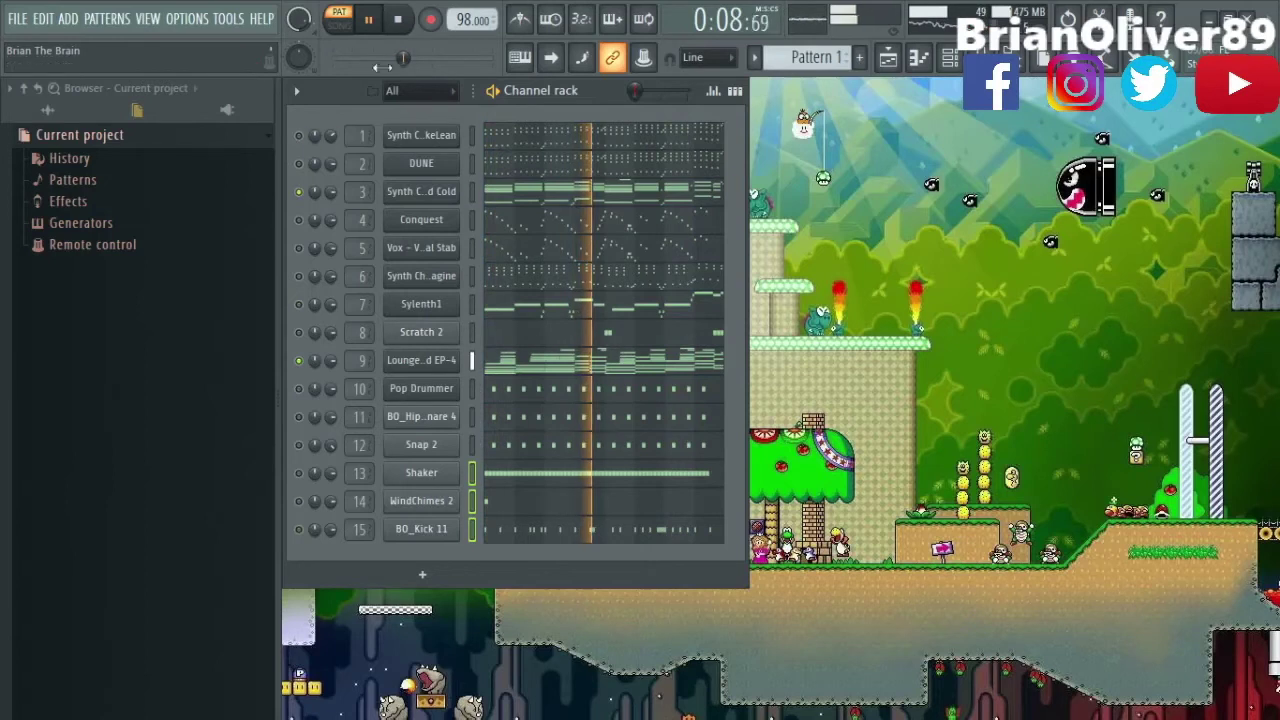
Restart the pattern and gradually unmute Scratch 2, Sylenth1, Pop Drummer, BO_HipHop Snare 4, Snap 2, Shaker, WindChimes 2 and BO_Kick 11.
left_click(398, 22)
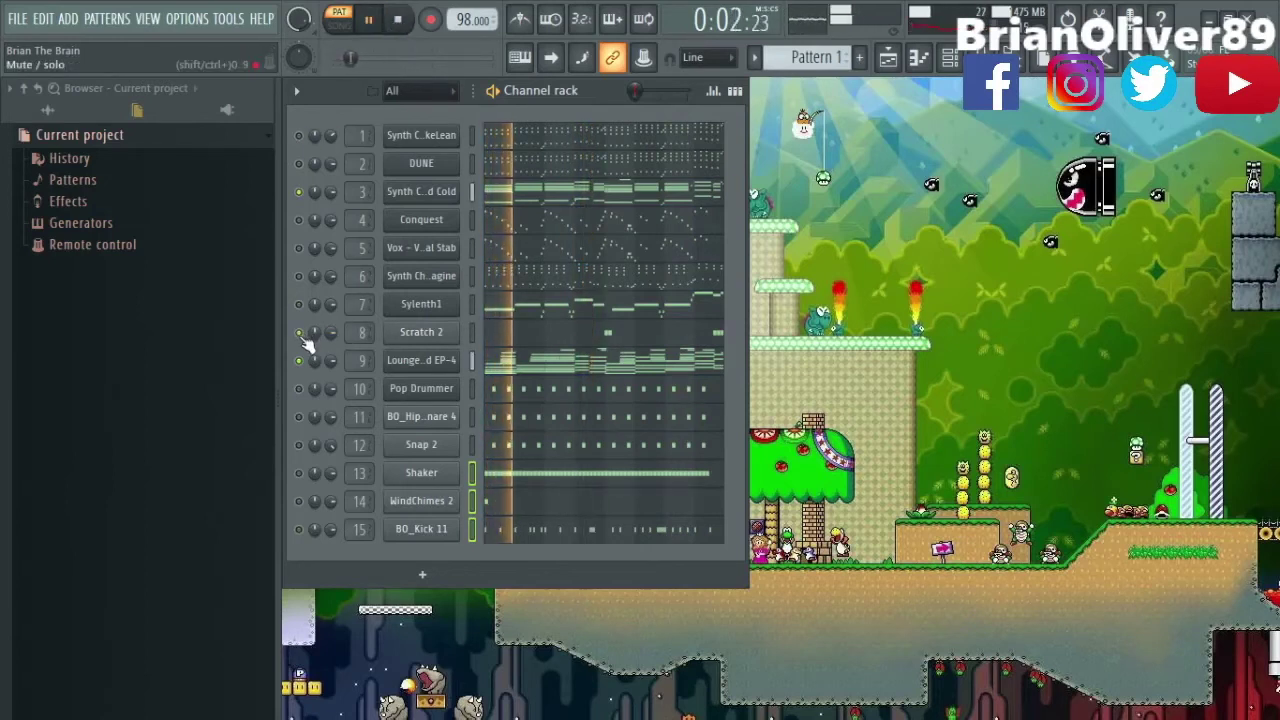
left_click(299, 304)
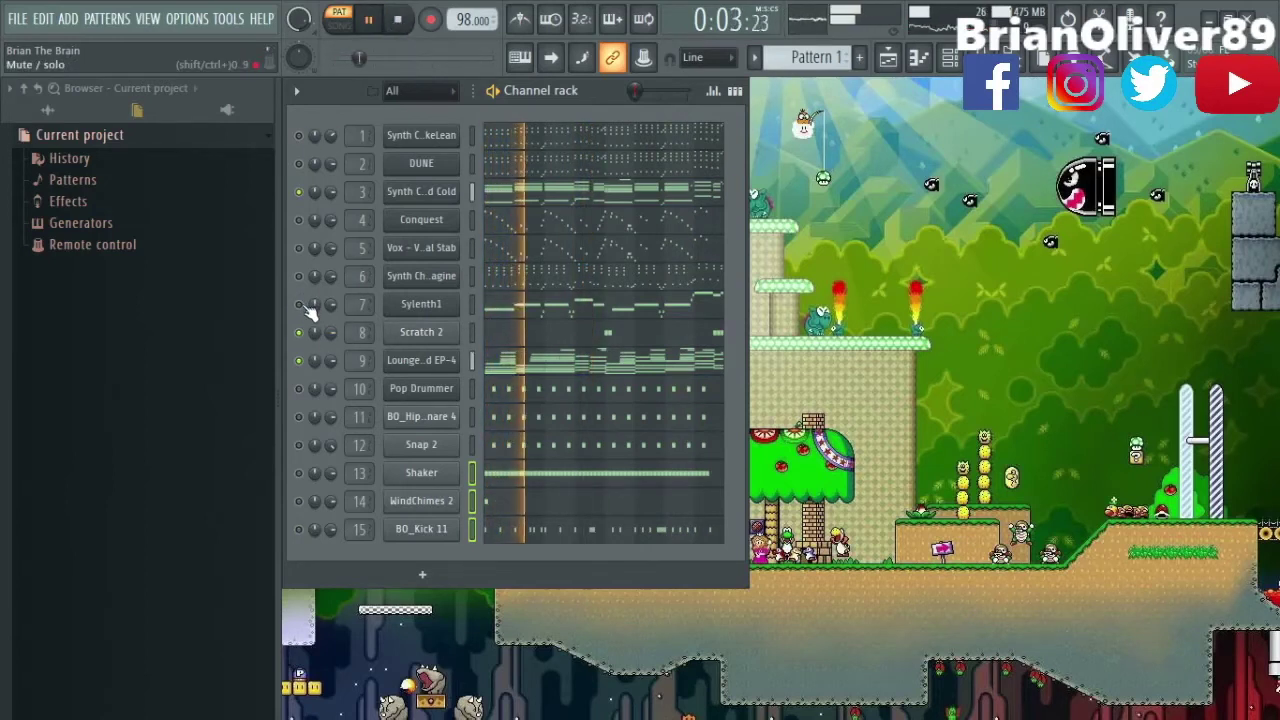
left_click(299, 388)
left_click(299, 416)
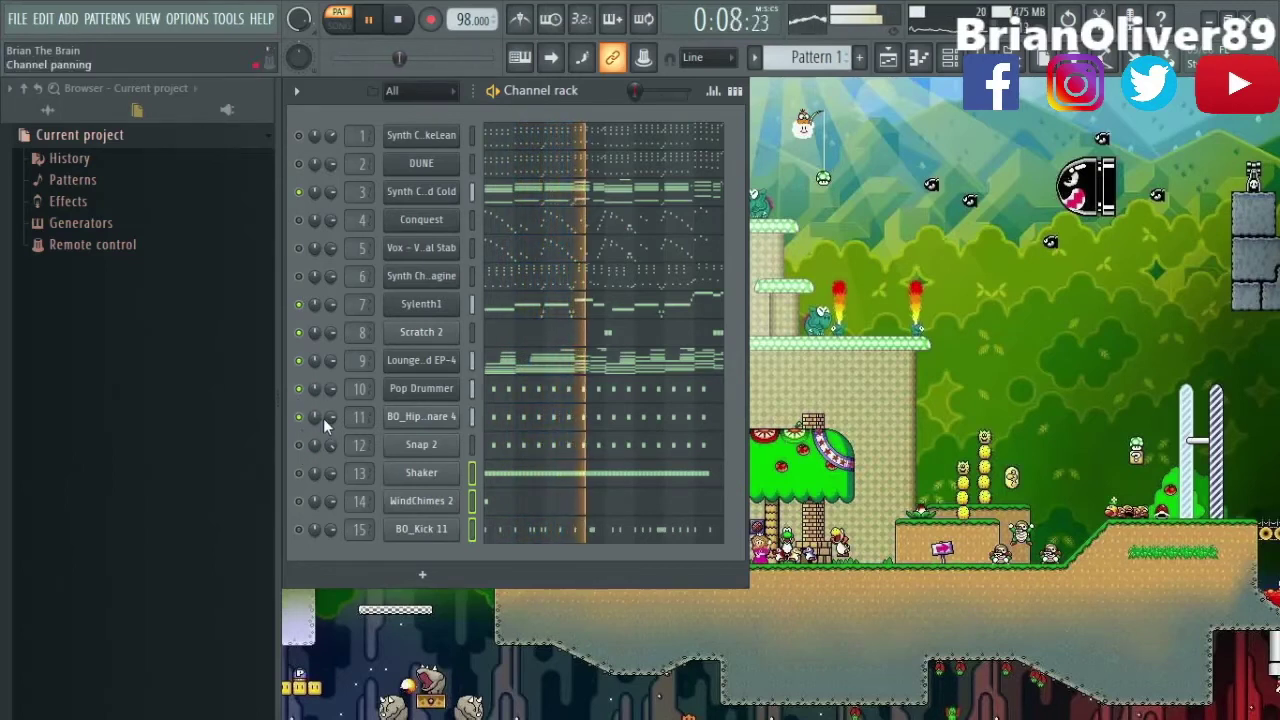
left_click_drag(300, 447, 300, 543)
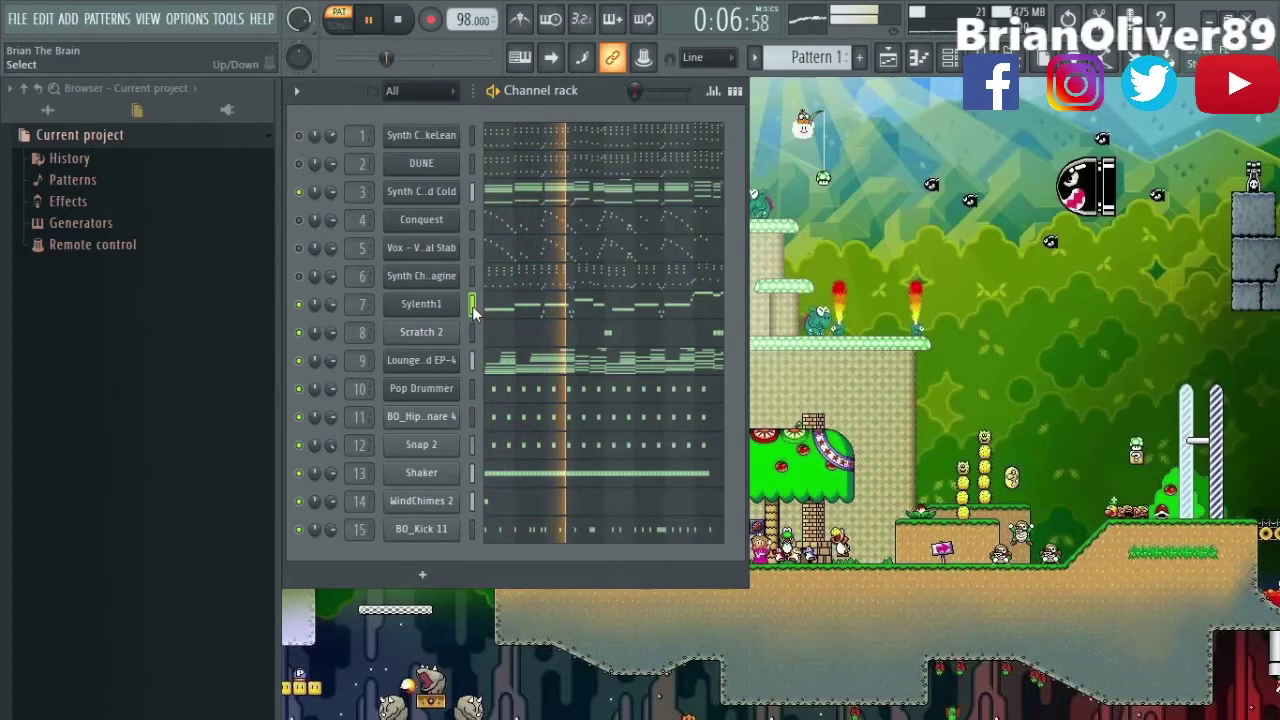
Raise the Sylenth1 mixer fader slightly to 73% (-6.5 dB).
key("F9")
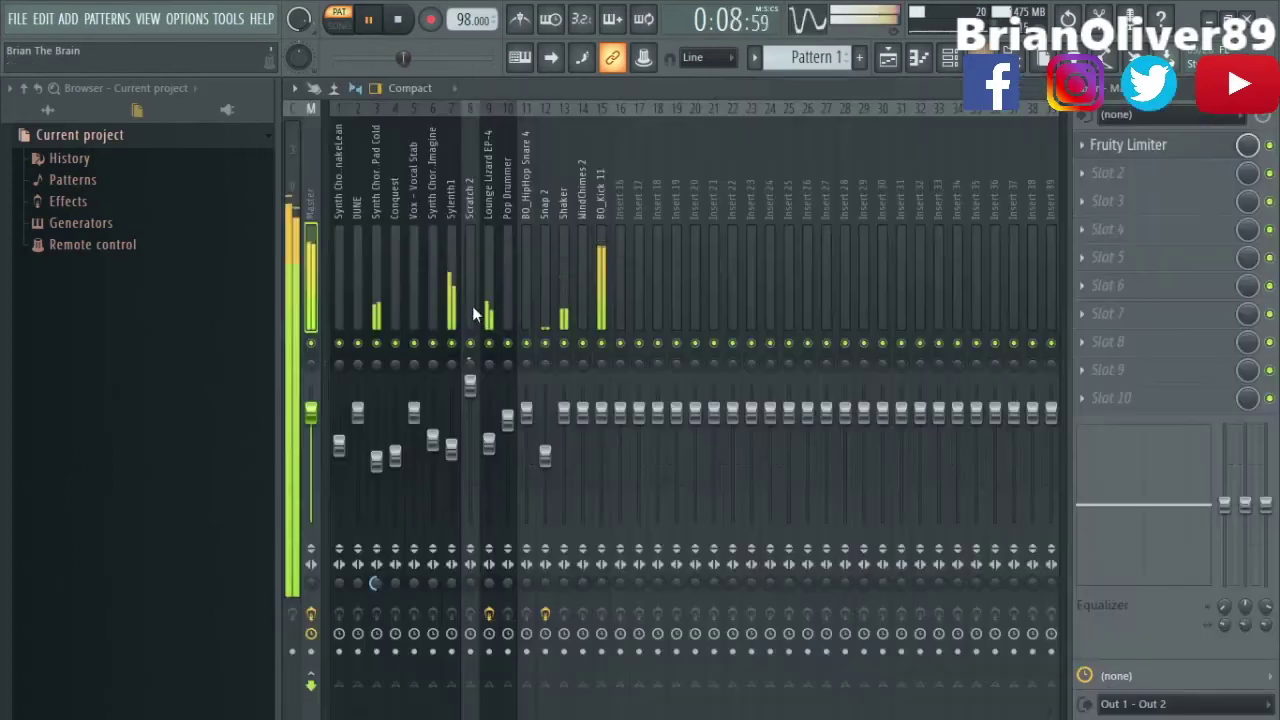
left_click_drag(454, 452, 454, 446)
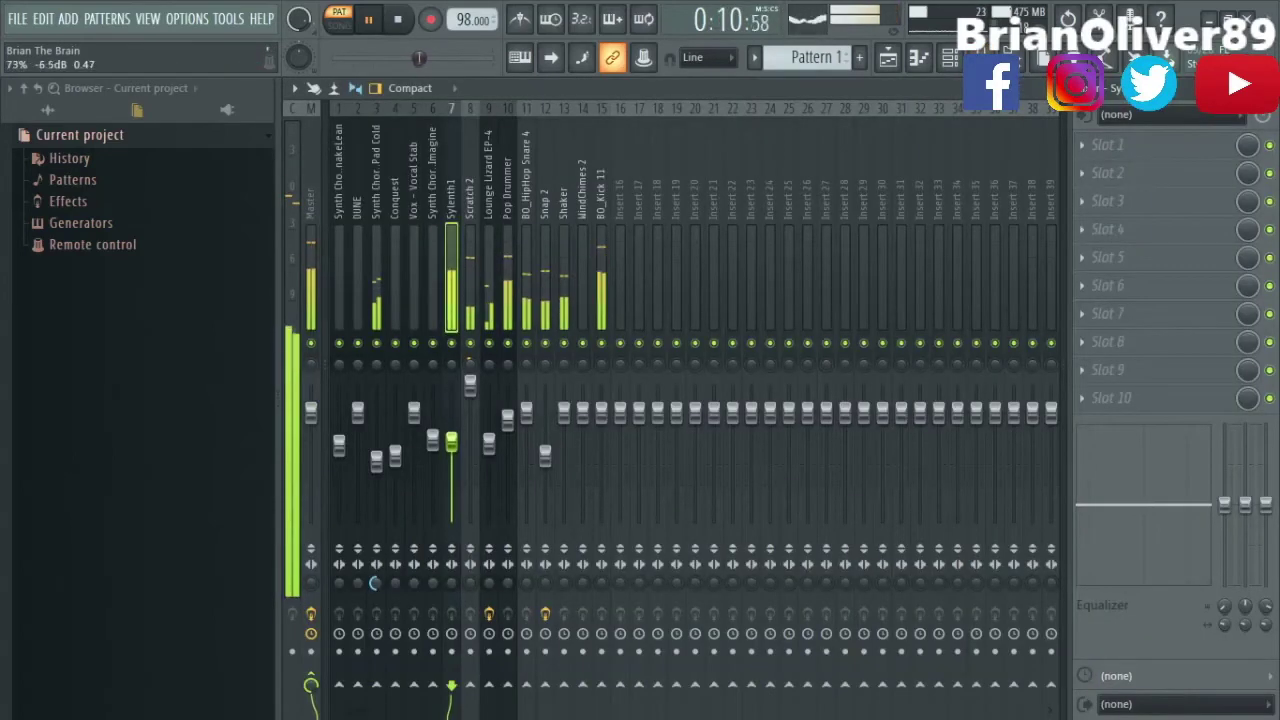
key("F9")
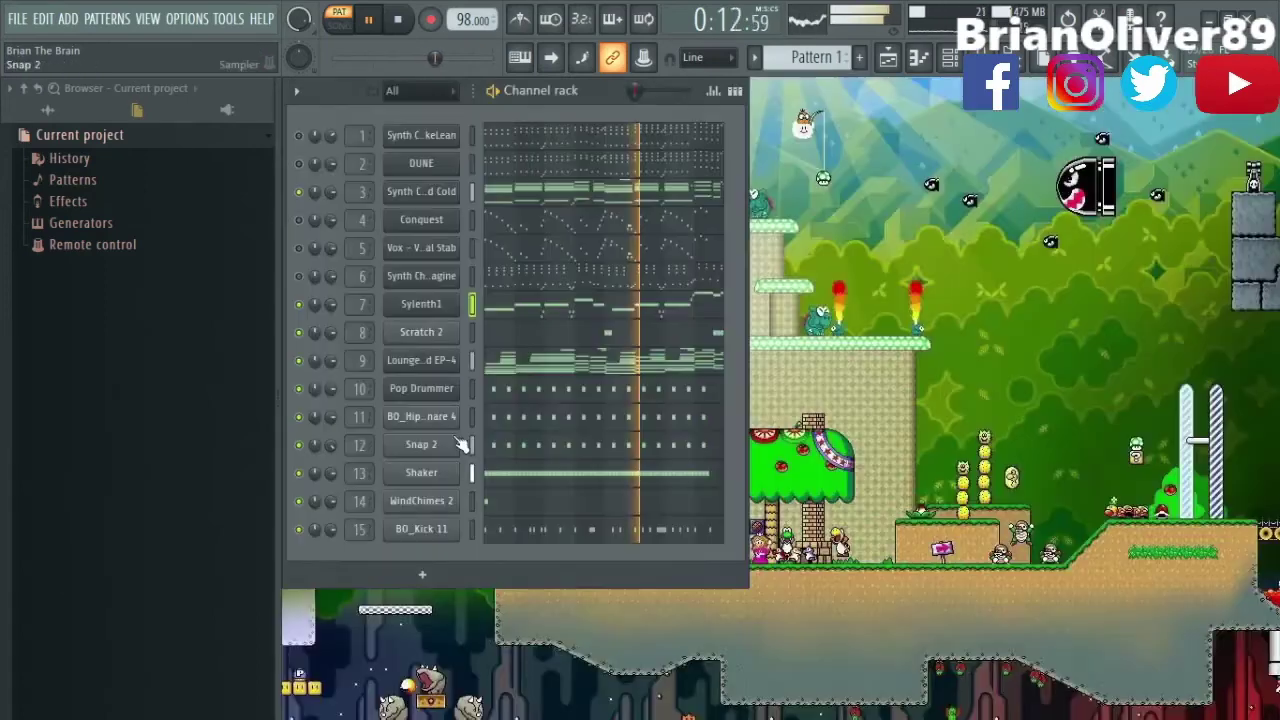
Add a descending run of short notes B6, A#6, F#6 and C#6 at the start of bar 5 in Sylenth1, and play from bar 4.
left_click(557, 307)
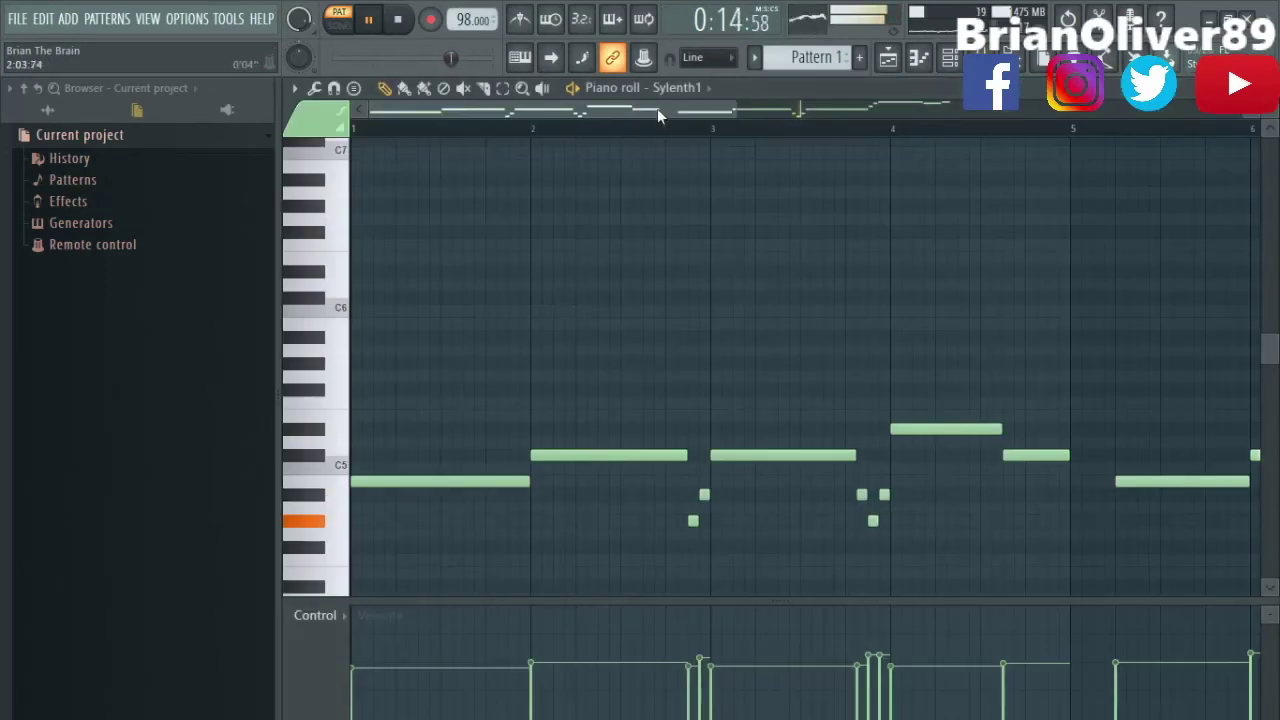
key("space")
left_click(796, 167)
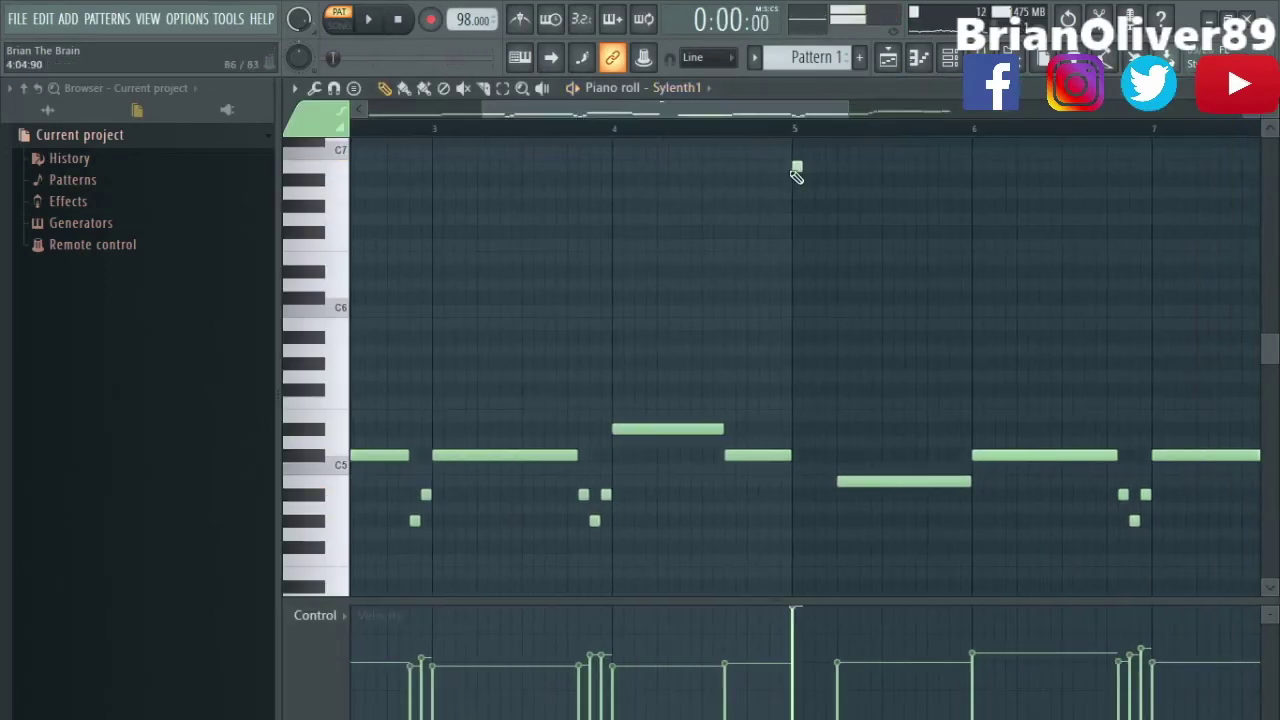
scroll(843, 209, "up", 3)
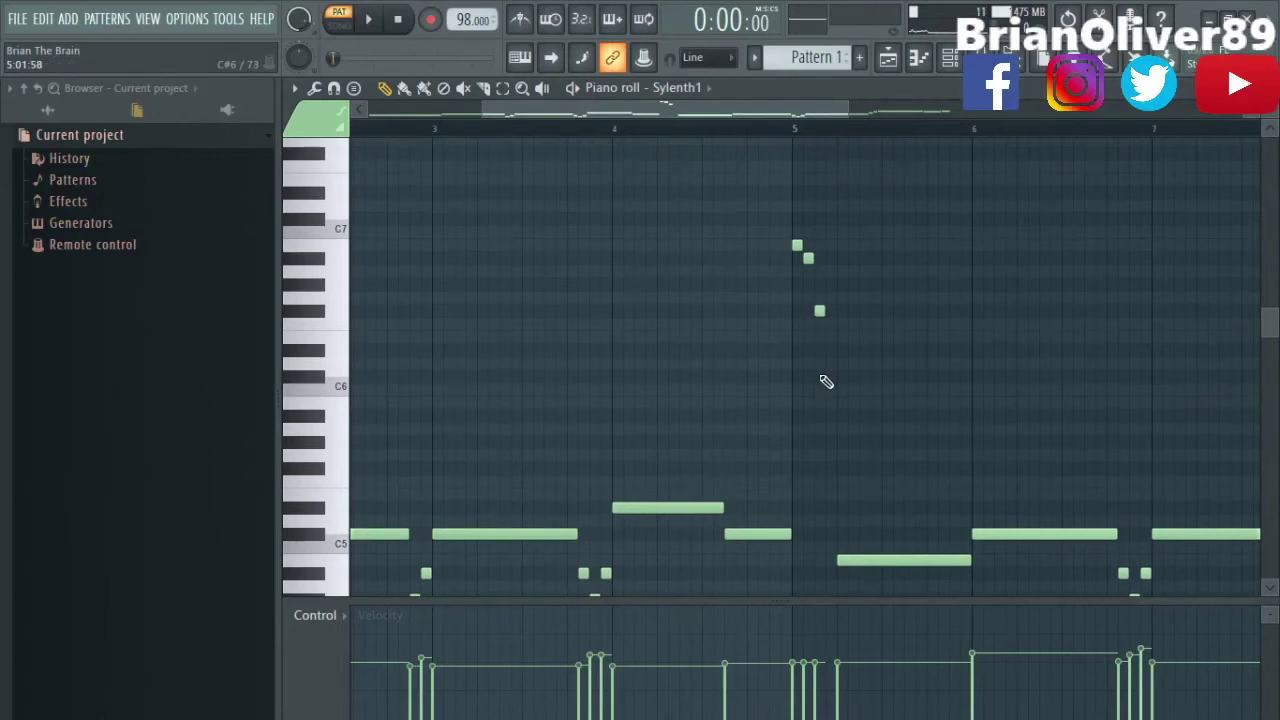
left_click(620, 130)
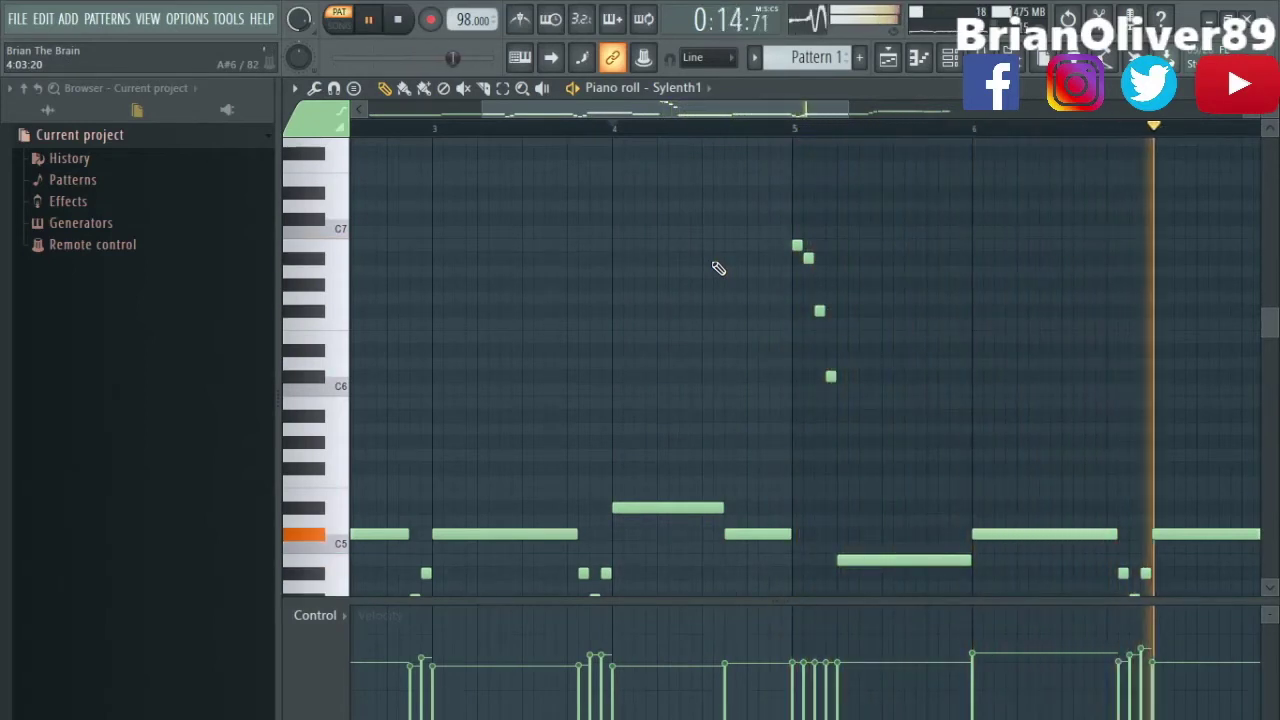
left_click_drag(749, 108, 968, 109)
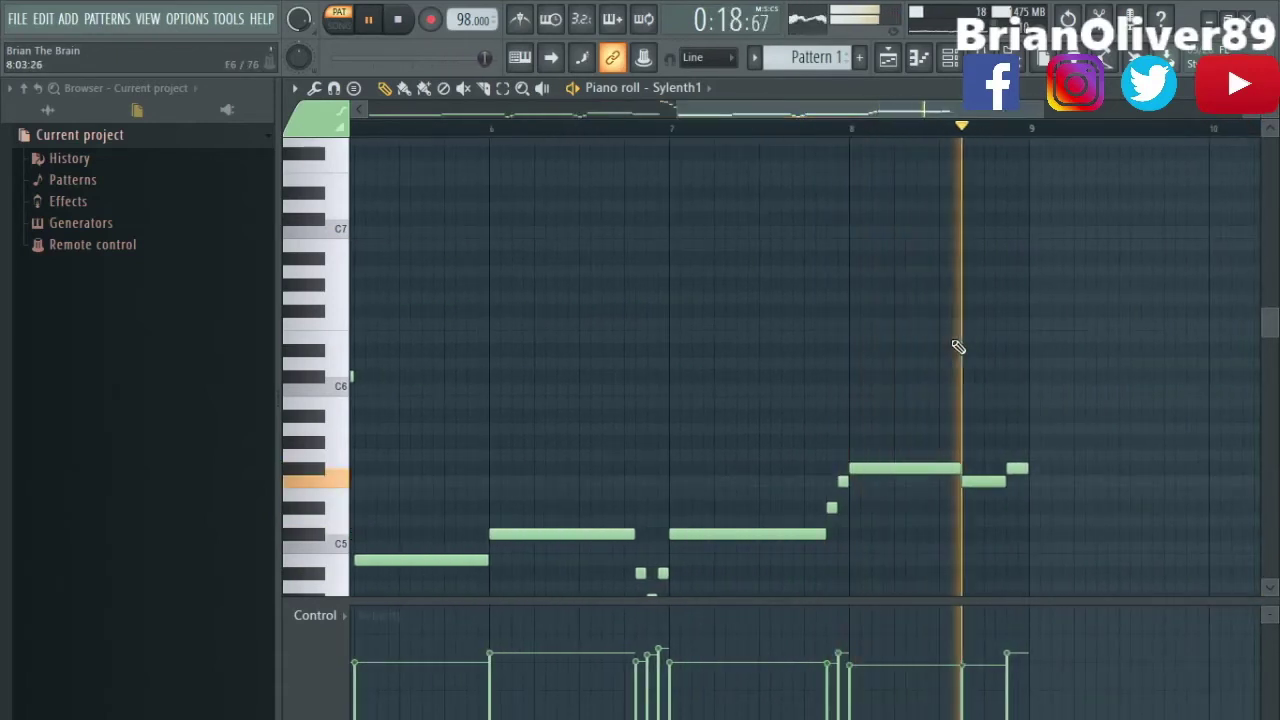
left_click_drag(849, 110, 582, 112)
key("Escape")
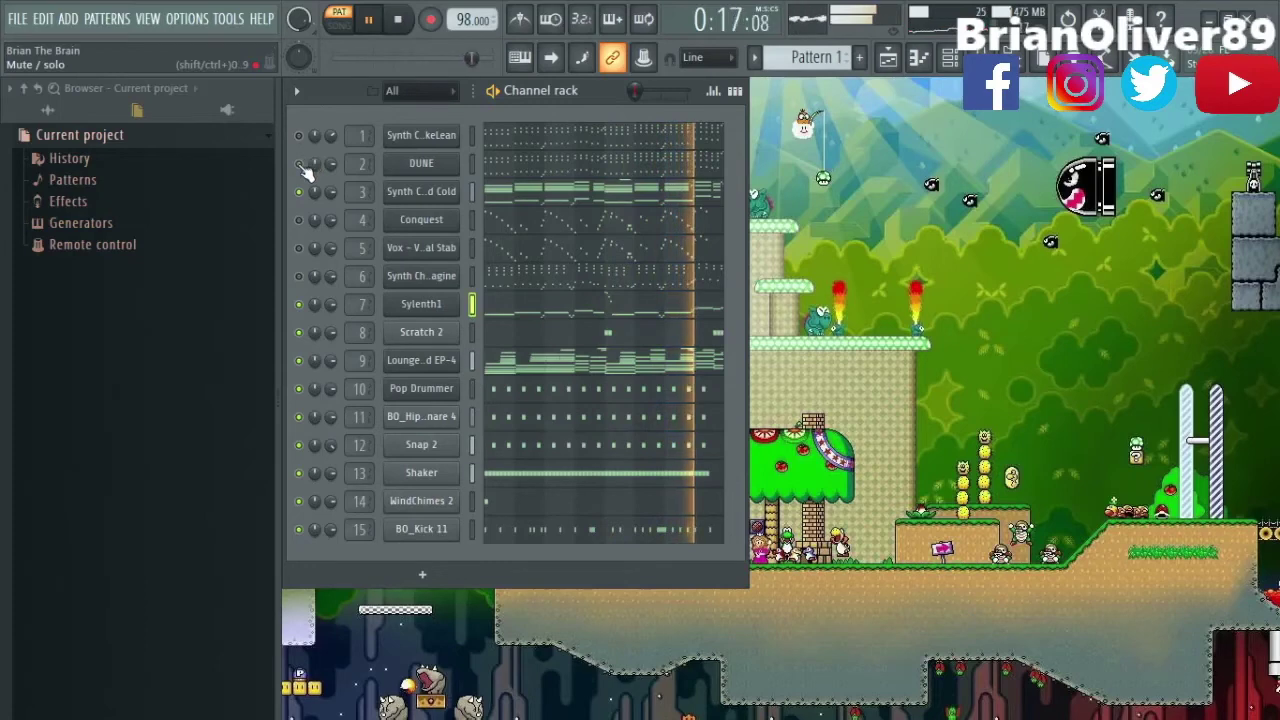
Check the DUNE notes, keep the DUNE channel muted and unmute the synth on channel 1.
left_click(523, 163)
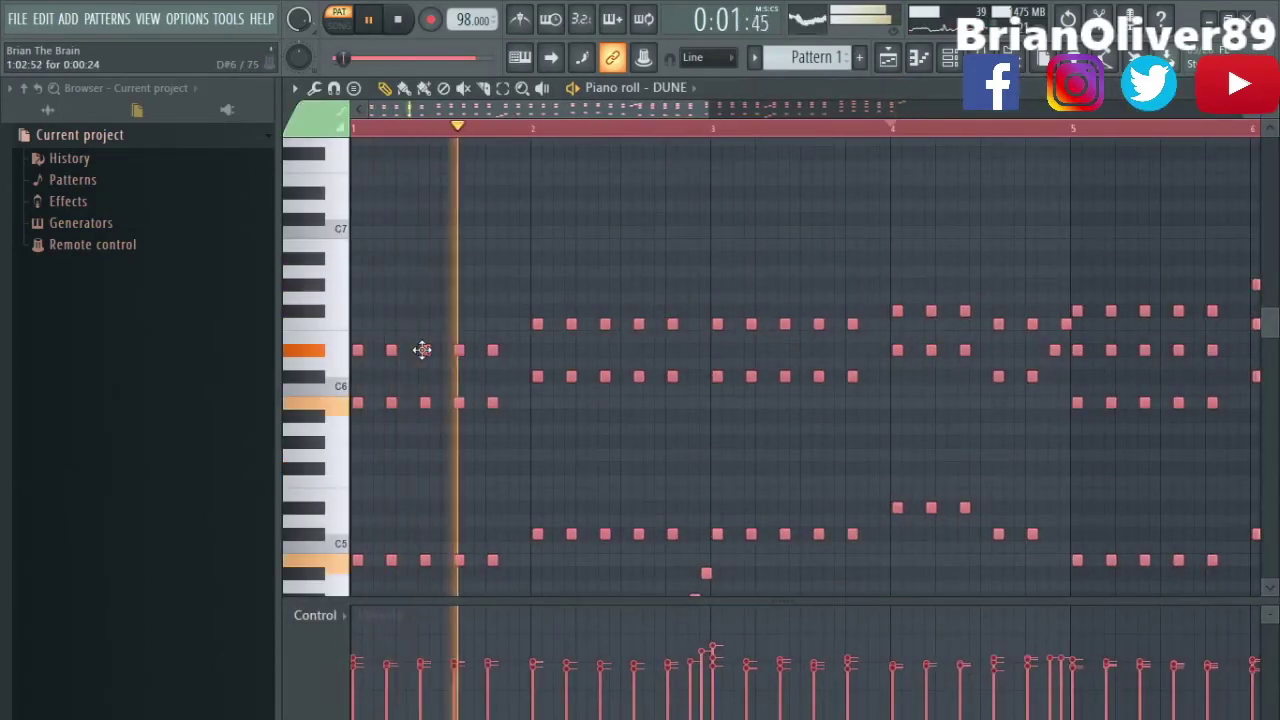
key("Escape")
left_click(299, 163)
left_click(299, 135)
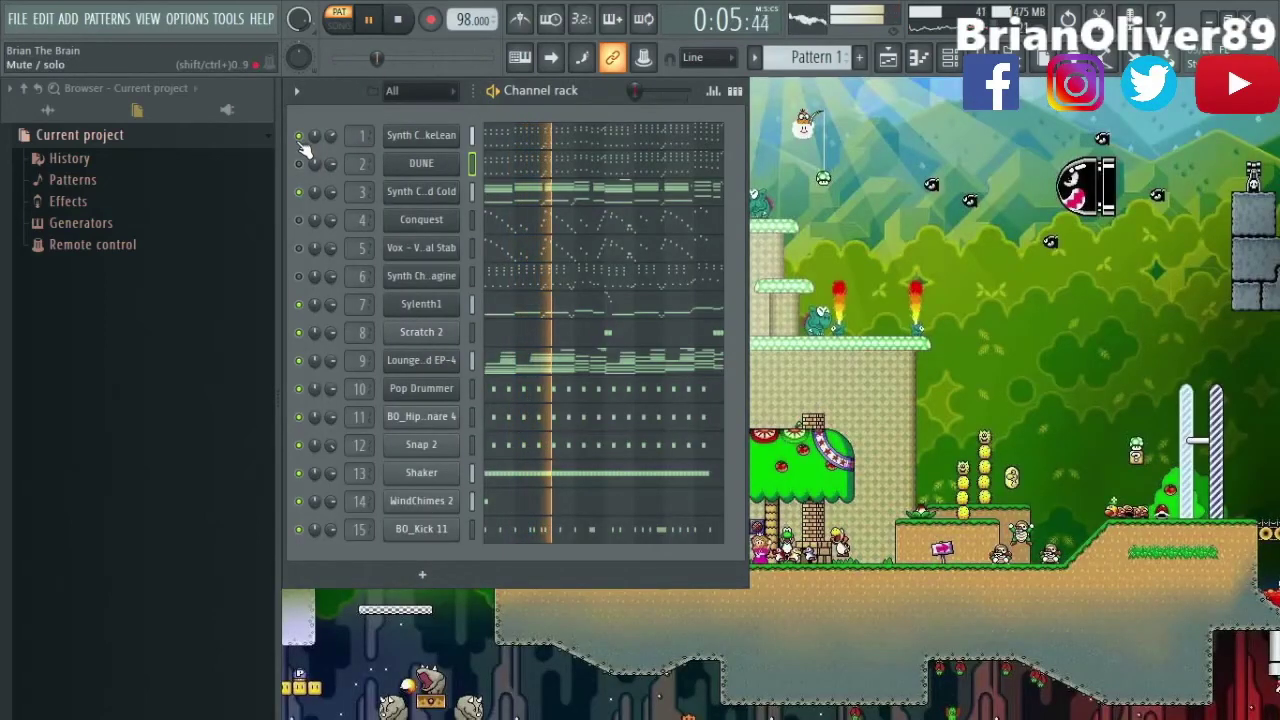
left_click(300, 304)
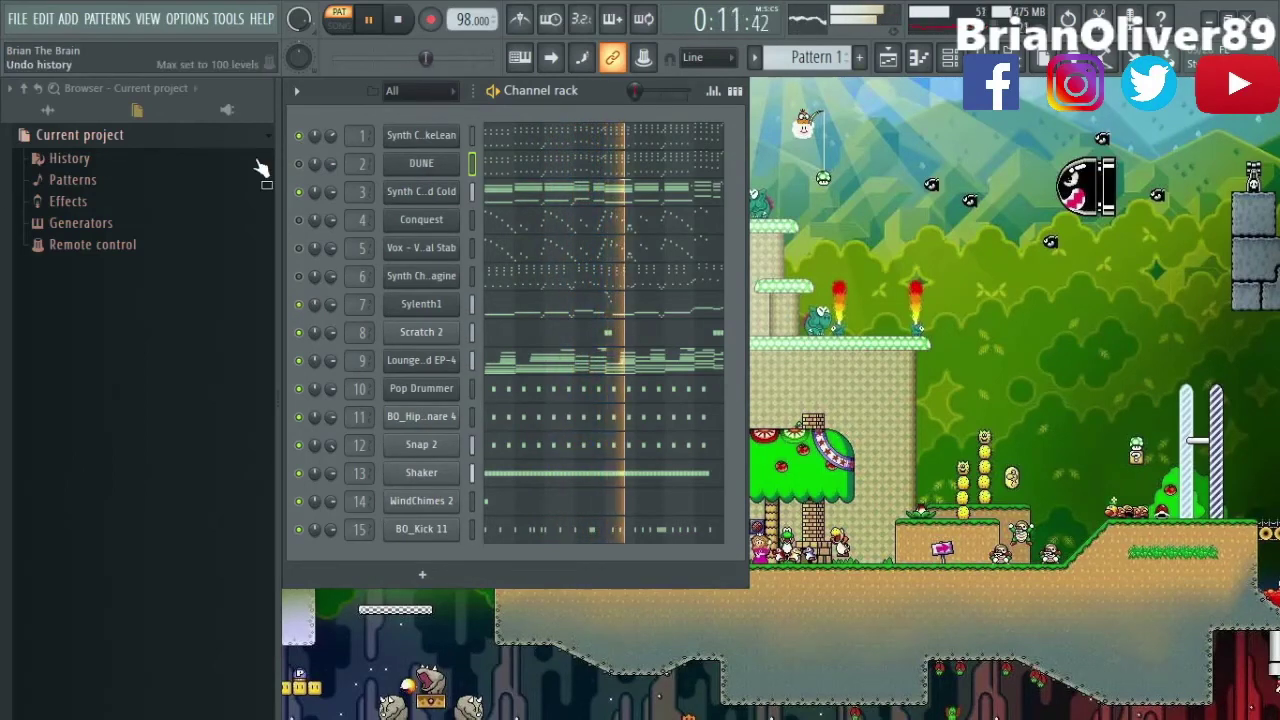
Add a second Sylenth1 instance from the plugin database to the end of the channel rack.
left_click(227, 109)
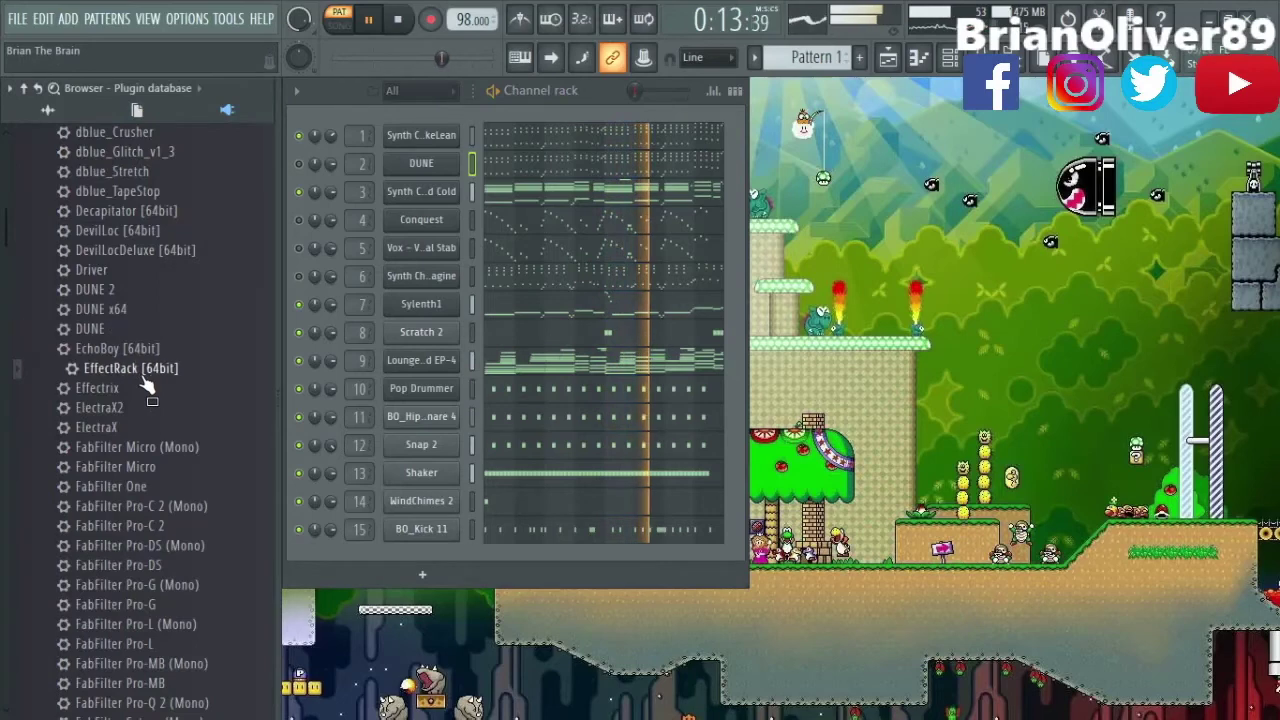
scroll(160, 450, "down", 15)
scroll(165, 548, "down", 4)
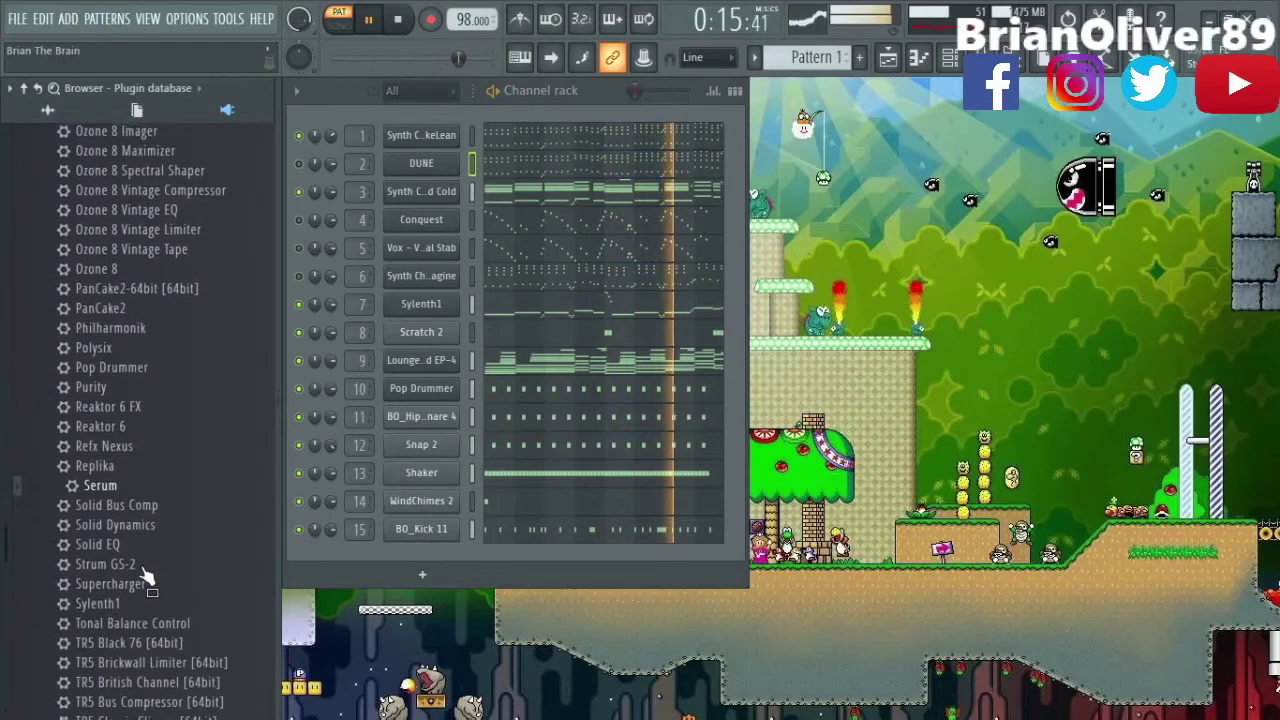
scroll(145, 575, "down", 12)
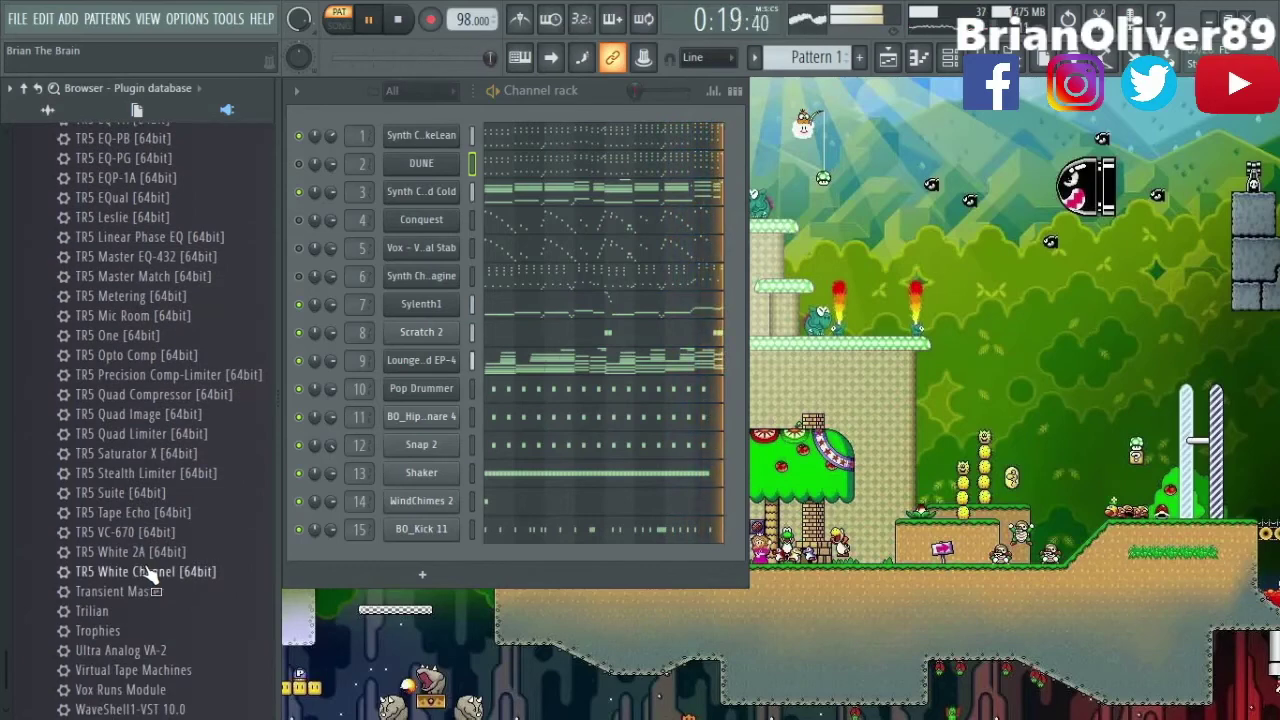
scroll(148, 572, "down", 1)
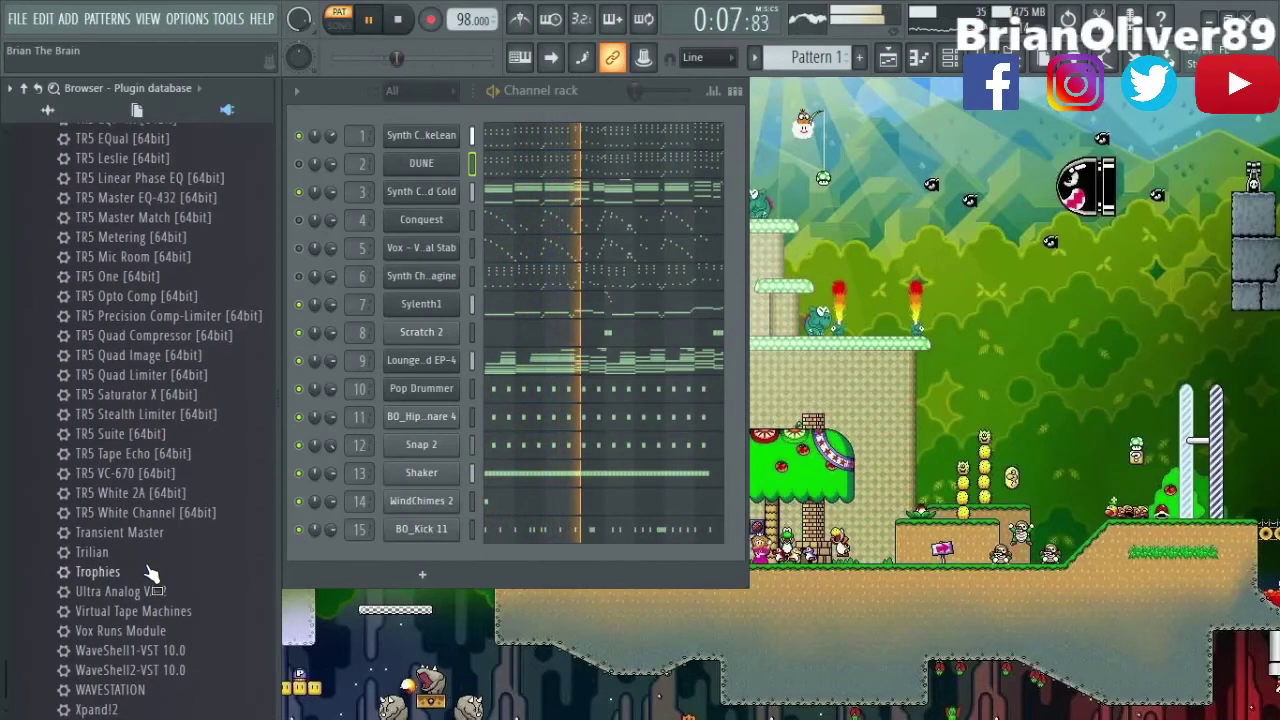
scroll(145, 530, "up", 9)
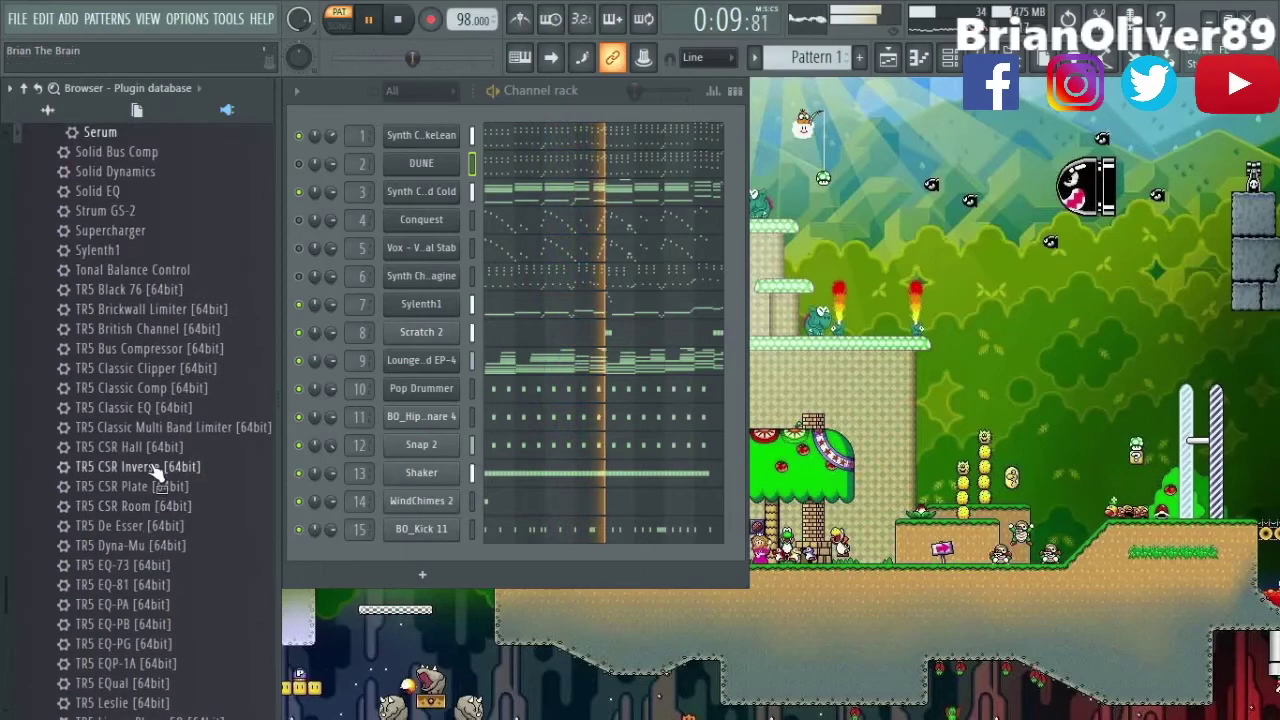
left_click_drag(128, 251, 424, 543)
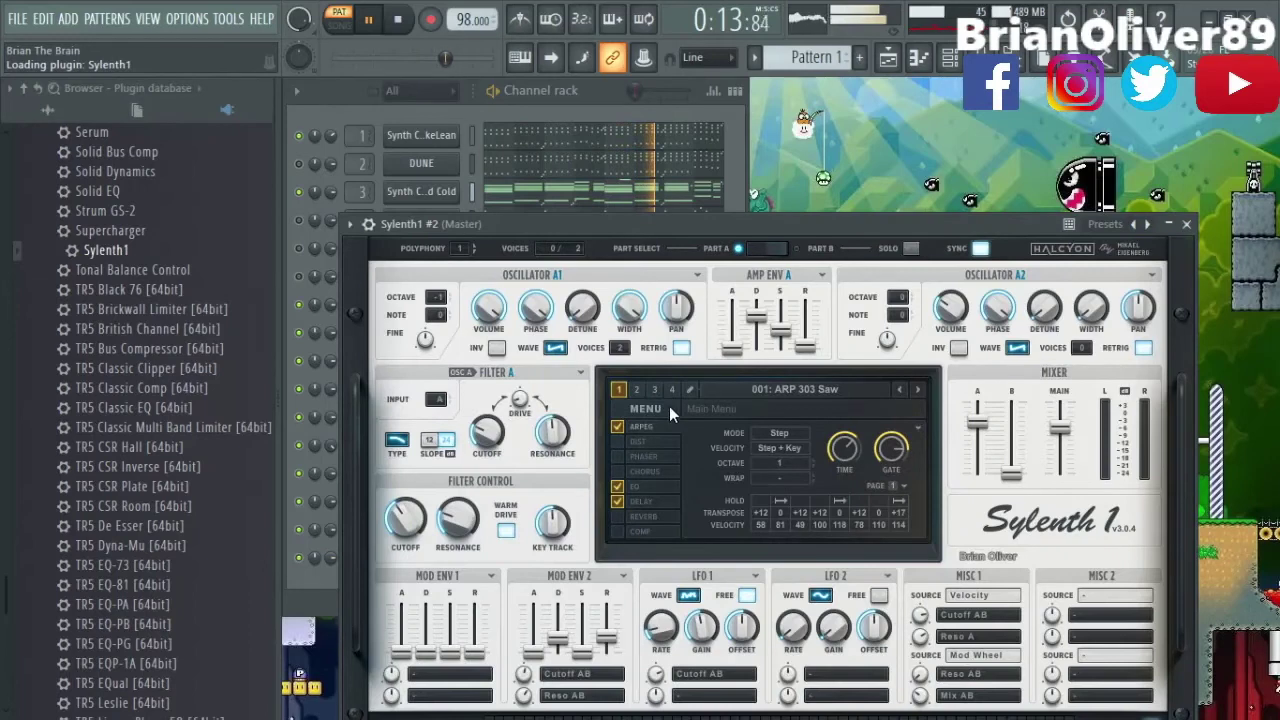
Load the custom OVO Sylenth 1 bank from the MarvinsRoom OVO Sylenth PresetBank + MIDI Pack into Sylenth1 #2.
left_click(662, 408)
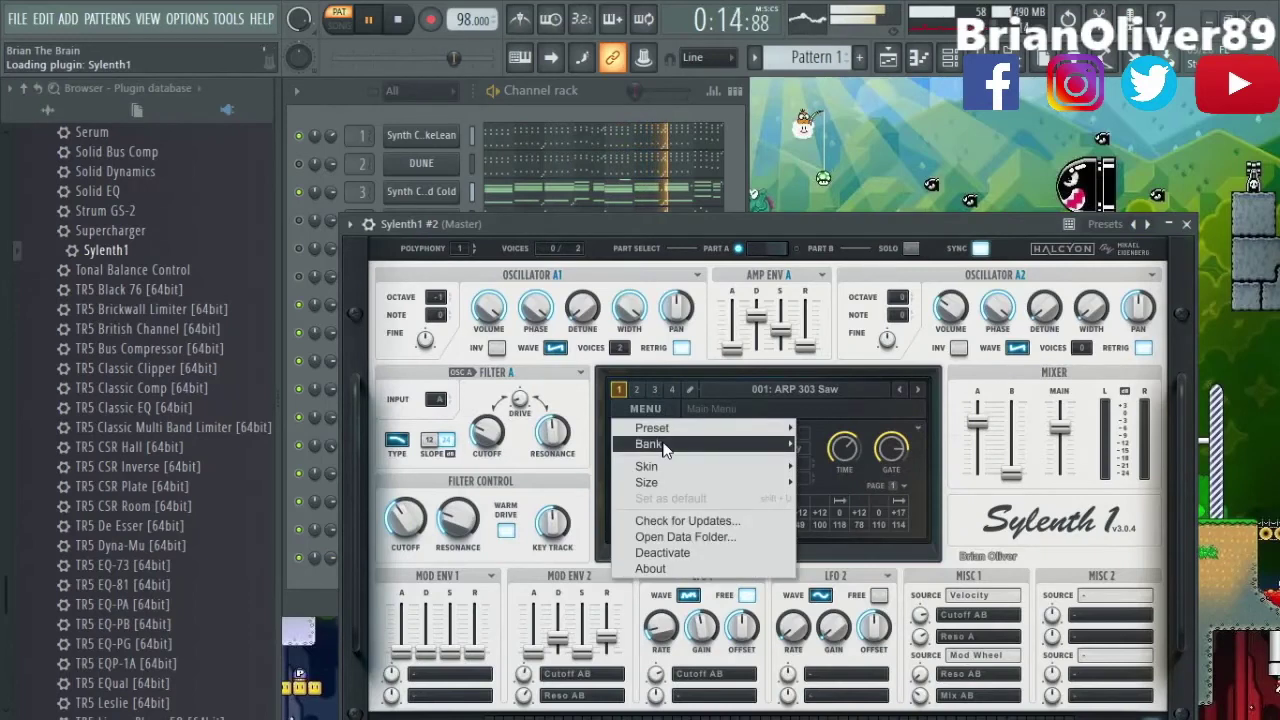
mouse_move(663, 446)
mouse_move(851, 470)
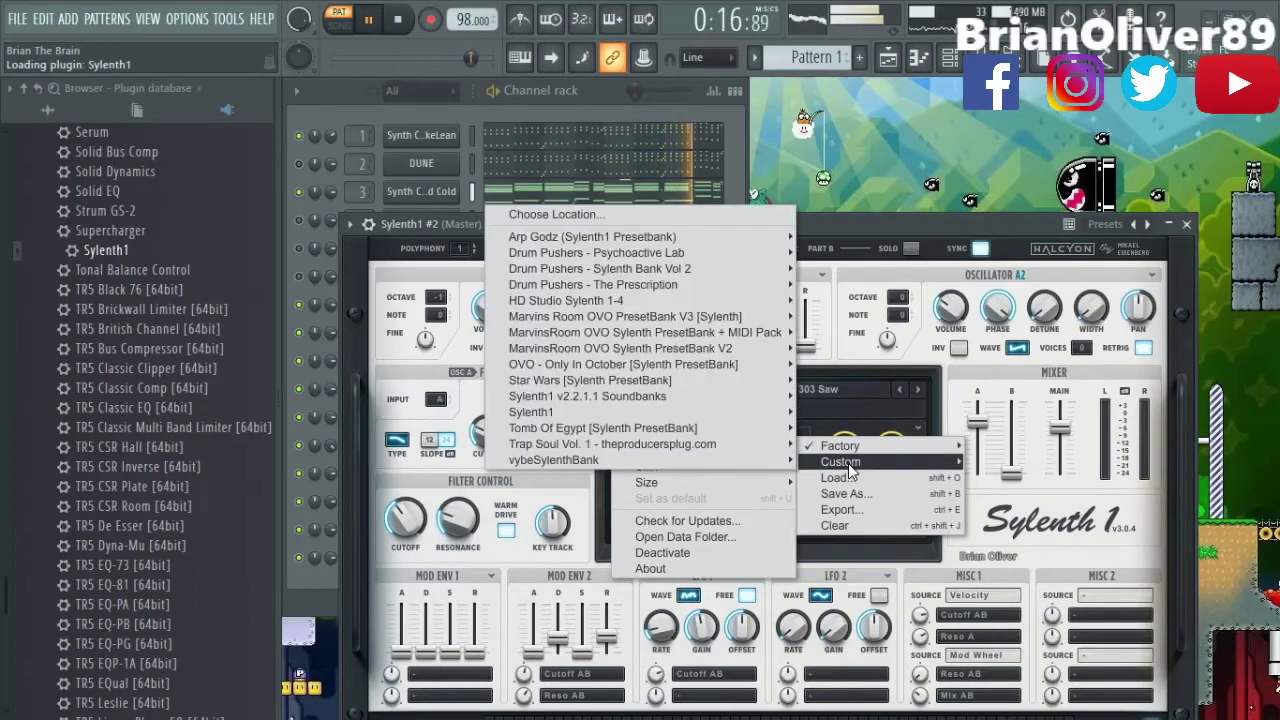
mouse_move(653, 413)
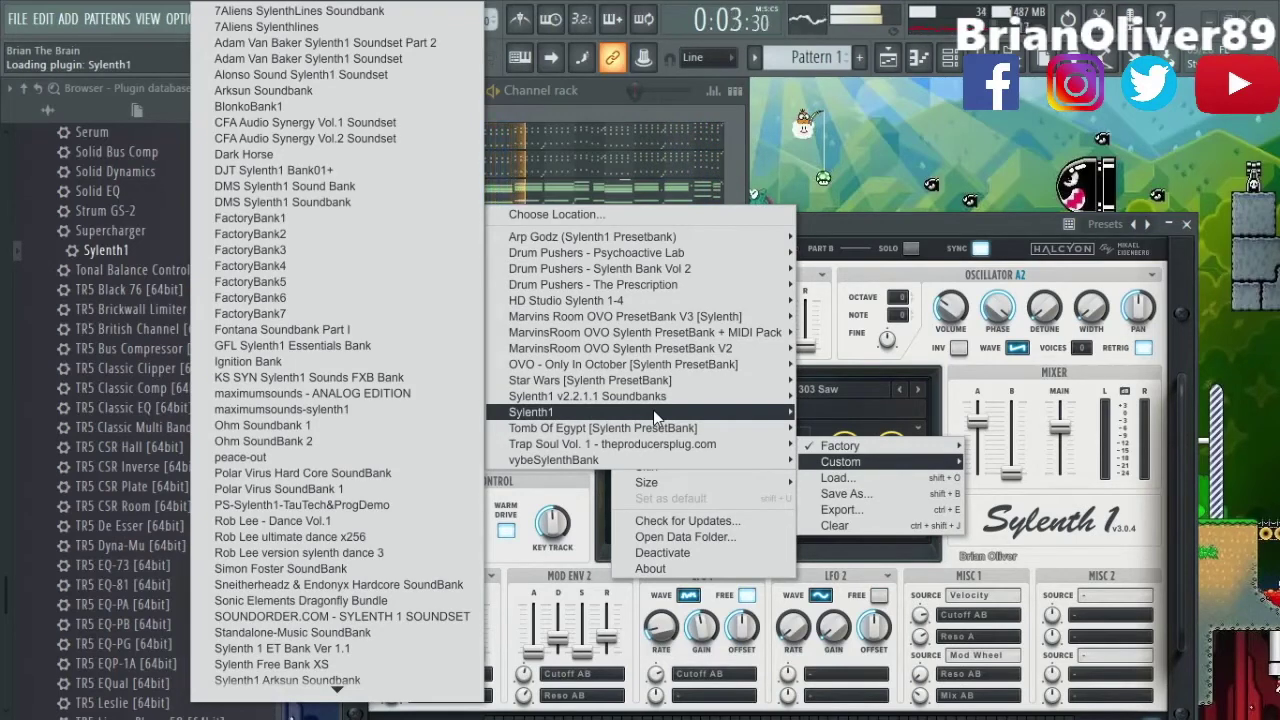
mouse_move(657, 368)
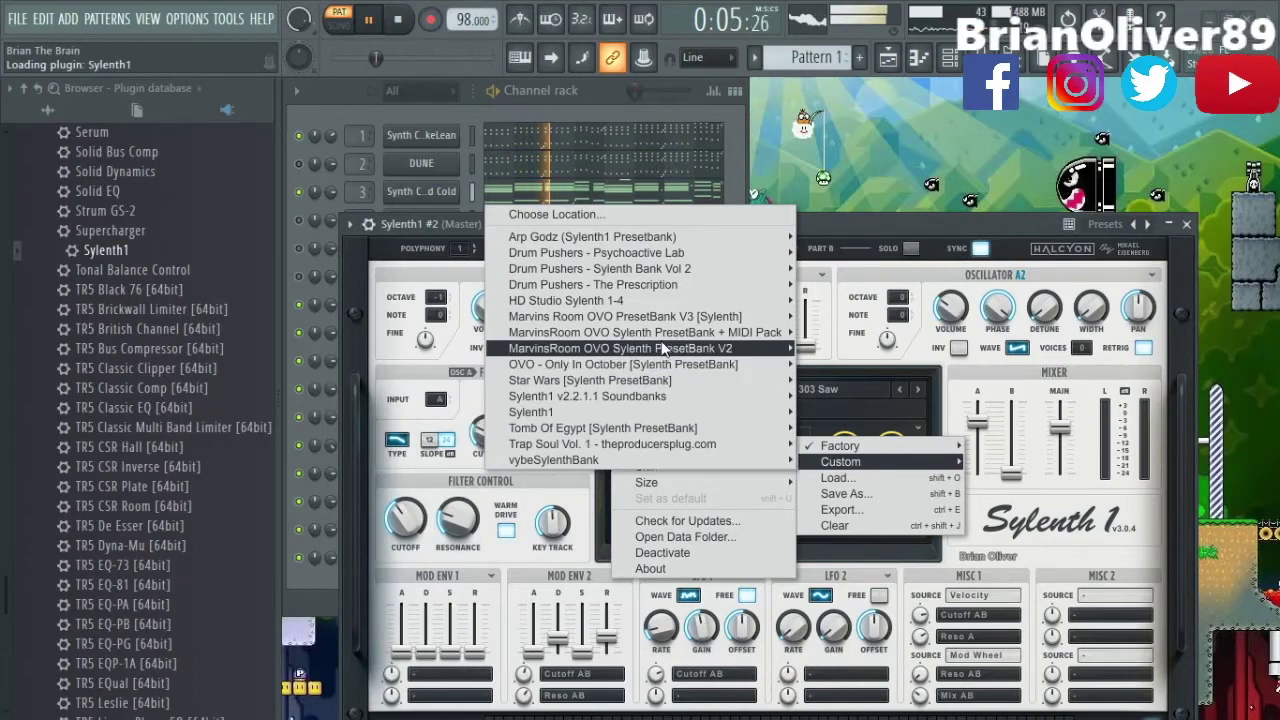
mouse_move(663, 340)
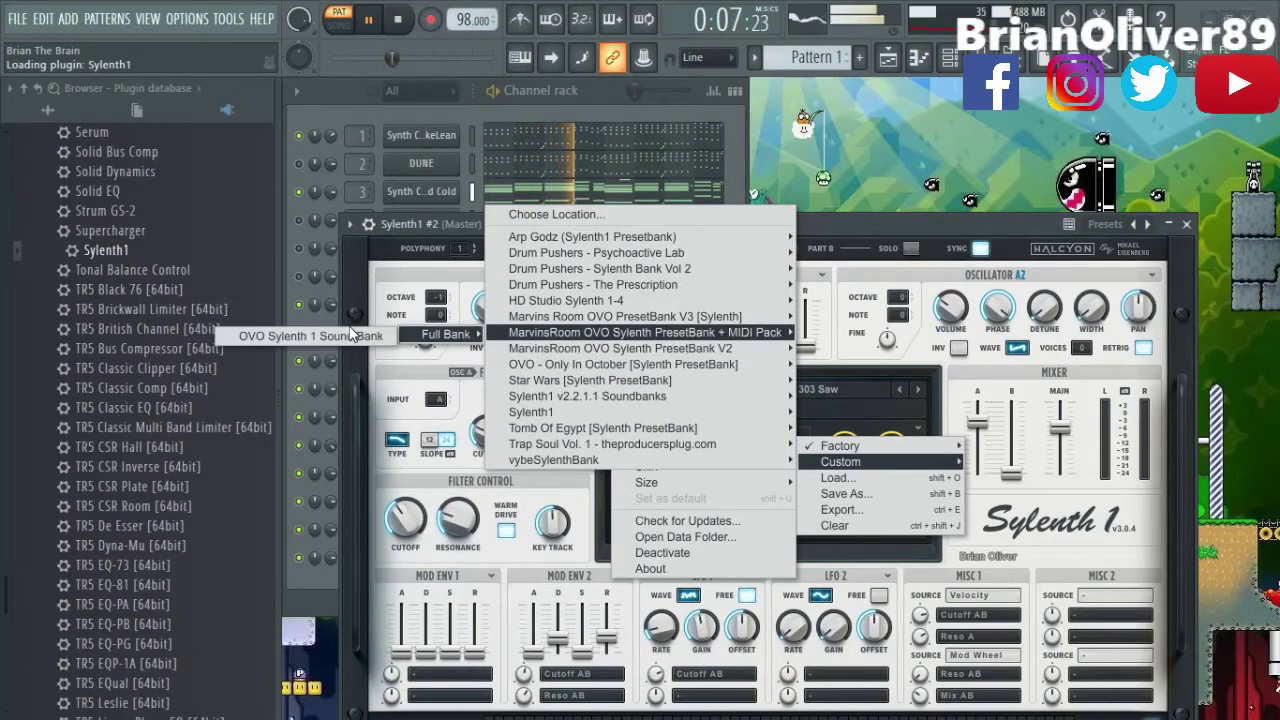
left_click(350, 338)
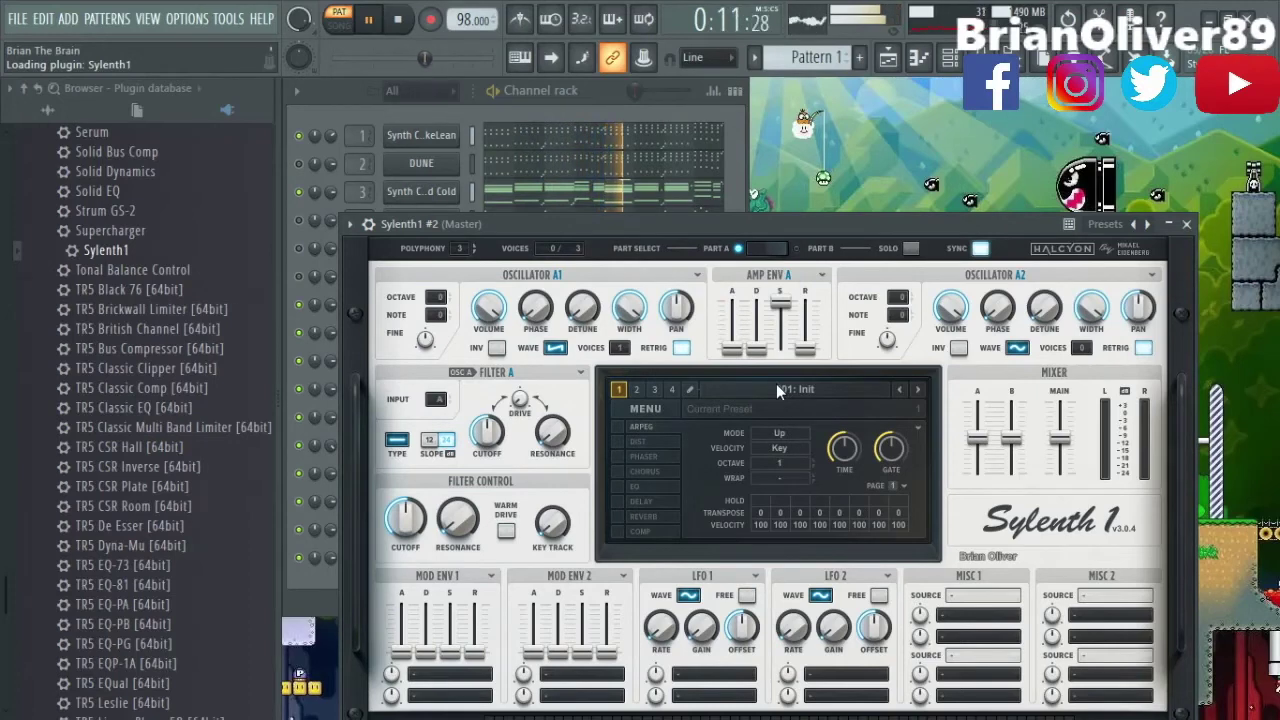
Load the custom bank OVO Only In October V1 from the OVO - Only In October preset bank into Sylenth1 #2.
left_click(640, 409)
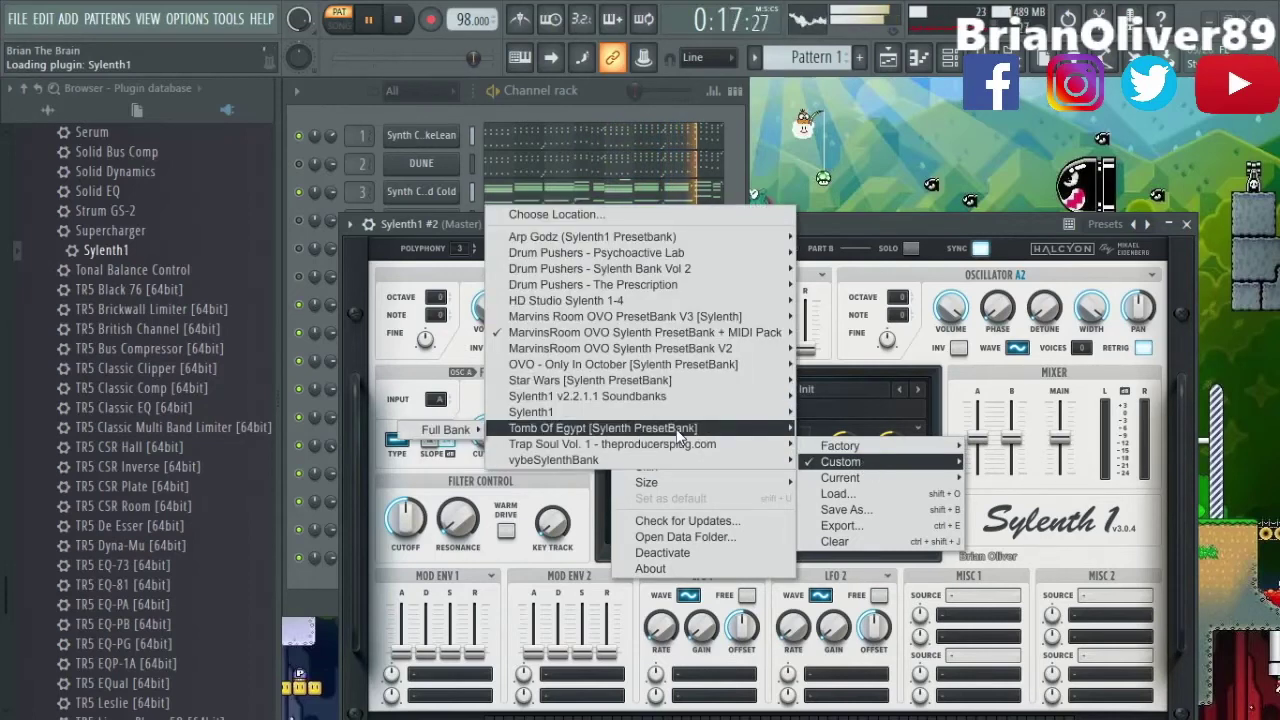
mouse_move(653, 365)
mouse_move(477, 371)
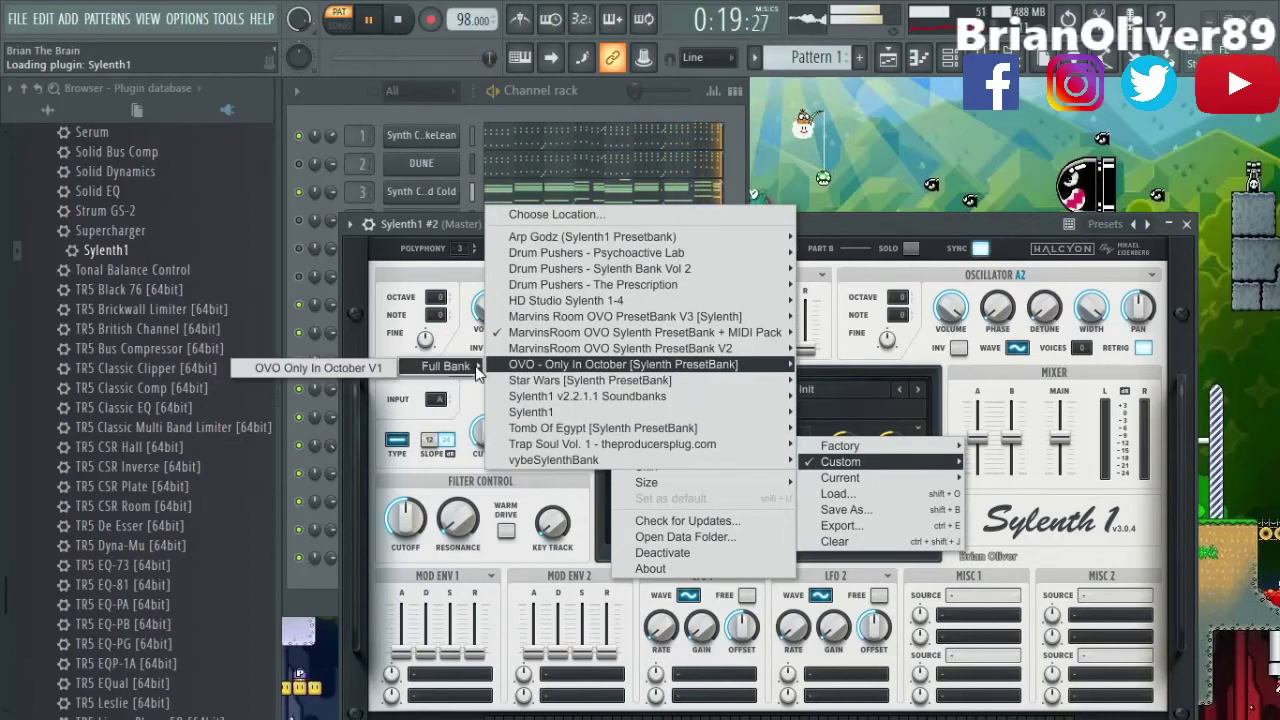
left_click(366, 369)
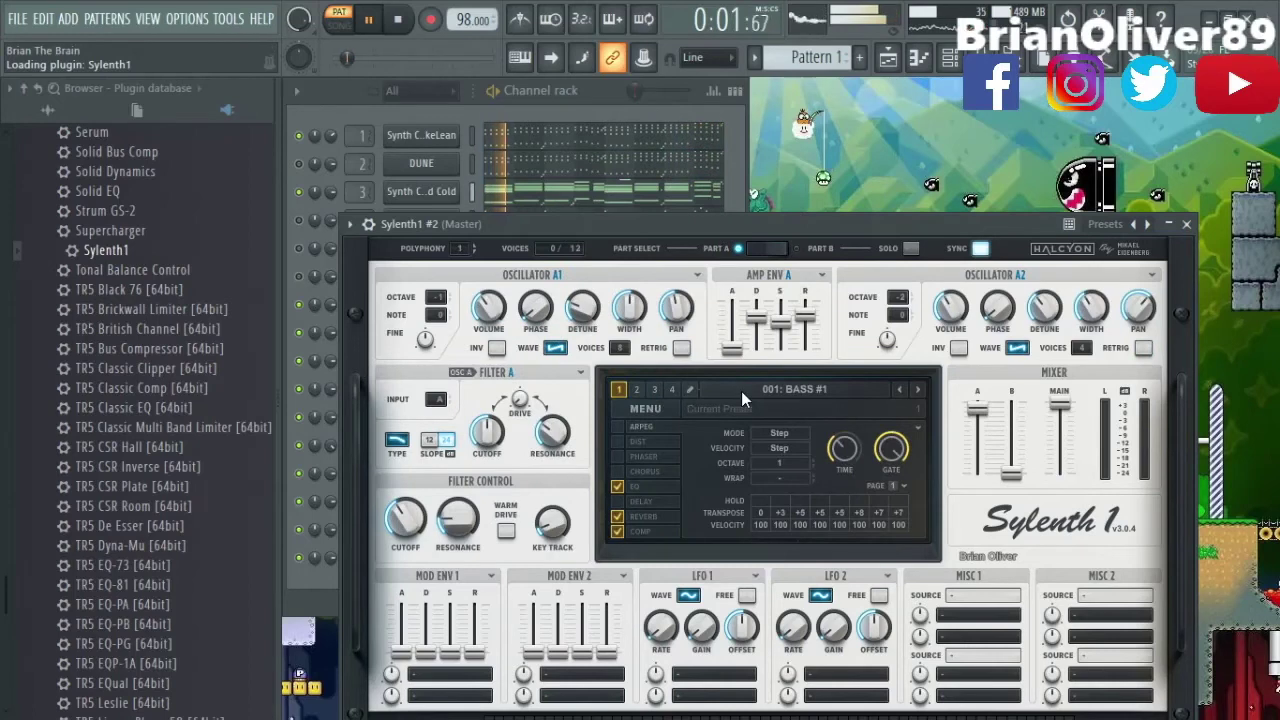
Shorten the amp envelope A release of the BASS #1 preset to about 2.43 and close Sylenth1 #2.
mouse_move(778, 340)
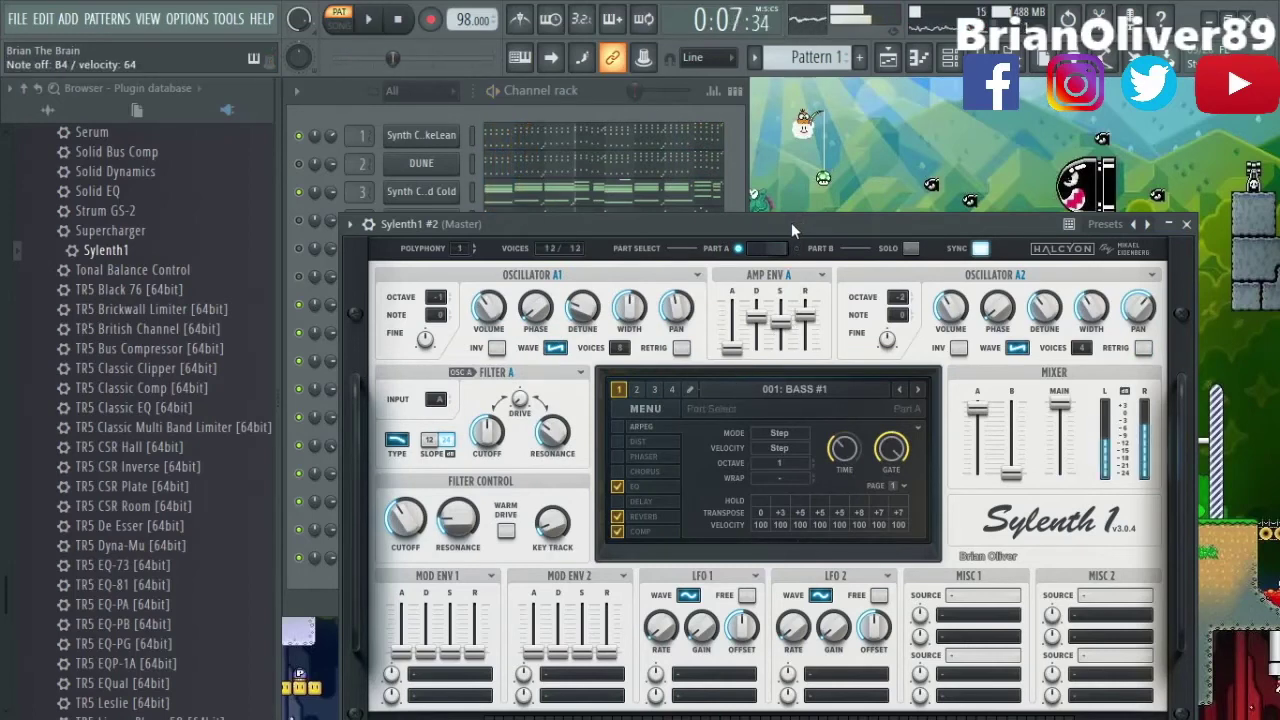
mouse_move(810, 318)
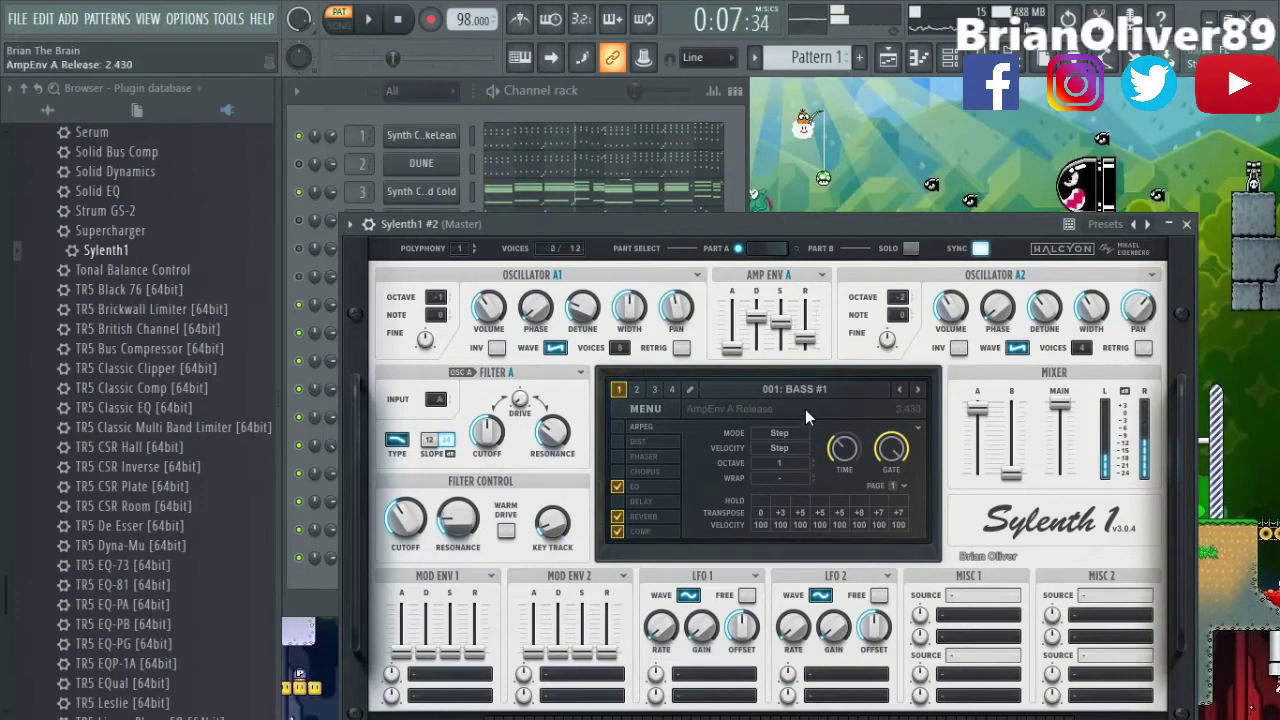
left_click_drag(805, 326, 803, 331)
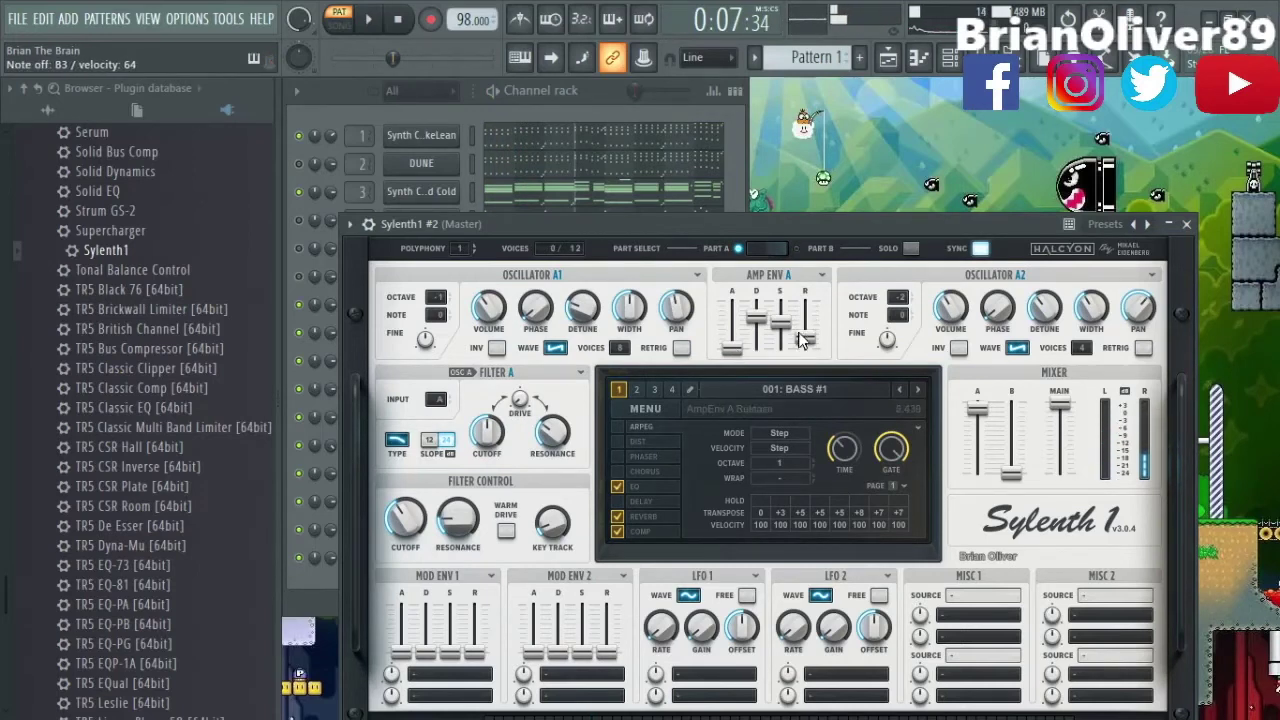
left_click(1187, 224)
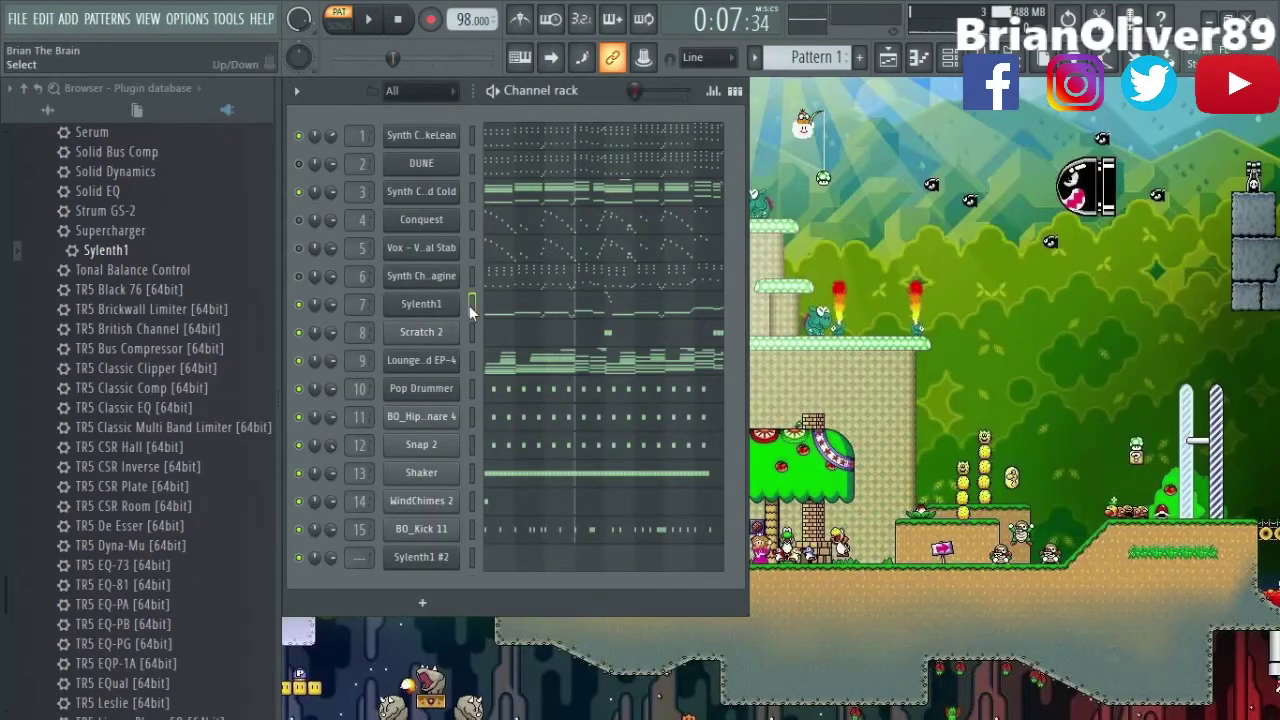
Copy the Sylenth1 notes into Sylenth1 #2, mute the original Sylenth1 channel and play the pattern.
left_click(473, 558)
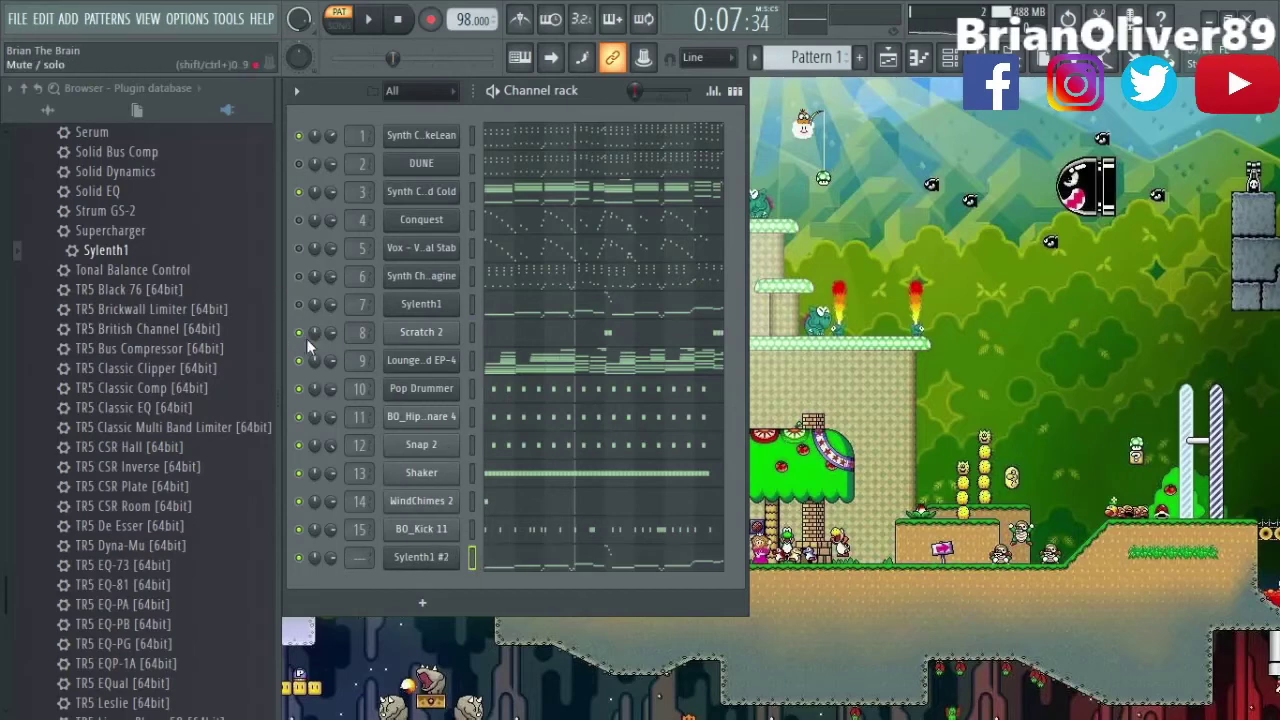
key("space")
Split the long notes of Sylenth1 #2 into short repeats using the arpeggiator with the Default pattern, Normal mode, range 1 and Time sync.
left_click(510, 558)
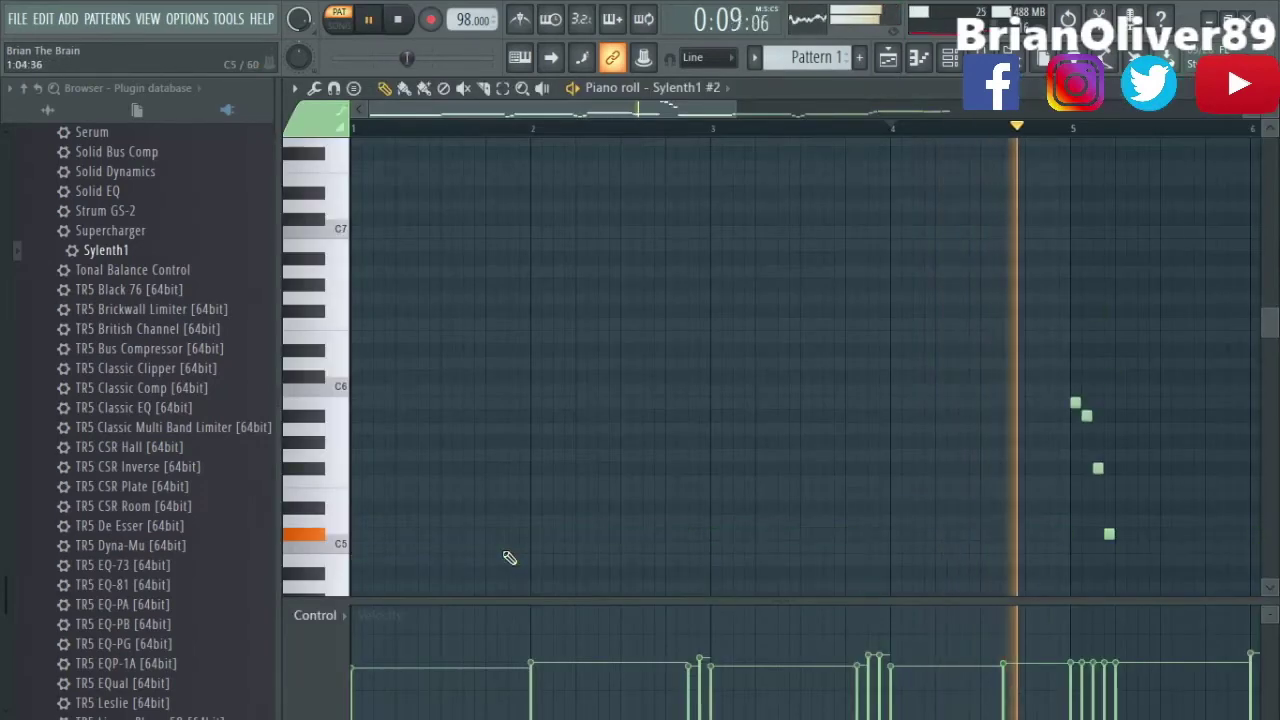
scroll(462, 330, "down", 3)
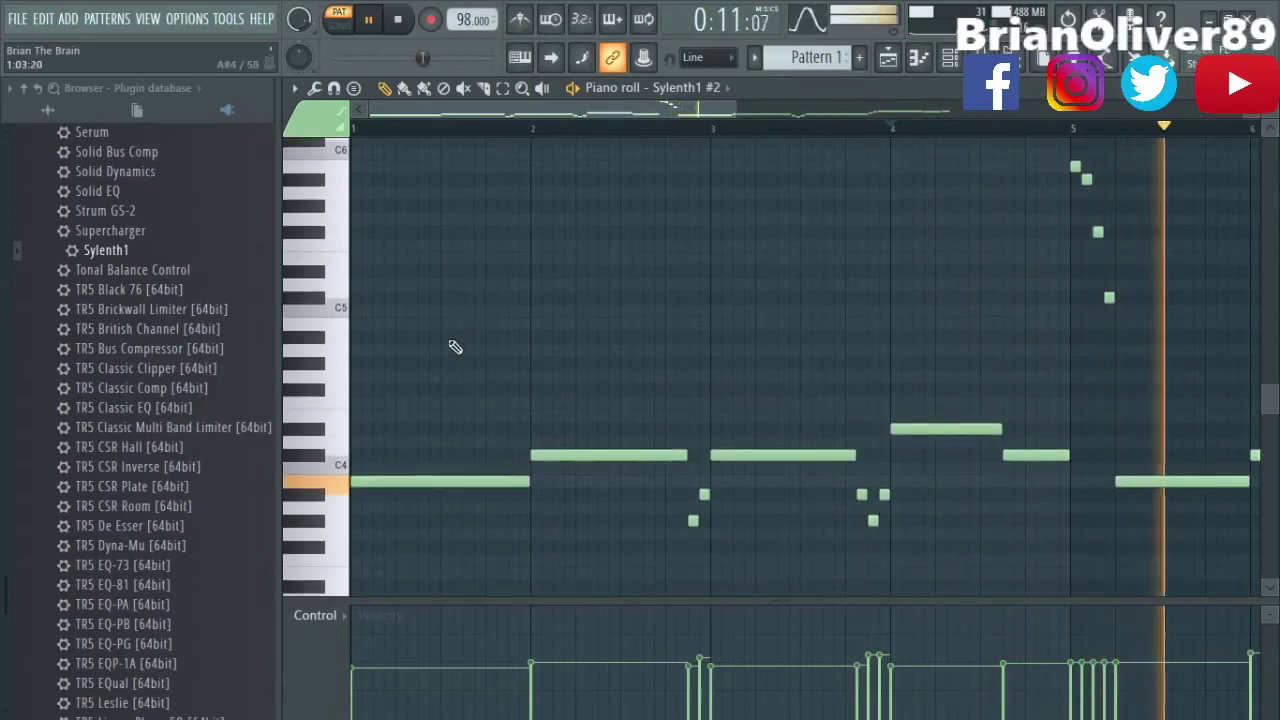
scroll(455, 347, "down", 1)
key("space")
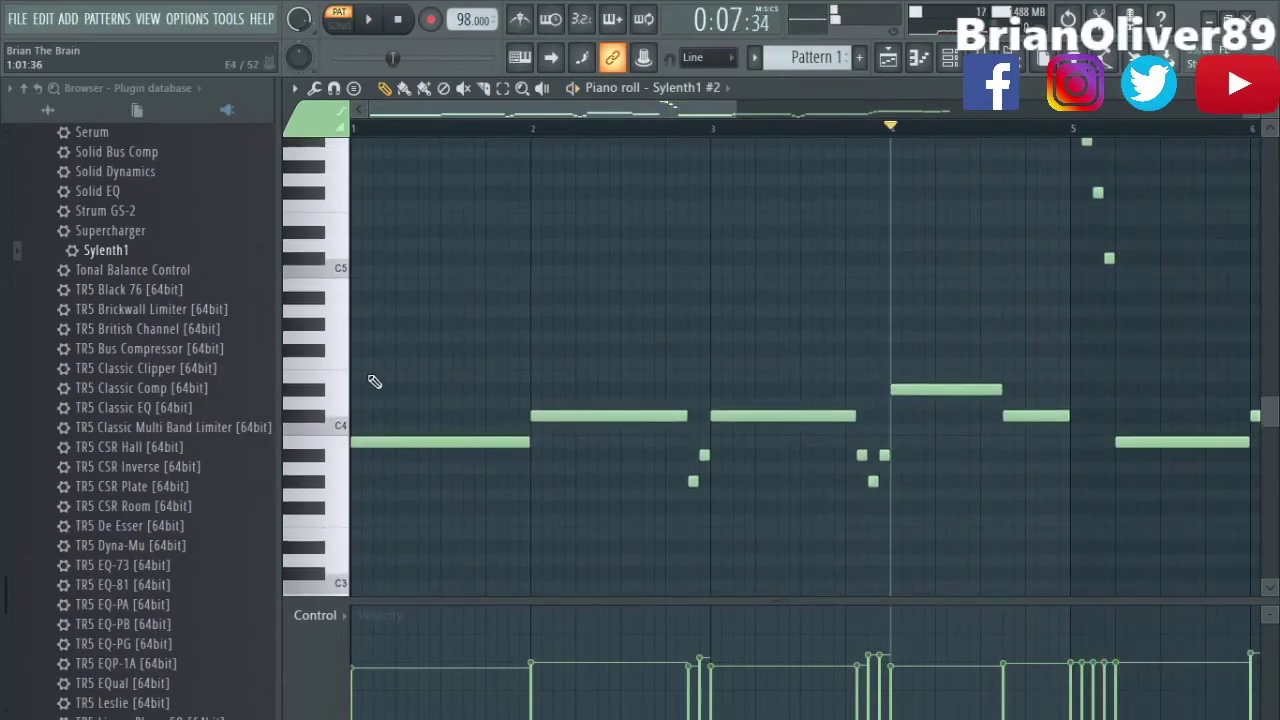
key("ctrl+k")
key("space")
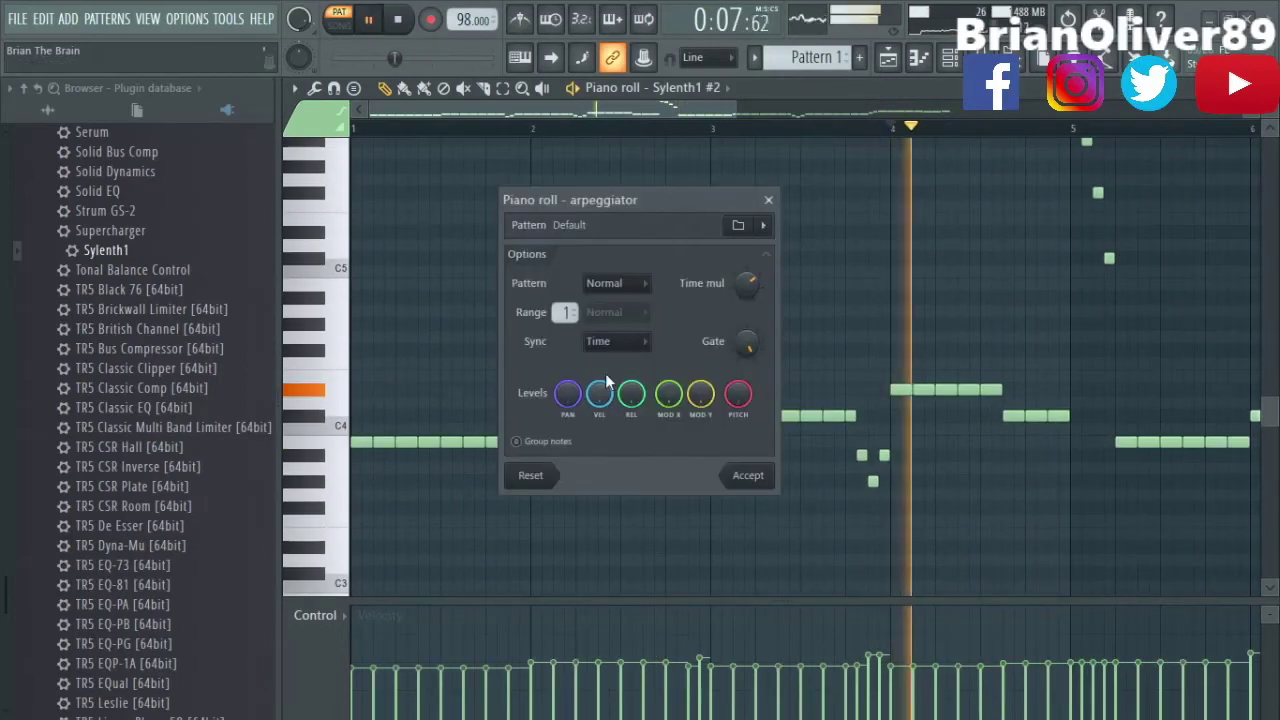
left_click(749, 477)
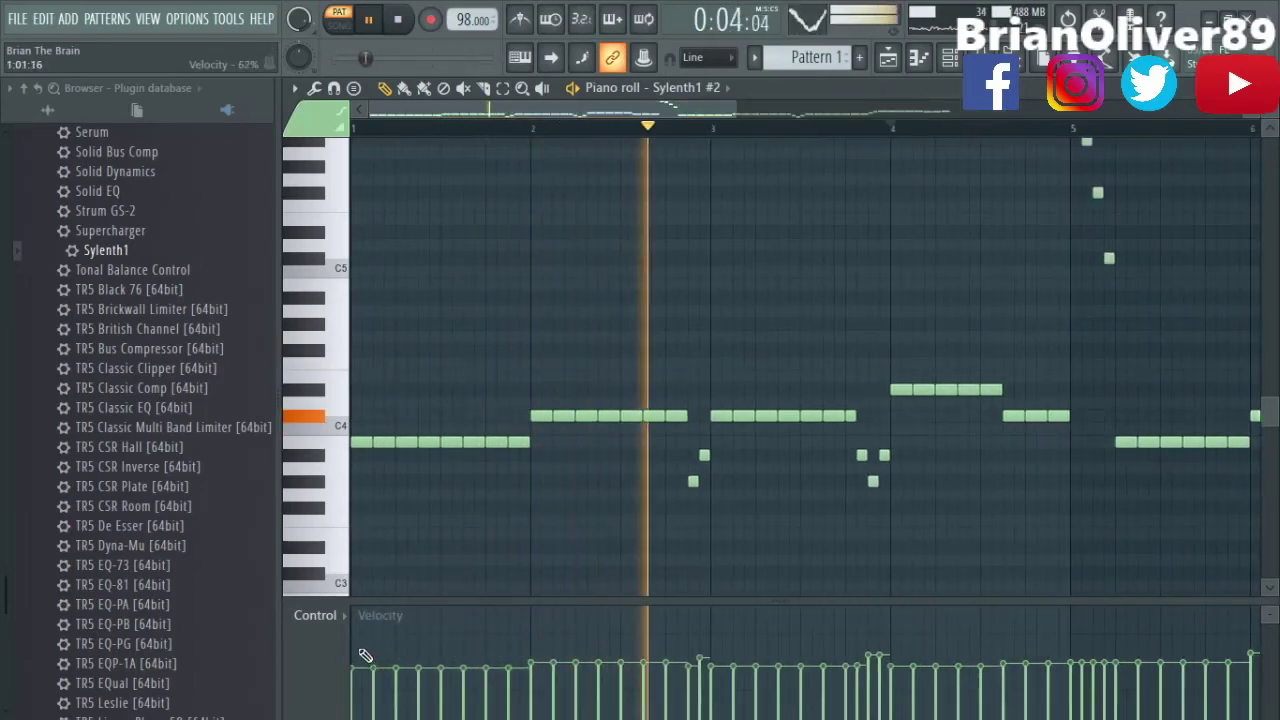
Try raising the opening notes' velocities and shortening the repeated notes in bars 1 and 2, and undo the shortening.
key("space")
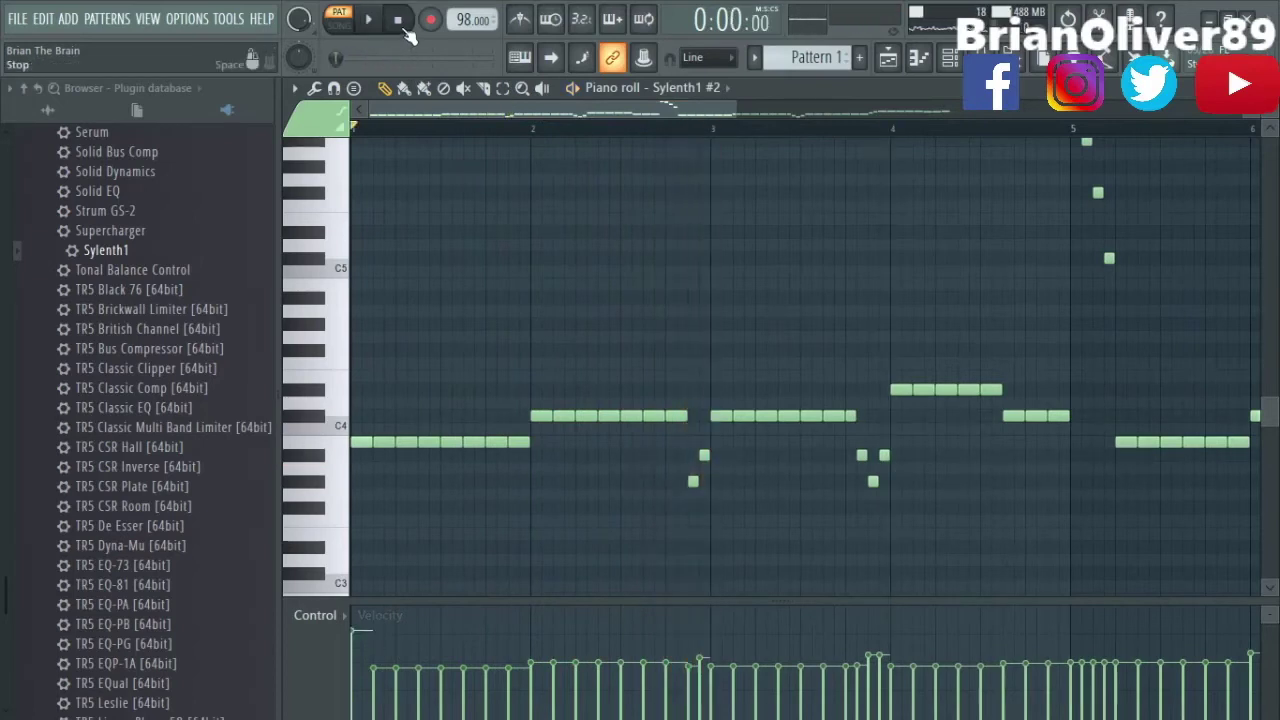
key("space")
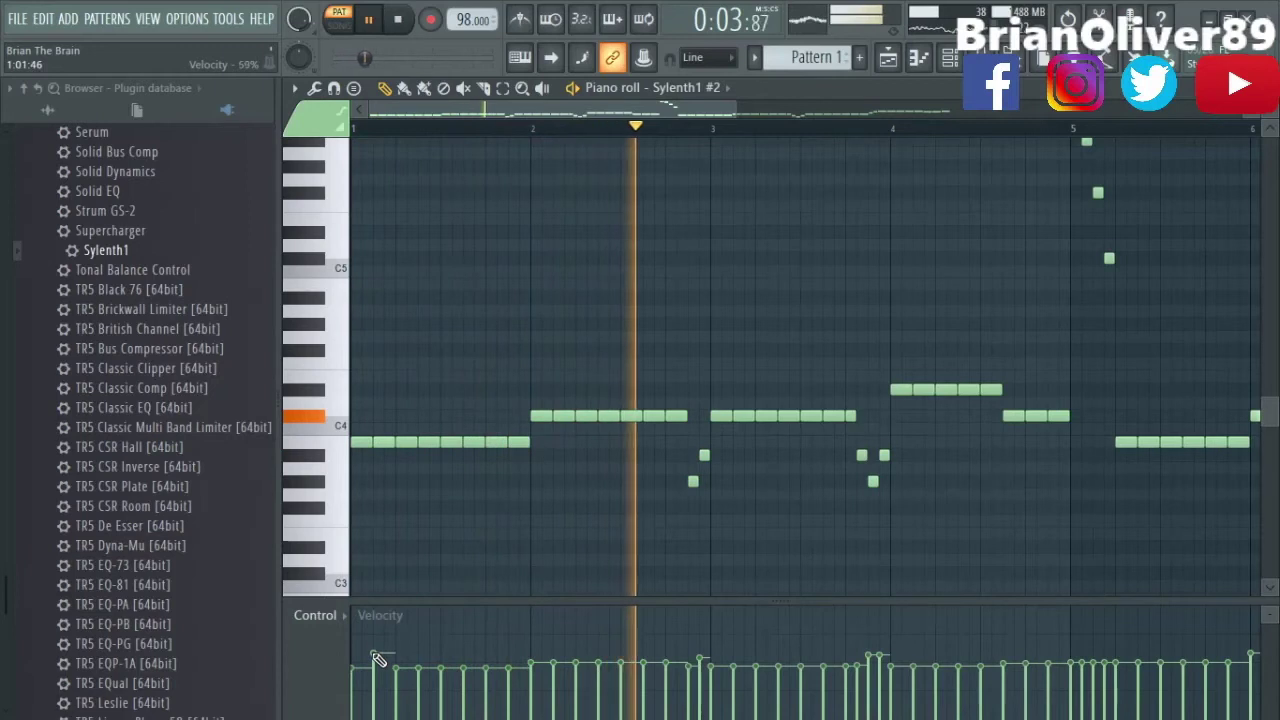
key("ctrl+a")
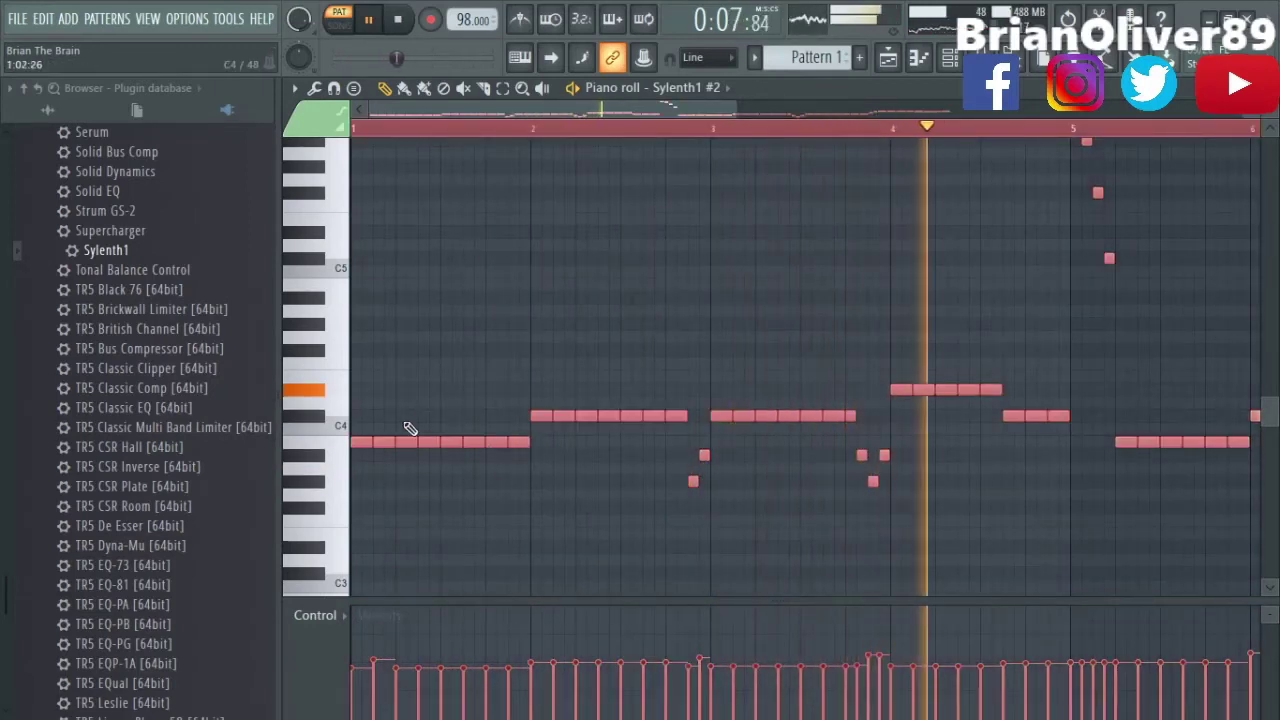
key("ctrl+d")
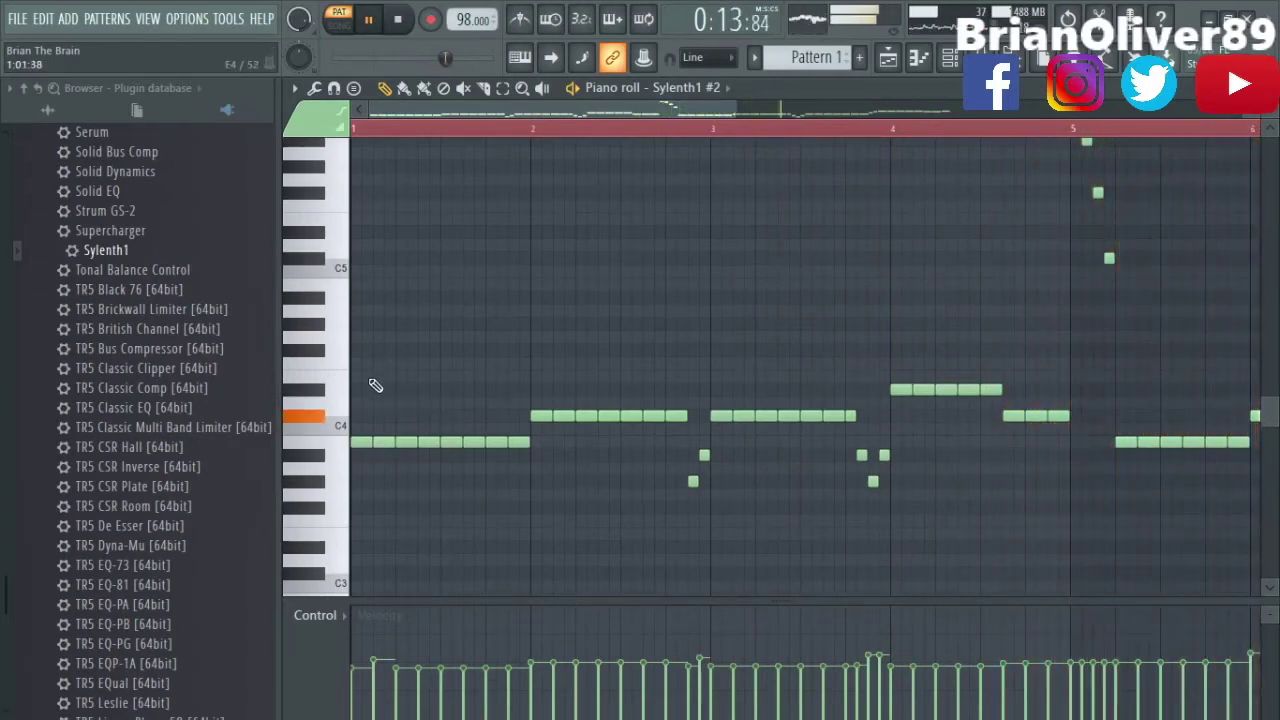
left_click_drag(375, 352, 690, 494)
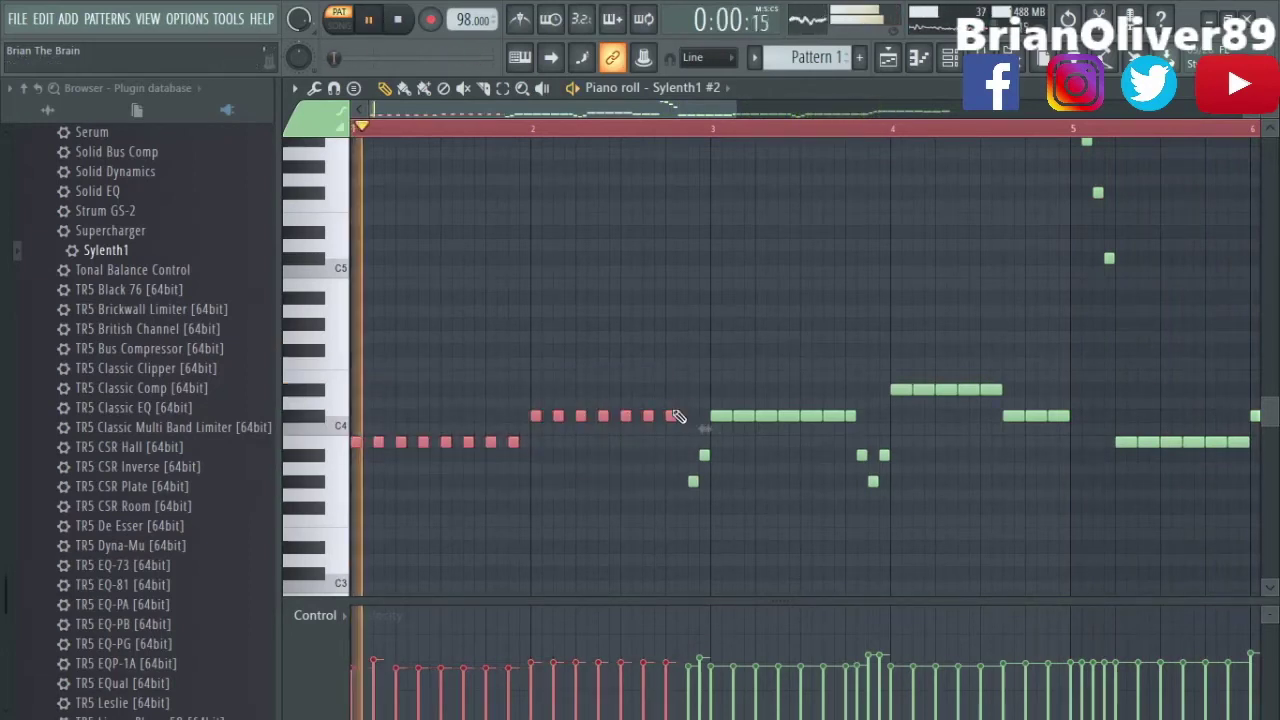
key("ctrl+z")
Even out the note velocities of Sylenth1 #2 across bars 1 and 2 and from bar 6 through bar 8.
left_click(712, 135, "ctrl")
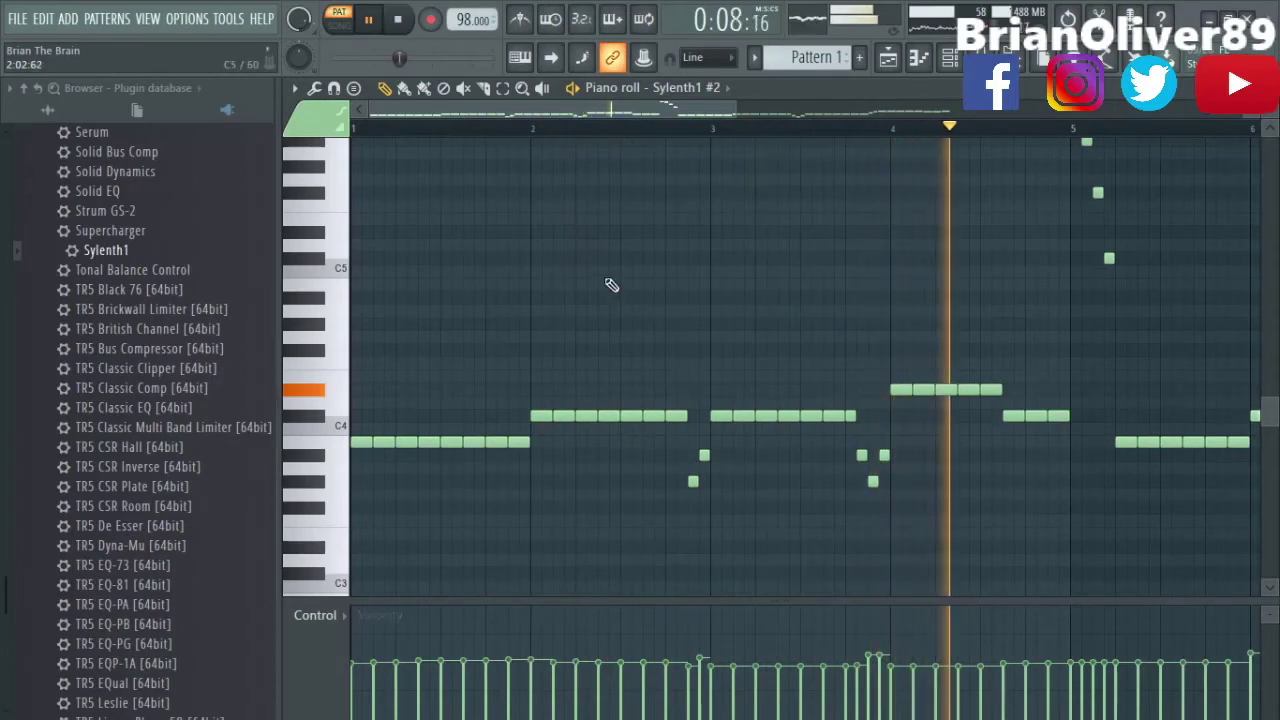
left_click_drag(634, 112, 940, 143)
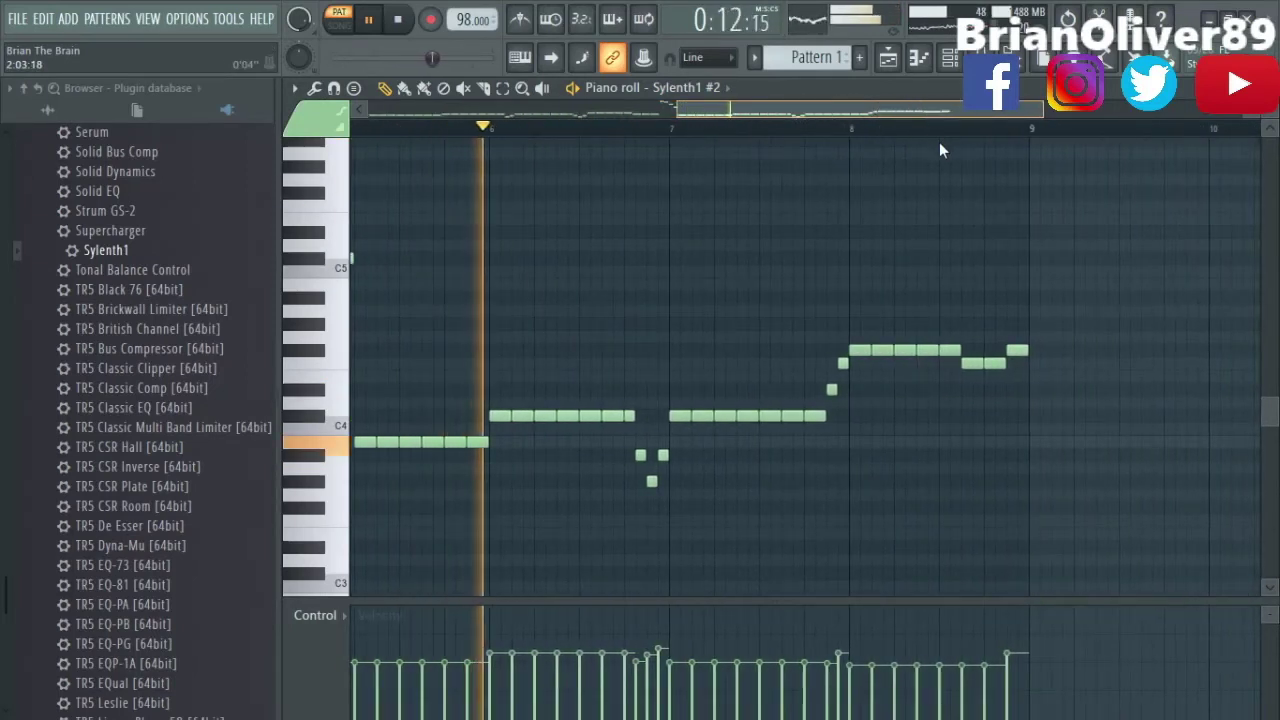
left_click_drag(498, 662, 1010, 668)
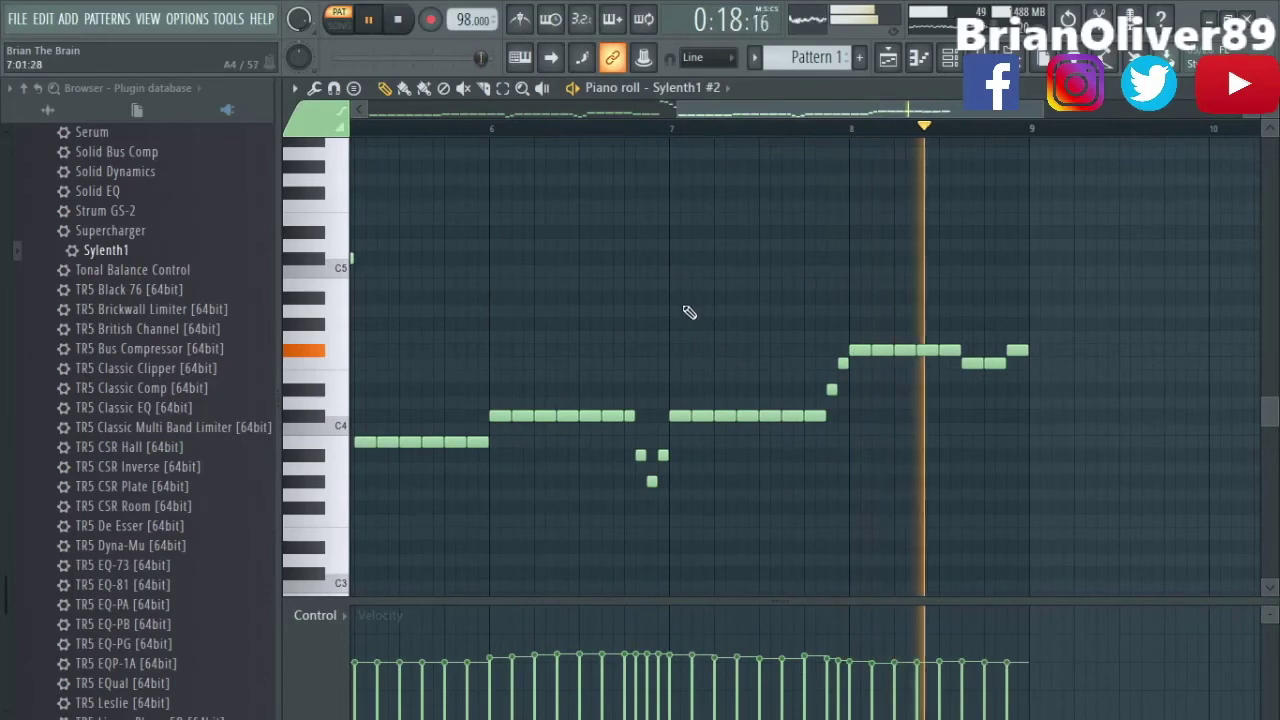
Set the amp envelope A attack of Sylenth1 #2 to 1.364.
key("Escape")
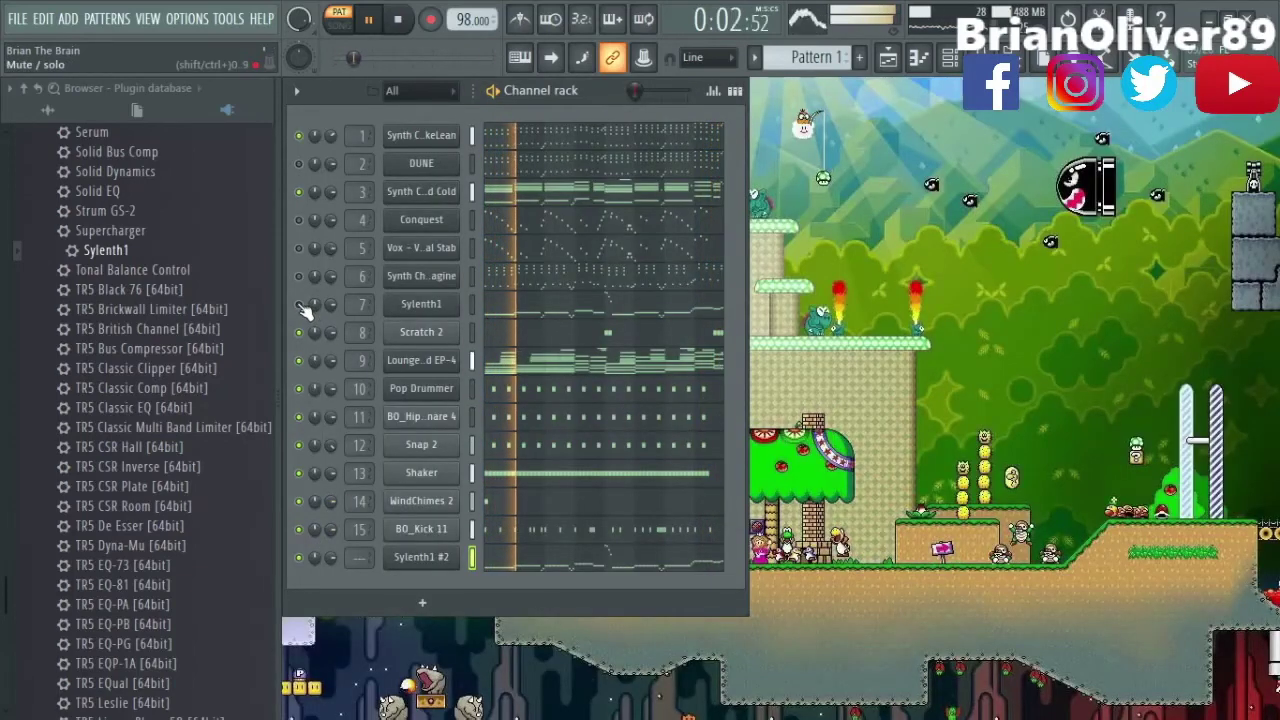
left_click(424, 566)
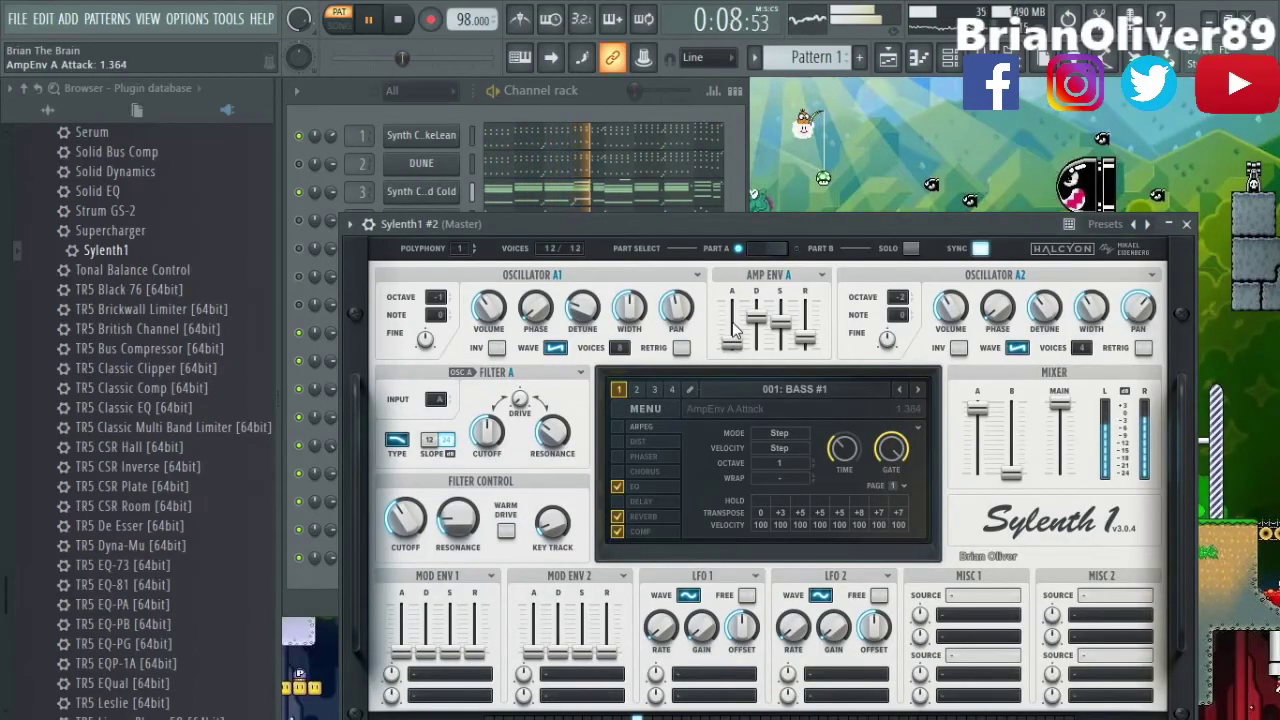
left_click(1187, 225)
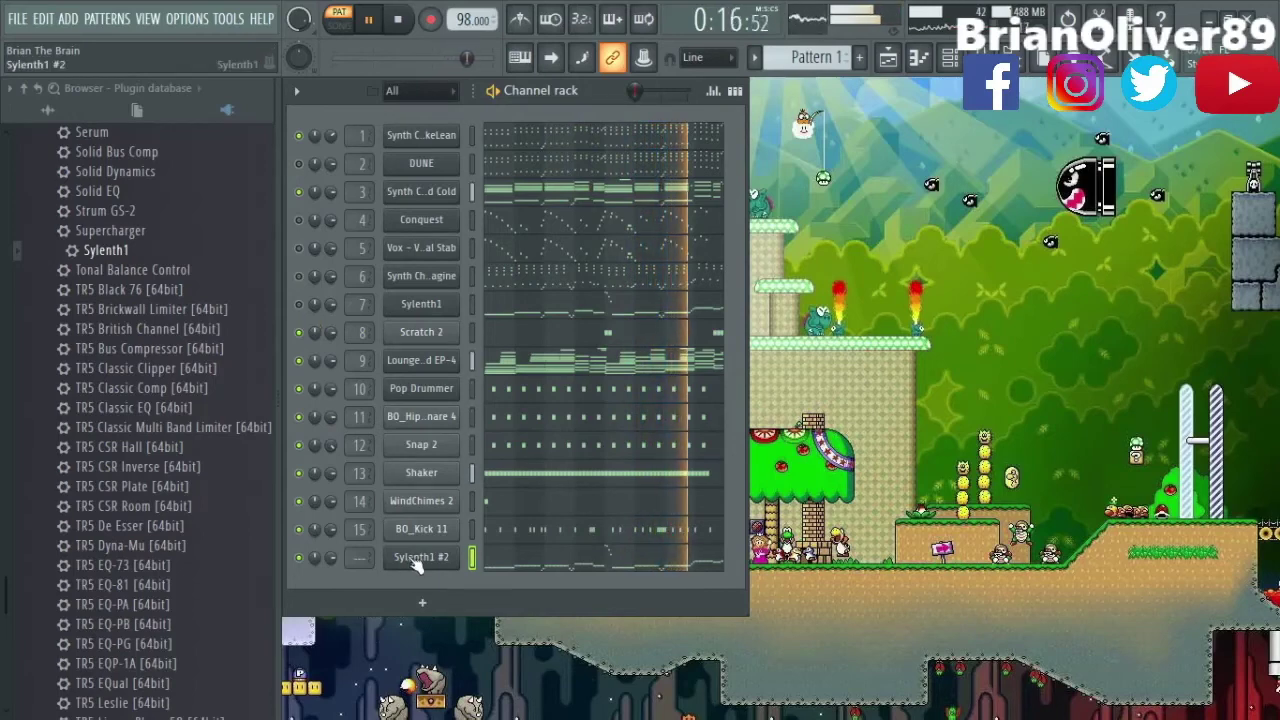
Insert a PoiZone synth as a new channel above Sylenth1 #2.
right_click(421, 557)
mouse_move(507, 610)
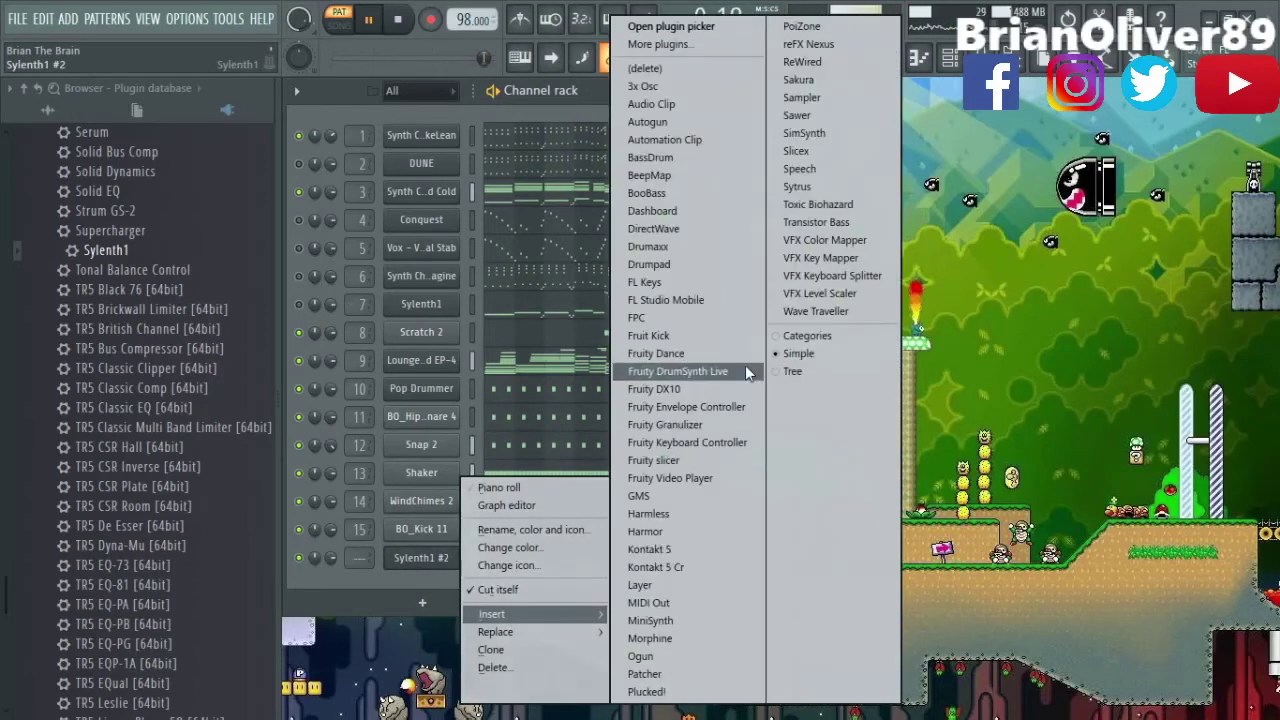
key("p")
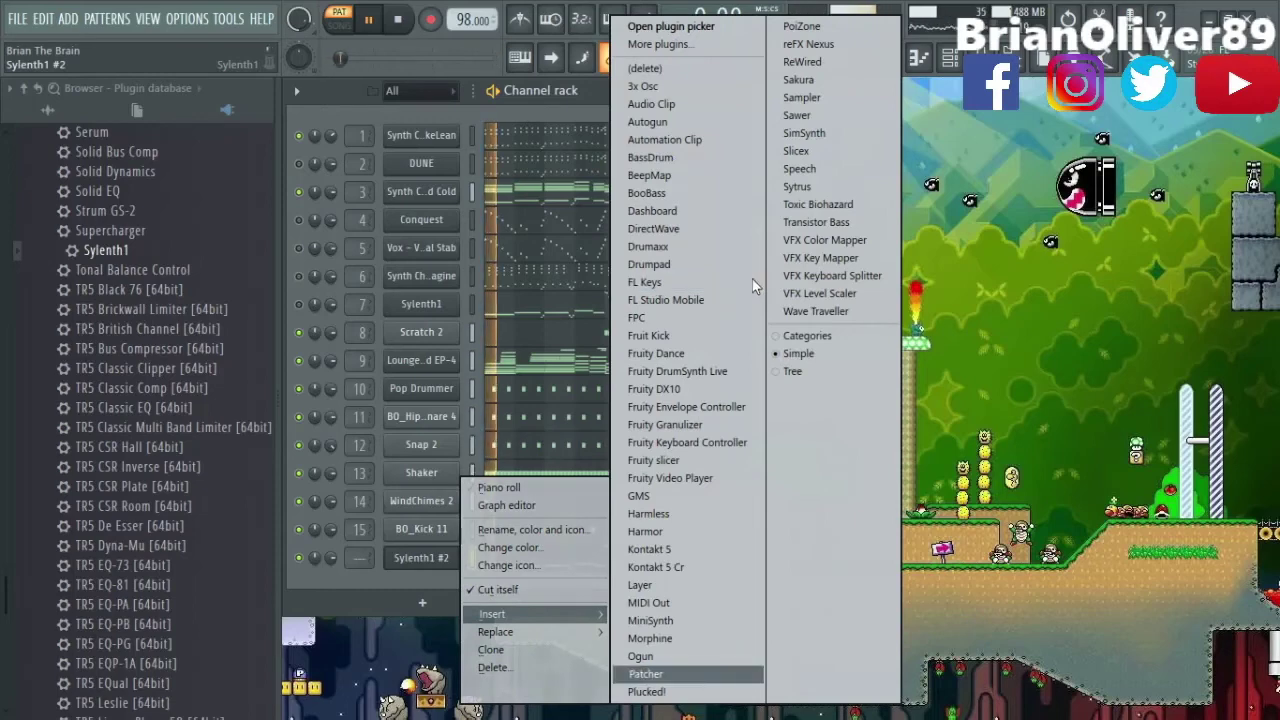
key("p")
key("p")
key("p")
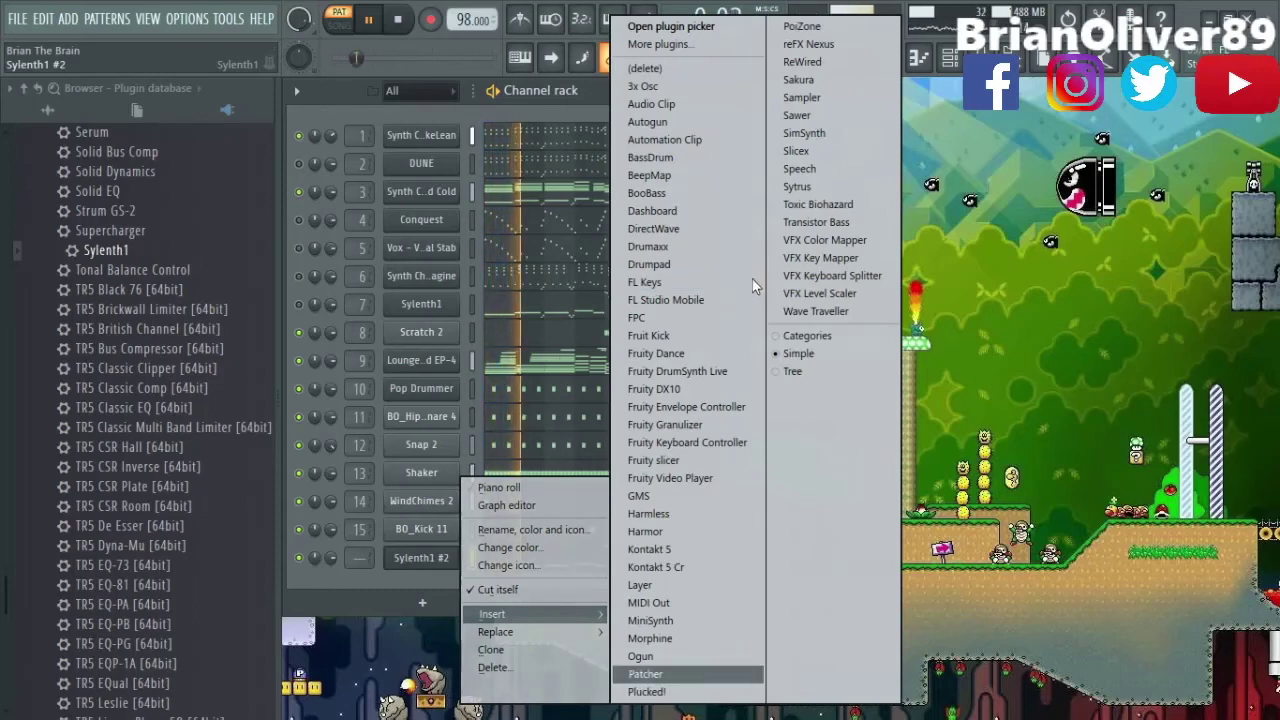
left_click(832, 28)
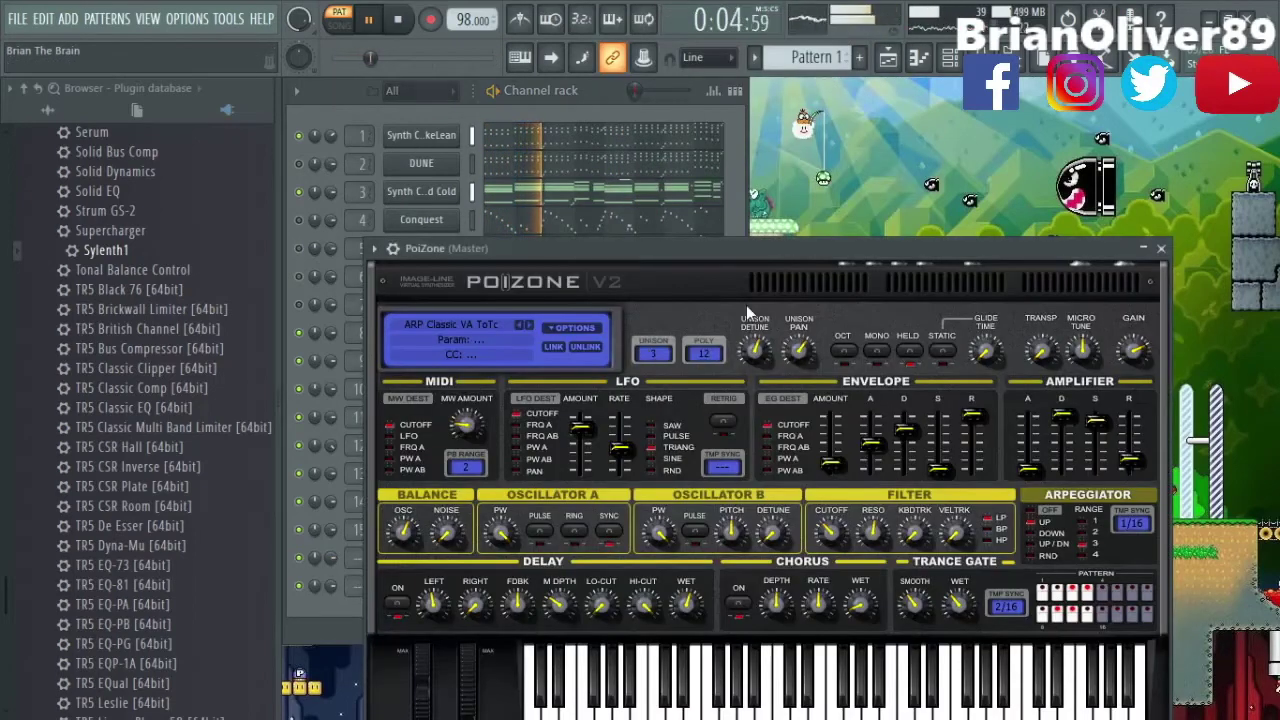
Load the preset BAS Dripping PWM ToTc from the Default bank into PoiZone.
left_click(460, 326)
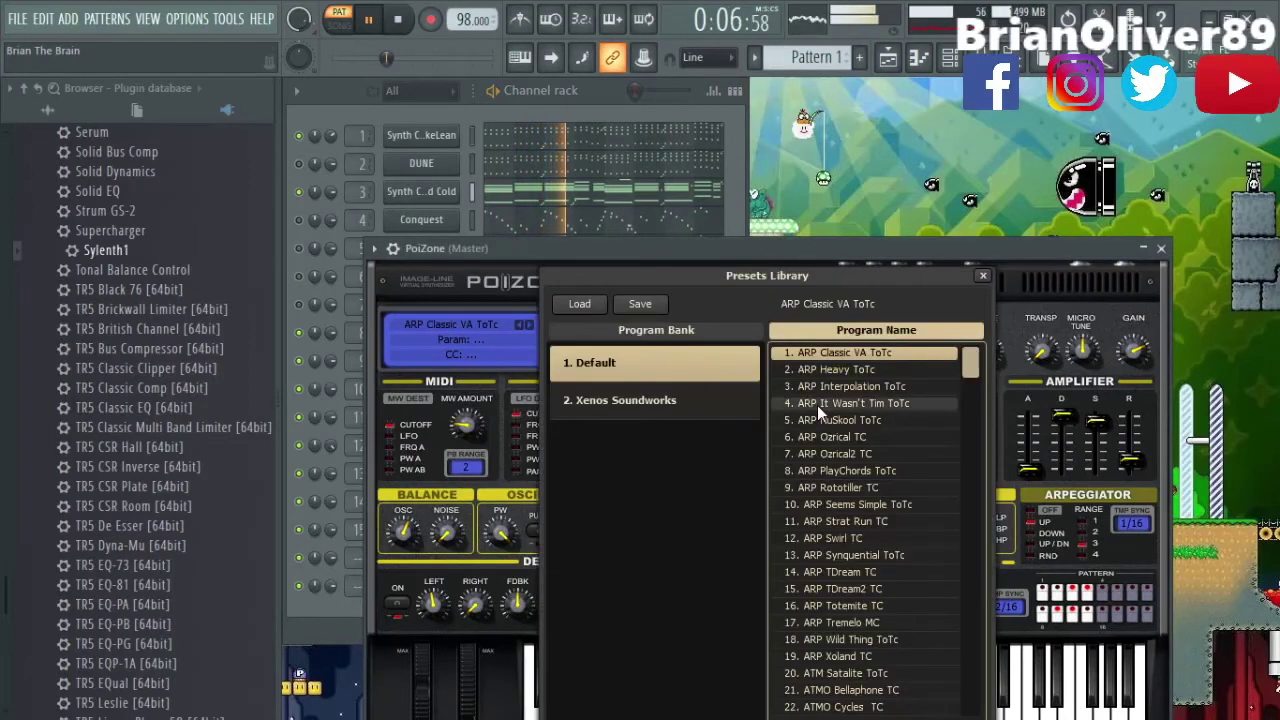
scroll(843, 499, "down", 2)
scroll(843, 504, "down", 4)
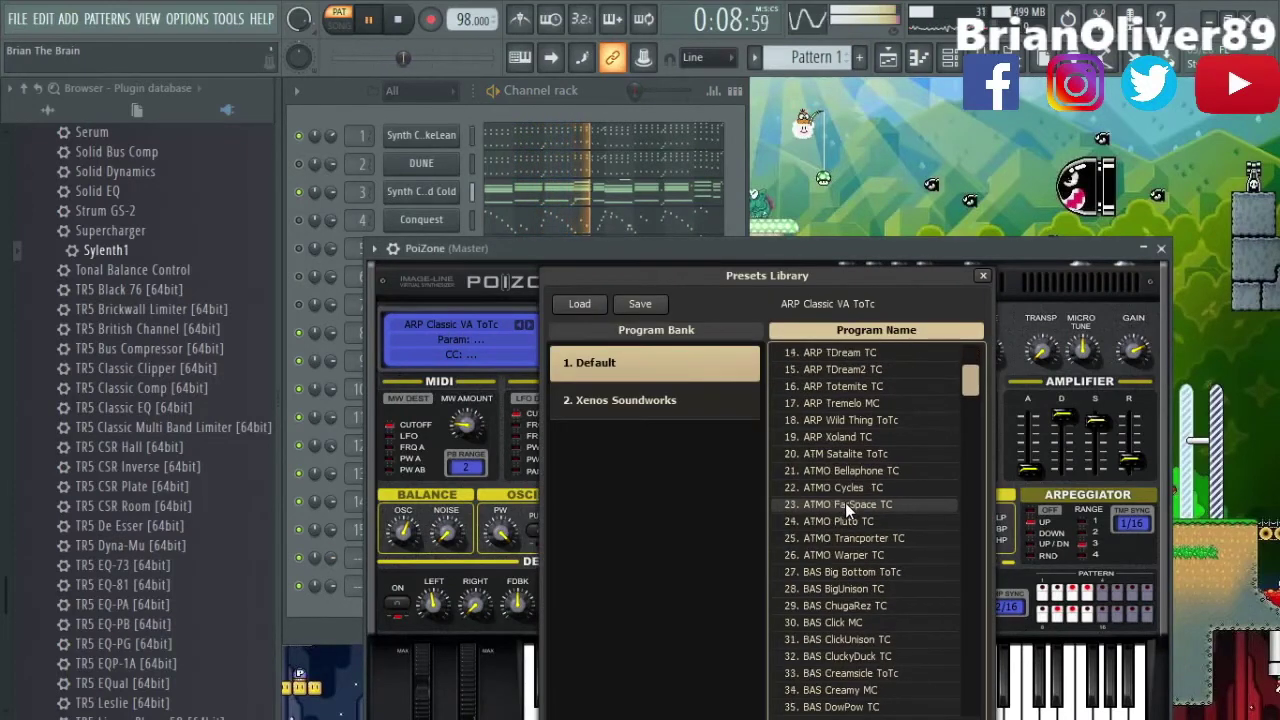
left_click(882, 656)
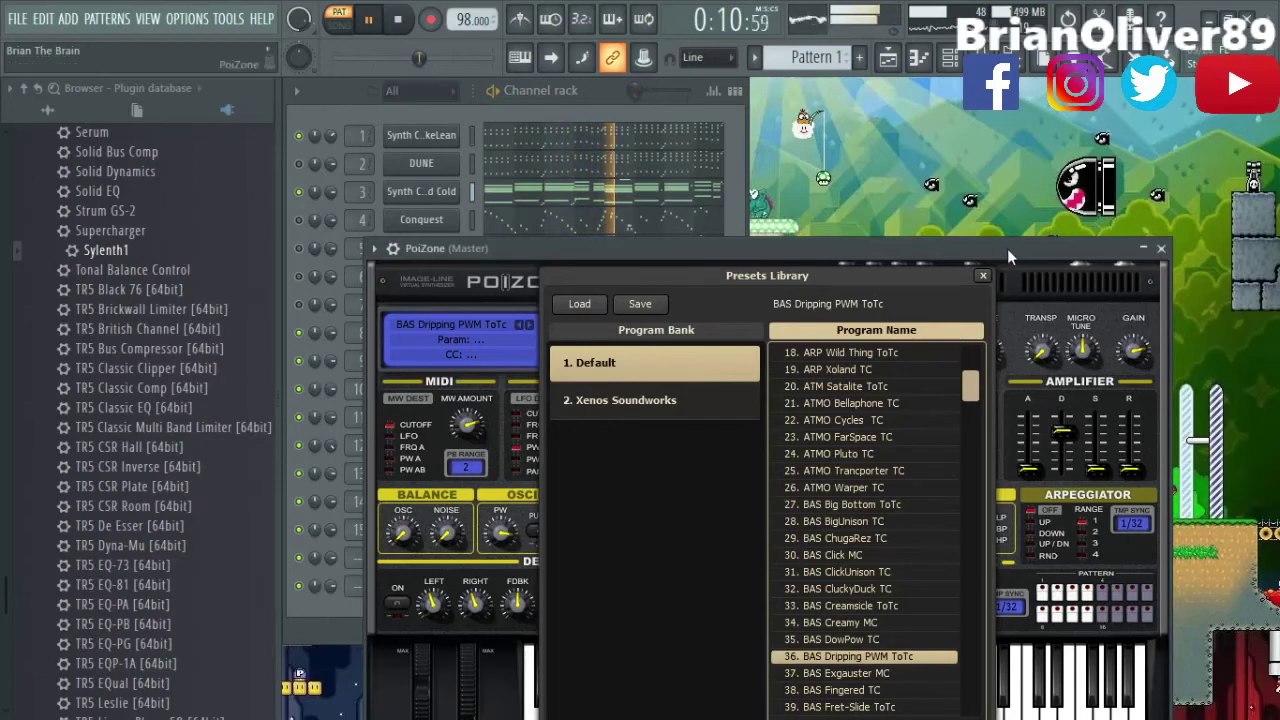
left_click(1161, 248)
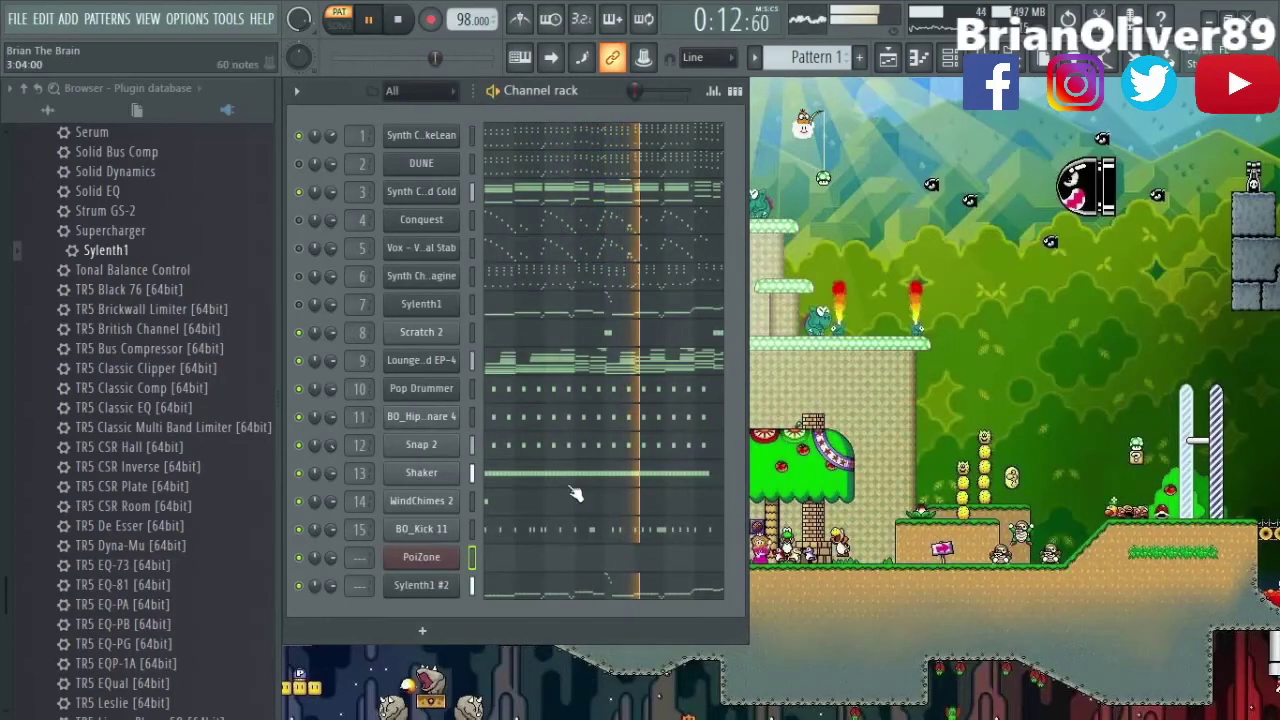
Copy the repeated bass notes of Sylenth1 #2 into PoiZone.
left_click(522, 560)
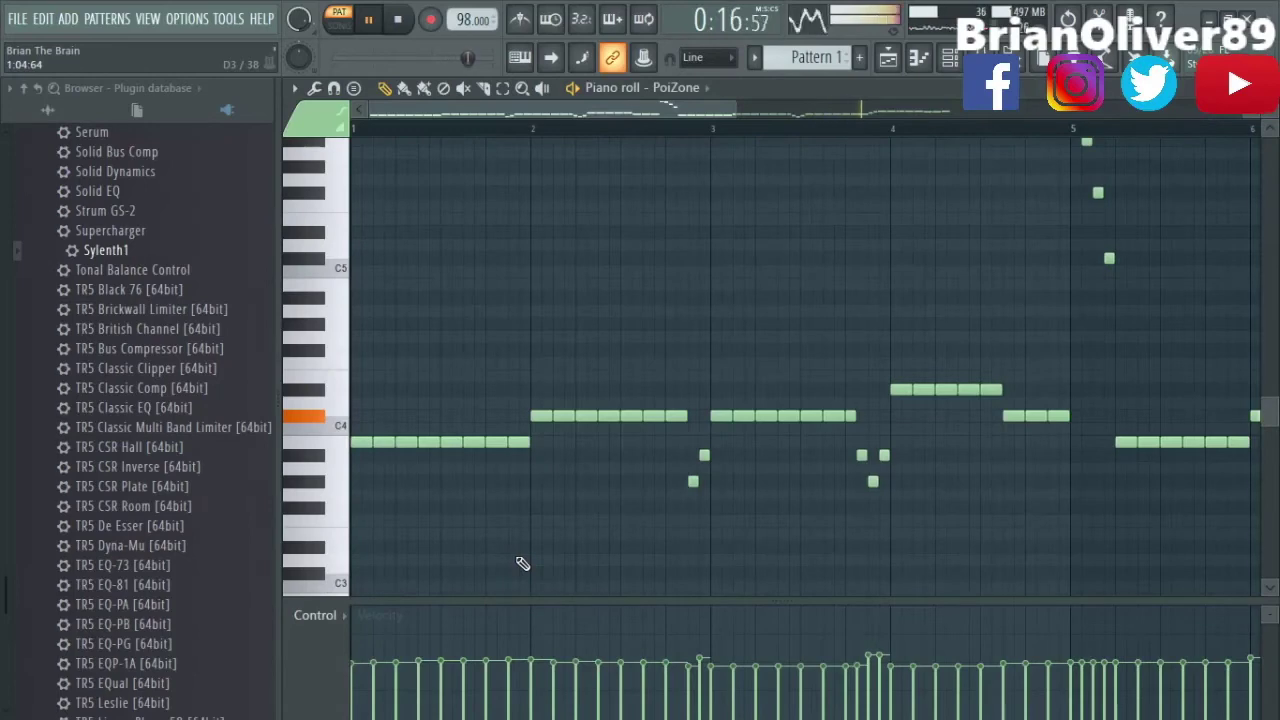
key("Escape")
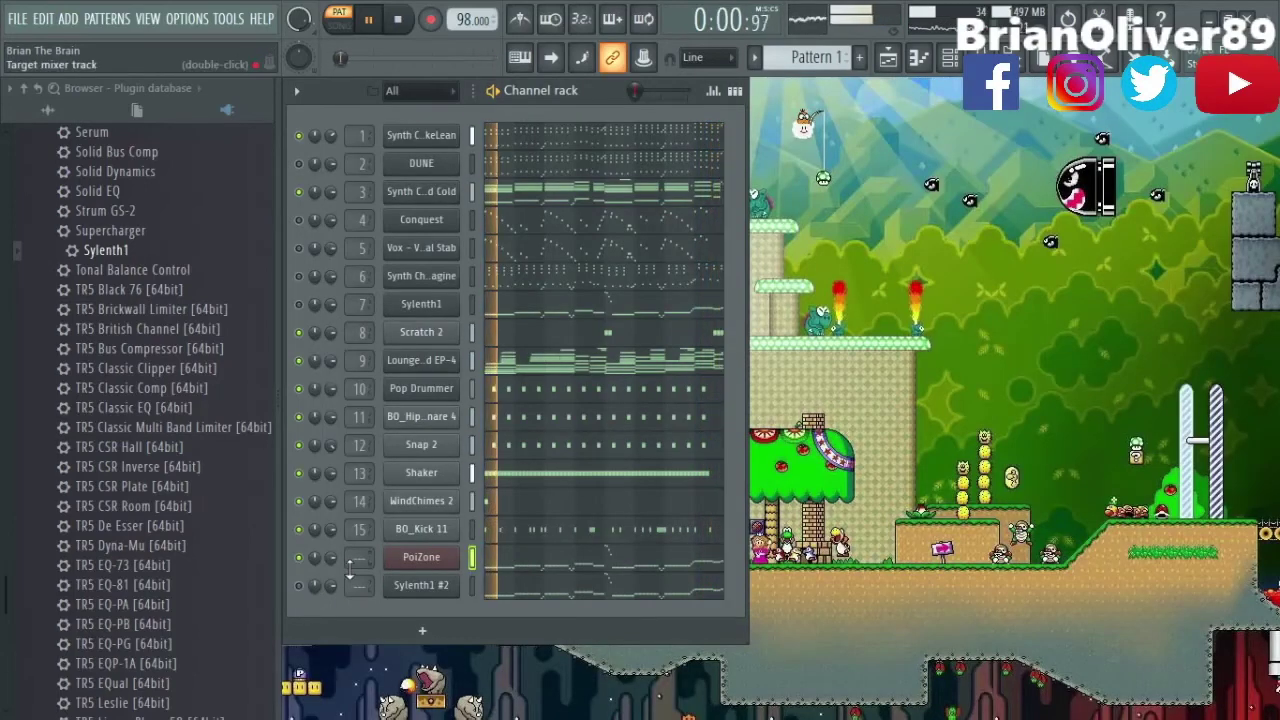
Level the velocities of all PoiZone notes and lower the channel volume of Sylenth1 #2.
left_click(511, 563)
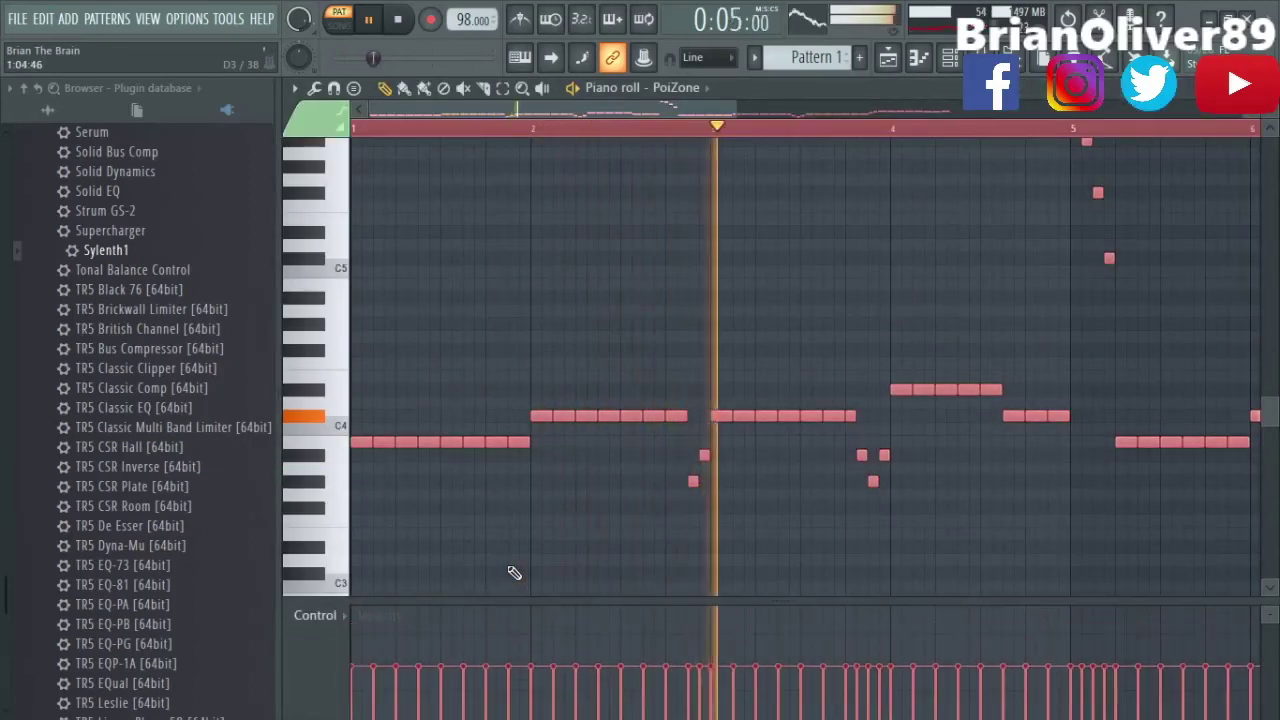
key("Escape")
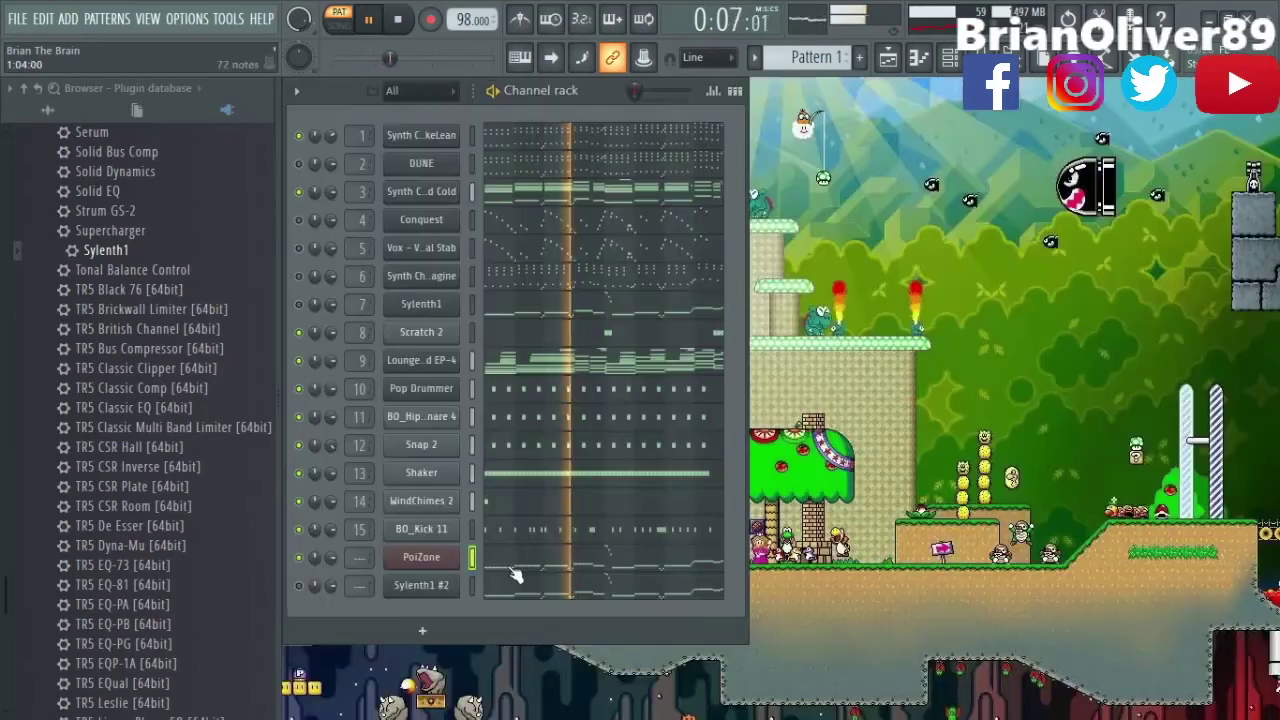
left_click_drag(331, 585, 331, 612)
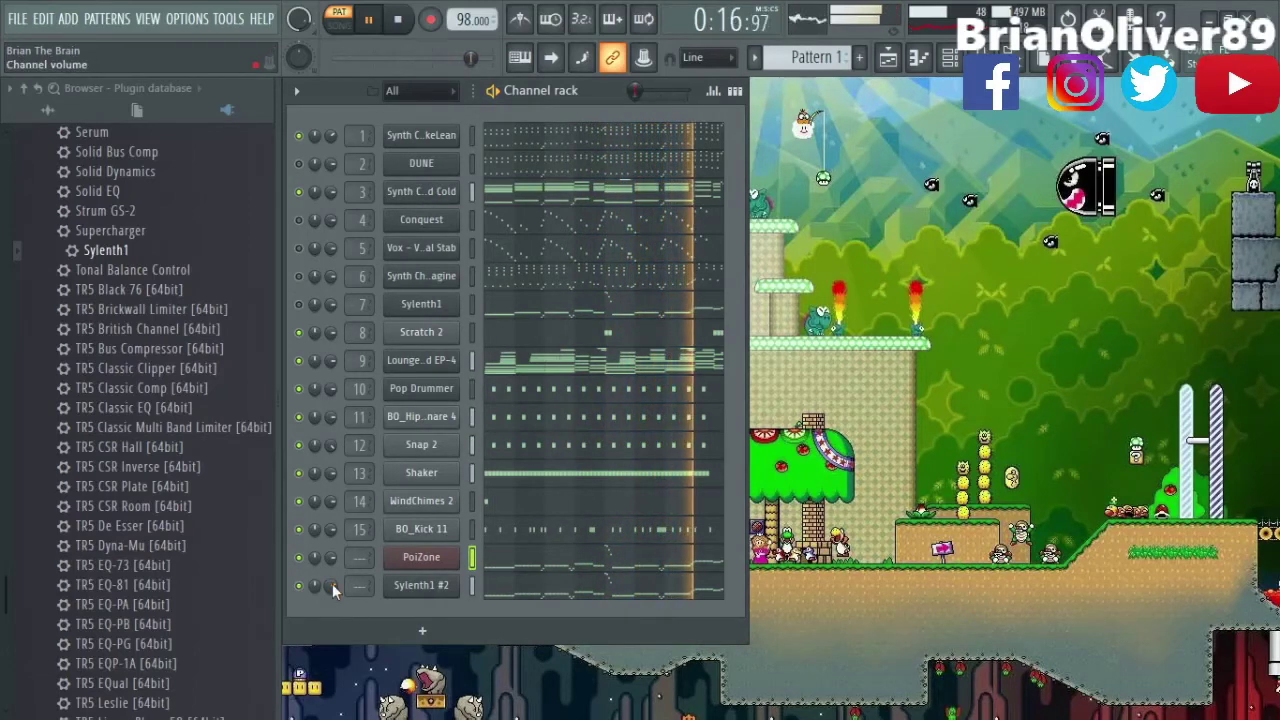
Add a TR5 Brickwall Limiter to the BO_Kick 11 mixer track and set its input to 6.0 dB.
key("F9")
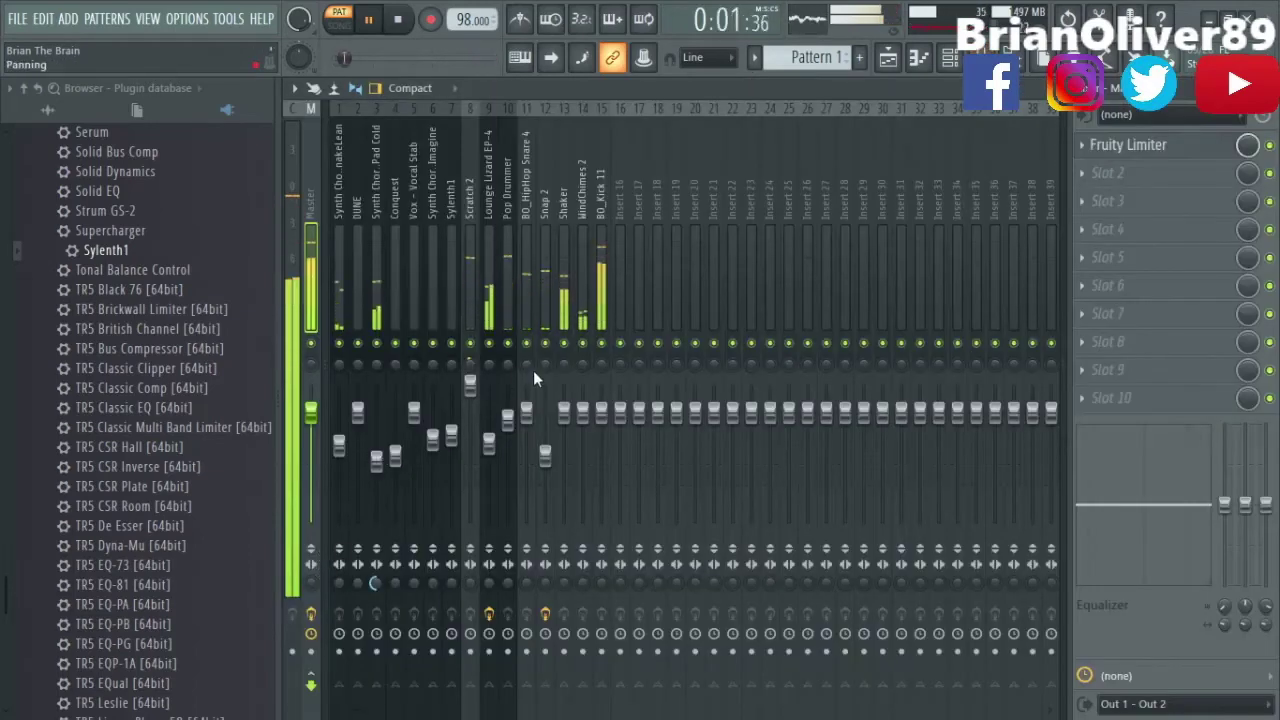
left_click(605, 193)
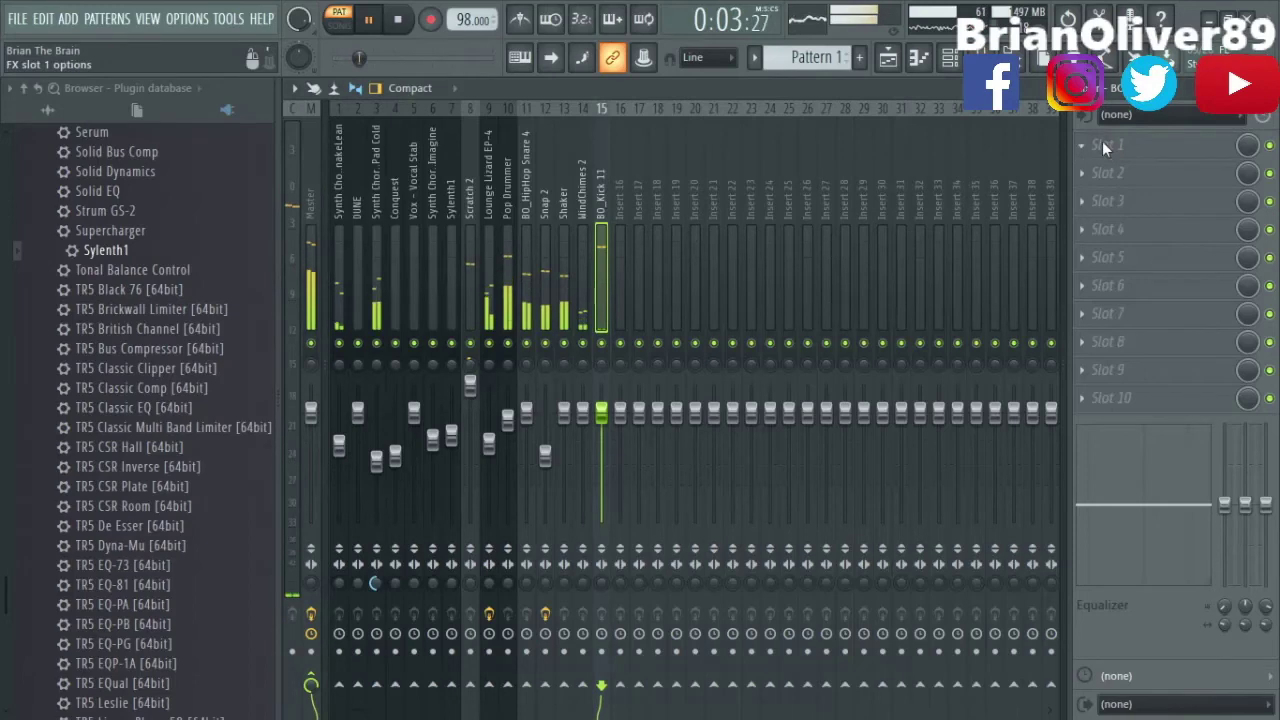
left_click(1102, 142)
left_click(959, 471)
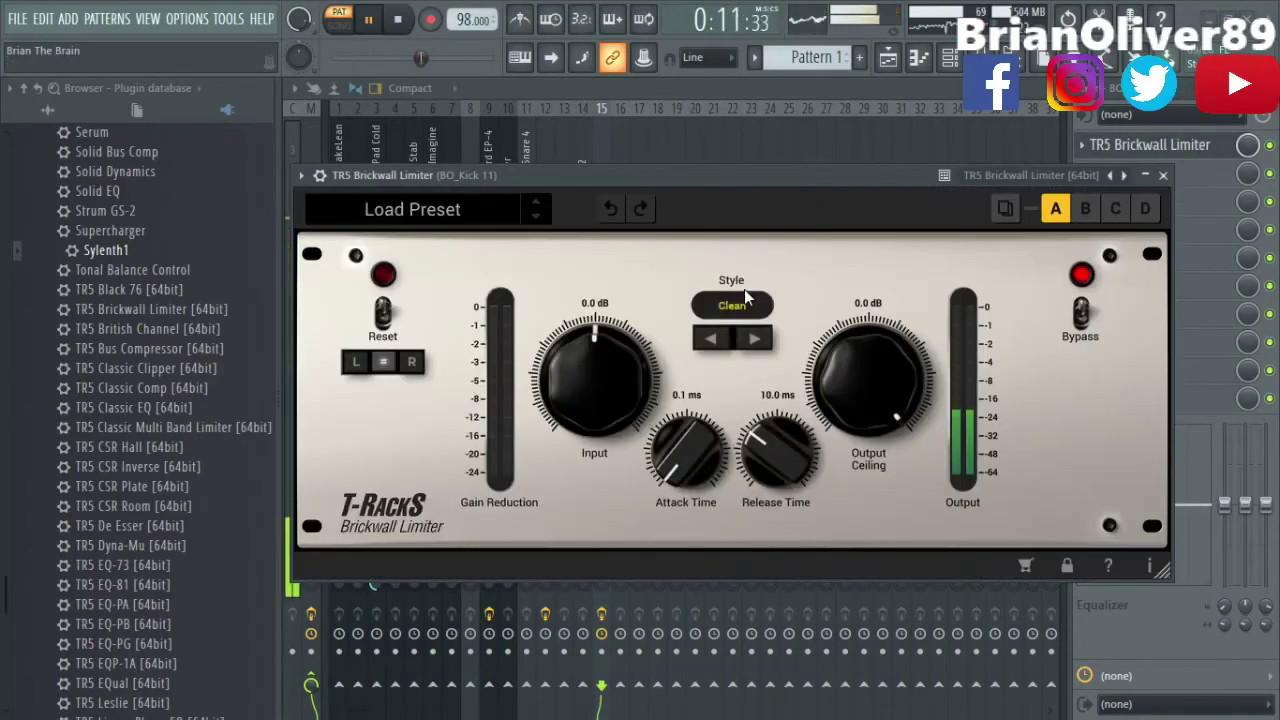
left_click_drag(576, 391, 580, 337)
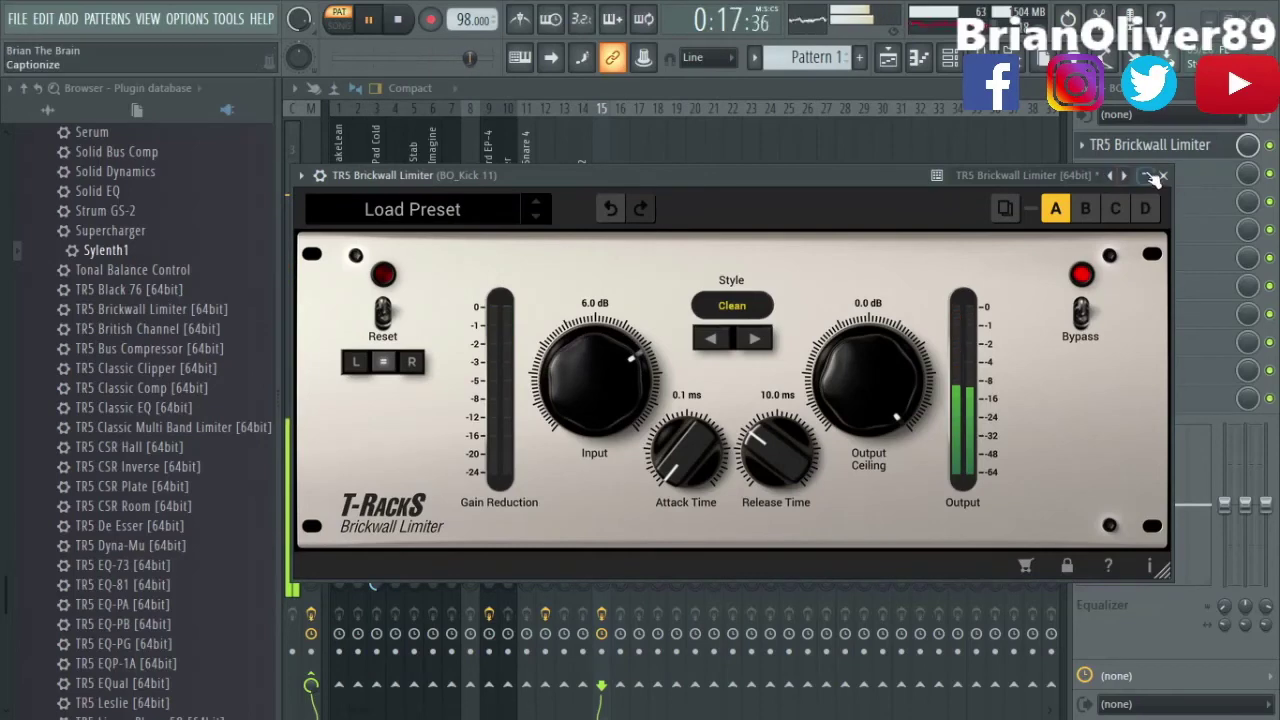
left_click(1163, 176)
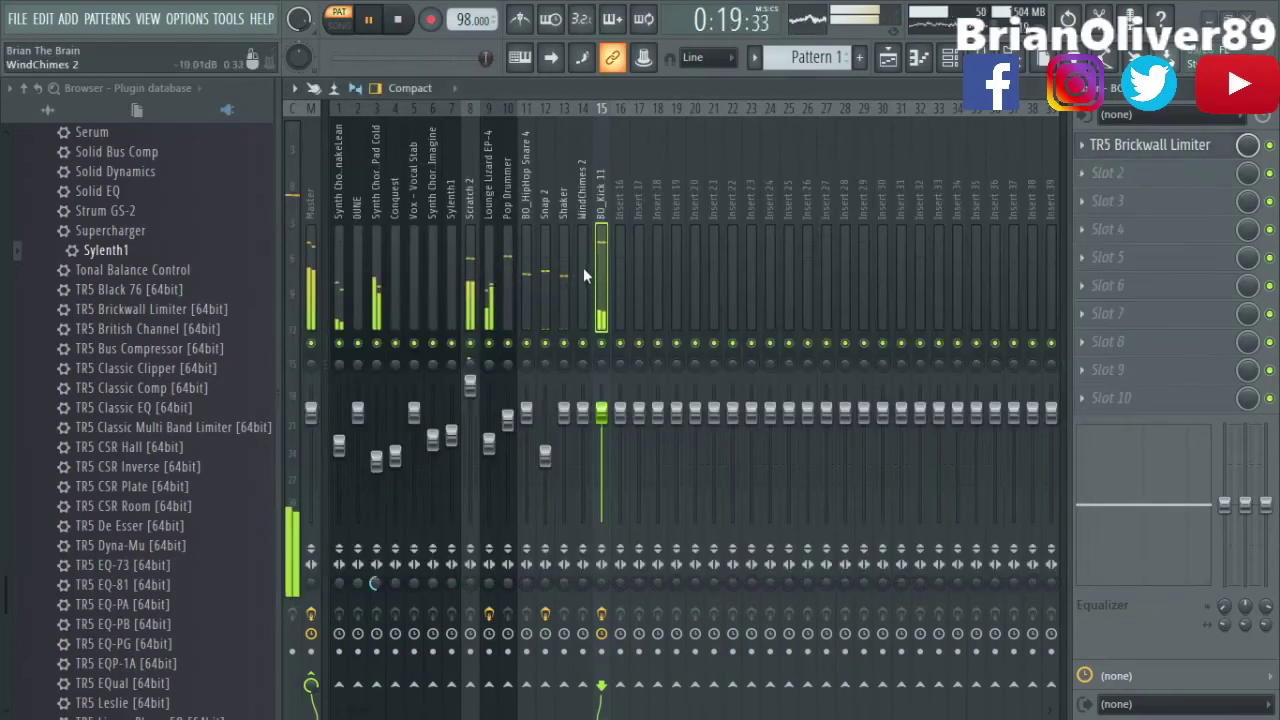
key("F9")
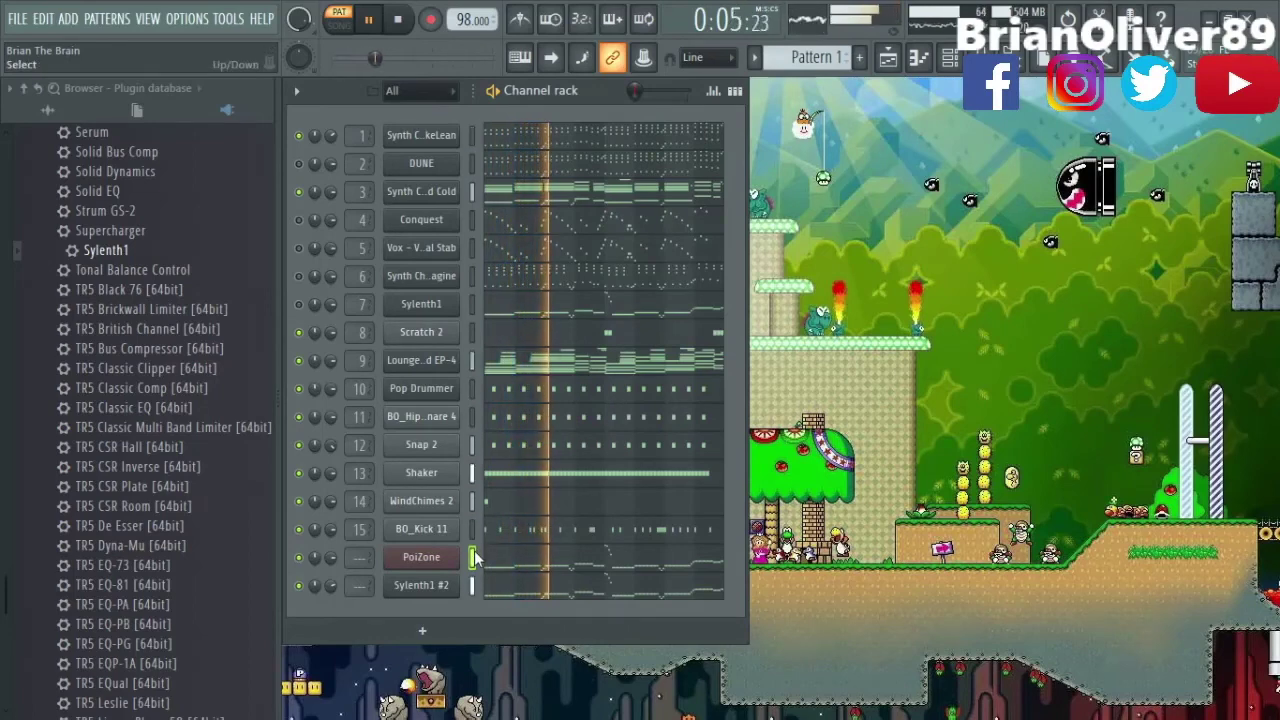
key("F9")
left_click(574, 205)
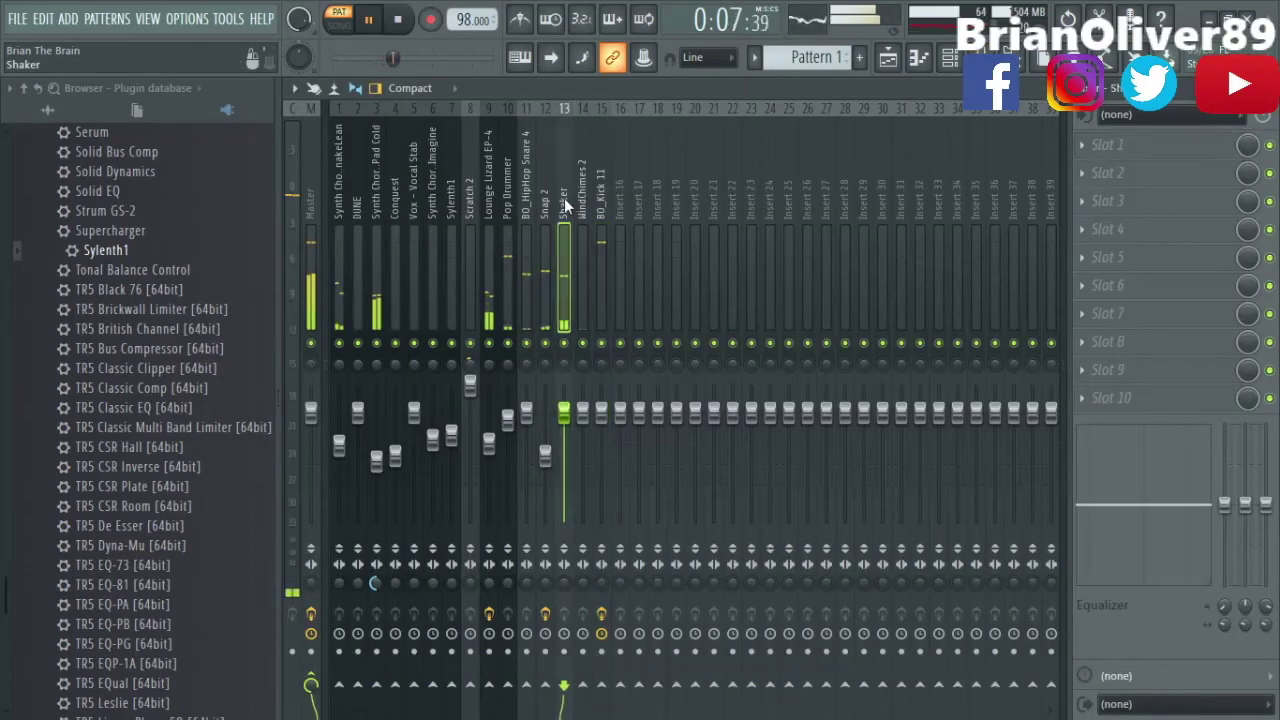
key("F9")
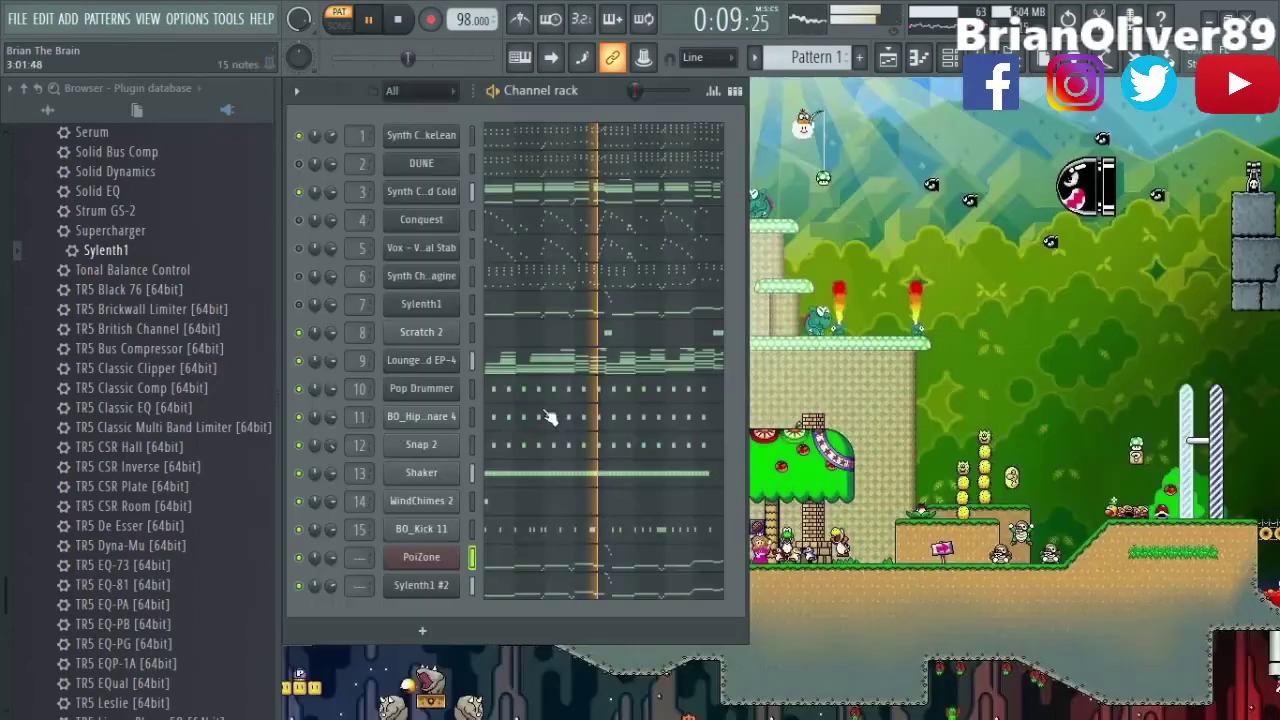
Look through the drum kit's TOMS and Vox sample folders, and open its Percs folder.
left_click(63, 112)
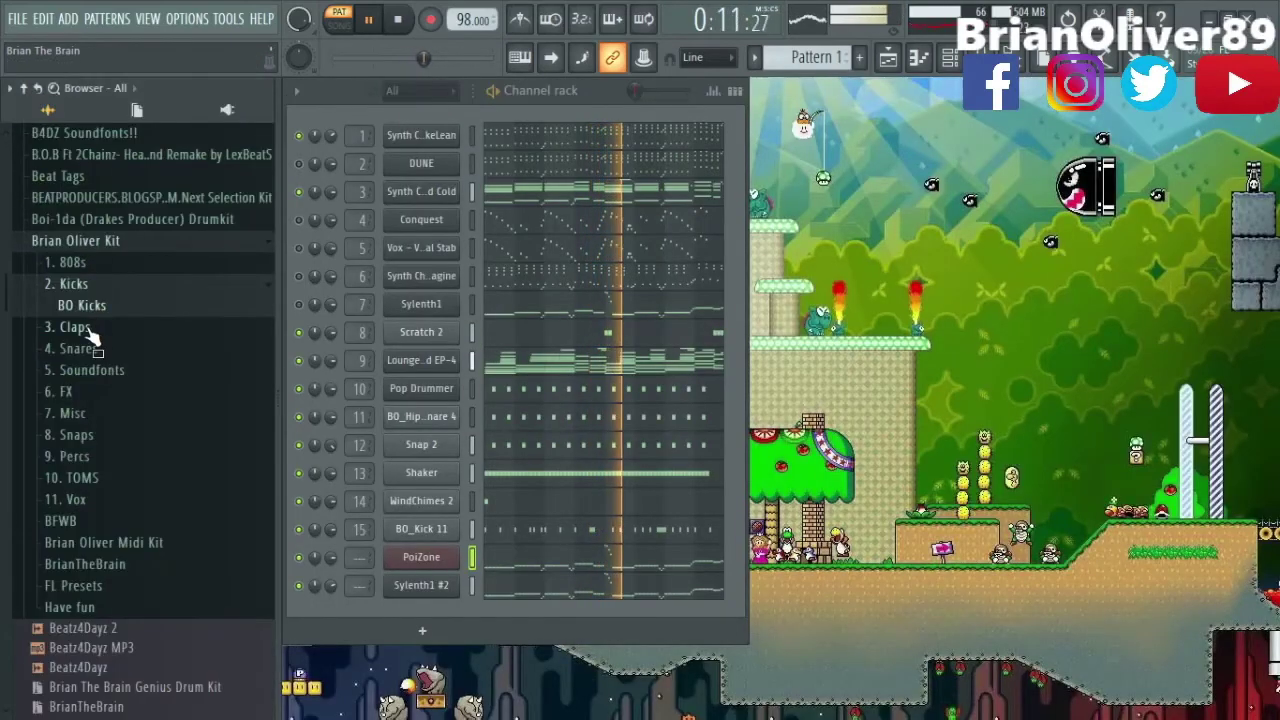
left_click(78, 288)
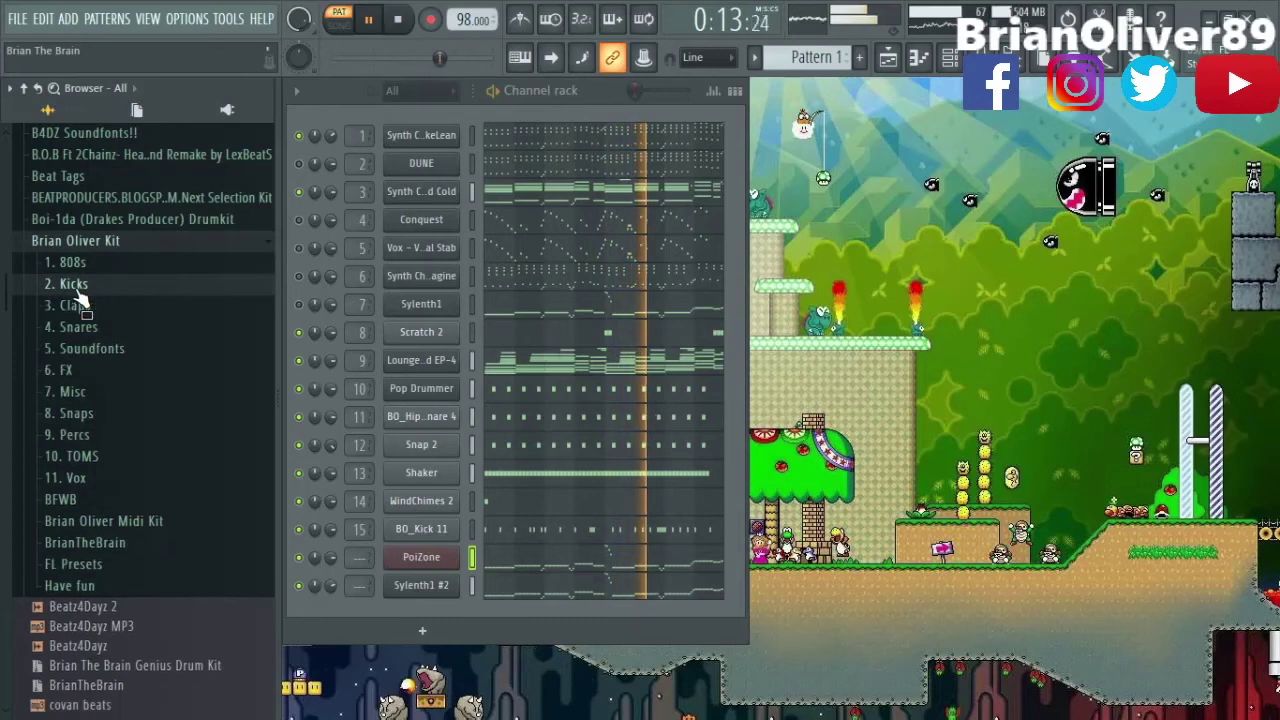
left_click(88, 458)
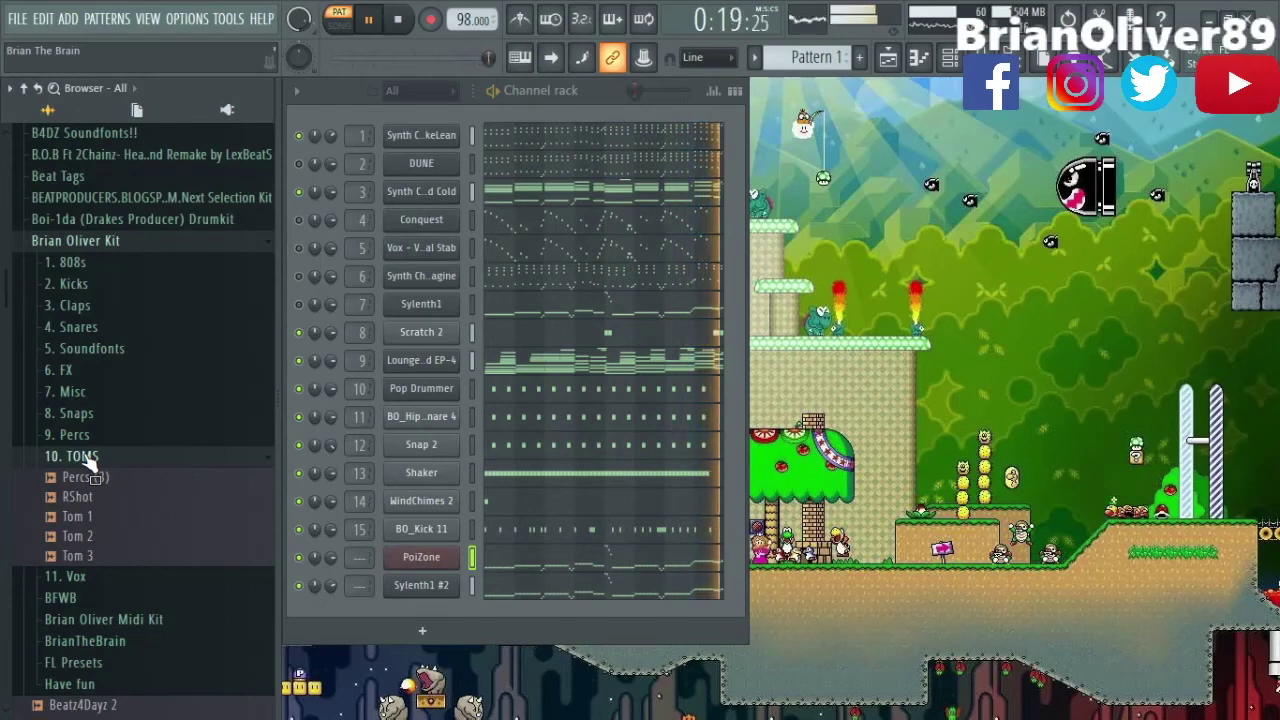
left_click(88, 458)
left_click(89, 478)
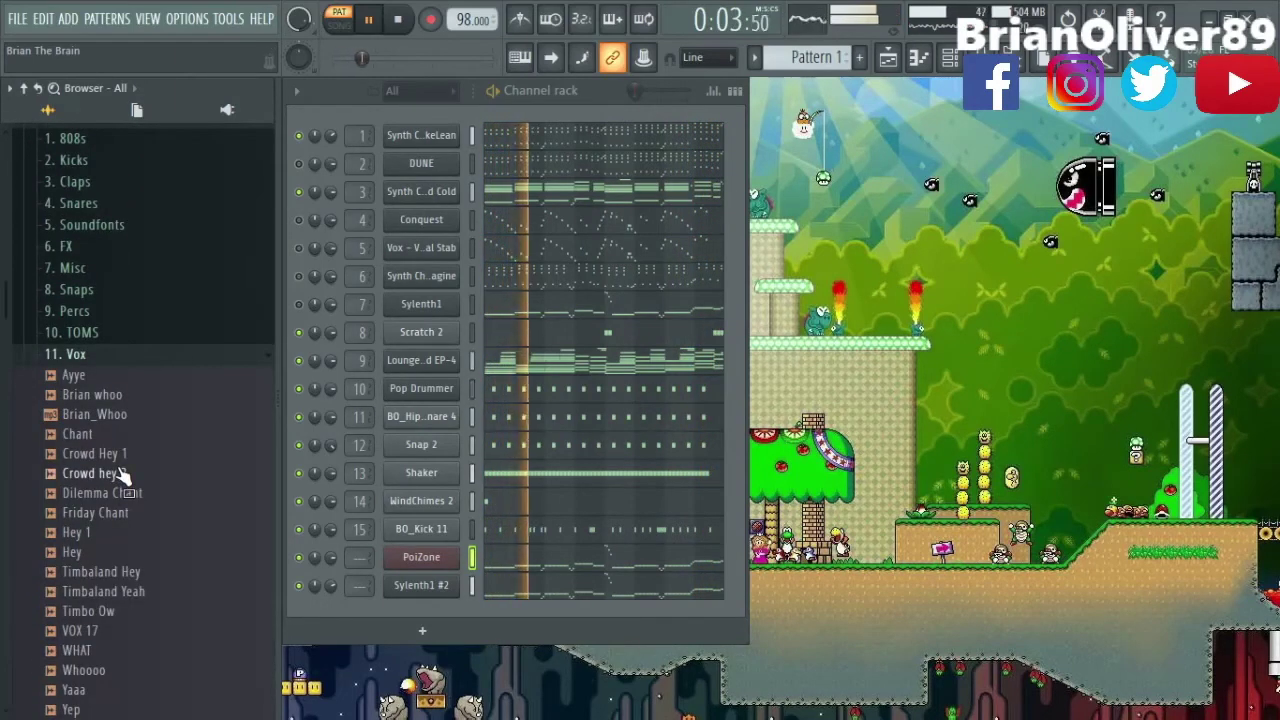
left_click(101, 358)
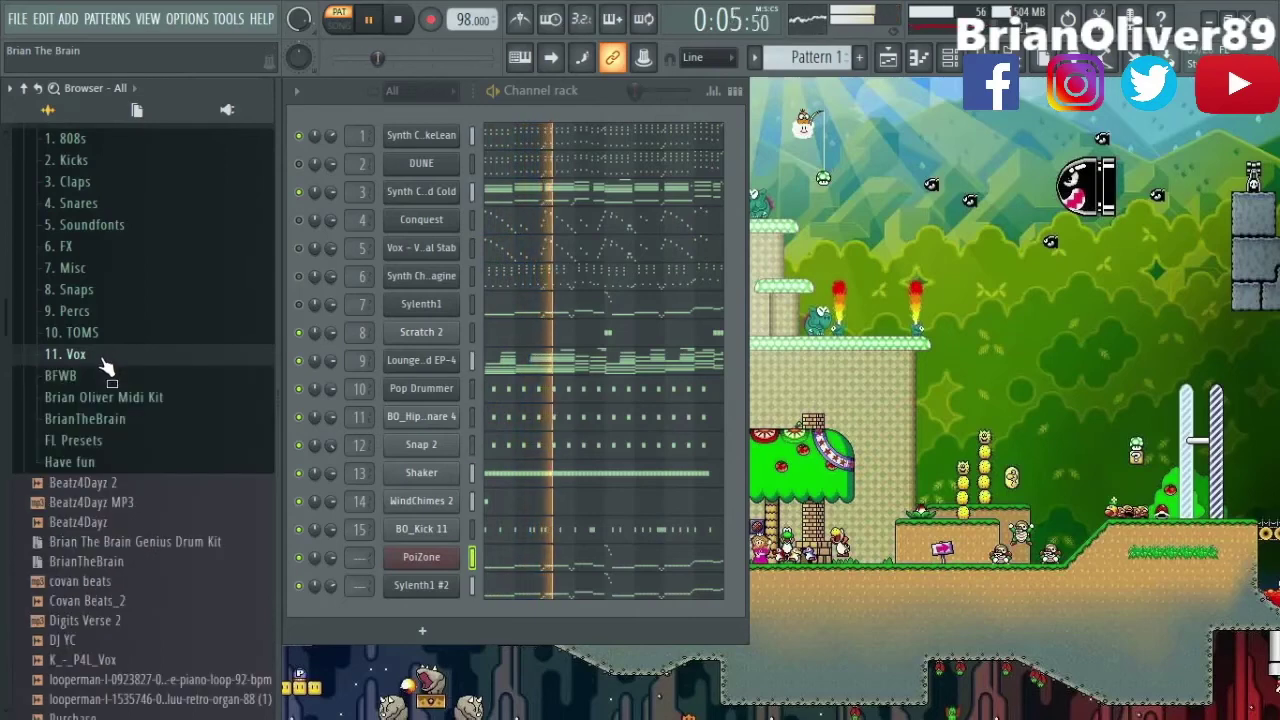
left_click(90, 311)
Audition percussion samples in the Percs folder, including Triangle, Vibratone (Westcoast) and Bongo.
left_click(100, 494)
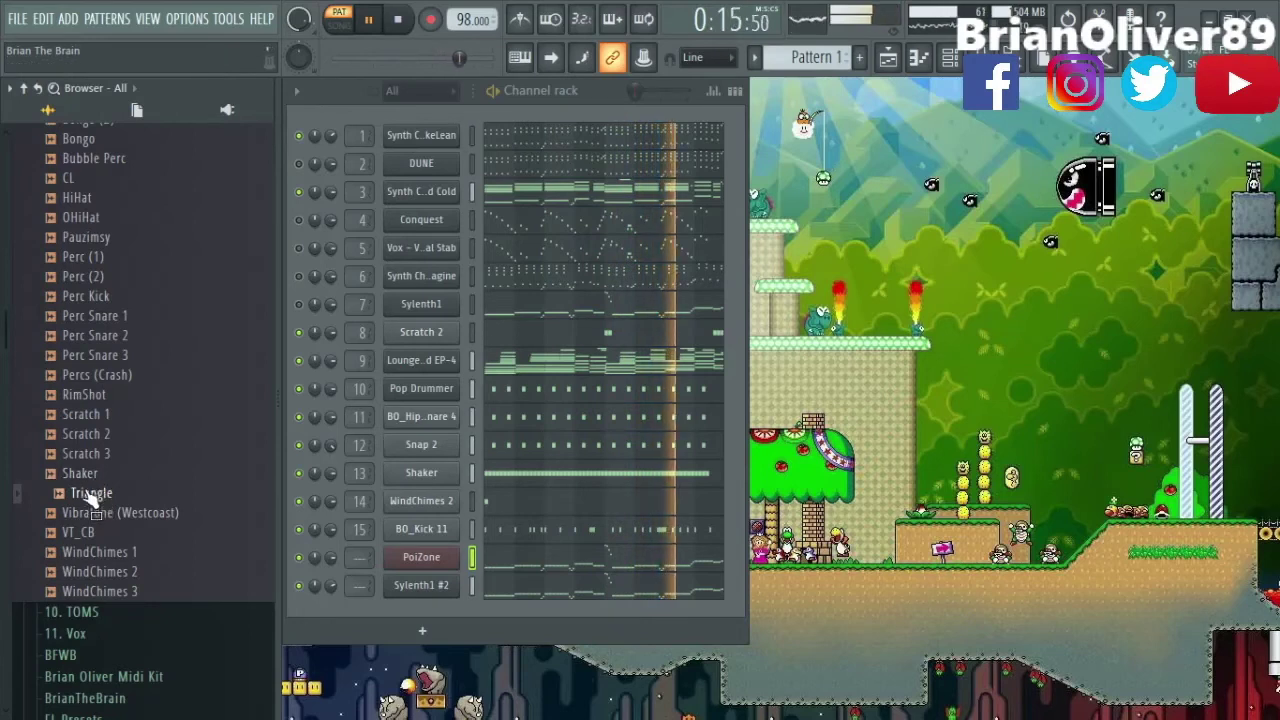
left_click(112, 514)
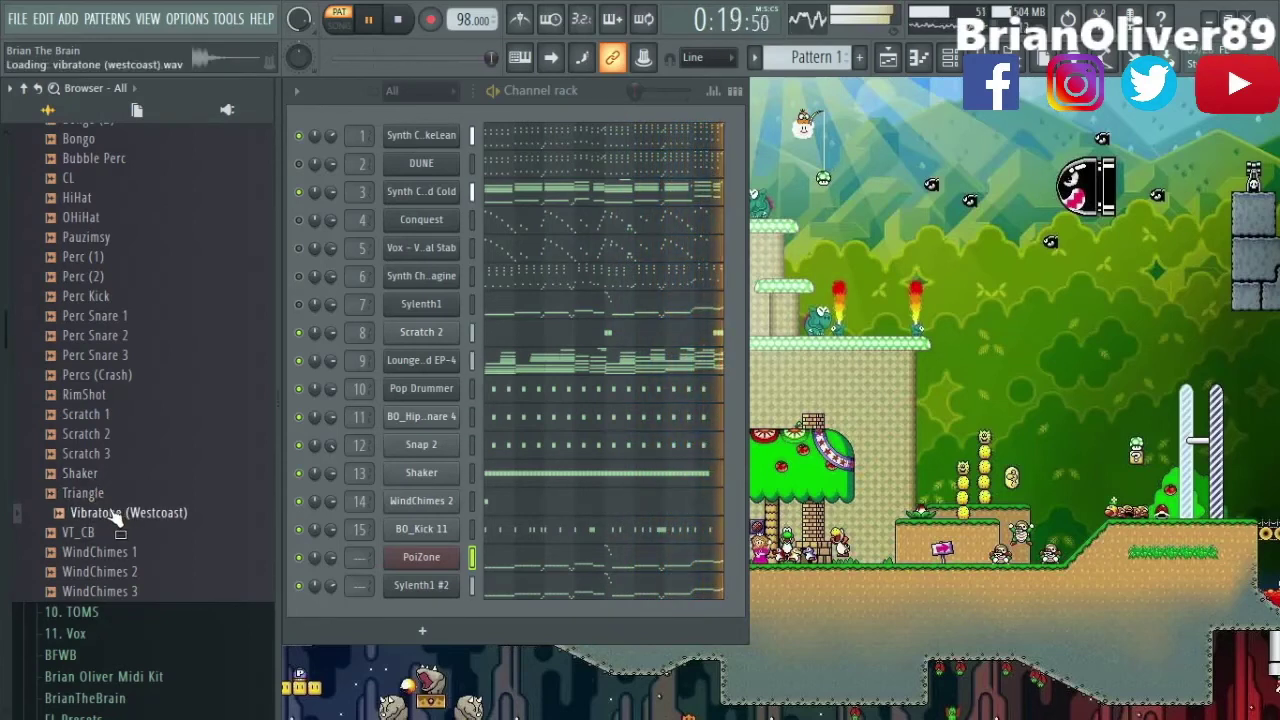
scroll(117, 275, "up", 3)
left_click(119, 279)
left_click(96, 261)
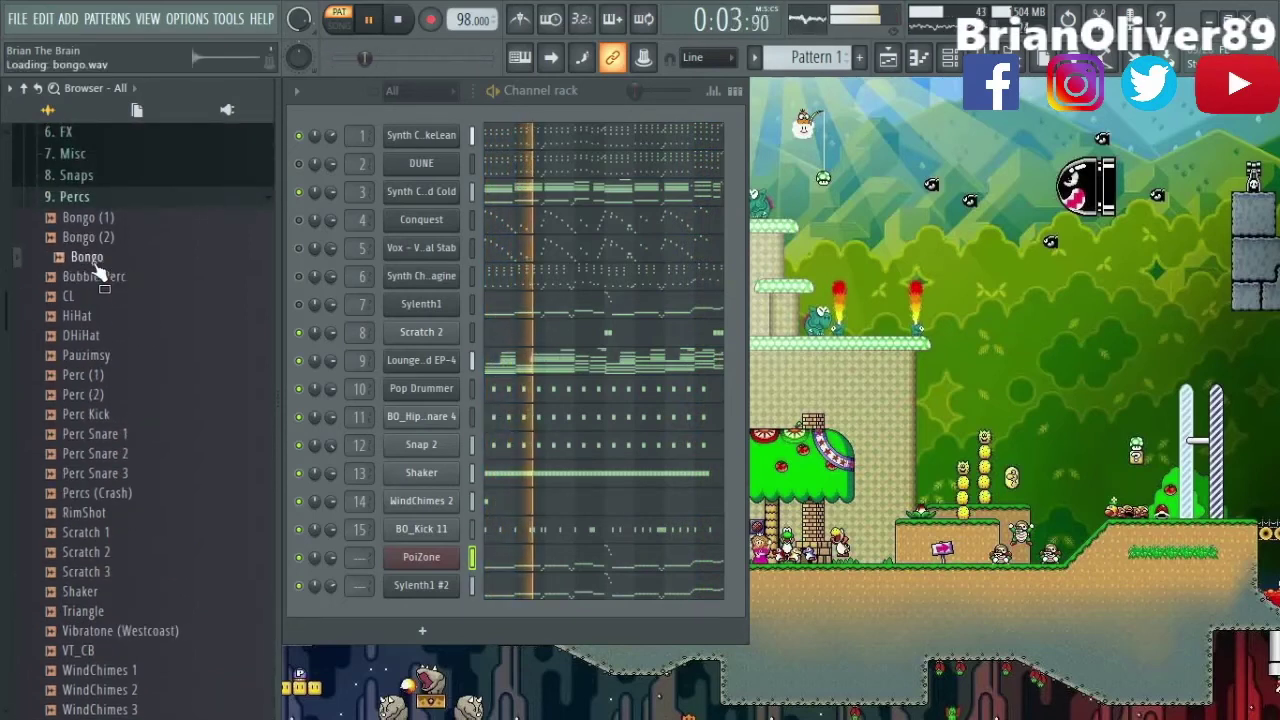
scroll(88, 400, "down", 3)
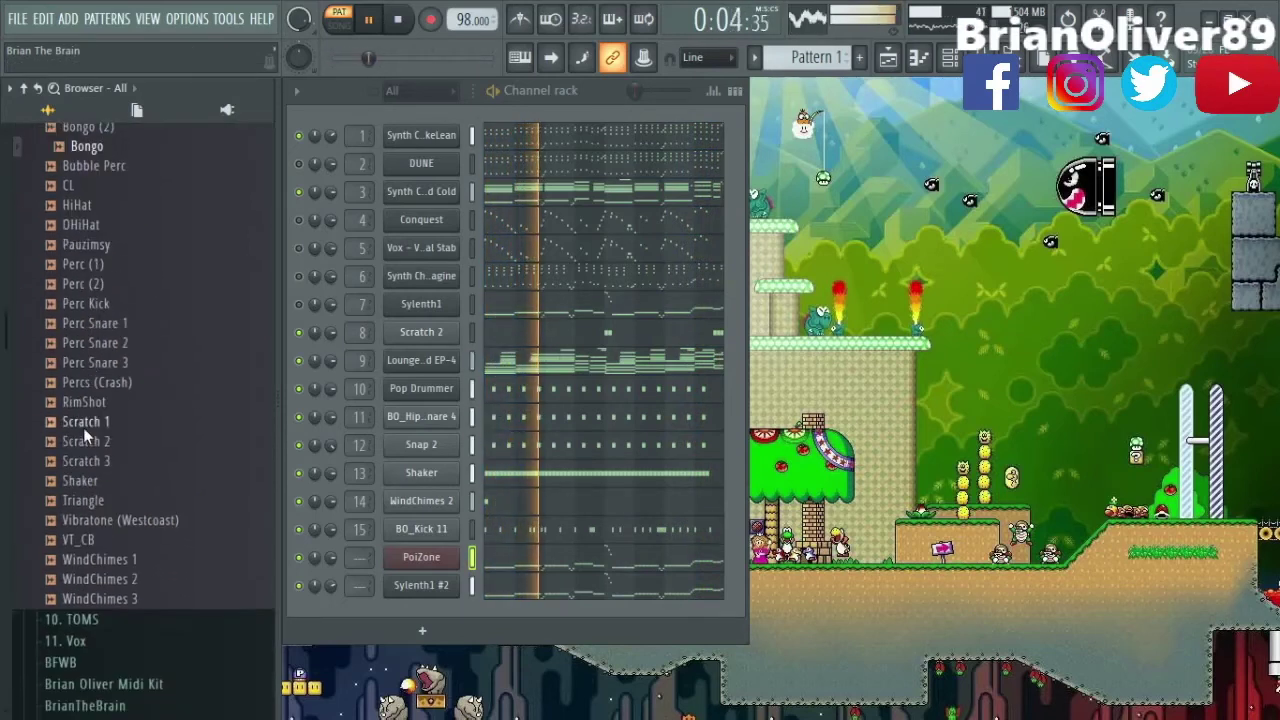
Add the Triangle sample as a new channel below Sylenth1 #2 and select that channel.
left_click(107, 497)
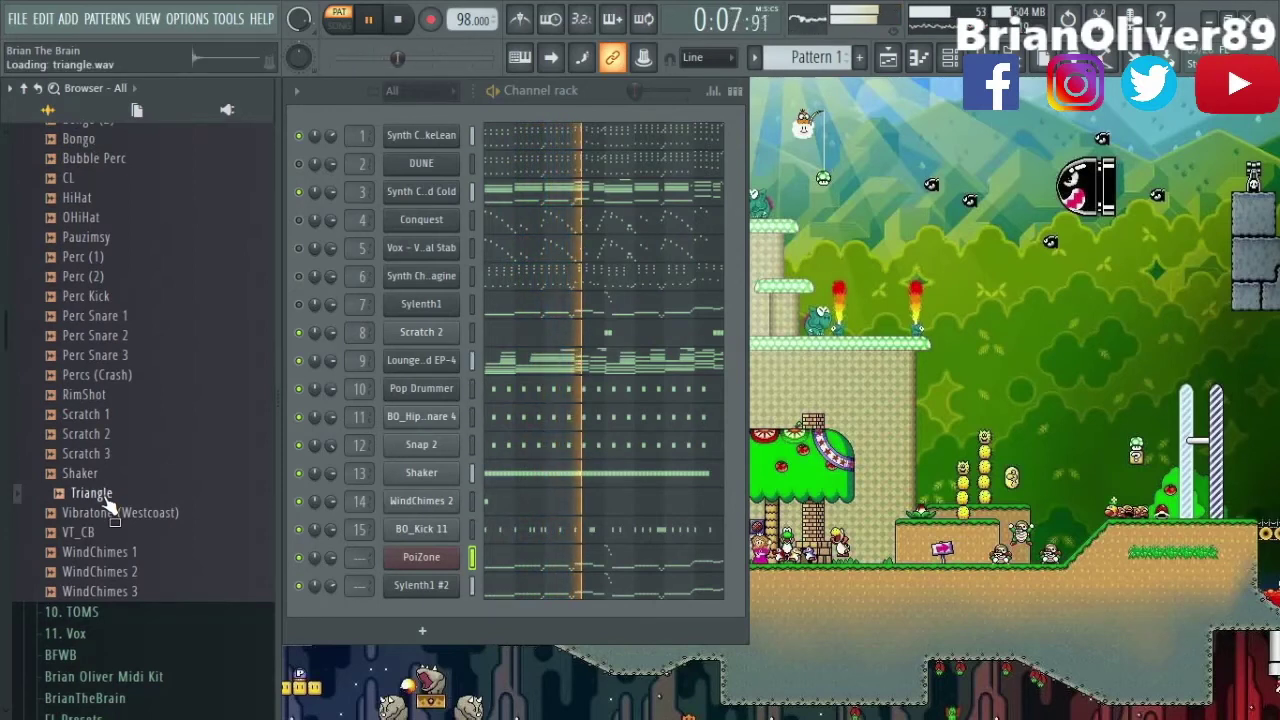
left_click_drag(110, 500, 424, 604)
left_click(473, 613)
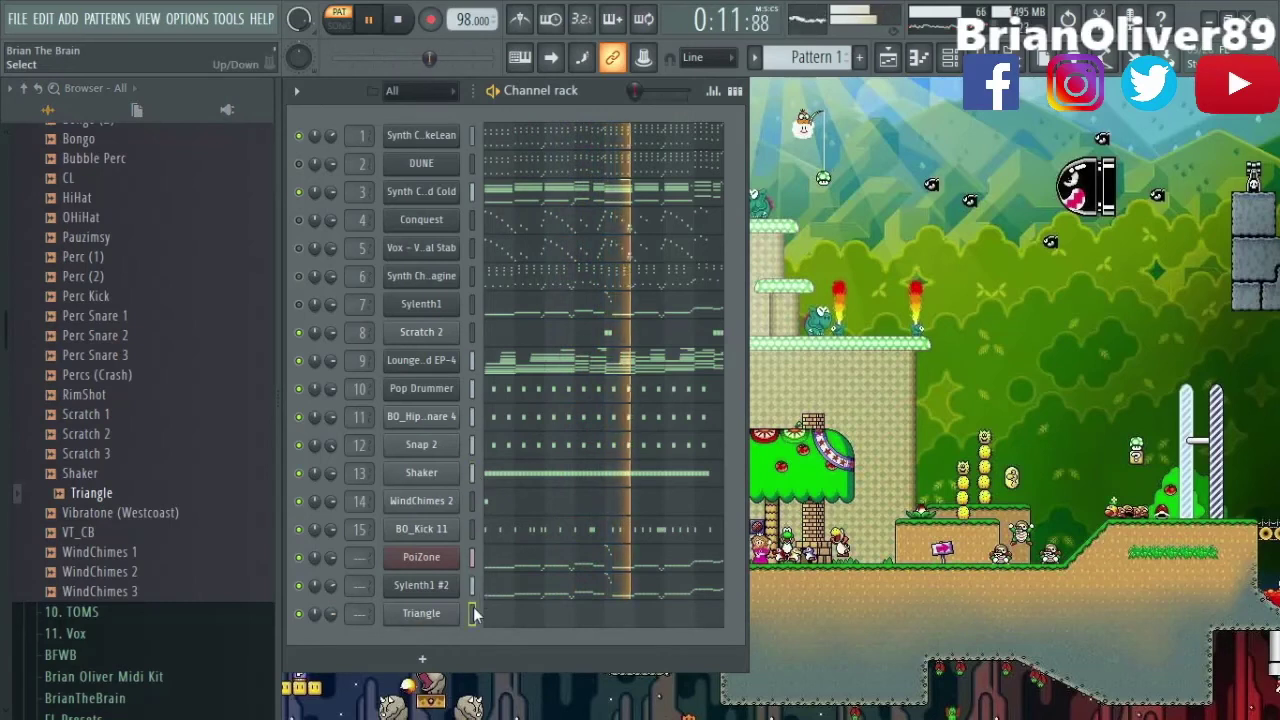
Try the copied Shaker note pattern on the Triangle channel.
key("ctrl+v")
left_click_drag(330, 613, 330, 672)
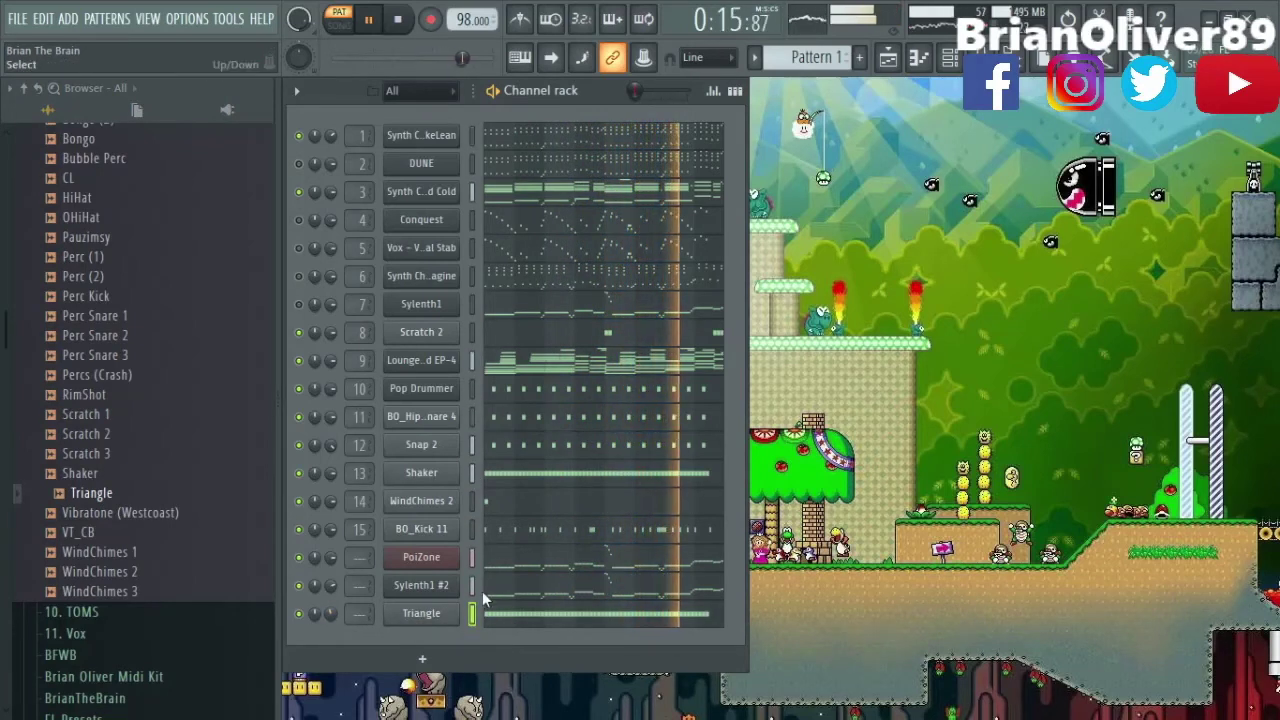
key("ctrl+x")
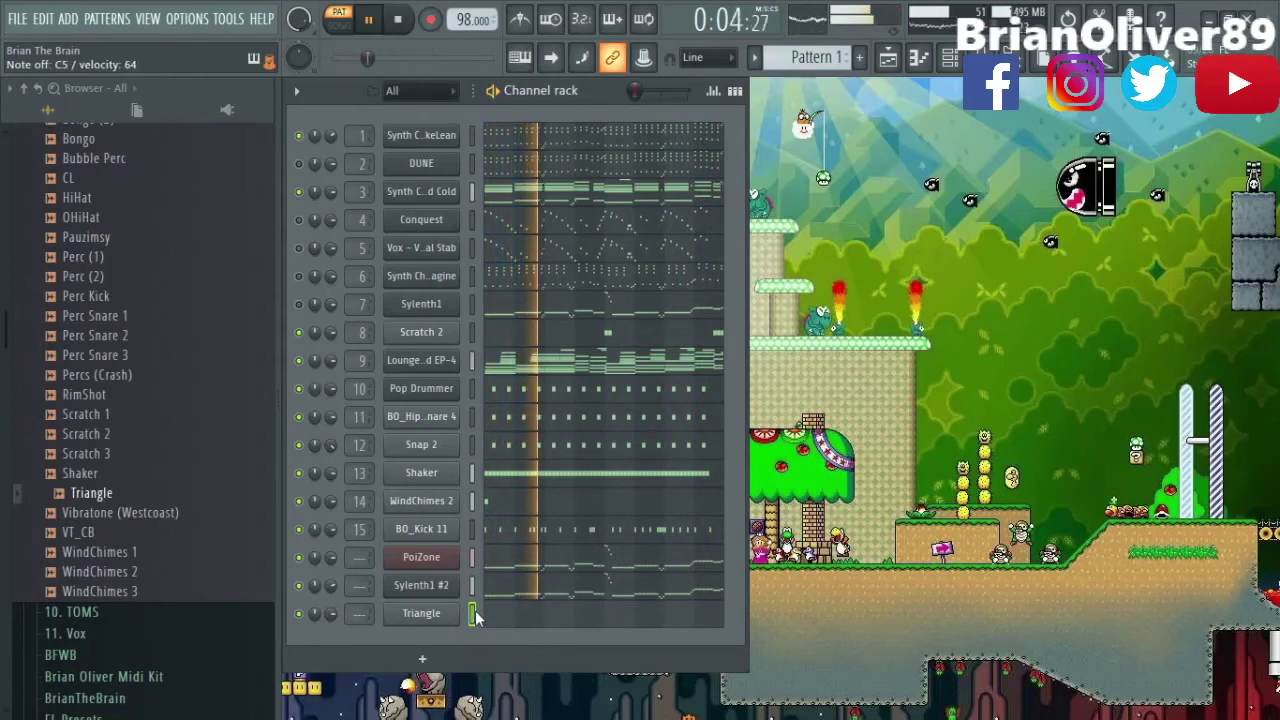
Delete the Triangle channel from the channel rack.
key("alt+Delete")
key("Return")
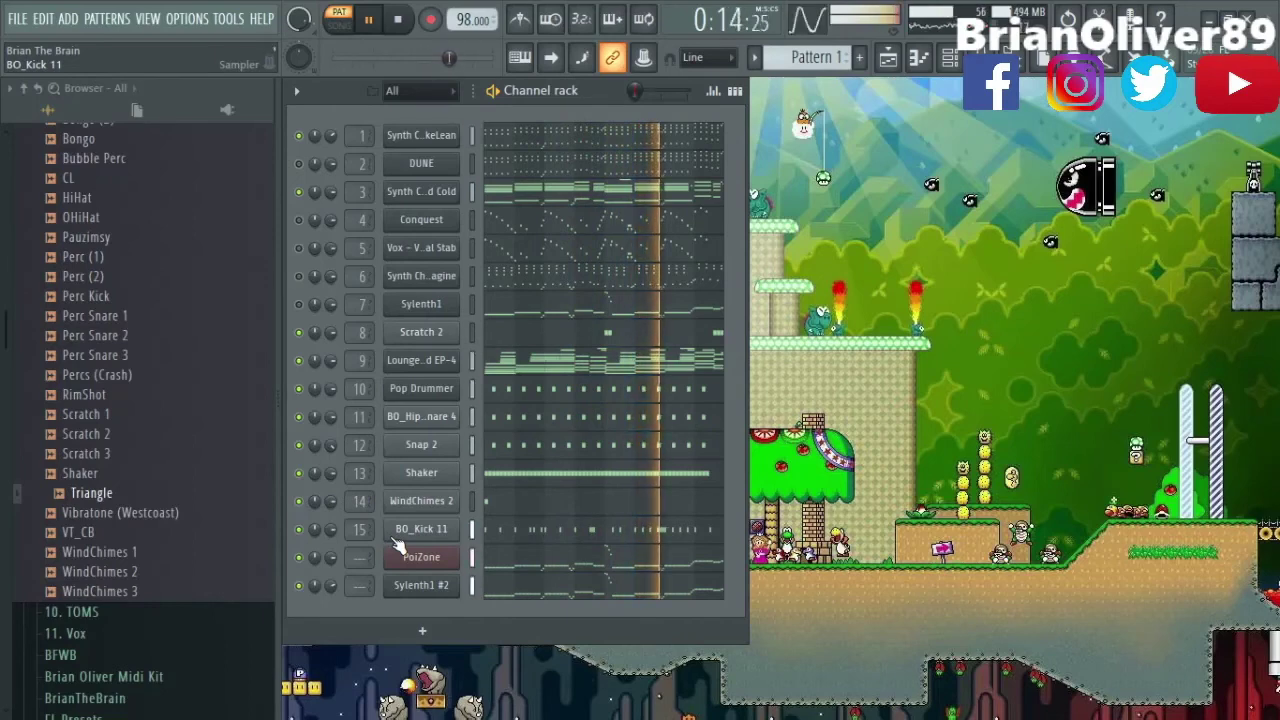
Rename the Sylenth1 #2 channel as OVO Bass.
key("F9")
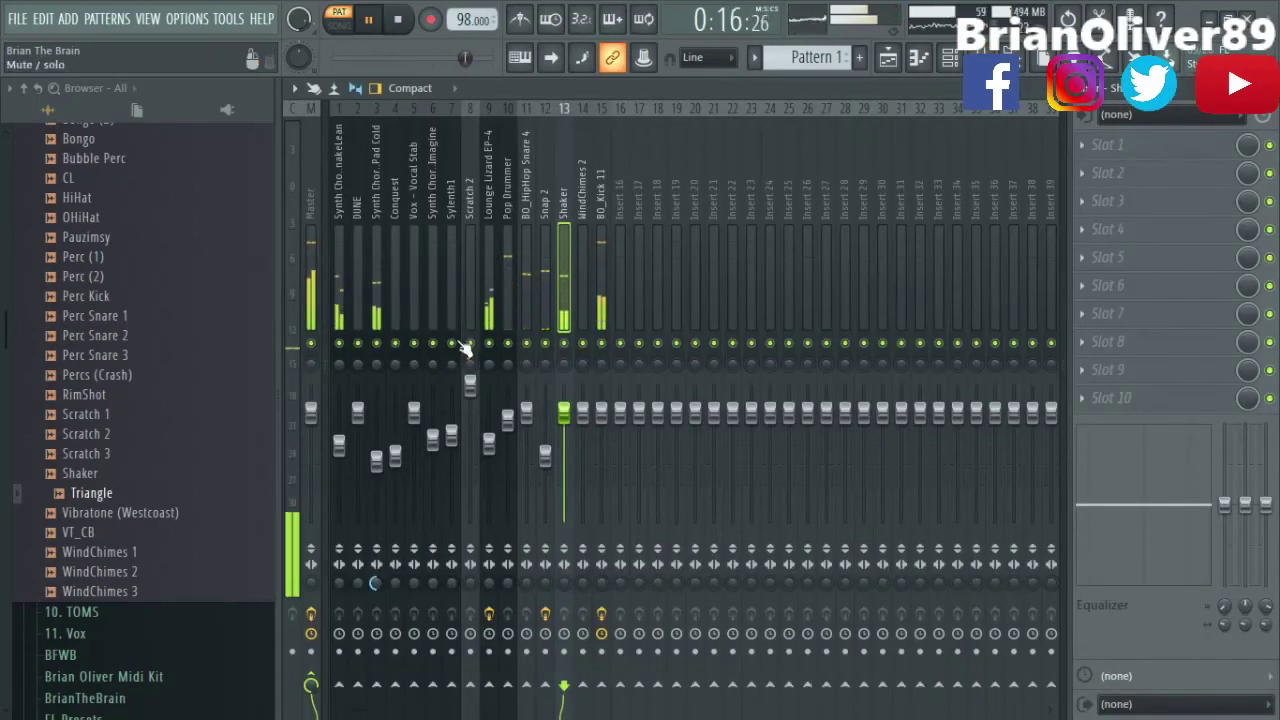
key("F9")
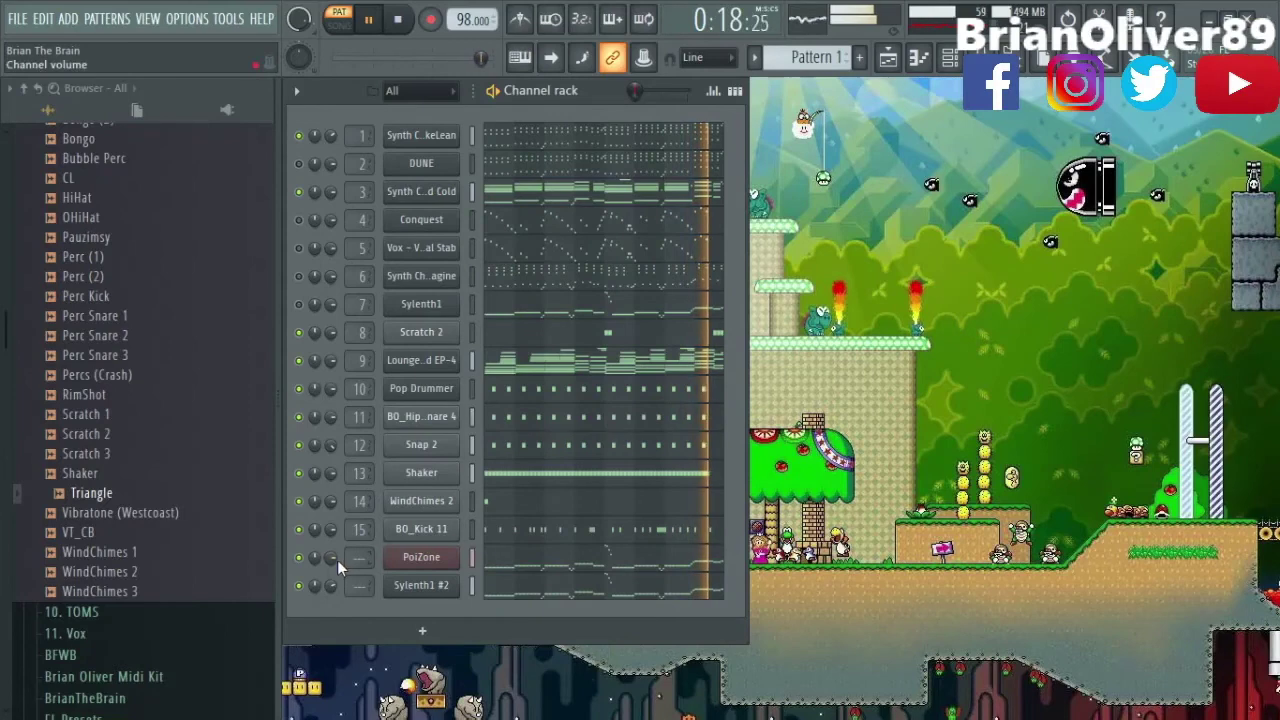
left_click(435, 595, "shift")
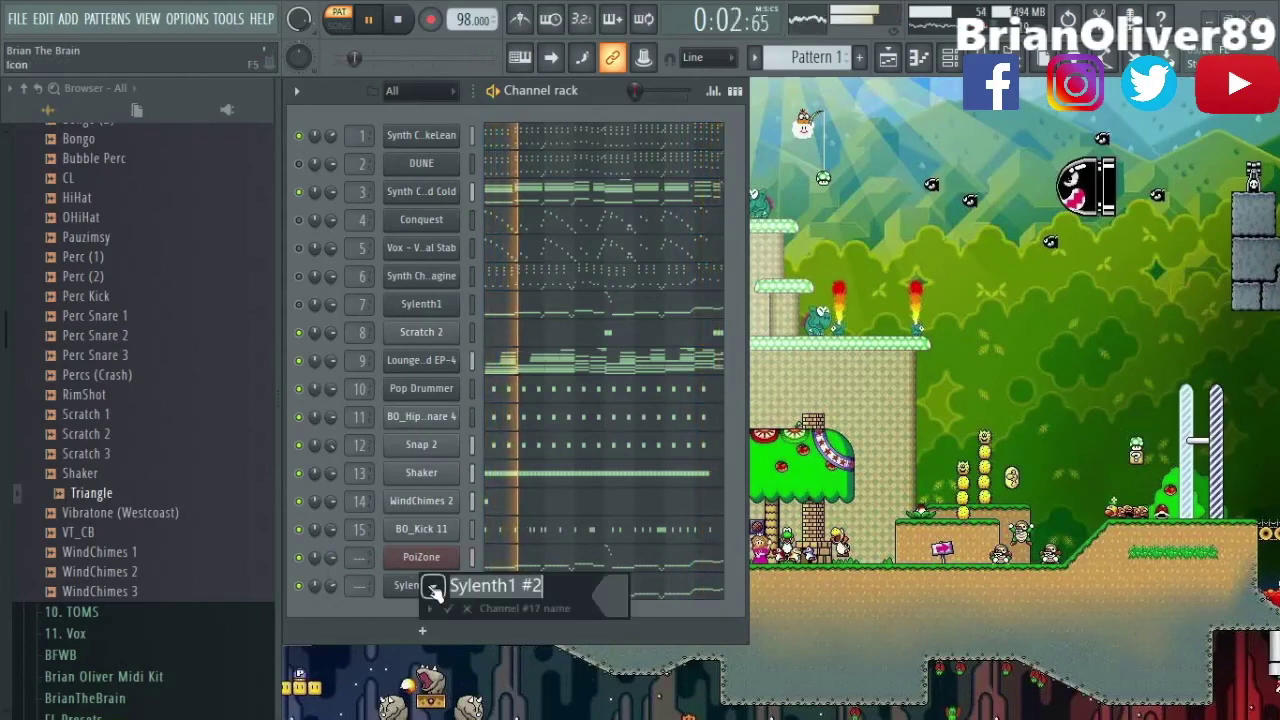
type("OVO Bass")
key("Return")
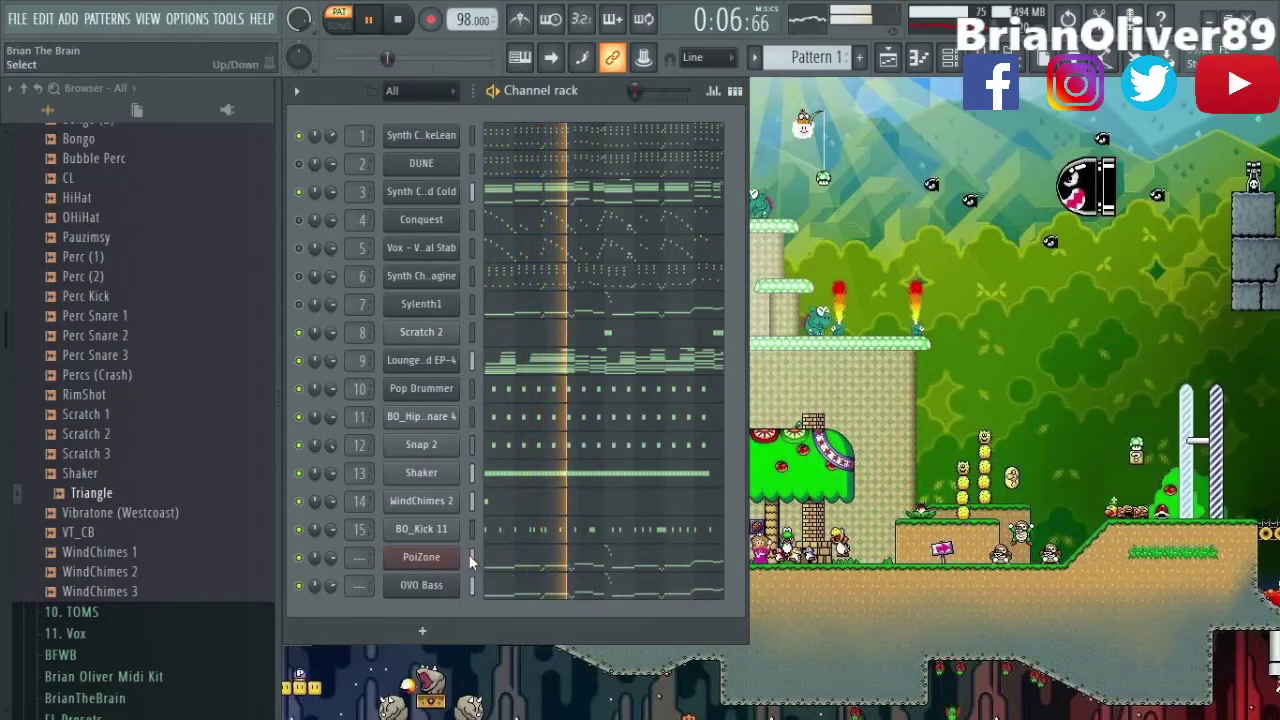
Route the PoiZone and OVO Bass channels to mixer tracks 16 and 17.
key("F9")
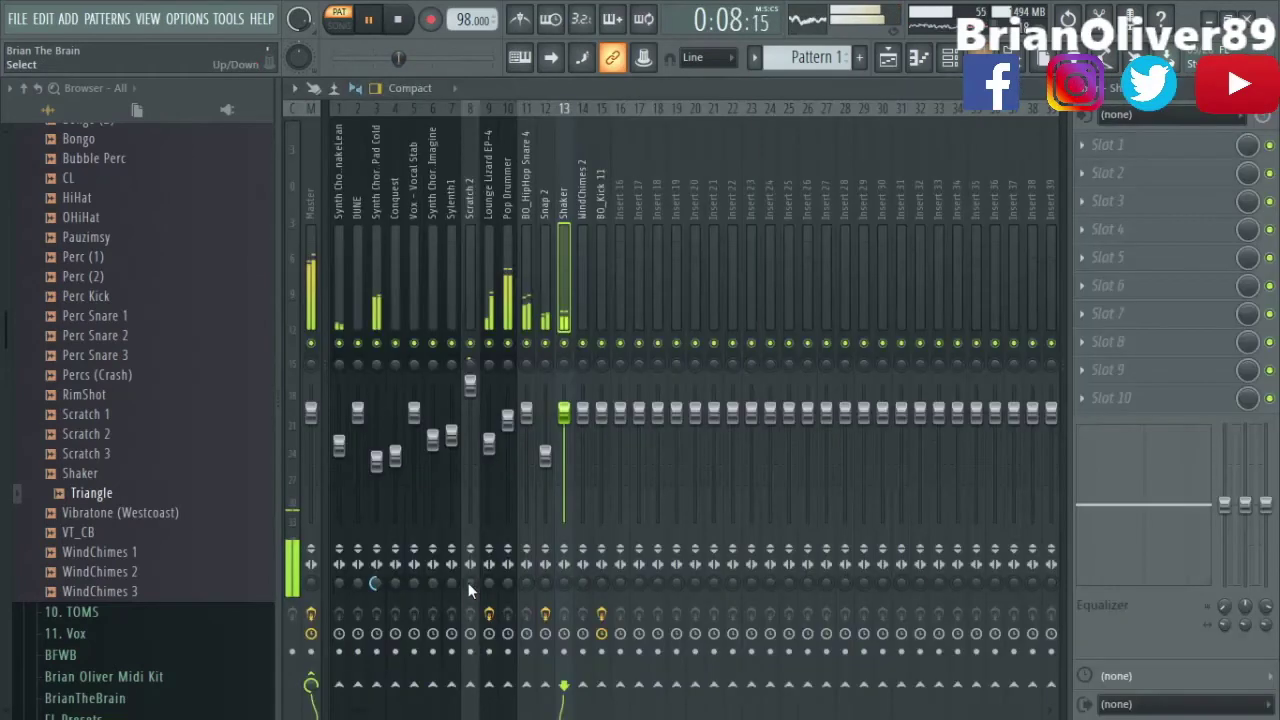
left_click(617, 200)
key("ctrl+shift+l")
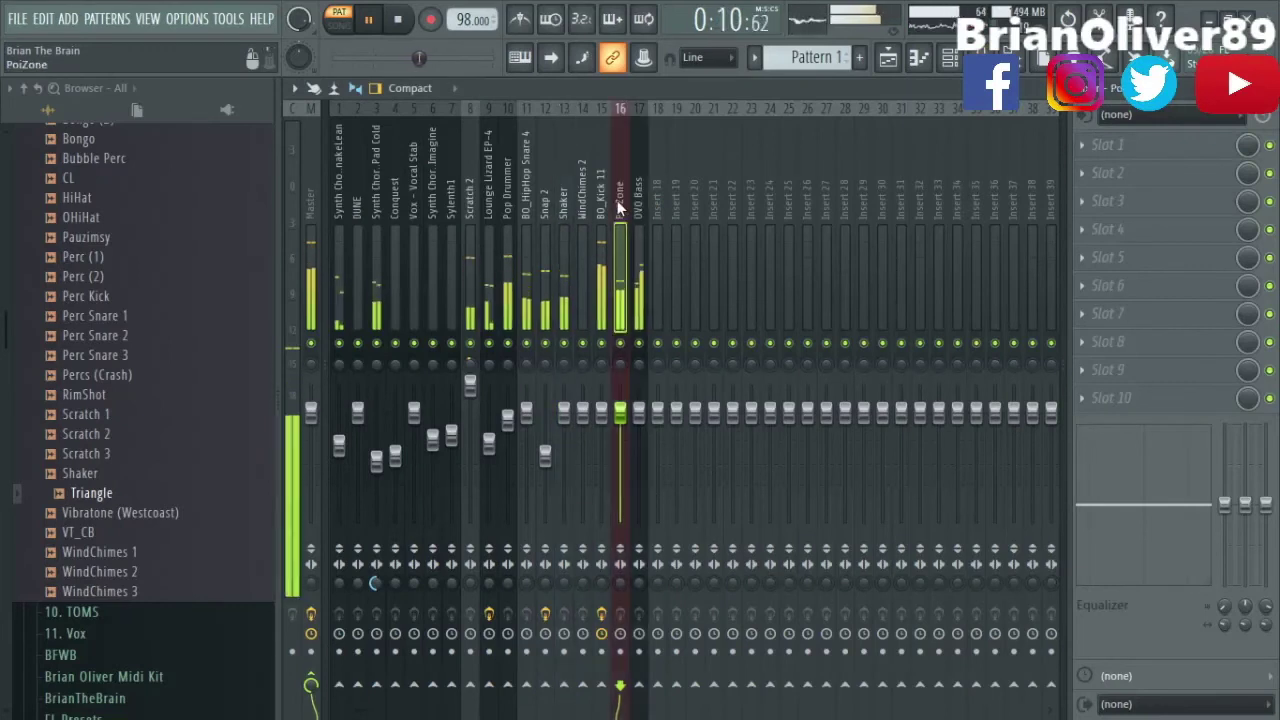
Try lowering the PoiZone and OVO Bass mixer tracks together to about 84% (-3.8 dB), and reset both faders to default.
left_click(635, 190, "ctrl")
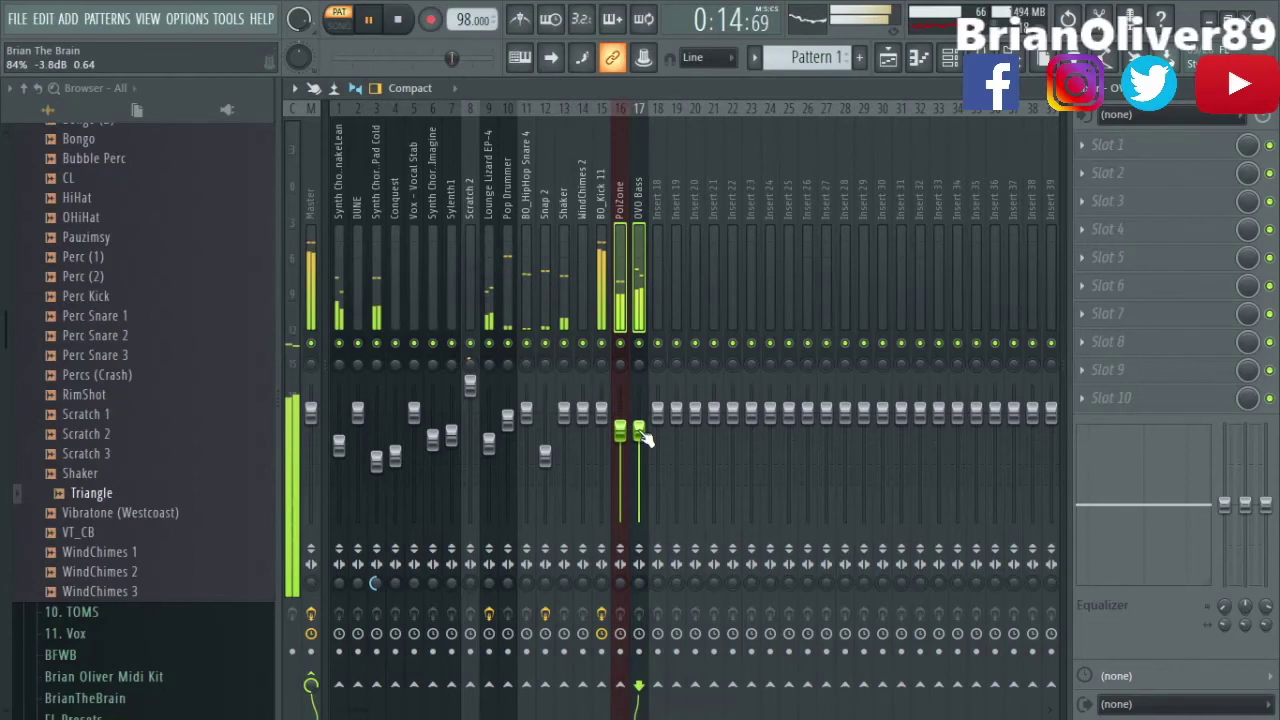
mouse_move(604, 415)
left_mouse_down()
mouse_move(604, 440)
mouse_move(601, 413)
left_mouse_up()
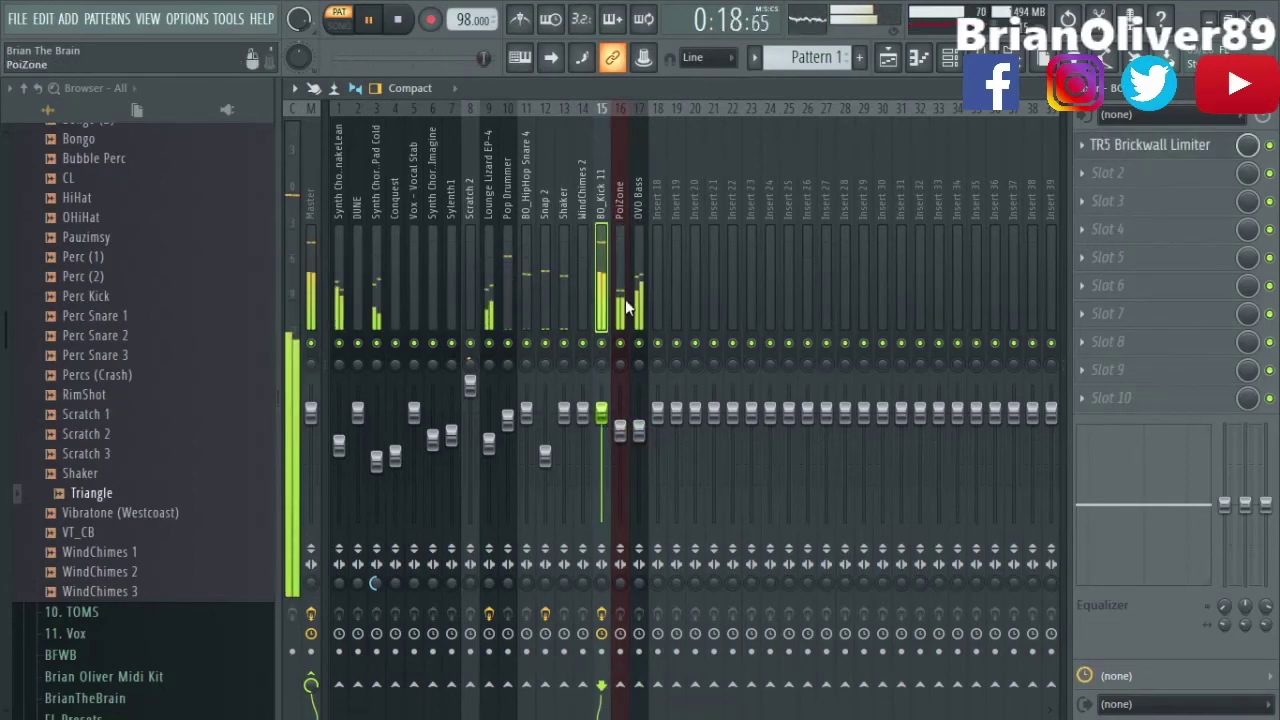
left_click(621, 432, "alt")
left_click(638, 428, "alt")
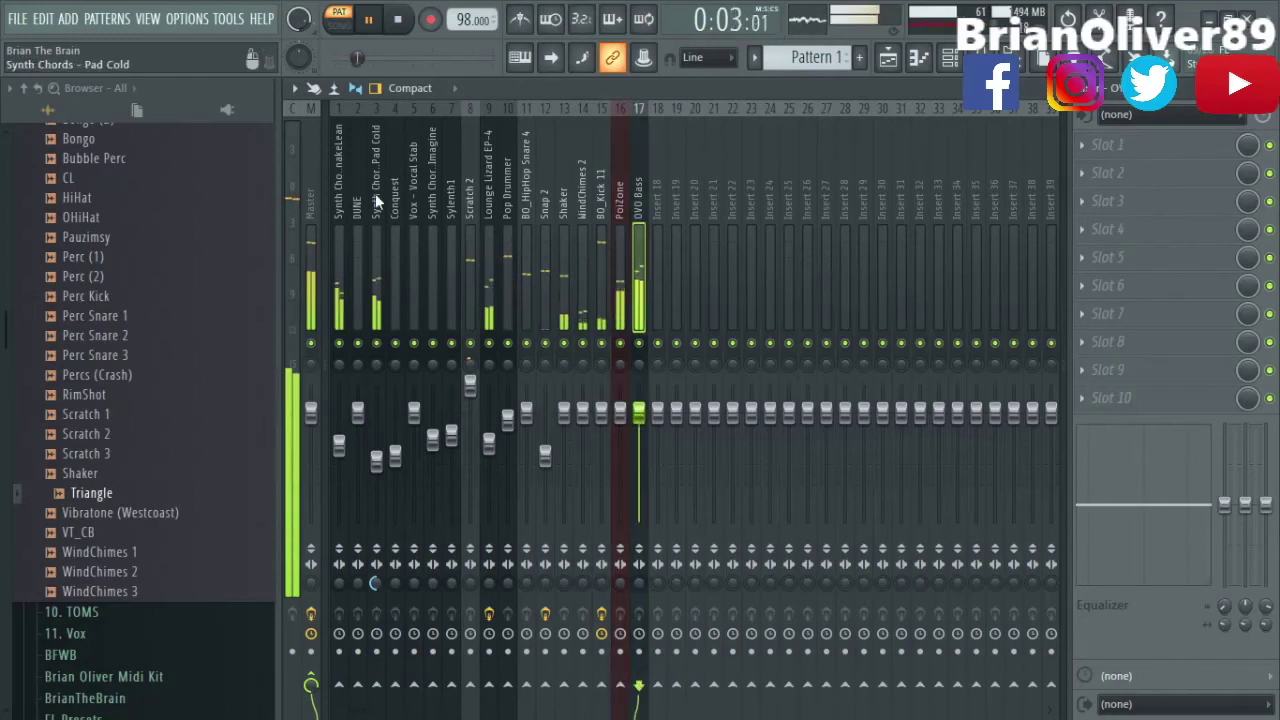
Raise the Synth Chords - Pad Cold mixer track's volume and set mixer track 1 to about 78% (-5.3 dB).
left_click_drag(376, 460, 388, 425)
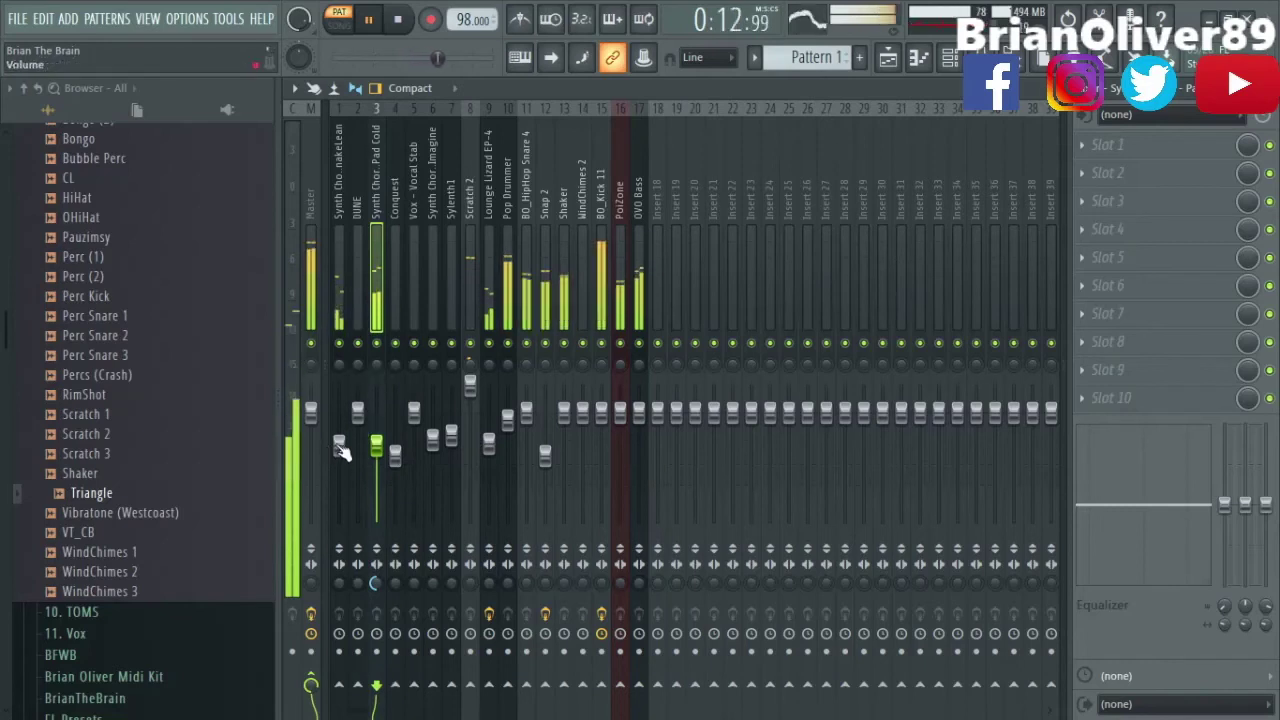
left_click(340, 364)
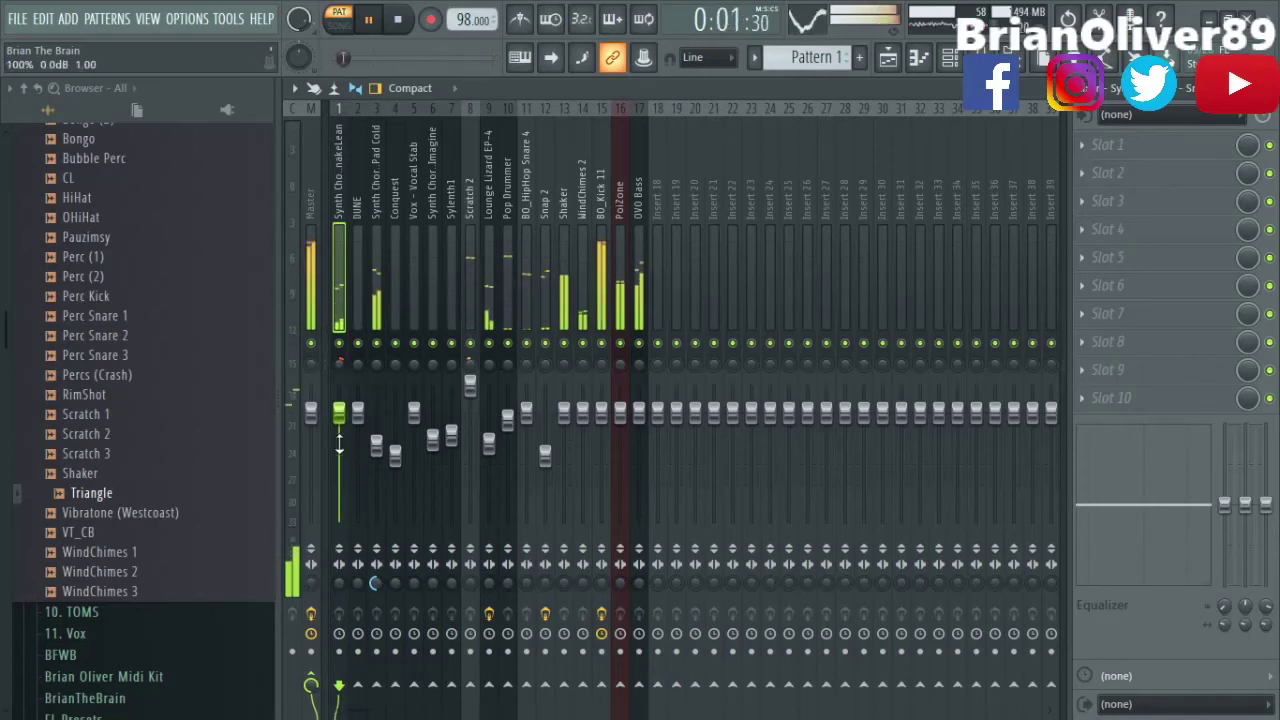
left_click_drag(339, 418, 339, 436)
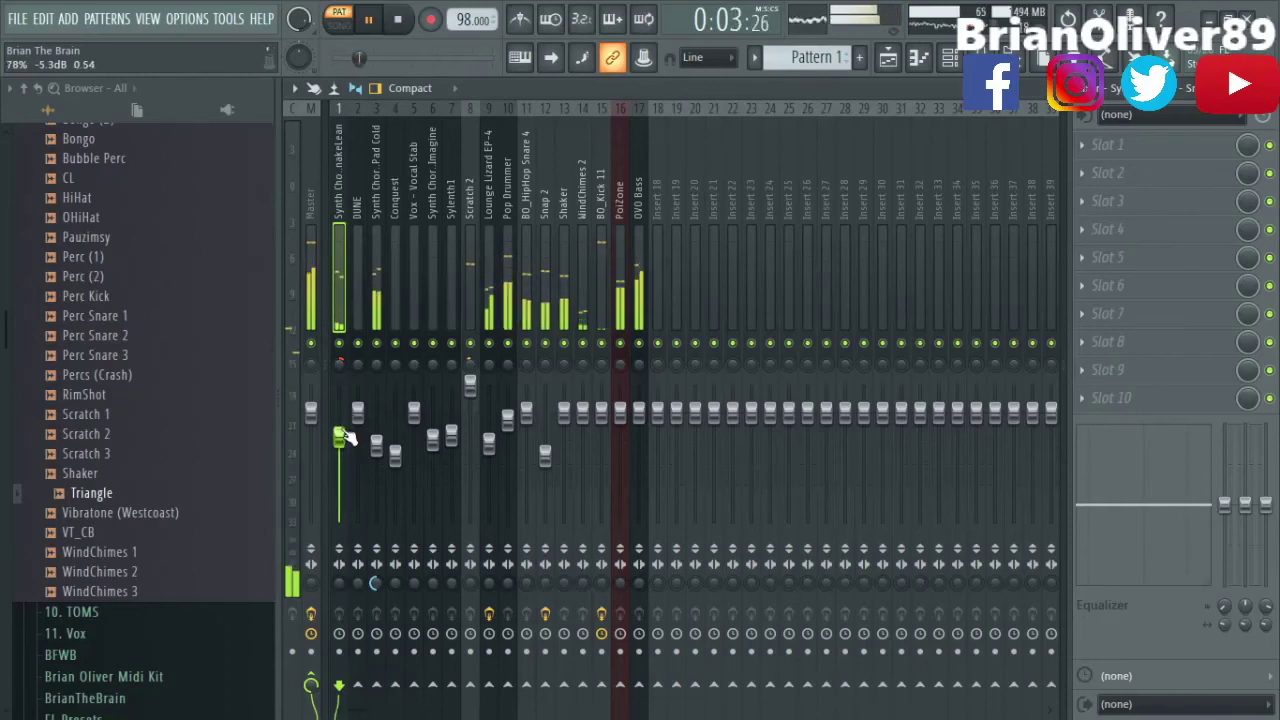
Mute channels 1 and 2 in the channel rack, and unmute the Conquest and Vox - Vocal Stab channels.
key("F9")
left_click(300, 163)
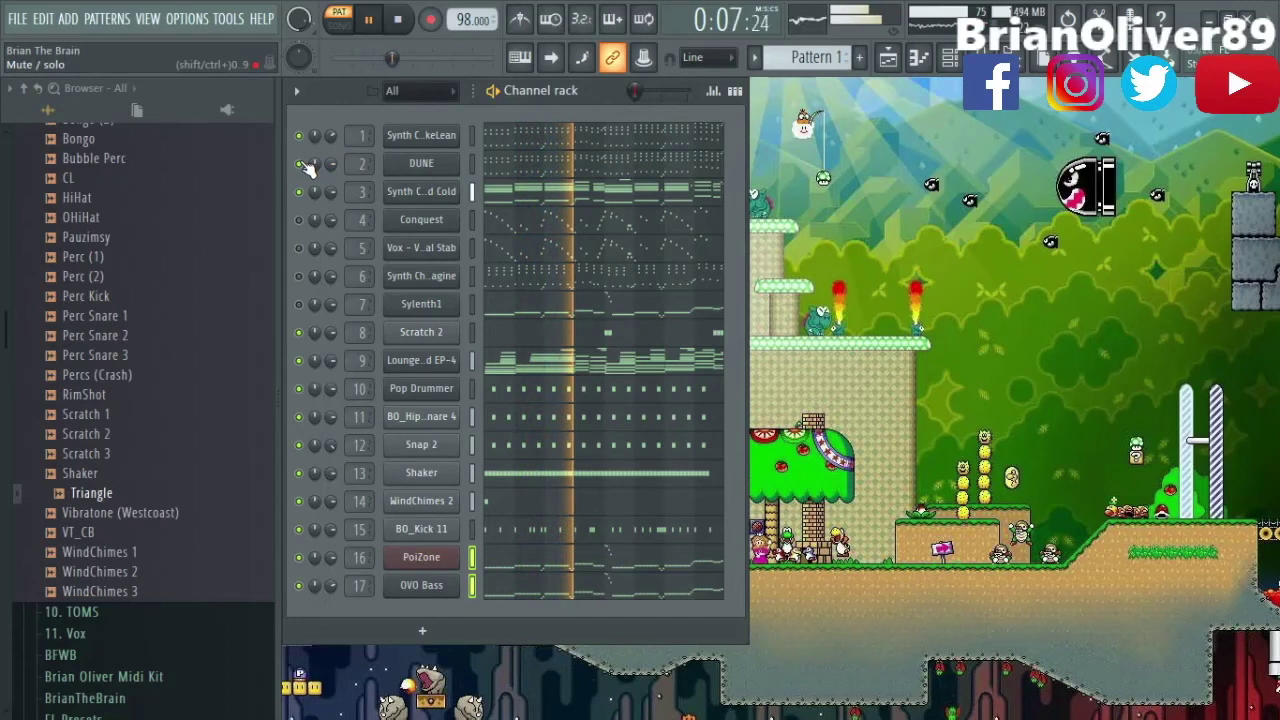
left_click(298, 135)
left_click(298, 163)
left_click(305, 195)
left_click(306, 220)
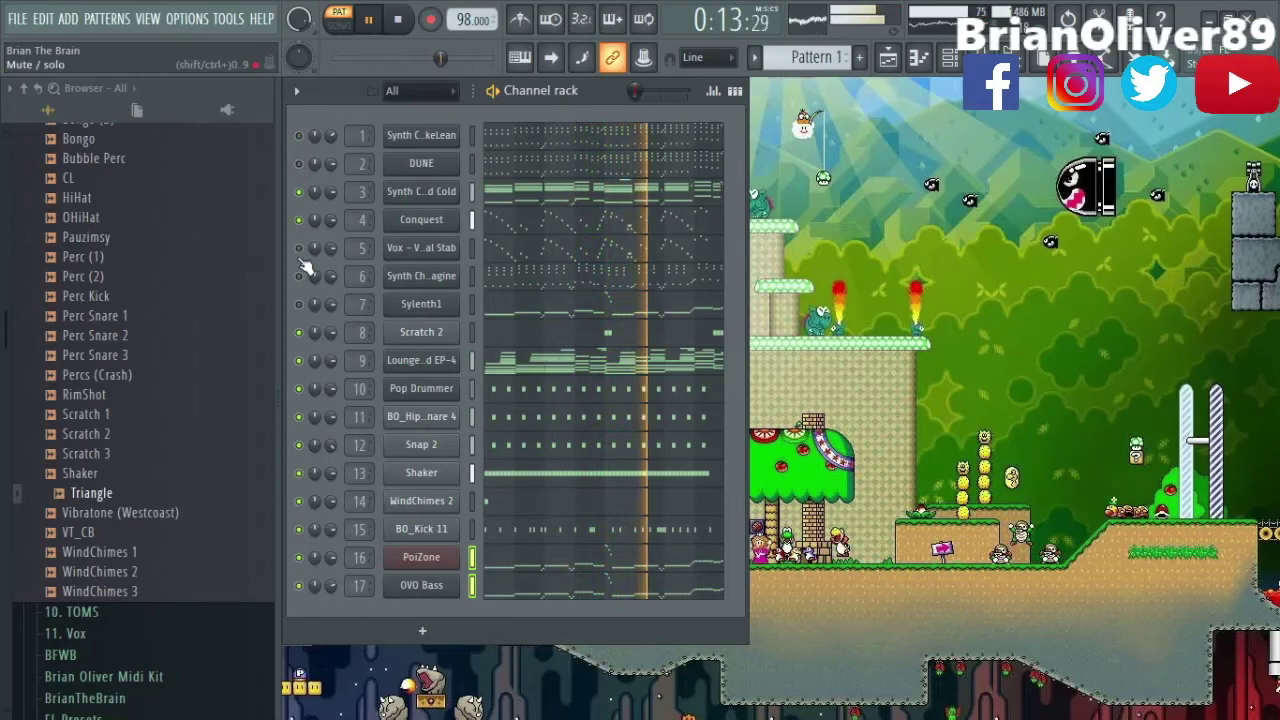
left_click(471, 219)
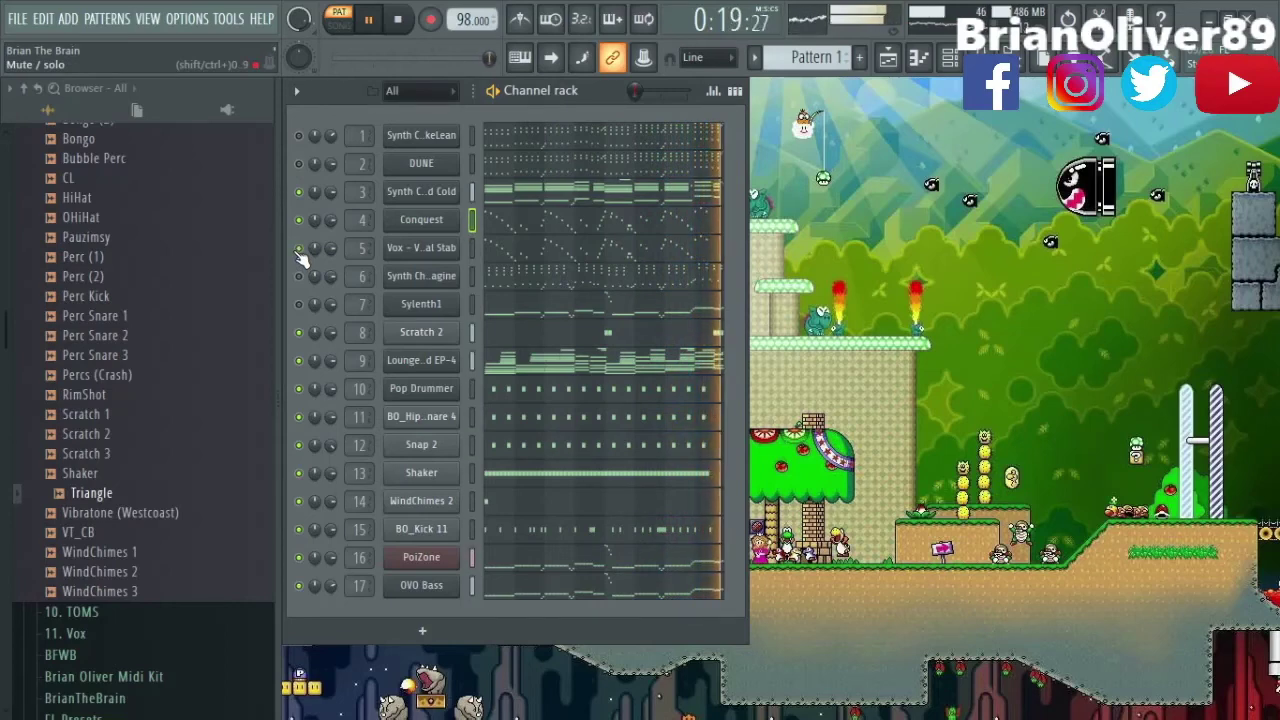
Transpose all Vox - Vocal Stab notes down an octave and shift them slightly later in time.
left_click(523, 252)
key("ctrl+Down")
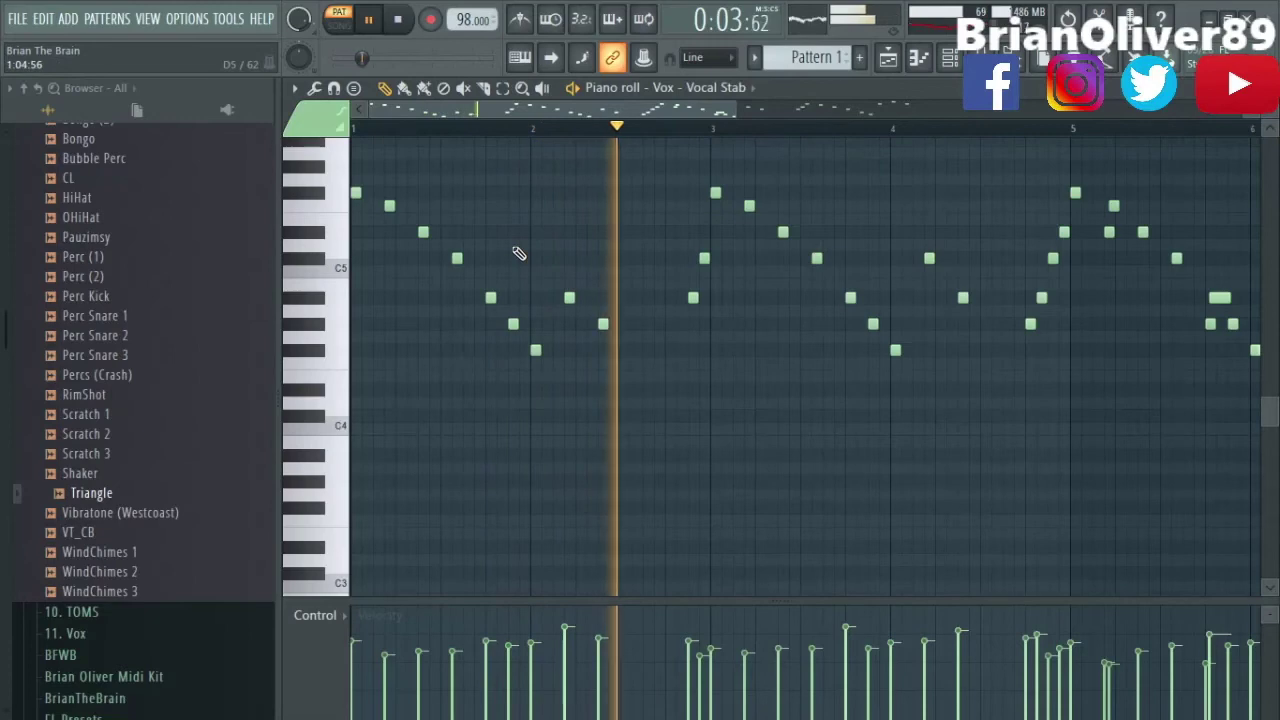
key("ctrl+a")
left_click(514, 323)
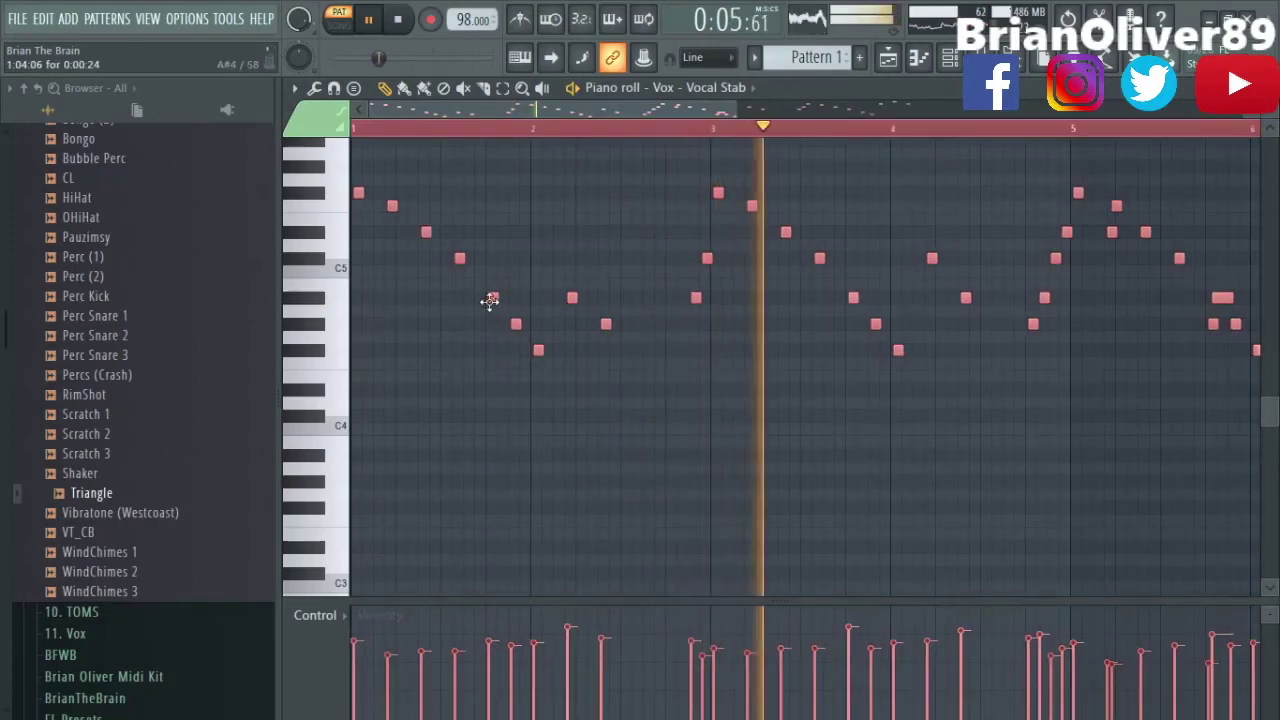
left_click_drag(487, 299, 490, 300)
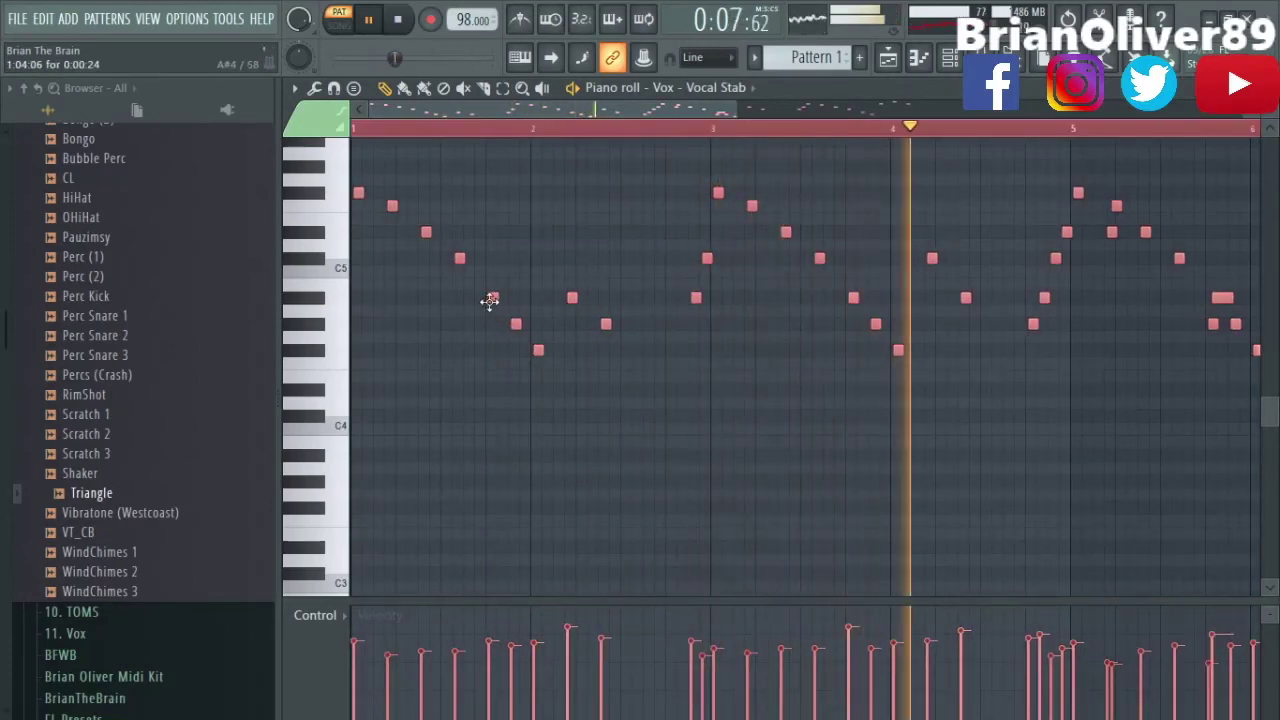
key("F7")
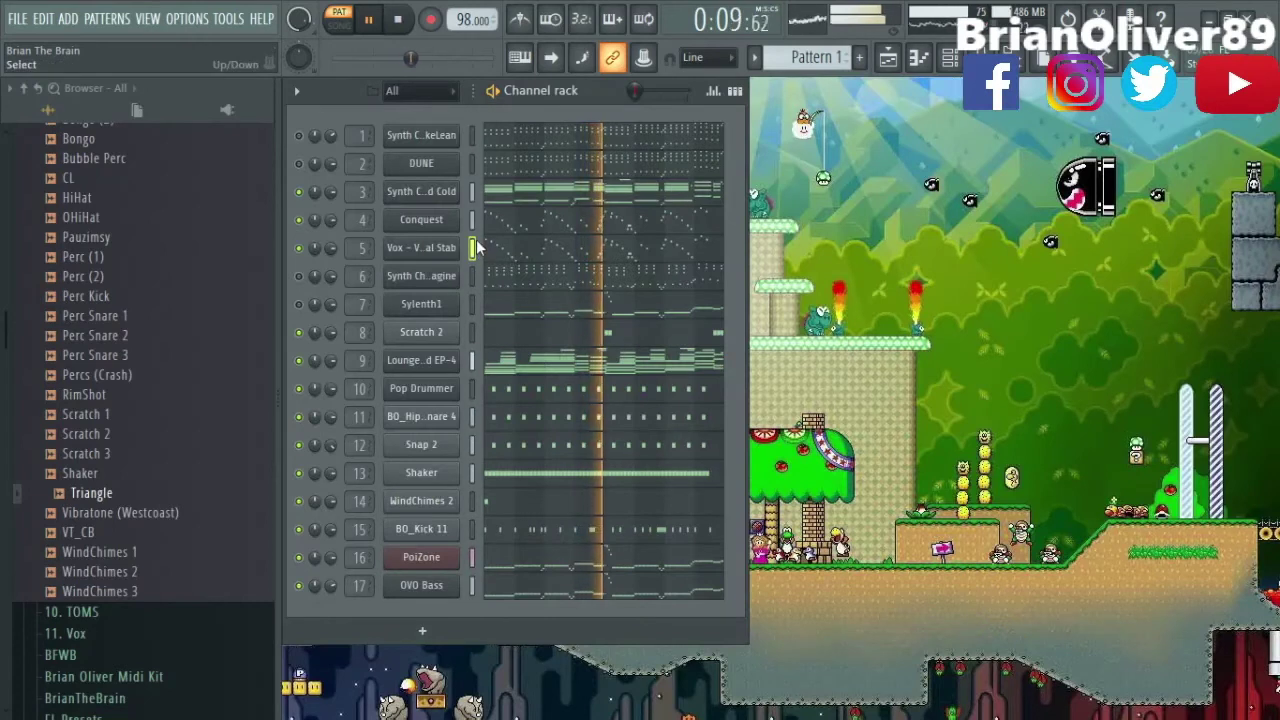
double_click(473, 251)
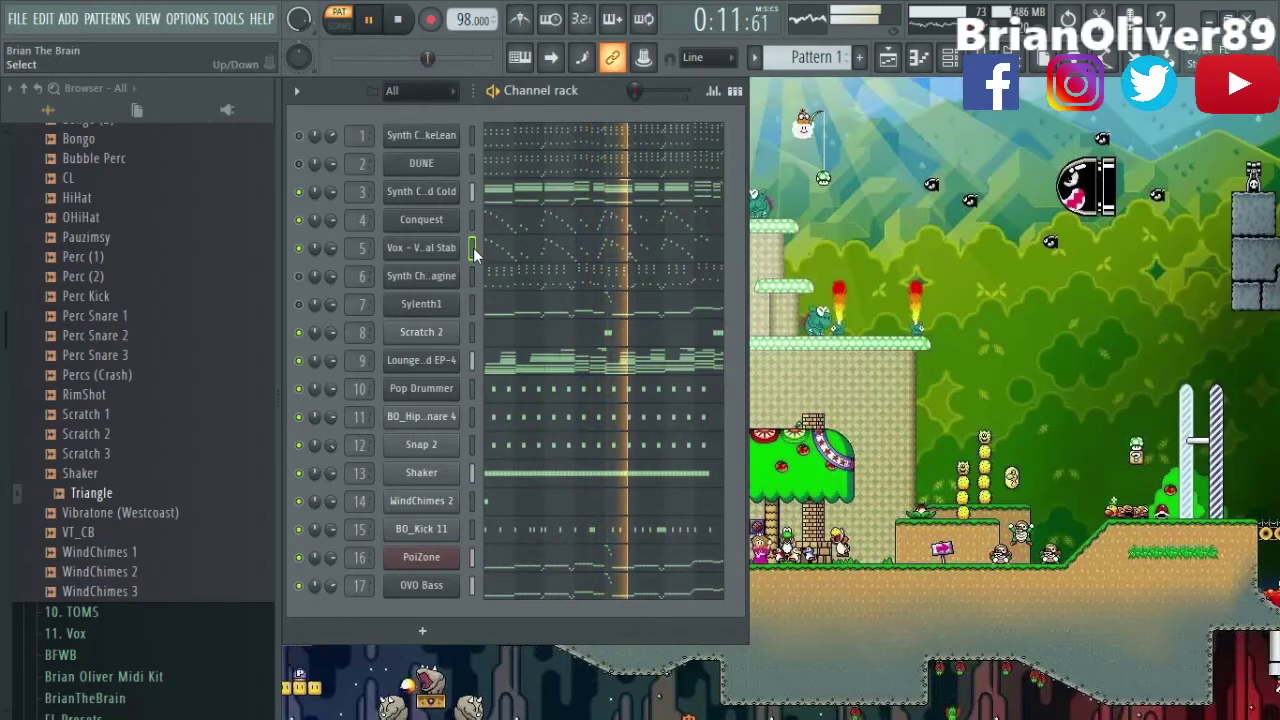
left_click(471, 248)
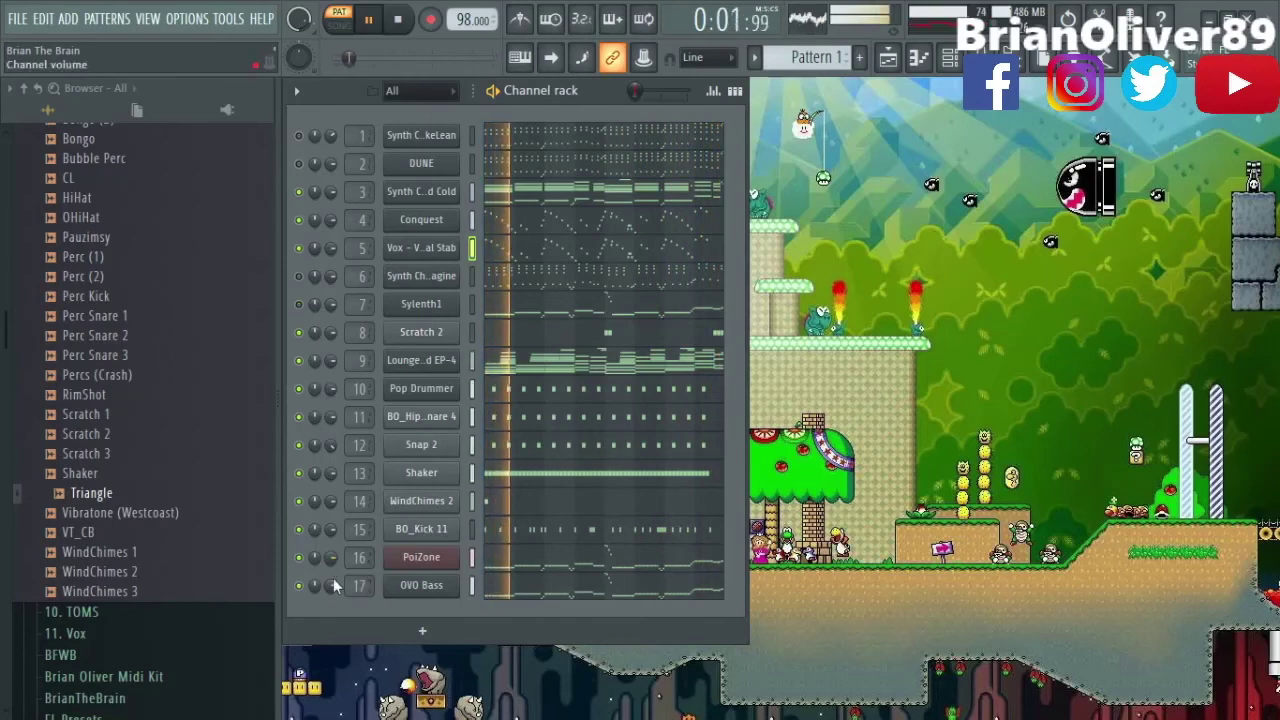
Run the macro that turns on smart disable for all plugins to spare CPU.
key("F9")
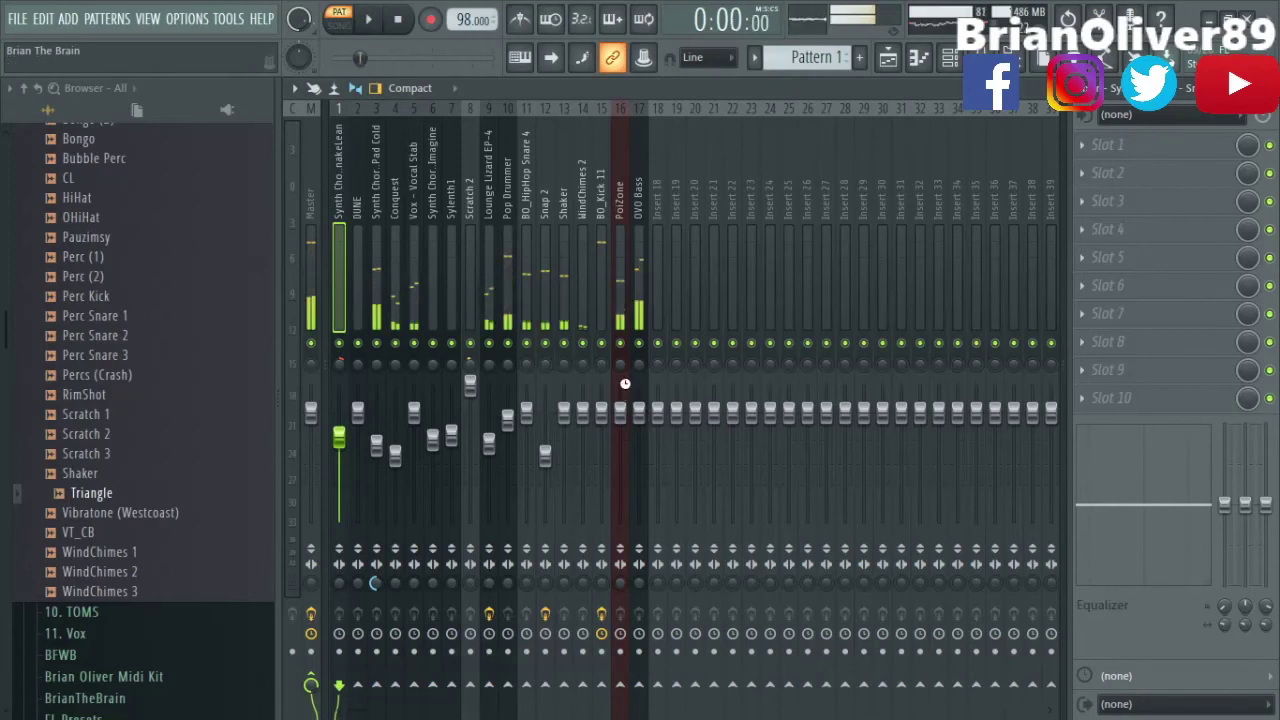
left_click(228, 18)
mouse_move(261, 75)
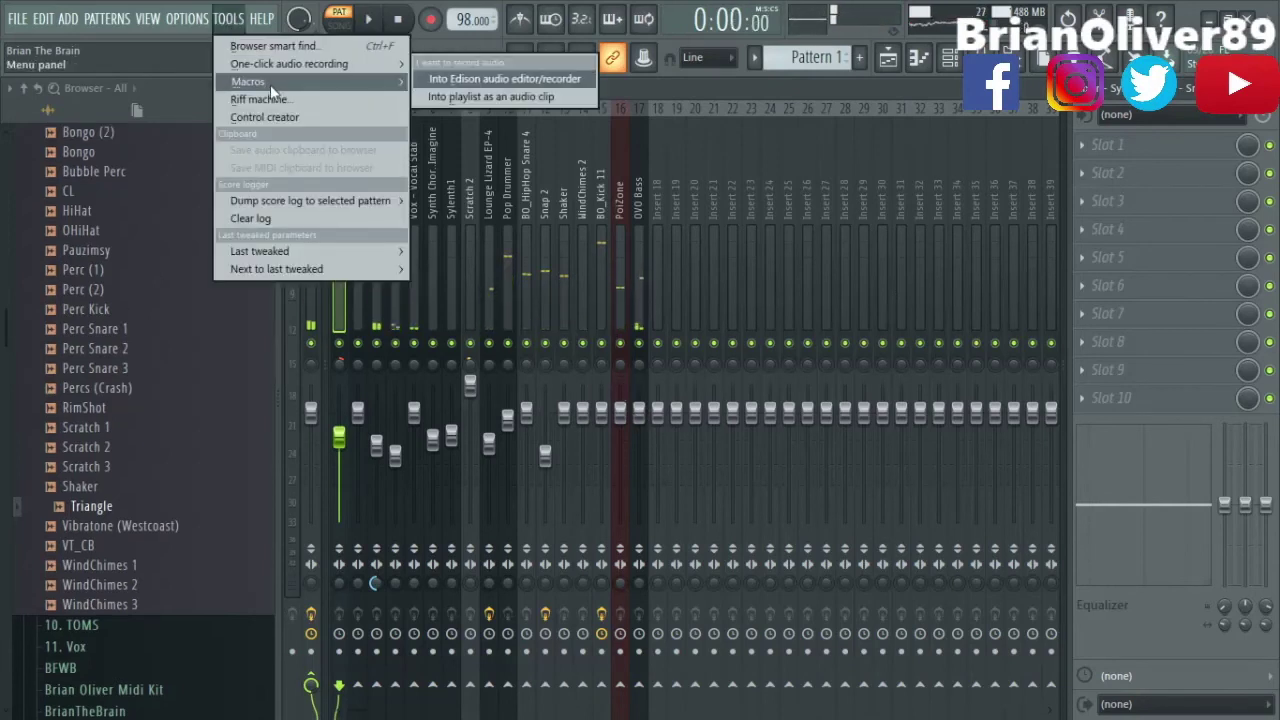
left_click(481, 217)
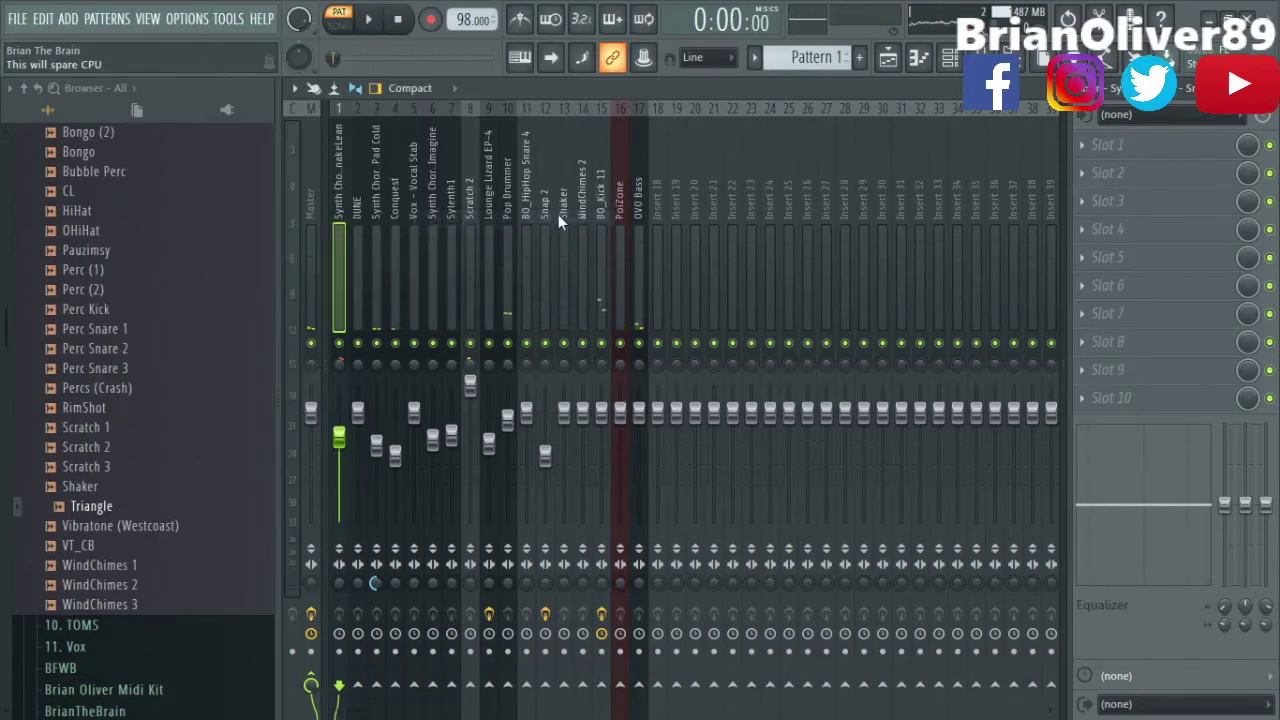
Mute channels 1 to 10 so only the snare, snap, shaker, wind chimes, kick and two basses play.
key("F9")
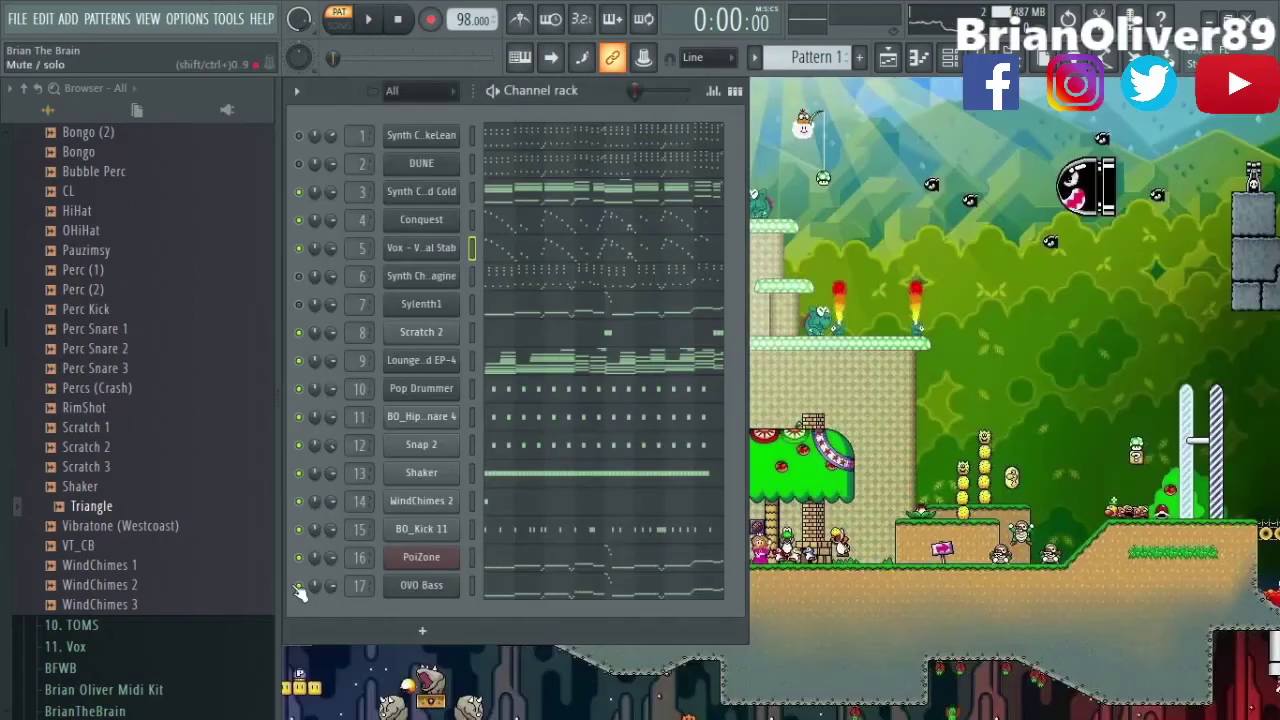
left_click(299, 529)
left_click(299, 473)
left_click(299, 444)
left_click(300, 417)
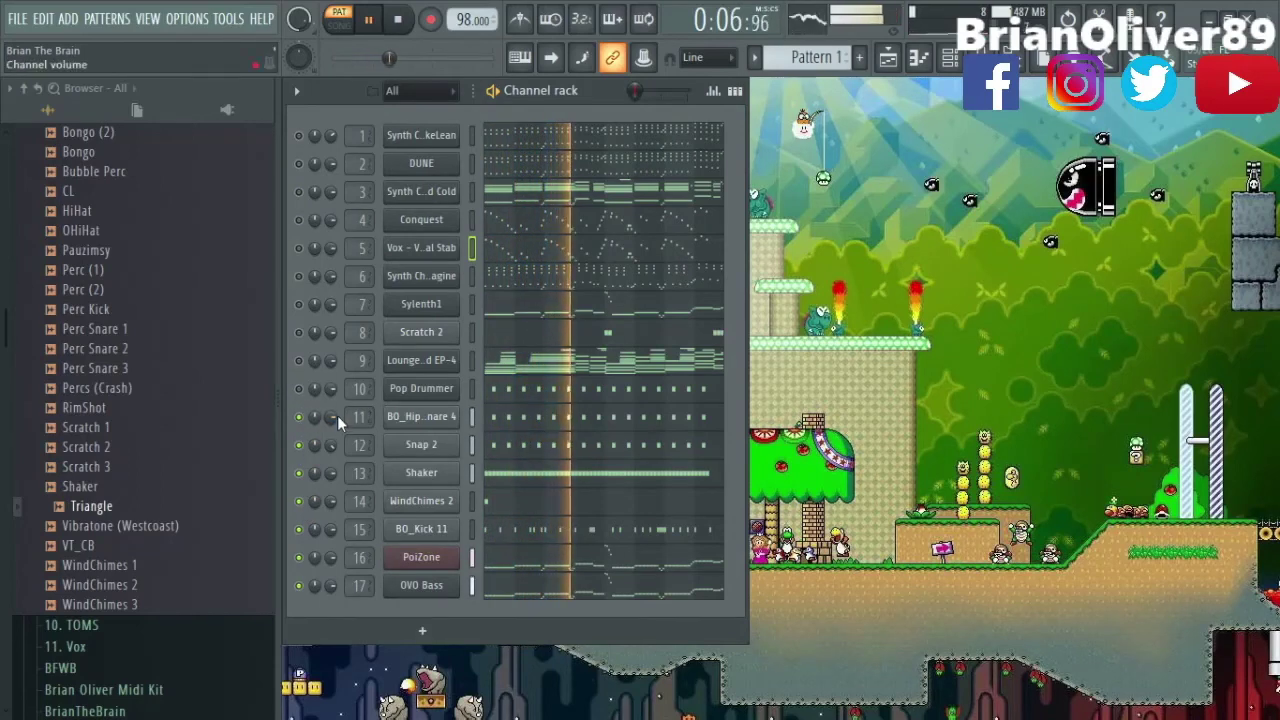
Raise the BO_HipHop Snare 4 mixer track's volume and unmute the Pop Drummer channel.
key("F9")
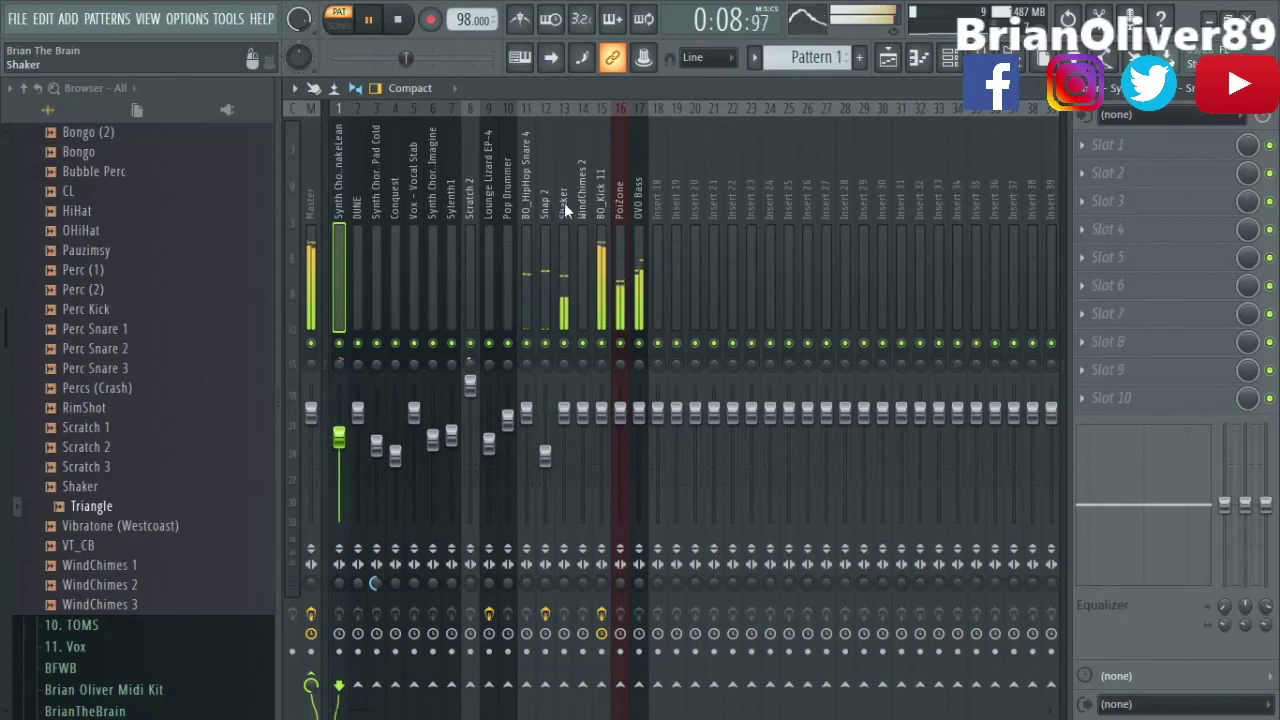
left_click(533, 210)
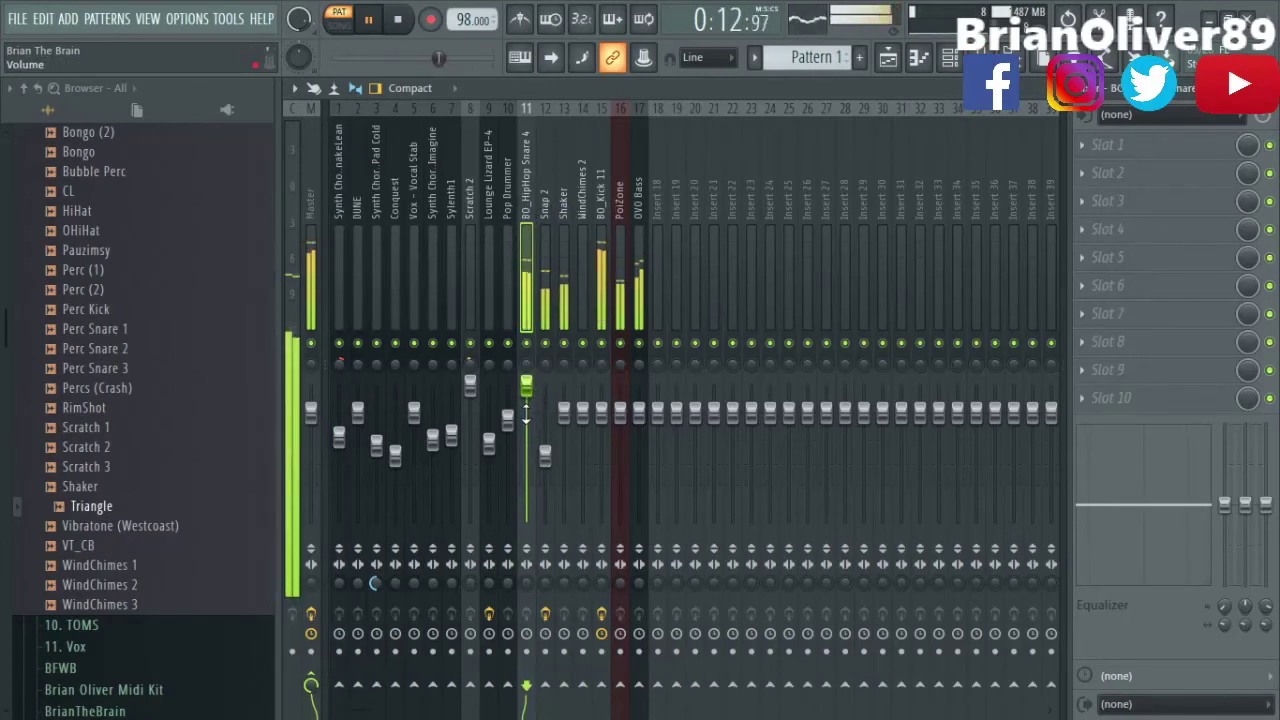
key("F9")
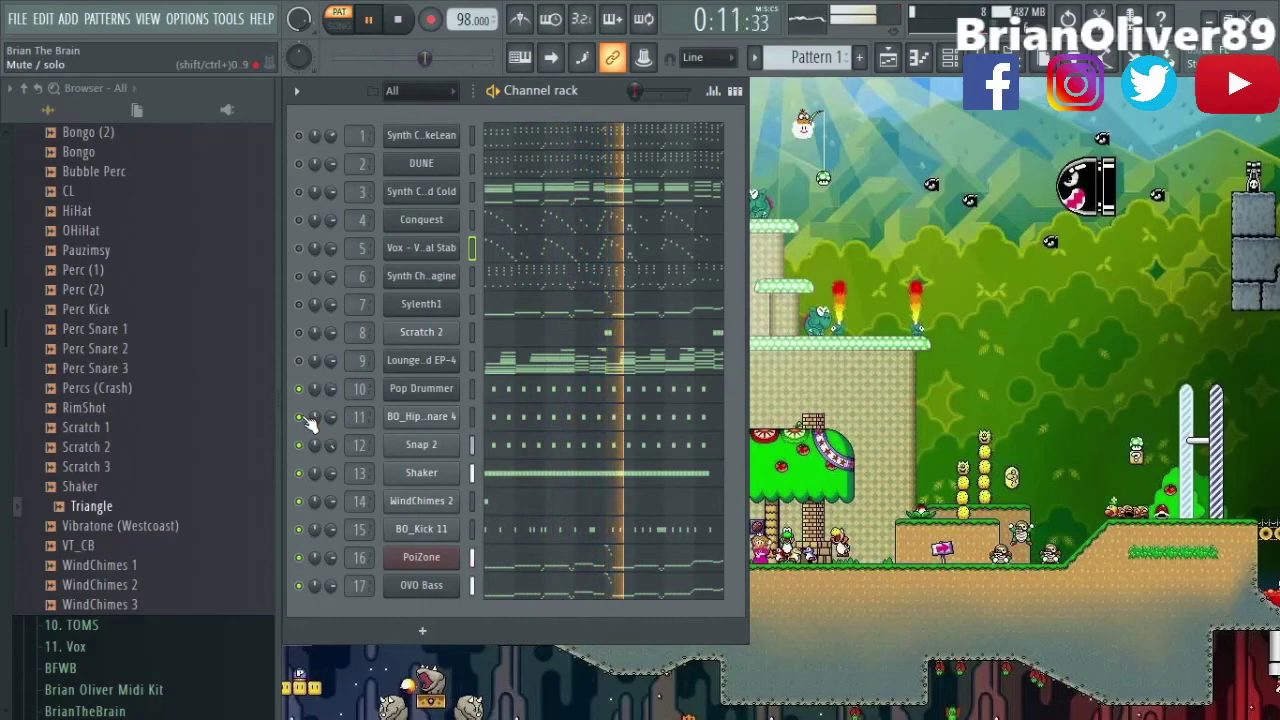
key("F9")
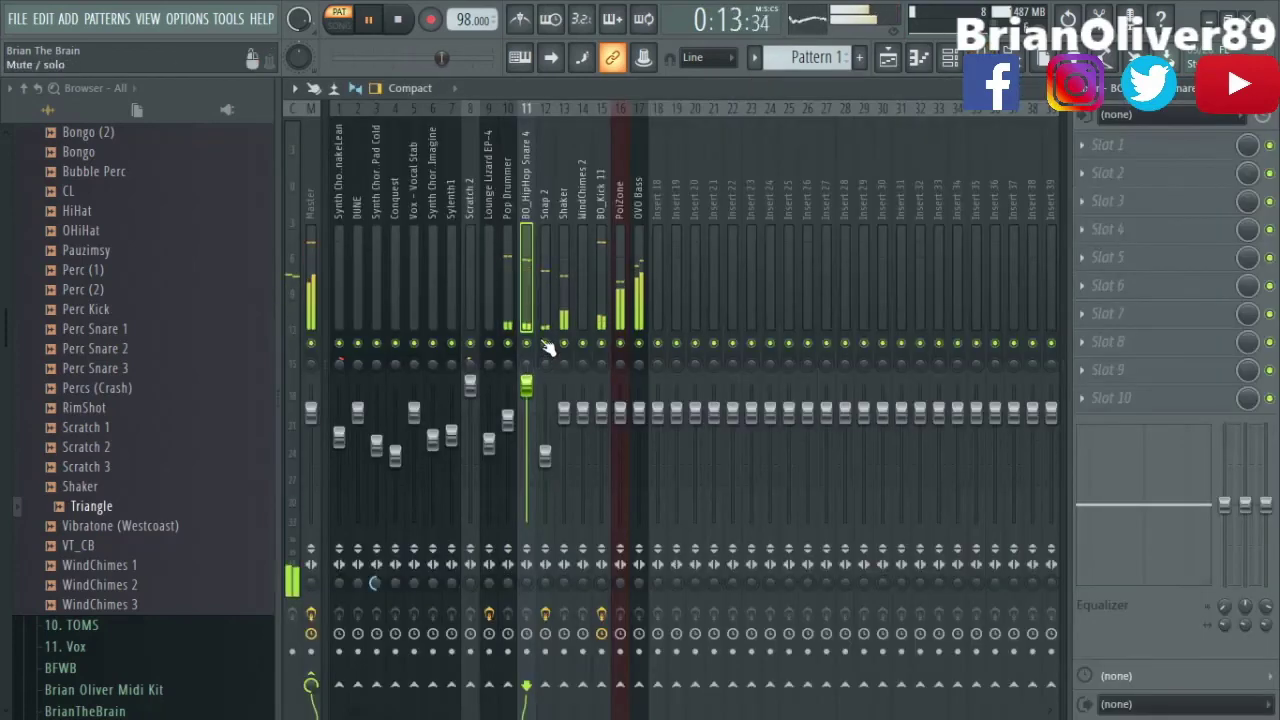
key("F9")
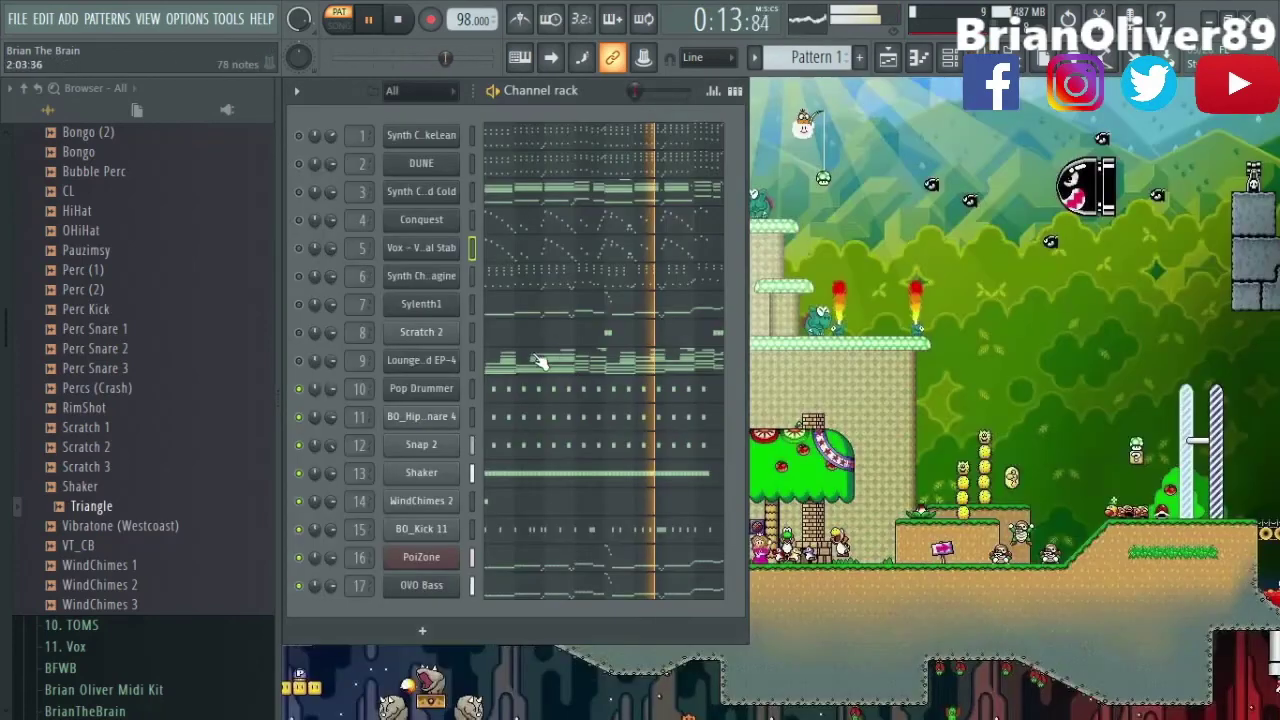
Add extra C5 kick hits to BO_Kick 11 in the gaps between its existing notes across bars 1 to 5.
left_click(512, 536)
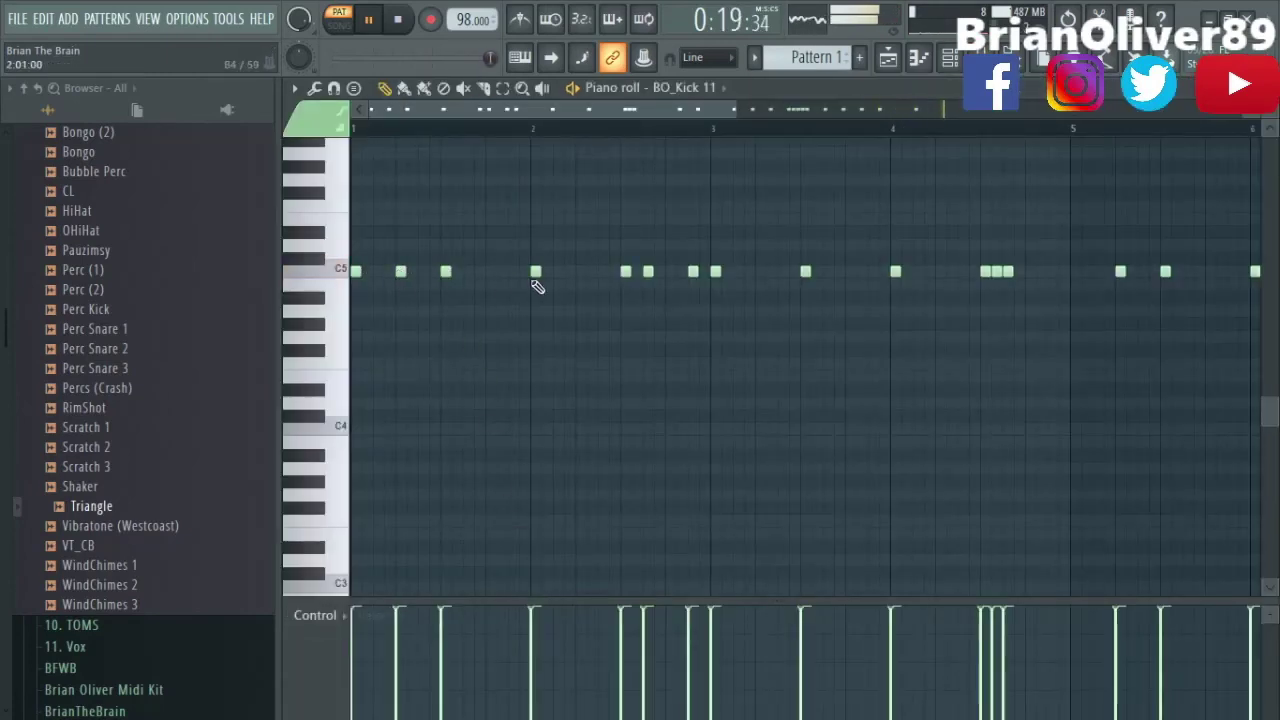
left_click(490, 271)
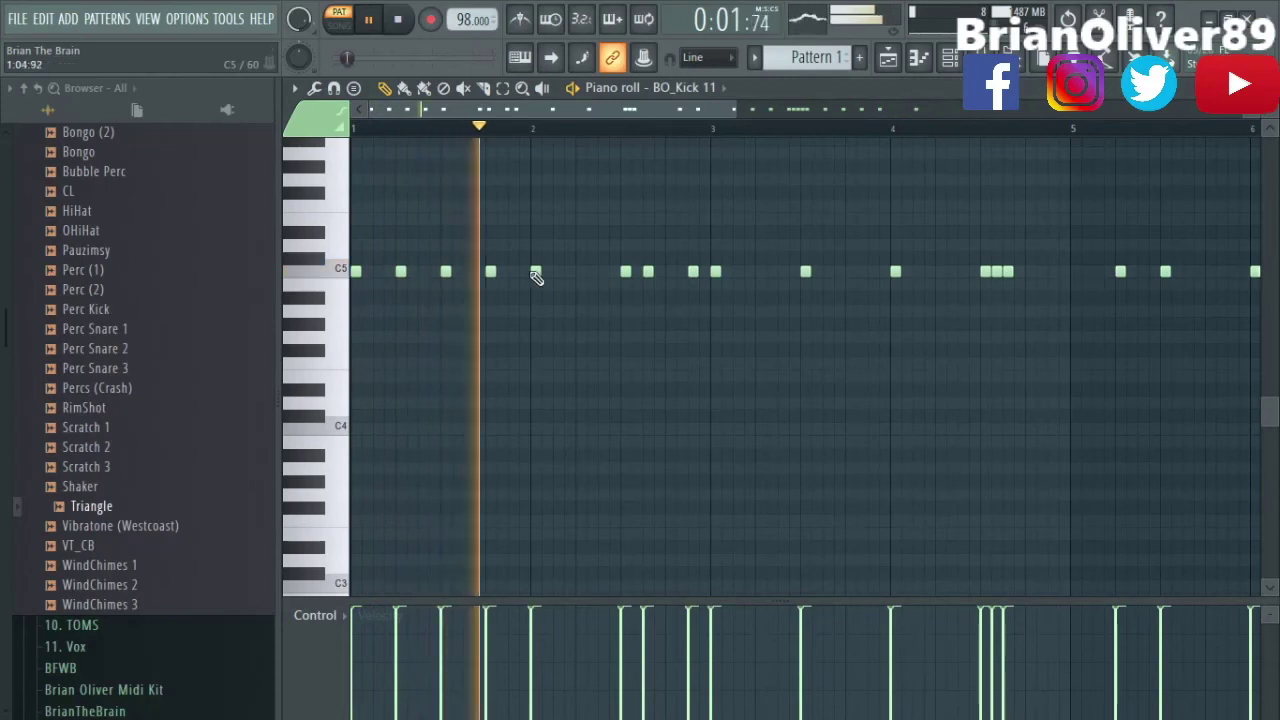
left_click(576, 271)
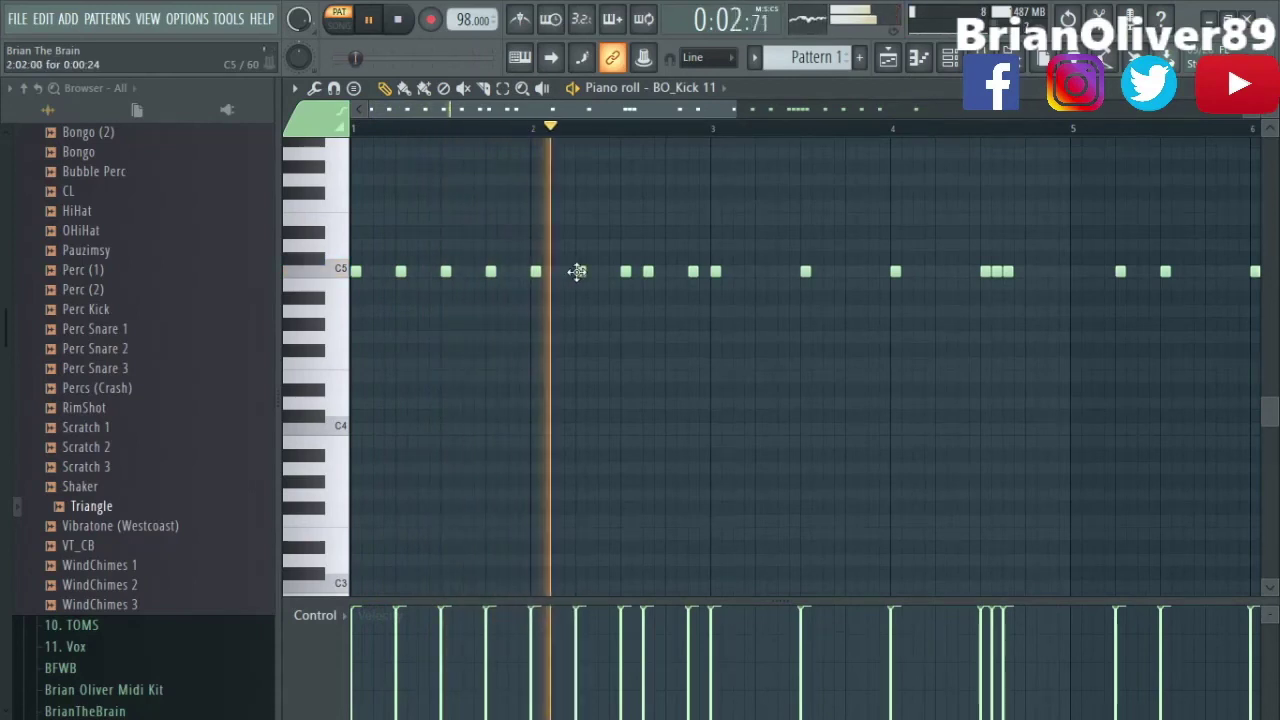
left_click(760, 271)
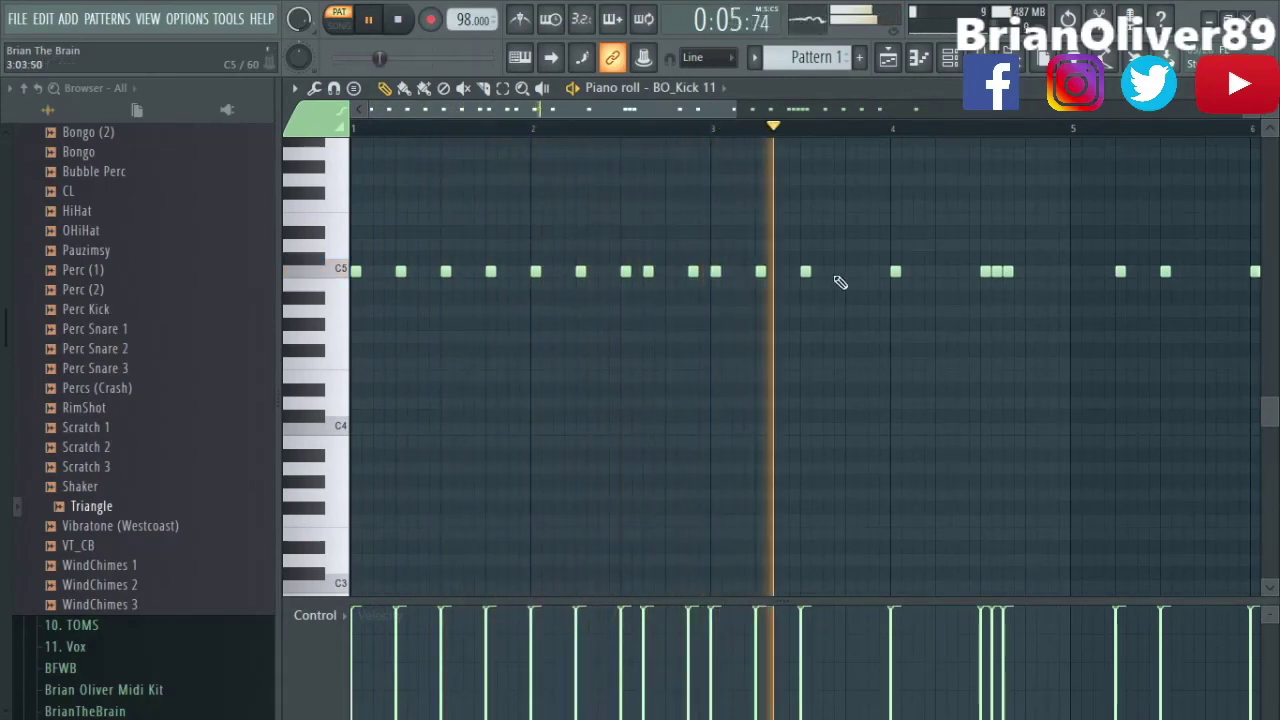
left_click(850, 271)
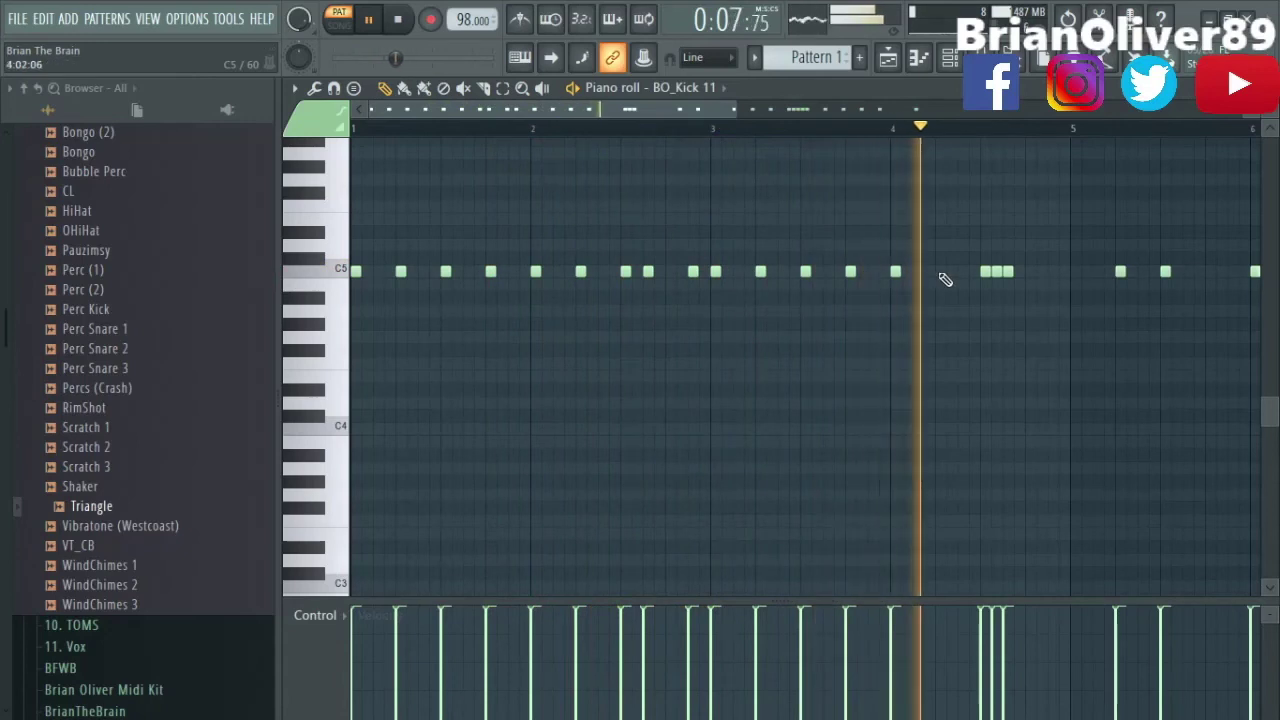
left_click(939, 271)
left_click_drag(686, 110, 865, 113)
left_click(731, 271)
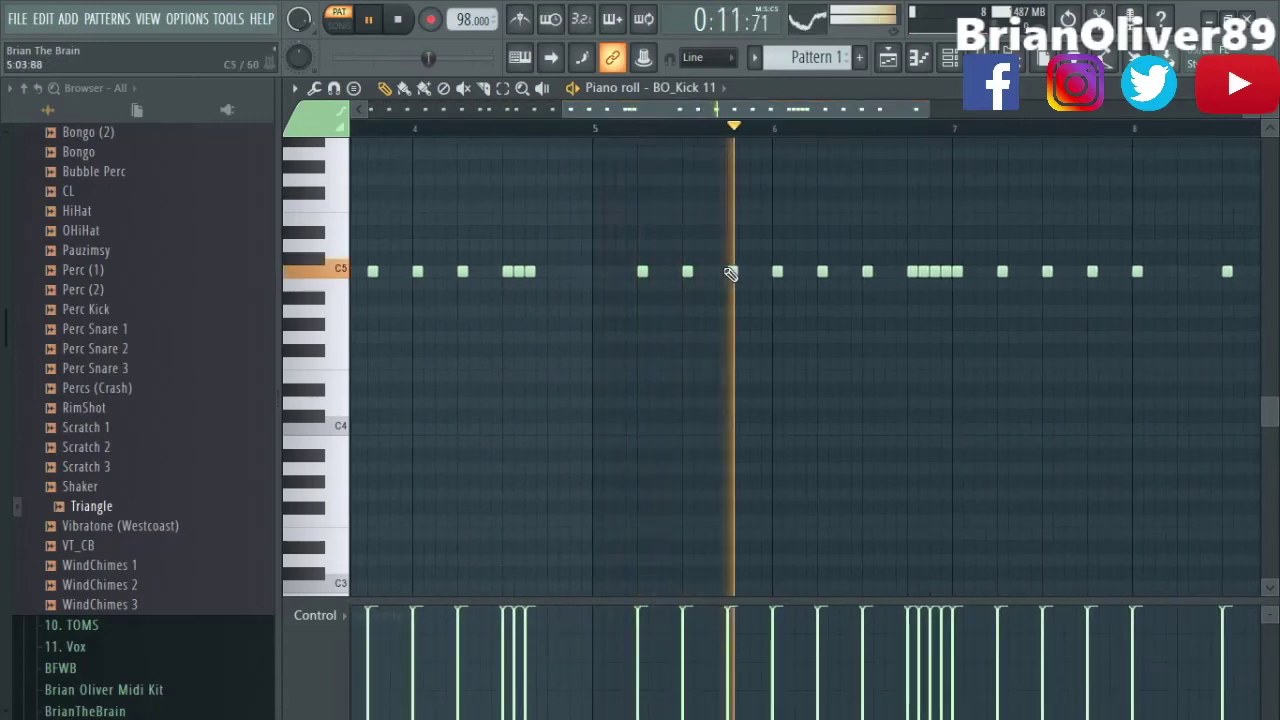
left_click_drag(840, 111, 980, 114)
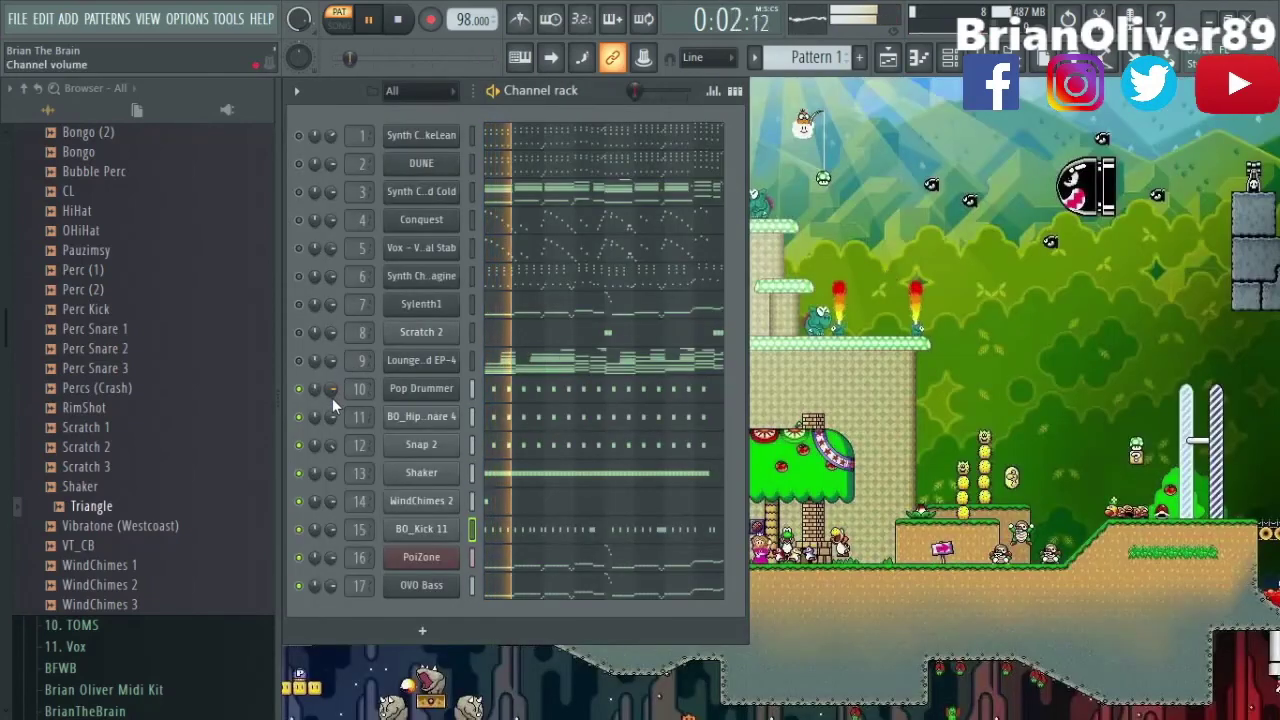
Unmute the Lounge Lizard EP-4 and Scratch 2 channels and reset the Lounge Lizard EP-4 mixer track's volume to 100%.
left_click(298, 360)
left_click(298, 333)
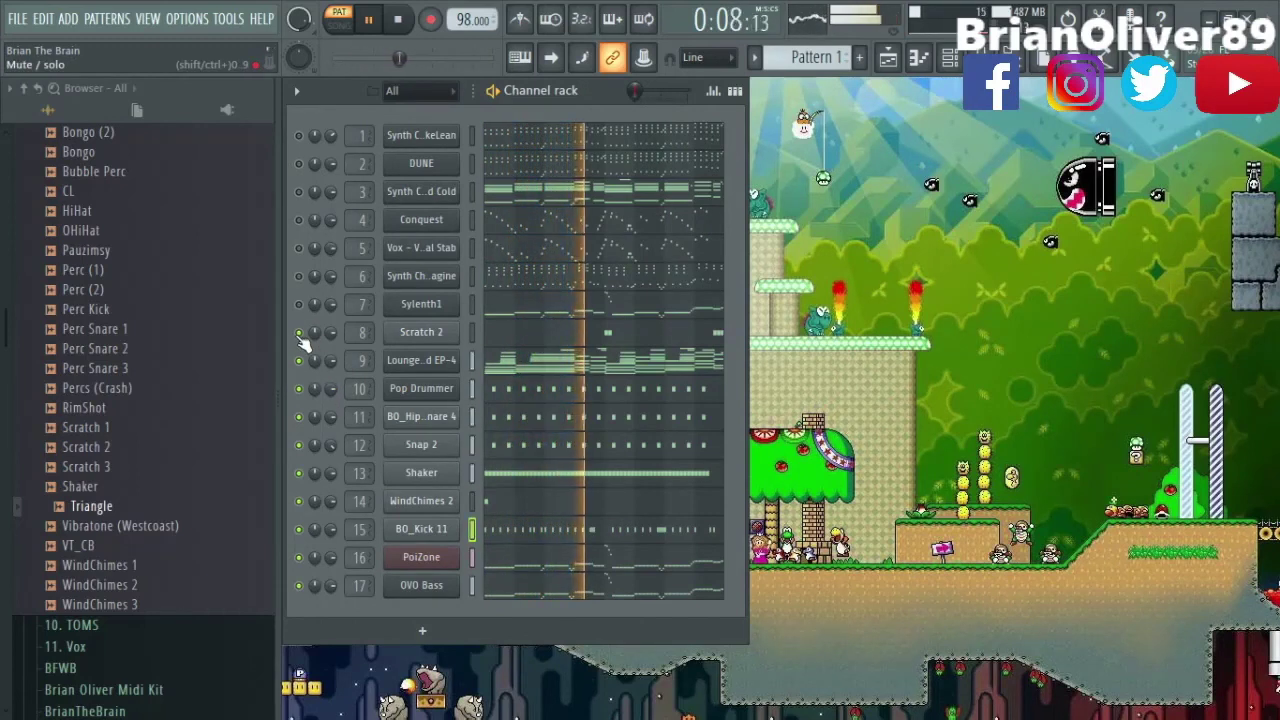
key("F9")
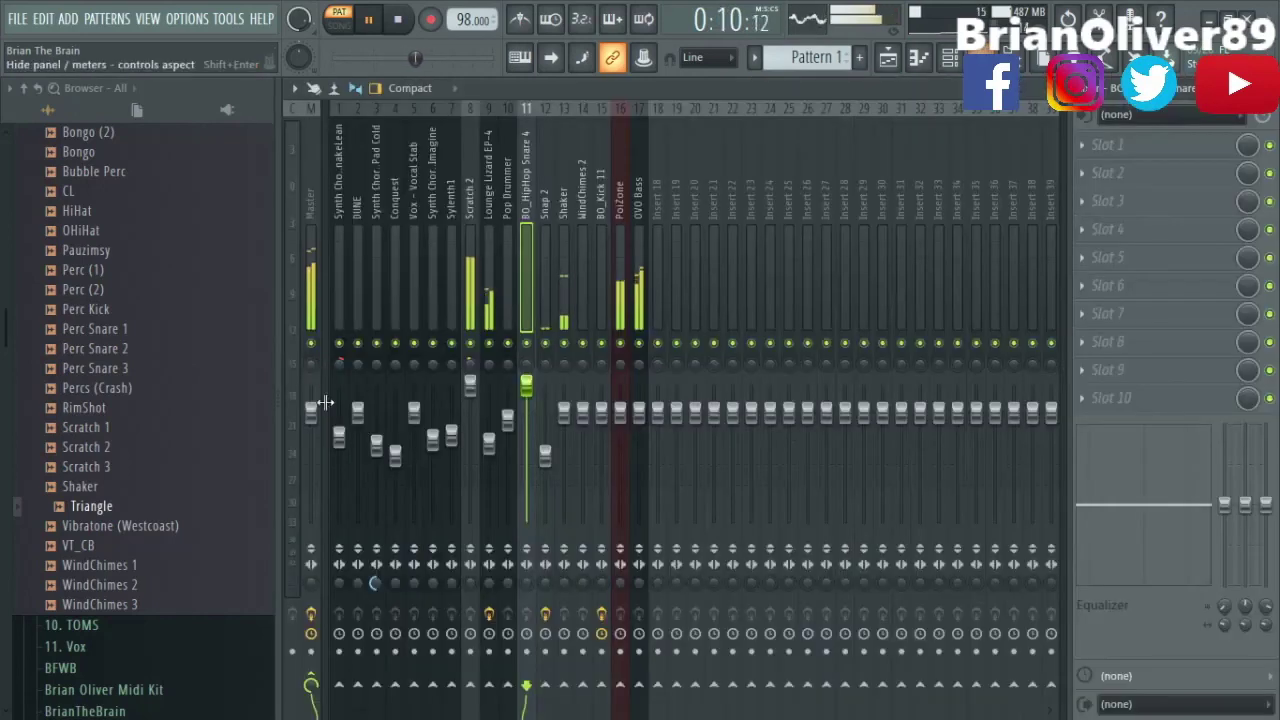
left_click(490, 449, "alt")
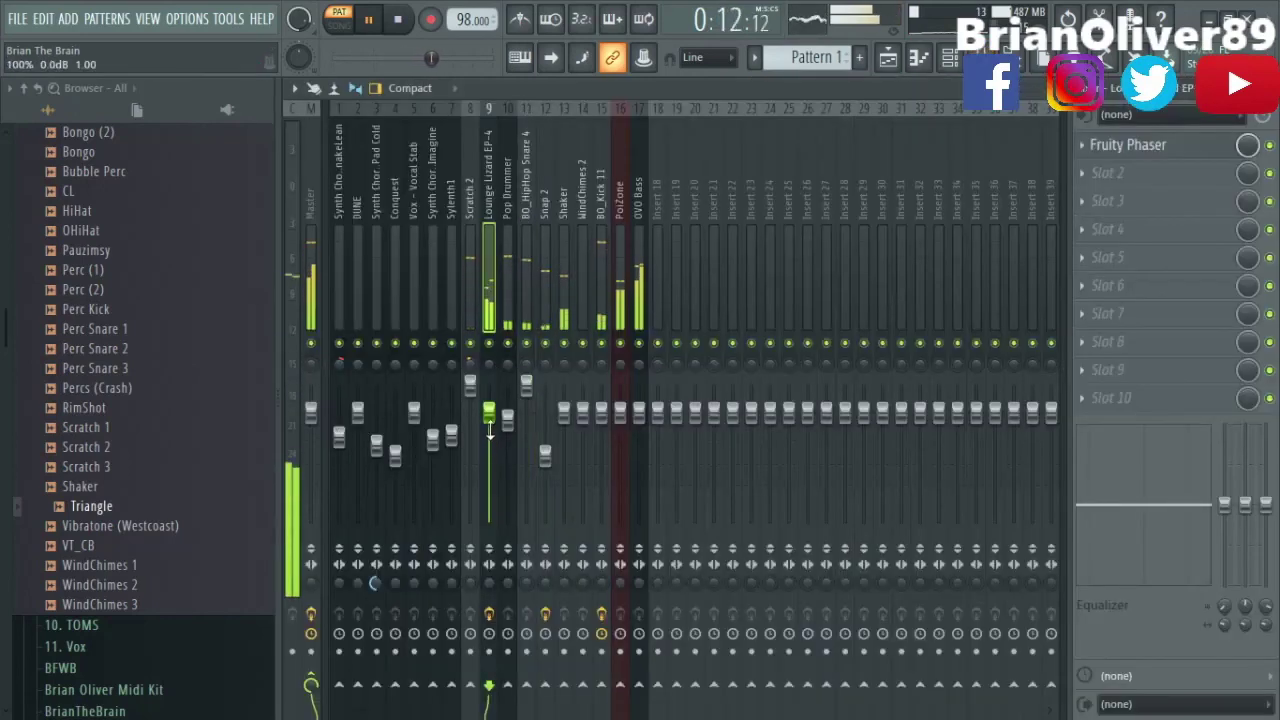
Mute the PoiZone and OVO Bass mixer tracks and select the BO_Kick 11 mixer track.
left_click(621, 343)
left_click(639, 343)
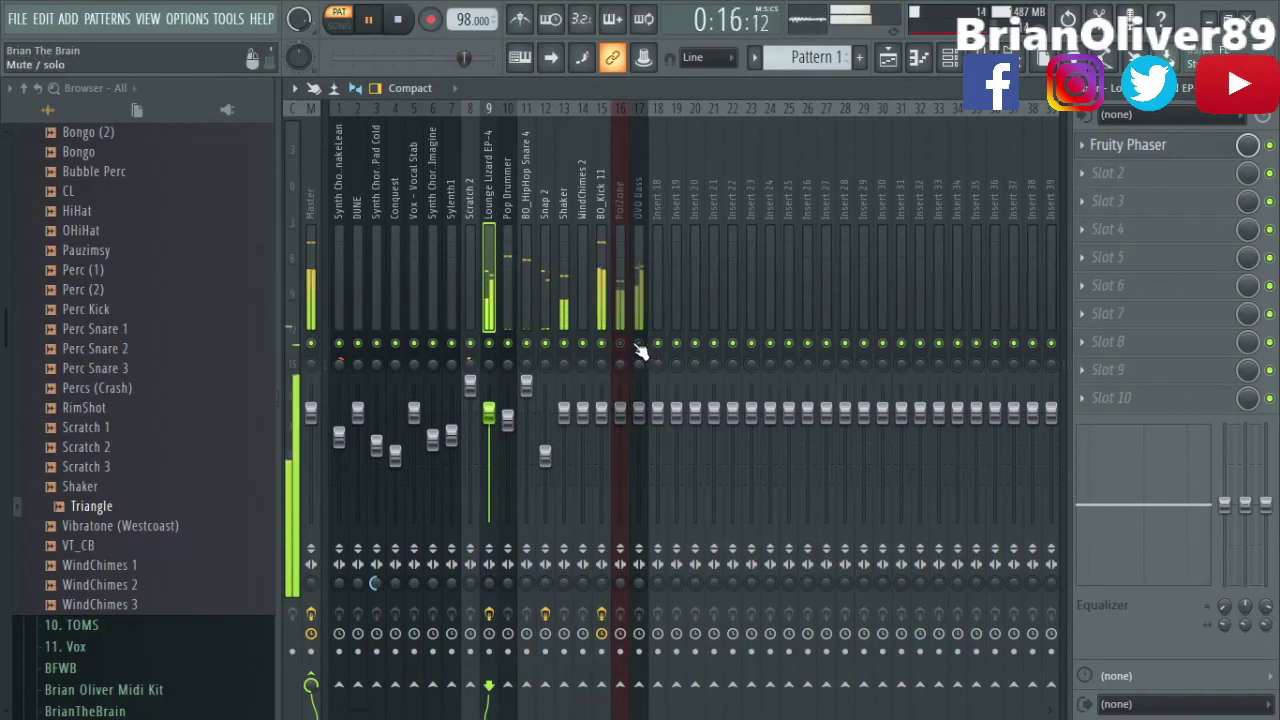
left_click(602, 193)
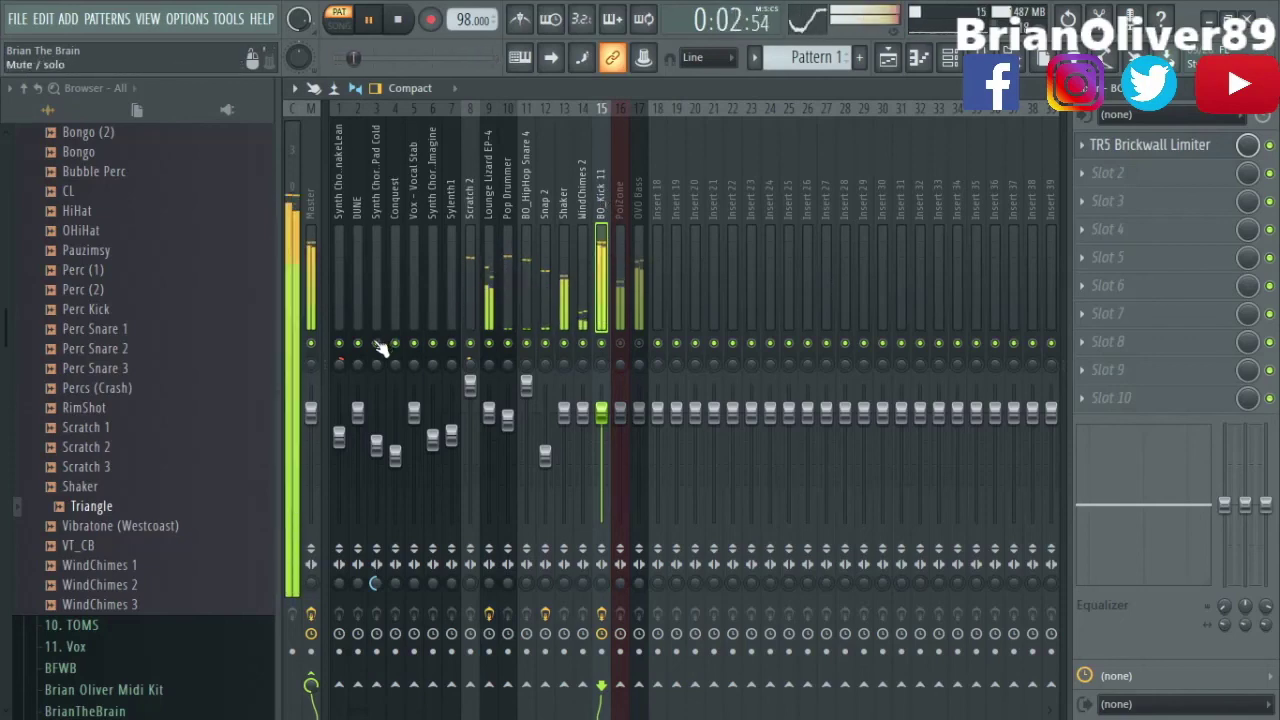
Unmute the Pad Cold synth channel and lower its mixer track's volume slightly.
key("F9")
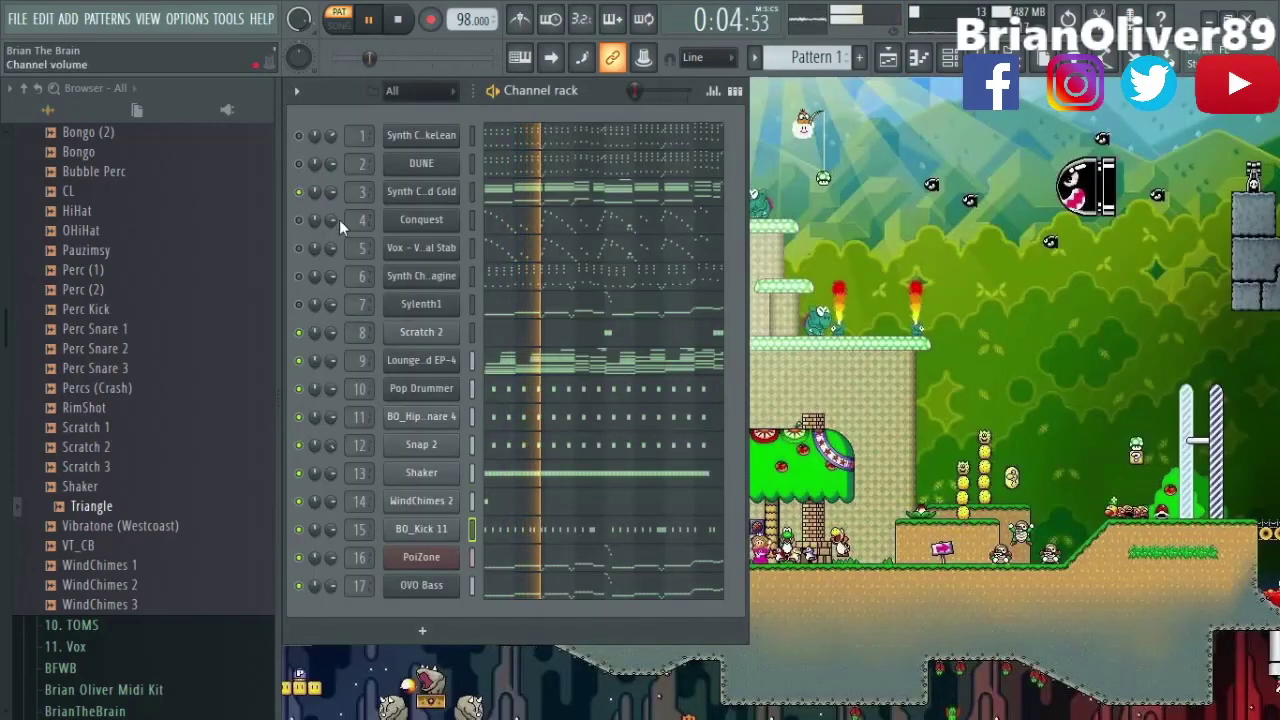
key("F9")
left_click(377, 196)
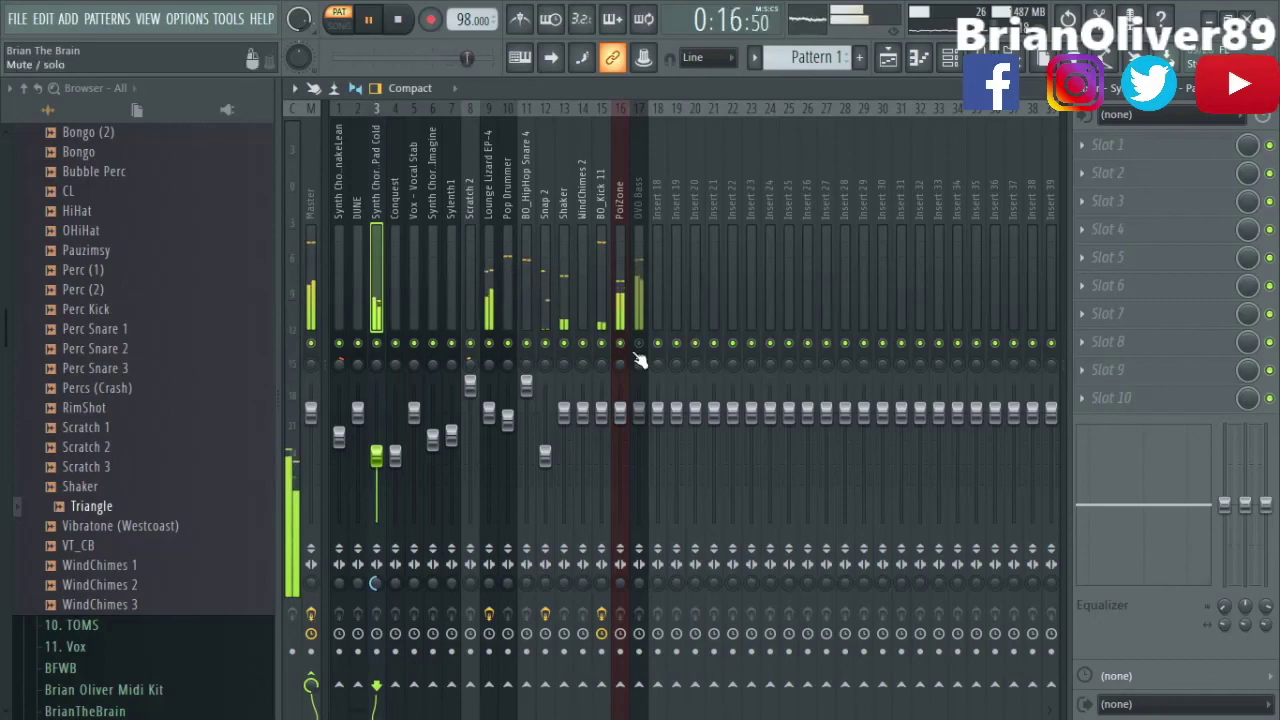
Load a Fruity Compressor in the first effect slot of the PoiZone mixer track and raise its gain to 6.7 dB.
left_click(619, 197)
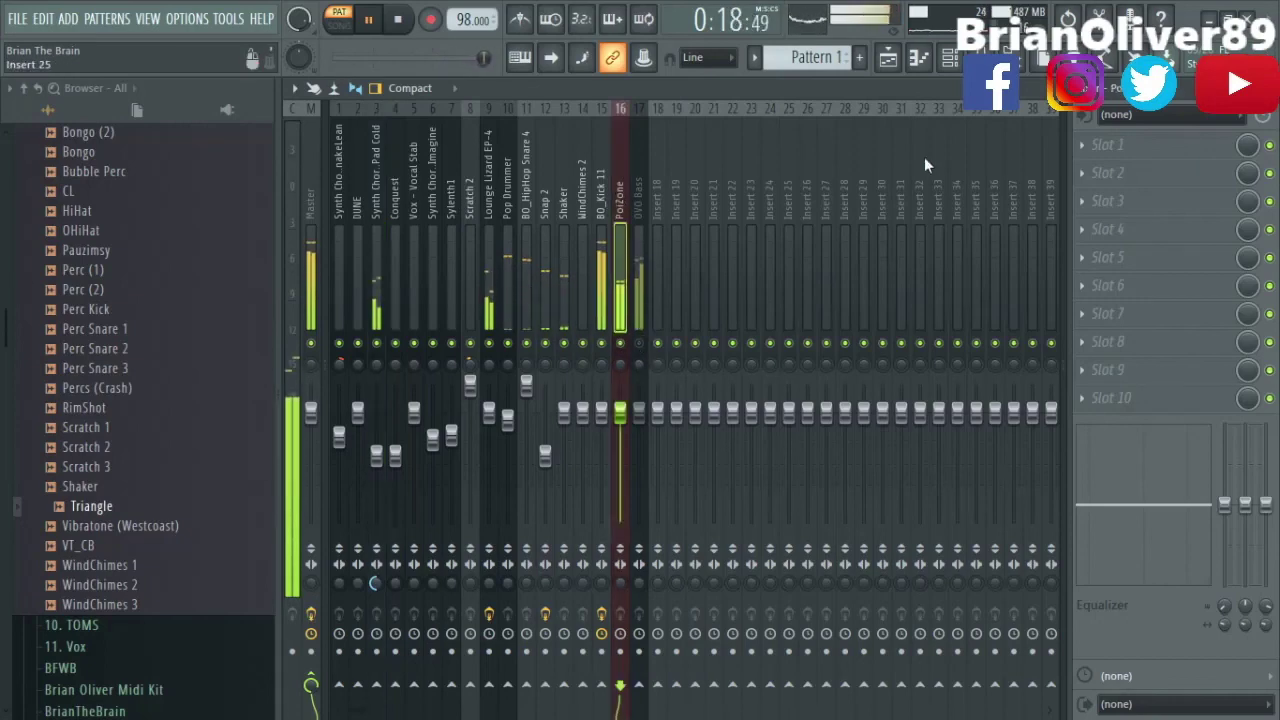
left_click(1105, 150)
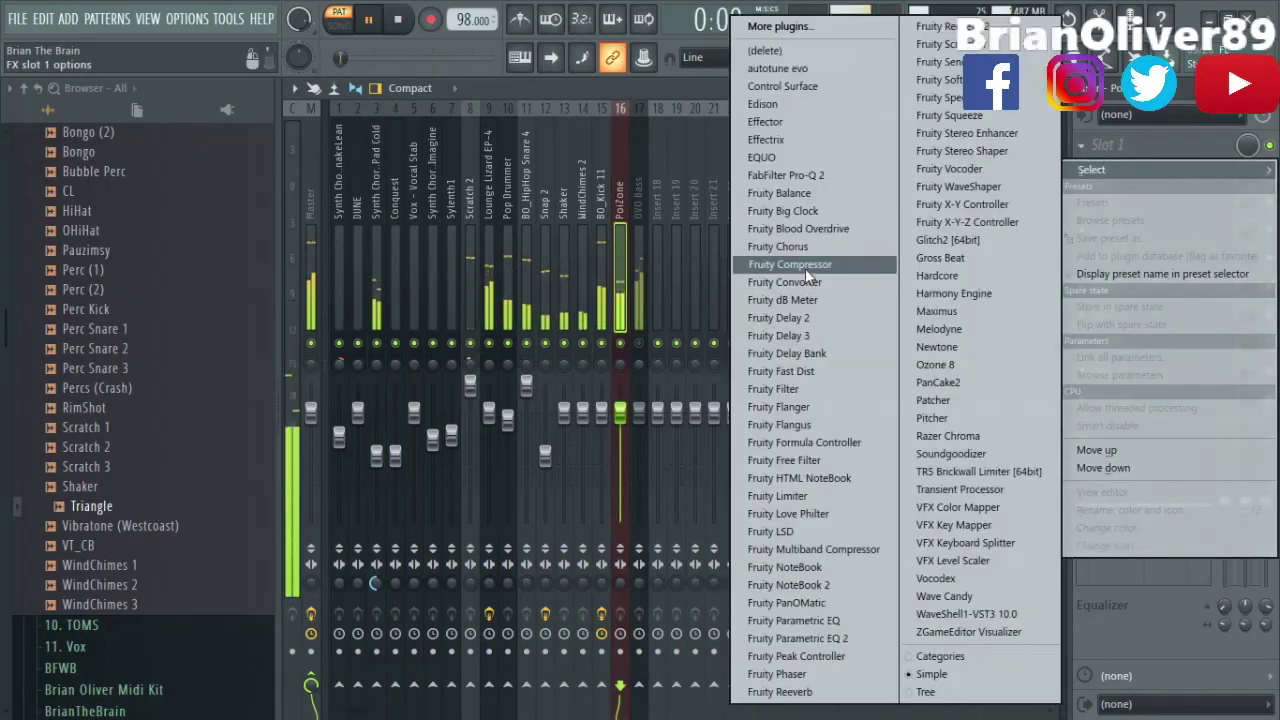
left_click(805, 270)
left_click_drag(680, 262, 680, 235)
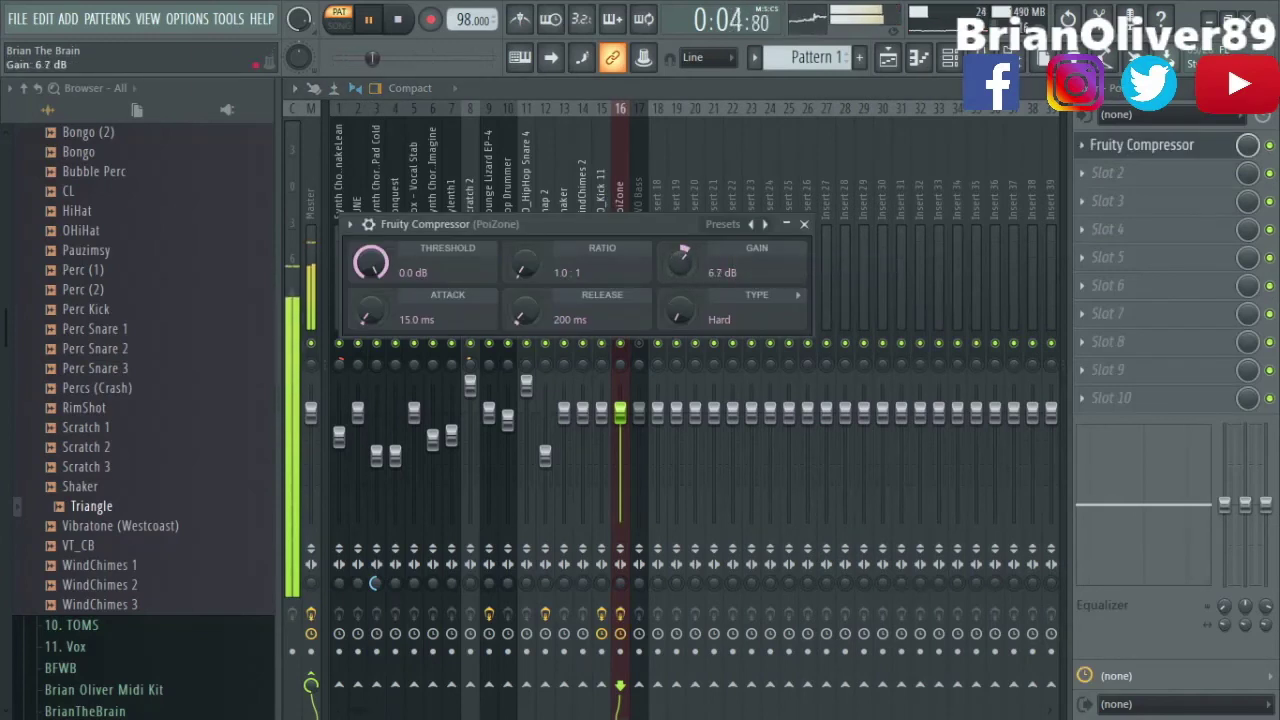
left_click(805, 225)
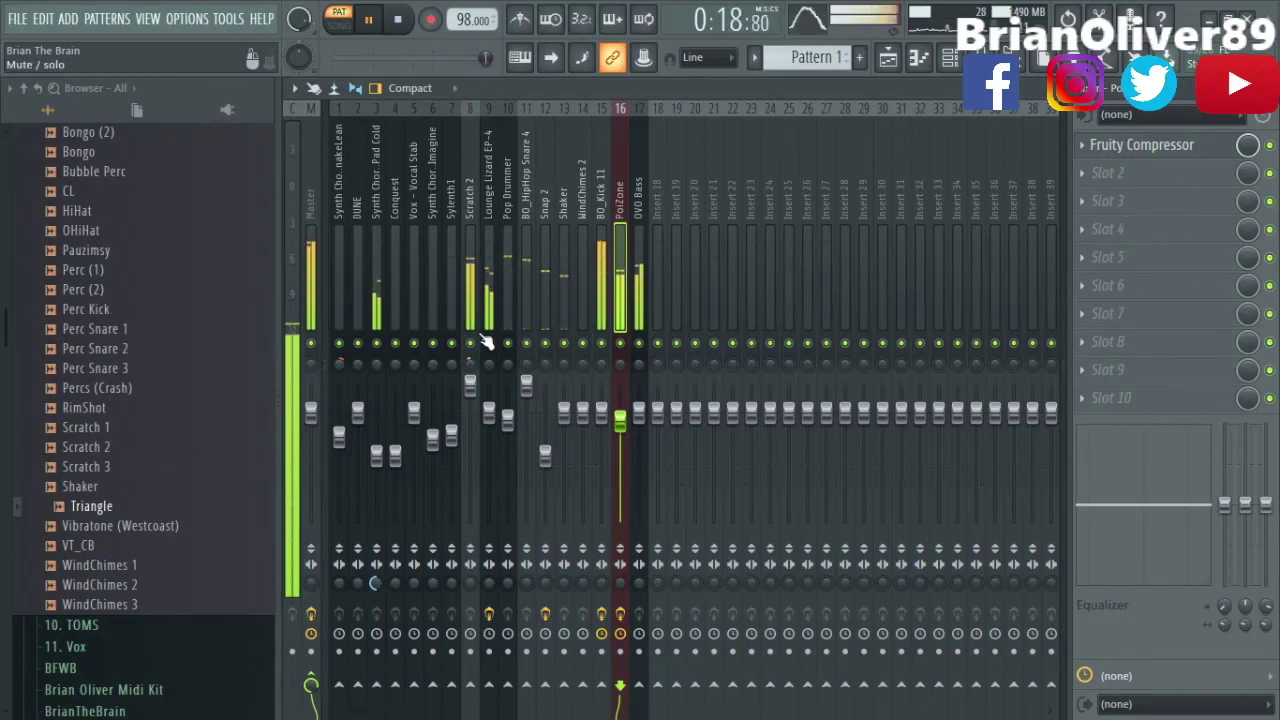
Leave only the Pad Cold synth, Lounge Lizard EP-4, Snap 2 and WindChimes 2 channels unmuted and stop playback.
key("F9")
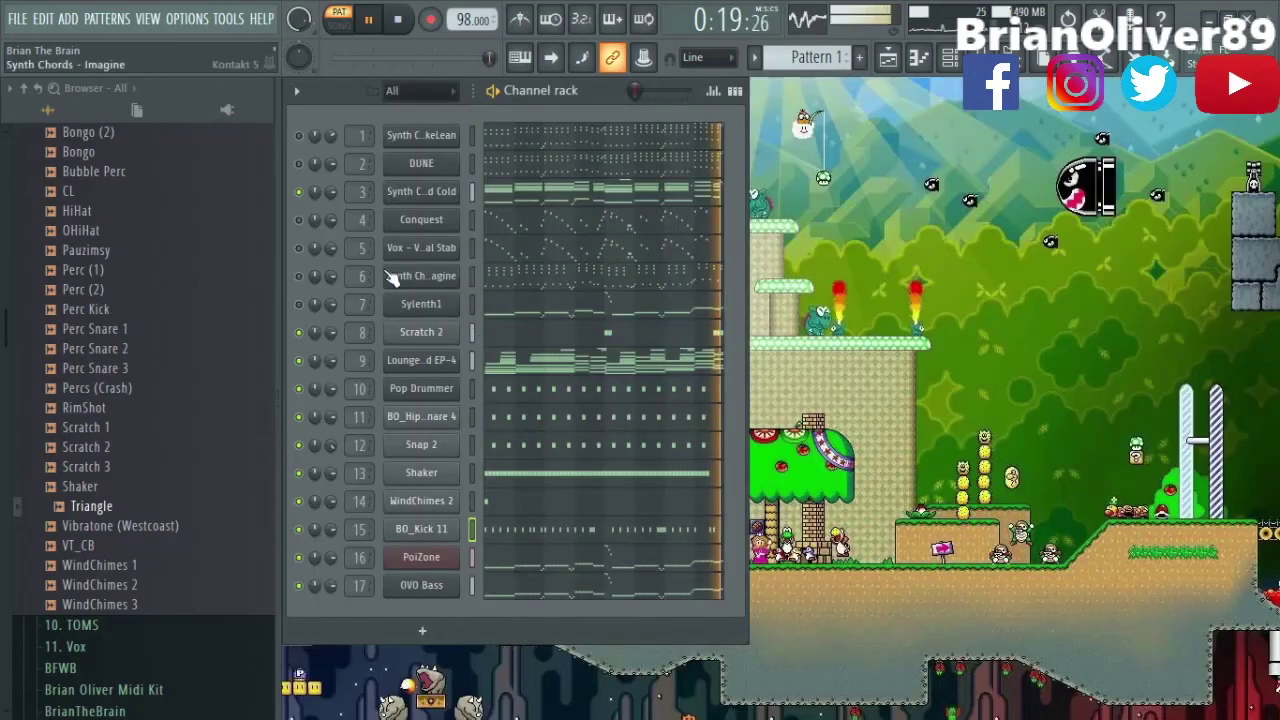
right_click(298, 192)
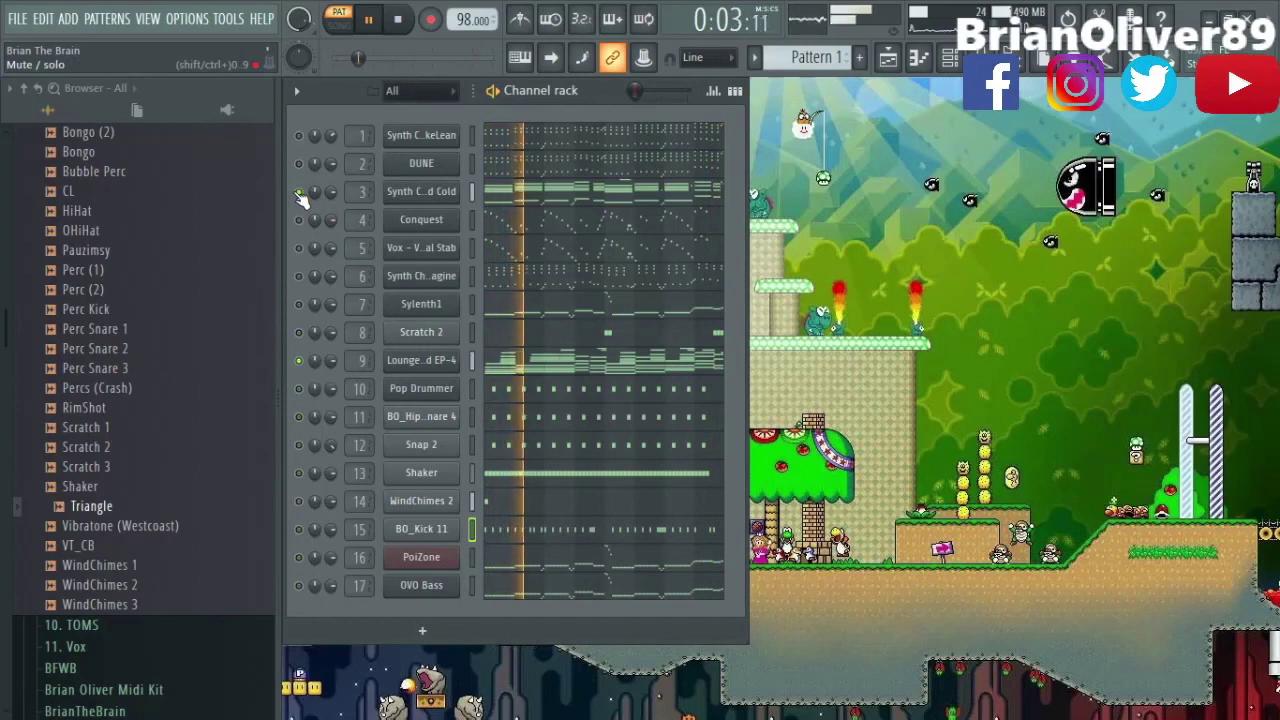
left_click(300, 445)
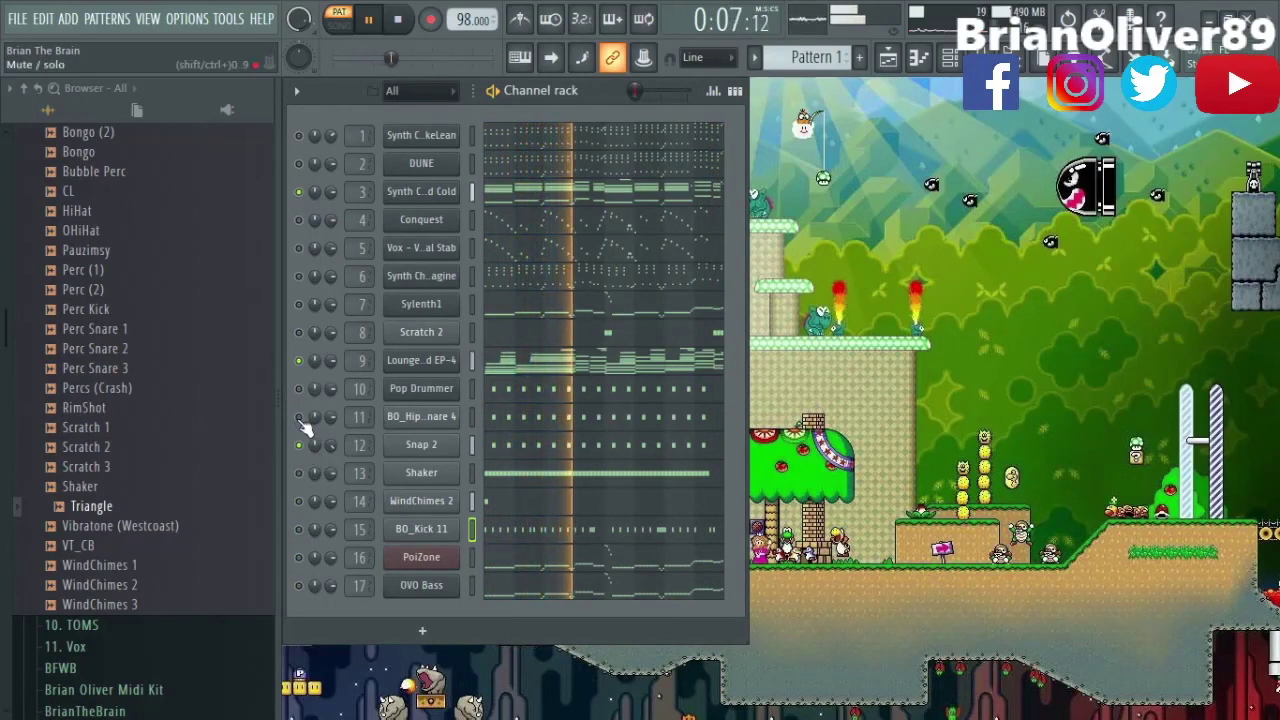
left_click(299, 501)
key("space")
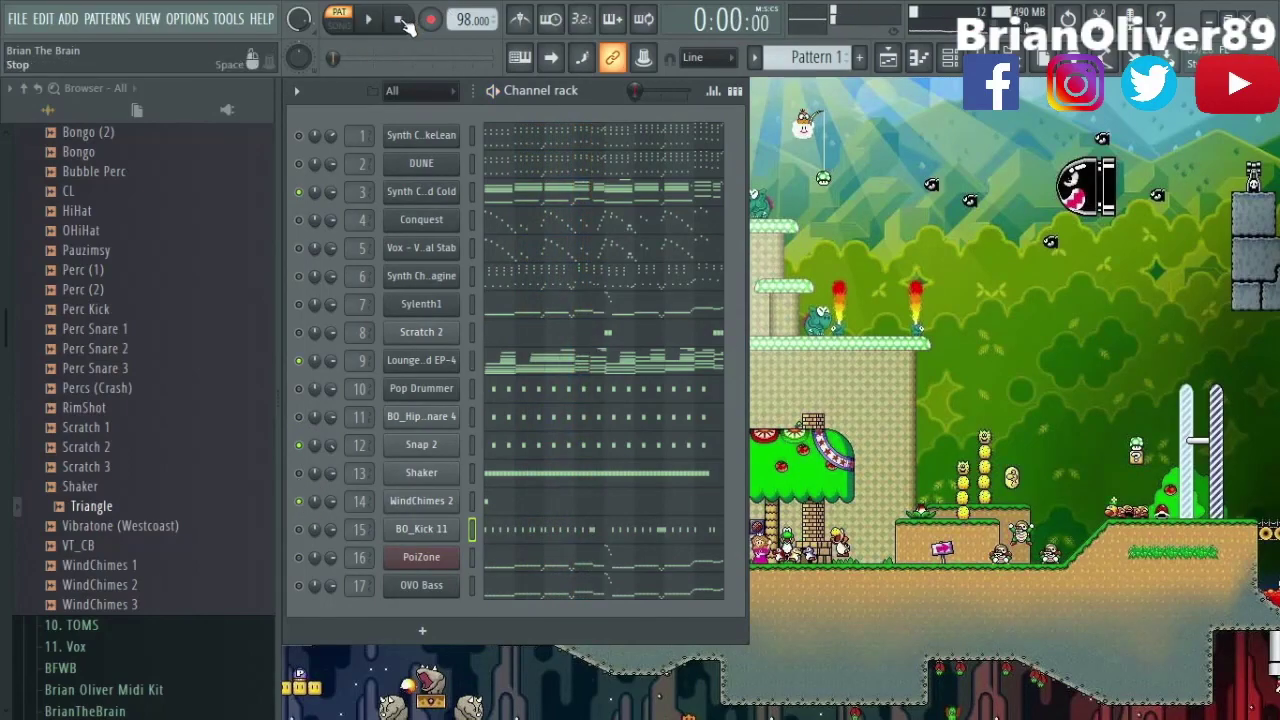